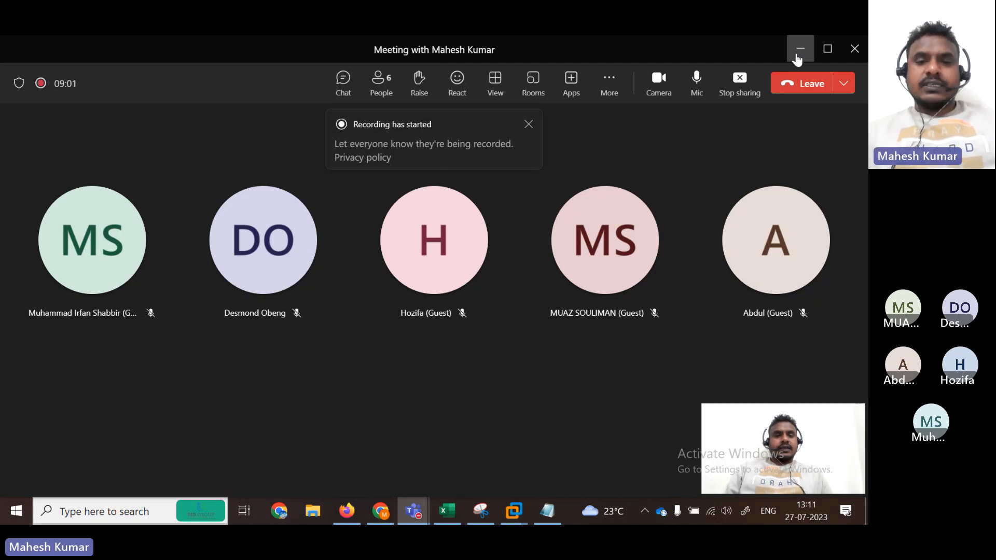
# Review the RIP and OSPF topics and their completion comments in the Excel course content sheet, and return to the EVE topology
pyautogui.click(800, 50)
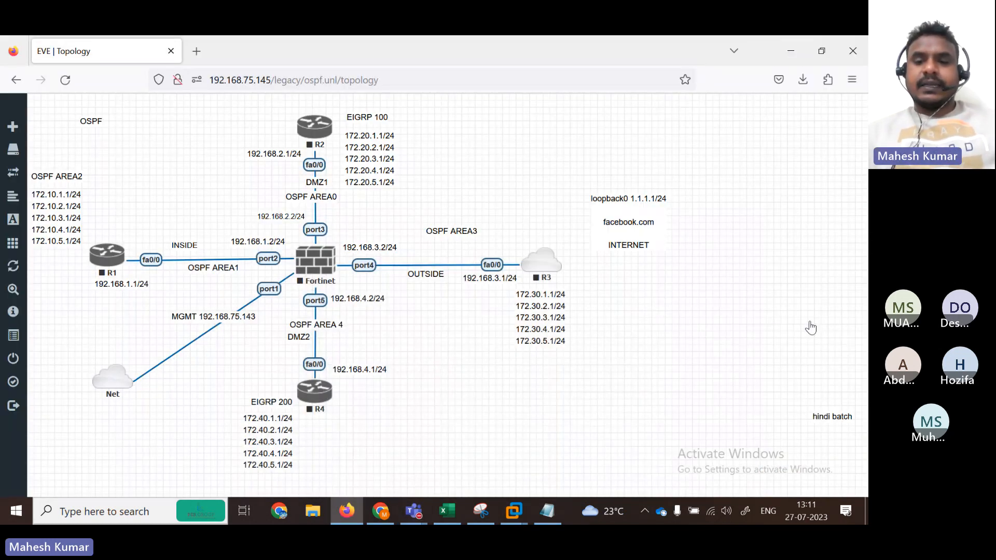
pyautogui.click(448, 511)
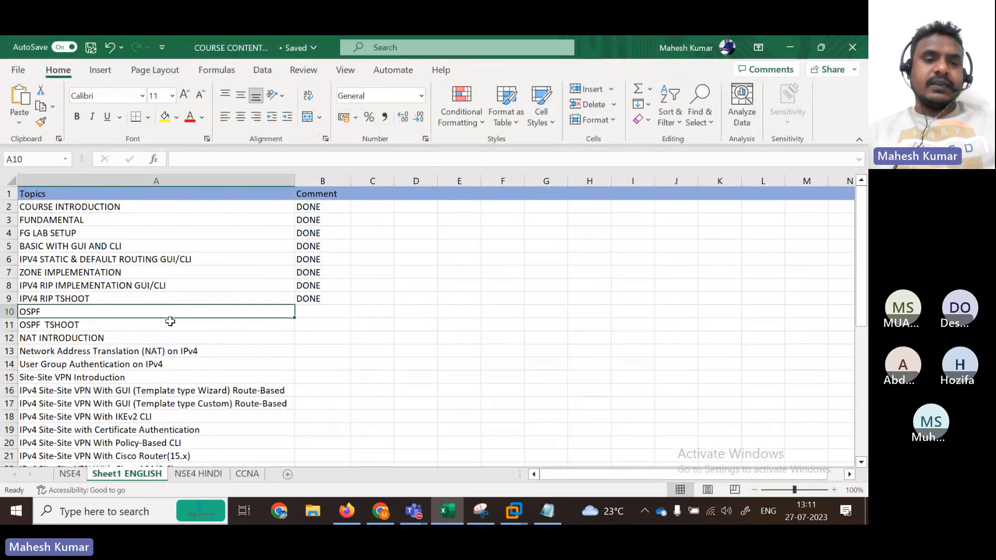
pyautogui.click(68, 298)
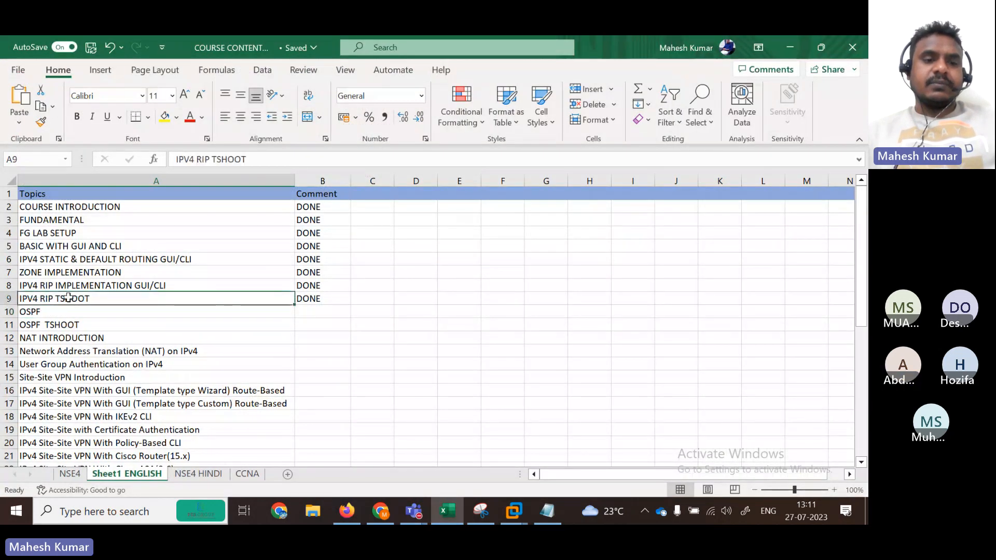
pyautogui.press('Up')
pyautogui.press('Up')
pyautogui.press('Down')
pyautogui.press('Down')
pyautogui.press('Down')
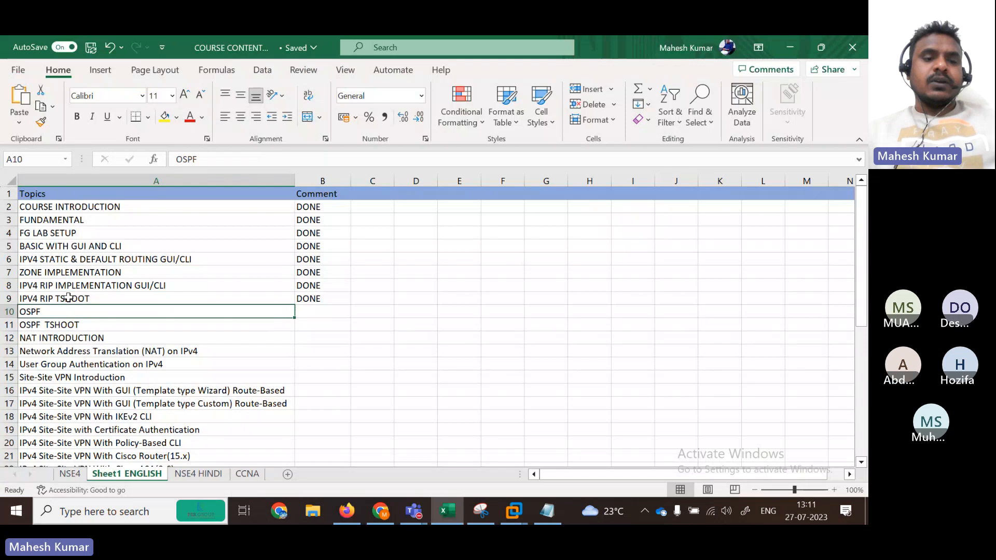
pyautogui.press('Down')
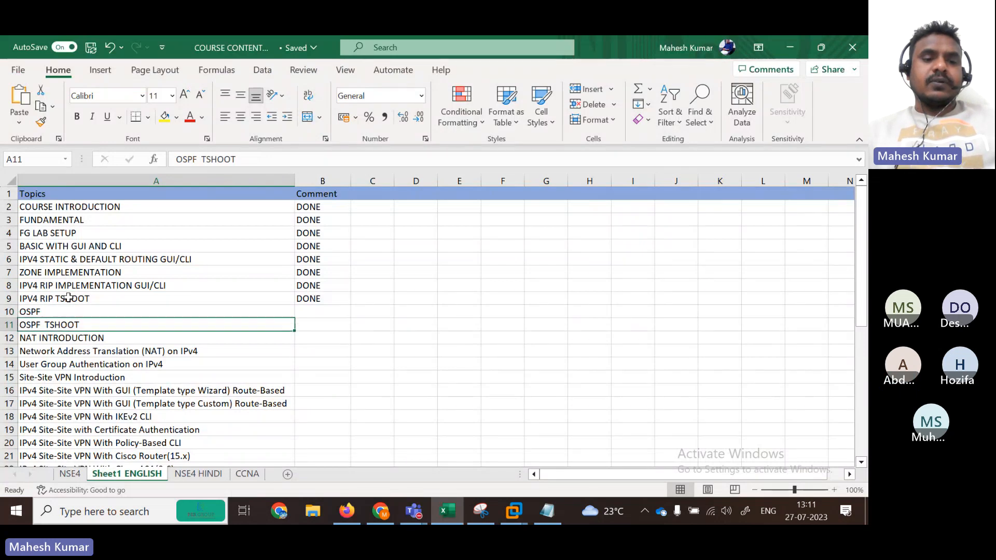
pyautogui.press('Up')
pyautogui.press('Up')
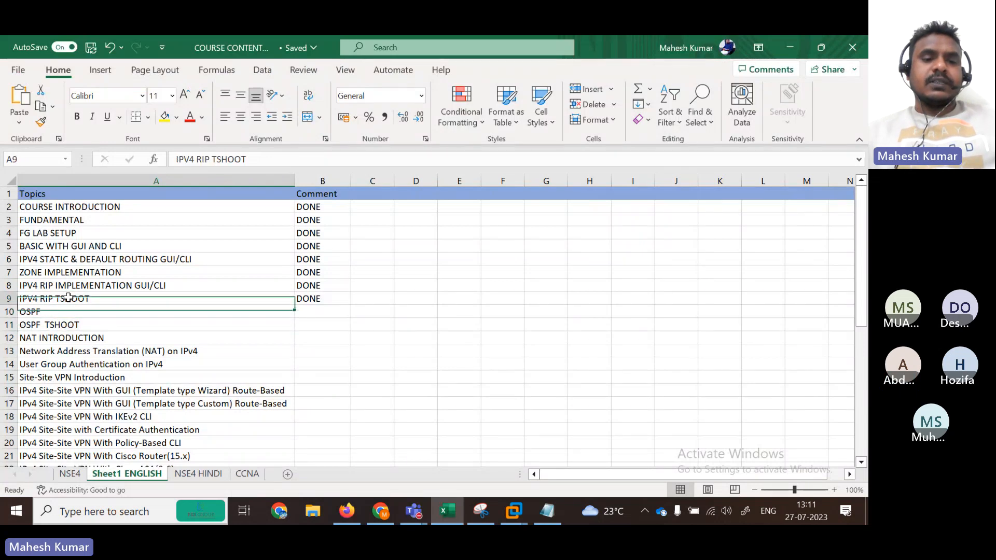
pyautogui.click(792, 50)
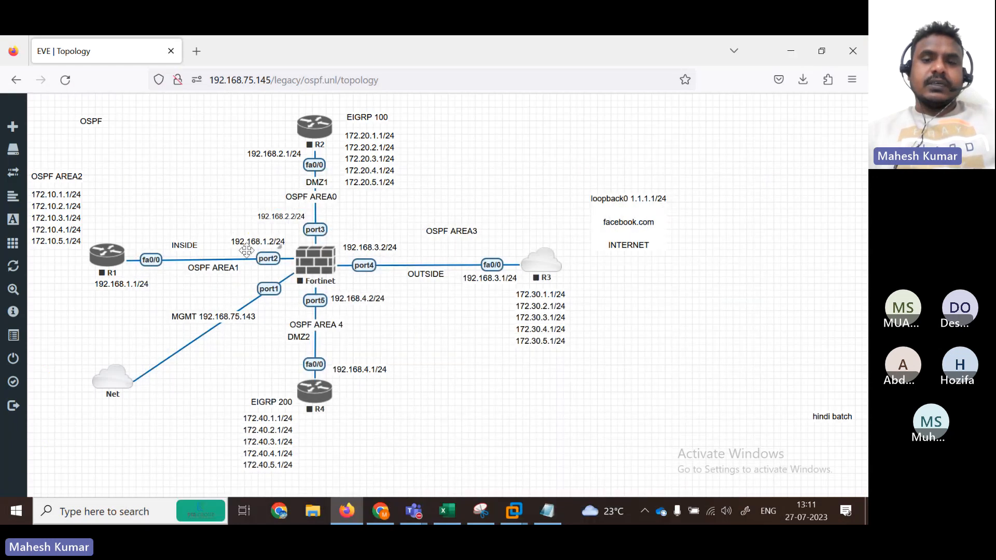
# Wipe all nodes in the OSPF lab topology and confirm the wipe
pyautogui.rightClick(542, 265)
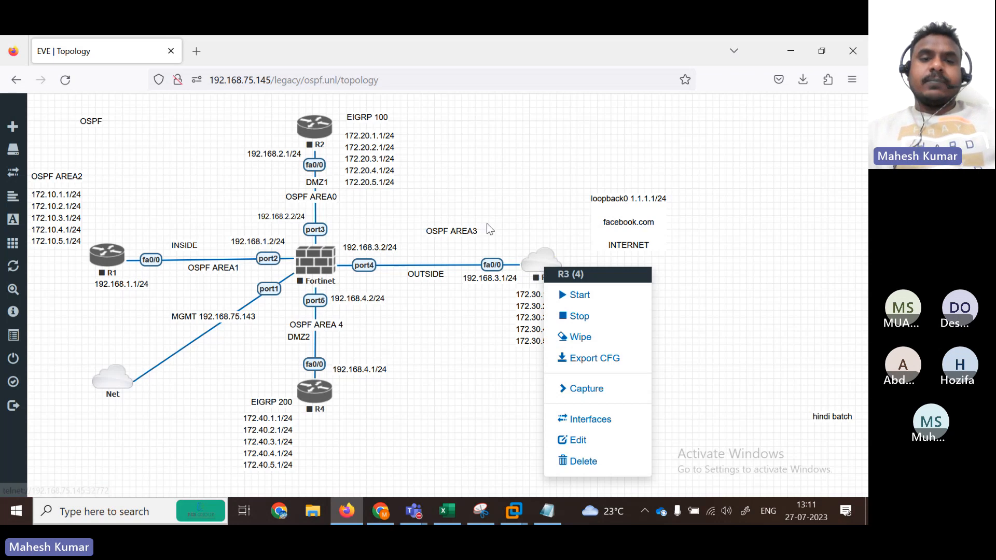
pyautogui.click(62, 243)
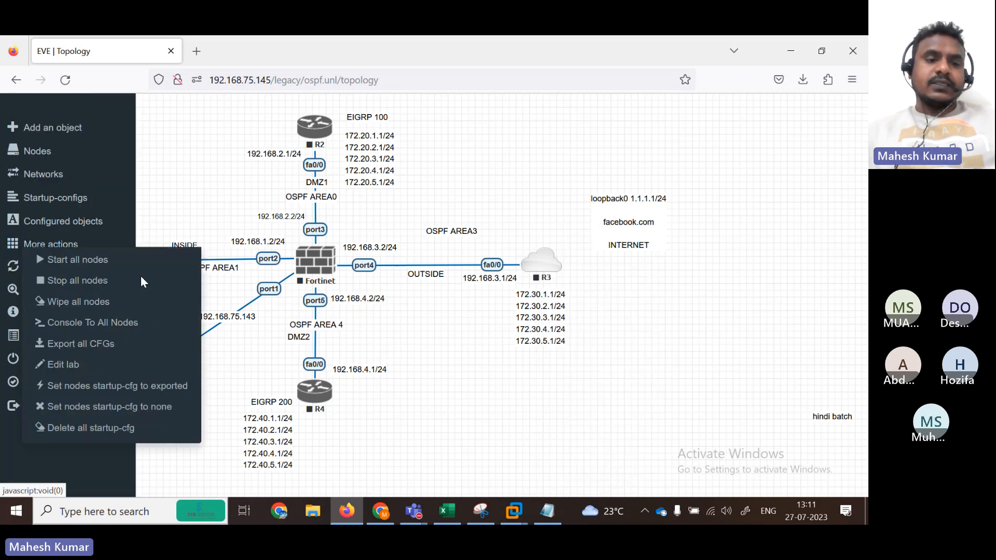
pyautogui.click(78, 303)
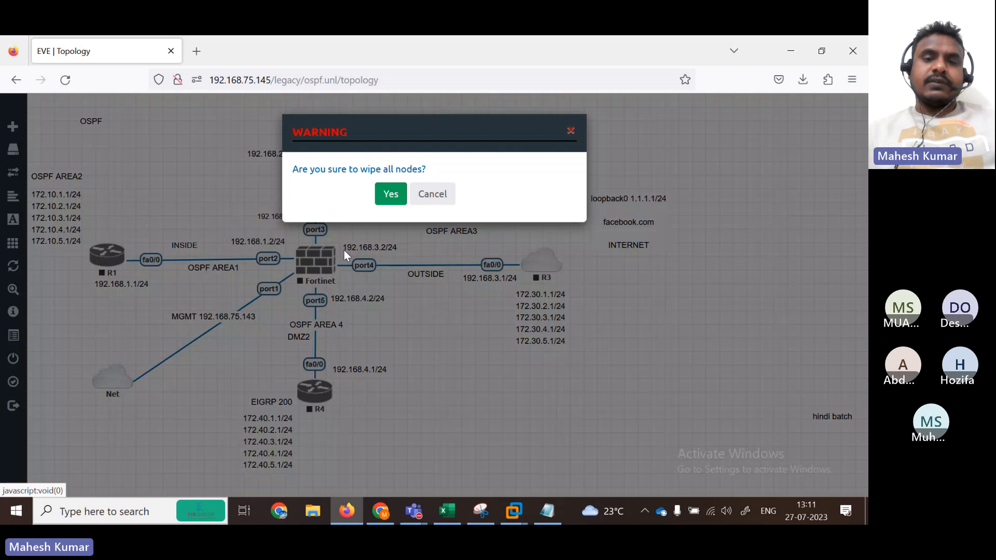
pyautogui.click(390, 195)
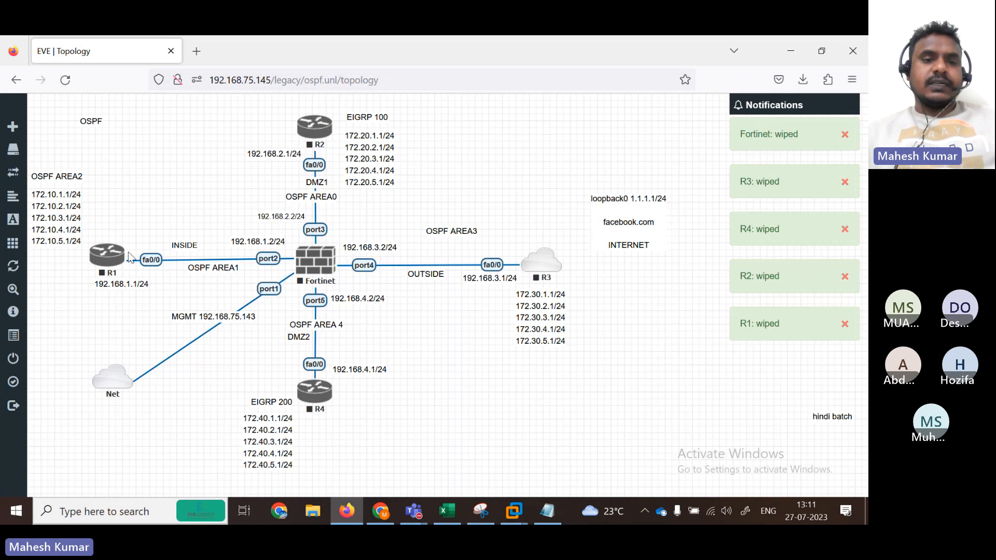
# Start all nodes in the OSPF lab topology
pyautogui.moveTo(126, 209)
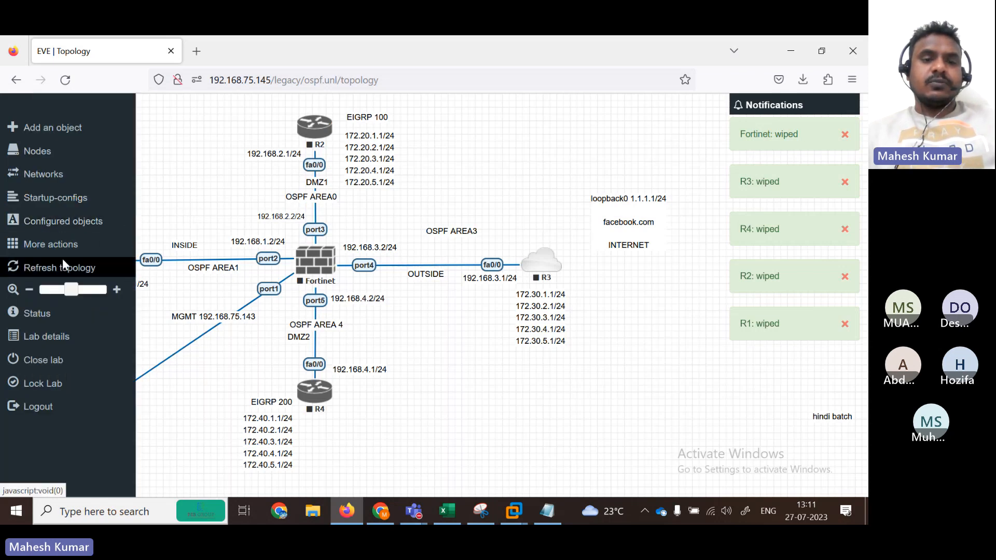
pyautogui.click(67, 244)
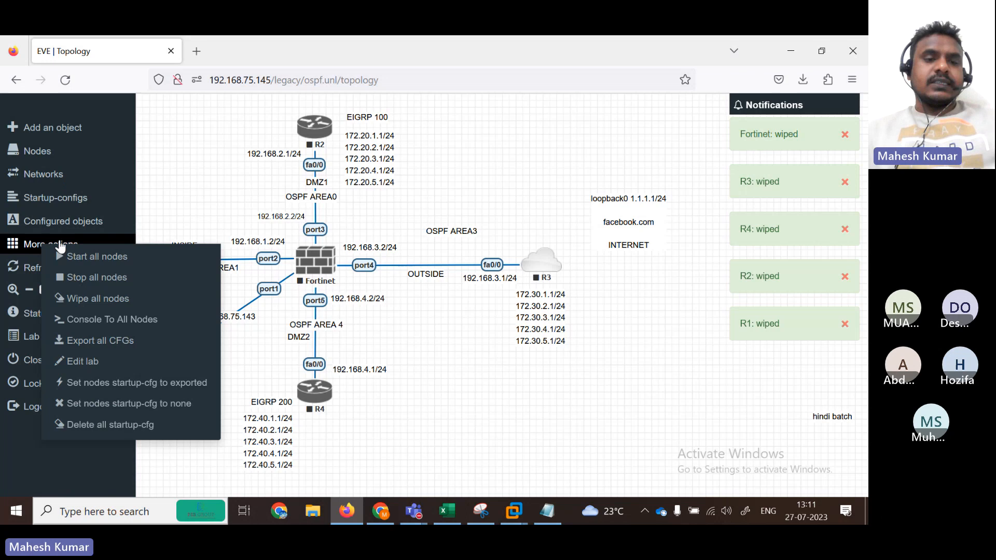
pyautogui.click(137, 256)
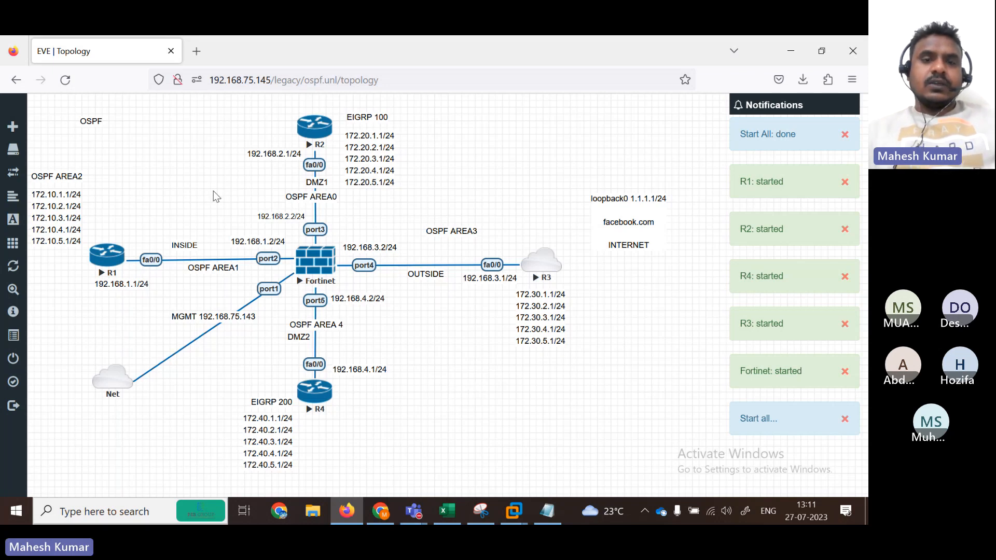
# Capture the whole lab topology canvas as a rectangular snip with Snipping Tool
pyautogui.moveTo(2, 461)
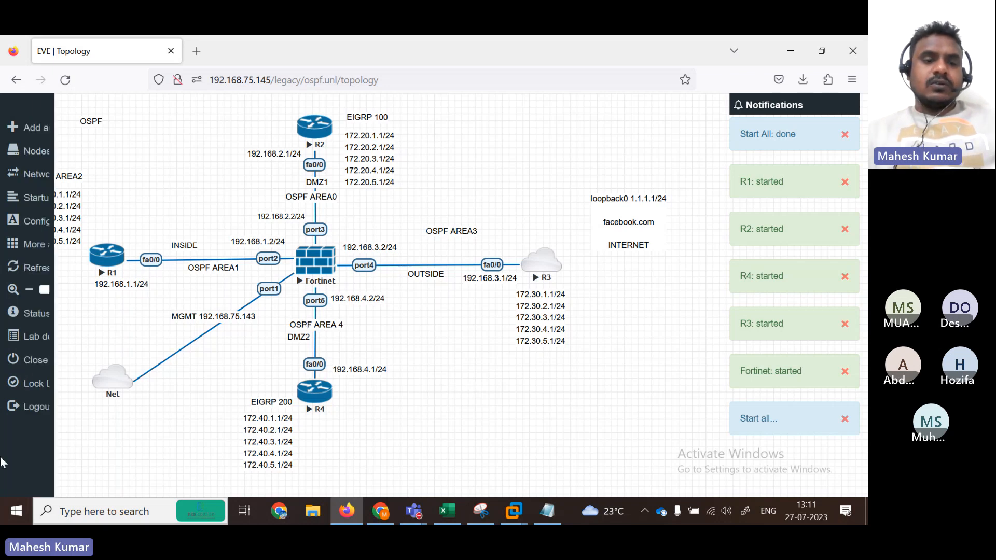
pyautogui.click(20, 518)
pyautogui.click(563, 411)
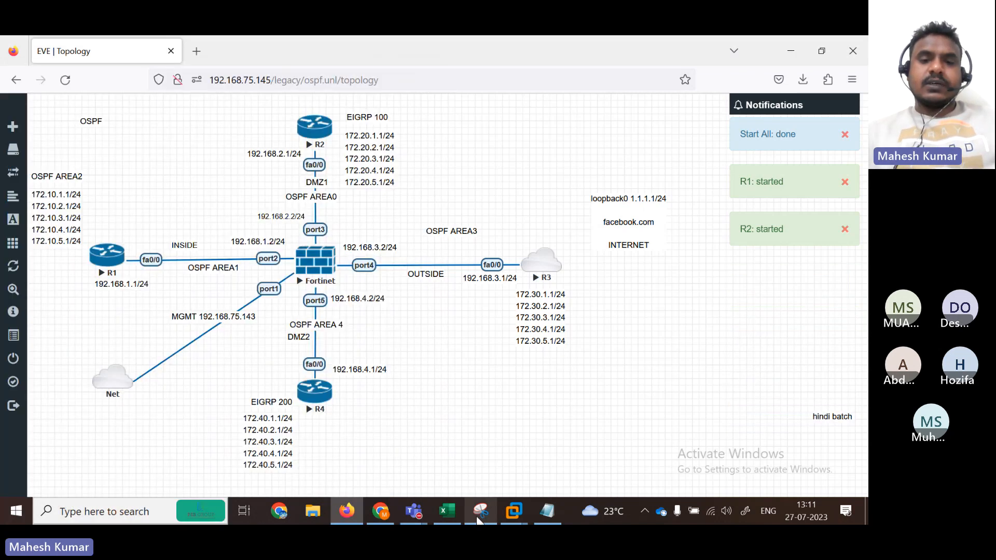
pyautogui.click(478, 519)
pyautogui.click(210, 83)
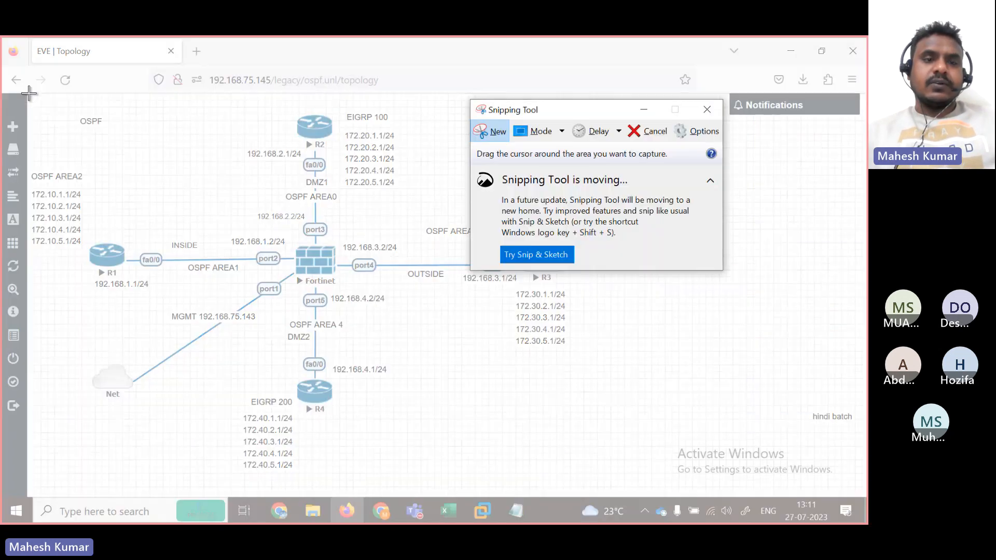
pyautogui.moveTo(28, 93); pyautogui.dragTo(866, 503)
pyautogui.moveTo(860, 261); pyautogui.dragTo(861, 294)
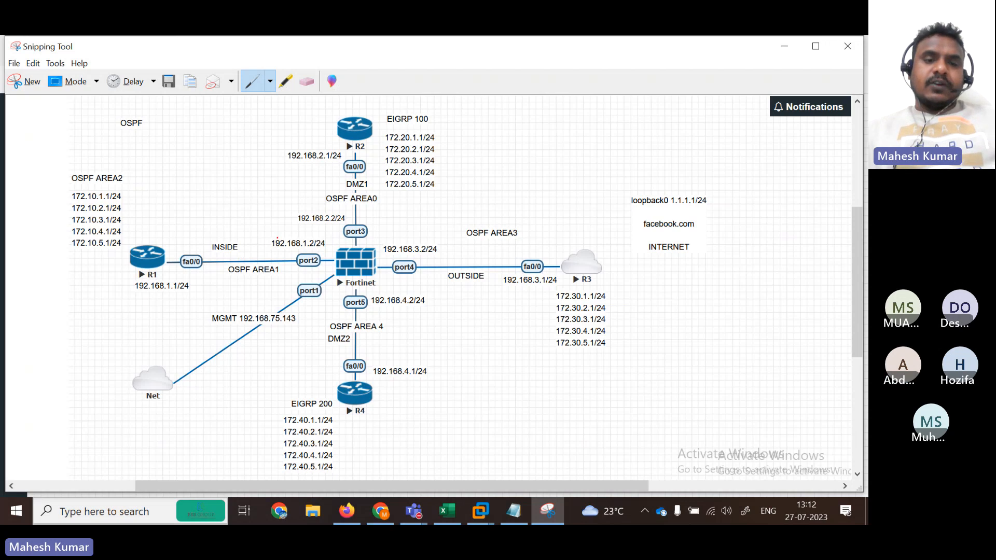
# Circle OSPF AREA1, AREA2, AREA0 and AREA3 on the topology snip with the red pen
pyautogui.moveTo(278, 237)
pyautogui.mouseDown()
pyautogui.moveTo(212, 240)
pyautogui.moveTo(213, 282)
pyautogui.moveTo(276, 282)
pyautogui.moveTo(329, 251)
pyautogui.moveTo(306, 235)
pyautogui.moveTo(270, 239)
pyautogui.mouseUp()
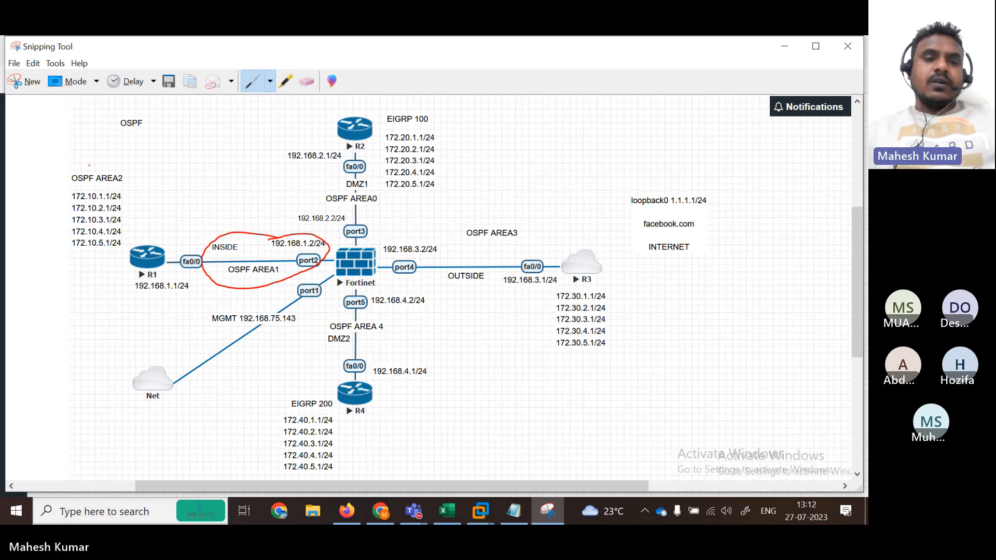
pyautogui.moveTo(86, 163)
pyautogui.mouseDown()
pyautogui.moveTo(58, 239)
pyautogui.moveTo(100, 260)
pyautogui.moveTo(129, 242)
pyautogui.moveTo(134, 191)
pyautogui.moveTo(107, 163)
pyautogui.moveTo(81, 162)
pyautogui.mouseUp()
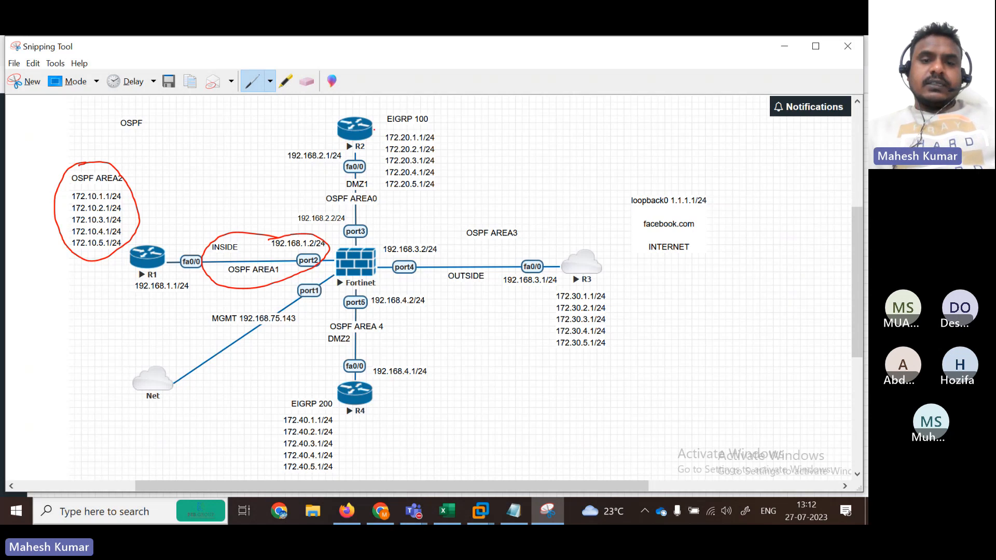
pyautogui.moveTo(356, 155)
pyautogui.mouseDown()
pyautogui.moveTo(333, 193)
pyautogui.moveTo(343, 236)
pyautogui.moveTo(388, 225)
pyautogui.moveTo(355, 155)
pyautogui.mouseUp()
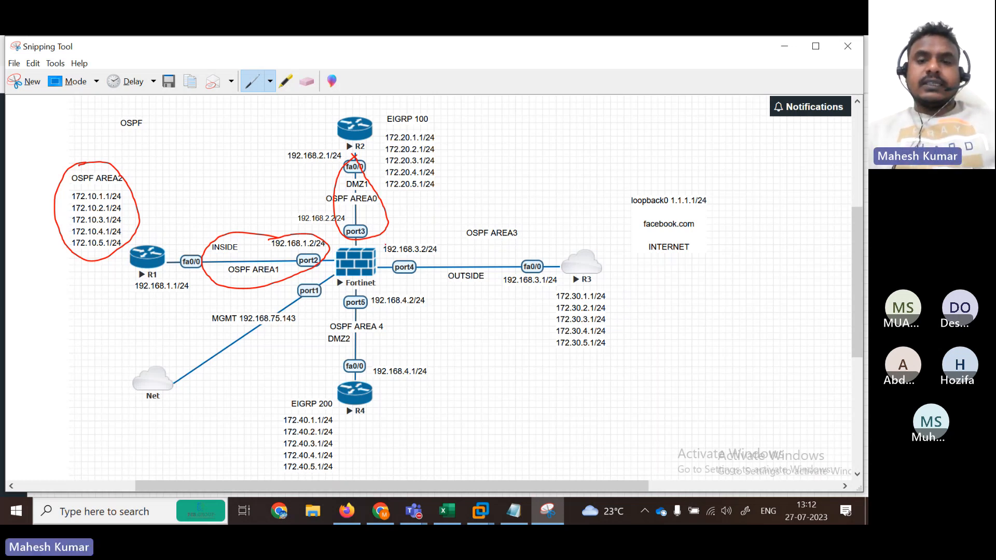
pyautogui.moveTo(385, 244)
pyautogui.mouseDown()
pyautogui.moveTo(491, 204)
pyautogui.moveTo(572, 212)
pyautogui.moveTo(654, 269)
pyautogui.moveTo(672, 318)
pyautogui.moveTo(592, 387)
pyautogui.moveTo(510, 373)
pyautogui.moveTo(375, 313)
pyautogui.moveTo(475, 311)
pyautogui.moveTo(387, 286)
pyautogui.moveTo(384, 242)
pyautogui.mouseUp()
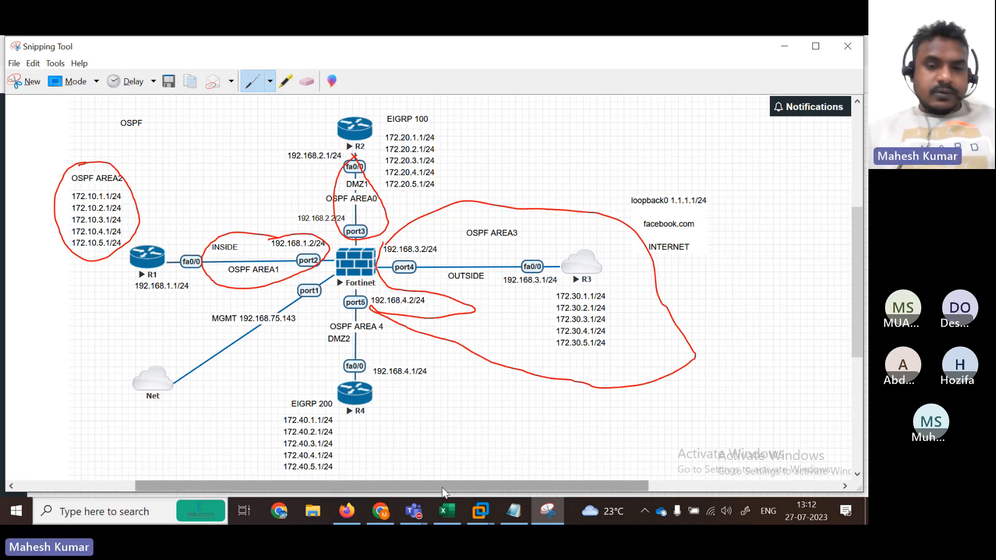
# Switch to the Teams meeting window and mute the microphone
pyautogui.click(413, 512)
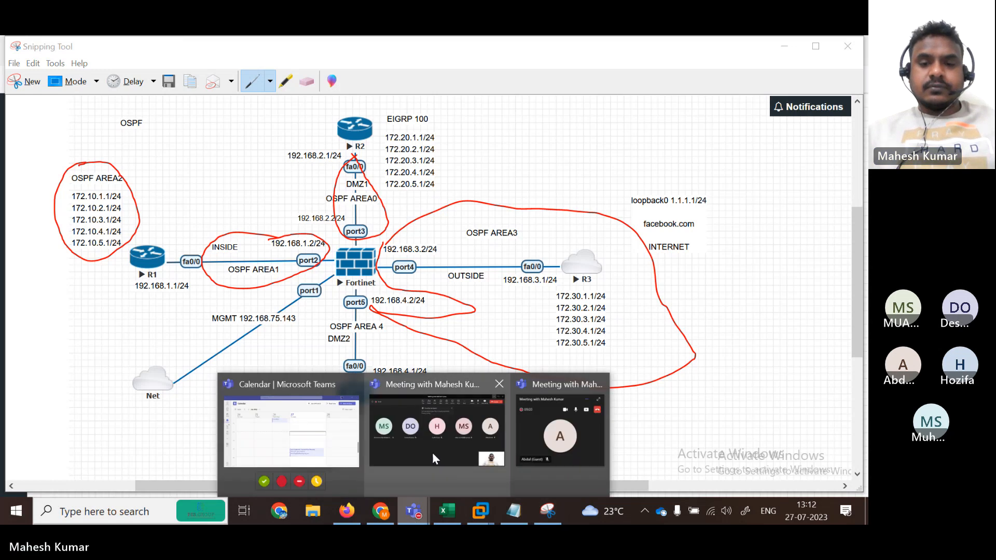
pyautogui.click(433, 454)
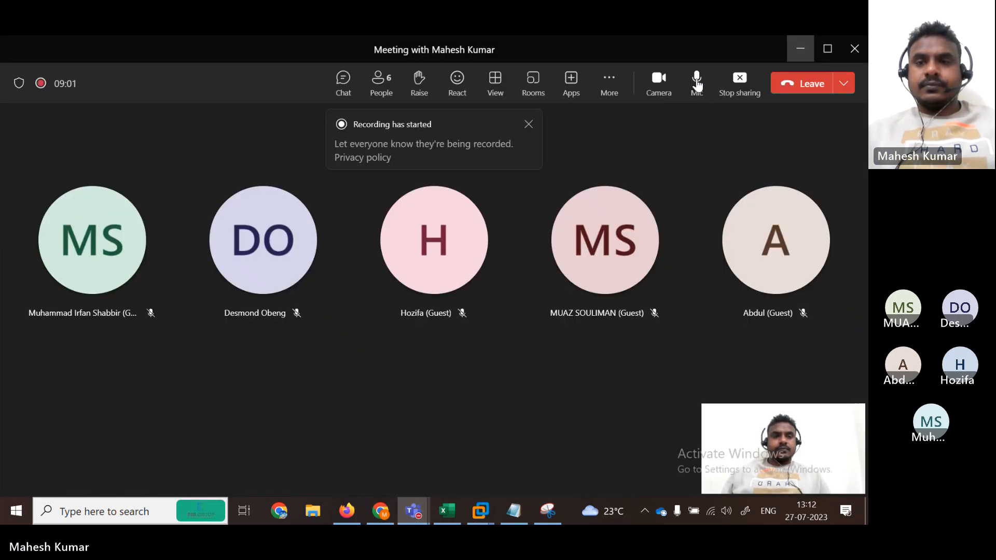
pyautogui.click(697, 83)
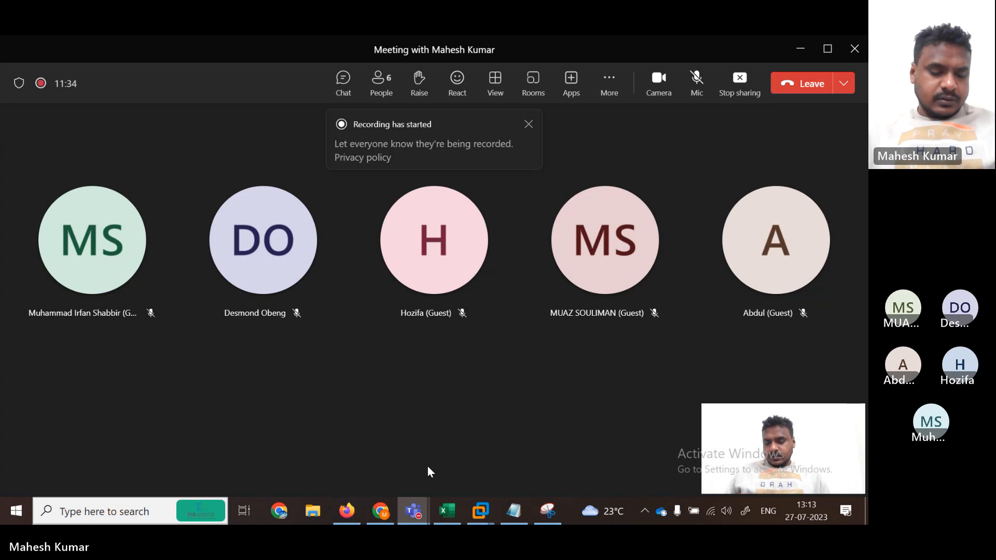
# Unmute the microphone in the meeting and return to the annotated topology snip
pyautogui.moveTo(386, 506)
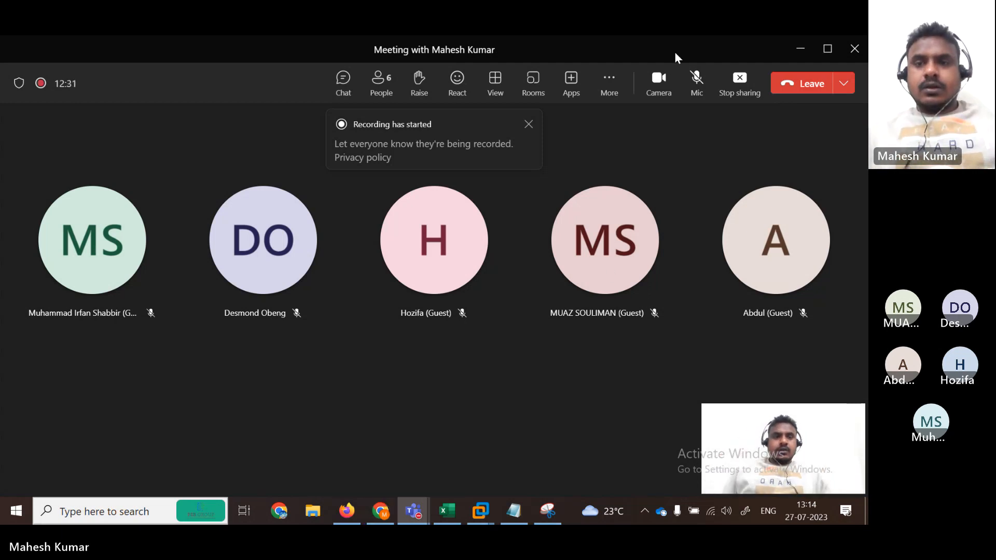
pyautogui.click(697, 80)
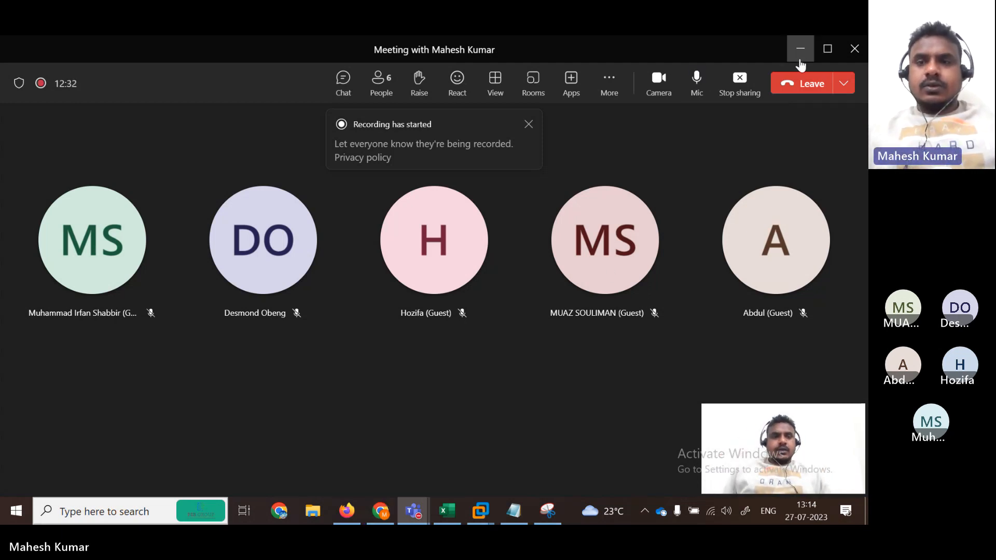
pyautogui.click(800, 57)
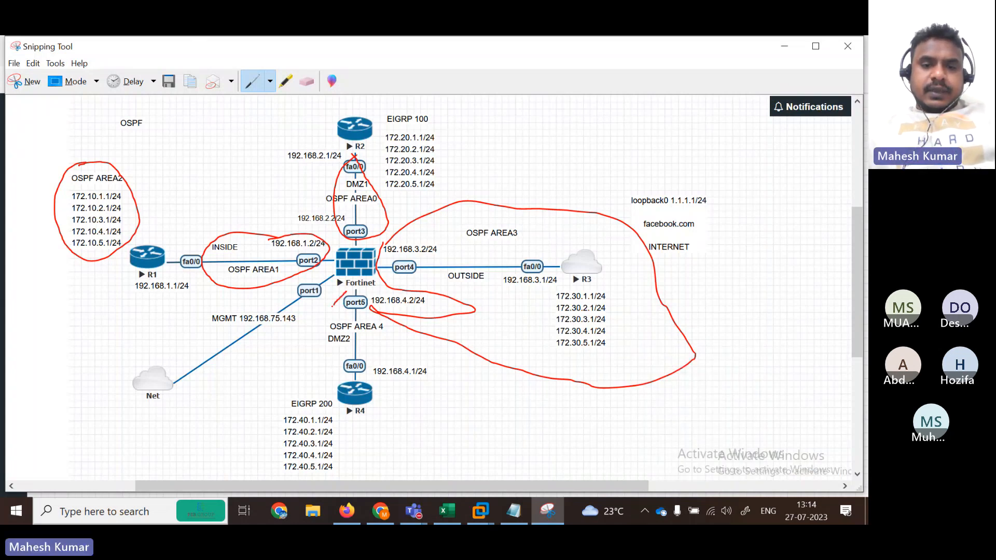
# Circle OSPF AREA 4 and the EIGRP 100 and EIGRP 200 network lists on the snip in red pen
pyautogui.moveTo(333, 306)
pyautogui.mouseDown()
pyautogui.moveTo(323, 356)
pyautogui.moveTo(367, 380)
pyautogui.moveTo(439, 360)
pyautogui.moveTo(382, 322)
pyautogui.mouseUp()
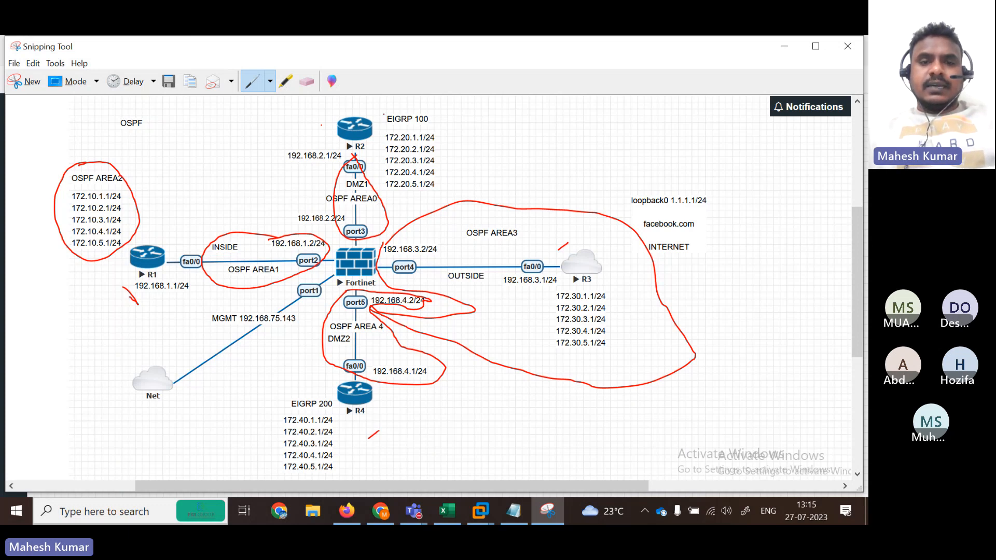
pyautogui.moveTo(384, 143)
pyautogui.mouseDown()
pyautogui.moveTo(404, 196)
pyautogui.moveTo(453, 170)
pyautogui.moveTo(432, 114)
pyautogui.moveTo(384, 115)
pyautogui.mouseUp()
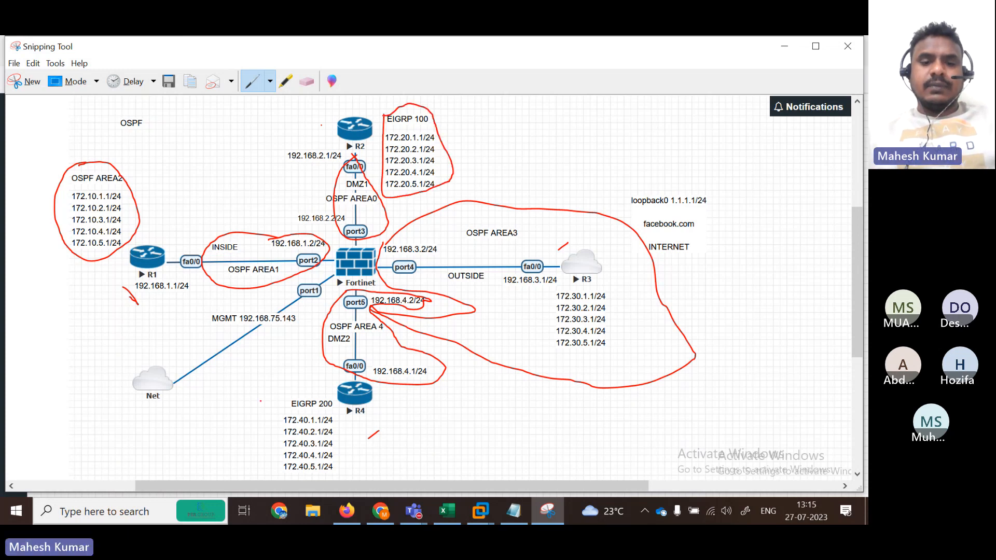
pyautogui.moveTo(252, 390)
pyautogui.mouseDown()
pyautogui.moveTo(345, 413)
pyautogui.moveTo(348, 477)
pyautogui.moveTo(269, 476)
pyautogui.moveTo(236, 430)
pyautogui.mouseUp()
pyautogui.moveTo(244, 396); pyautogui.dragTo(252, 391)
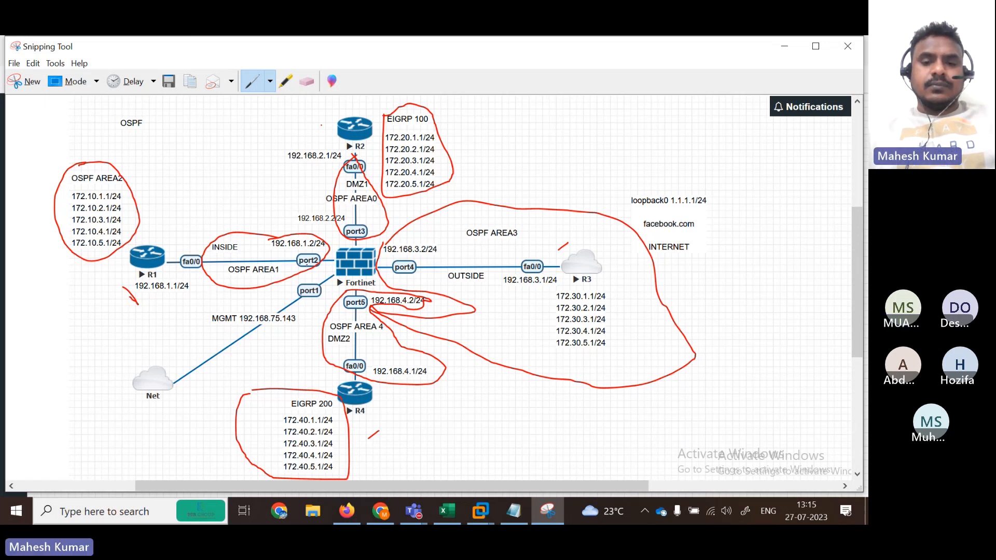
# Switch to the EVE topology in Firefox, open router R1's console and rename its session tab R1
pyautogui.click(348, 523)
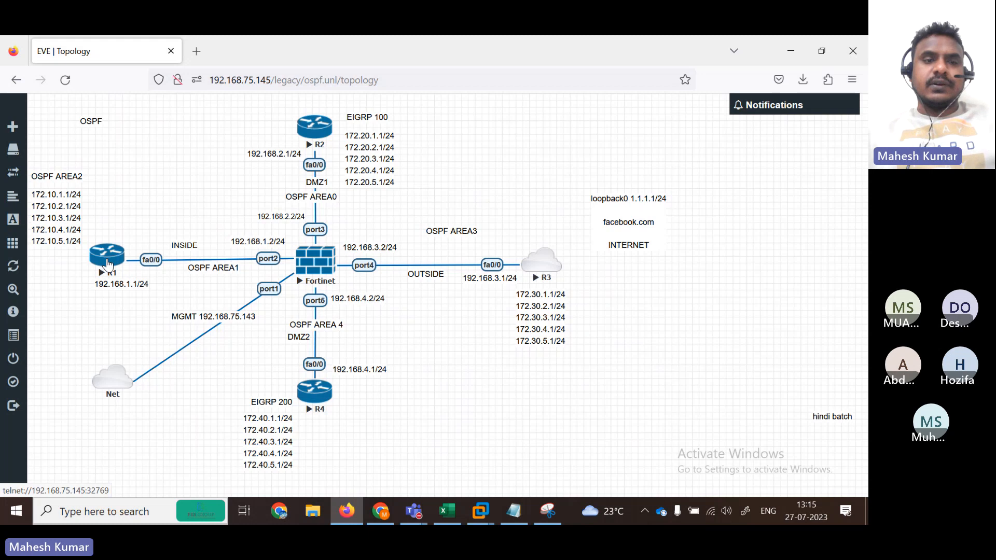
pyautogui.click(108, 265)
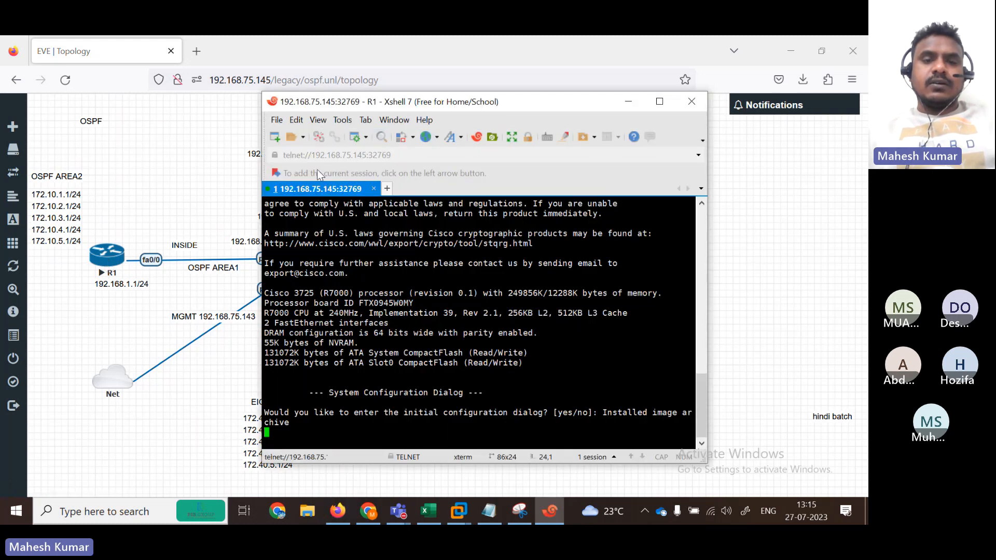
pyautogui.rightClick(318, 190)
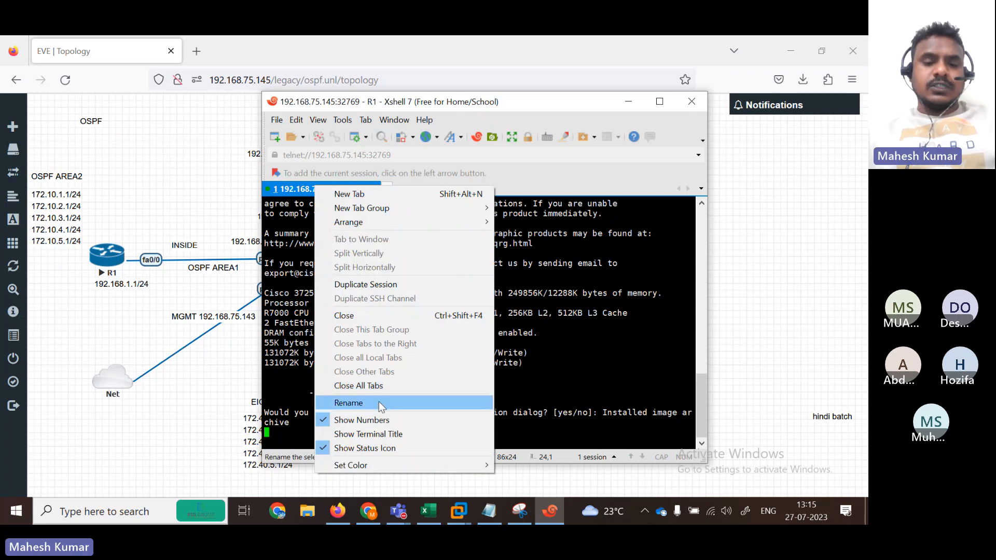
pyautogui.click(379, 401)
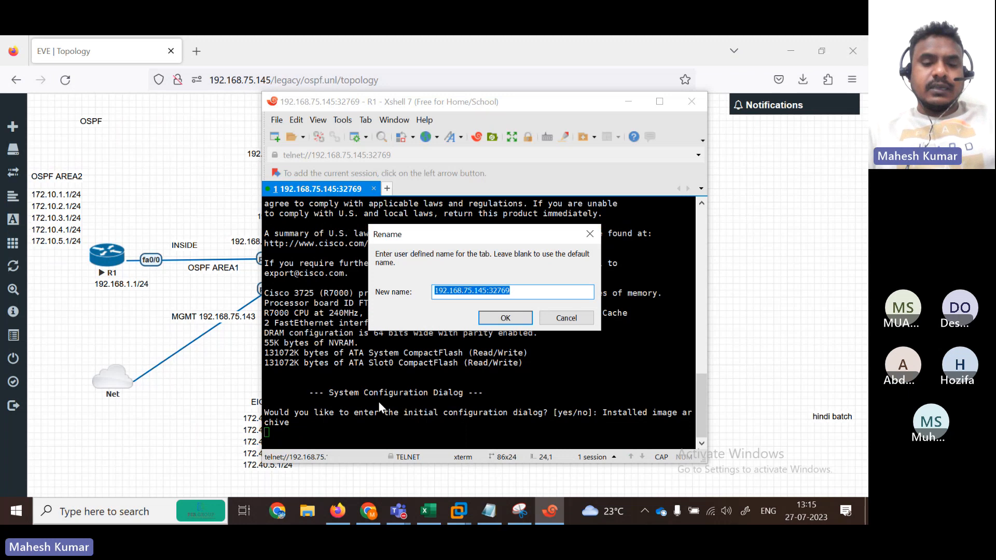
pyautogui.write('R1')
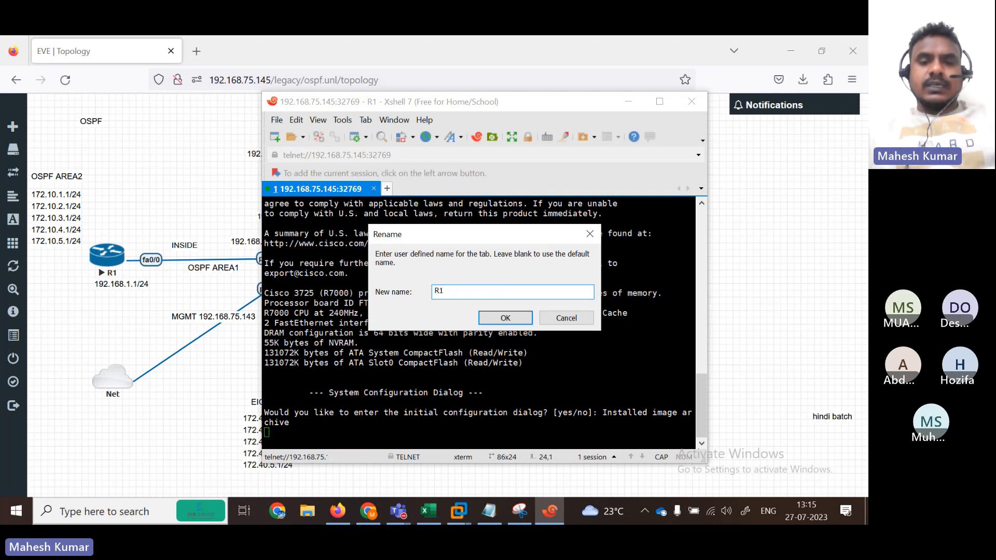
pyautogui.click(505, 318)
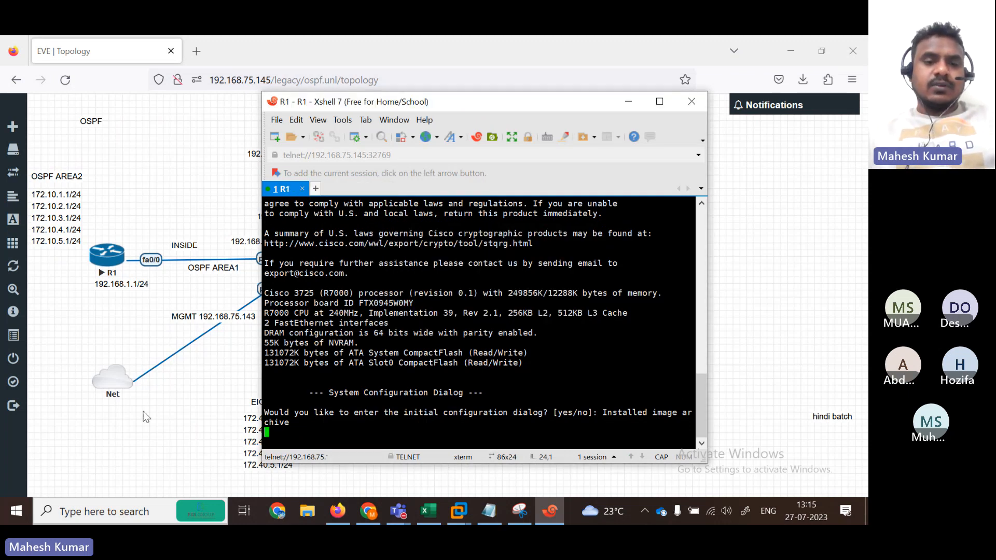
# Open router R2's console from the topology and rename its session tab R2
pyautogui.click(210, 419)
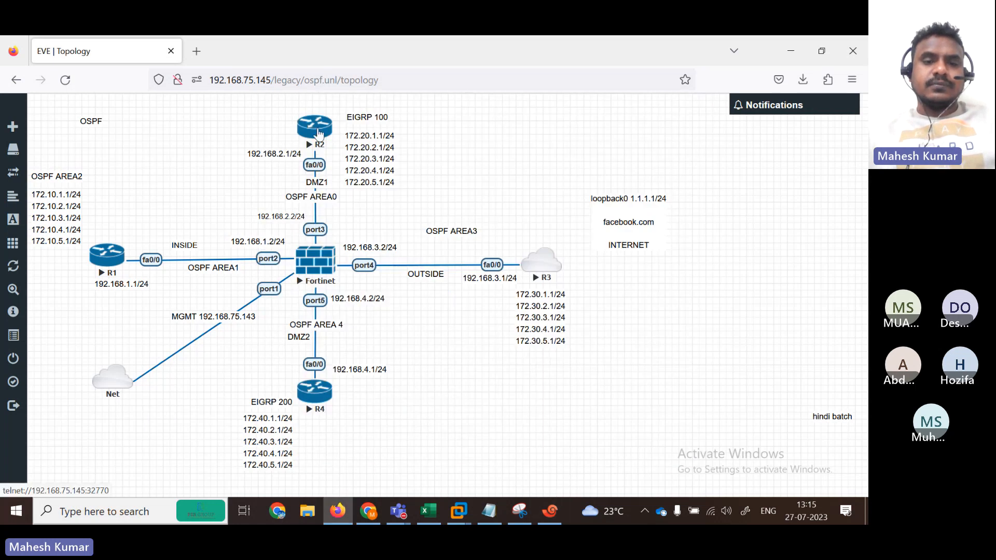
pyautogui.click(319, 134)
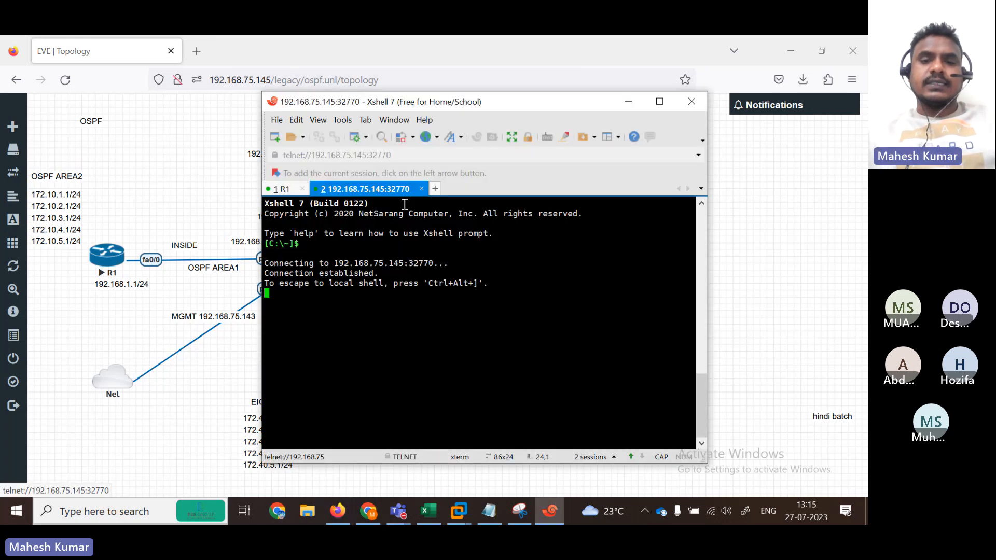
pyautogui.rightClick(366, 198)
pyautogui.click(415, 412)
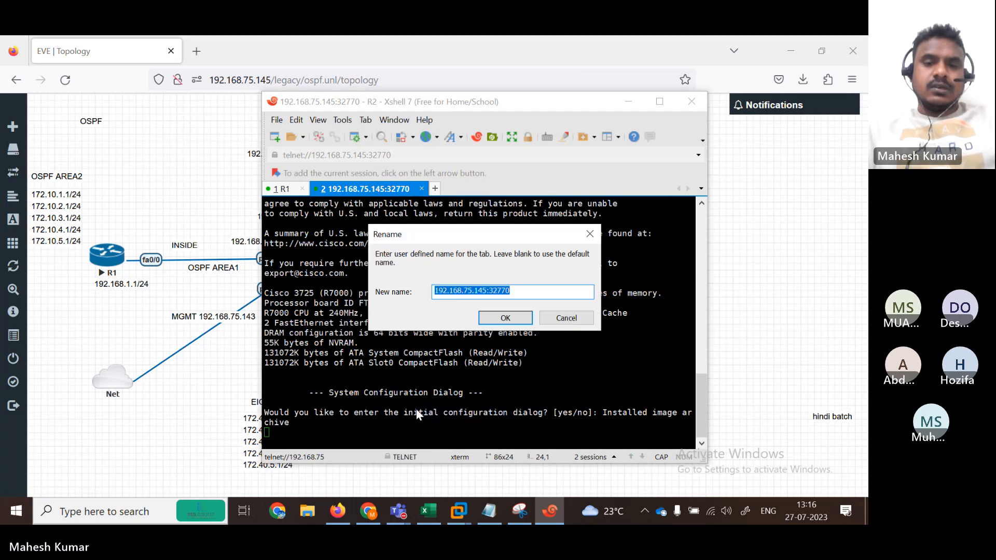
pyautogui.write('R2')
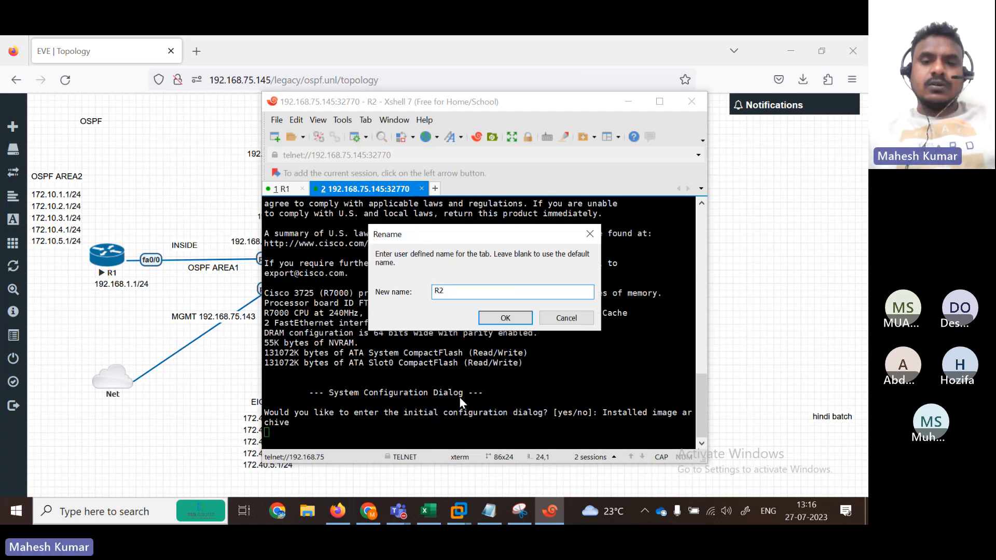
pyautogui.click(523, 317)
# Open the R3 node's console from the topology and rename its session tab R3
pyautogui.click(725, 246)
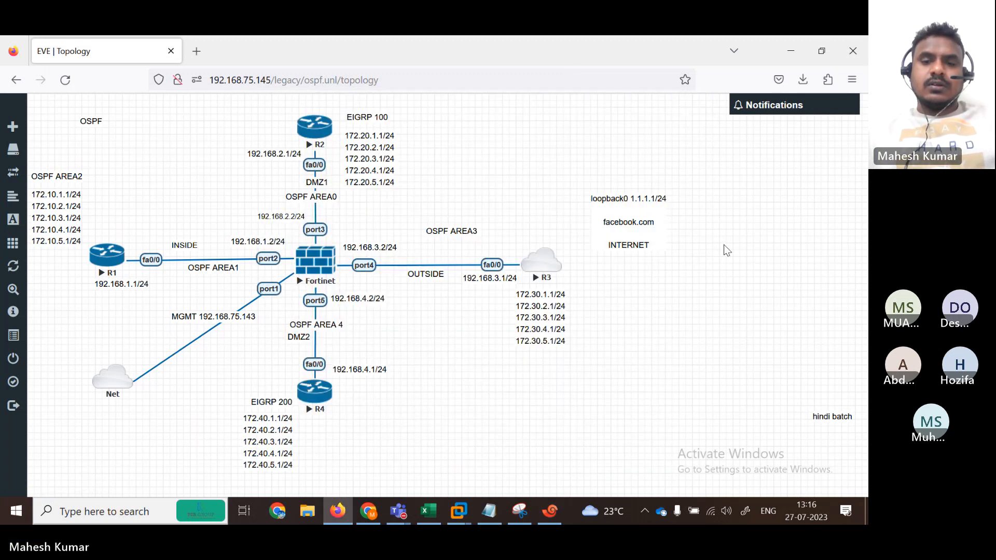
pyautogui.click(542, 266)
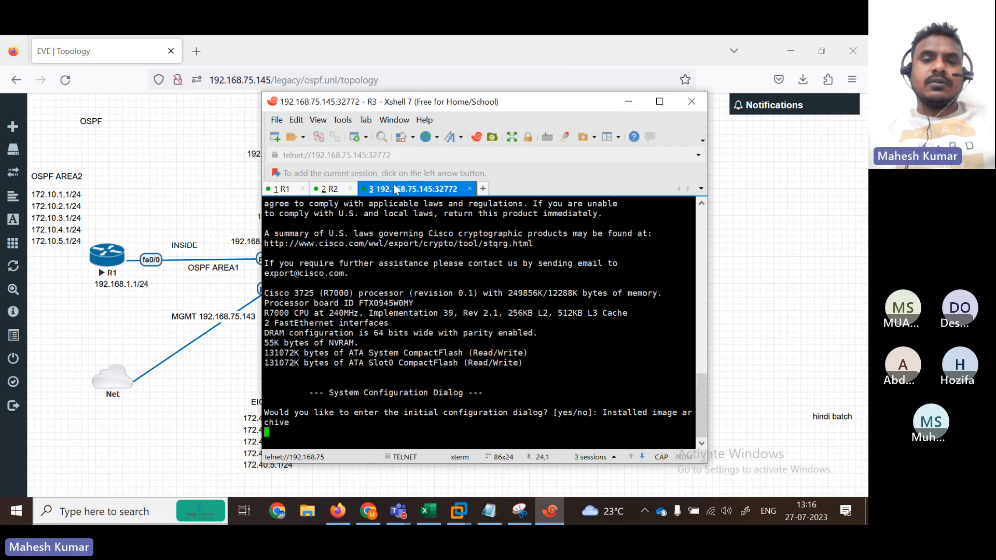
pyautogui.rightClick(410, 191)
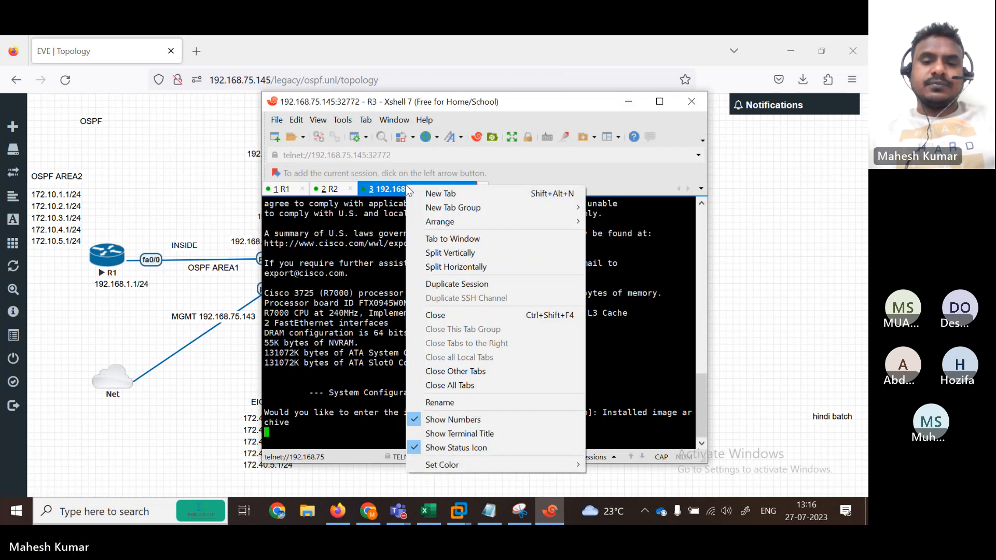
pyautogui.click(440, 403)
pyautogui.write('R3')
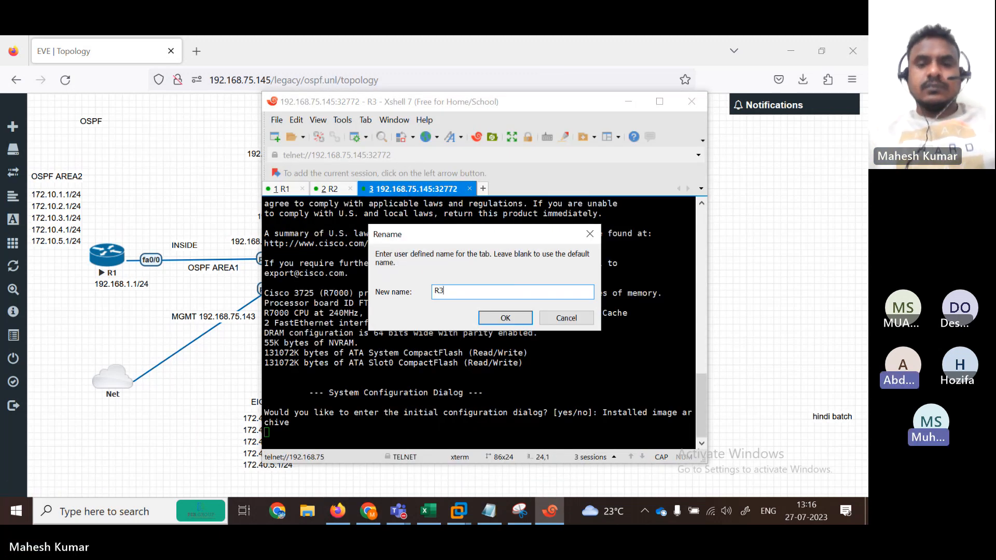
pyautogui.click(501, 319)
# Answer N to the initial configuration dialog in the R3 console
pyautogui.press('Return')
pyautogui.write('N')
pyautogui.press('Return')
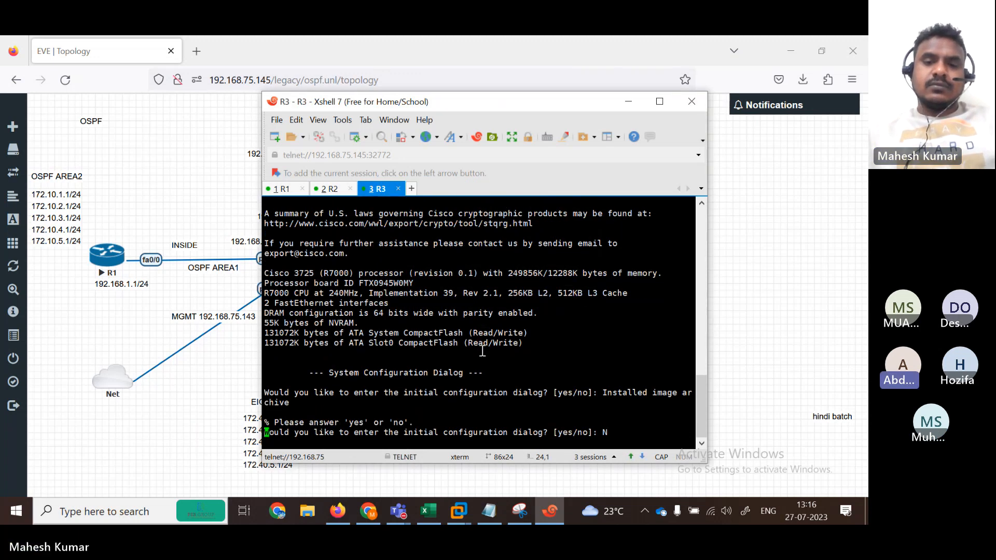
# Switch to the R2 console and answer N to its initial configuration dialog
pyautogui.click(321, 188)
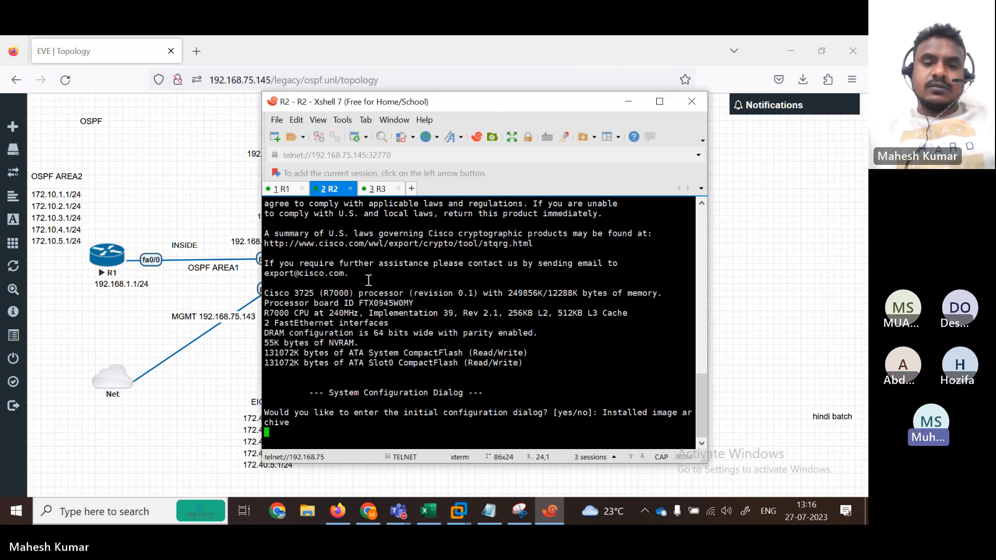
pyautogui.write('M')
pyautogui.press('BackSpace')
pyautogui.write('N')
pyautogui.press('Return')
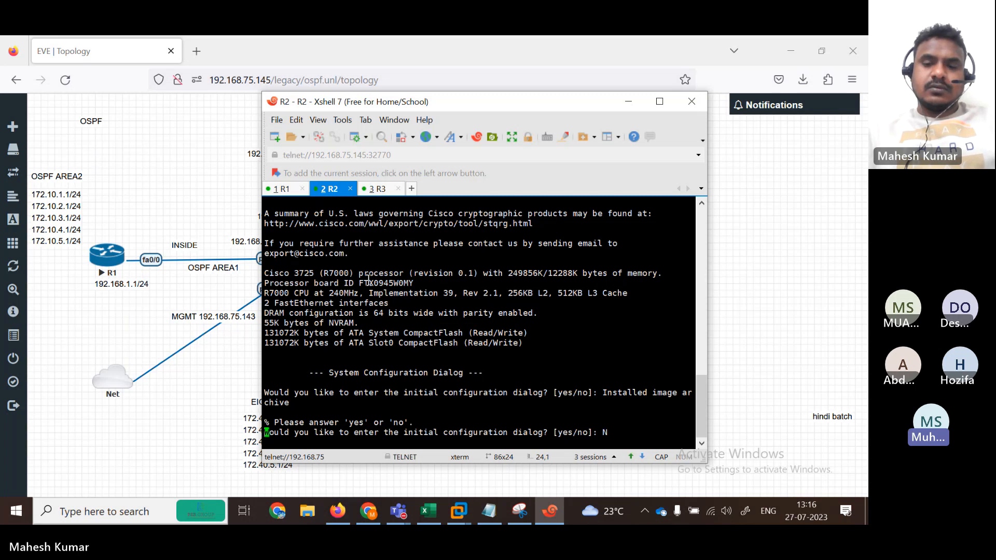
# Switch to the R1 console and answer N to its initial configuration dialog
pyautogui.click(282, 189)
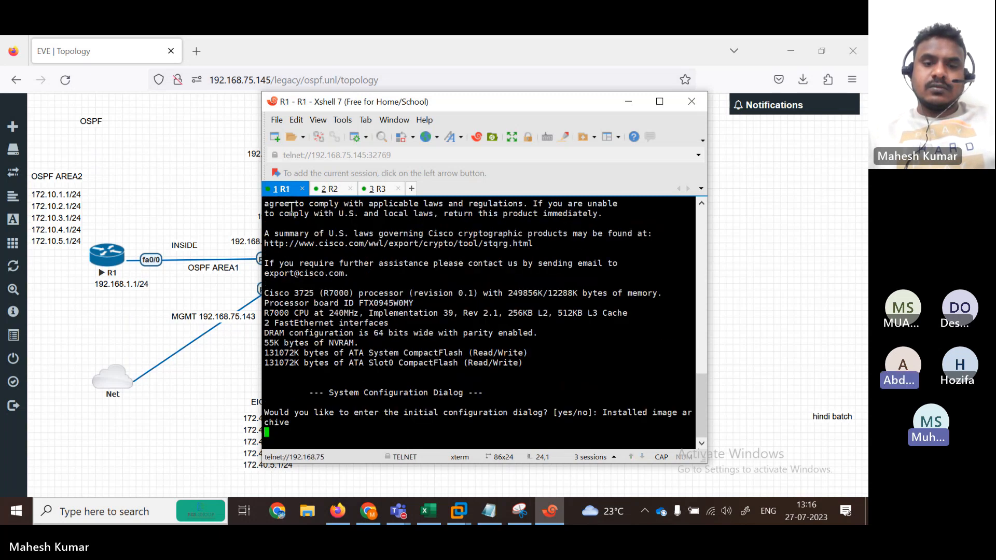
pyautogui.press('Return')
pyautogui.write('N')
pyautogui.press('Return')
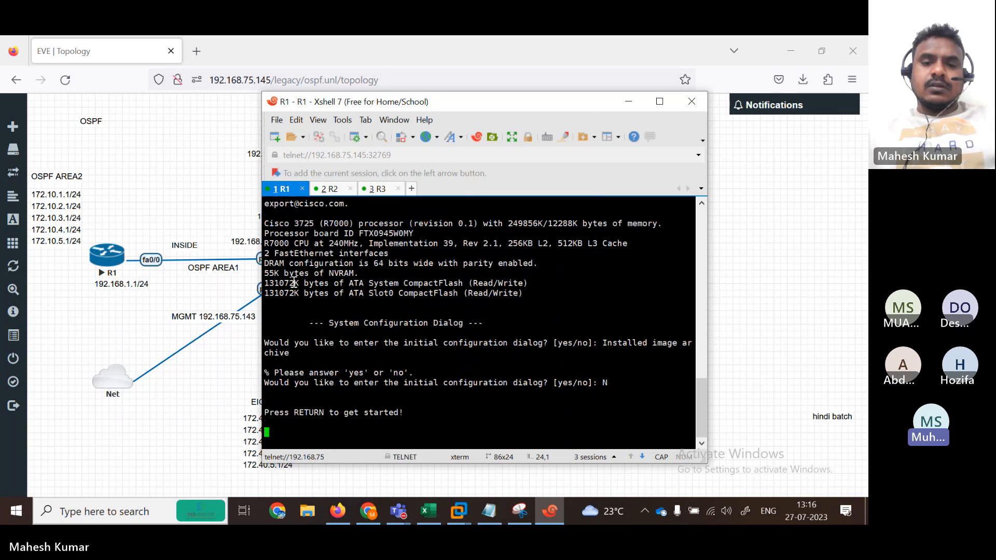
# Open router R4's console in a tab renamed R4 and answer N to its initial configuration dialog
pyautogui.click(761, 317)
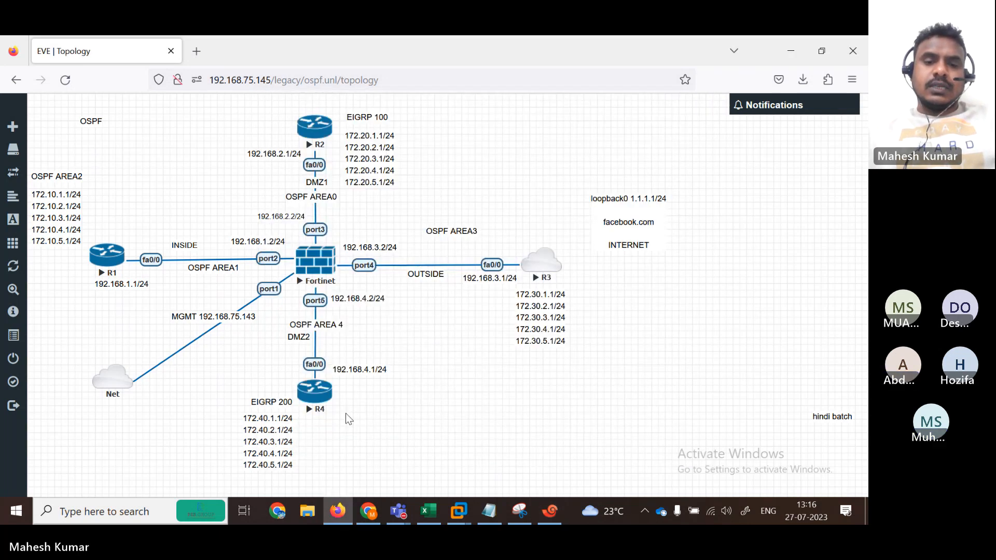
pyautogui.click(319, 405)
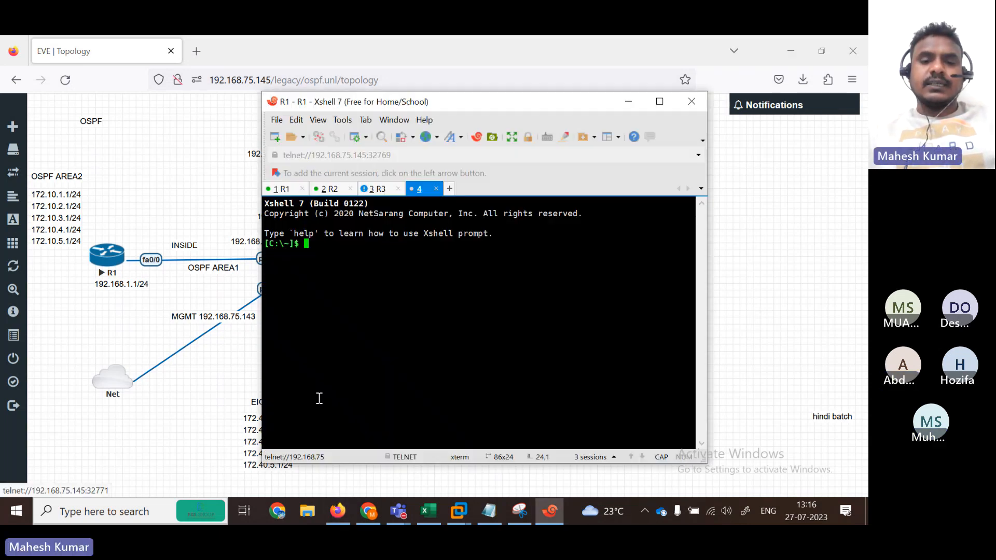
pyautogui.rightClick(433, 193)
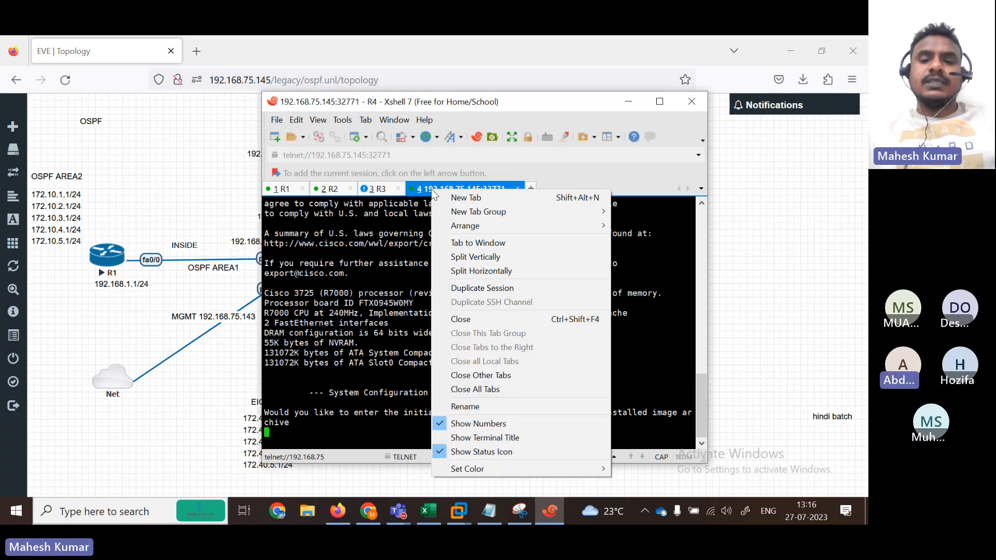
pyautogui.click(463, 407)
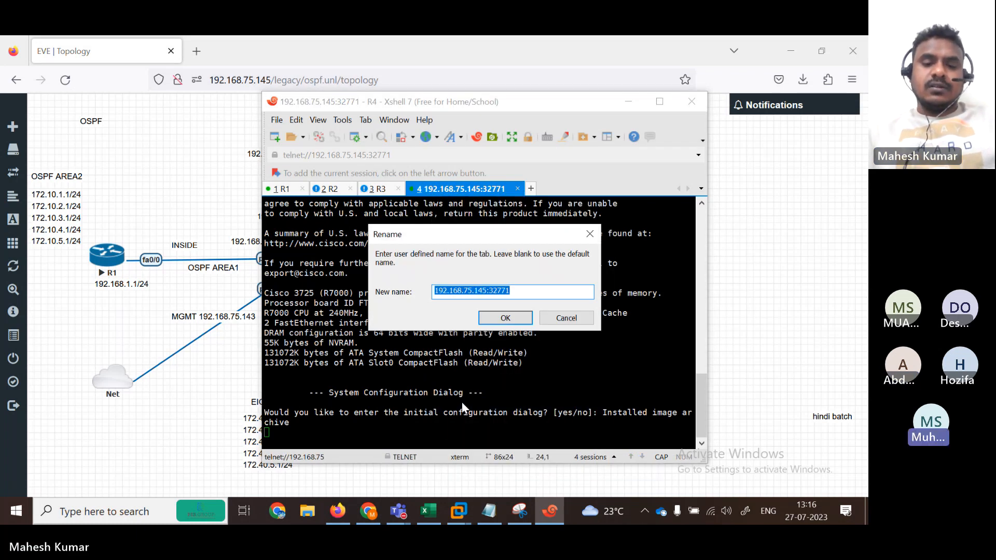
pyautogui.write('R4')
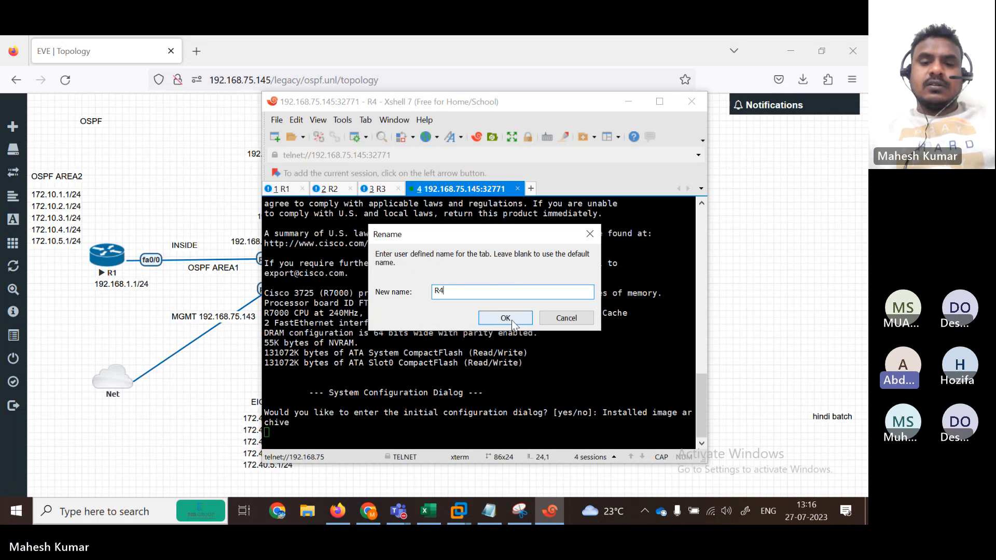
pyautogui.click(506, 318)
pyautogui.write('N')
pyautogui.press('Return')
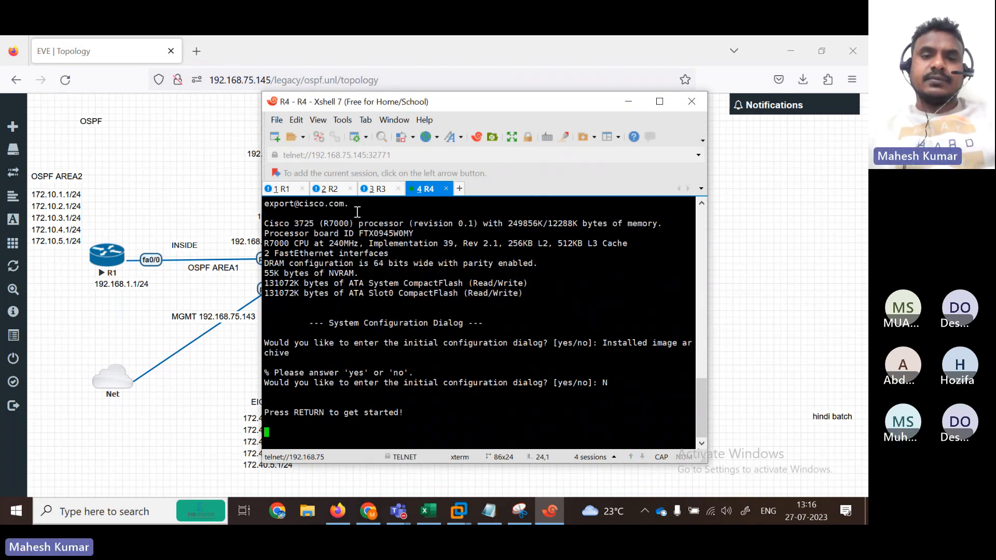
# Move the terminal window off the Fortinet node, then open the firewall's console and rename its session tab FG
pyautogui.moveTo(441, 100); pyautogui.dragTo(571, 95)
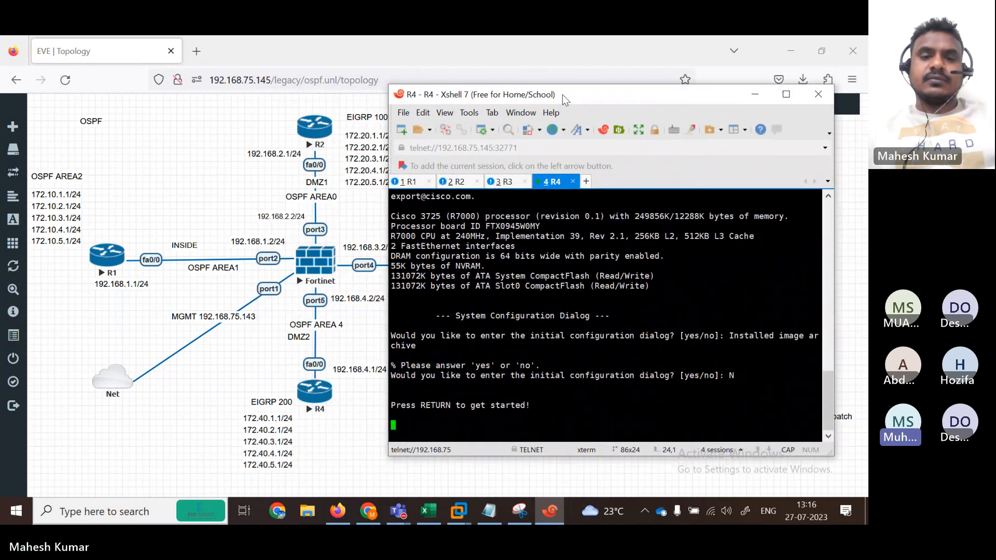
pyautogui.click(287, 163)
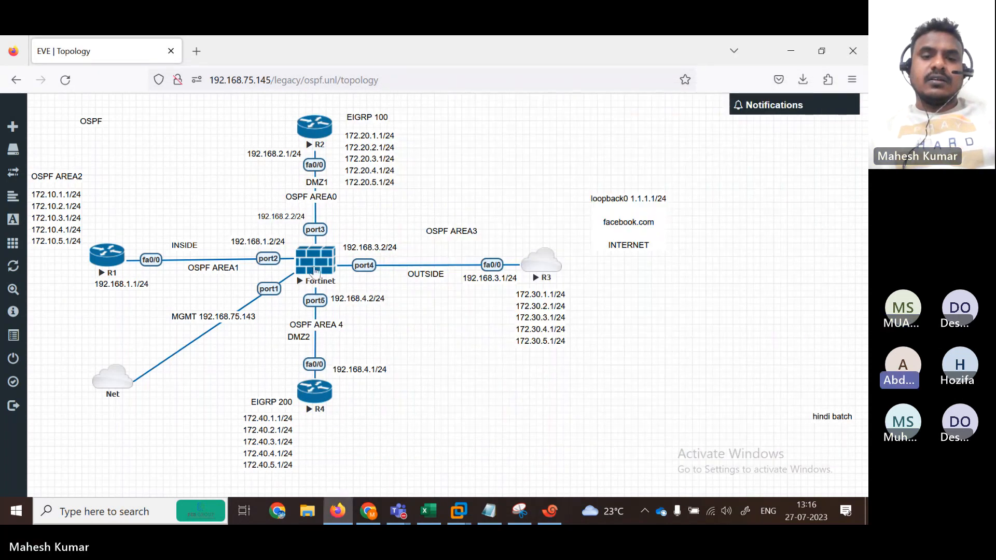
pyautogui.click(316, 275)
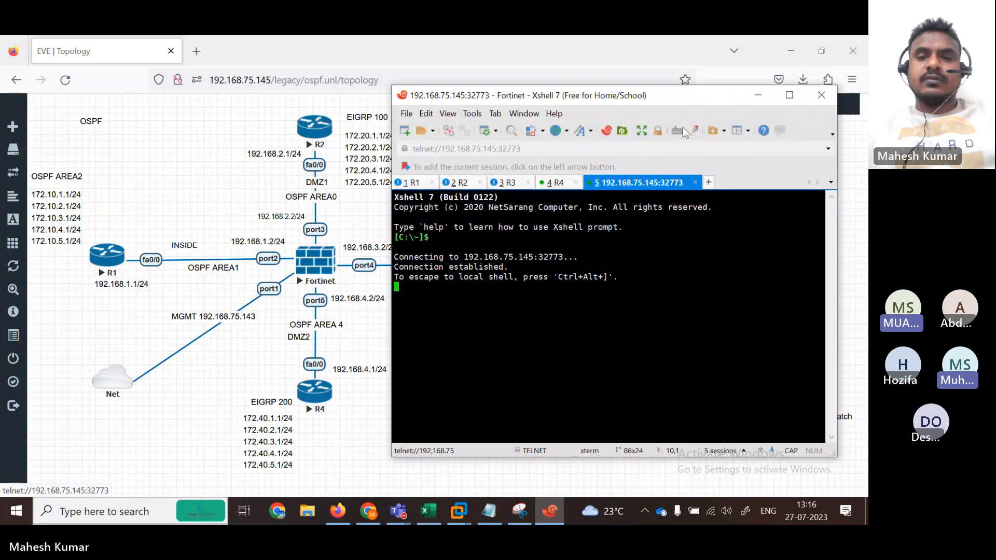
pyautogui.rightClick(632, 187)
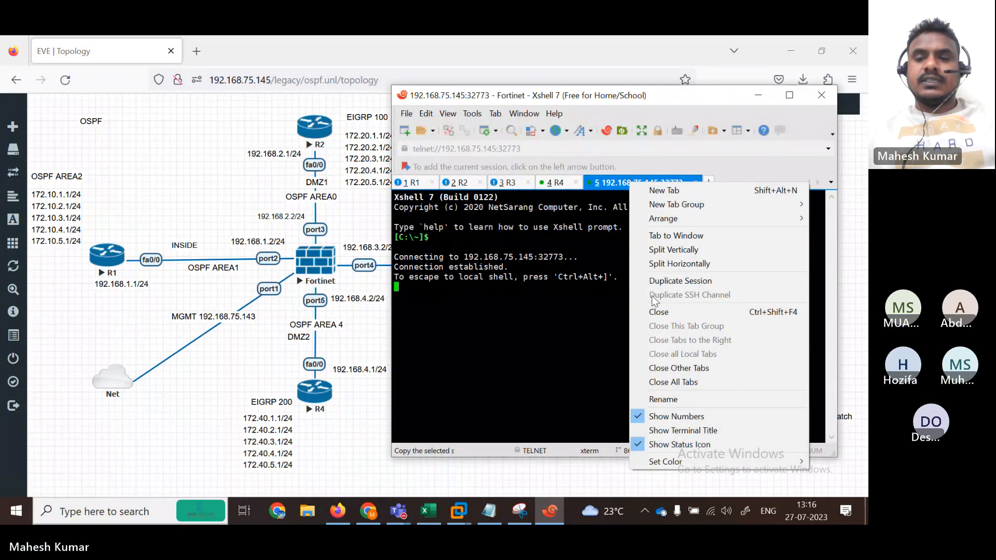
pyautogui.click(659, 402)
pyautogui.write('FG')
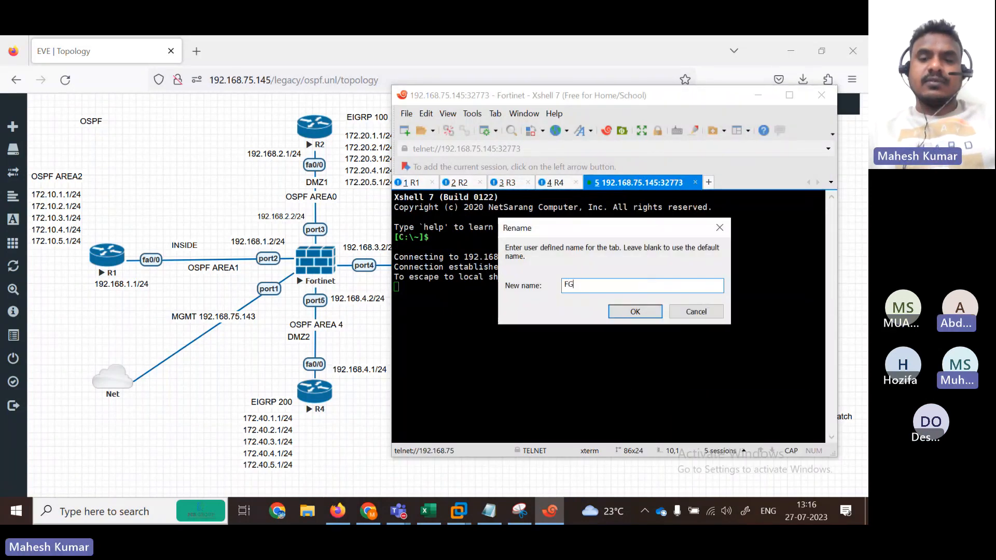
pyautogui.click(636, 310)
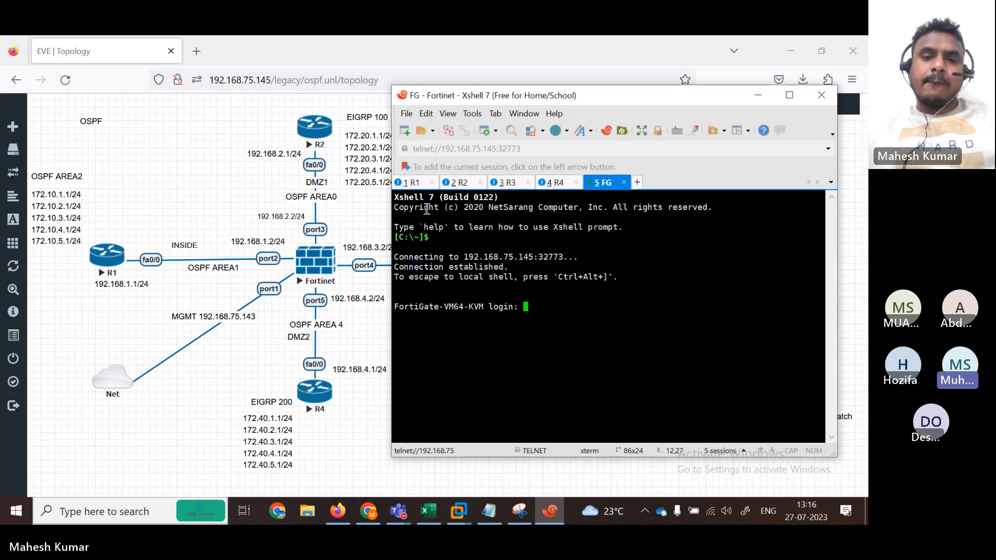
# Switch to the R1 console and enter privileged EXEC mode with the en command
pyautogui.click(410, 183)
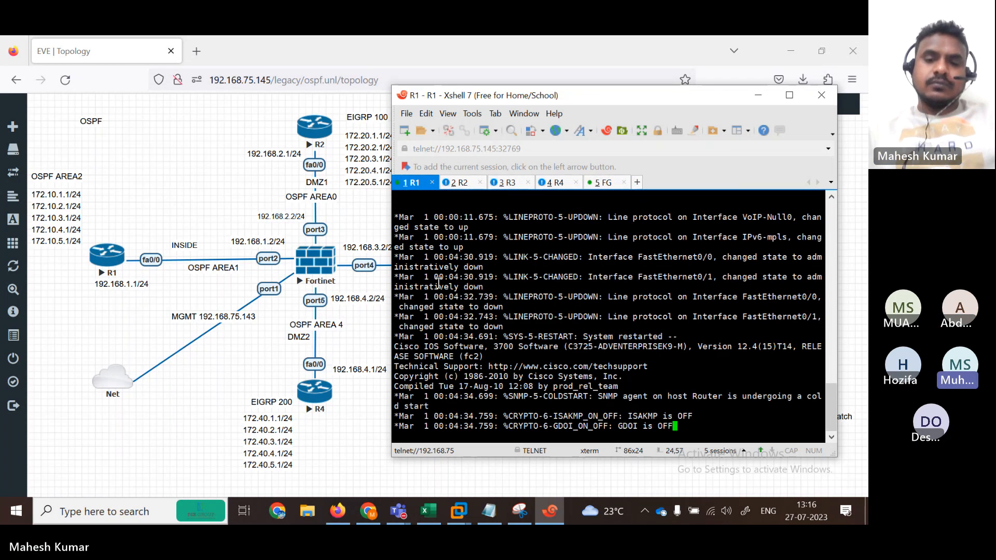
pyautogui.press('Return')
pyautogui.press('Return')
pyautogui.press('Return')
pyautogui.press('Return')
pyautogui.press('Return')
pyautogui.press('Return')
pyautogui.press('Return')
pyautogui.press('Return')
pyautogui.press('Return')
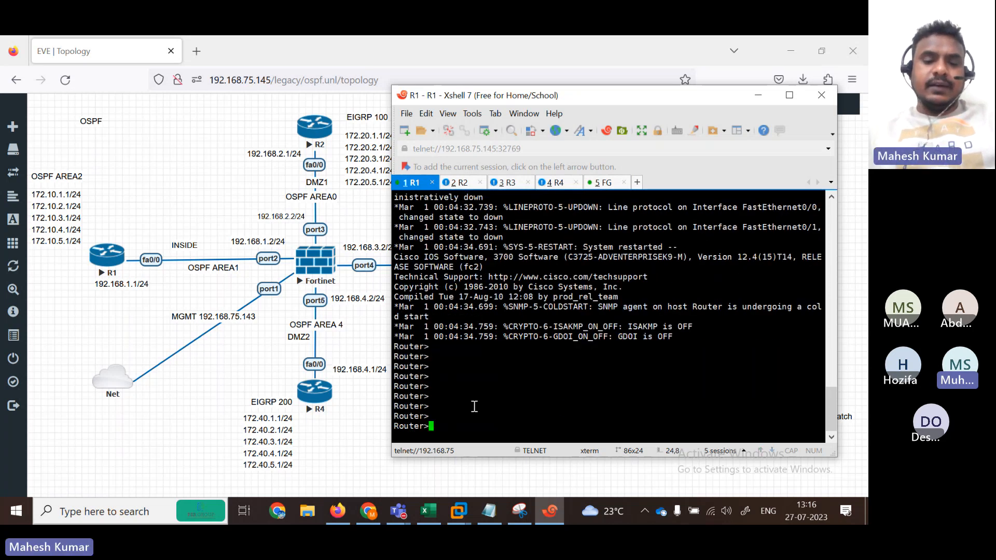
pyautogui.press('Return')
pyautogui.press('Return')
pyautogui.press('Return')
pyautogui.press('Return')
pyautogui.press('Return')
pyautogui.press('Return')
pyautogui.write('en')
pyautogui.press('Return')
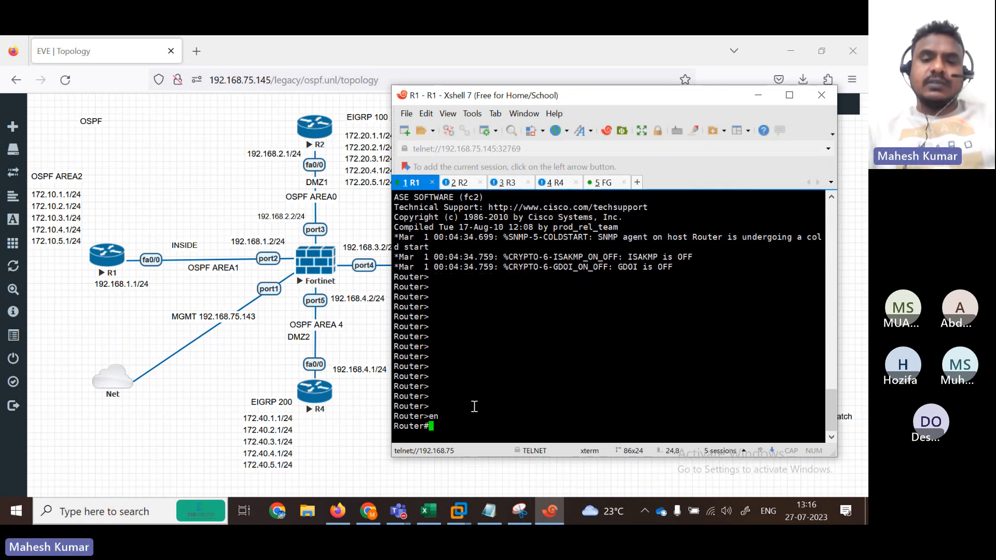
# Enter global configuration mode on R1 with configure terminal
pyautogui.write('con')
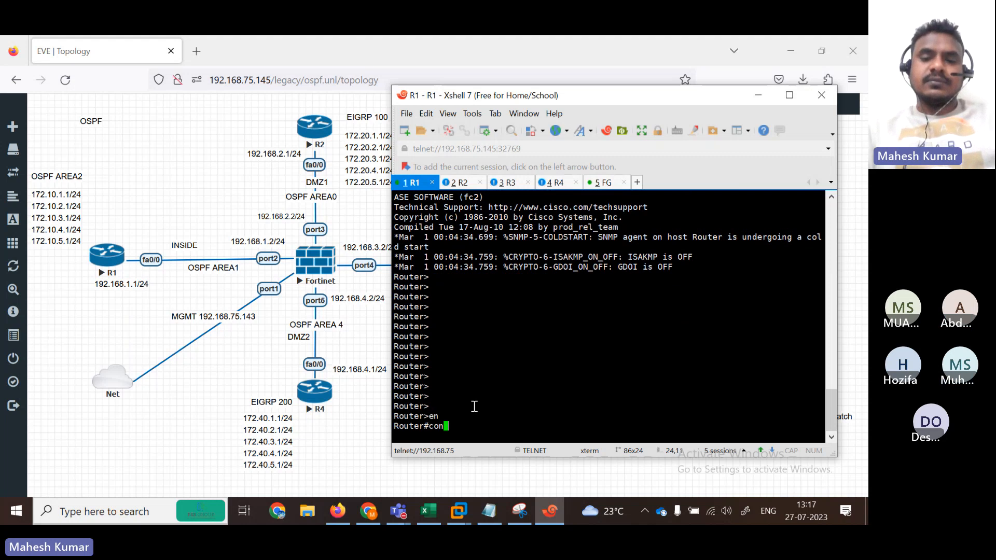
pyautogui.press('Tab')
pyautogui.write('f')
pyautogui.press('Tab')
pyautogui.write('te')
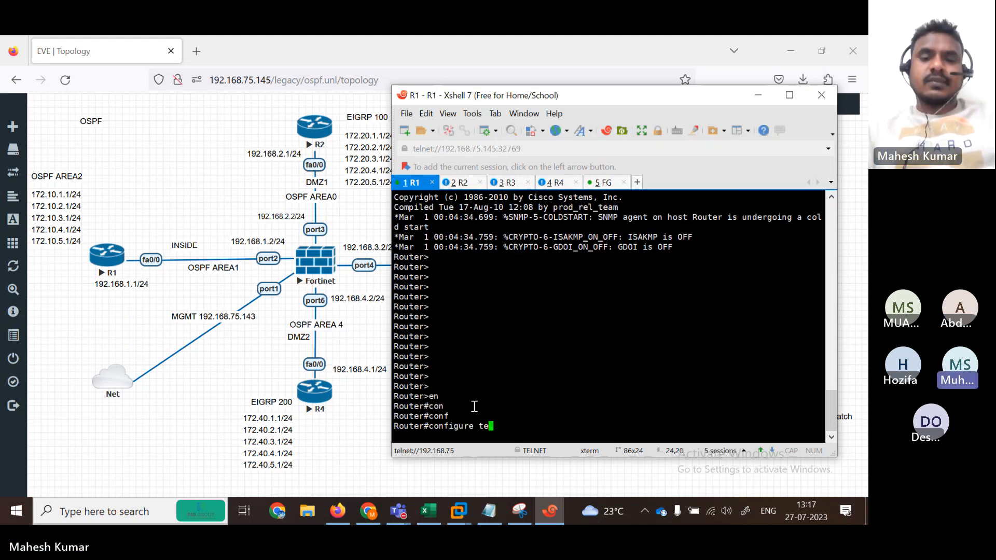
pyautogui.write('r')
pyautogui.press('Tab')
pyautogui.press('Return')
pyautogui.press('Return')
pyautogui.press('Return')
pyautogui.press('Return')
pyautogui.press('Return')
pyautogui.press('Return')
pyautogui.press('Return')
pyautogui.press('Return')
pyautogui.press('Return')
pyautogui.press('Return')
pyautogui.press('Return')
pyautogui.press('Return')
pyautogui.press('Return')
pyautogui.press('Return')
pyautogui.press('Return')
pyautogui.press('Return')
pyautogui.press('Return')
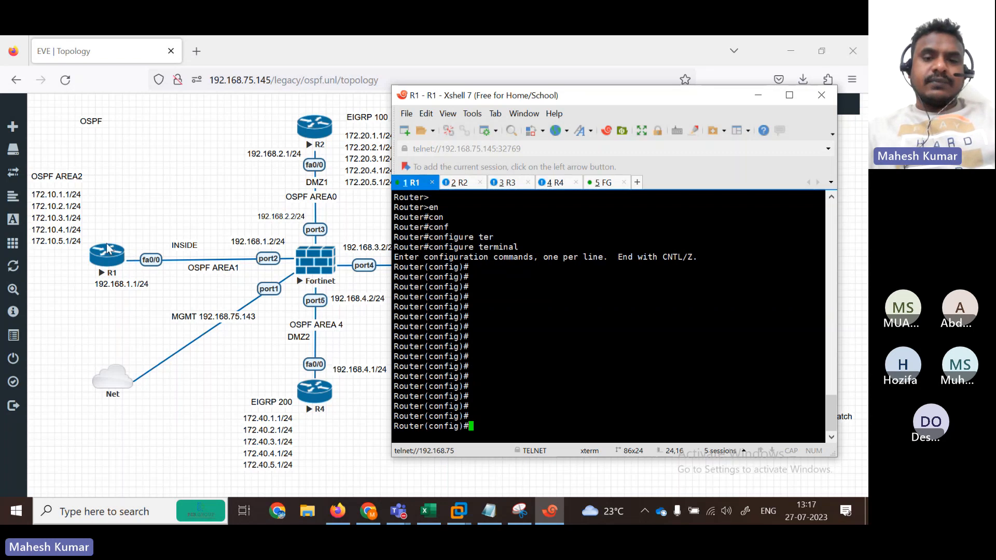
# Enter configuration of interface fastEthernet 0/0 on R1
pyautogui.write('in')
pyautogui.press('Tab')
pyautogui.write('ffa')
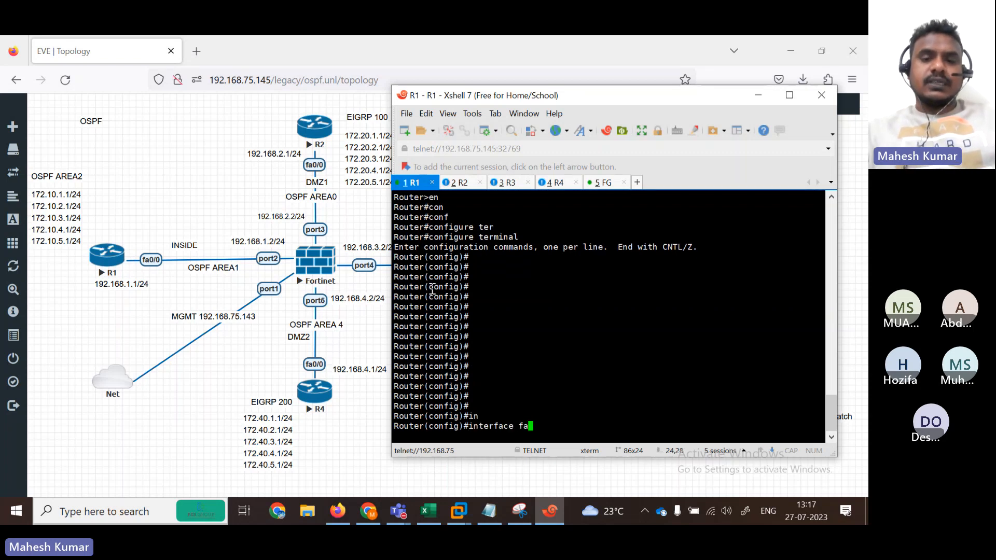
pyautogui.press('BackSpace')
pyautogui.press('BackSpace')
pyautogui.write('a')
pyautogui.press('Tab')
pyautogui.write('0/0')
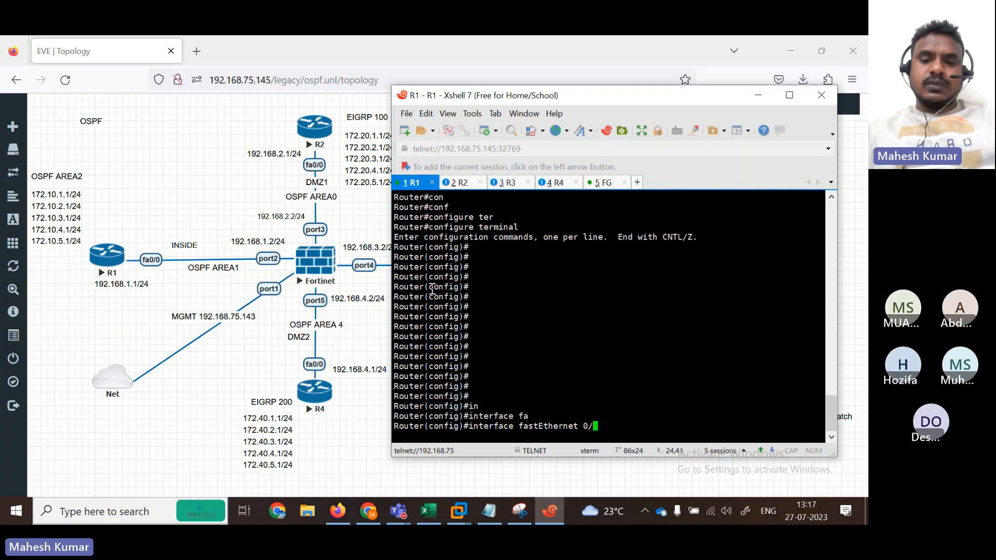
pyautogui.press('Return')
# Assign IP address 192.168.1.1 with mask 255.255.255.0 to R1's fastEthernet 0/0
pyautogui.write('ip  ')
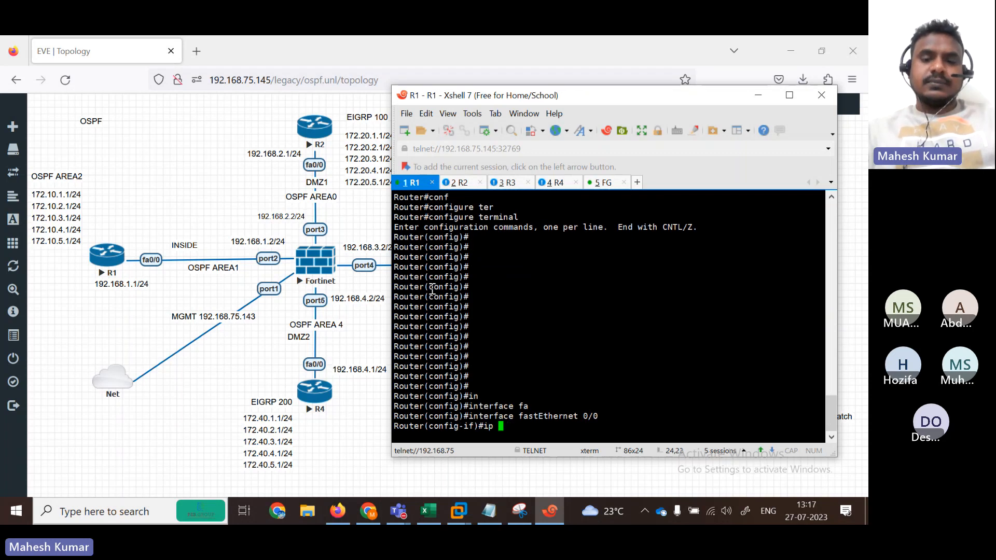
pyautogui.write('add')
pyautogui.press('Tab')
pyautogui.write('192.168')
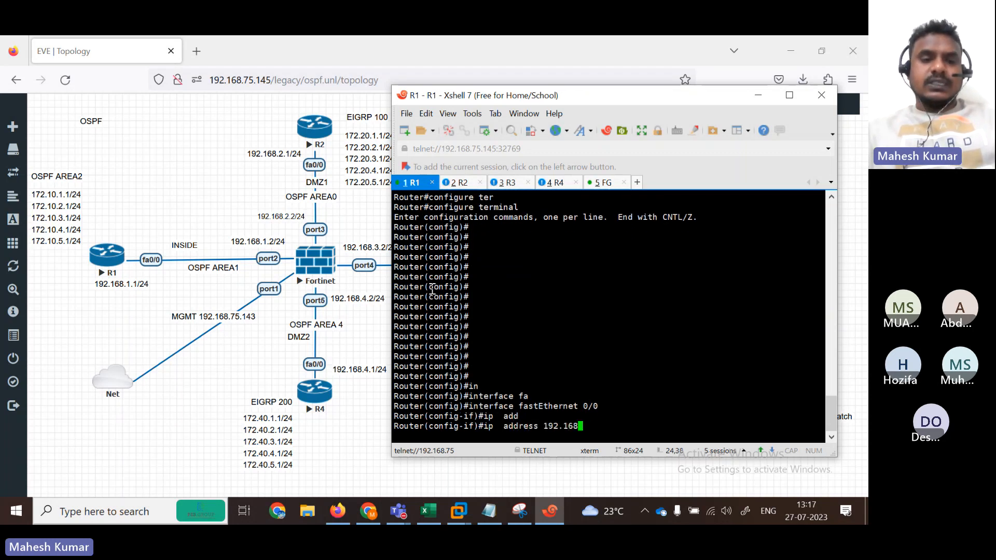
pyautogui.write('.1.125')
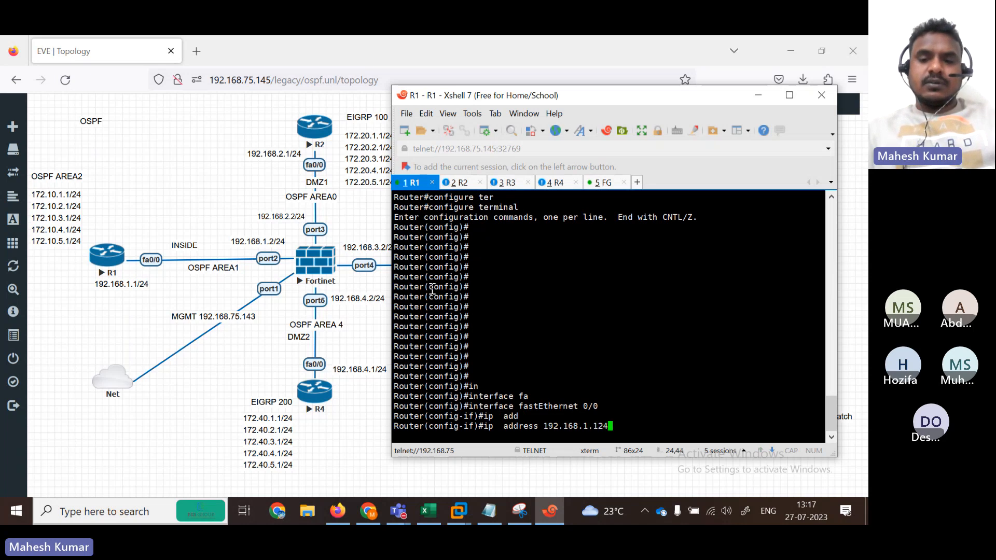
pyautogui.press('BackSpace')
pyautogui.press('BackSpace')
pyautogui.press('BackSpace')
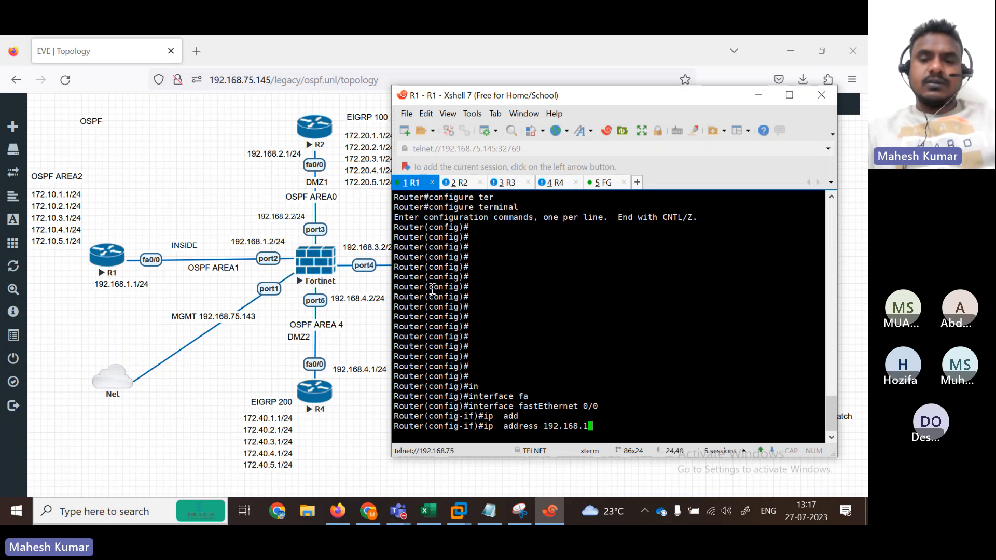
pyautogui.write('1 255.2552')
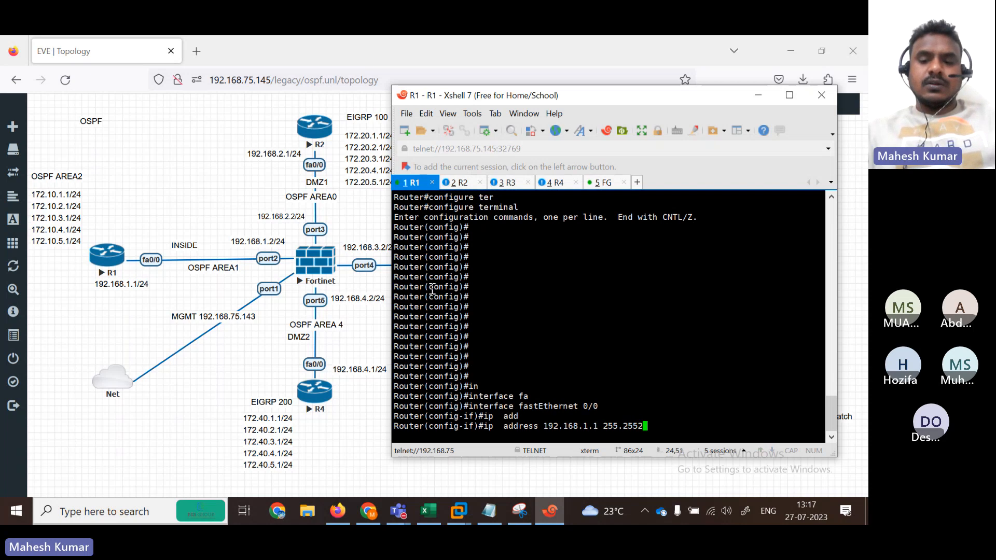
pyautogui.press('BackSpace')
pyautogui.write('.255.255.0')
pyautogui.press('Return')
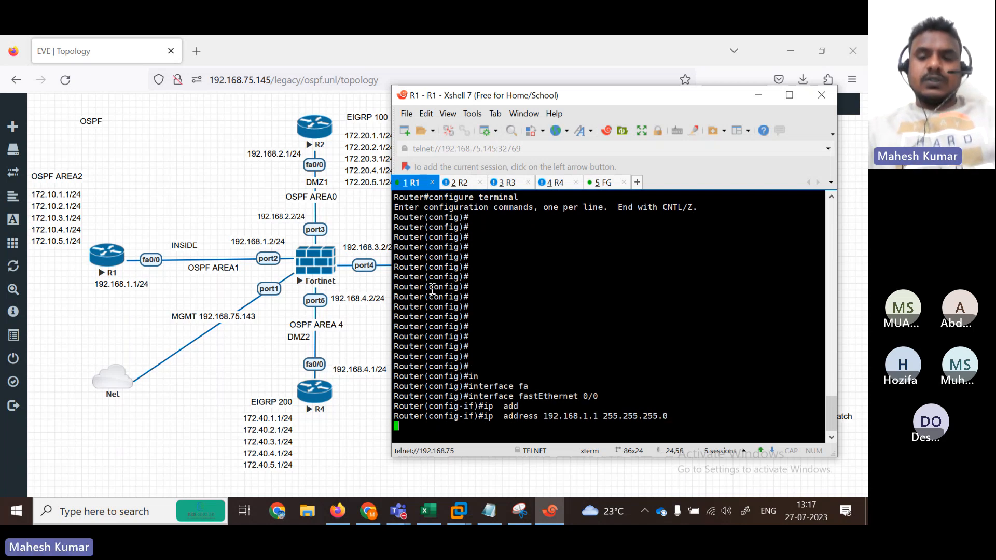
# Enable fastEthernet 0/0 with no shutdown and exit its interface configuration
pyautogui.write('no sh')
pyautogui.press('Tab')
pyautogui.press('Return')
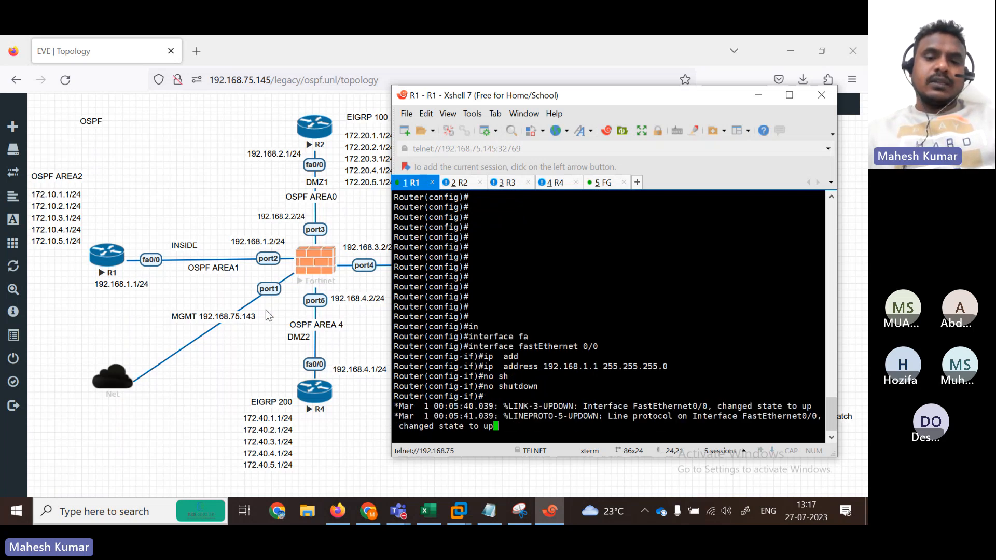
pyautogui.press('Return')
pyautogui.press('Return')
pyautogui.write('exit')
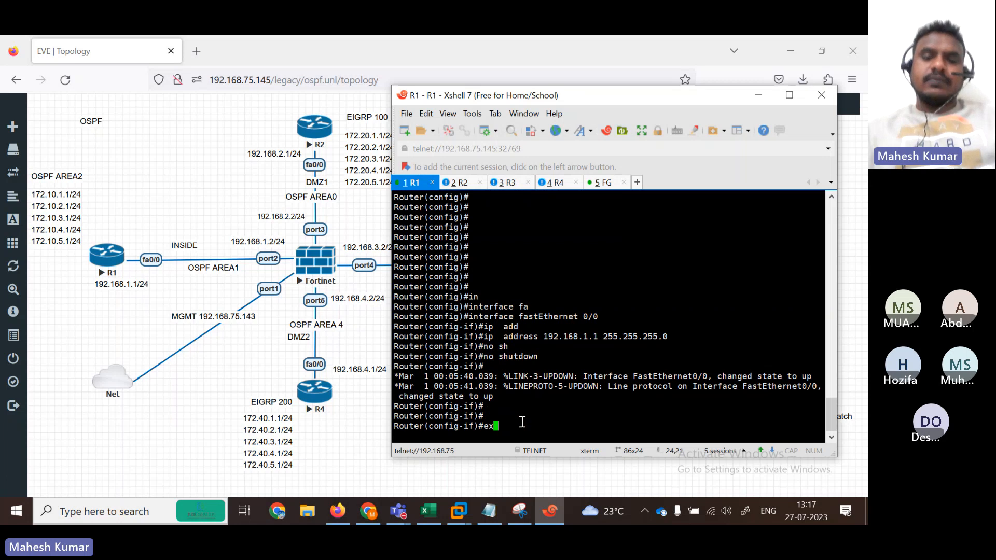
pyautogui.press('Return')
# Create interface loopback 1 on R1
pyautogui.write('in')
pyautogui.press('Tab')
pyautogui.write('lo')
pyautogui.press('Tab')
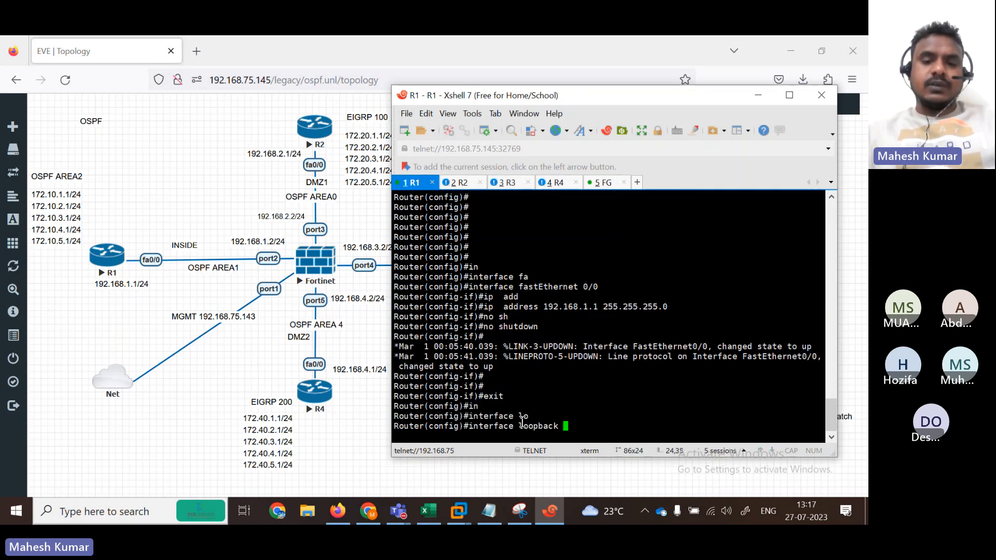
pyautogui.press('Return')
pyautogui.press('Up')
pyautogui.write('1')
pyautogui.press('Return')
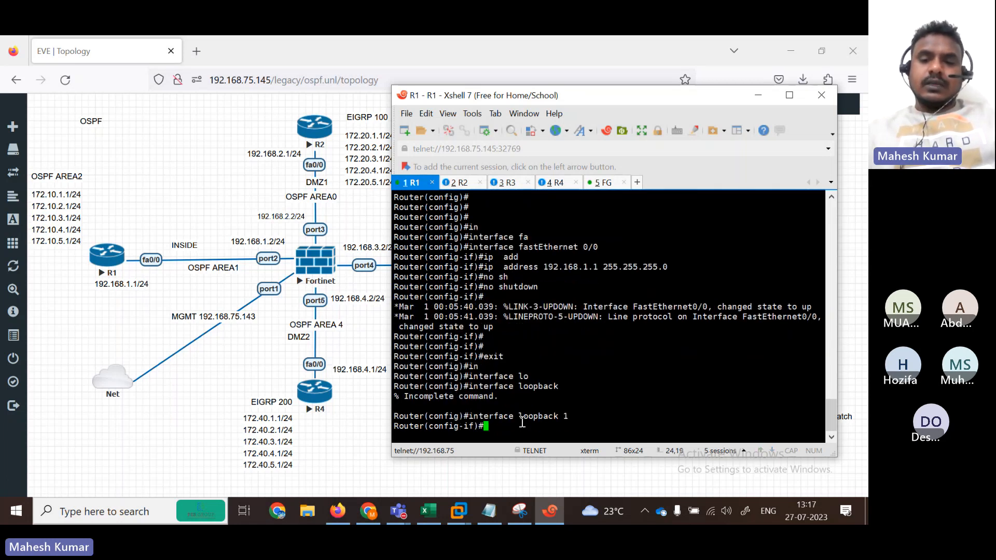
# Assign IP address 172.10.1.1 with mask 255.255.255.0 to loopback 1
pyautogui.write('ip add')
pyautogui.press('Tab')
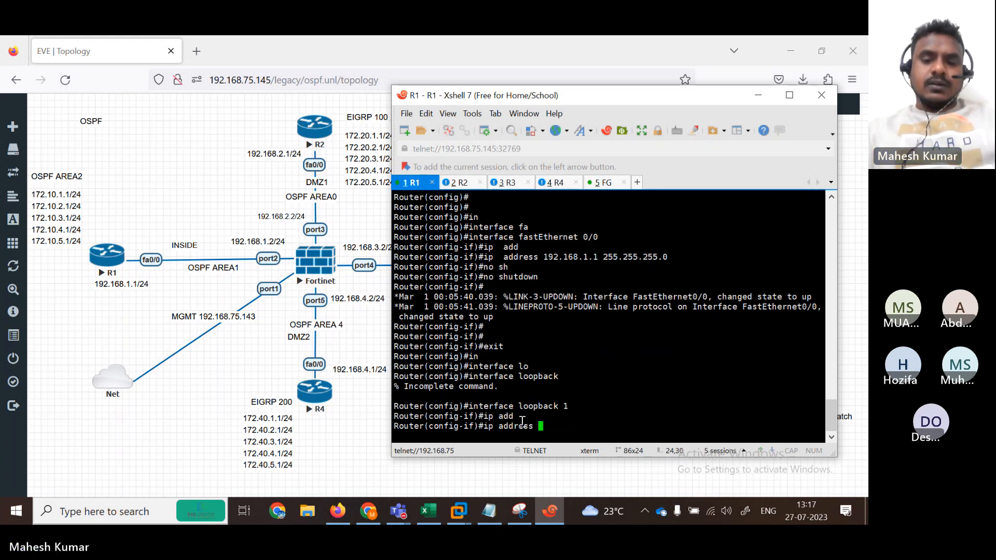
pyautogui.write('10')
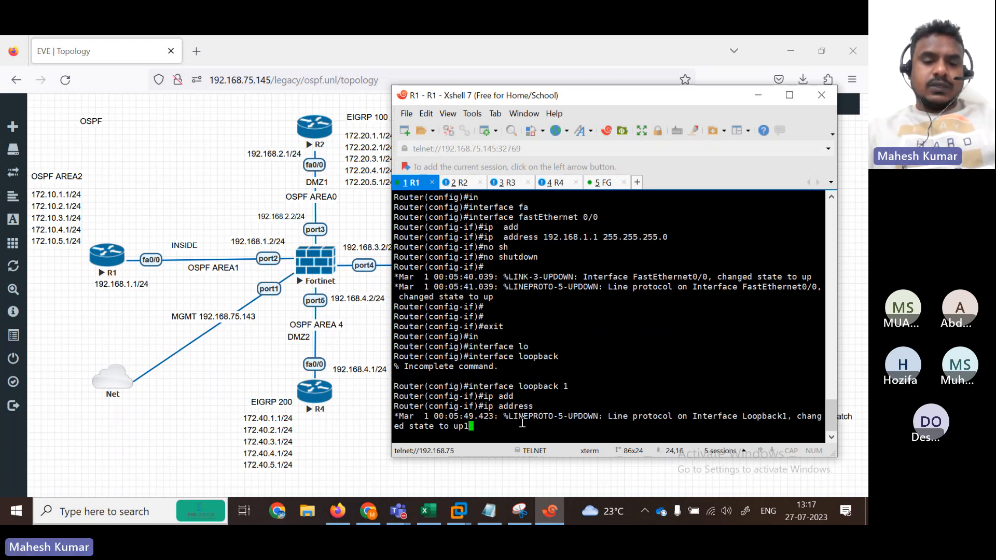
pyautogui.press('Tab')
pyautogui.write('72.10.1.1')
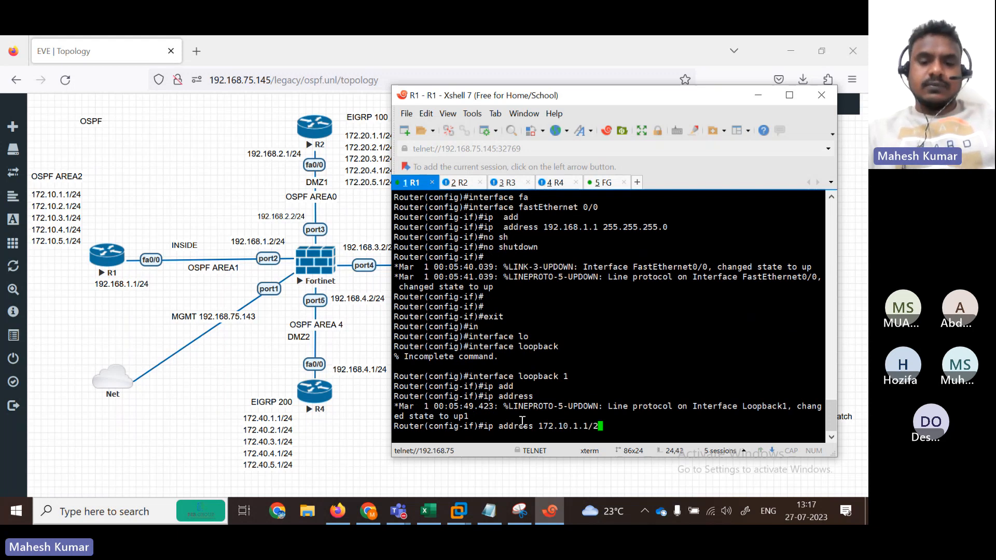
pyautogui.write('/2')
pyautogui.press('BackSpace')
pyautogui.press('BackSpace')
pyautogui.write('1 2')
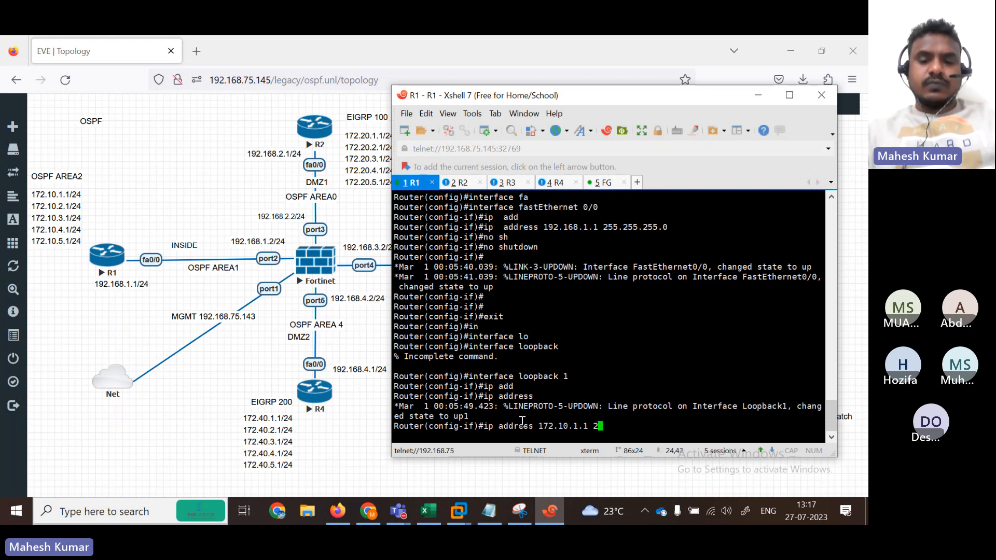
pyautogui.write('55.255.255.')
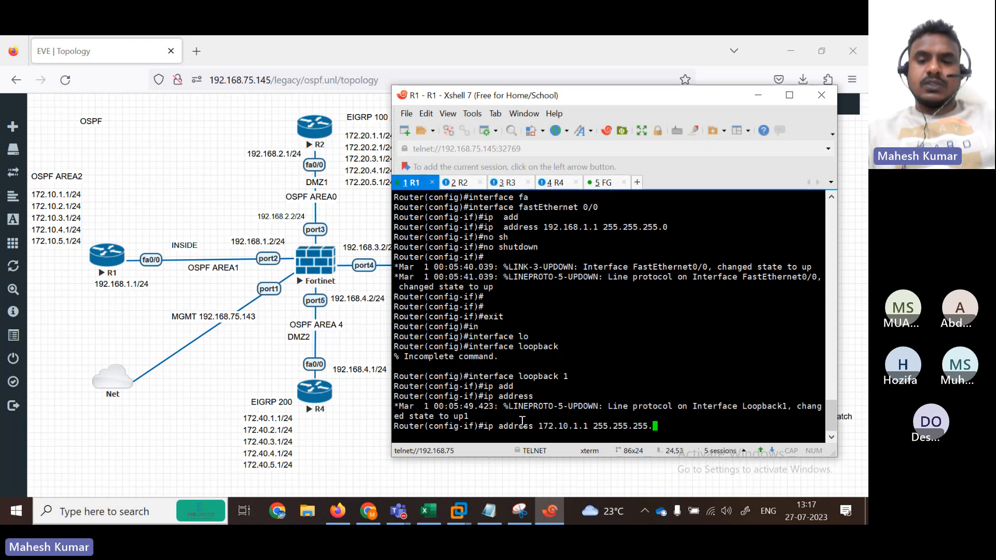
pyautogui.write('0')
pyautogui.press('Return')
# Create interface loopback 2 on R1
pyautogui.press('Up')
pyautogui.press('Up')
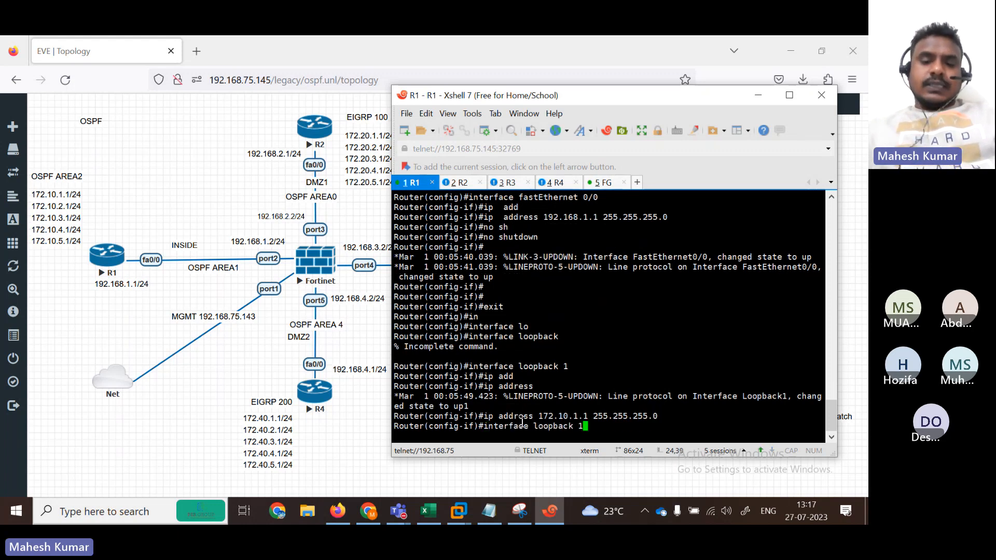
pyautogui.write('2')
pyautogui.press('Return')
pyautogui.press('Return')
pyautogui.press('Return')
pyautogui.press('Return')
pyautogui.press('Return')
pyautogui.press('Return')
pyautogui.press('Return')
pyautogui.press('Return')
pyautogui.press('Return')
pyautogui.press('Return')
pyautogui.press('Return')
pyautogui.press('Return')
pyautogui.press('Return')
pyautogui.press('Return')
pyautogui.press('Return')
pyautogui.press('Return')
pyautogui.press('Return')
pyautogui.press('Return')
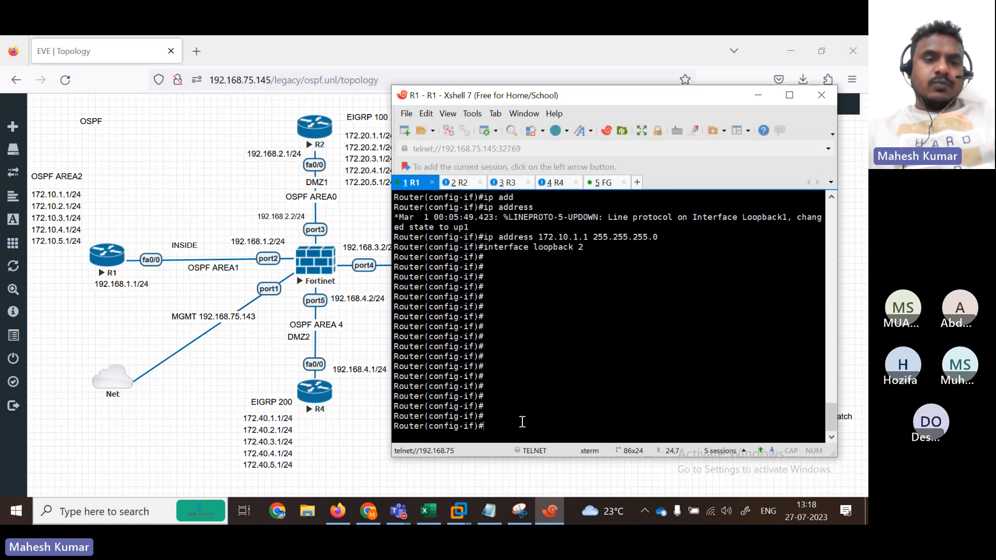
# Assign IP address 172.10.2.1 with mask 255.255.255.0 to loopback 2
pyautogui.press('Up')
pyautogui.press('Up')
pyautogui.press('Left')
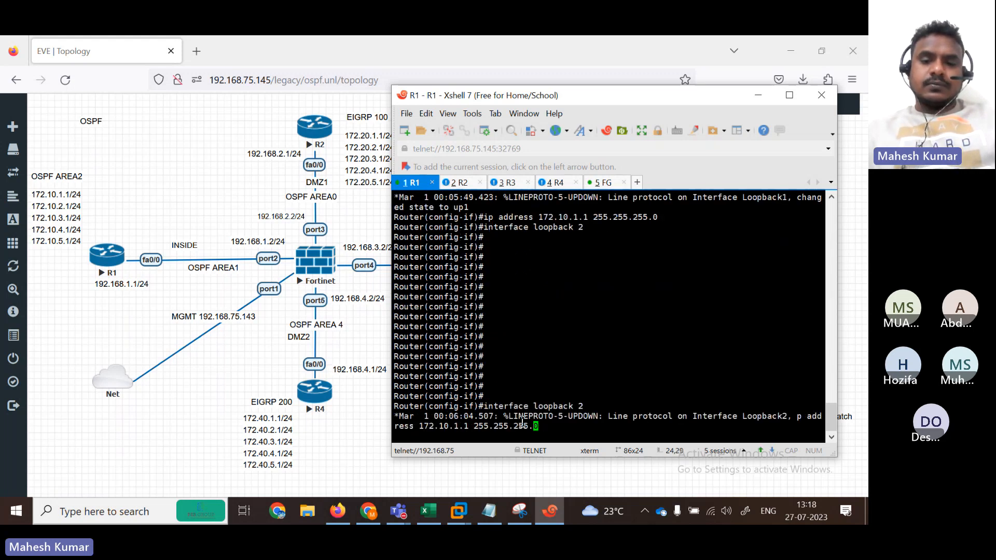
pyautogui.press('Left')
pyautogui.press('Left')
pyautogui.press('Left')
pyautogui.press('Left')
pyautogui.press('Left')
pyautogui.press('Left')
pyautogui.press('Left')
pyautogui.press('Left')
pyautogui.press('Left')
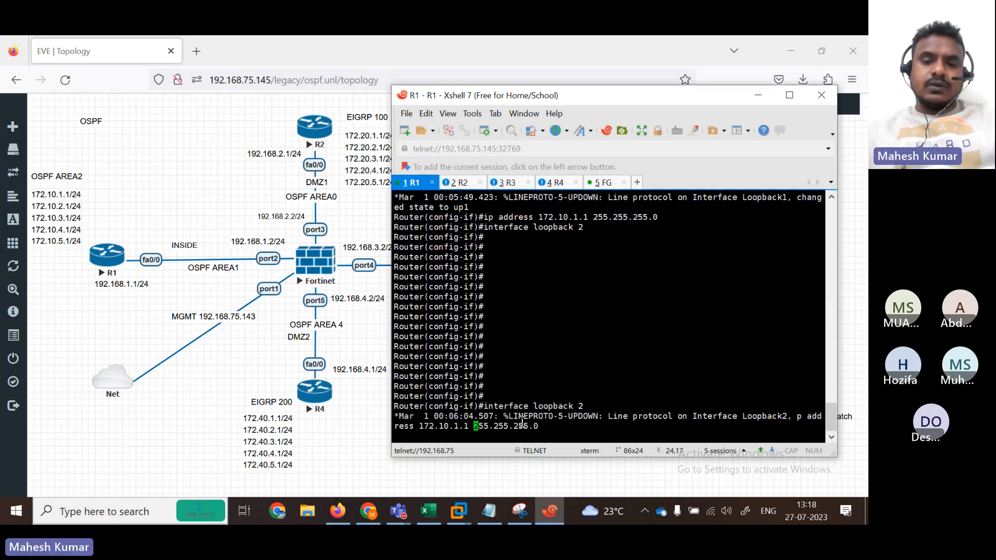
pyautogui.press('Return')
pyautogui.press('Up')
pyautogui.press('Left')
pyautogui.press('Left')
pyautogui.press('Left')
pyautogui.press('Left')
pyautogui.press('Left')
pyautogui.press('Left')
pyautogui.press('Left')
pyautogui.press('Left')
pyautogui.press('Left')
pyautogui.press('Left')
pyautogui.press('Left')
pyautogui.press('Left')
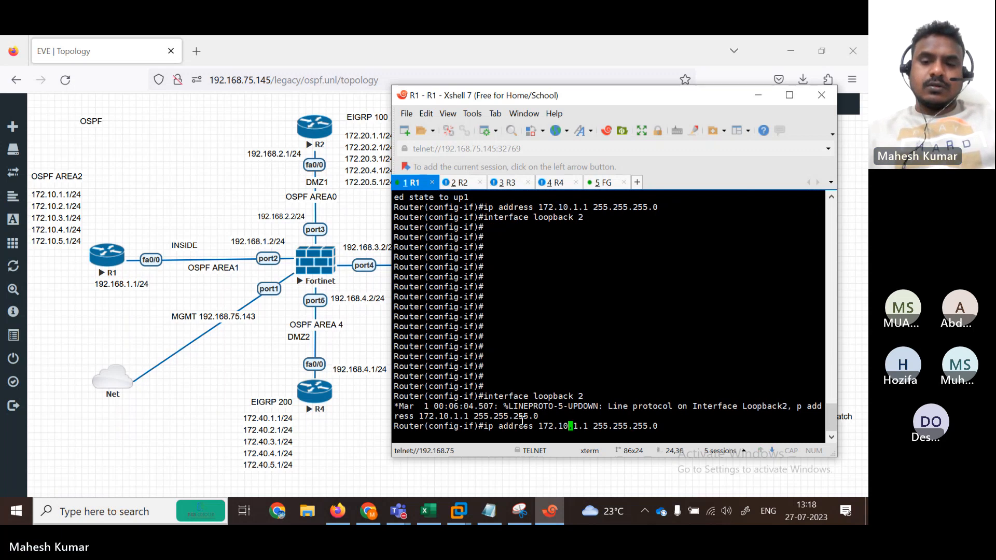
pyautogui.press('BackSpace')
pyautogui.write('2')
pyautogui.press('Return')
pyautogui.press('Return')
pyautogui.press('Return')
pyautogui.press('Return')
pyautogui.press('Return')
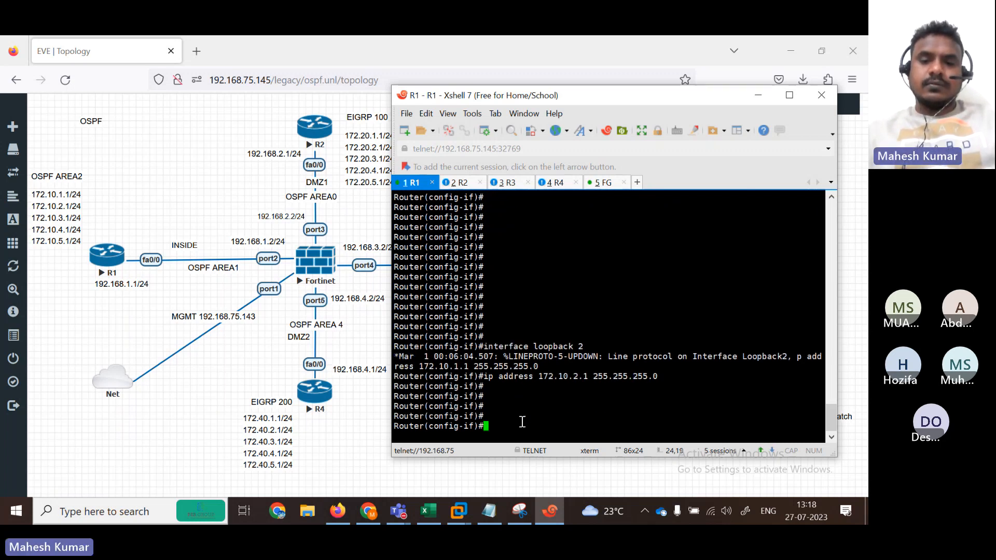
# Create interface loopback 3 on R1
pyautogui.press('Up')
# Assign IP address 172.10.3.1 with mask 255.255.255.0 to loopback 3
pyautogui.press('Up')
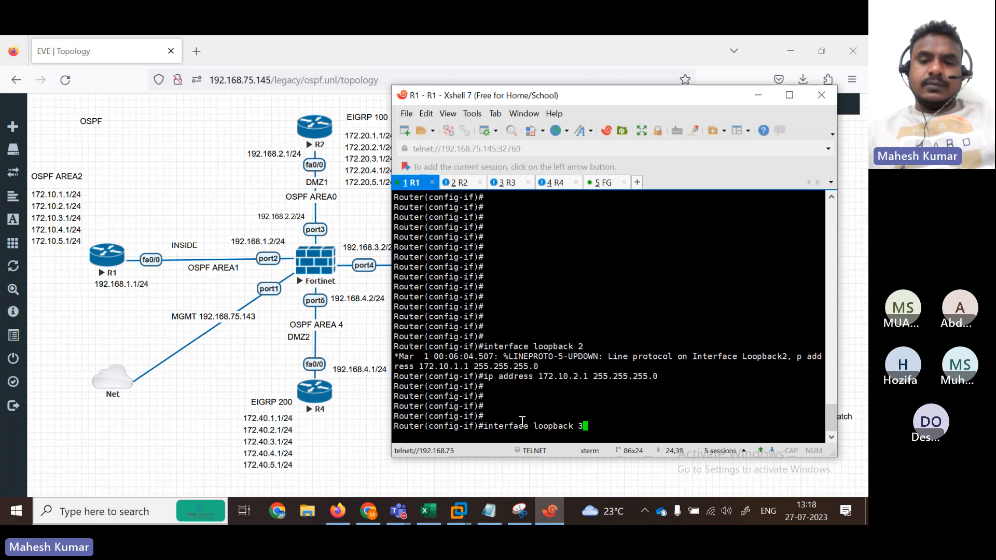
pyautogui.press('Return')
pyautogui.press('Return')
pyautogui.press('Return')
pyautogui.press('Return')
pyautogui.press('Return')
pyautogui.press('Return')
pyautogui.press('Return')
pyautogui.press('Return')
pyautogui.press('Return')
pyautogui.press('Return')
pyautogui.press('Return')
pyautogui.press('Return')
pyautogui.press('Return')
pyautogui.press('Return')
pyautogui.press('Up')
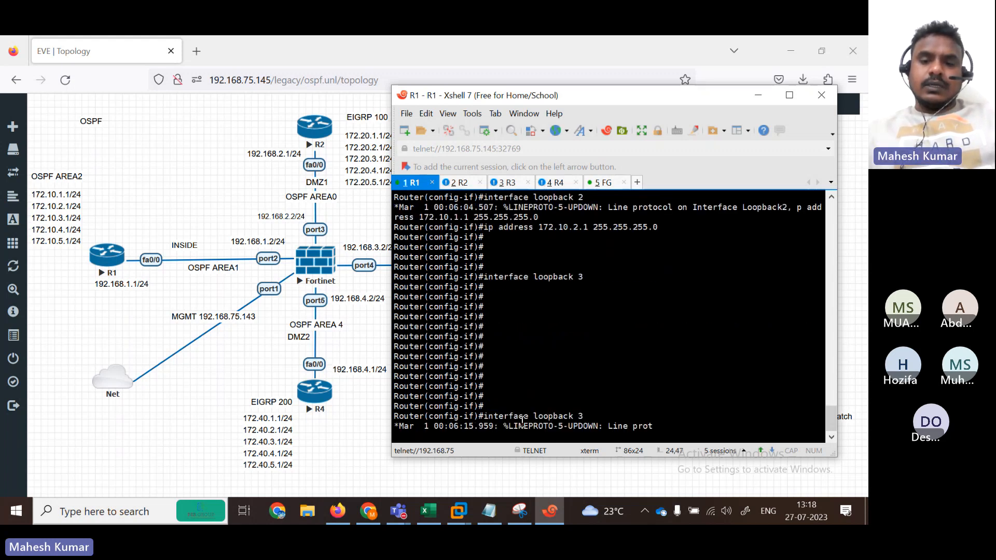
pyautogui.press('Up')
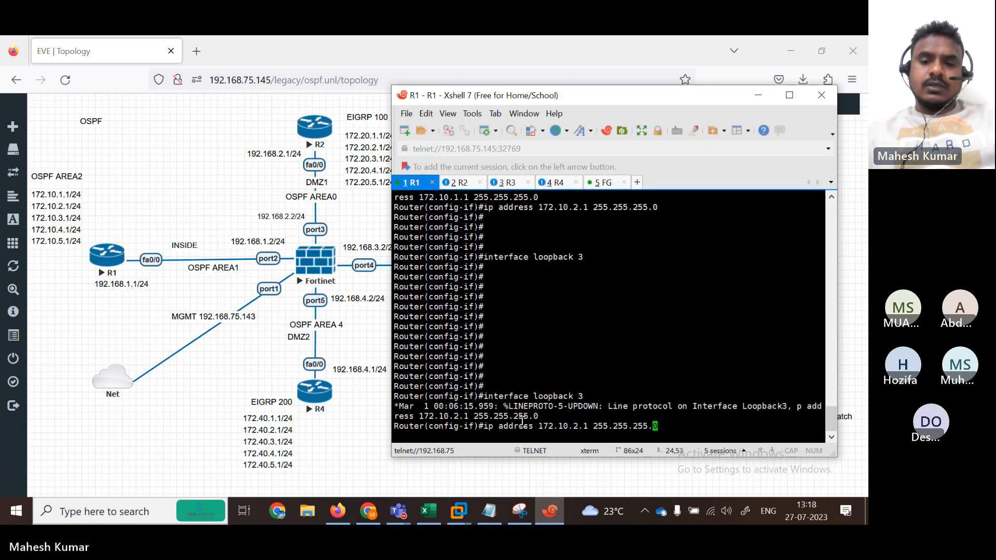
pyautogui.press('Left')
pyautogui.press('Left')
pyautogui.press('Left')
pyautogui.press('Left')
pyautogui.press('Left')
pyautogui.press('Left')
pyautogui.press('Left')
pyautogui.press('Left')
pyautogui.press('Left')
pyautogui.press('Left')
pyautogui.press('Left')
pyautogui.press('Left')
pyautogui.press('Left')
pyautogui.press('Left')
pyautogui.press('Left')
pyautogui.press('BackSpace')
pyautogui.write('3')
pyautogui.press('Return')
pyautogui.press('Return')
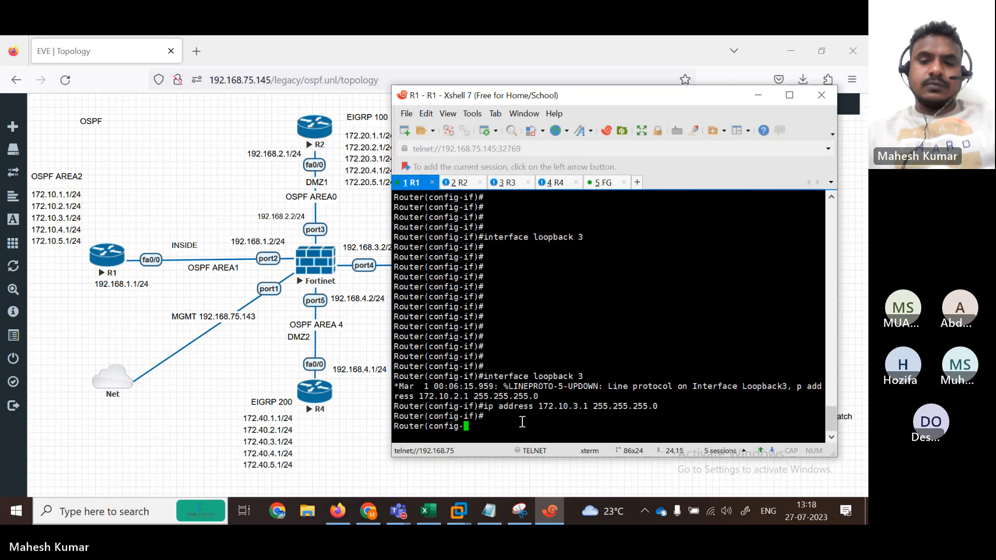
pyautogui.press('Return')
pyautogui.press('Return')
pyautogui.press('Return')
pyautogui.press('Return')
pyautogui.press('Return')
pyautogui.press('Return')
pyautogui.press('Return')
pyautogui.press('Return')
pyautogui.press('Return')
pyautogui.press('Return')
pyautogui.press('Return')
pyautogui.press('Return')
pyautogui.press('Return')
# Create interface loopback 4 on R1
pyautogui.press('Up')
pyautogui.press('Left')
pyautogui.press('Left')
pyautogui.press('Left')
pyautogui.press('Left')
pyautogui.press('Left')
pyautogui.press('Left')
pyautogui.press('Left')
pyautogui.press('Left')
pyautogui.press('Left')
pyautogui.press('Left')
pyautogui.press('Left')
pyautogui.press('Left')
pyautogui.press('Left')
pyautogui.press('Left')
pyautogui.press('Left')
pyautogui.press('Left')
pyautogui.press('Left')
pyautogui.press('Left')
pyautogui.press('Left')
pyautogui.press('Left')
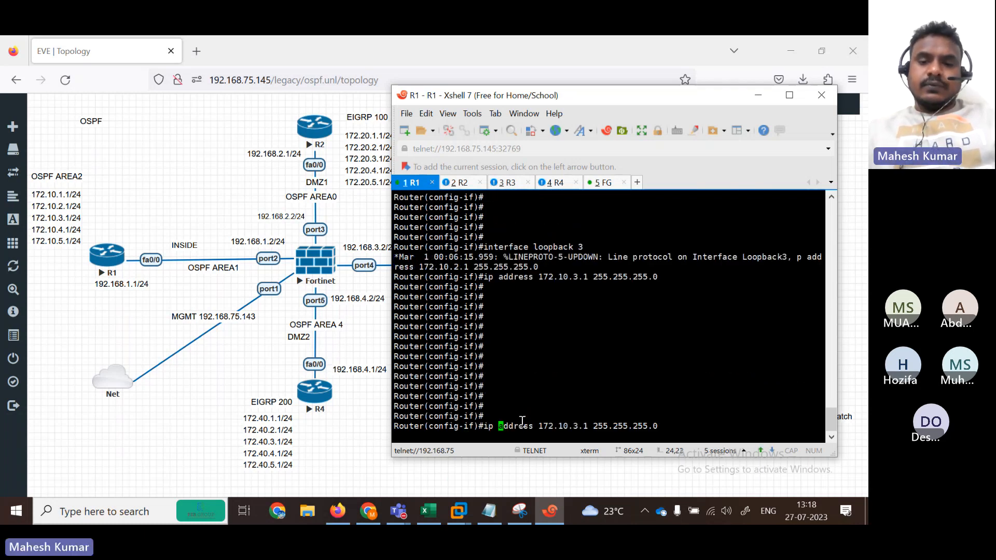
pyautogui.press('Up')
pyautogui.press('Return')
pyautogui.press('Return')
pyautogui.press('Return')
pyautogui.press('Return')
pyautogui.press('Return')
pyautogui.press('Return')
pyautogui.press('Return')
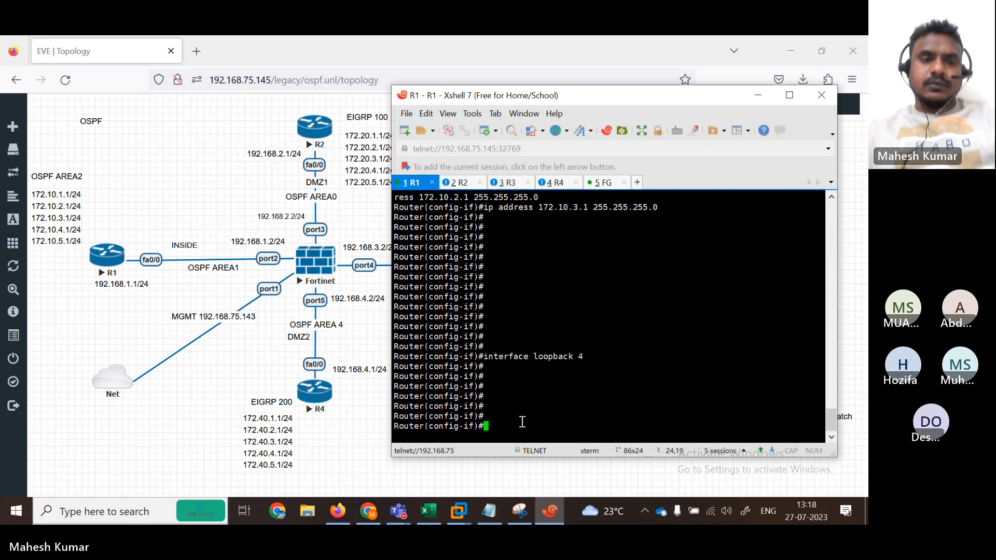
pyautogui.press('Up')
pyautogui.press('Up')
pyautogui.press('BackSpace')
pyautogui.press('BackSpace')
pyautogui.press('BackSpace')
pyautogui.press('BackSpace')
pyautogui.press('BackSpace')
pyautogui.write('255.0')
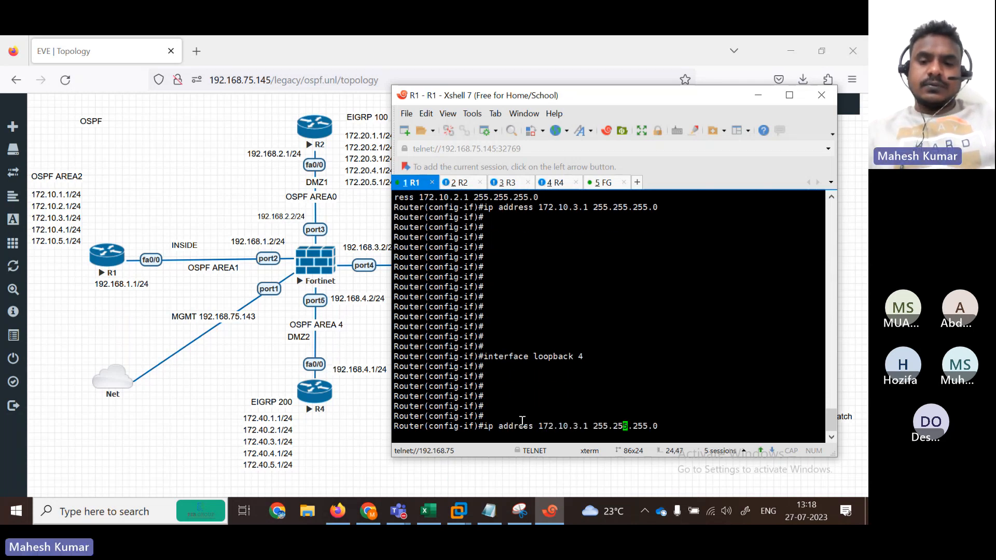
pyautogui.press('Return')
# Assign IP address 172.10.4.1 with mask 255.255.255.0 to loopback 4
pyautogui.press('Up')
pyautogui.press('Left')
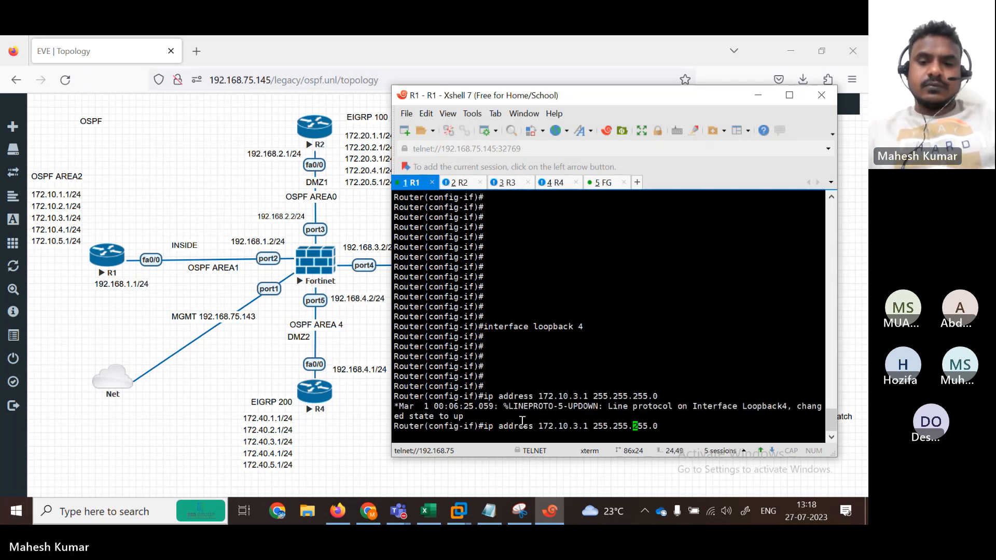
pyautogui.press('Left')
pyautogui.press('Left')
pyautogui.press('Left')
pyautogui.press('Left')
pyautogui.press('Left')
pyautogui.press('Left')
pyautogui.press('Left')
pyautogui.press('Left')
pyautogui.press('Left')
pyautogui.press('Left')
pyautogui.press('Left')
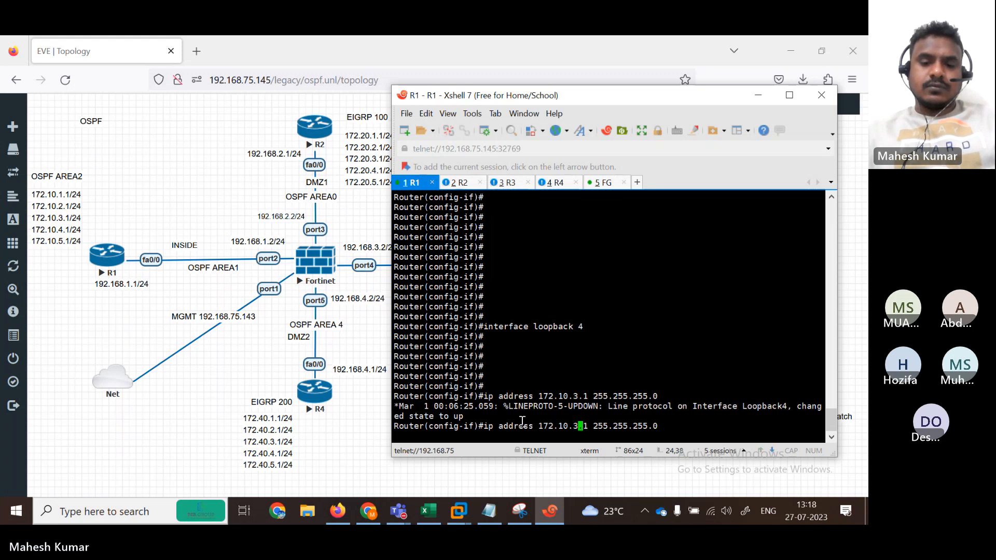
pyautogui.press('BackSpace')
pyautogui.write('4')
pyautogui.press('Return')
pyautogui.press('Return')
pyautogui.press('Return')
pyautogui.press('Return')
pyautogui.press('Return')
pyautogui.press('Return')
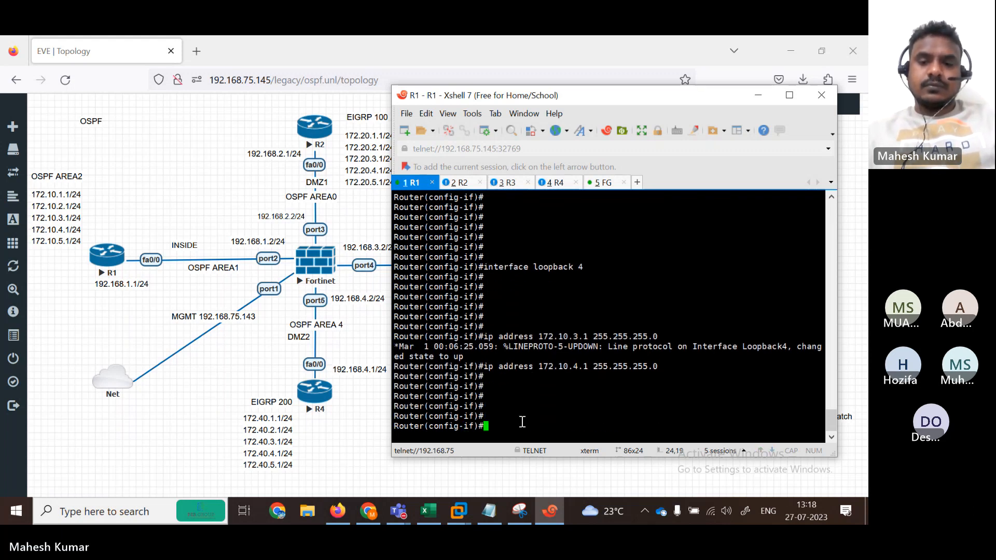
# Create interface loopback 5 on R1
pyautogui.press('Up')
pyautogui.press('Up')
pyautogui.press('Up')
pyautogui.press('BackSpace')
pyautogui.write('5')
pyautogui.press('Return')
pyautogui.press('Return')
pyautogui.press('Return')
pyautogui.press('Return')
pyautogui.press('Return')
pyautogui.press('Return')
pyautogui.press('Return')
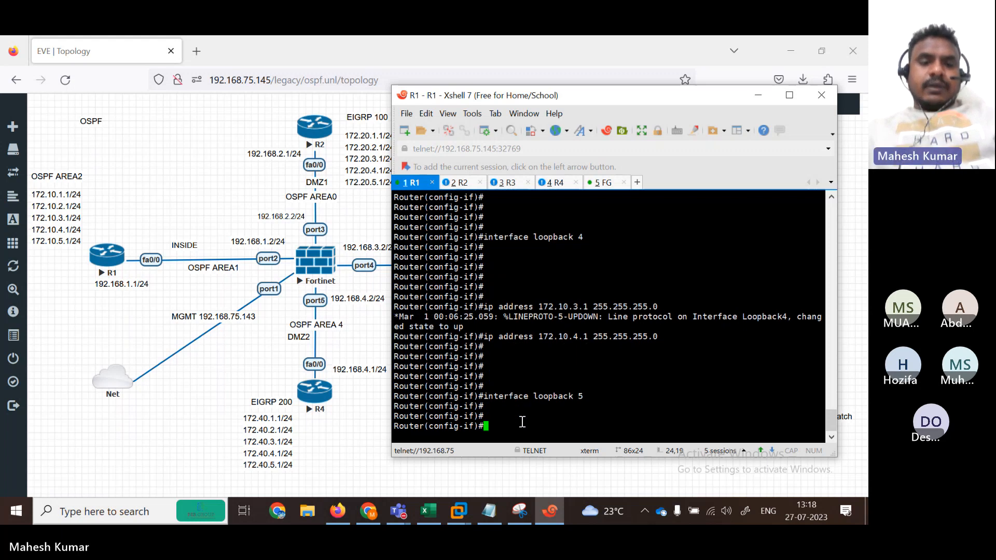
# Assign IP address 172.10.5.1 with mask 255.255.255.0 to loopback 5
pyautogui.press('Up')
pyautogui.press('Up')
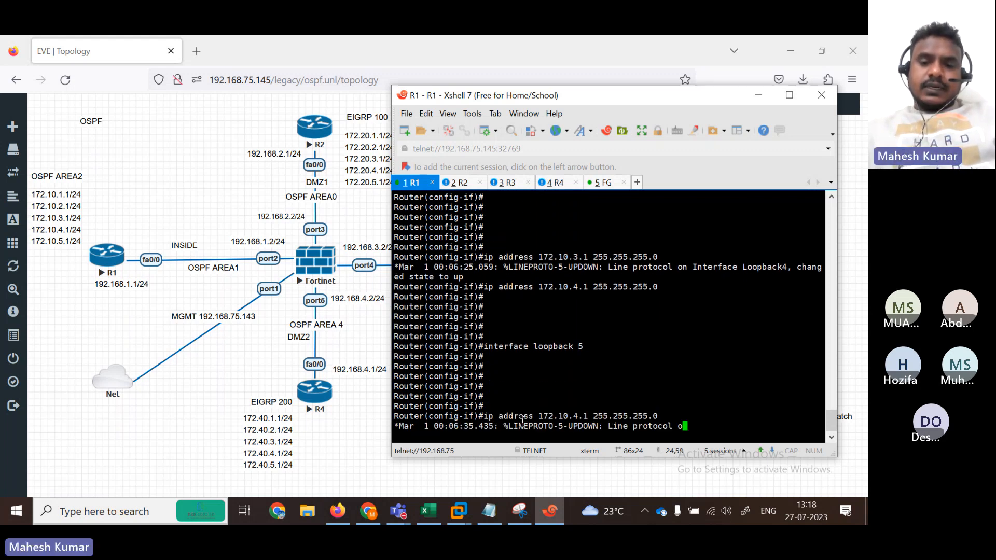
pyautogui.press('Left')
pyautogui.press('Left')
pyautogui.press('Left')
pyautogui.press('Left')
pyautogui.press('Left')
pyautogui.press('Left')
pyautogui.press('Left')
pyautogui.press('Left')
pyautogui.press('Left')
pyautogui.press('Left')
pyautogui.press('Left')
pyautogui.press('Left')
pyautogui.press('Left')
pyautogui.press('Left')
pyautogui.press('Left')
pyautogui.press('Left')
pyautogui.press('Left')
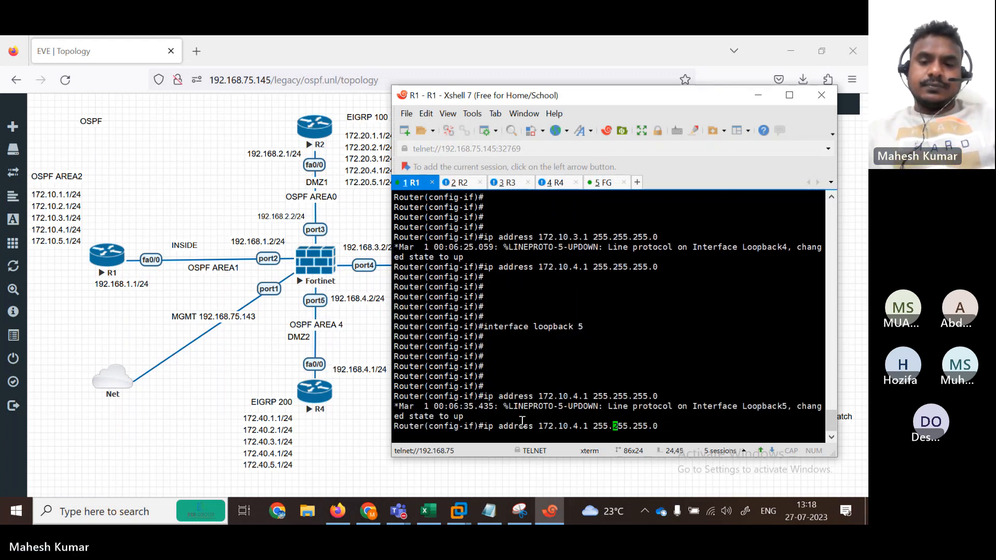
pyautogui.press('Delete')
pyautogui.write('5')
pyautogui.press('Return')
pyautogui.press('Return')
pyautogui.press('Return')
pyautogui.press('Return')
pyautogui.press('Return')
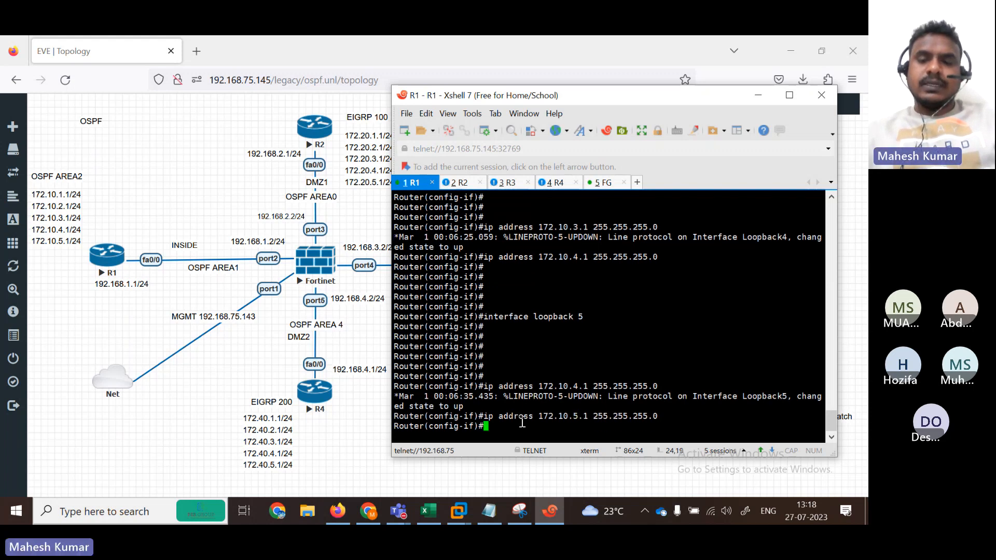
# Leave configuration mode on R1 and check the brief IP interface summary for fastEthernet 0/0 and the loopbacks
pyautogui.write('end')
pyautogui.press('Return')
pyautogui.write('sh')
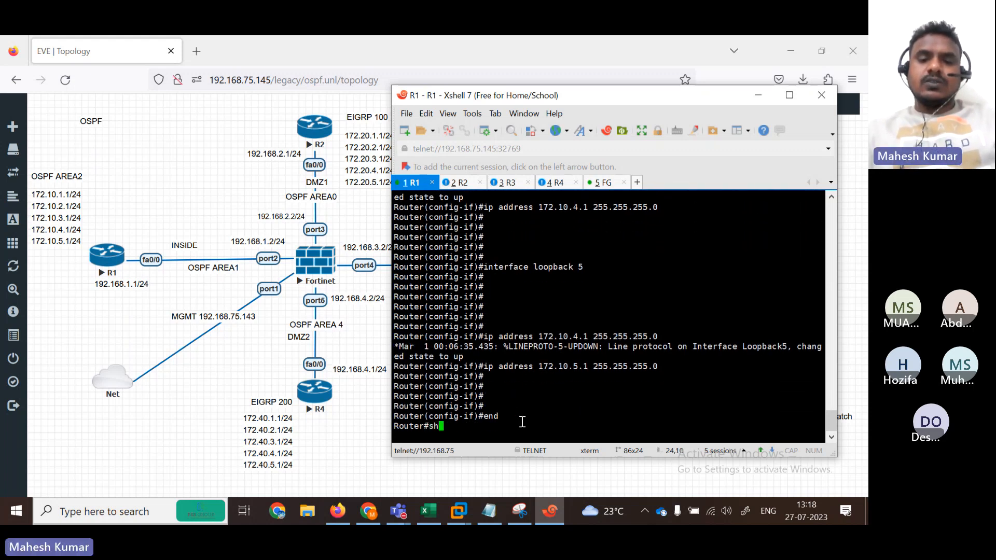
pyautogui.press('Tab')
pyautogui.write('ip int b')
pyautogui.press('Return')
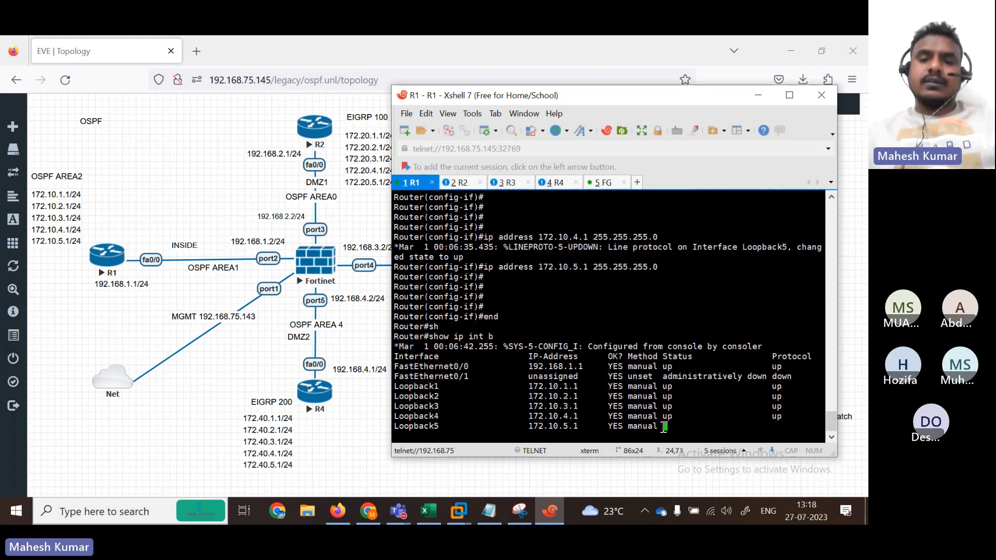
pyautogui.moveTo(521, 365); pyautogui.dragTo(580, 357)
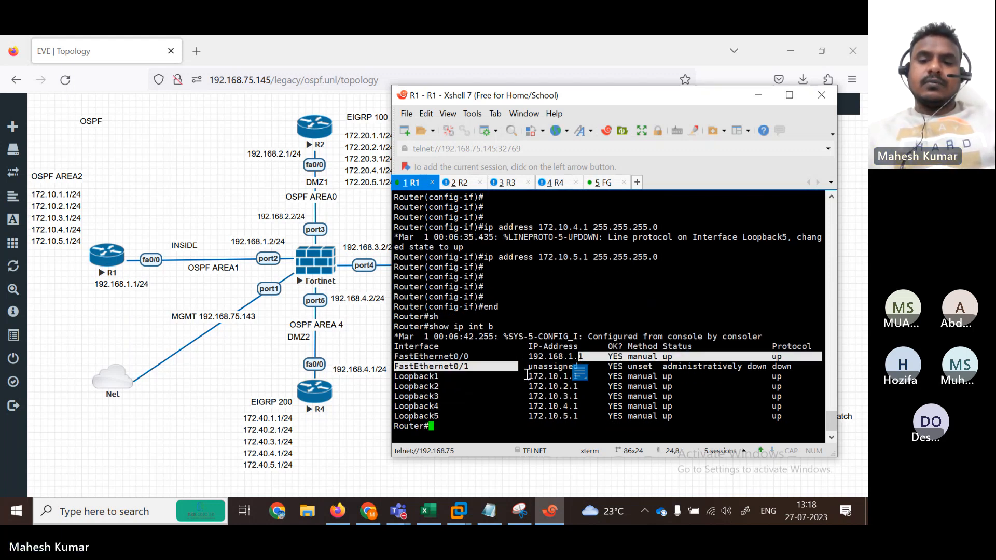
pyautogui.moveTo(528, 376); pyautogui.dragTo(798, 415)
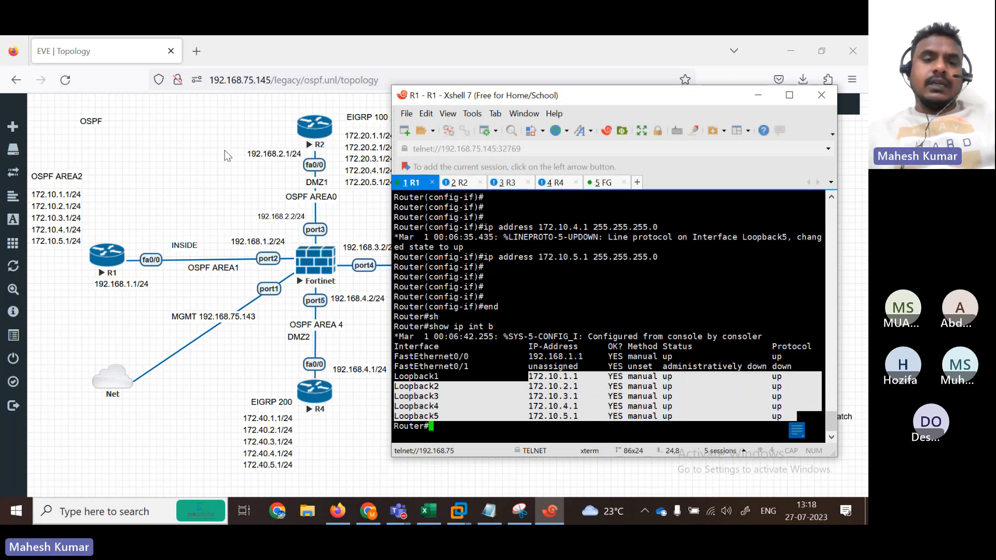
# Copy the prepared R2 configuration block, from enable through the loopback 5 address, out of the OSPF Notepad file
pyautogui.click(232, 200)
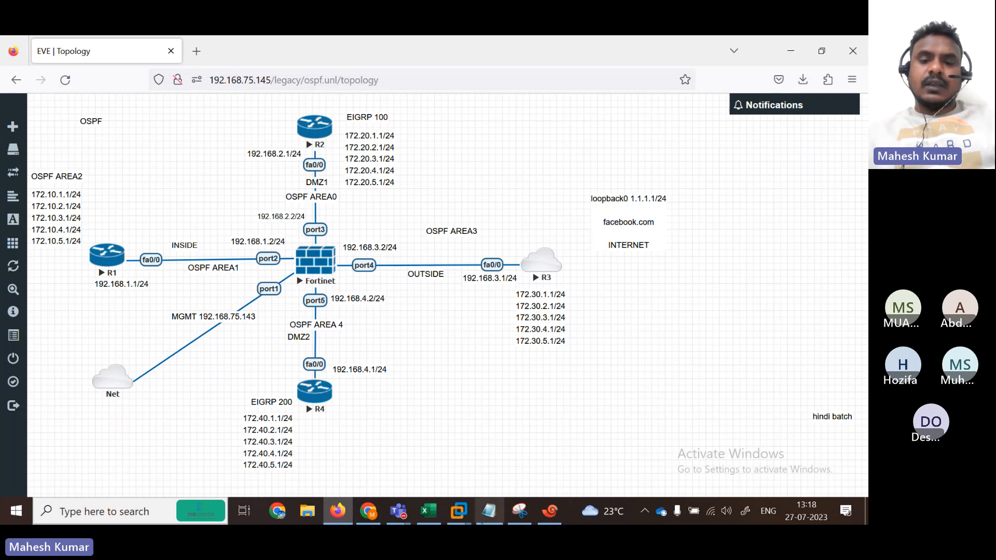
pyautogui.click(489, 511)
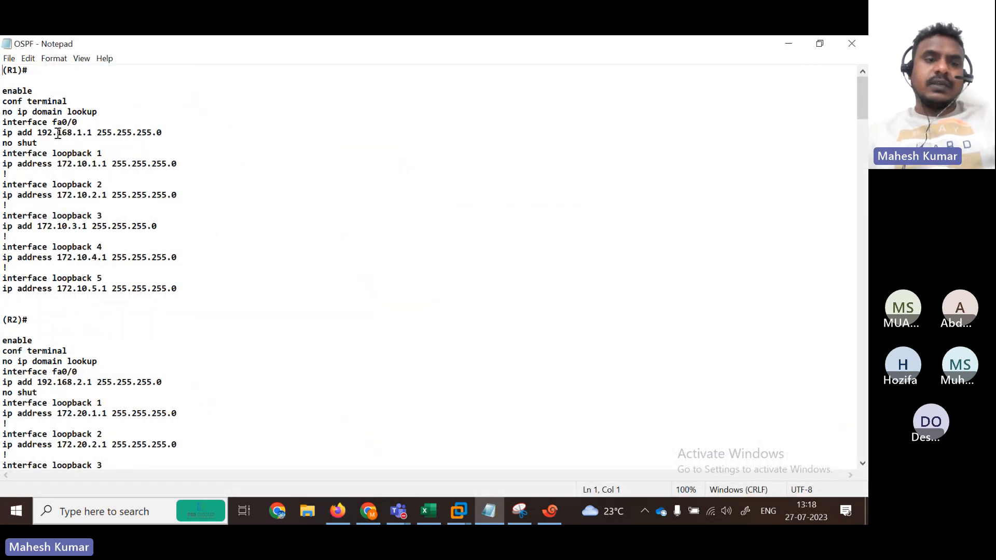
pyautogui.moveTo(2, 94); pyautogui.dragTo(195, 298)
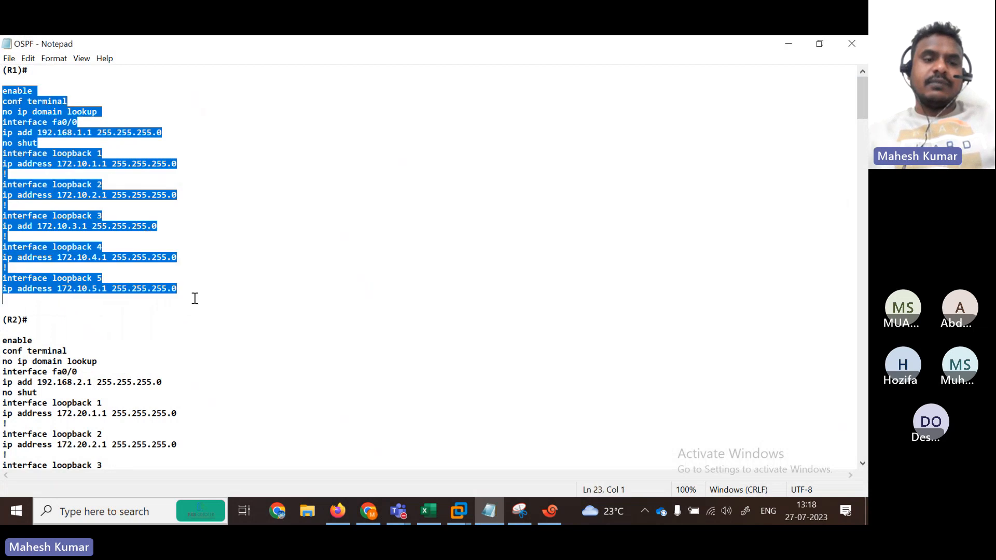
pyautogui.moveTo(2, 342); pyautogui.dragTo(189, 378)
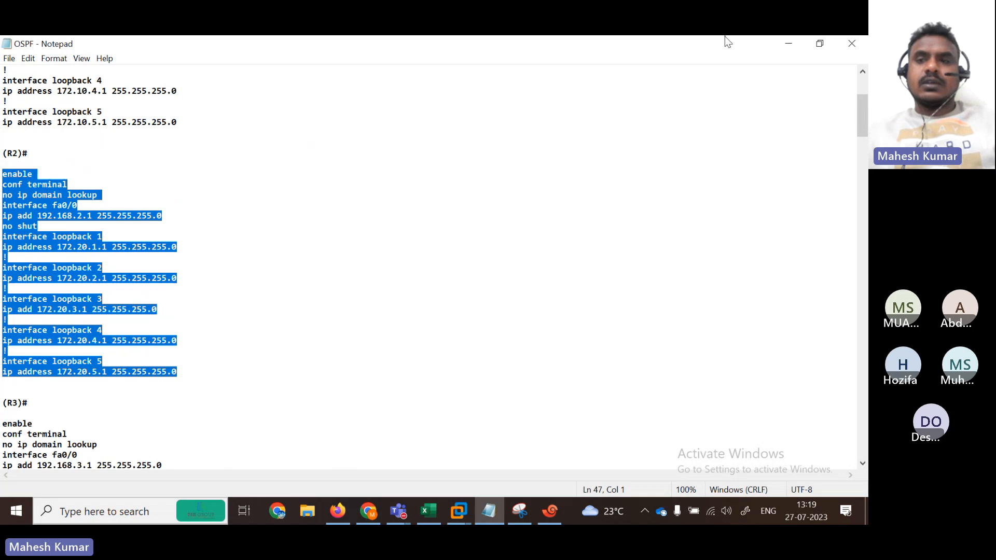
pyautogui.click(785, 43)
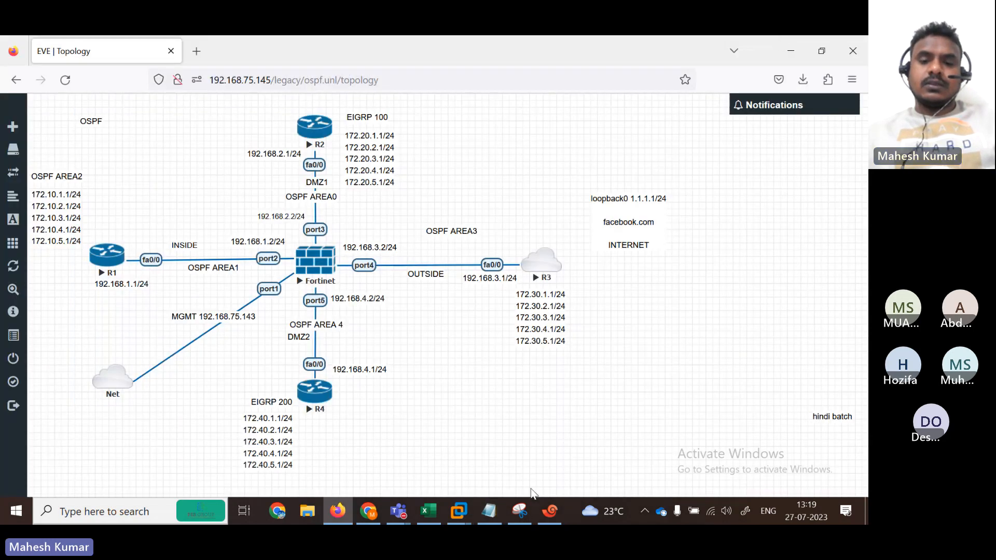
# Switch to the R2 session in Xshell and enter privileged mode
pyautogui.click(550, 511)
pyautogui.click(459, 183)
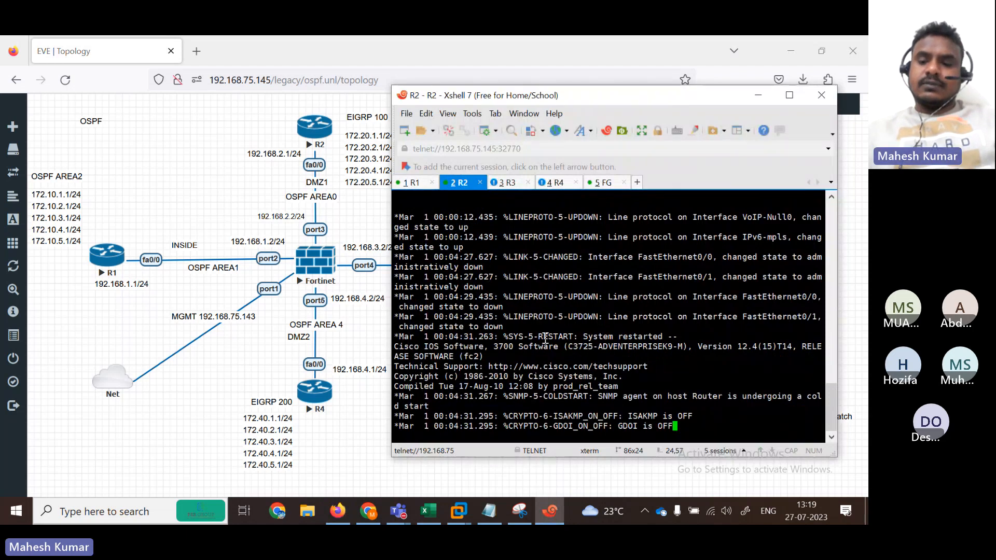
pyautogui.press('Return')
pyautogui.press('Return')
pyautogui.press('Return')
pyautogui.press('Return')
pyautogui.press('Return')
pyautogui.press('Return')
pyautogui.press('Return')
pyautogui.press('Return')
pyautogui.press('Return')
pyautogui.press('Return')
pyautogui.press('Return')
pyautogui.write('en')
pyautogui.press('Tab')
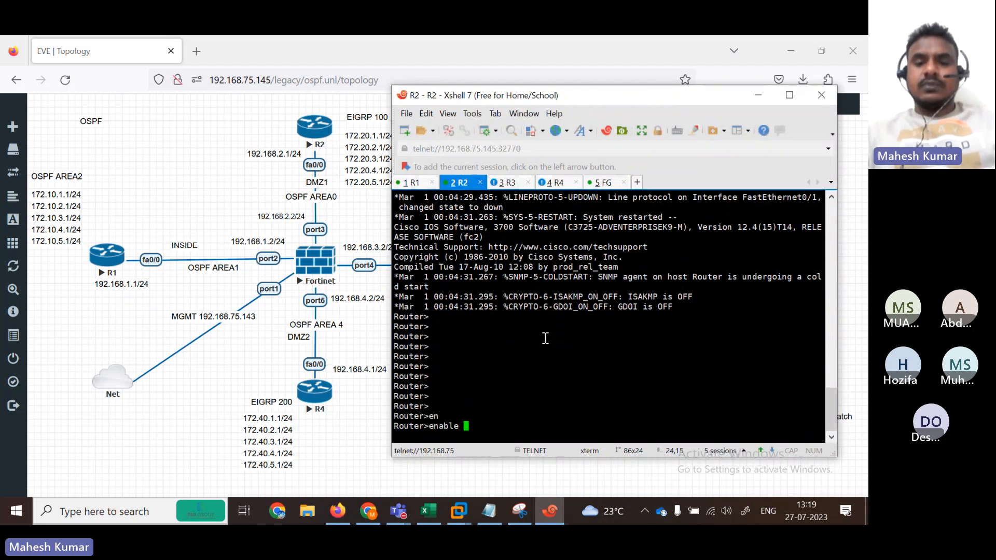
pyautogui.write('s')
pyautogui.press('BackSpace')
pyautogui.press('Return')
# Enter global configuration mode on R2
pyautogui.write('conf')
pyautogui.press('Tab')
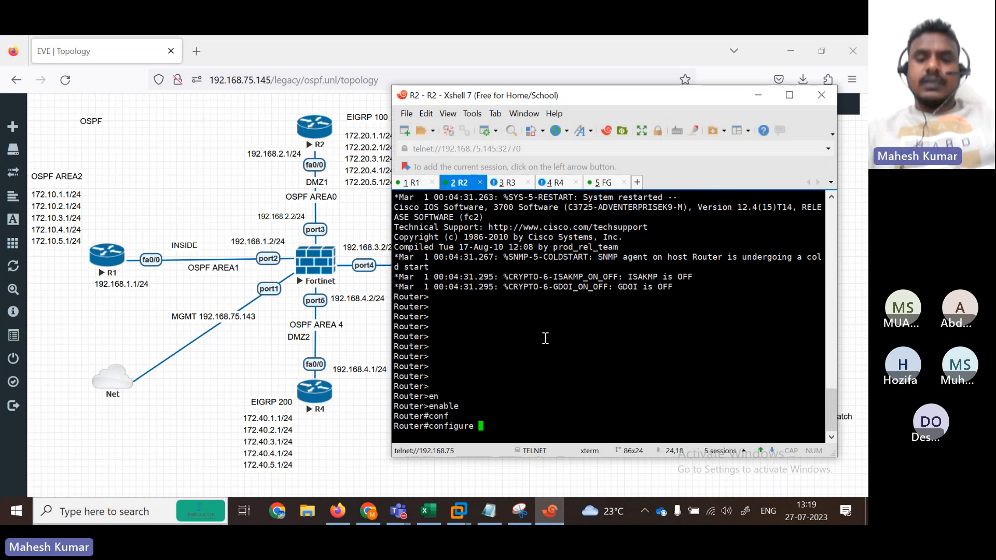
pyautogui.write('ter')
pyautogui.press('Tab')
pyautogui.press('Return')
pyautogui.press('Return')
pyautogui.press('Return')
pyautogui.press('Return')
pyautogui.press('Return')
pyautogui.press('Return')
pyautogui.press('Return')
pyautogui.press('Return')
pyautogui.press('Return')
pyautogui.press('Return')
pyautogui.press('Return')
pyautogui.press('Return')
pyautogui.press('Return')
pyautogui.press('Return')
pyautogui.press('Return')
pyautogui.press('Return')
pyautogui.press('Return')
pyautogui.press('Return')
pyautogui.press('Return')
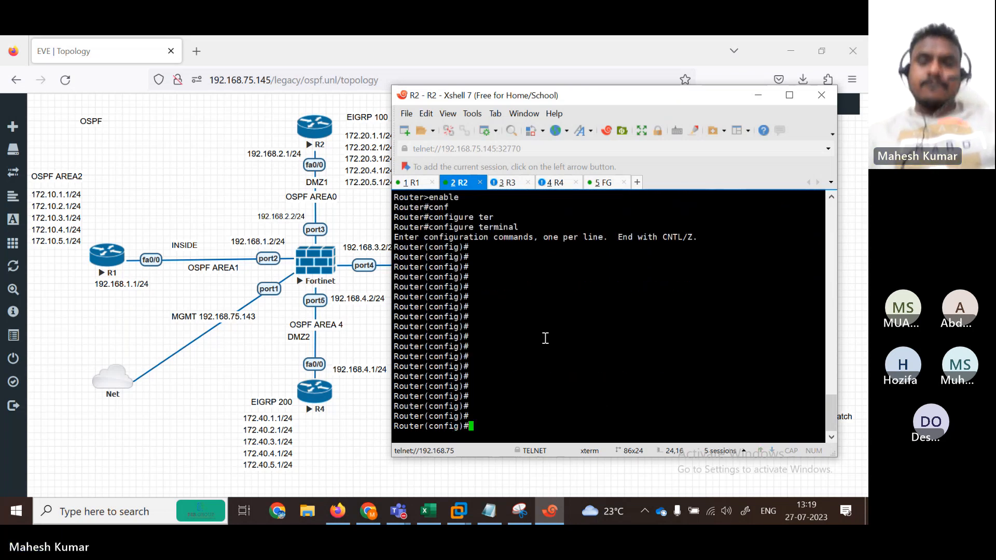
# Paste the copied configuration into R2's console and review how each line was executed
pyautogui.rightClick(544, 338)
pyautogui.click(572, 275)
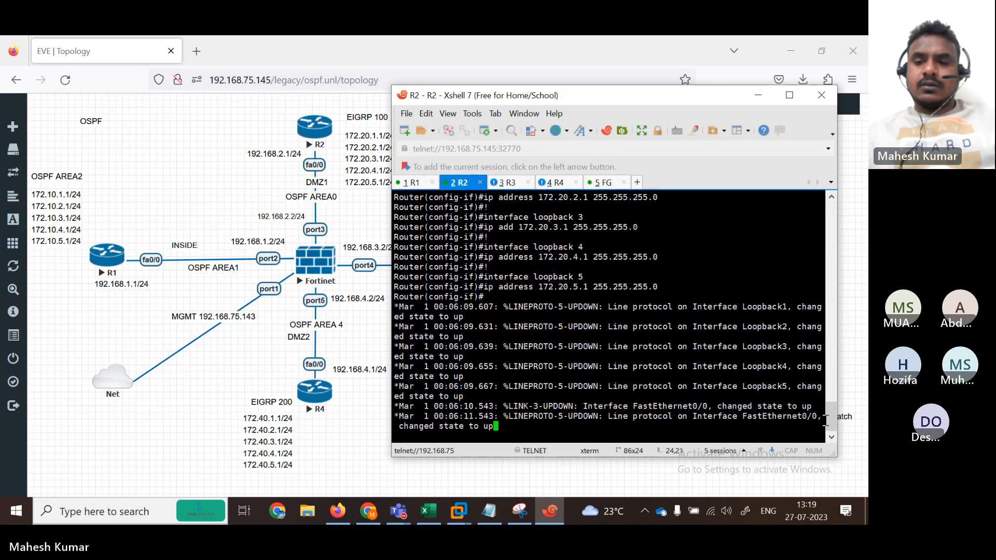
pyautogui.moveTo(828, 420); pyautogui.dragTo(823, 395)
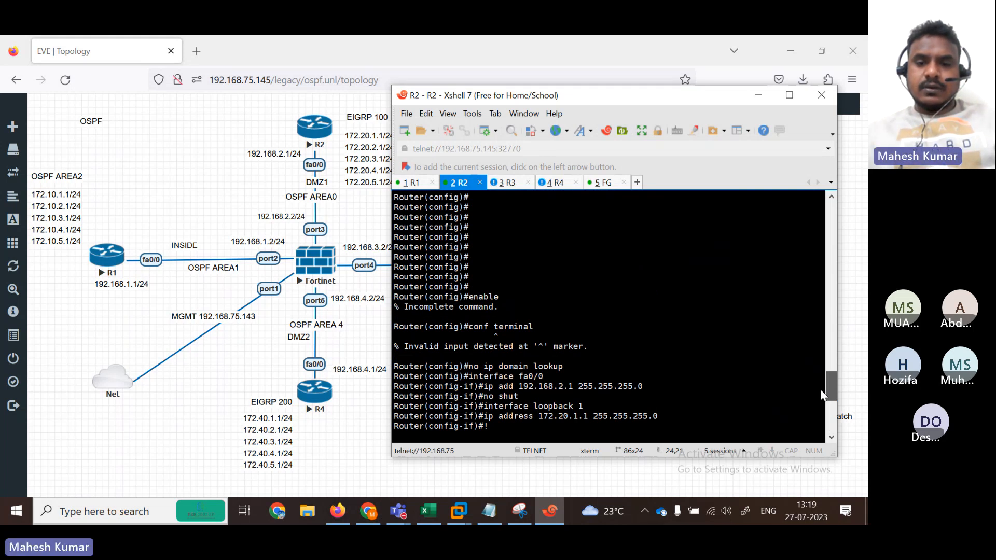
pyautogui.moveTo(823, 396); pyautogui.dragTo(811, 437)
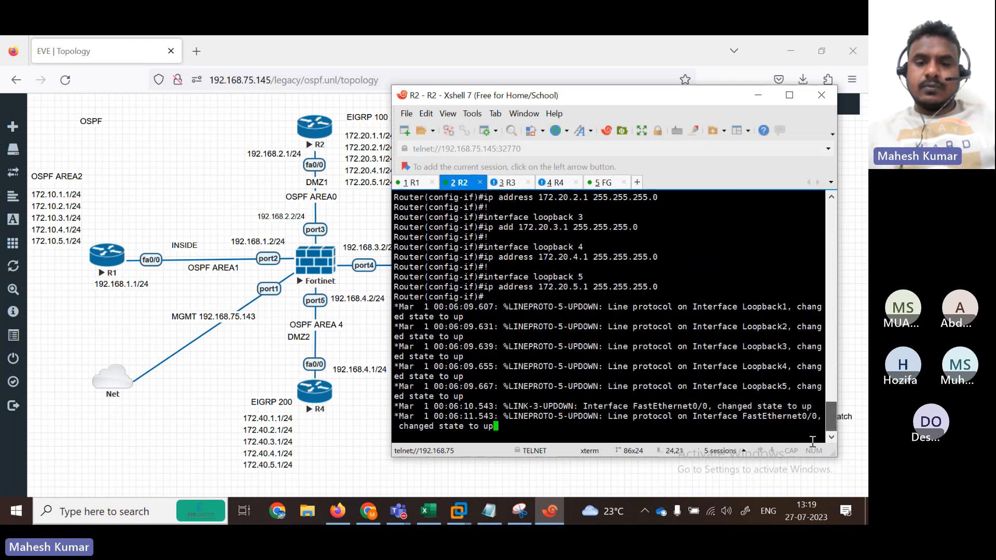
# In the OSPF Notepad file, change R2's "conf terminal" line to "config term" and copy the R2 block again
pyautogui.click(489, 511)
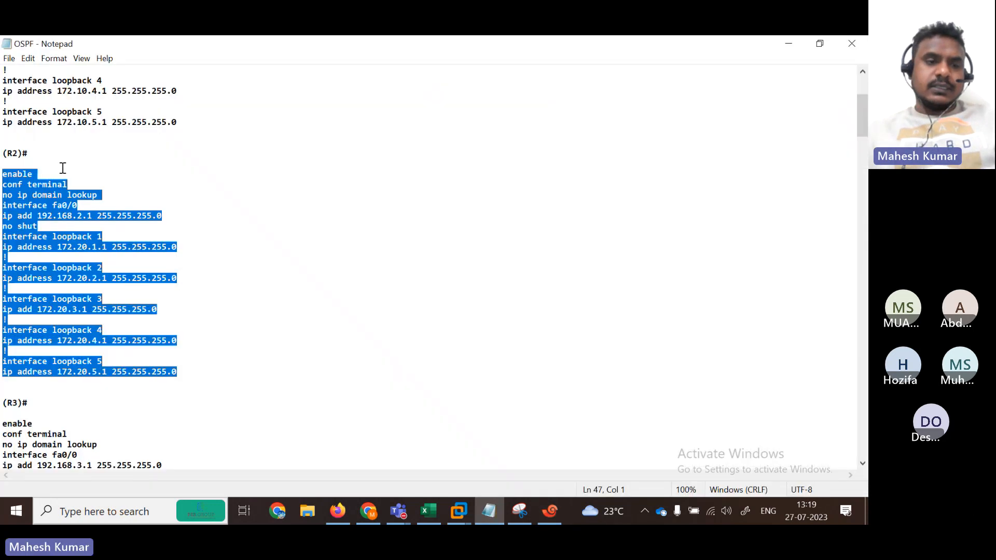
pyautogui.click(24, 188)
pyautogui.write('ig')
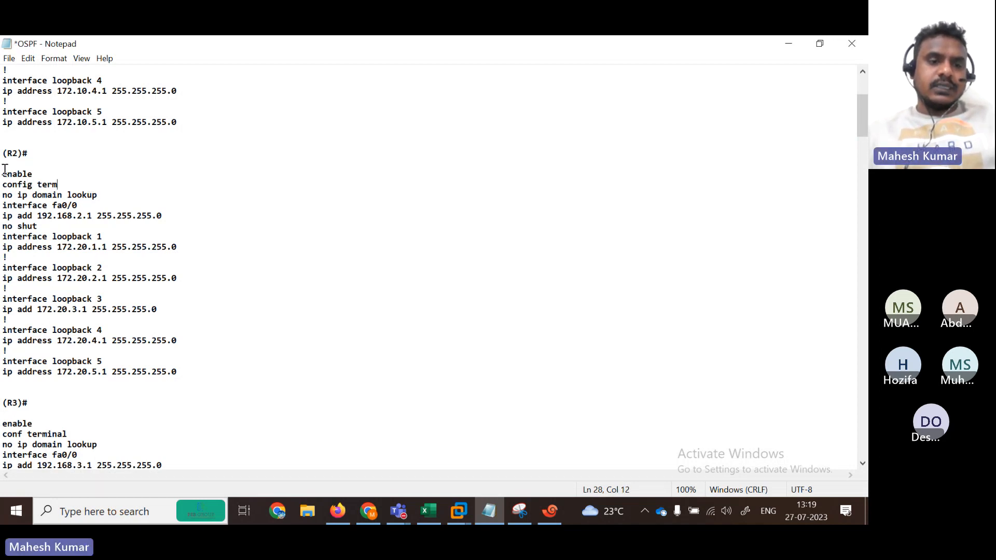
pyautogui.moveTo(5, 170); pyautogui.dragTo(216, 384)
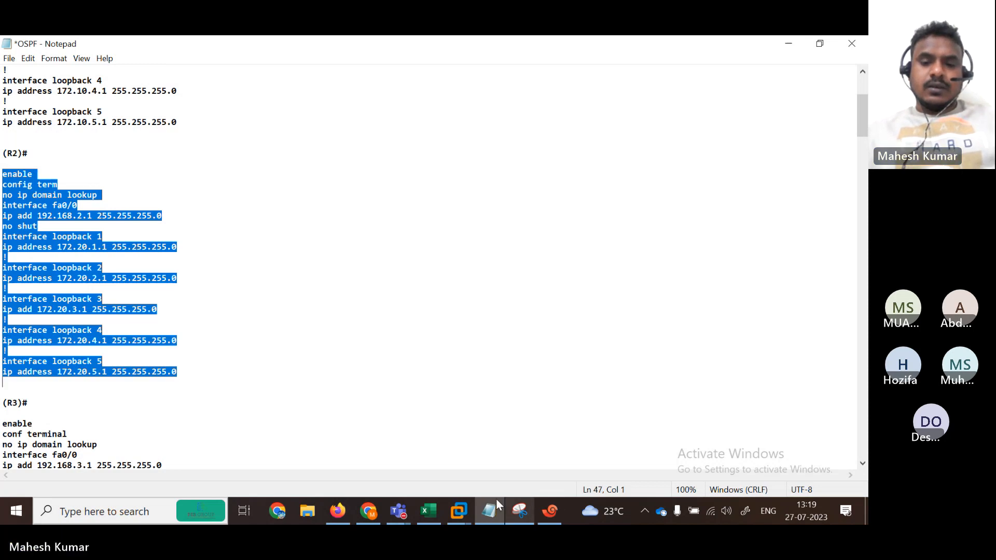
# Back in the R2 session in Xshell, exit interface configuration mode and paste the edited configuration block
pyautogui.click(550, 511)
pyautogui.press('Return')
pyautogui.press('Return')
pyautogui.press('Return')
pyautogui.press('Return')
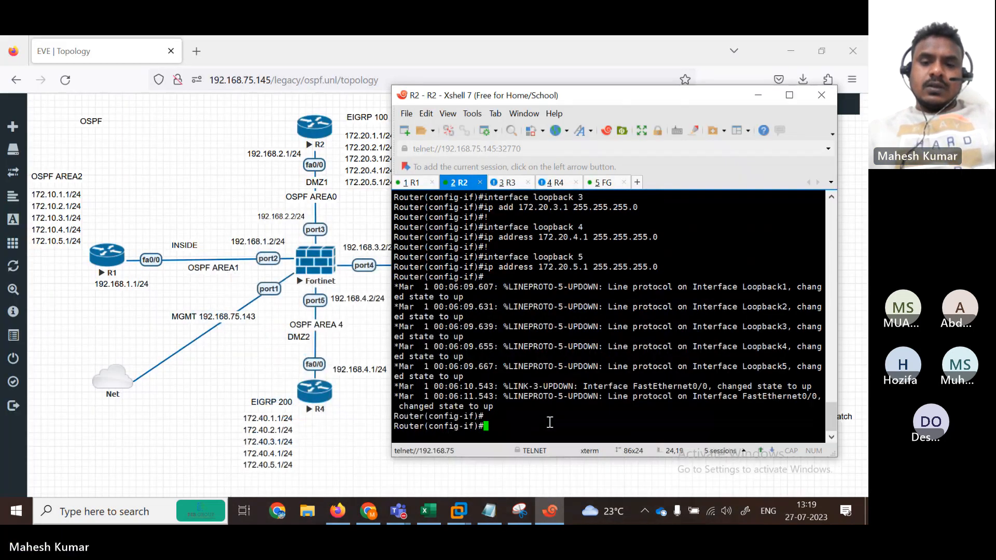
pyautogui.write('exit')
pyautogui.press('Return')
pyautogui.press('Return')
pyautogui.press('Return')
pyautogui.press('Return')
pyautogui.press('Return')
pyautogui.press('Return')
pyautogui.press('Return')
pyautogui.press('Return')
pyautogui.press('Return')
pyautogui.press('Return')
pyautogui.press('Return')
pyautogui.press('Return')
pyautogui.press('Return')
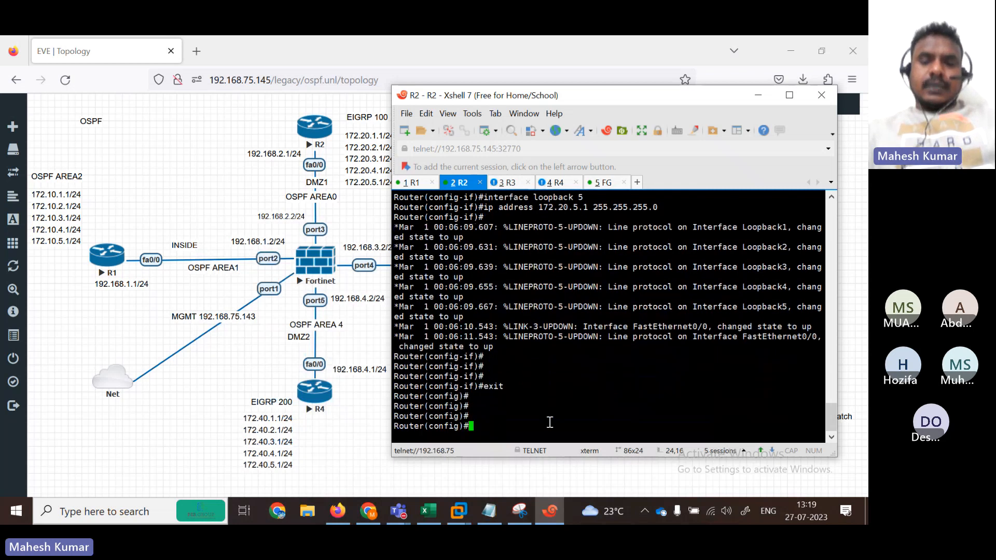
pyautogui.rightClick(550, 422)
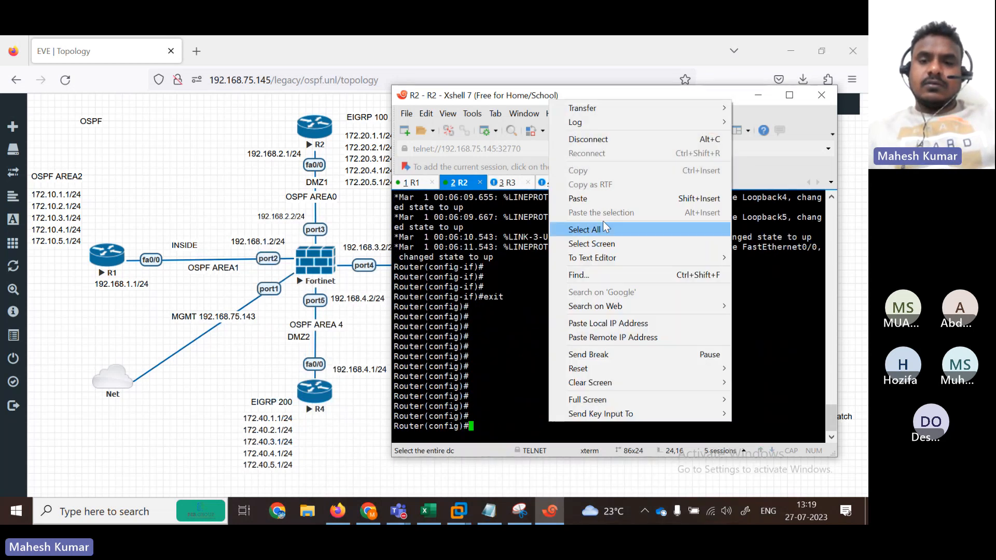
pyautogui.click(592, 199)
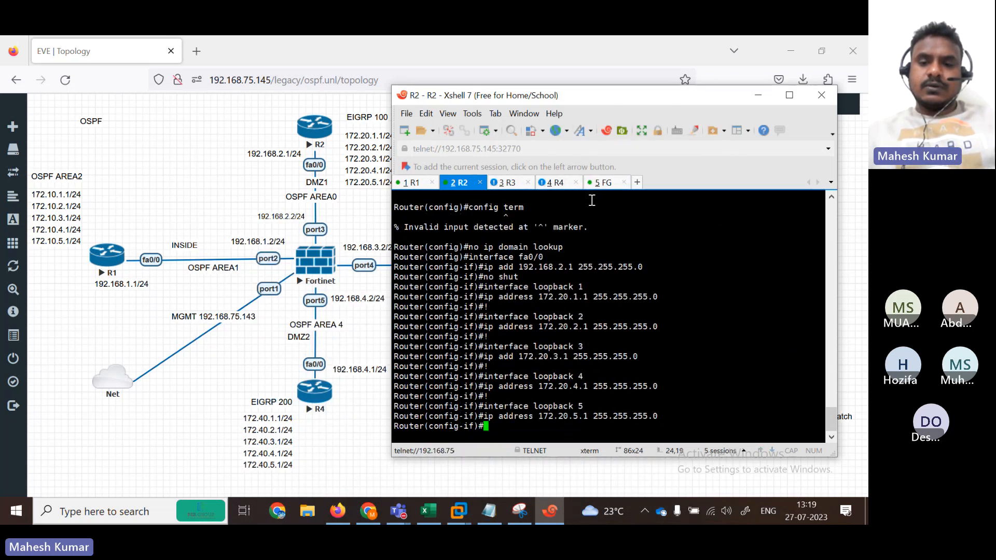
# Leave interface and global configuration modes on R2 to return to privileged mode
pyautogui.write('xti')
pyautogui.press('Return')
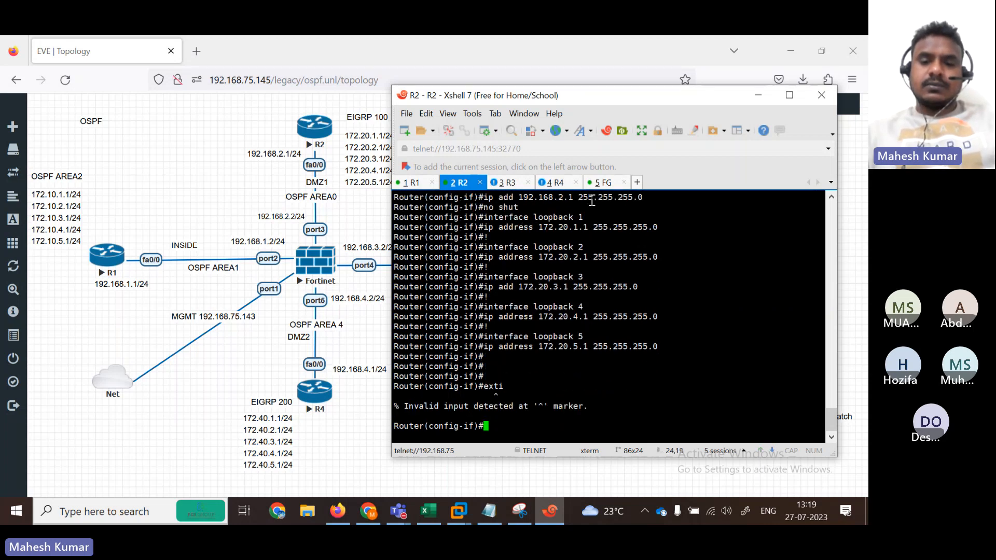
pyautogui.write('exit')
pyautogui.press('Return')
pyautogui.press('Return')
pyautogui.press('Return')
pyautogui.press('Return')
pyautogui.press('Return')
pyautogui.write('en')
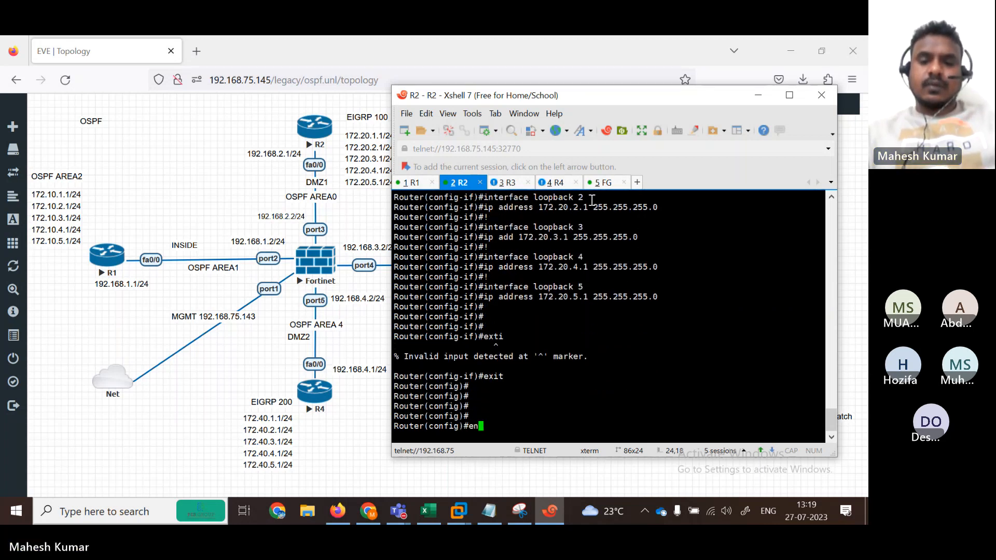
pyautogui.write('d')
pyautogui.press('Return')
pyautogui.press('Return')
pyautogui.press('Return')
pyautogui.press('Return')
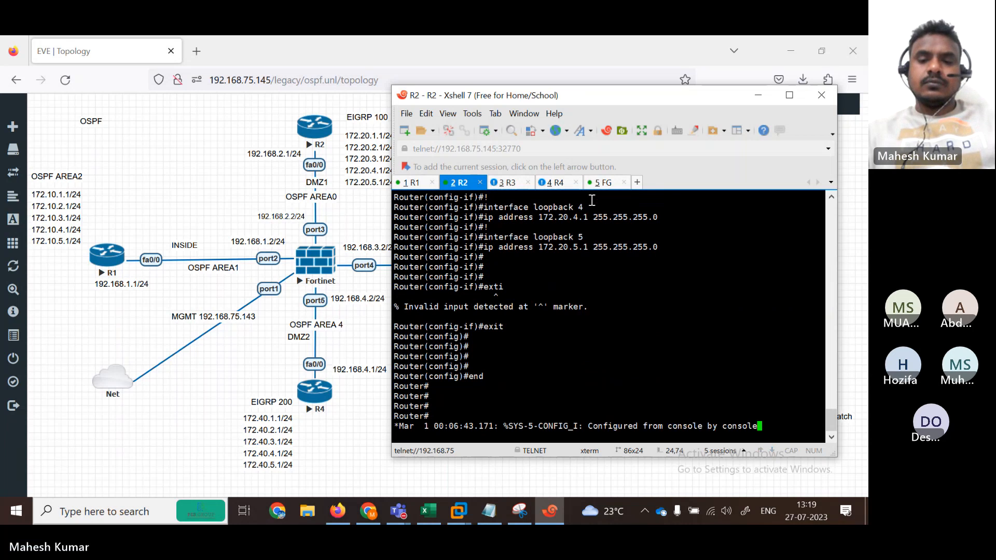
# Log out of R2's console session
pyautogui.press('Return')
pyautogui.press('Return')
pyautogui.write('exit')
pyautogui.press('Return')
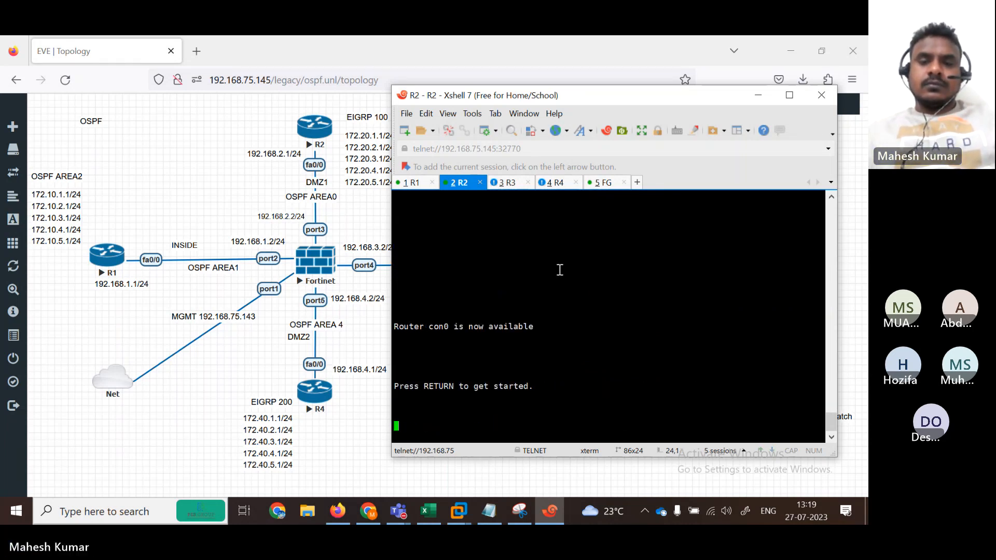
# Reopen R2's console session and paste the copied R2 configuration block for fa0/0 and loopbacks 1 to 5
pyautogui.press('Return')
pyautogui.press('Return')
pyautogui.press('Return')
pyautogui.press('Return')
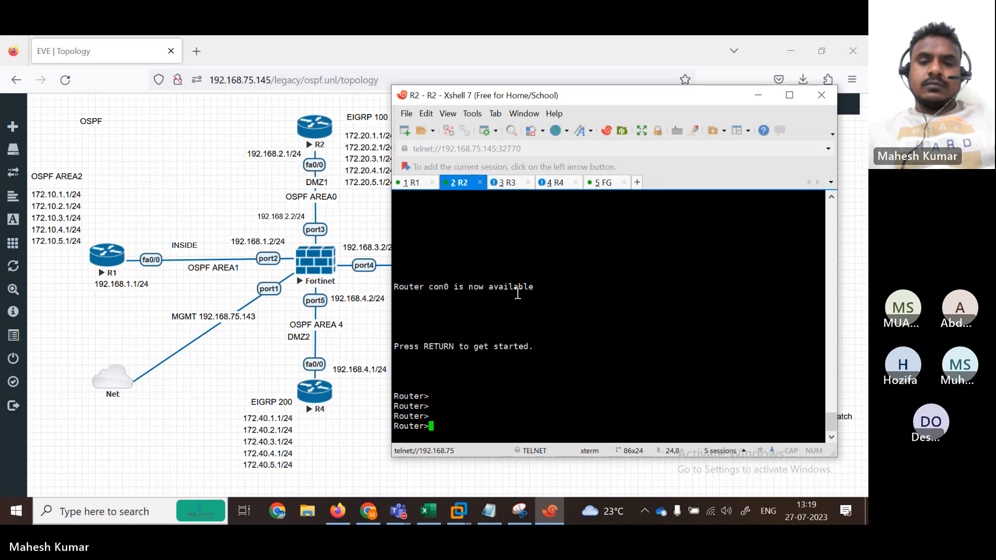
pyautogui.rightClick(509, 364)
pyautogui.click(553, 142)
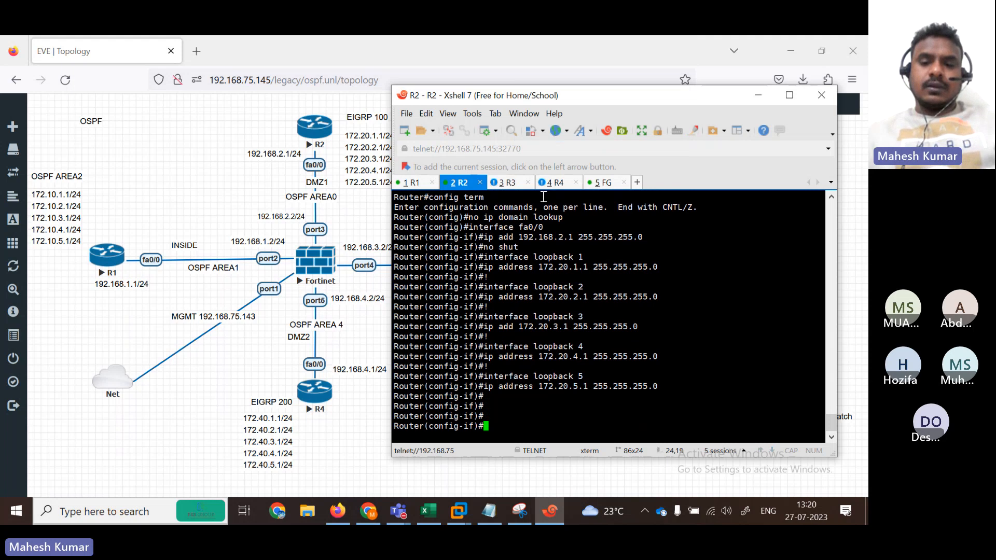
# In the OSPF Notepad file, copy the R3 configuration block from "enable" to the loopback 5 address, and return to Xshell
pyautogui.click(488, 511)
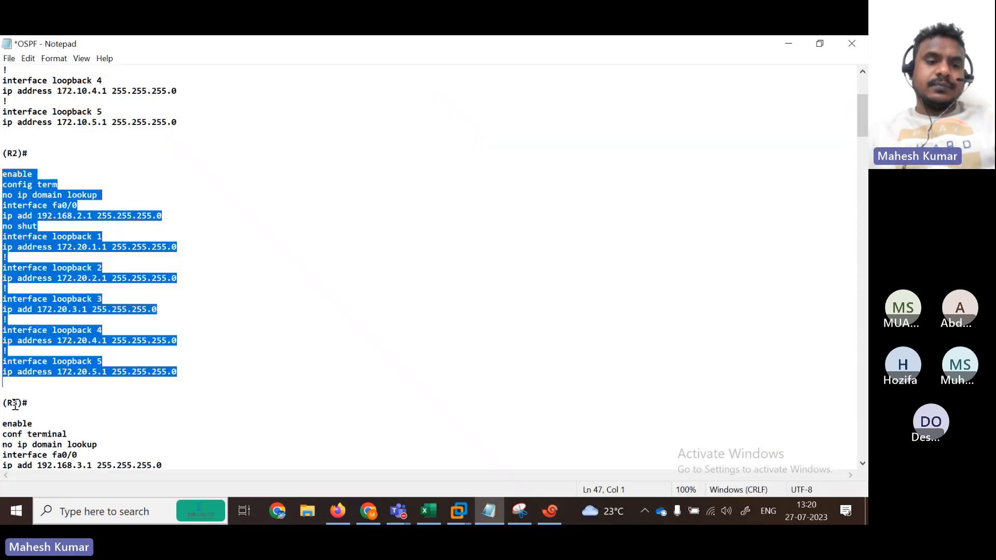
pyautogui.moveTo(3, 424); pyautogui.dragTo(186, 315)
pyautogui.click(490, 513)
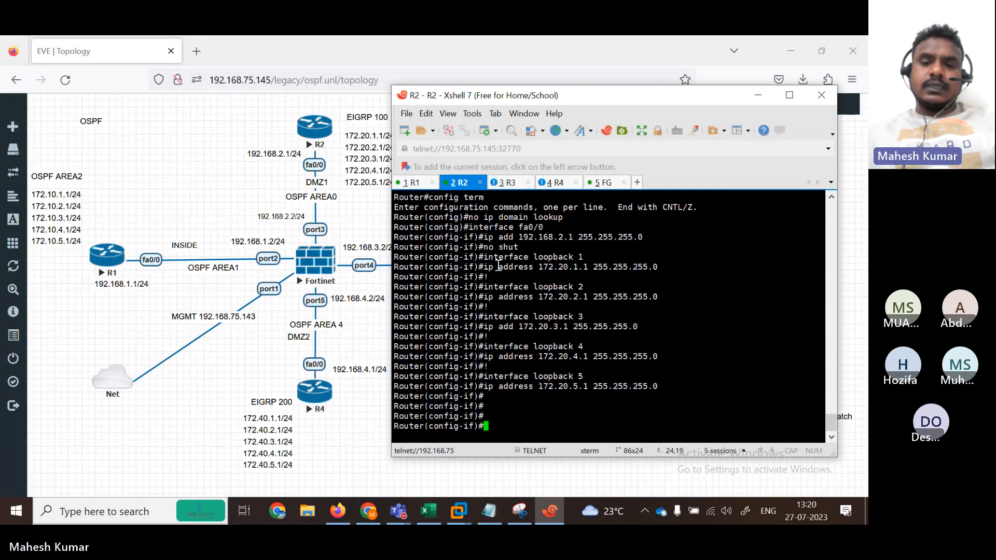
# Wake the R3 console session and paste the R3 block to configure fa0/0 and loopbacks 1 to 5
pyautogui.click(507, 183)
pyautogui.press('Return')
pyautogui.press('Return')
pyautogui.press('Return')
pyautogui.press('Return')
pyautogui.press('Return')
pyautogui.press('Return')
pyautogui.press('Return')
pyautogui.press('Return')
pyautogui.press('Return')
pyautogui.press('Return')
pyautogui.press('Return')
pyautogui.press('Return')
pyautogui.press('Return')
pyautogui.press('Return')
pyautogui.press('Return')
pyautogui.rightClick(518, 300)
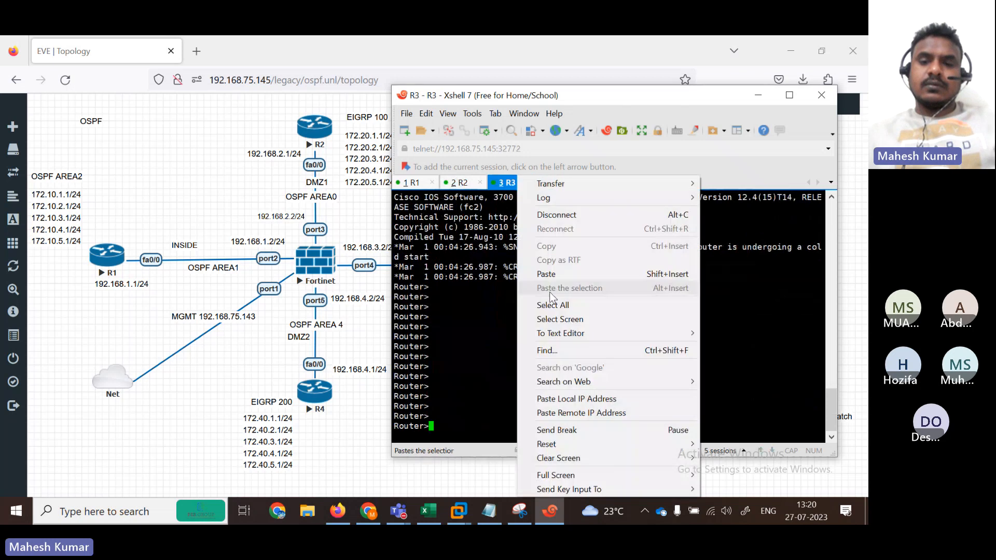
pyautogui.click(559, 272)
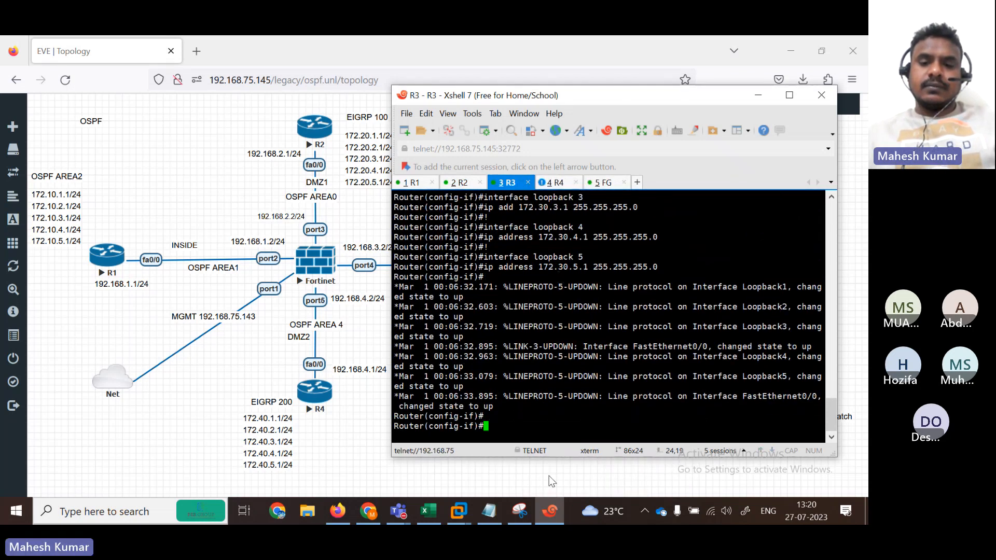
# In the OSPF Notepad file, copy the R4 configuration block from "enable" to the loopback 5 address, and minimize the file
pyautogui.click(497, 519)
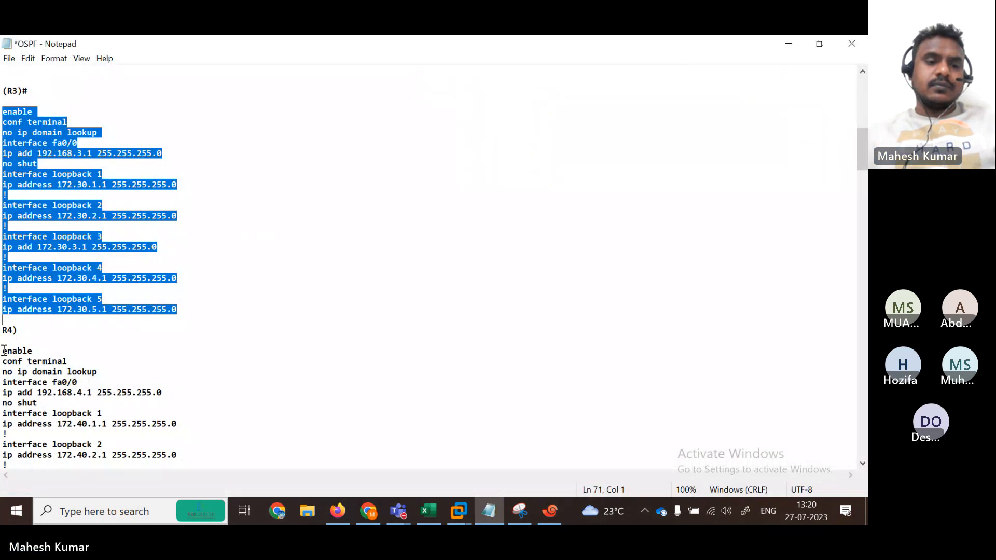
pyautogui.moveTo(3, 351); pyautogui.dragTo(209, 261)
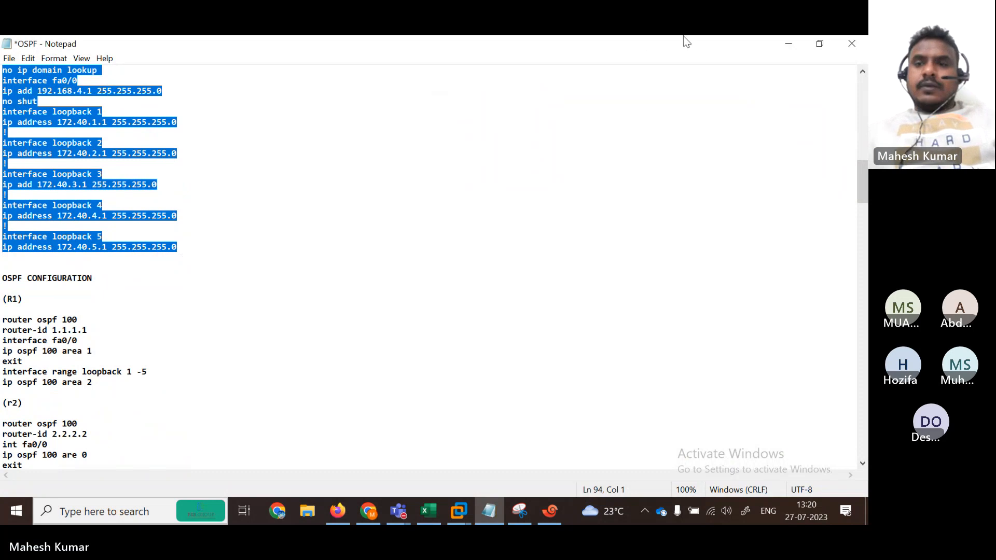
pyautogui.click(781, 42)
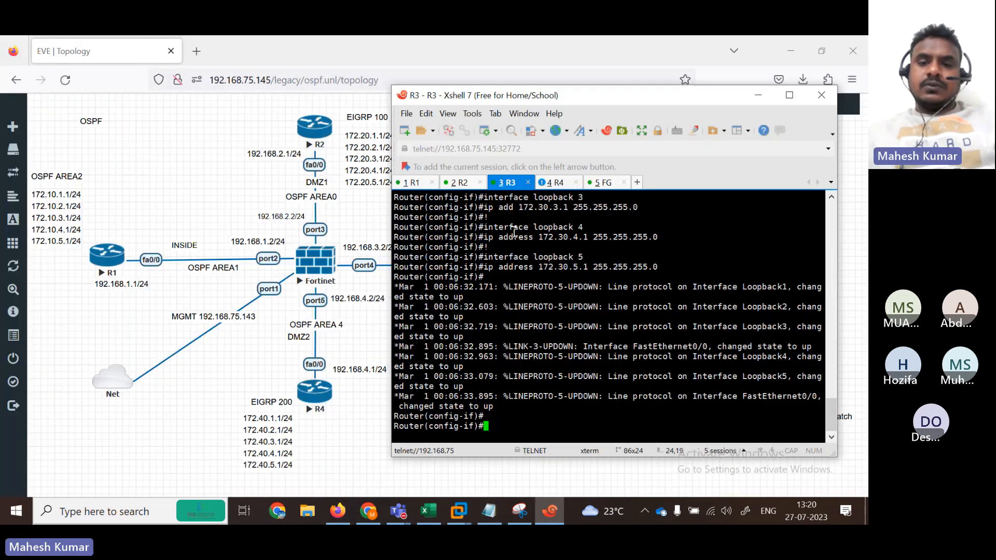
# Wake the R4 console session in Xshell and log out of it with exit
pyautogui.click(555, 182)
pyautogui.press('Return')
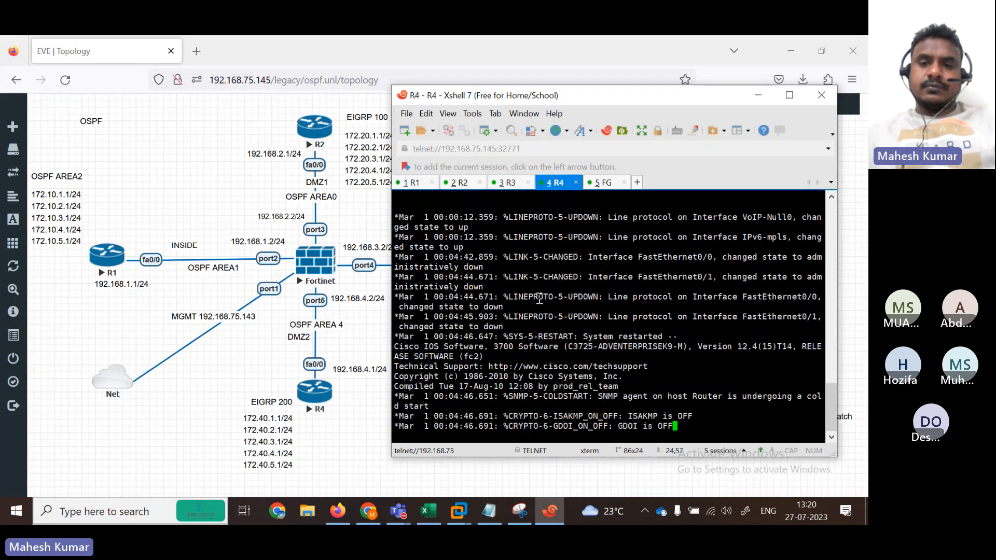
pyautogui.press('Return')
pyautogui.press('Return')
pyautogui.press('Return')
pyautogui.press('Return')
pyautogui.press('Return')
pyautogui.press('Return')
pyautogui.press('Return')
pyautogui.press('Return')
pyautogui.press('Return')
pyautogui.press('Return')
pyautogui.press('Return')
pyautogui.press('Return')
pyautogui.press('Return')
pyautogui.press('Return')
pyautogui.press('Return')
pyautogui.press('Return')
pyautogui.press('Return')
pyautogui.press('Return')
pyautogui.press('Return')
pyautogui.press('Return')
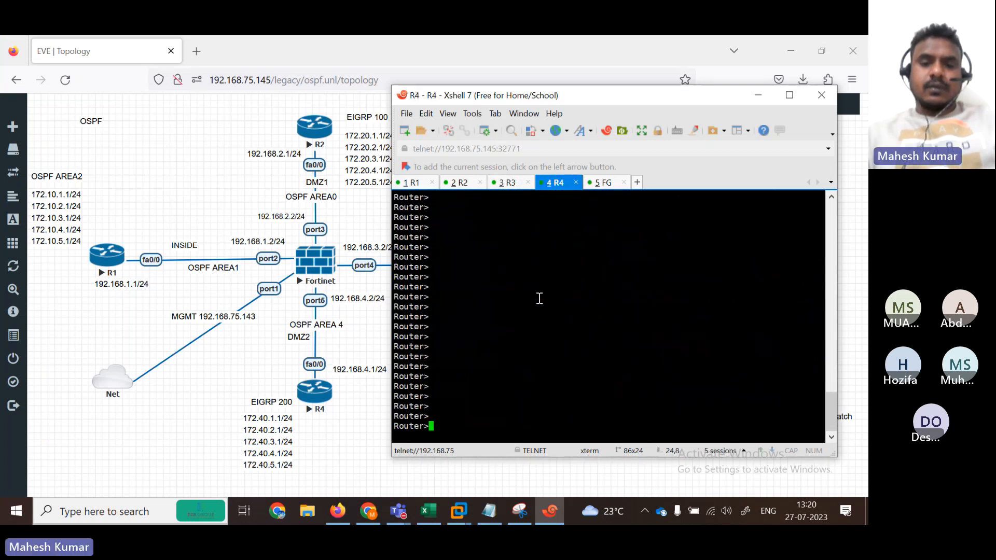
pyautogui.write('exit')
pyautogui.press('Return')
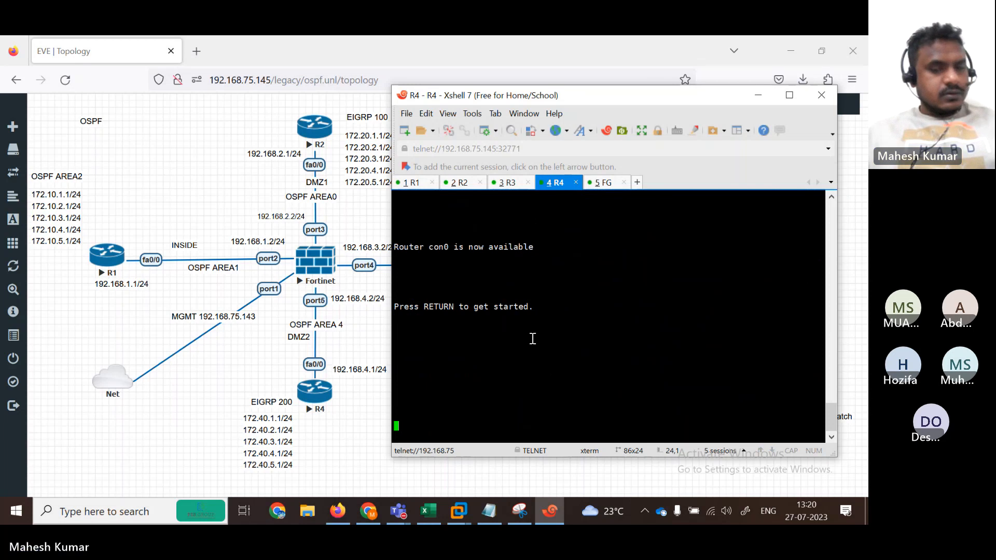
# Restart R4's console session and paste the R4 block to configure fa0/0 and loopbacks 1 to 5
pyautogui.press('Return')
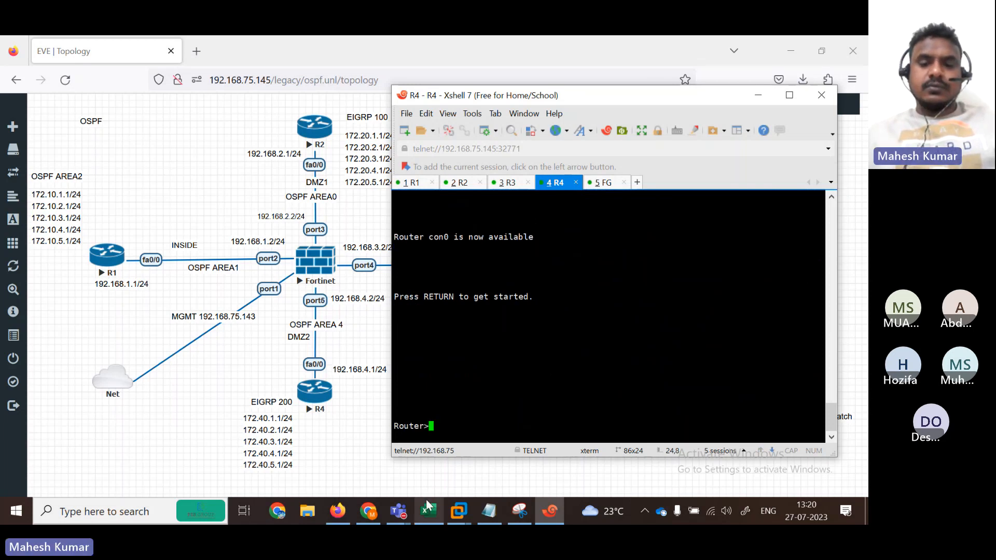
pyautogui.rightClick(483, 419)
pyautogui.click(542, 195)
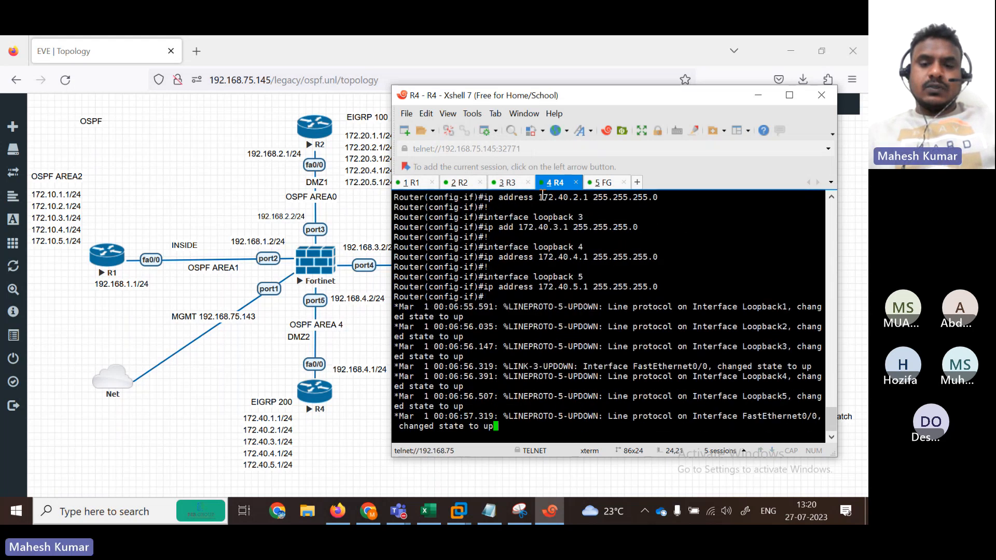
# Switch to the Teams meeting, admit the guest waiting in the lobby, and minimize the meeting window
pyautogui.moveTo(396, 518)
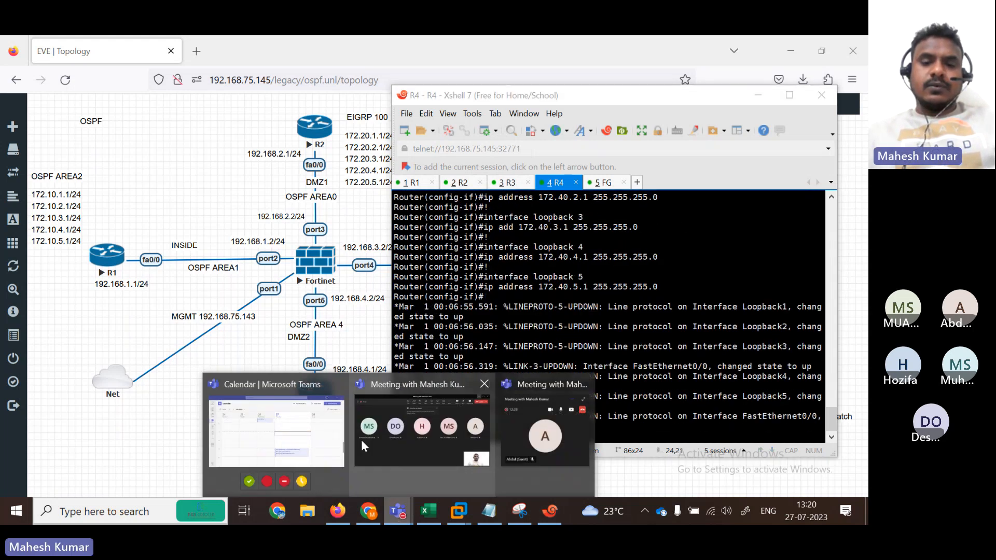
pyautogui.click(361, 440)
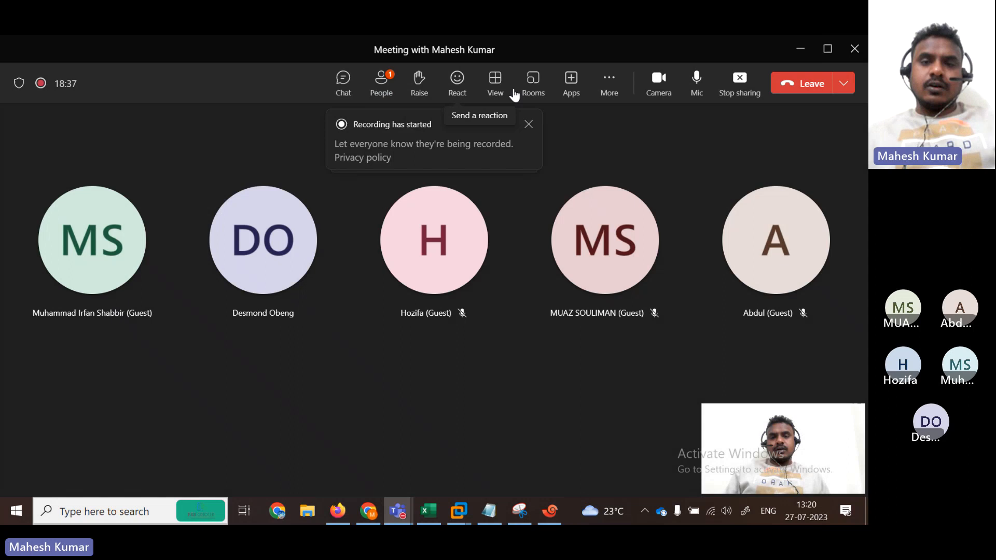
pyautogui.click(382, 83)
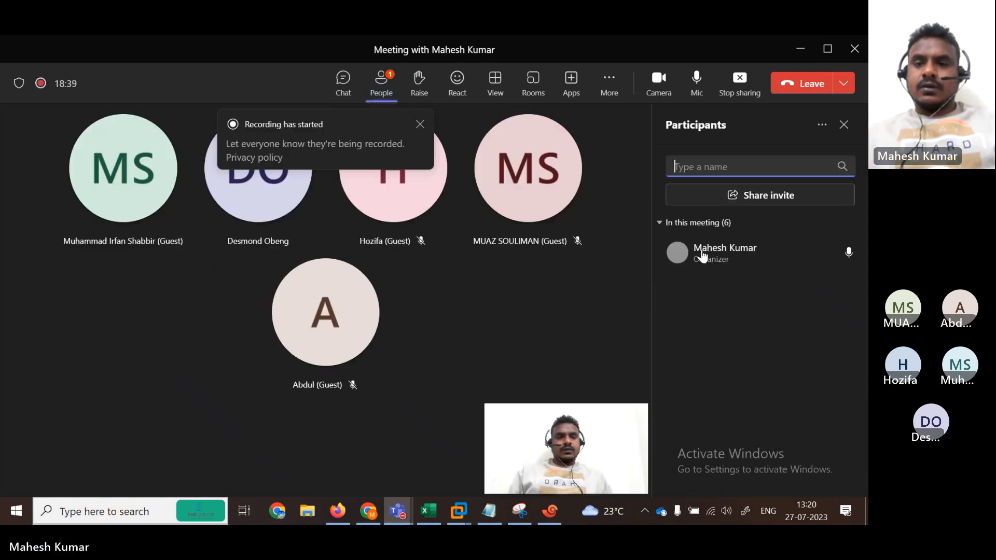
pyautogui.click(823, 254)
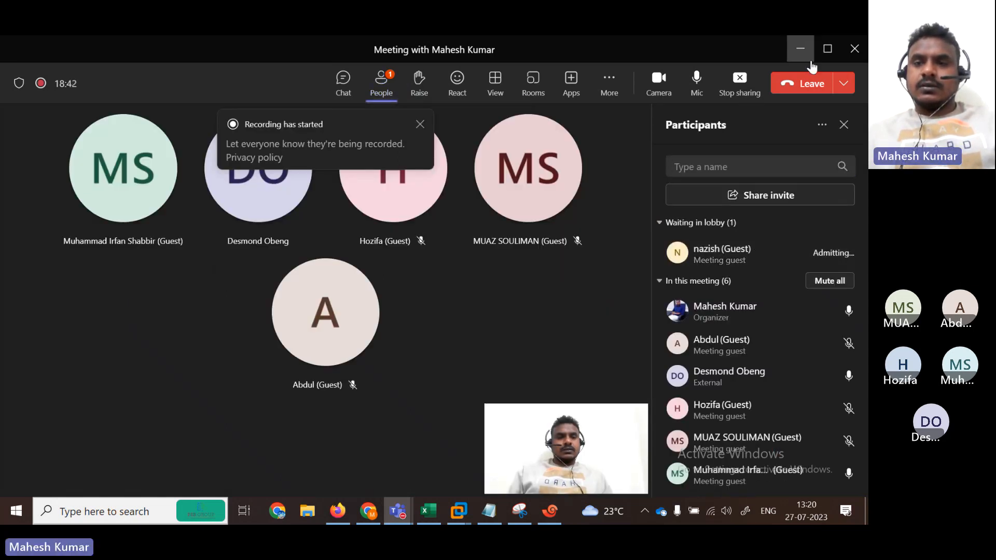
pyautogui.click(800, 49)
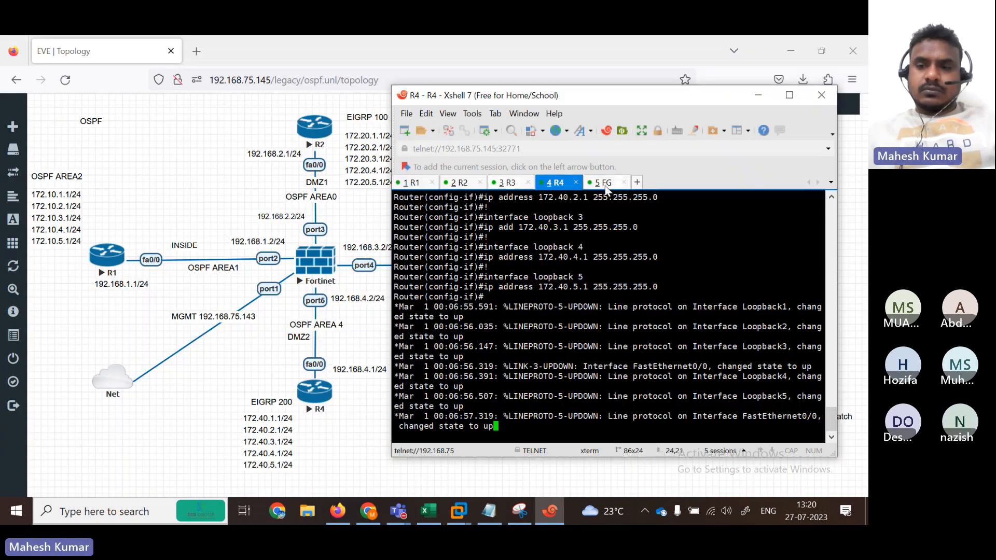
# In the FG session, log in to the FortiGate as admin, entering the current password and a new, confirmed password
pyautogui.click(602, 182)
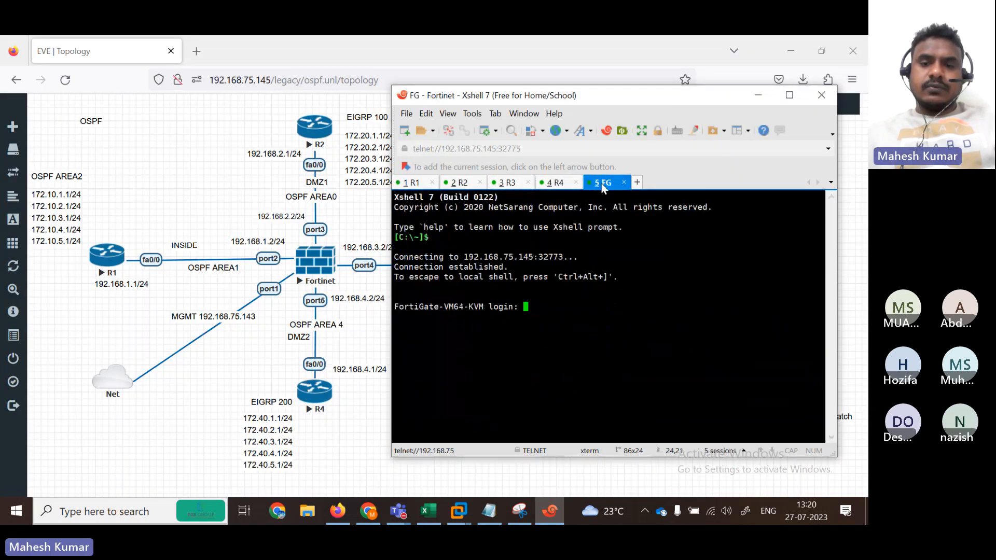
pyautogui.write('admin')
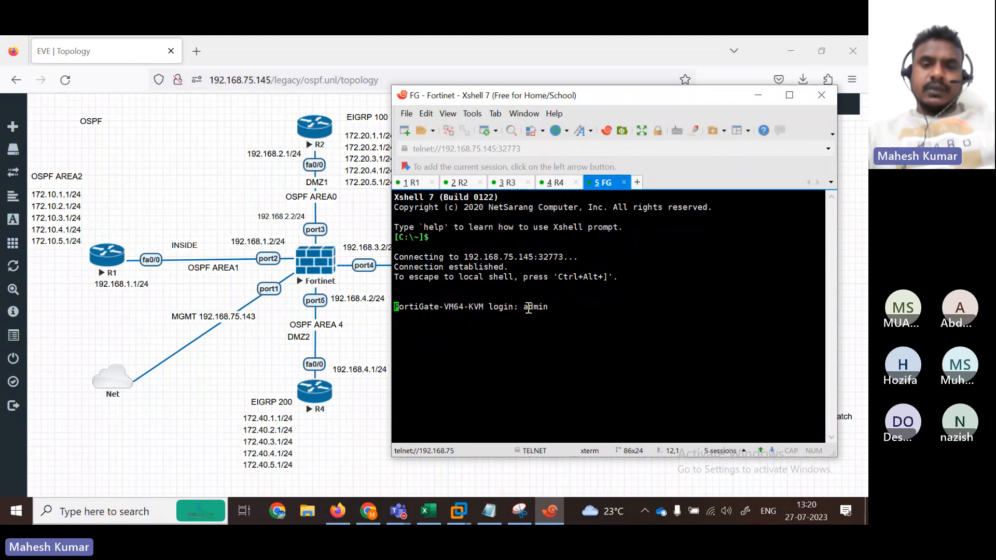
pyautogui.press('Return')
pyautogui.press('Return')
# Enter the FortiGate's system interface configuration and open port2 for editing
pyautogui.press('Return')
pyautogui.press('Return')
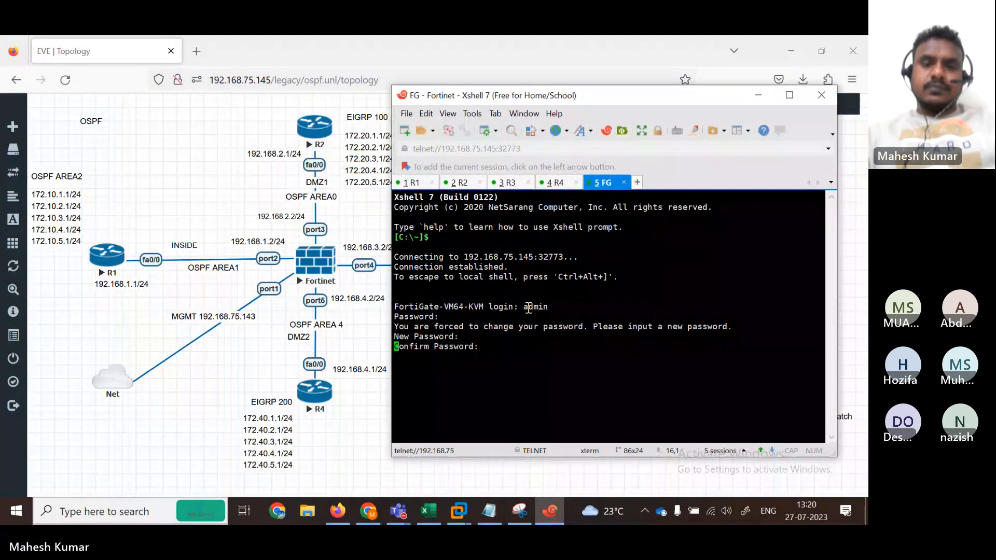
pyautogui.write('config system interface')
pyautogui.press('Return')
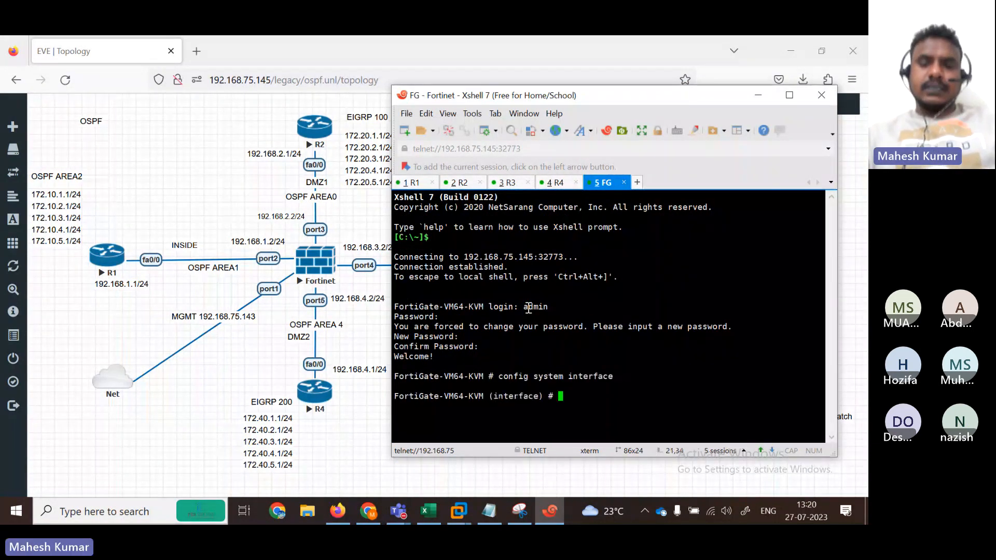
pyautogui.write('edit port1')
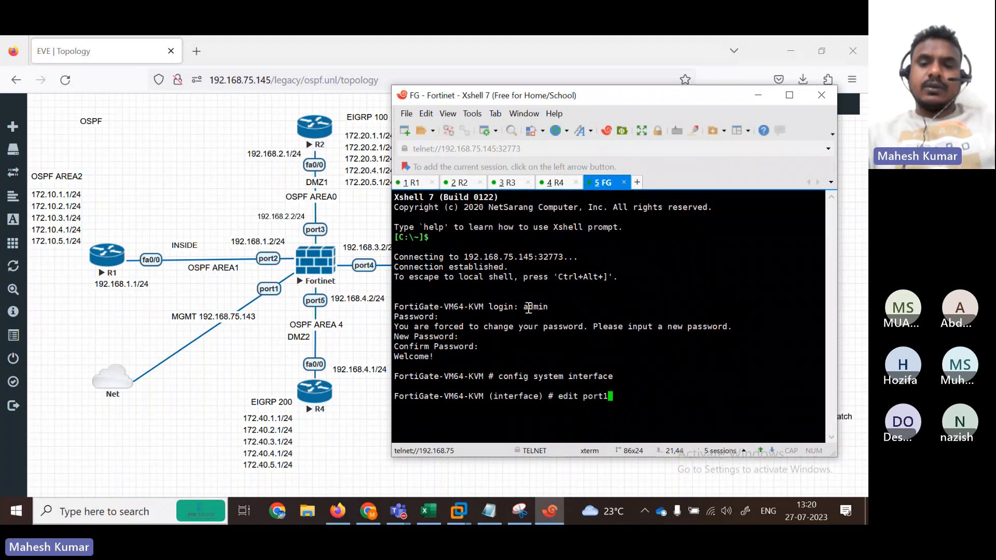
pyautogui.press('BackSpace')
pyautogui.press('BackSpace')
pyautogui.press('BackSpace')
pyautogui.press('BackSpace')
pyautogui.press('BackSpace')
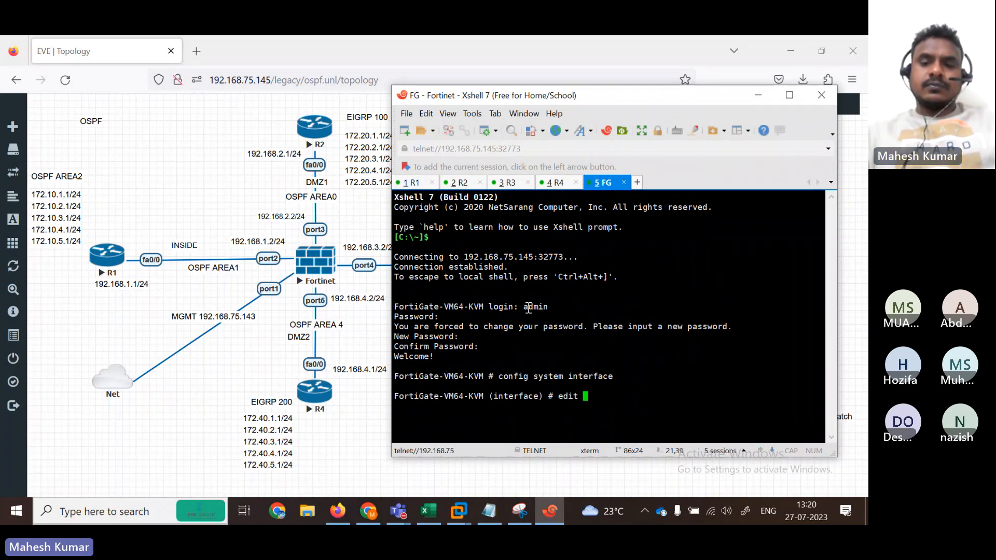
pyautogui.write('port1')
pyautogui.press('Return')
pyautogui.press('Return')
# Set port2's addressing mode to static
pyautogui.write('se')
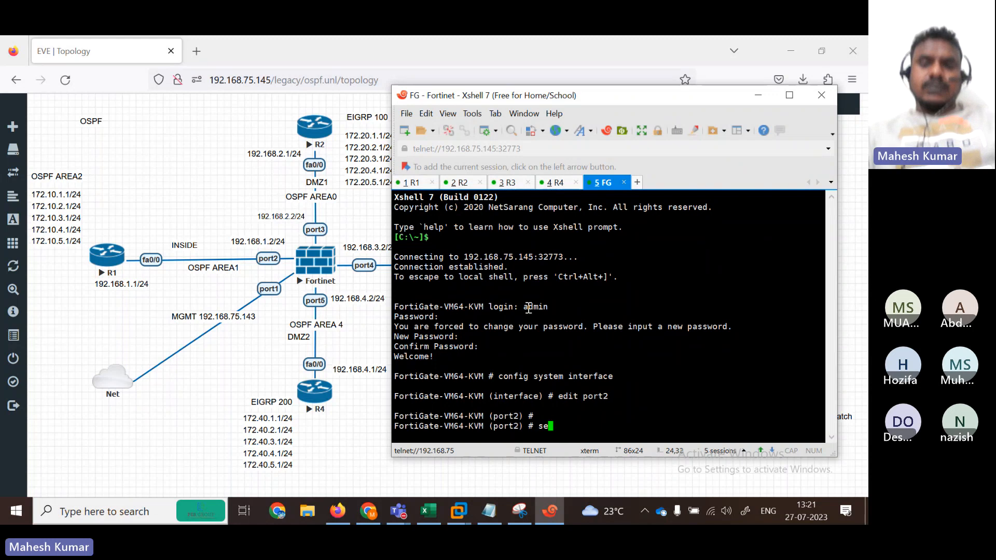
pyautogui.write('t modest')
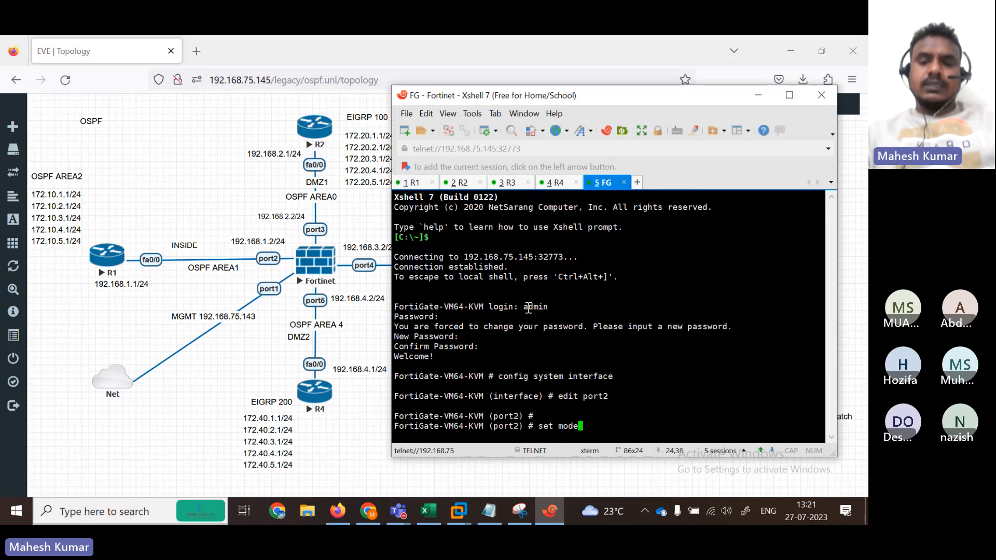
pyautogui.press('BackSpace')
pyautogui.press('BackSpace')
pyautogui.write('static')
pyautogui.press('Return')
pyautogui.press('Return')
# Set port2's IP address to 192.168.1.10/24
pyautogui.write('se')
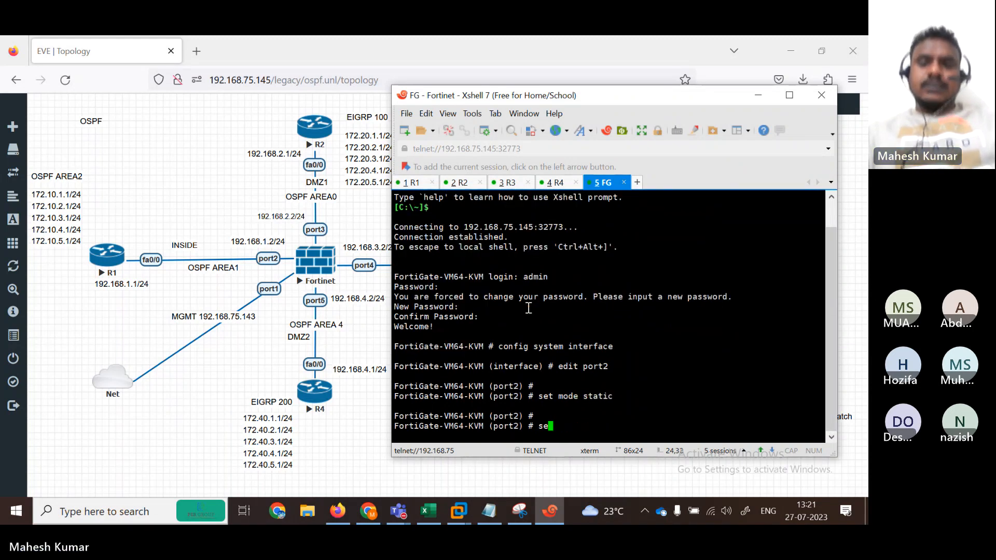
pyautogui.write('t ip 192.1')
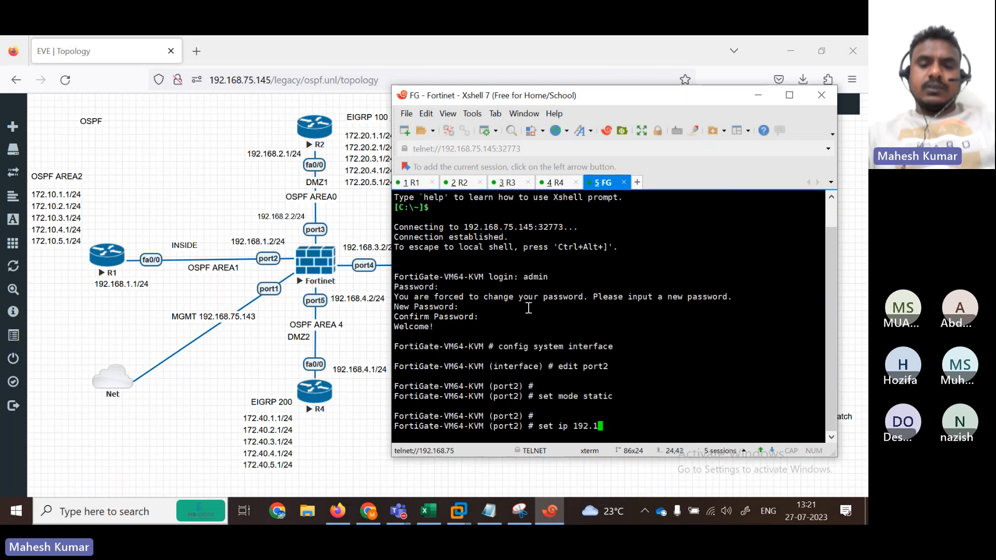
pyautogui.write('68.1.10/24')
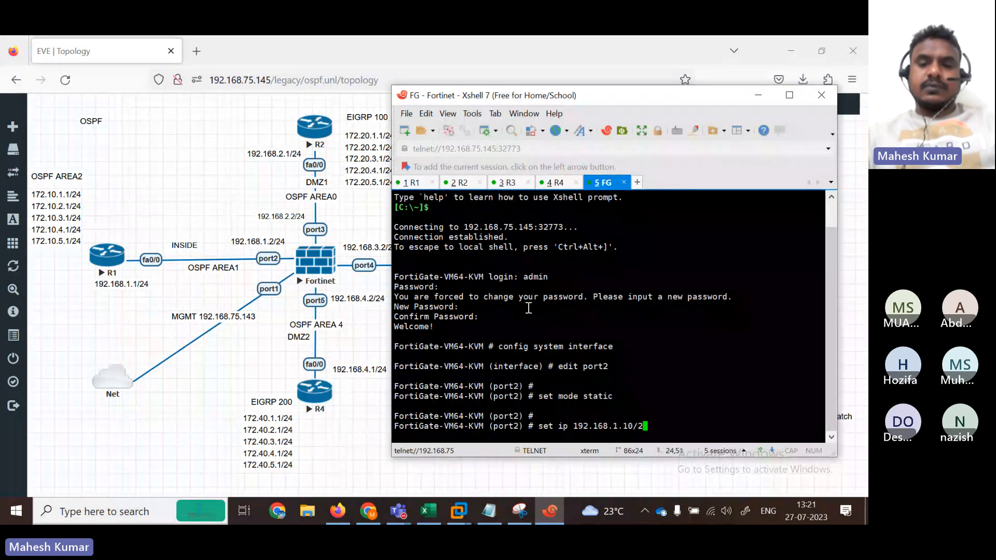
pyautogui.press('Return')
pyautogui.press('Return')
# Reissue port2's IP command with the address 192.168.1.2/24
pyautogui.press('Up')
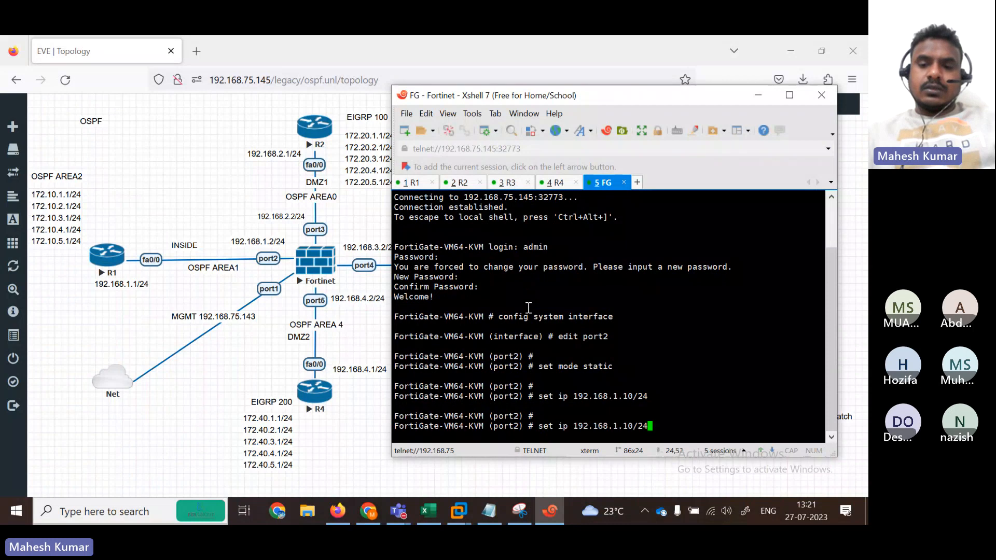
pyautogui.press('Left')
pyautogui.press('Left')
pyautogui.press('Left')
pyautogui.press('BackSpace')
pyautogui.press('BackSpace')
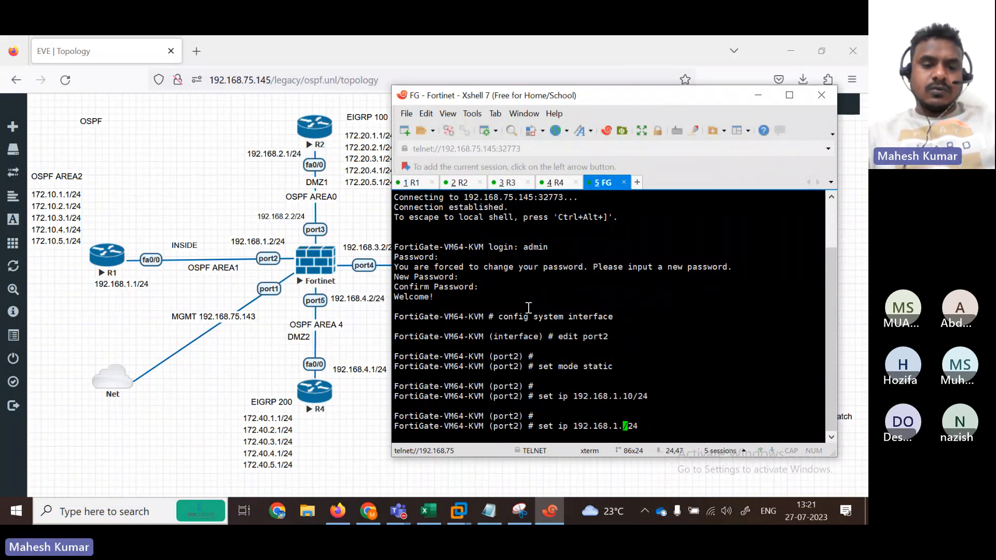
pyautogui.write('2')
pyautogui.press('Return')
pyautogui.press('Return')
pyautogui.press('Return')
pyautogui.press('Return')
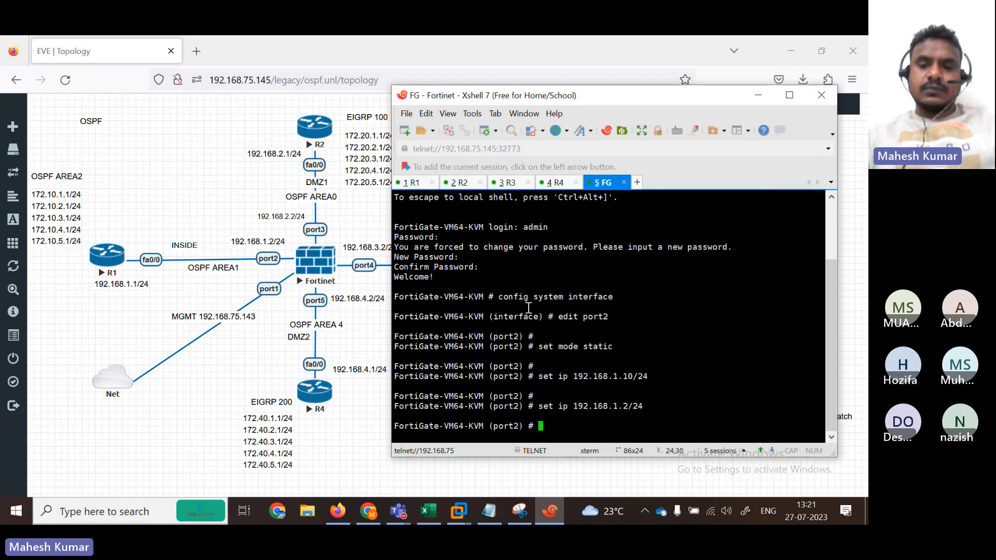
# Allow ping access on port2 and save its entry with next
pyautogui.write('set mode')
pyautogui.press('BackSpace')
pyautogui.press('BackSpace')
pyautogui.press('BackSpace')
pyautogui.press('BackSpace')
pyautogui.press('BackSpace')
pyautogui.press('BackSpace')
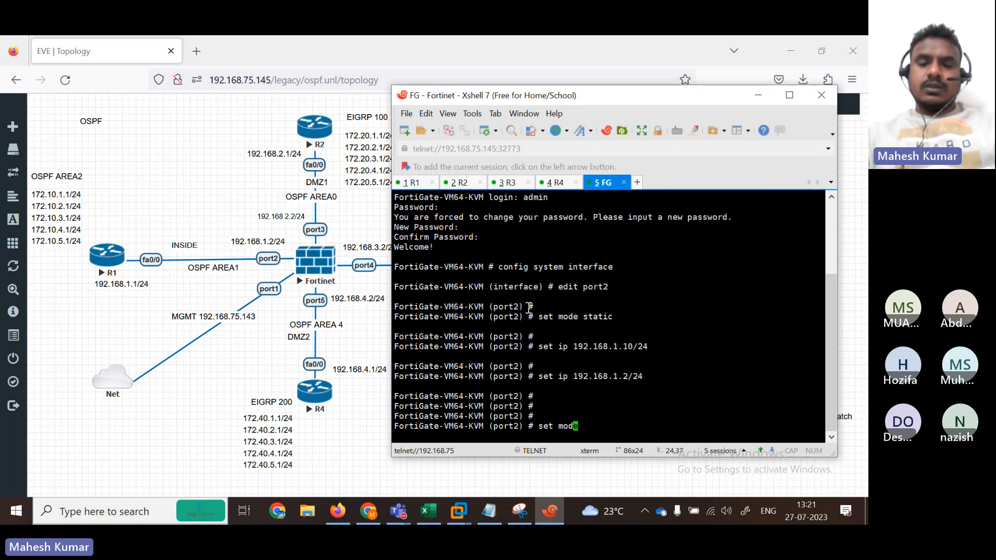
pyautogui.write('t  allowaccess ')
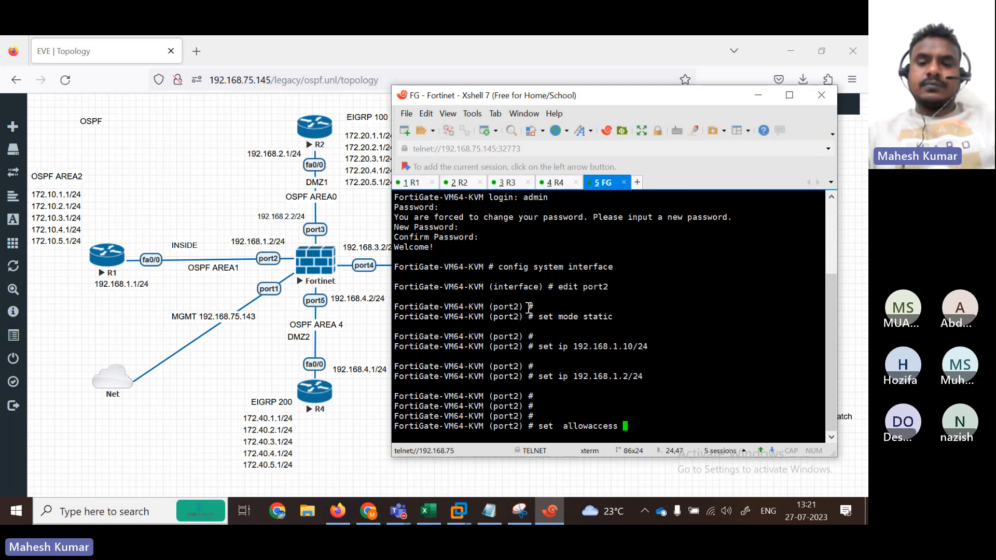
pyautogui.write('ping')
pyautogui.press('Return')
pyautogui.press('Return')
pyautogui.write('ne')
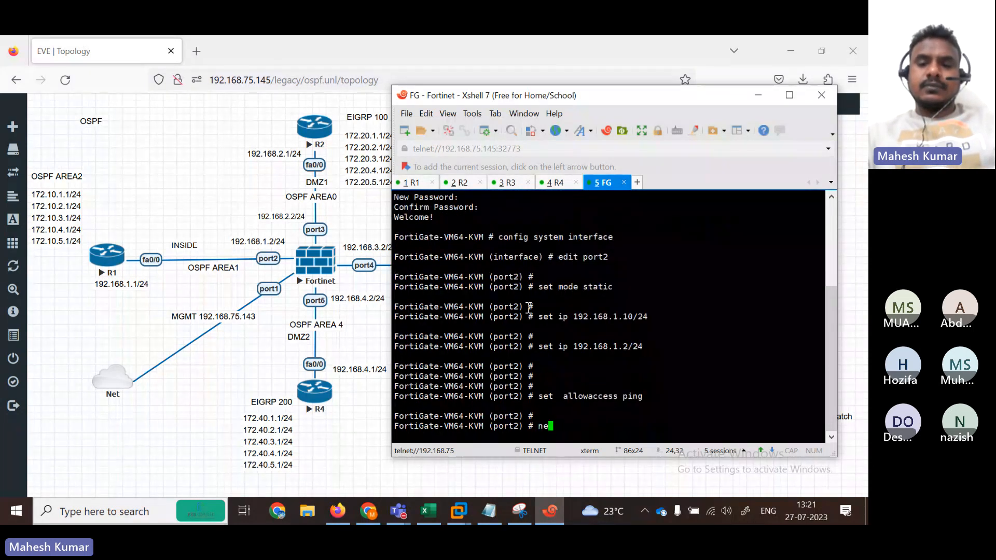
pyautogui.write('xt')
pyautogui.press('Return')
# Open port3 for editing and set its addressing mode to static
pyautogui.write('edit port2')
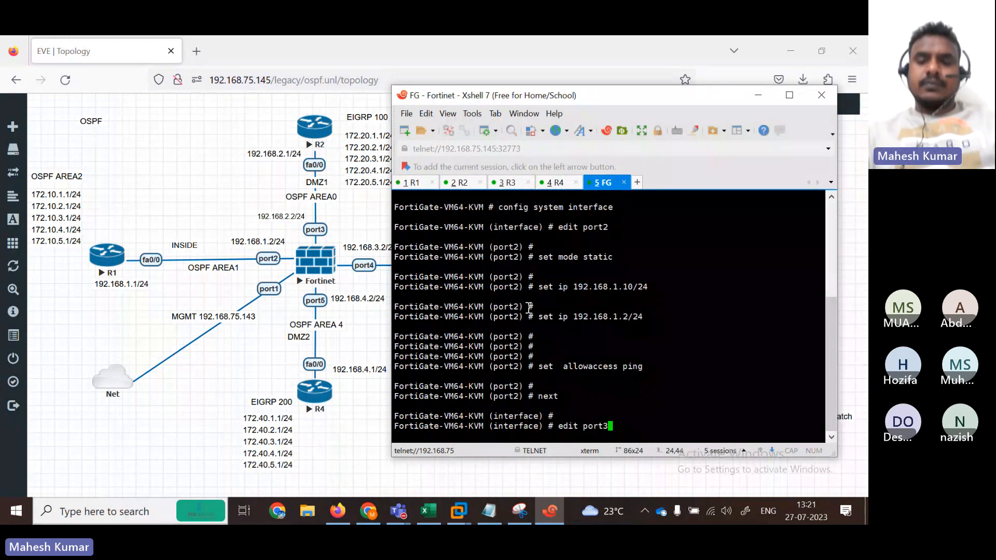
pyautogui.press('Return')
pyautogui.write('set mode sta')
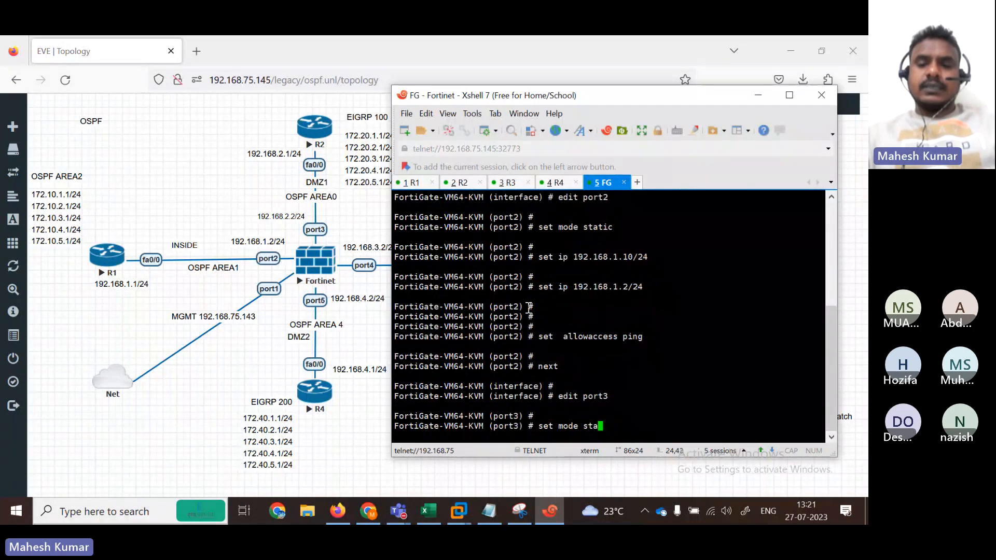
pyautogui.write('tic')
pyautogui.press('Return')
# Set port3's IP address to 192.168.2.2/24
pyautogui.write('set i')
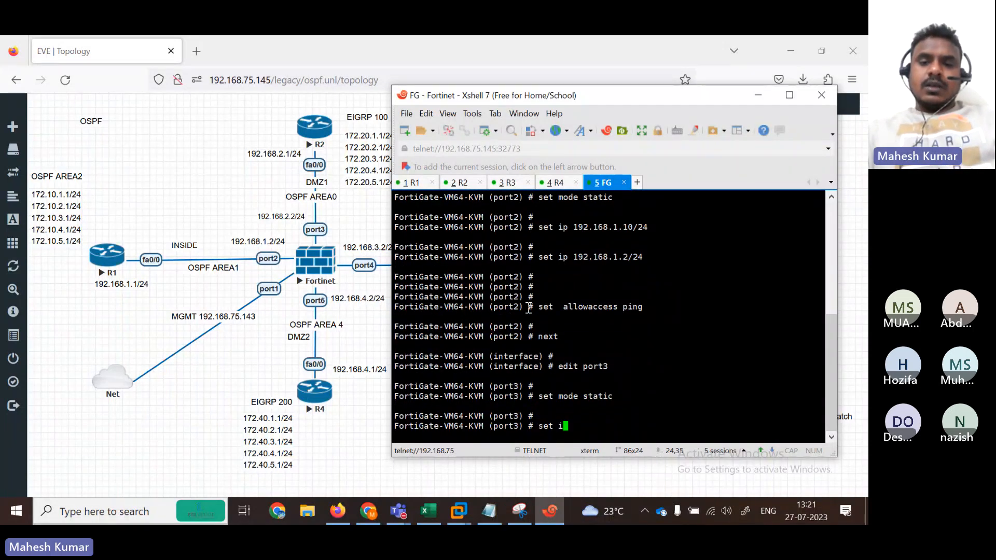
pyautogui.write('p 192.168')
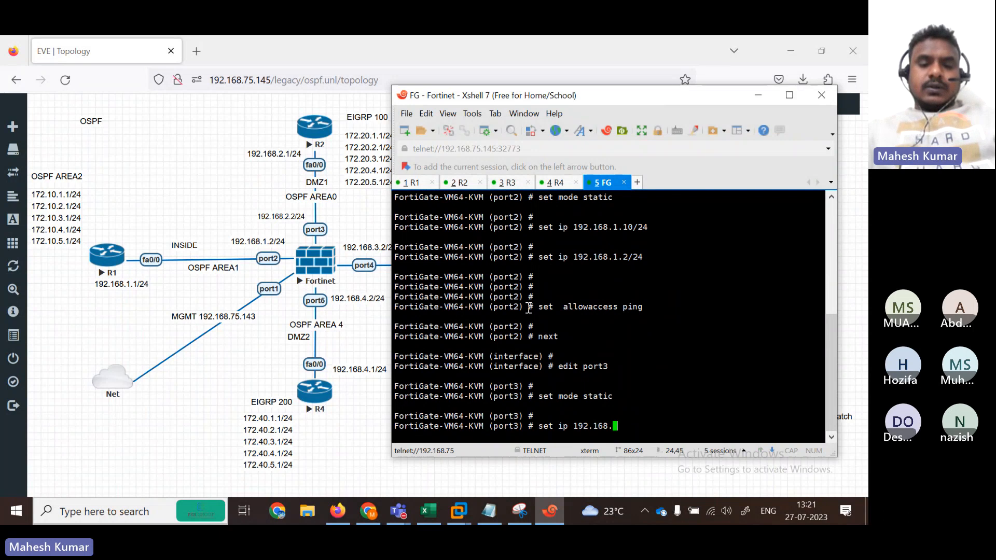
pyautogui.write('.')
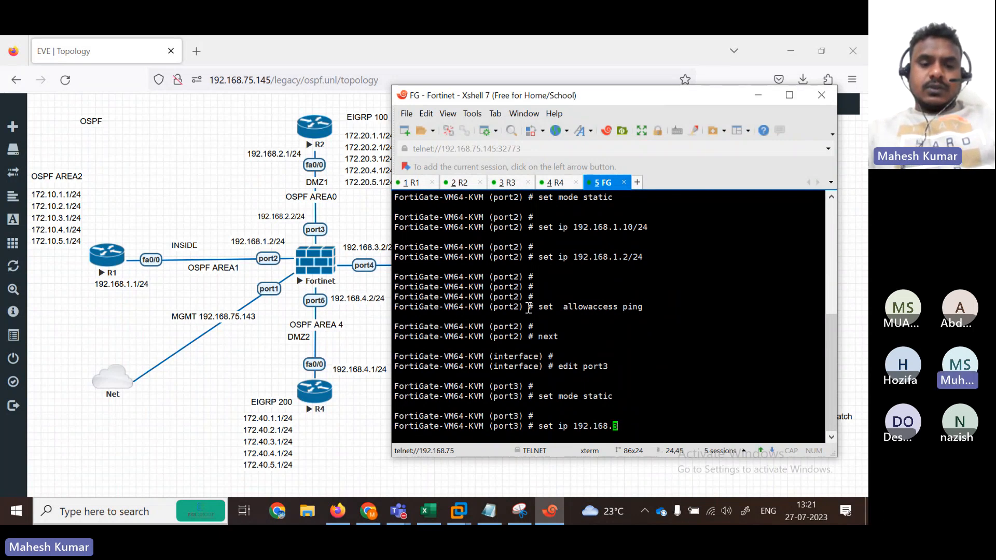
pyautogui.write('2.2/24')
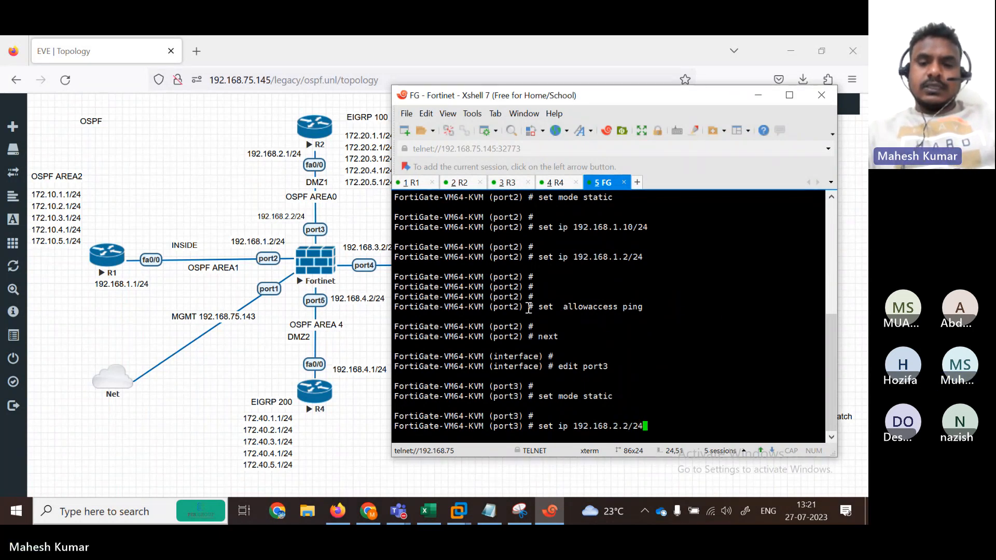
pyautogui.press('Return')
pyautogui.press('Return')
# Allow ping access on port3 and save its entry with next
pyautogui.write('set allowaccess')
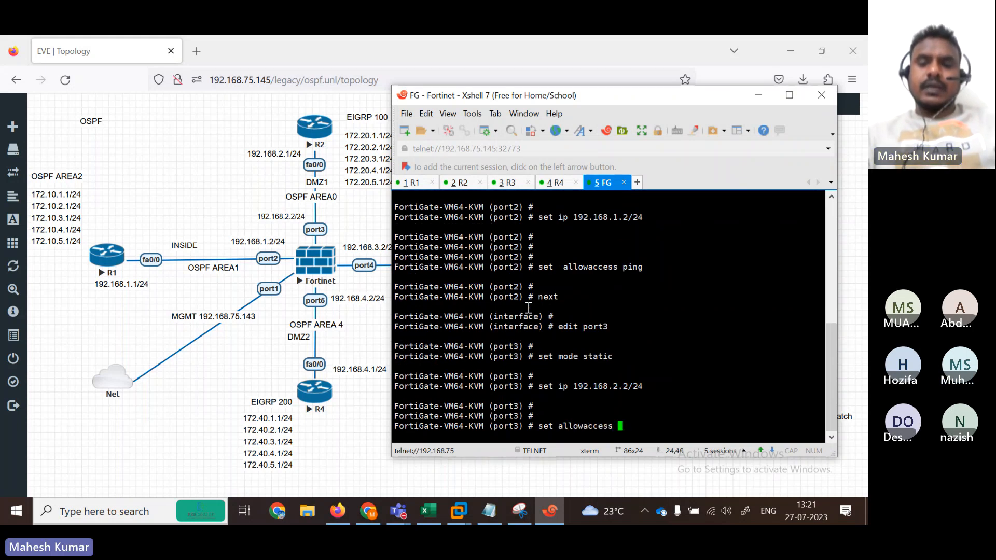
pyautogui.write('pping')
pyautogui.press('Return')
pyautogui.press('Return')
pyautogui.press('Return')
pyautogui.press('Return')
pyautogui.write('next')
pyautogui.press('Return')
pyautogui.press('Return')
pyautogui.press('Return')
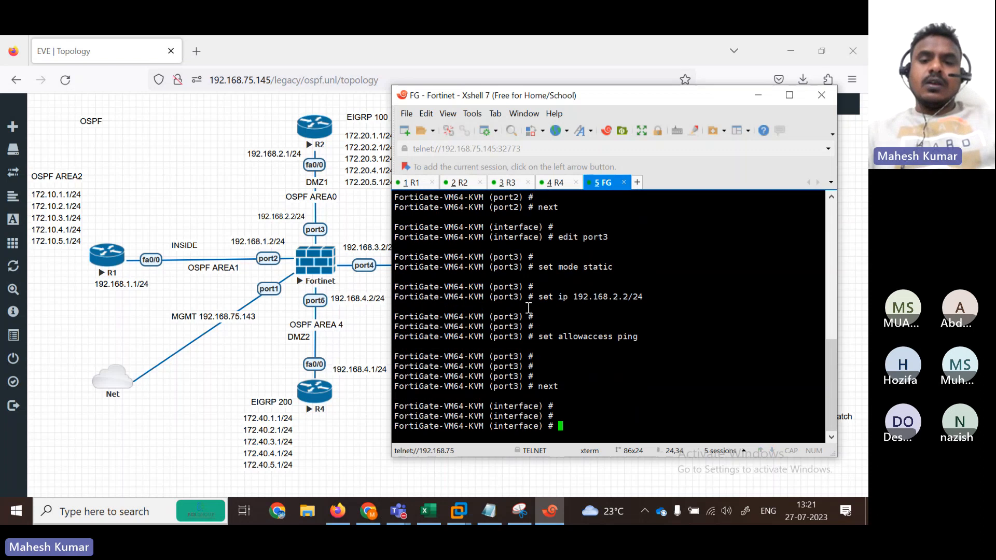
# Open port4 for editing and set its IP address to 192.168.3.2/24
pyautogui.write('edit port1')
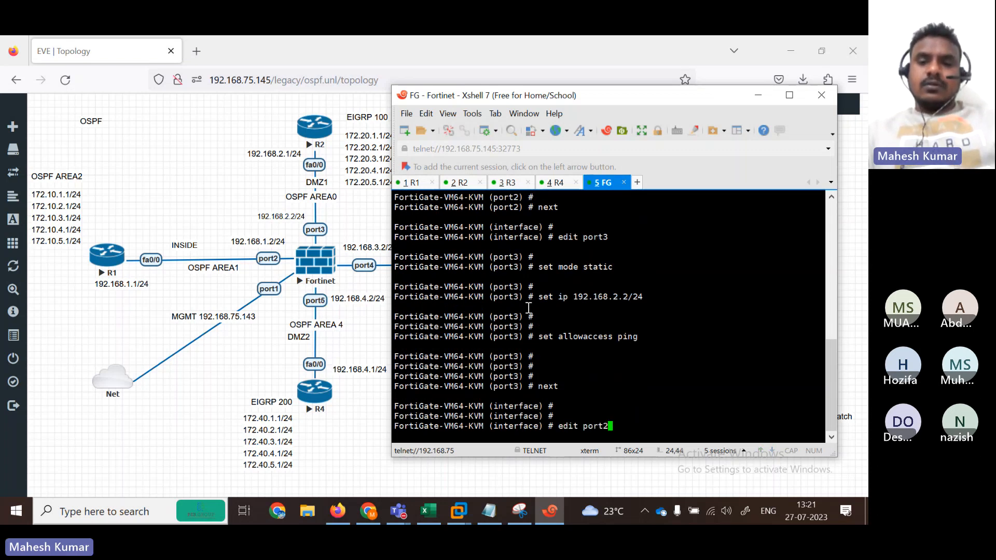
pyautogui.write('4')
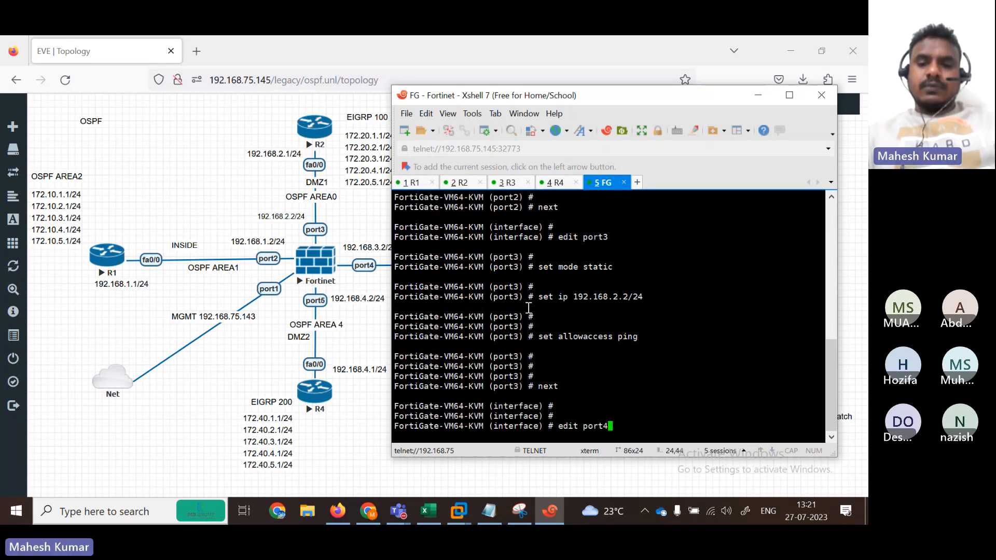
pyautogui.press('Return')
pyautogui.press('Return')
pyautogui.write('set ip 192.168.')
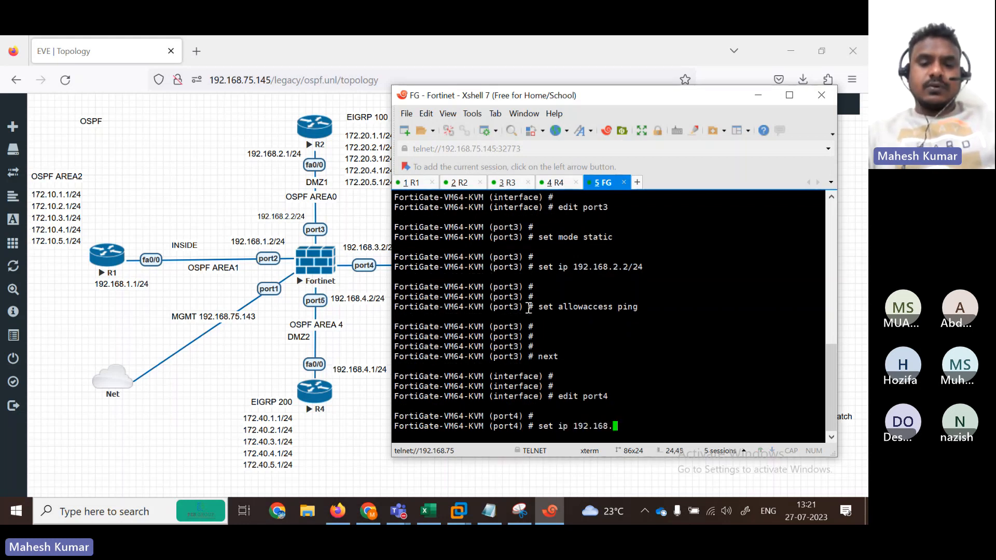
pyautogui.write('3.2/24')
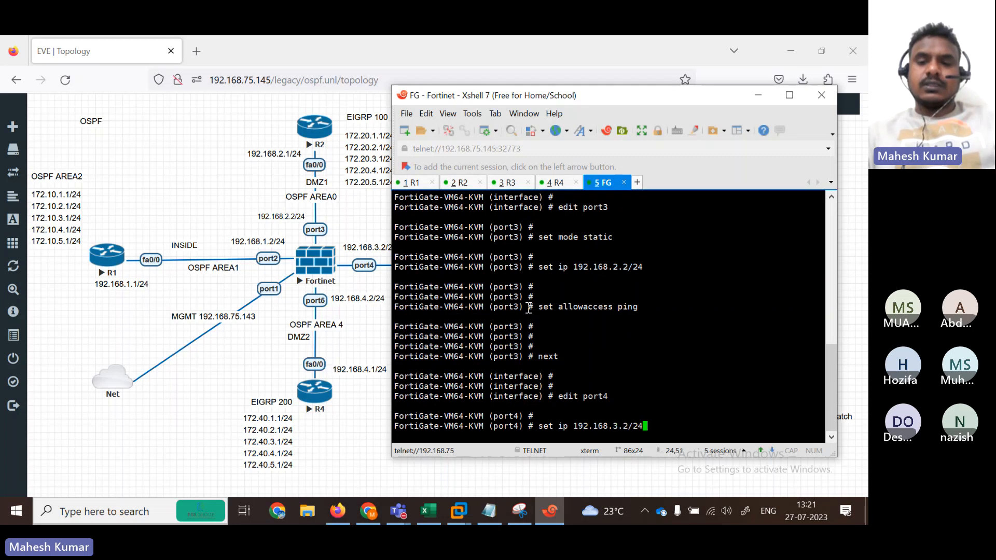
pyautogui.press('Return')
# Set port4's addressing mode to static
pyautogui.write('set mo')
pyautogui.press('Tab')
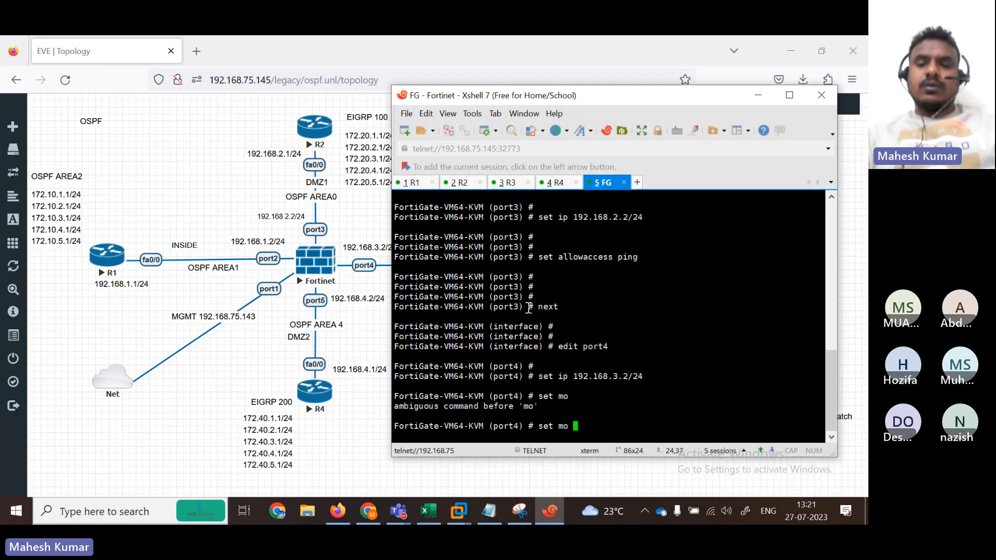
pyautogui.write('st')
pyautogui.press('Tab')
pyautogui.press('BackSpace')
pyautogui.press('BackSpace')
pyautogui.press('BackSpace')
pyautogui.write('de static')
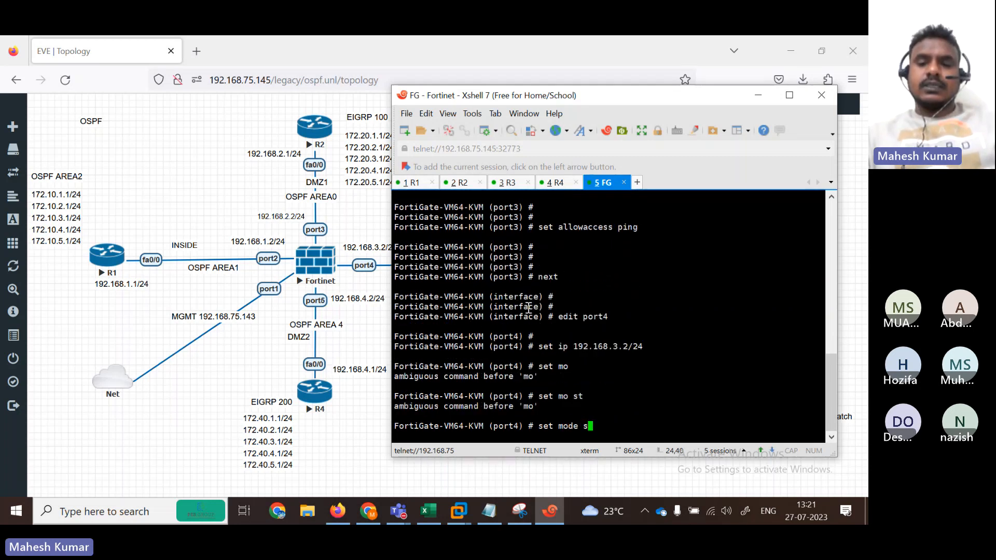
pyautogui.press('Return')
# Allow ping access on port4 and save its entry with next
pyautogui.press('Return')
pyautogui.write('set a')
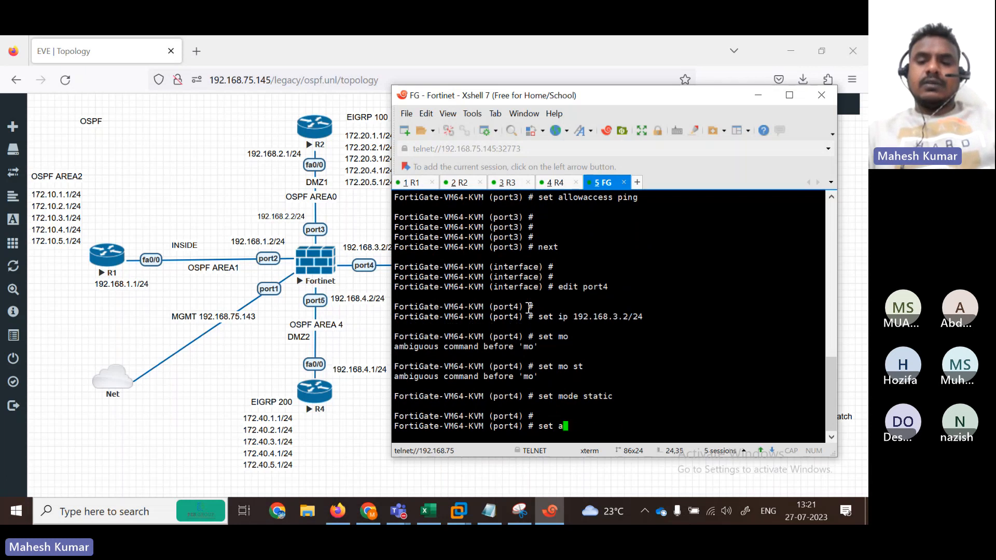
pyautogui.write('llowaccess ping')
pyautogui.press('Return')
pyautogui.press('Return')
pyautogui.press('Return')
pyautogui.press('Return')
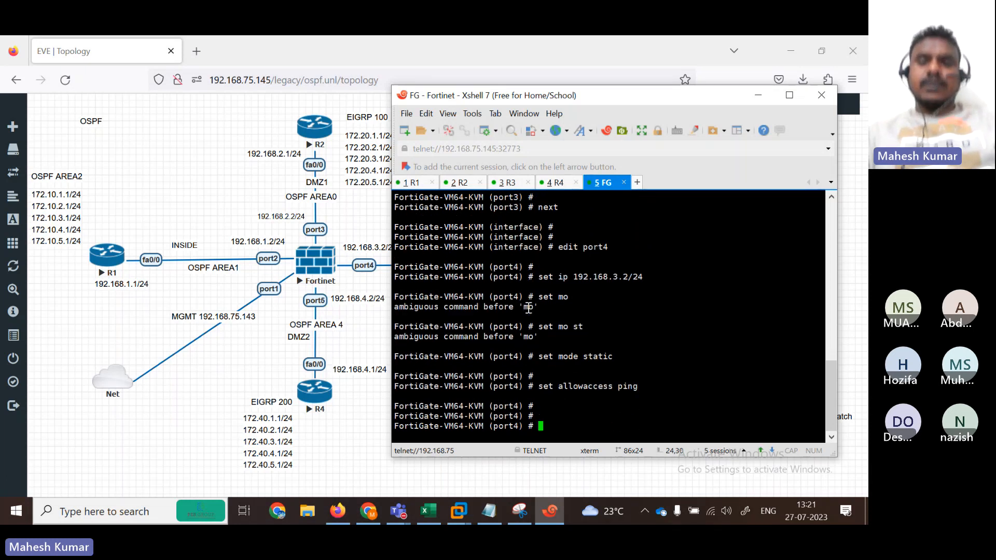
pyautogui.write('next')
pyautogui.press('Return')
pyautogui.press('Return')
pyautogui.press('Return')
pyautogui.press('Return')
pyautogui.press('Return')
pyautogui.press('Return')
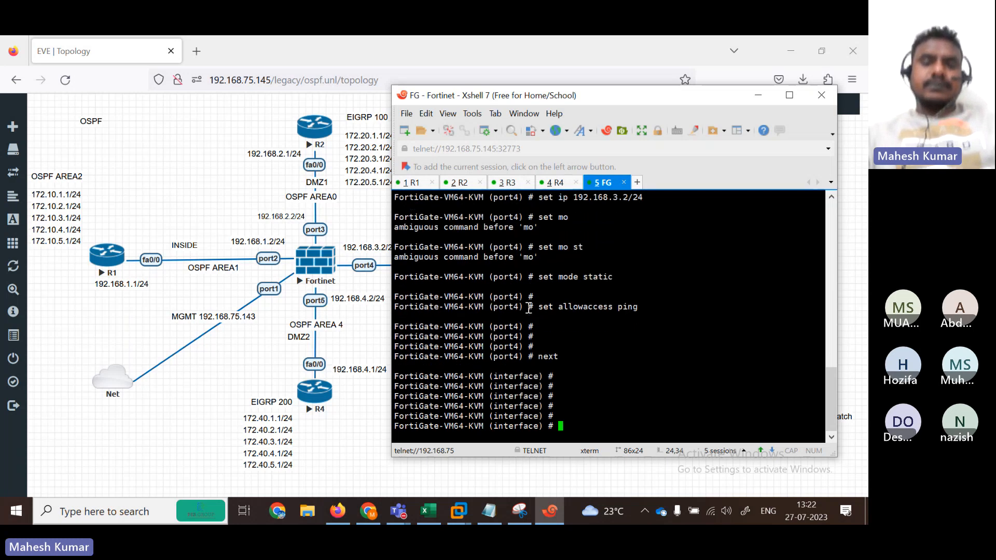
# Open port5 for editing and allow ping access on it
pyautogui.write('erface) # ed')
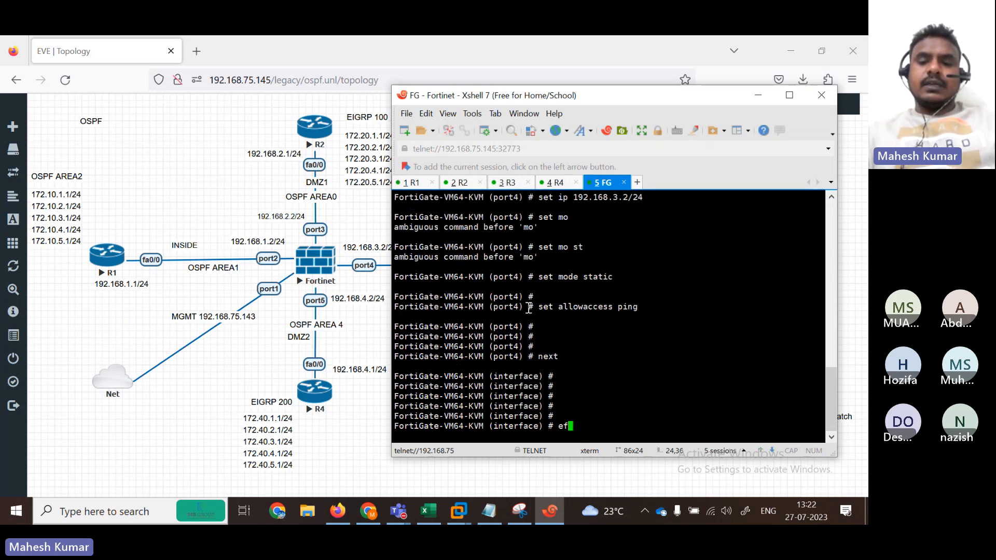
pyautogui.write('it port2')
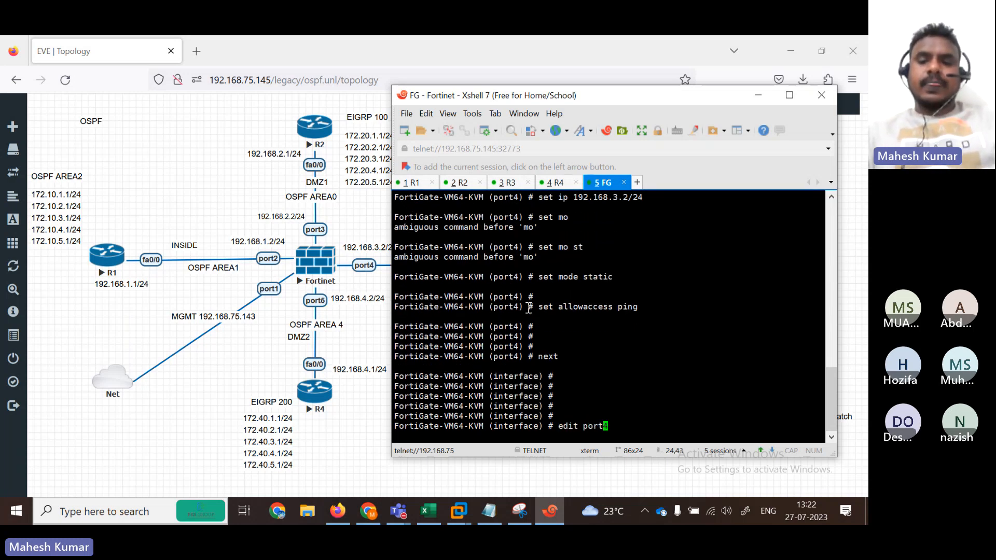
pyautogui.press('Return')
pyautogui.press('Return')
pyautogui.write('set a')
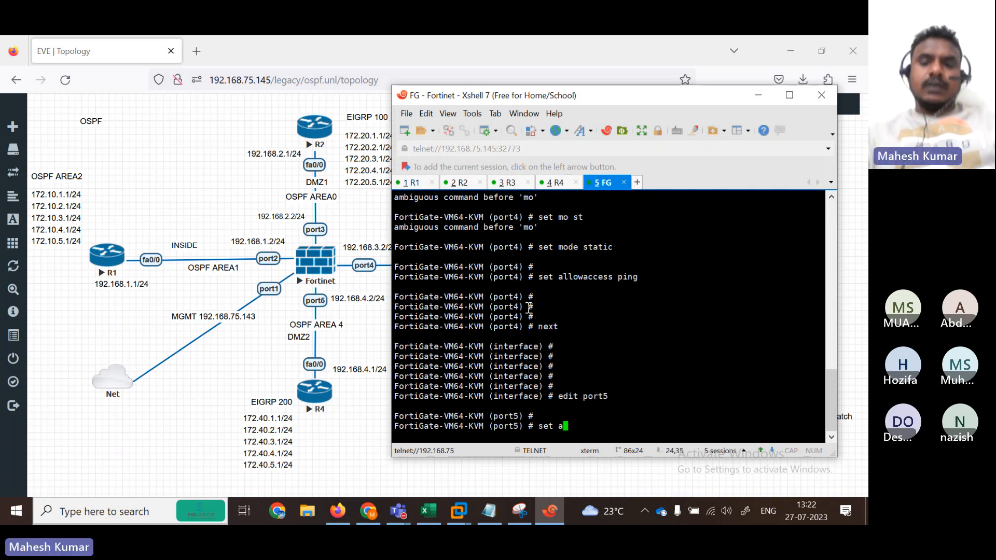
pyautogui.write('llowaccess pi')
pyautogui.press('Return')
# Set port5's addressing mode to static
pyautogui.write('s')
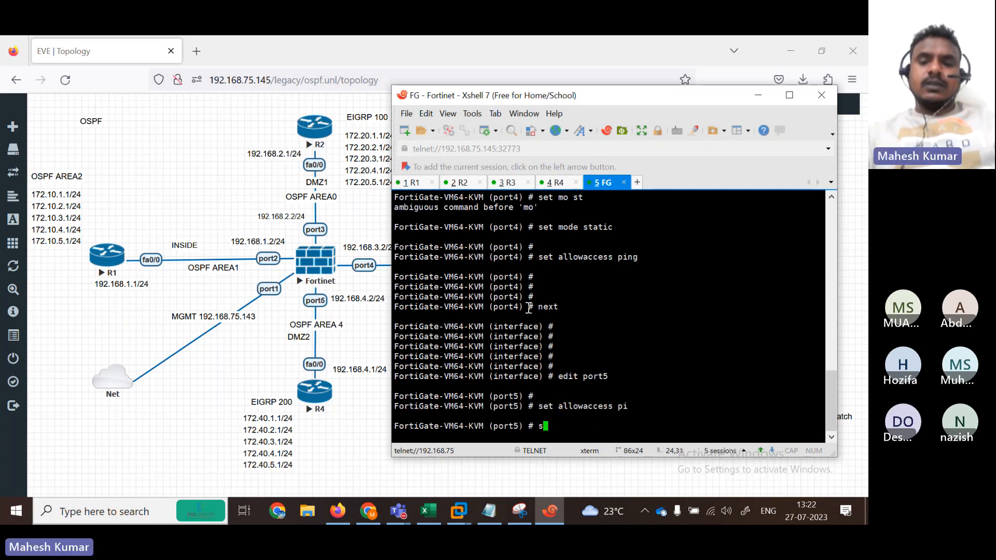
pyautogui.write('et')
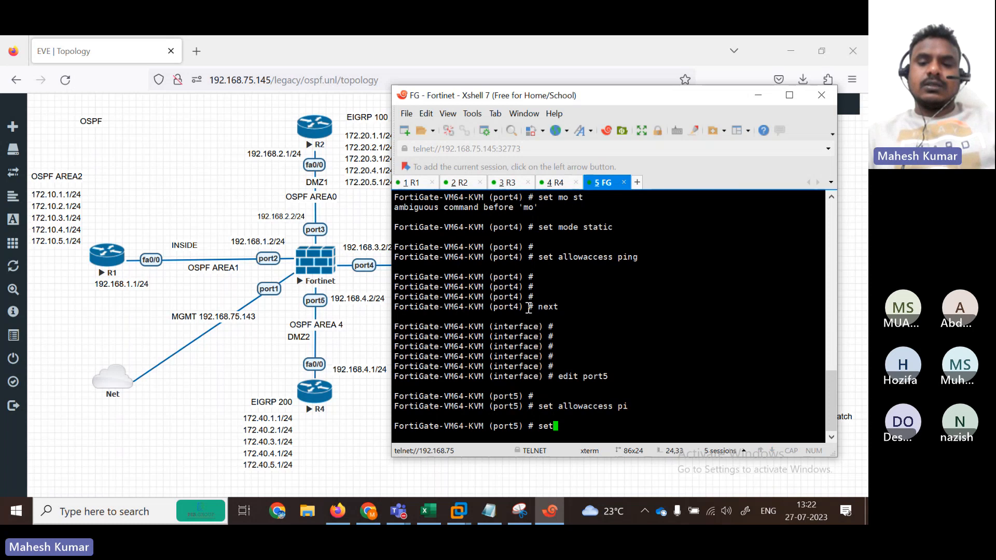
pyautogui.write(' m')
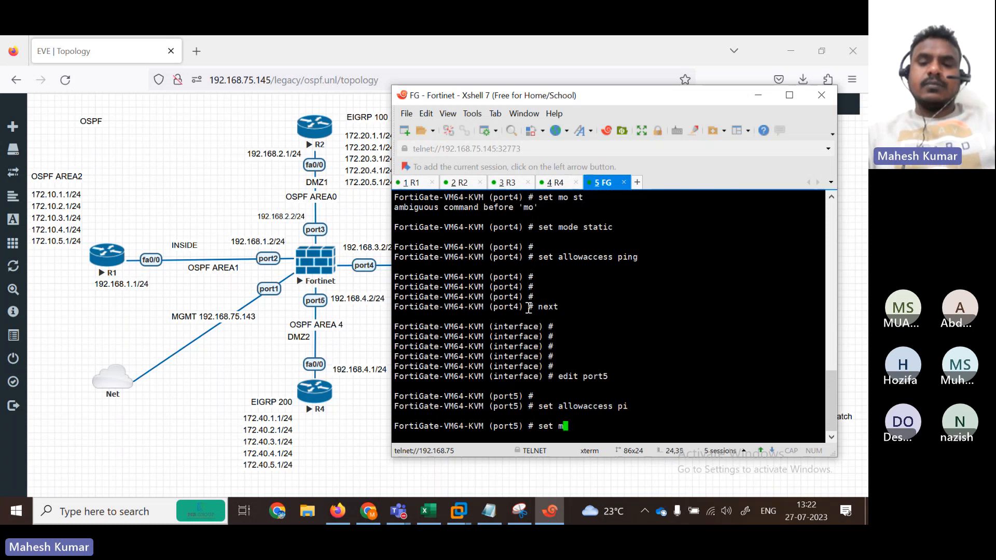
pyautogui.write('ode static')
pyautogui.press('Return')
pyautogui.press('Return')
pyautogui.press('Return')
# Set port5's IP address to 192.168.4.2/24 and end the system interface configuration
pyautogui.write('set ')
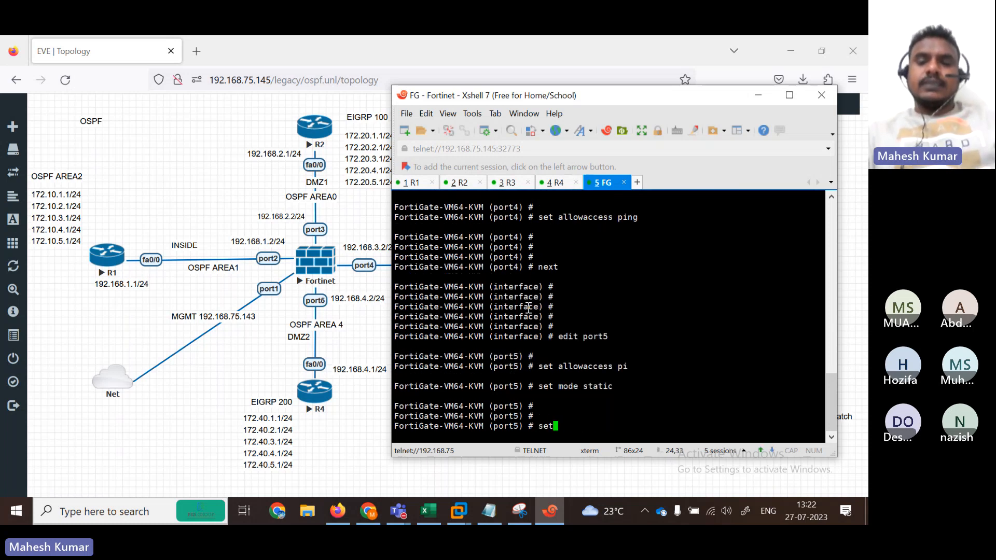
pyautogui.write('ip')
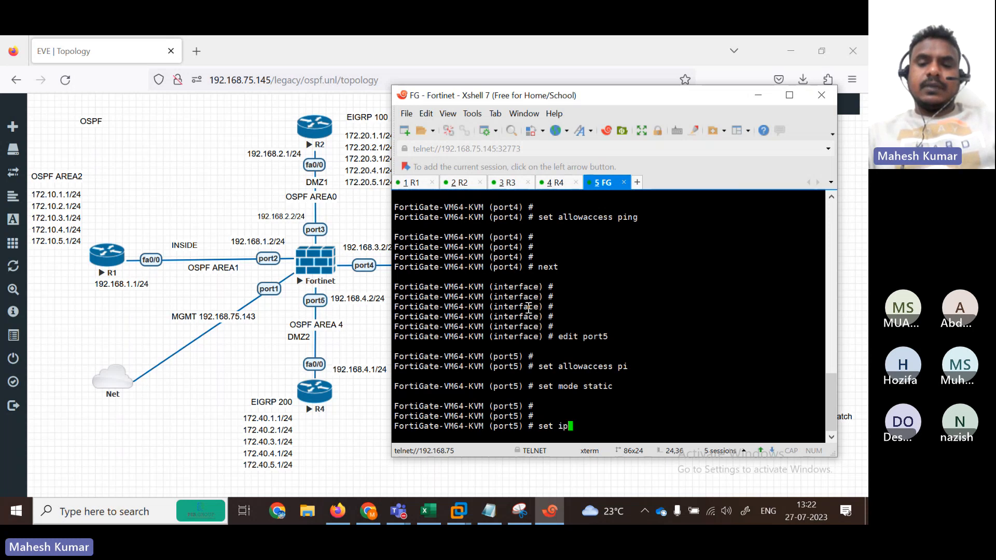
pyautogui.write(' 192.168.4./')
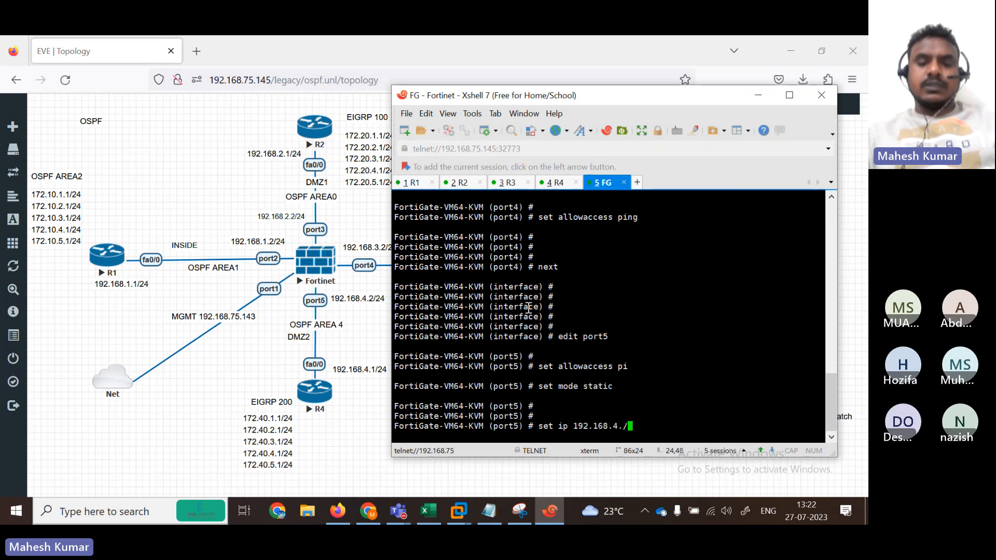
pyautogui.press('BackSpace')
pyautogui.write('2')
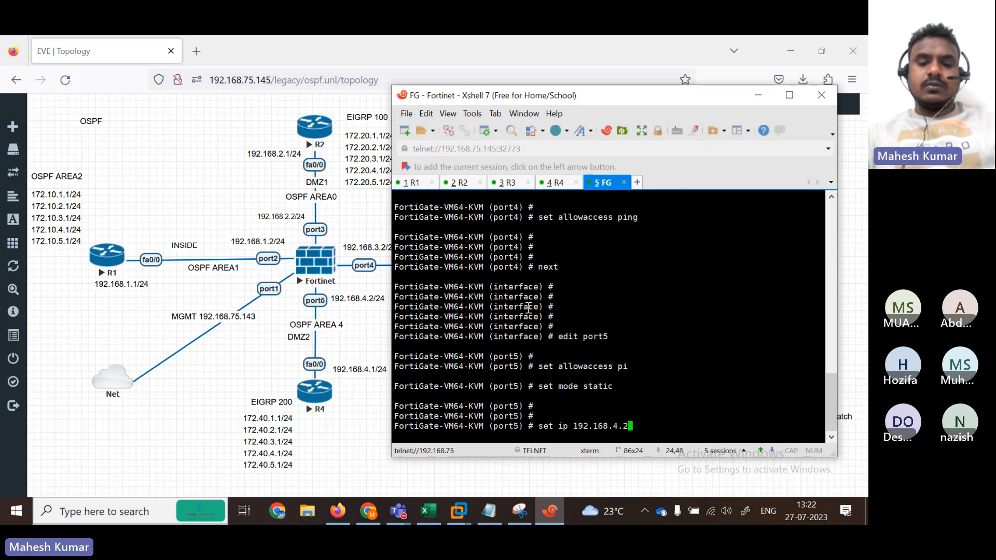
pyautogui.write('24')
pyautogui.press('Return')
pyautogui.press('Return')
pyautogui.press('Return')
pyautogui.write('end')
pyautogui.press('Return')
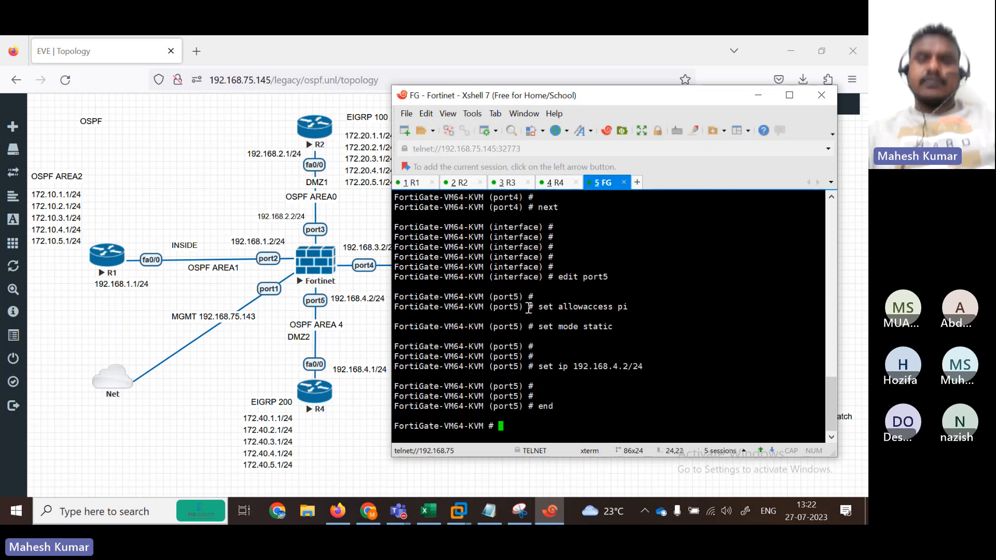
# List the FortiGate's interfaces with their modes and IP addresses using the inline help of show system interface
pyautogui.press('Return')
pyautogui.press('Return')
pyautogui.write('show system interface')
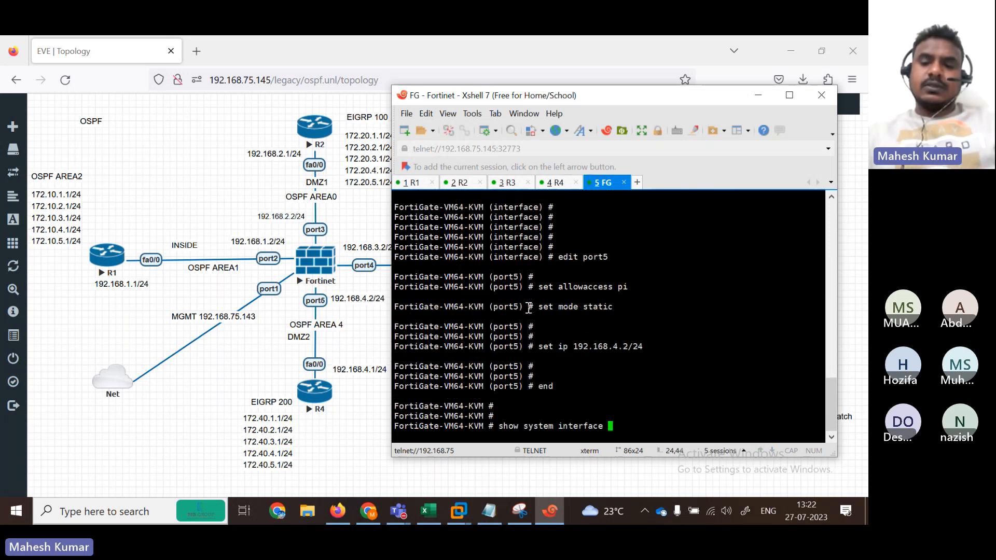
pyautogui.press('?')
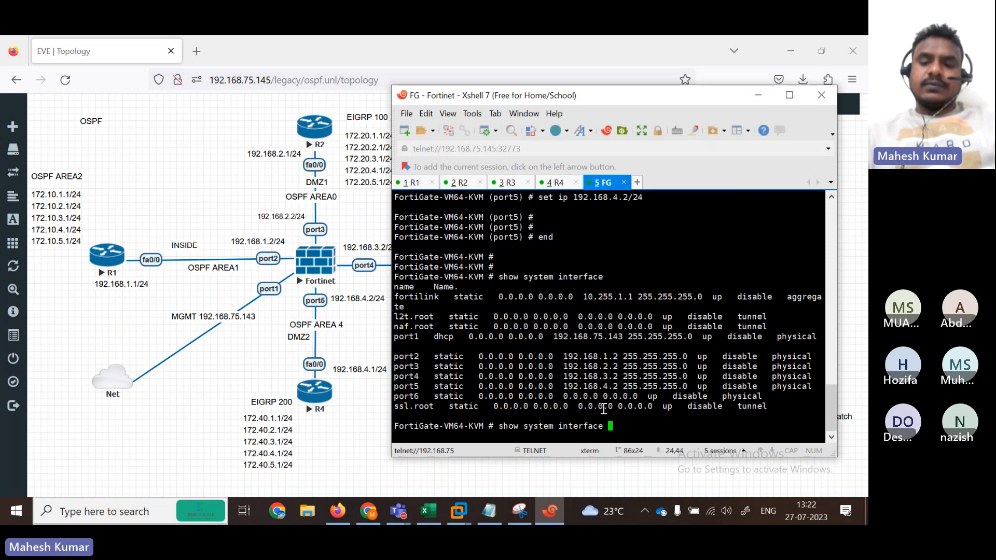
# Run show system interface and page through the output to check the settings of port2 through port5
pyautogui.hotkey('ctrl', 'a')
pyautogui.press('Return')
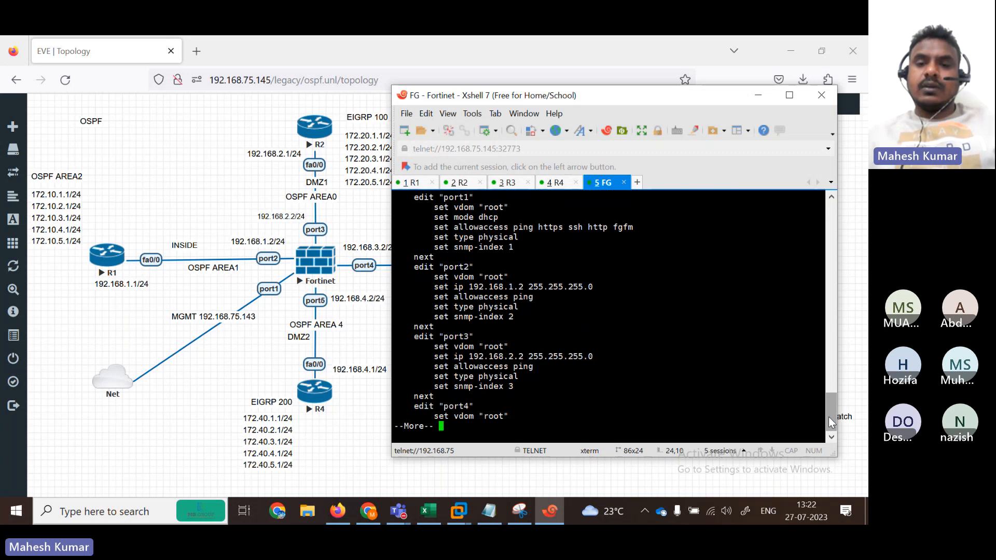
pyautogui.scroll(4, 826, 407)
pyautogui.scroll(-4, 823, 400)
pyautogui.press('space')
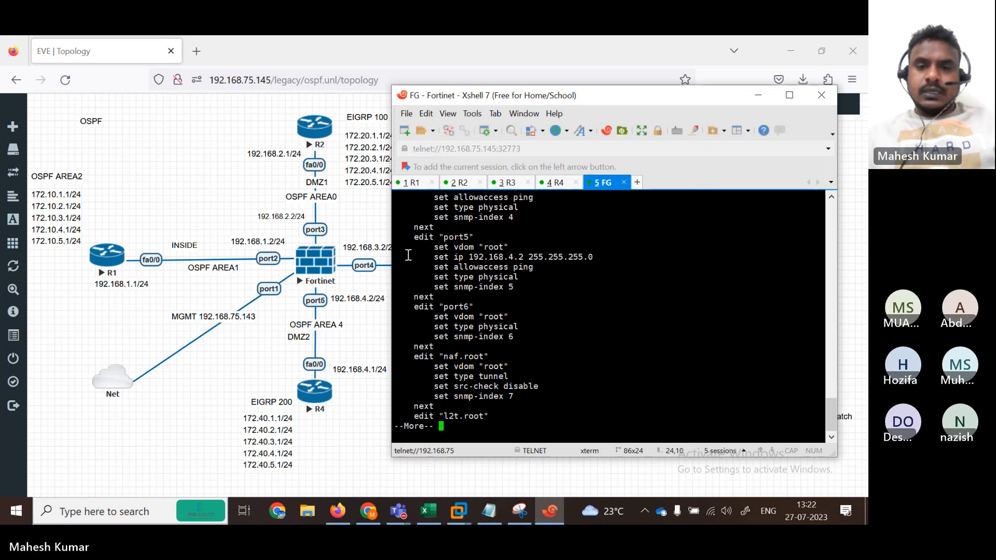
# Page through the remaining interface configuration, list the interfaces with the inline help of show system interface, and highlight port1's IP address
pyautogui.moveTo(409, 255); pyautogui.dragTo(549, 280)
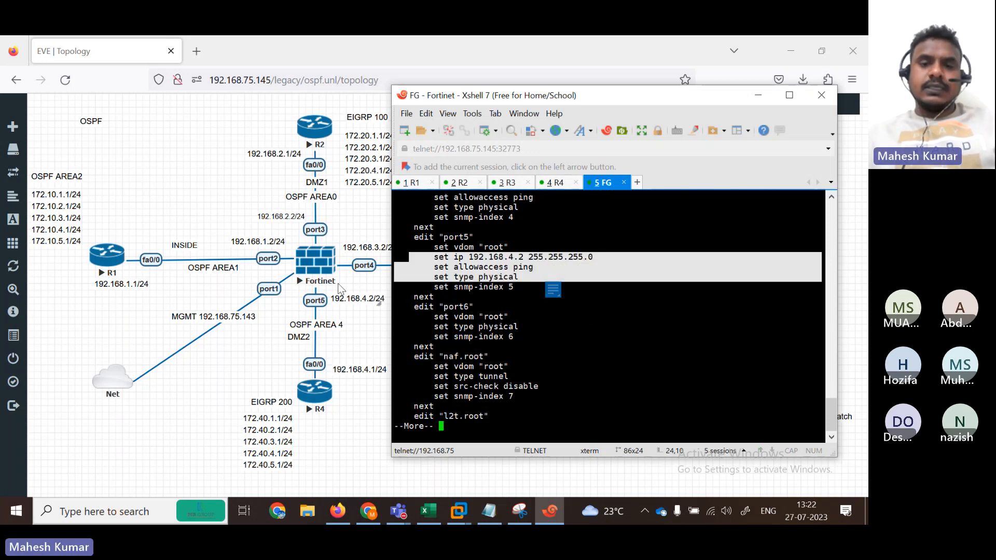
pyautogui.click(549, 436)
pyautogui.press('space')
pyautogui.write('show system interface ')
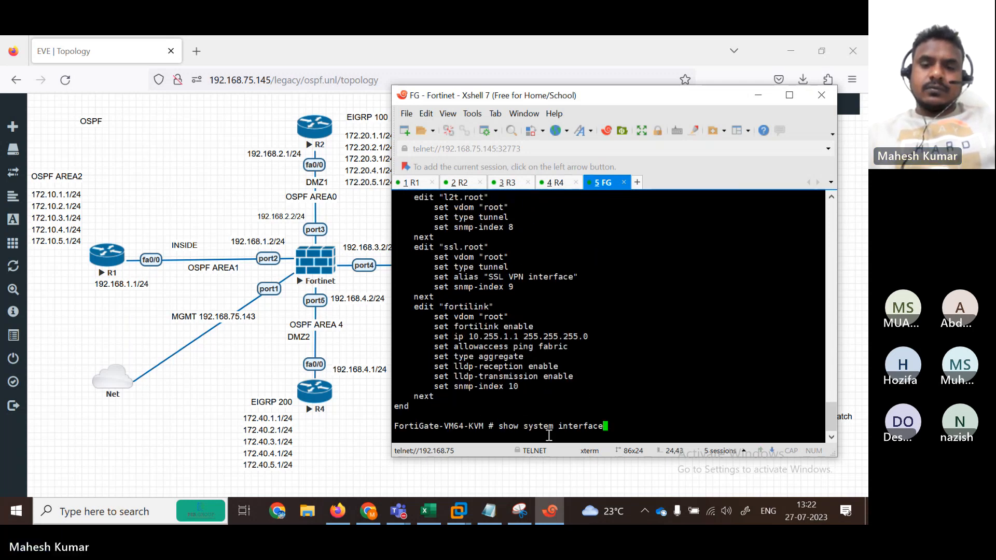
pyautogui.write('?')
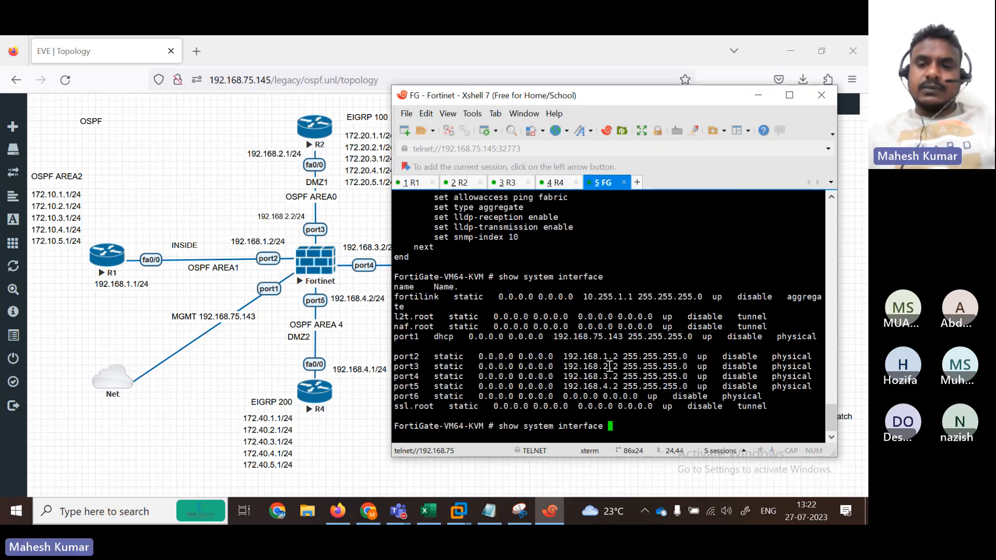
pyautogui.moveTo(622, 338); pyautogui.dragTo(555, 336)
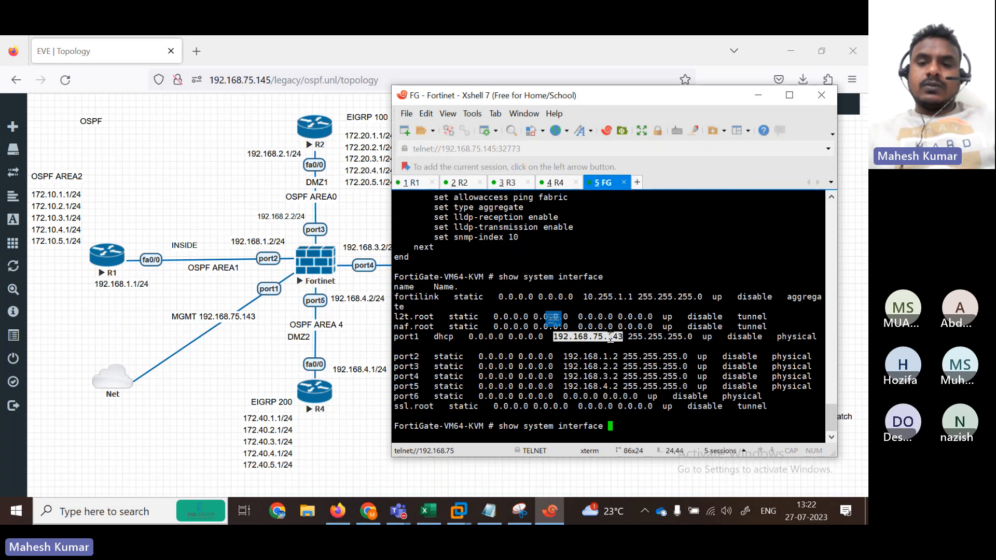
# Open the FortiGate web interface at 192.168.75.143 in a new browser tab
pyautogui.click(197, 51)
pyautogui.write('192.168.75.128/')
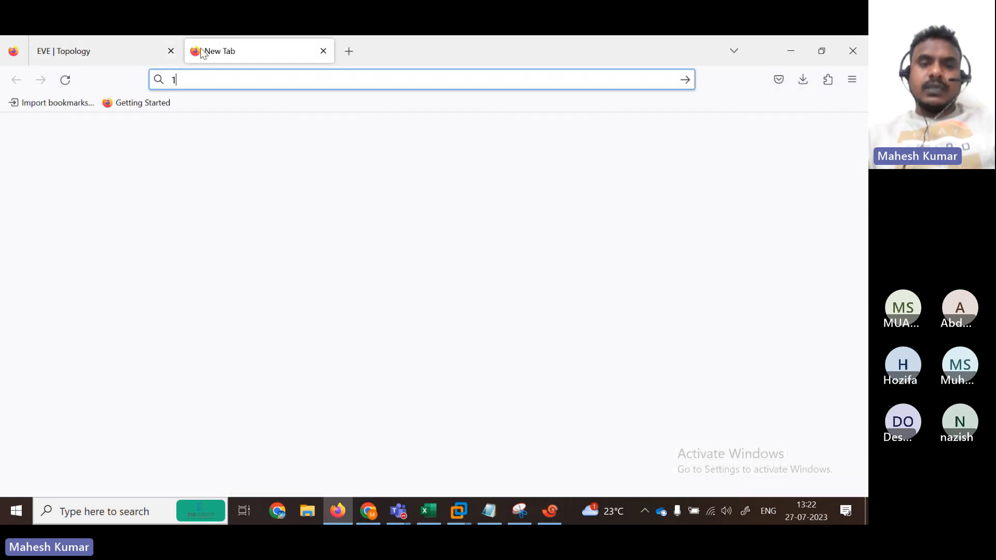
pyautogui.press('BackSpace')
pyautogui.press('BackSpace')
pyautogui.press('BackSpace')
pyautogui.press('BackSpace')
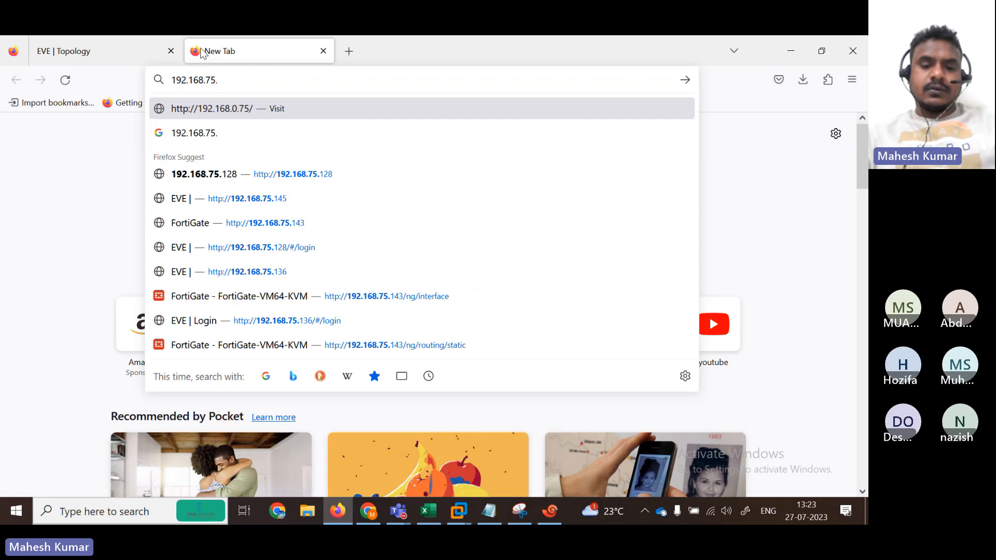
pyautogui.write('143/')
pyautogui.press('Return')
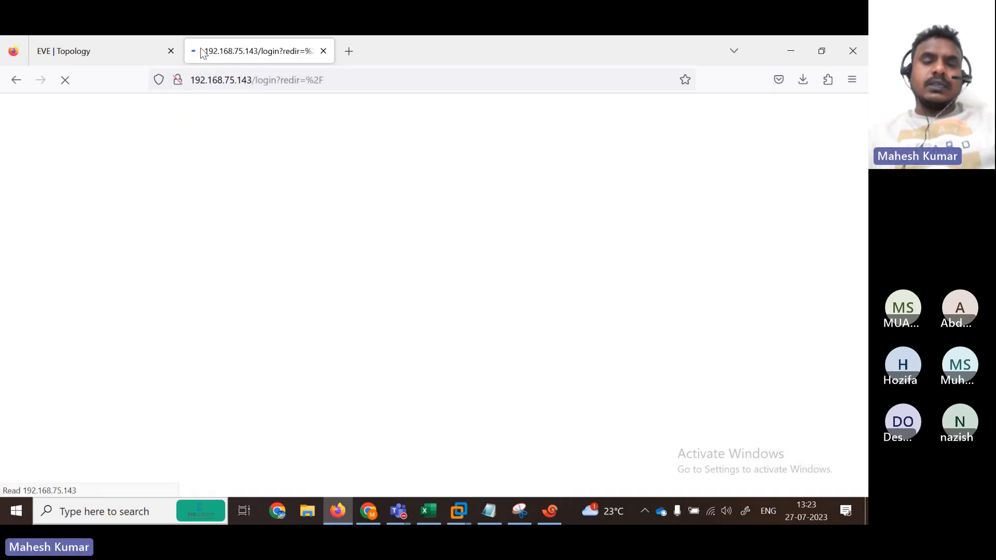
# Log in to the FortiGate as admin, entering the account password
pyautogui.write('admin')
pyautogui.press('Tab')
pyautogui.write('a')
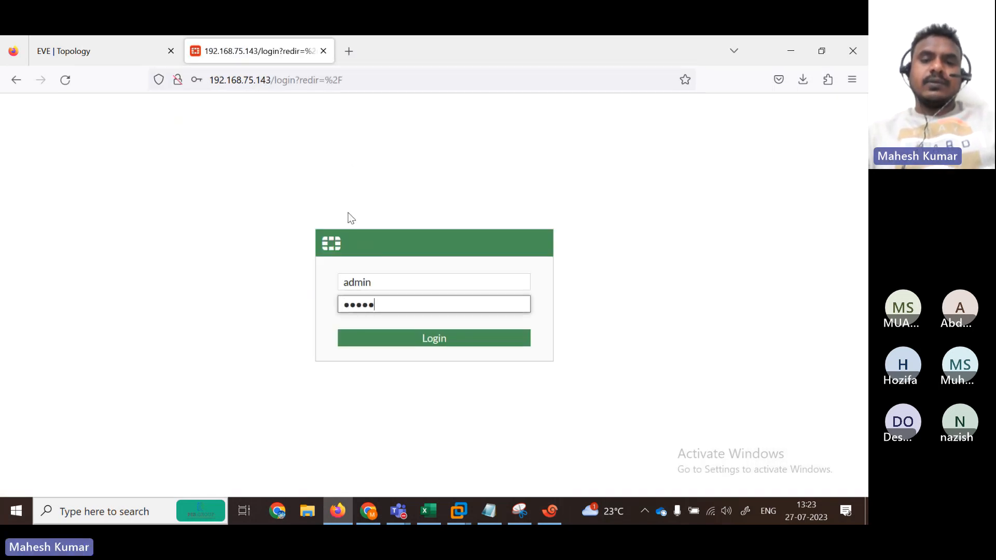
pyautogui.write('dmin')
pyautogui.press('Return')
# Postpone the FortiGate setup and dismiss the FortiOS 7.0.0 overview
pyautogui.click(371, 250)
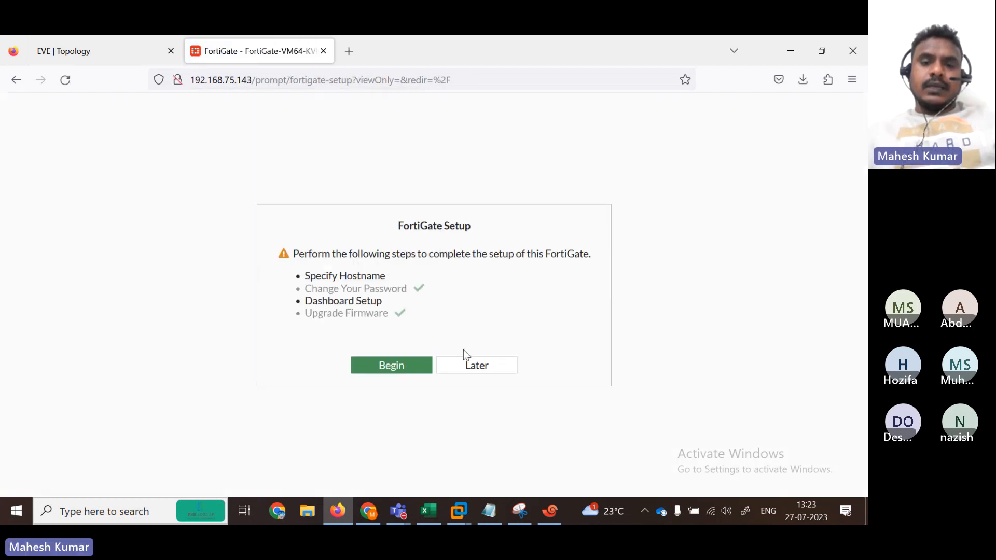
pyautogui.click(467, 363)
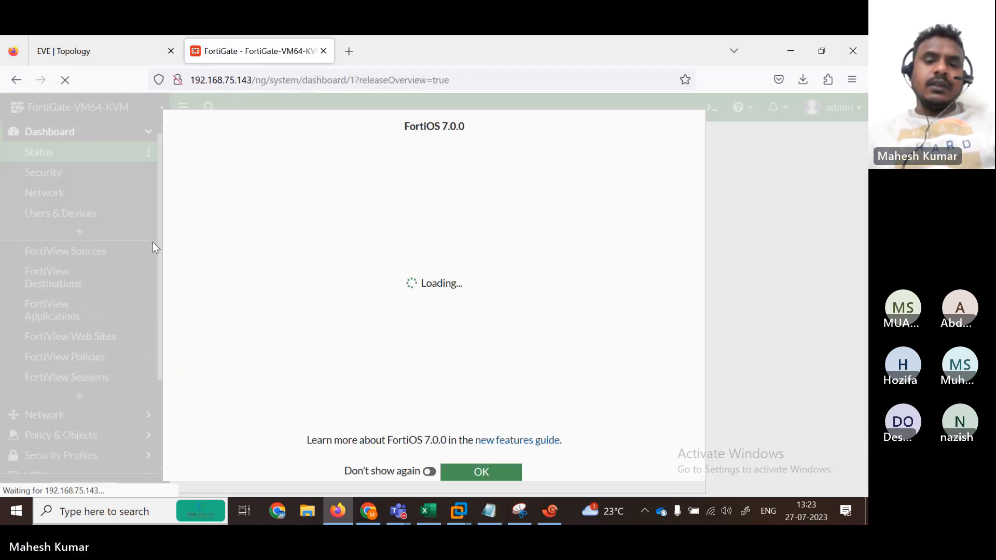
pyautogui.click(480, 473)
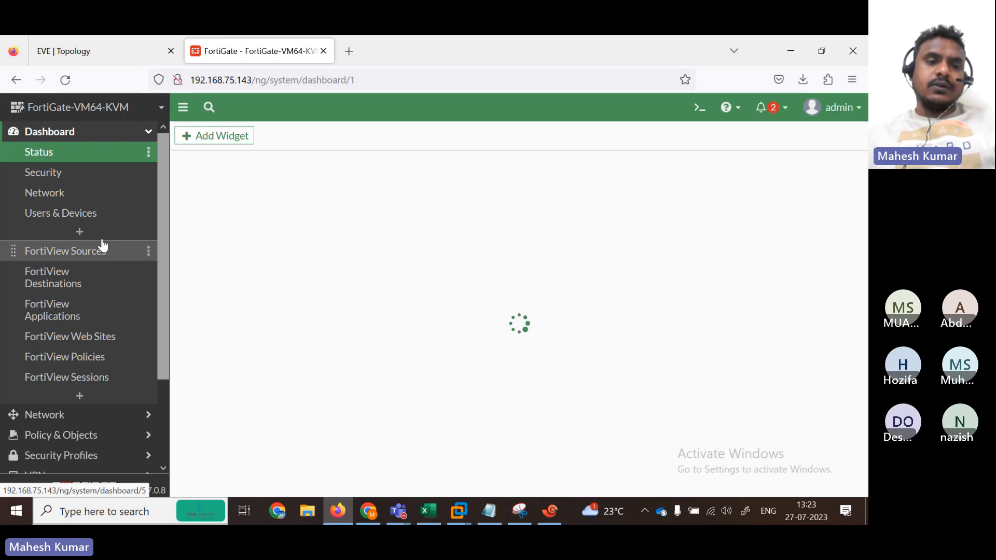
# Set port1's addressing mode to Manual in the network interfaces, accept the change, and review the addresses of the other ports
pyautogui.moveTo(163, 317); pyautogui.dragTo(162, 442)
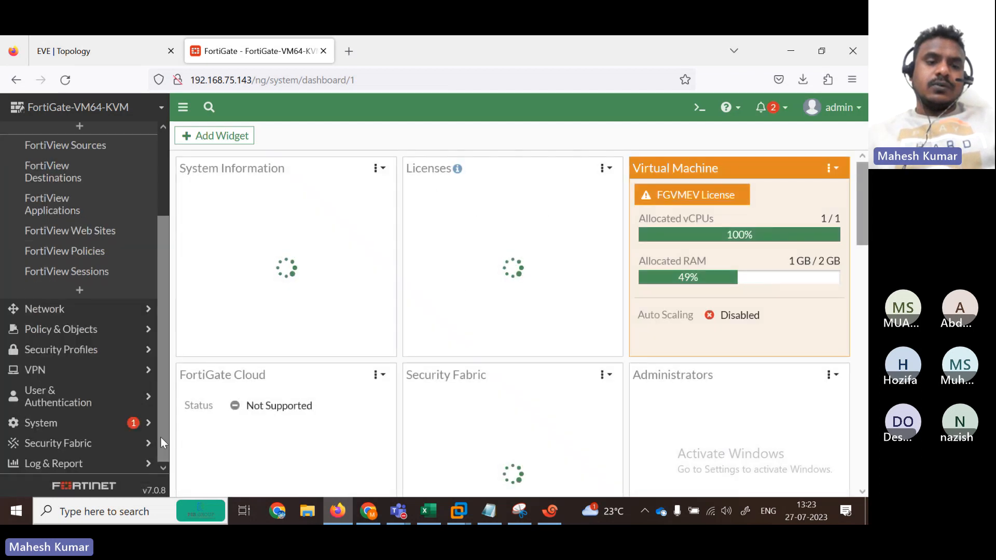
pyautogui.click(45, 309)
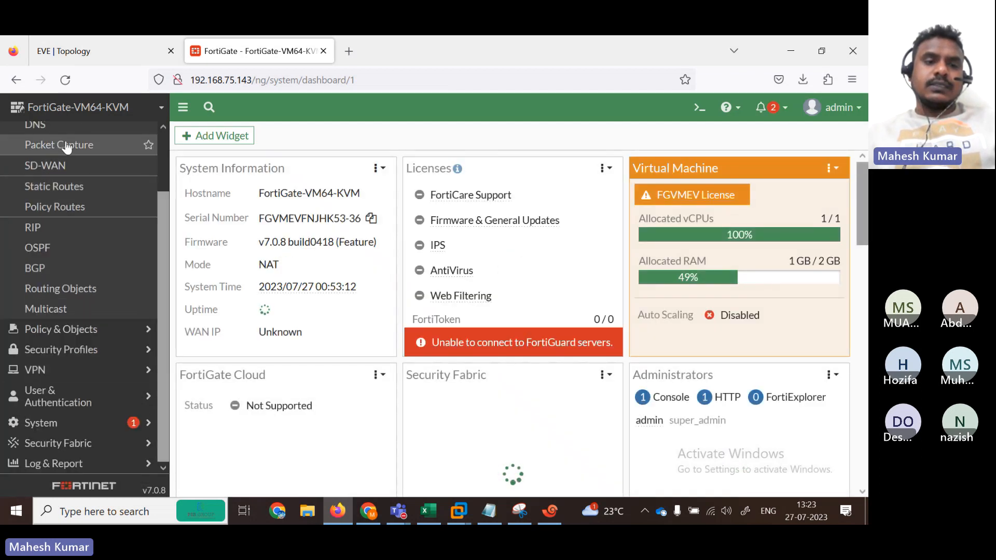
pyautogui.moveTo(163, 255); pyautogui.dragTo(160, 192)
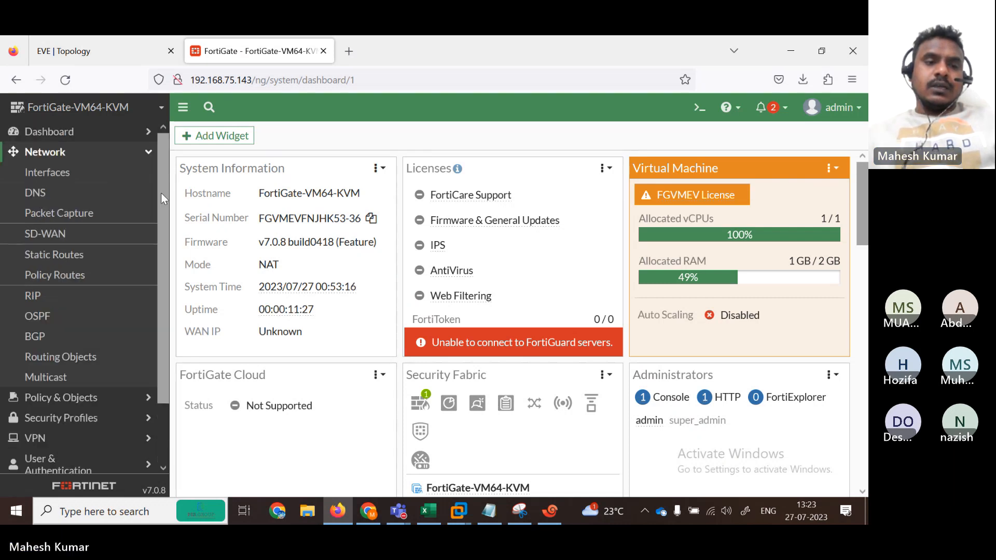
pyautogui.click(77, 179)
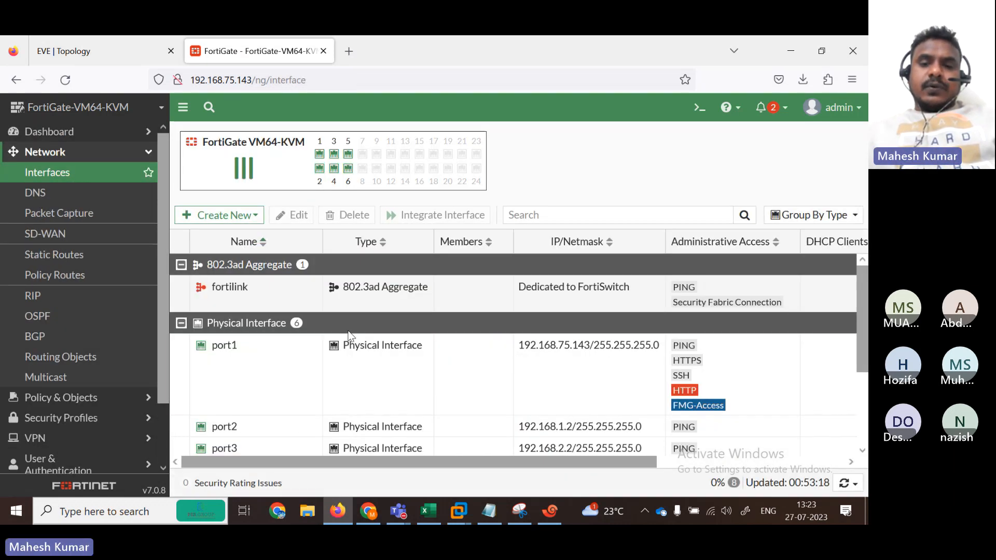
pyautogui.doubleClick(262, 367)
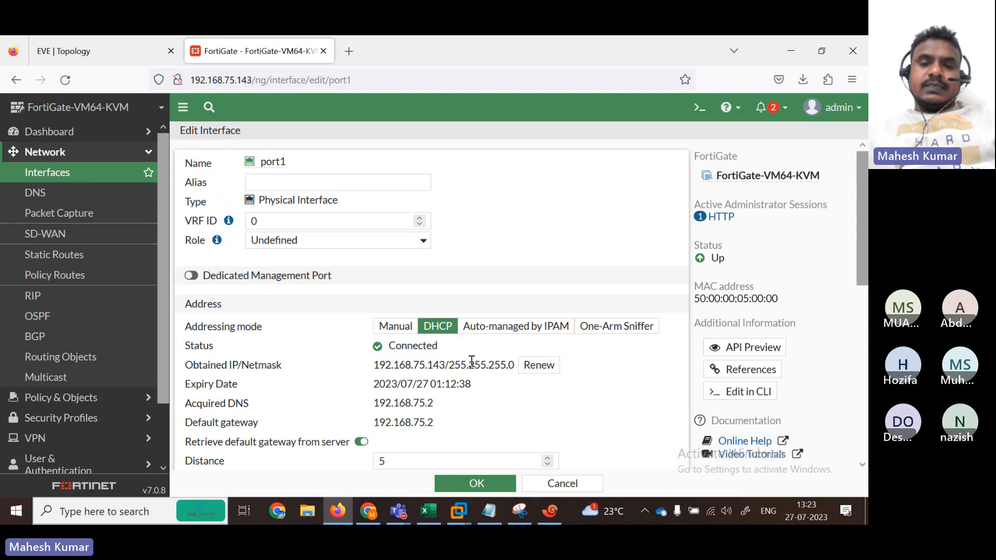
pyautogui.click(395, 326)
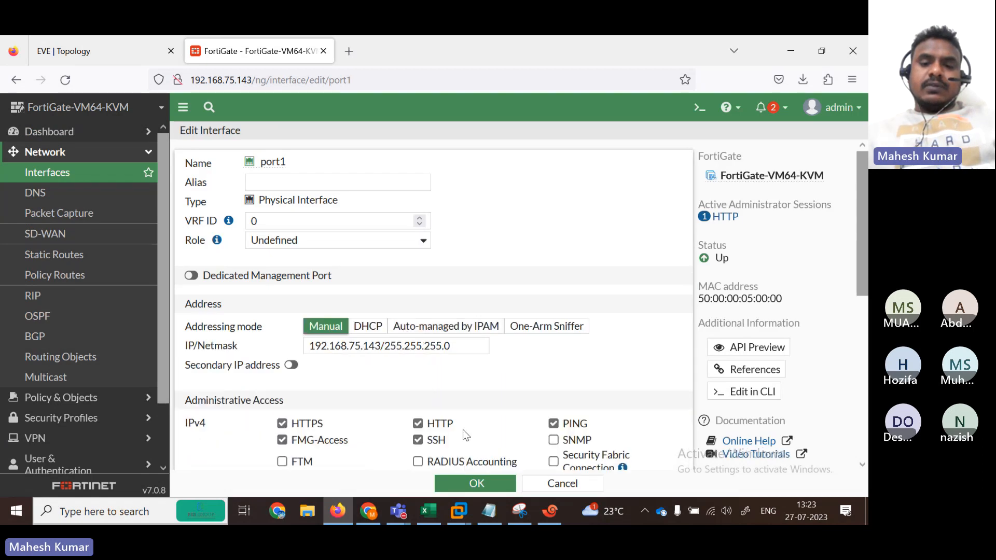
pyautogui.click(475, 484)
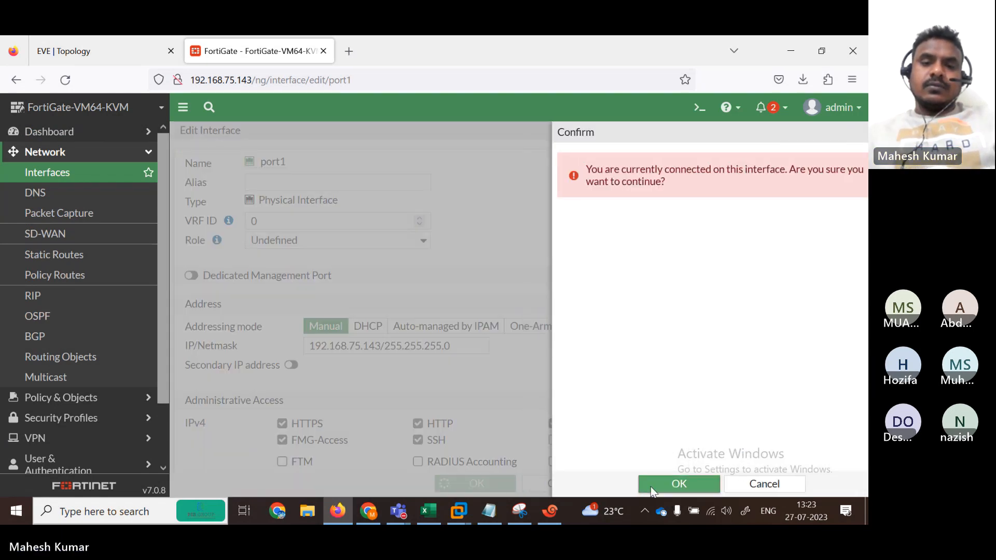
pyautogui.click(650, 486)
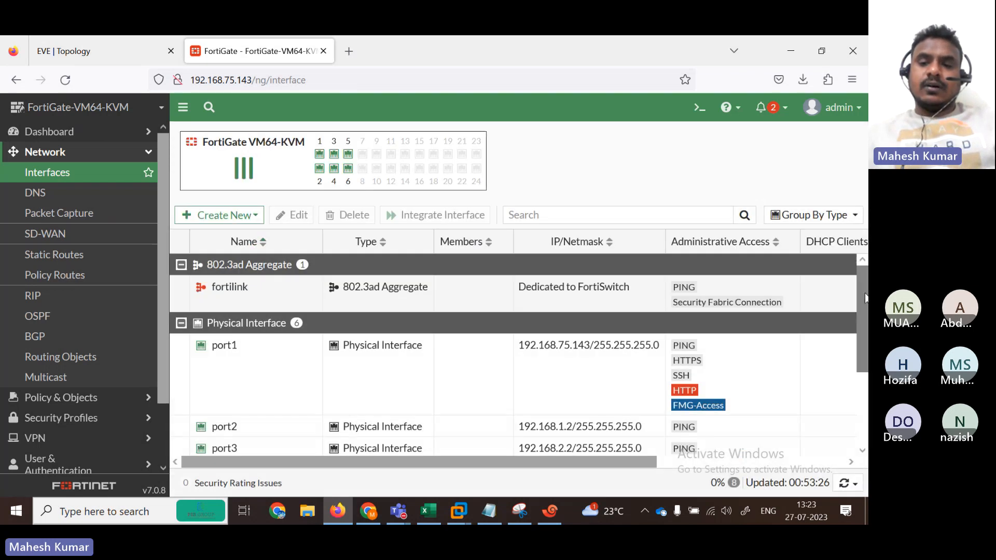
pyautogui.scroll(-3, 863, 312)
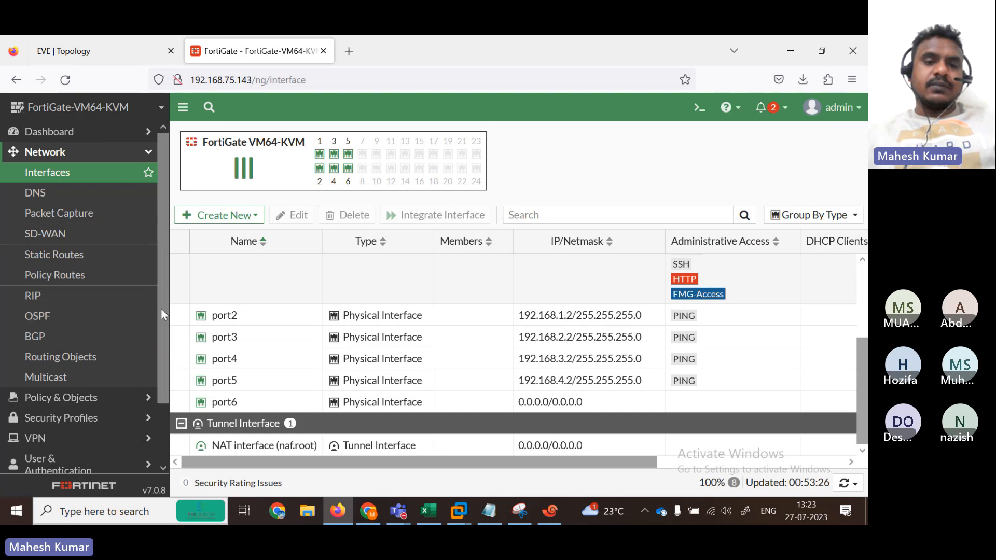
# Switch to the OSPF notes in Notepad and copy R1's OSPF configuration block
pyautogui.click(95, 51)
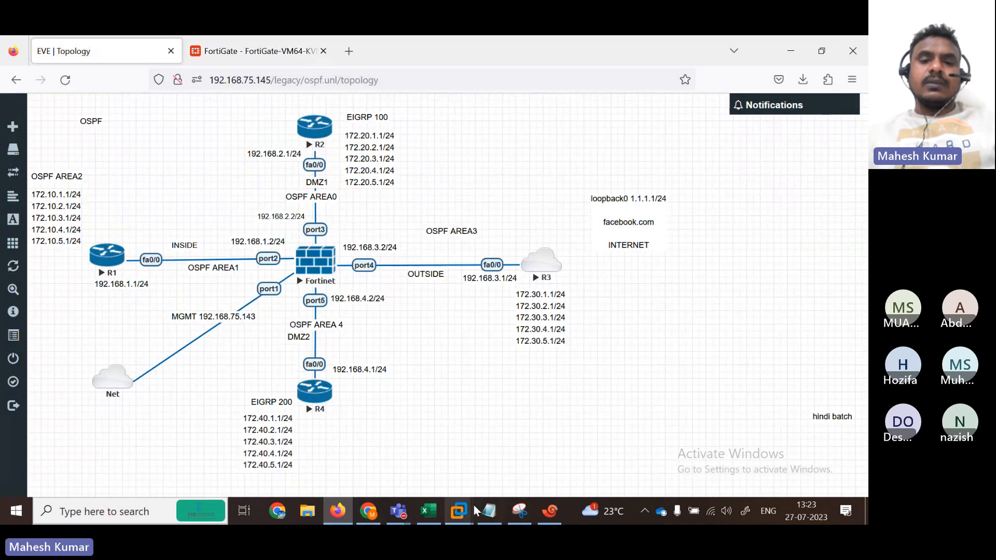
pyautogui.click(488, 511)
pyautogui.moveTo(3, 319); pyautogui.dragTo(154, 387)
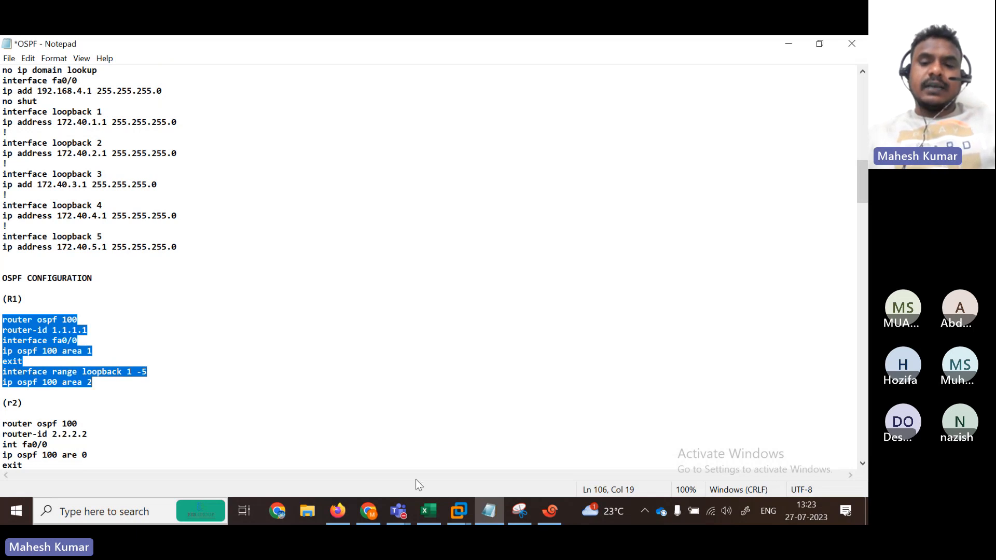
# Switch to R1's console session in Xshell and bring up a clear privileged prompt
pyautogui.click(541, 520)
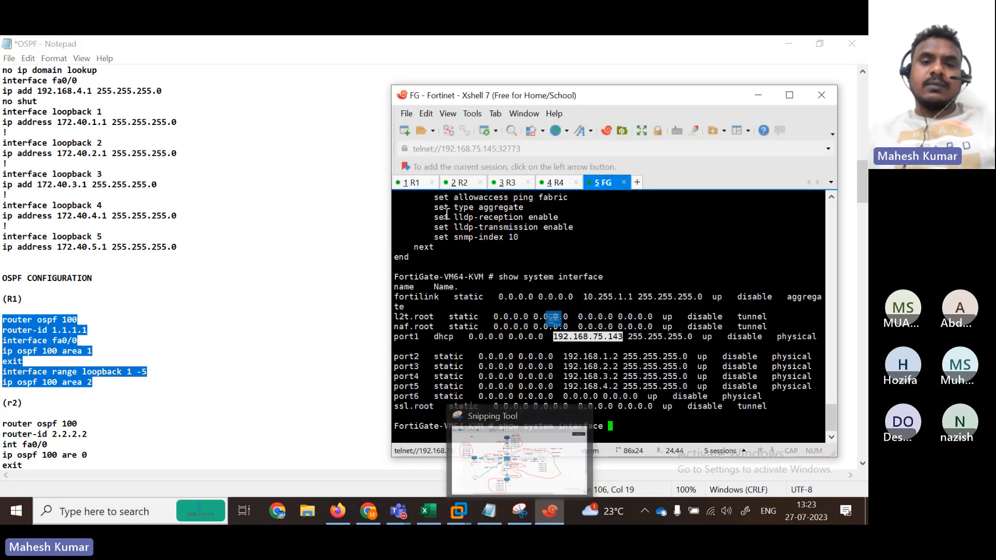
pyautogui.click(414, 183)
pyautogui.press('Return')
pyautogui.press('Return')
pyautogui.press('Return')
pyautogui.press('Return')
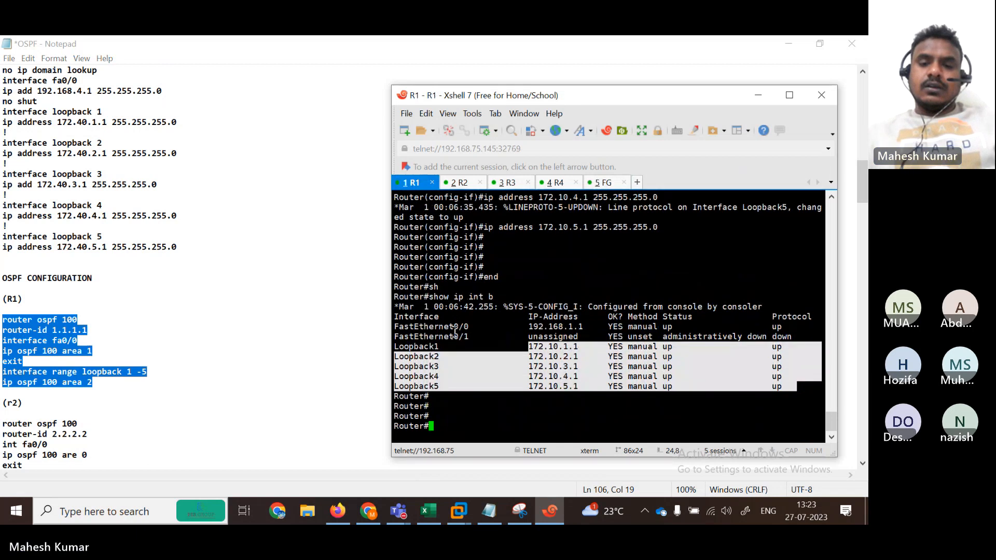
pyautogui.press('Return')
pyautogui.press('Return')
pyautogui.press('Return')
pyautogui.press('Return')
pyautogui.press('Return')
pyautogui.press('Return')
pyautogui.press('Return')
pyautogui.press('Return')
pyautogui.press('Return')
pyautogui.press('Return')
pyautogui.press('Return')
pyautogui.press('Return')
pyautogui.press('Return')
pyautogui.press('Return')
pyautogui.press('Return')
pyautogui.press('Return')
pyautogui.press('Return')
pyautogui.press('Return')
pyautogui.press('Return')
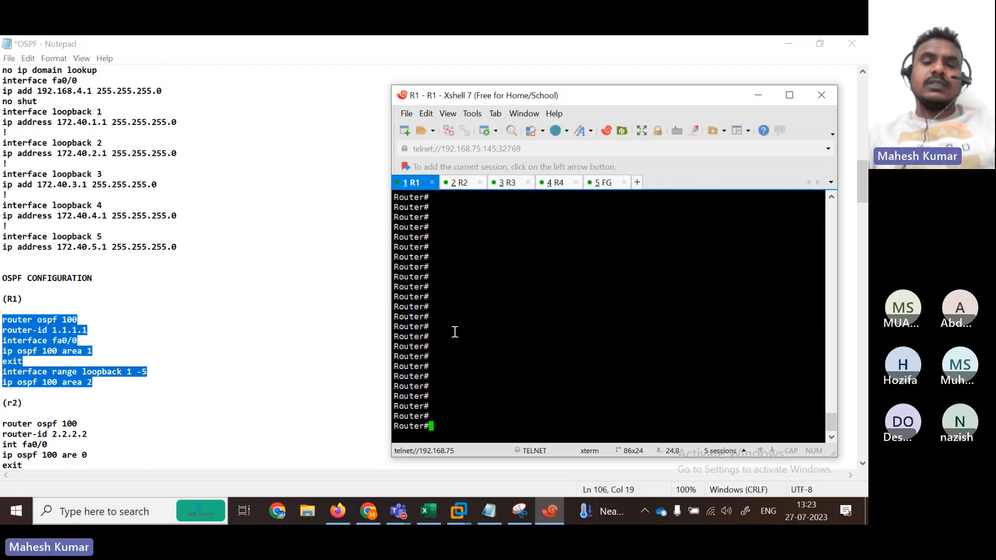
# Enter R1's configuration mode and paste the OSPF 100 commands: router ID 1.1.1.1, fa0/0 in area 1, loopbacks 1-5 in area 2
pyautogui.write('conf')
pyautogui.press('Tab')
pyautogui.write('ter')
pyautogui.press('Tab')
pyautogui.press('Return')
pyautogui.press('Return')
pyautogui.press('Return')
pyautogui.press('Return')
pyautogui.press('Return')
pyautogui.press('Return')
pyautogui.press('Return')
pyautogui.press('Return')
pyautogui.press('Return')
pyautogui.press('Return')
pyautogui.press('Return')
pyautogui.press('Return')
pyautogui.press('Return')
pyautogui.press('Return')
pyautogui.press('Return')
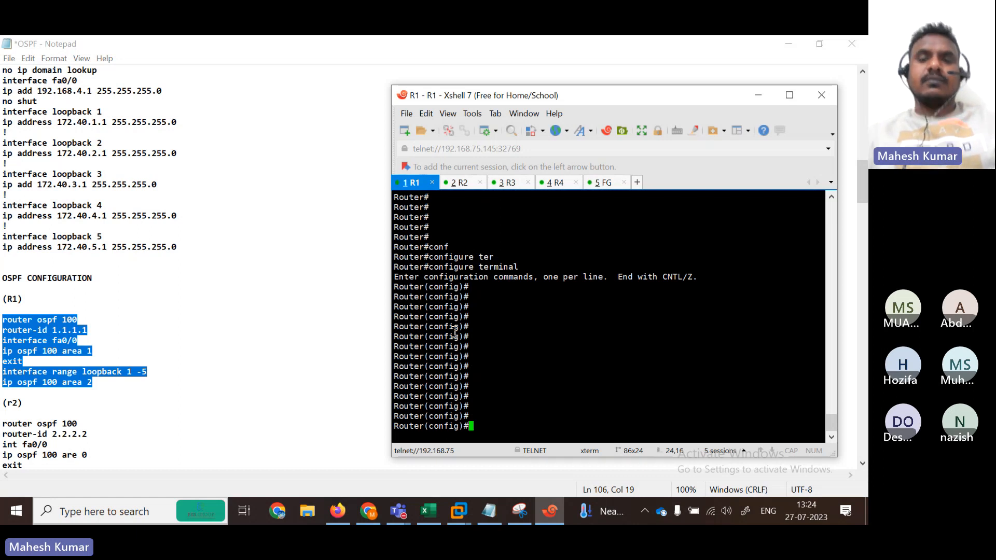
pyautogui.rightClick(503, 360)
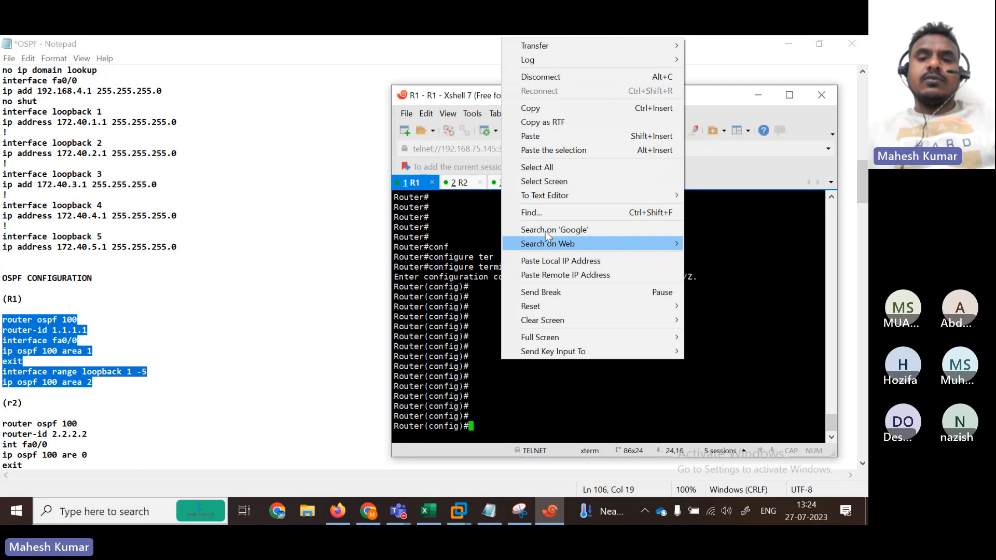
pyautogui.click(532, 137)
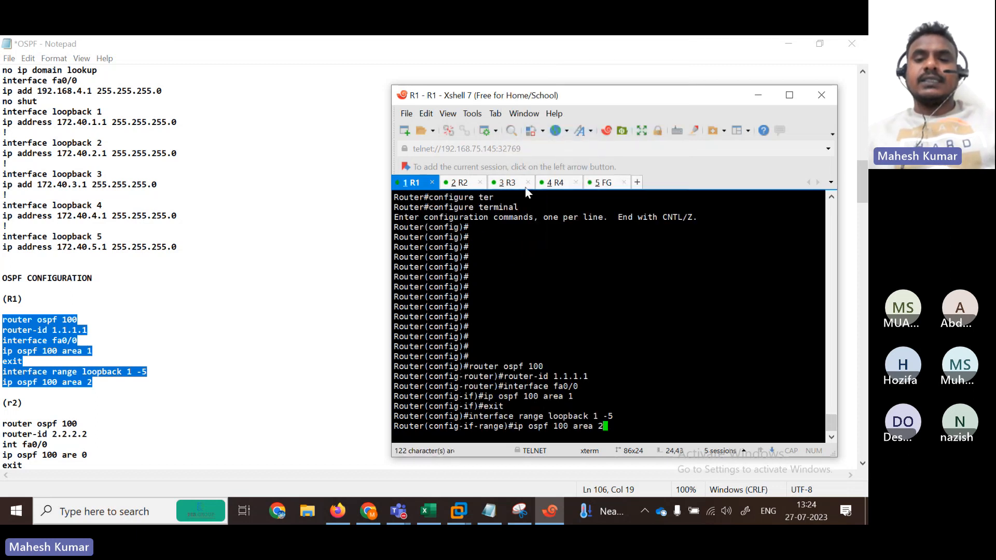
# Examine R1's pasted OSPF process, router ID and fa0/0 area commands against the EVE topology
pyautogui.moveTo(473, 366); pyautogui.dragTo(500, 363)
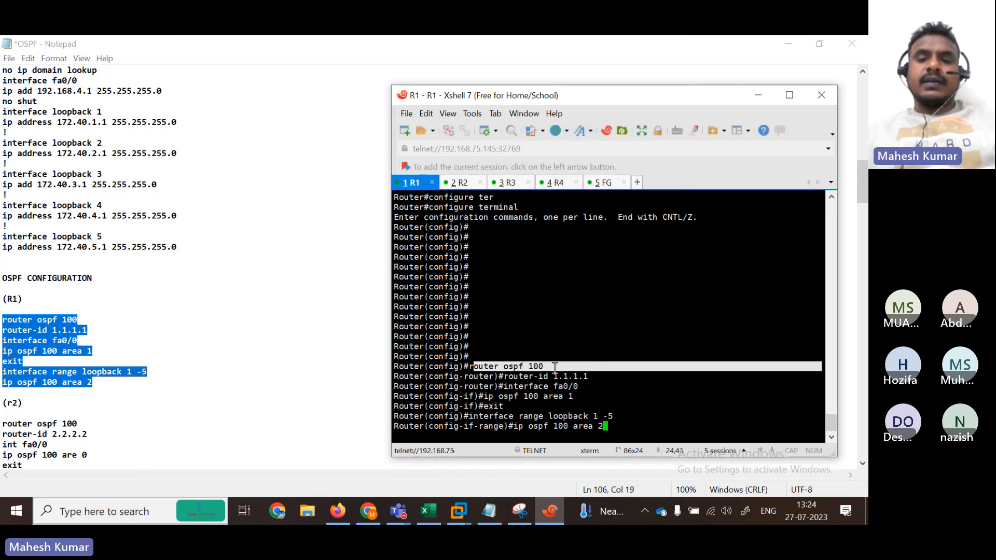
pyautogui.click(296, 165)
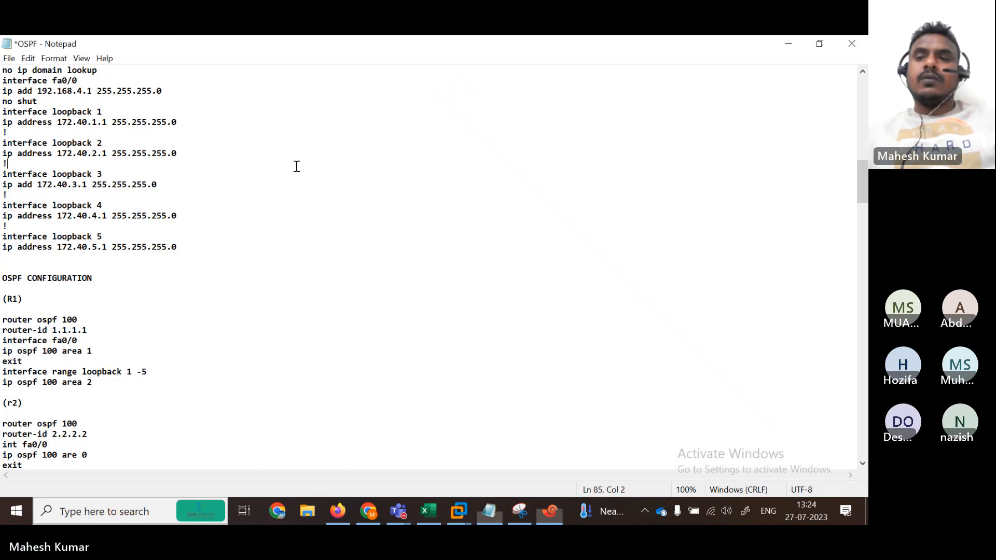
pyautogui.click(784, 43)
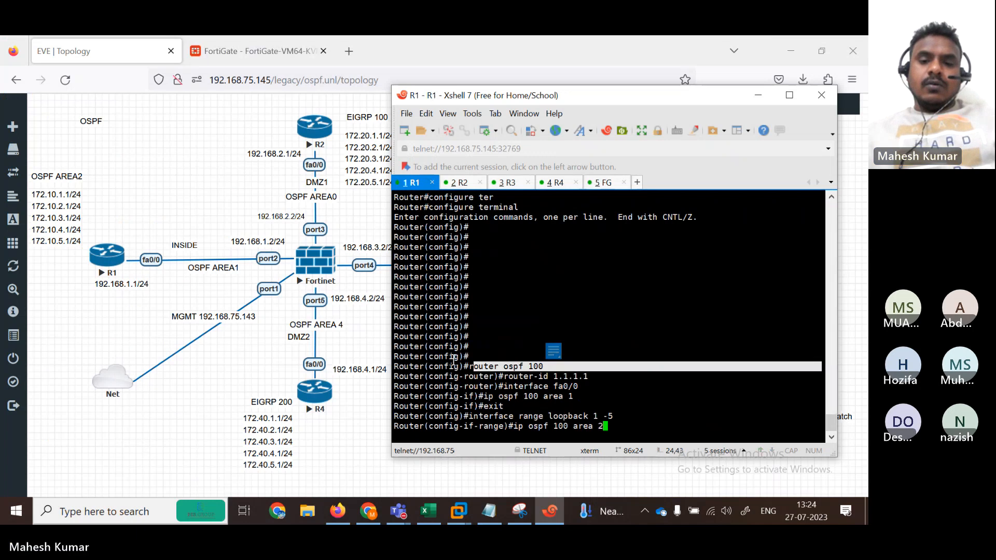
pyautogui.moveTo(497, 376); pyautogui.dragTo(595, 378)
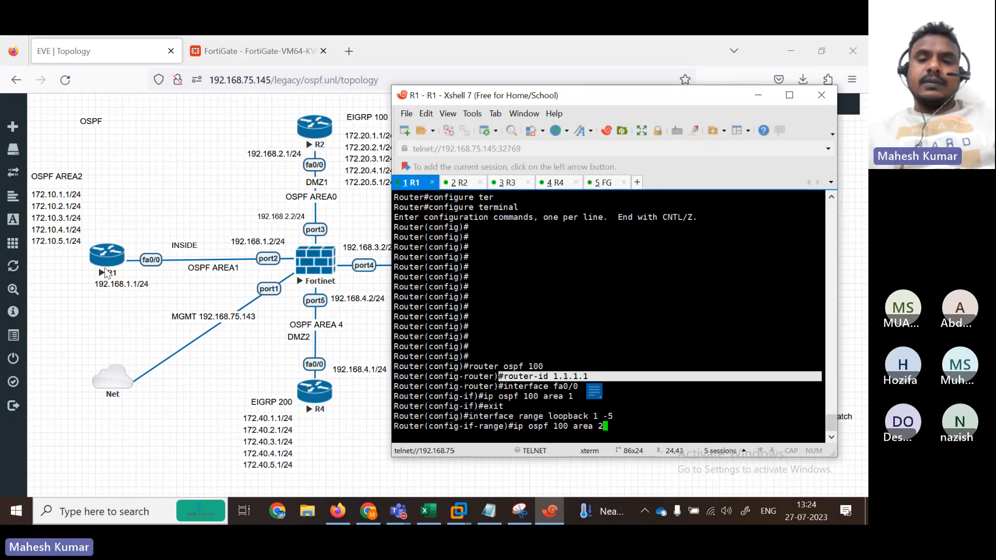
pyautogui.moveTo(499, 388); pyautogui.dragTo(583, 387)
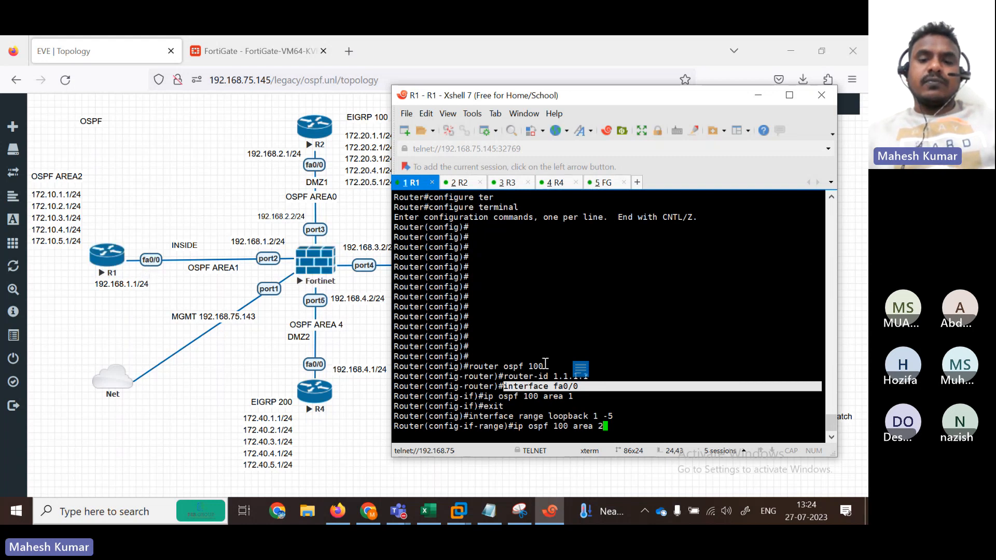
pyautogui.moveTo(554, 368); pyautogui.dragTo(476, 368)
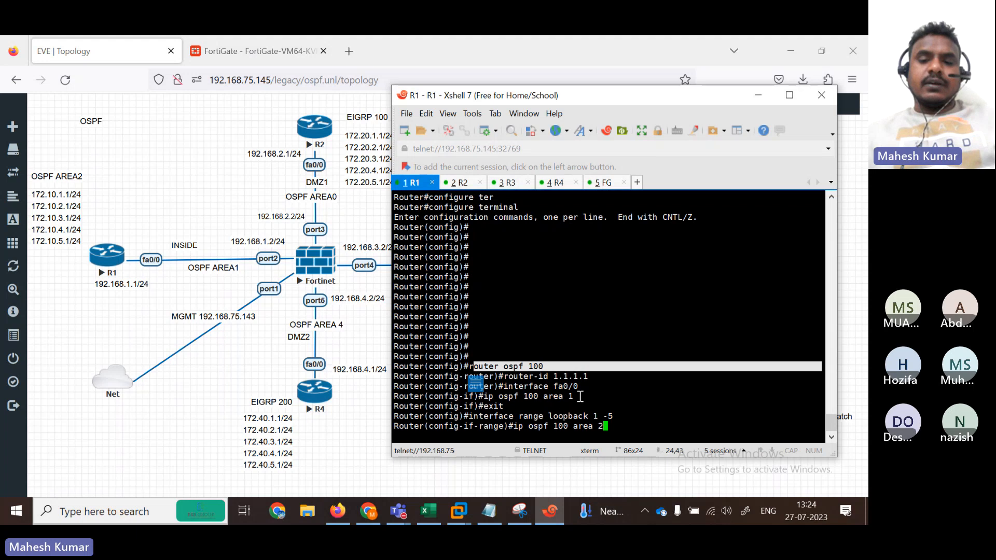
pyautogui.moveTo(587, 395); pyautogui.dragTo(460, 368)
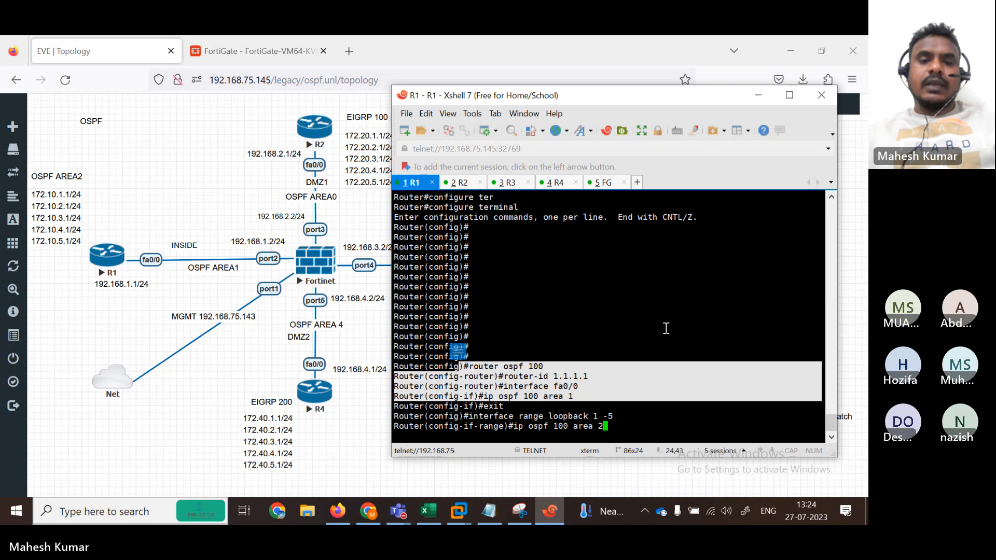
pyautogui.click(194, 218)
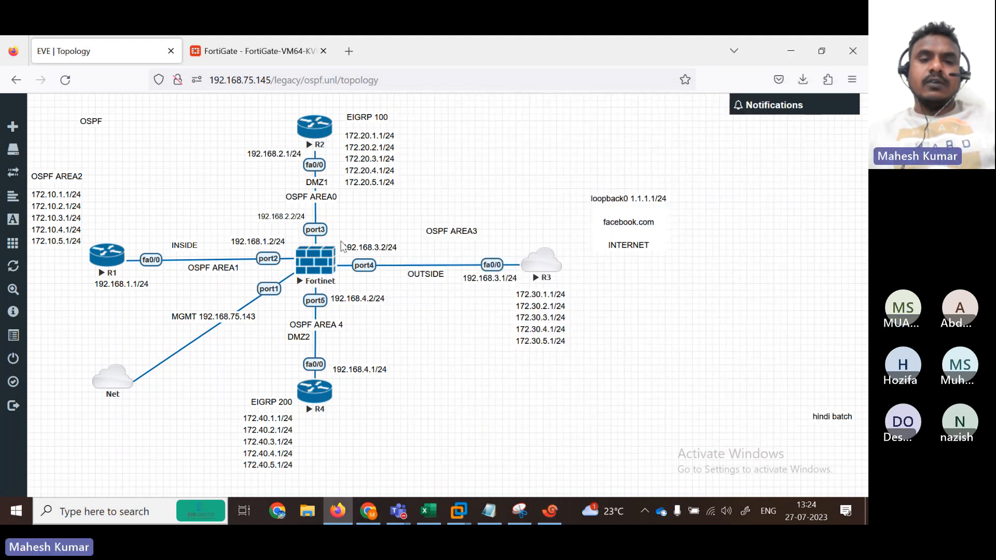
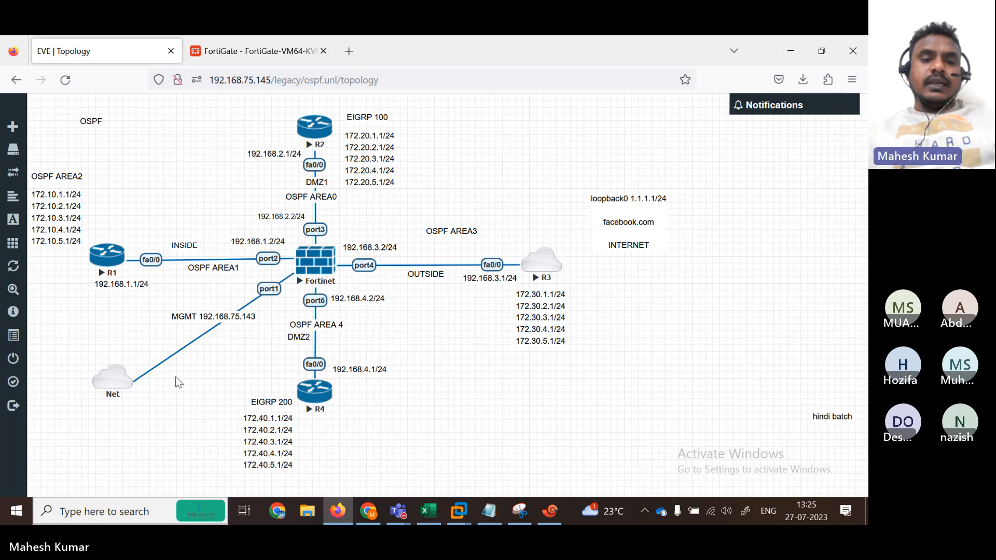
# Return to R1's console in Xshell, review the loopback 1-5 range commands and run the pending OSPF 100 area 2 assignment
pyautogui.moveTo(107, 380)
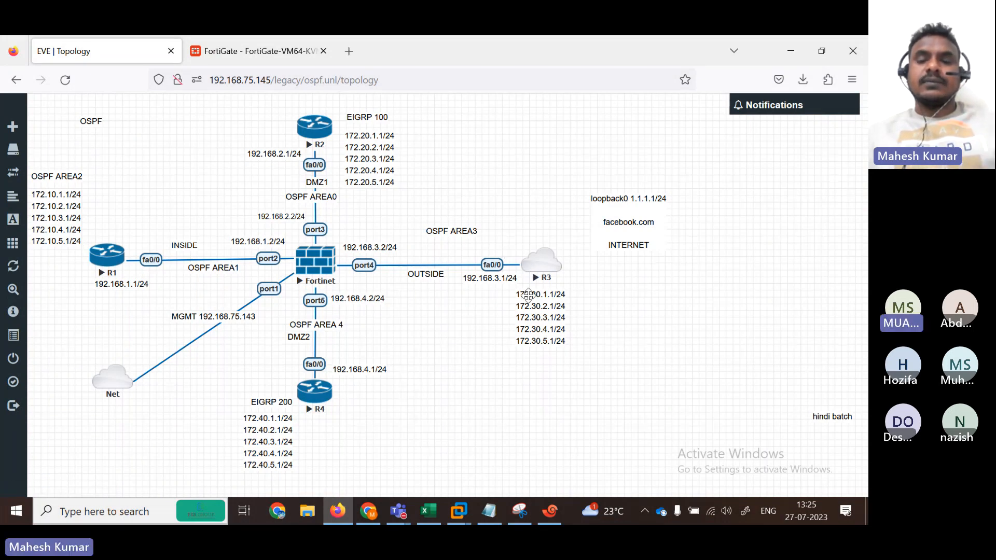
pyautogui.click(550, 511)
pyautogui.click(578, 395)
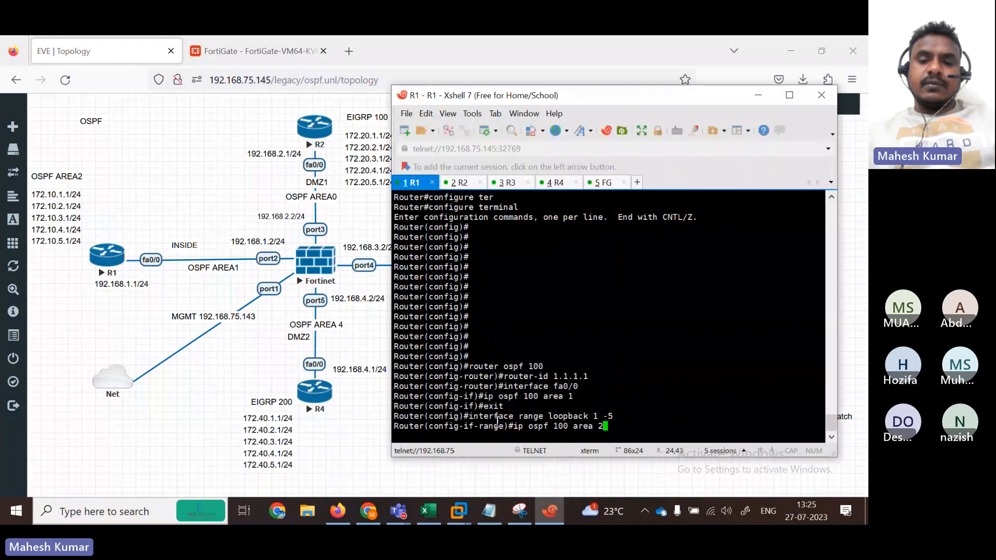
pyautogui.moveTo(464, 417); pyautogui.dragTo(614, 416)
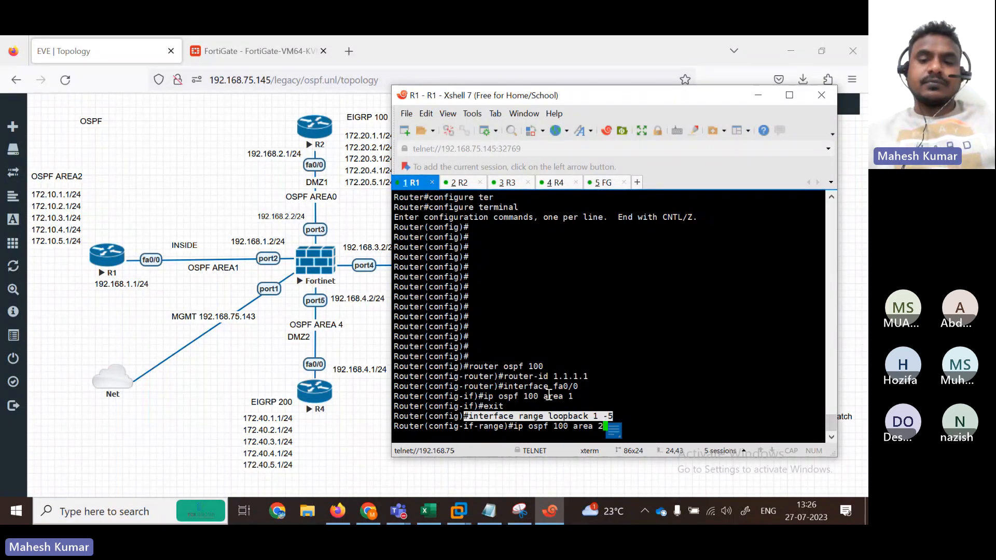
pyautogui.click(565, 423)
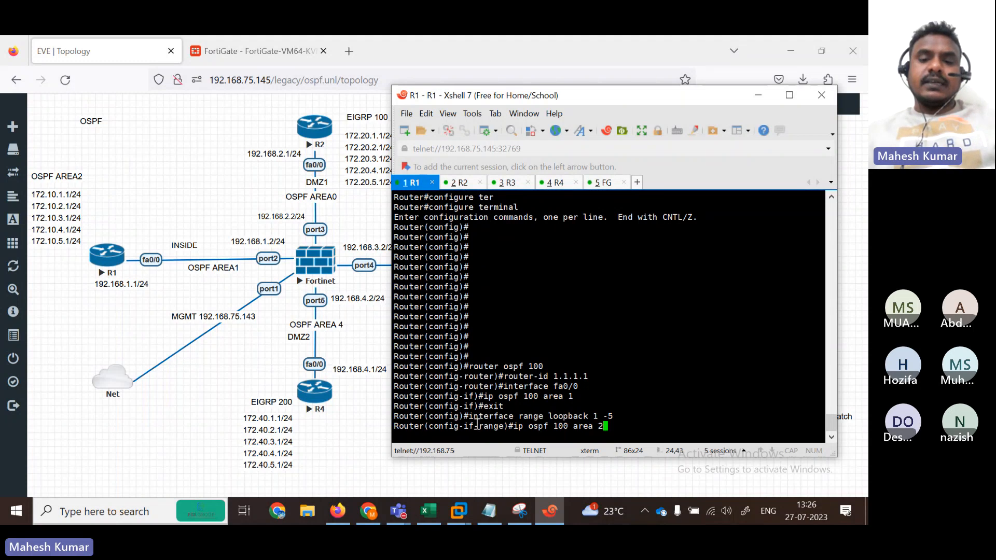
pyautogui.moveTo(475, 418); pyautogui.dragTo(821, 419)
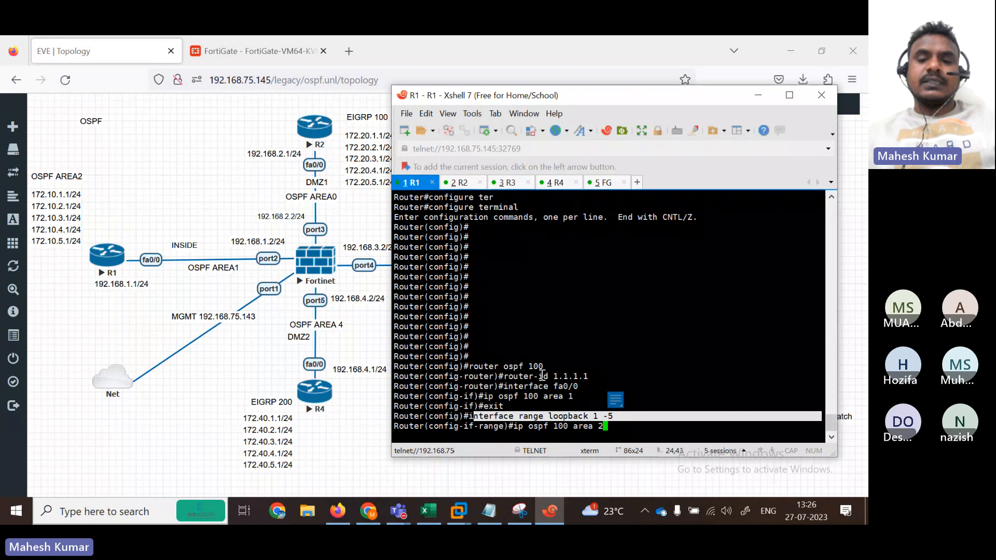
pyautogui.moveTo(514, 427); pyautogui.dragTo(613, 410)
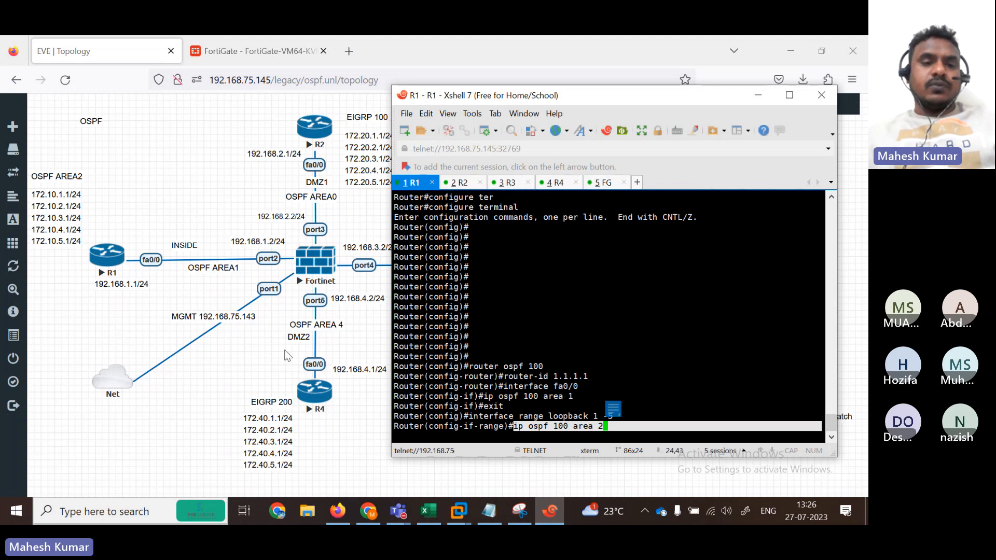
pyautogui.click(628, 429)
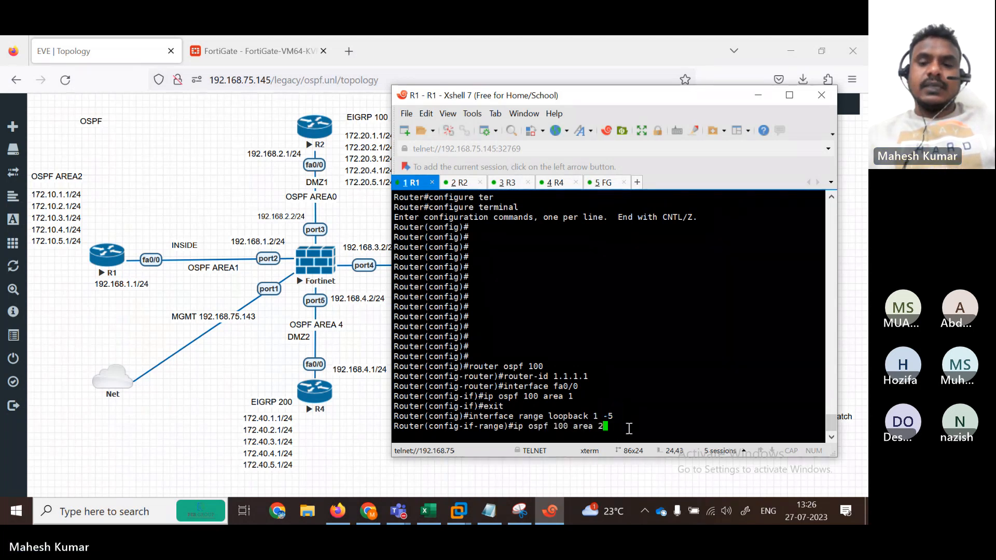
pyautogui.press('Return')
pyautogui.press('Return')
pyautogui.press('Return')
pyautogui.press('Return')
pyautogui.press('Return')
pyautogui.press('Return')
pyautogui.press('Return')
pyautogui.press('Return')
pyautogui.press('Return')
pyautogui.press('Return')
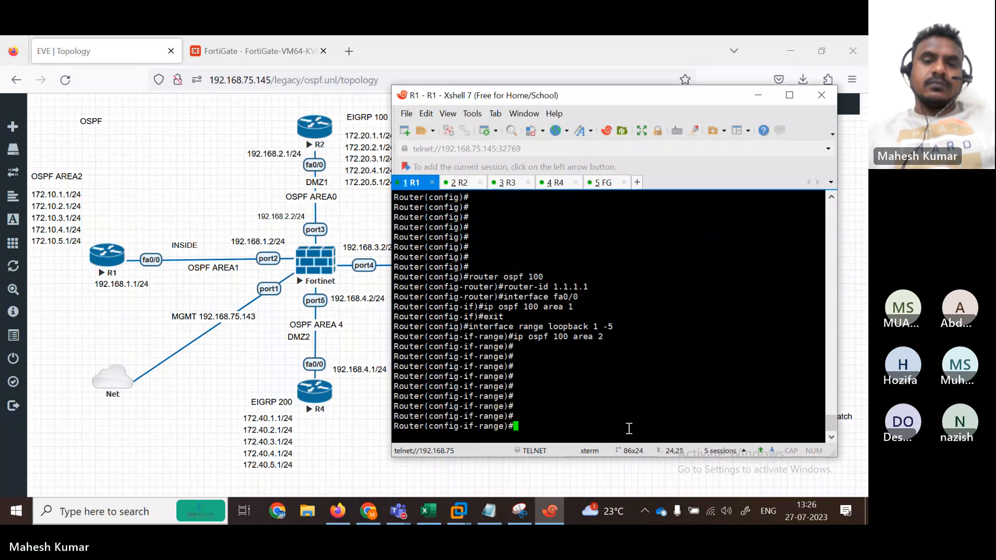
# Switch to the OSPF notes in Notepad and copy R2's OSPF and EIGRP configuration block
pyautogui.click(491, 519)
pyautogui.moveTo(4, 424); pyautogui.dragTo(103, 432)
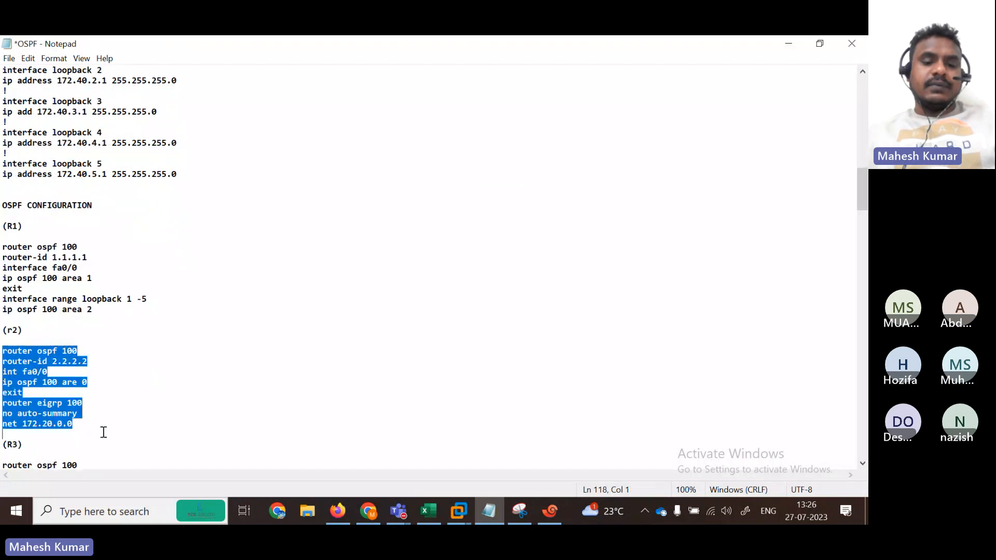
pyautogui.click(788, 43)
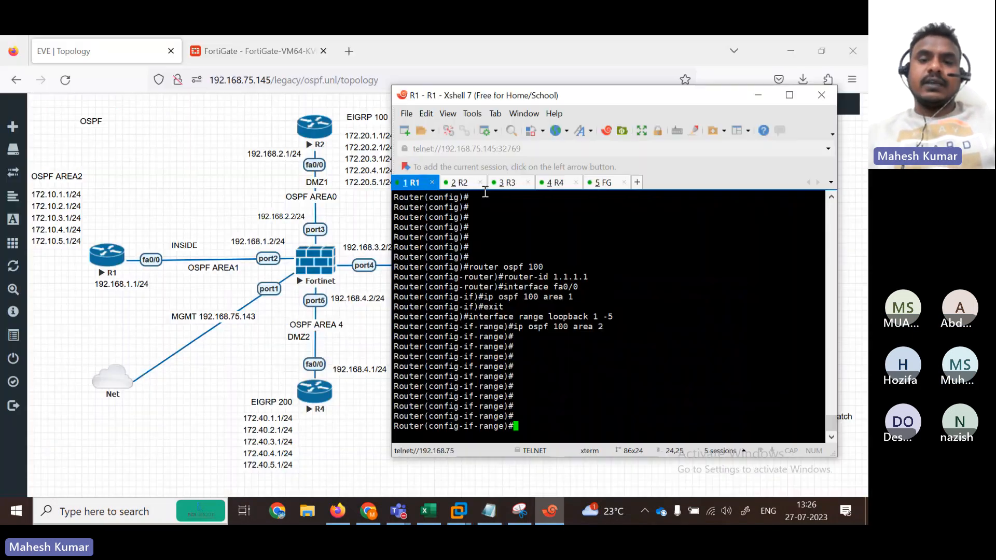
# In R2's Xshell session, paste OSPF 100 with router ID 2.2.2.2 and fa0/0 in area 0, plus EIGRP 100 with no auto-summary and network 172.20.0.0
pyautogui.click(465, 186)
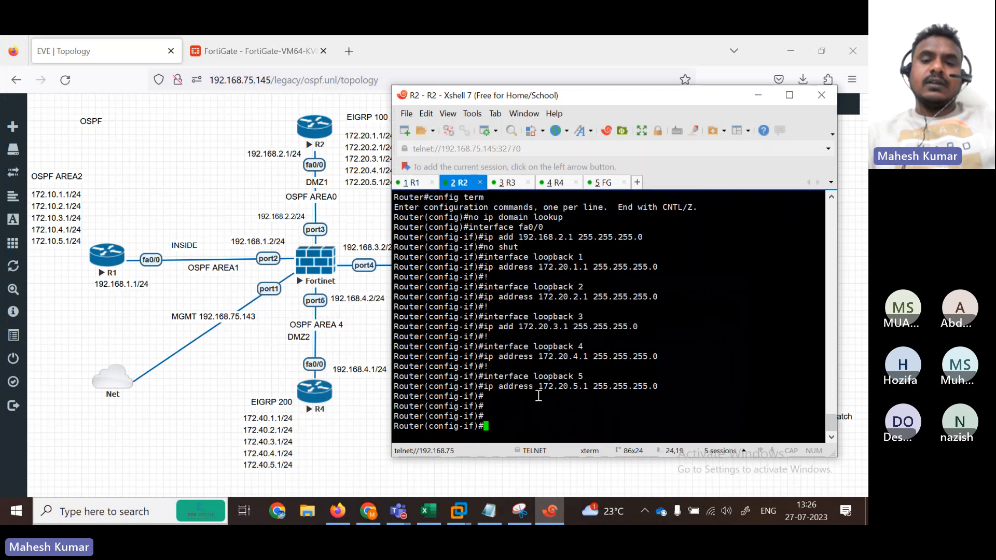
pyautogui.press('Return')
pyautogui.press('Return')
pyautogui.press('Return')
pyautogui.press('Return')
pyautogui.press('Return')
pyautogui.press('Return')
pyautogui.press('Return')
pyautogui.press('Return')
pyautogui.press('Return')
pyautogui.press('Return')
pyautogui.press('Return')
pyautogui.press('Return')
pyautogui.press('Return')
pyautogui.press('Return')
pyautogui.press('Return')
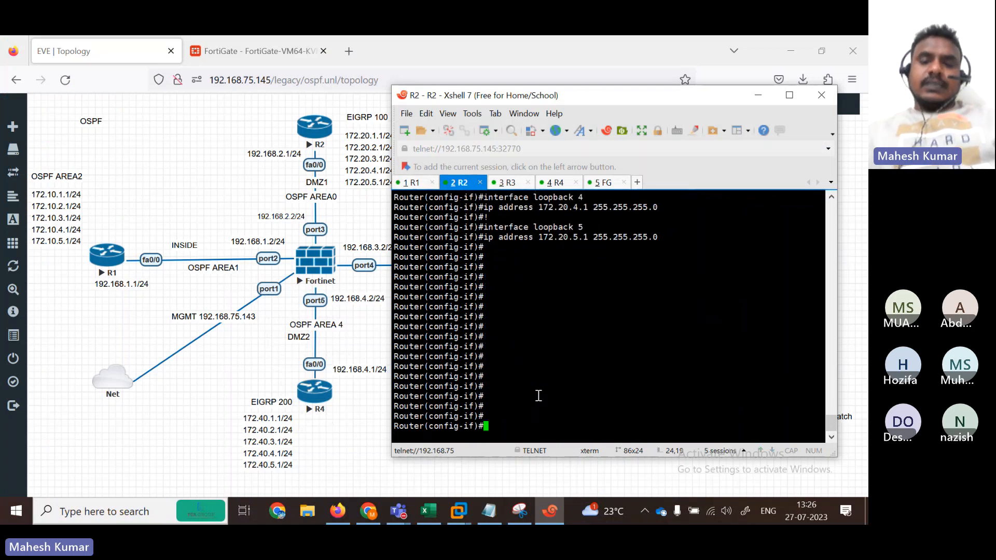
pyautogui.rightClick(537, 395)
pyautogui.click(571, 173)
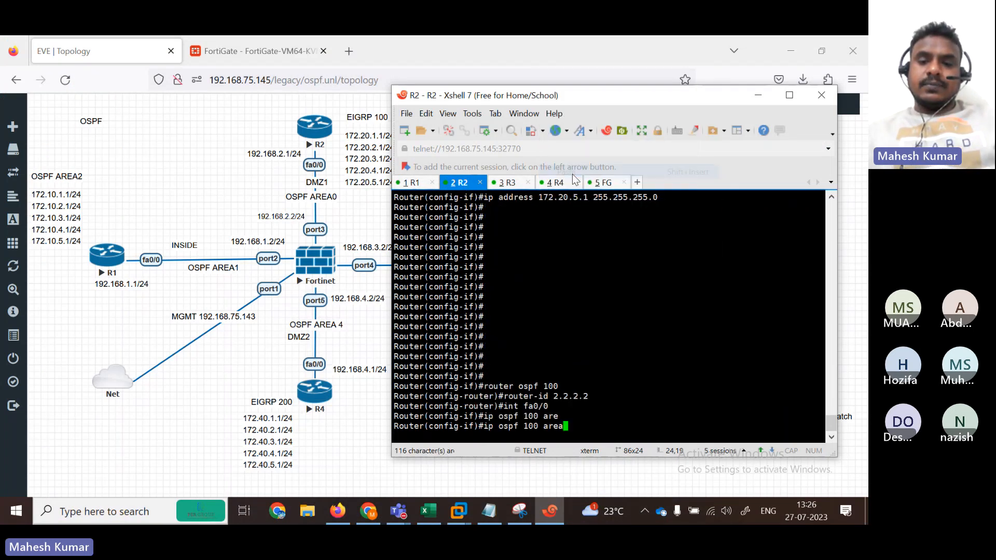
# Examine R2's pasted OSPF process, fa0/0 area assignment and EIGRP network commands, ending at a clear router prompt
pyautogui.moveTo(489, 337); pyautogui.dragTo(571, 342)
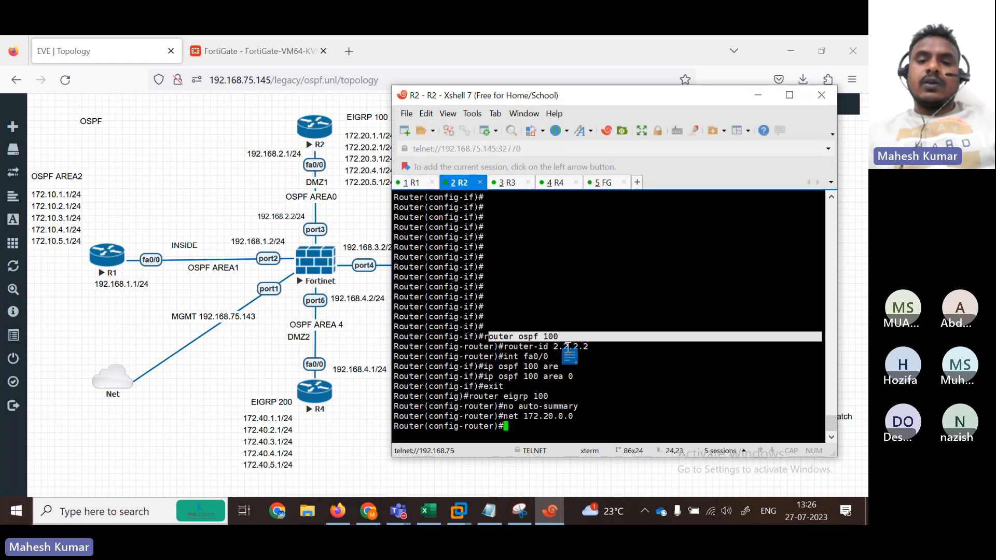
pyautogui.click(589, 351)
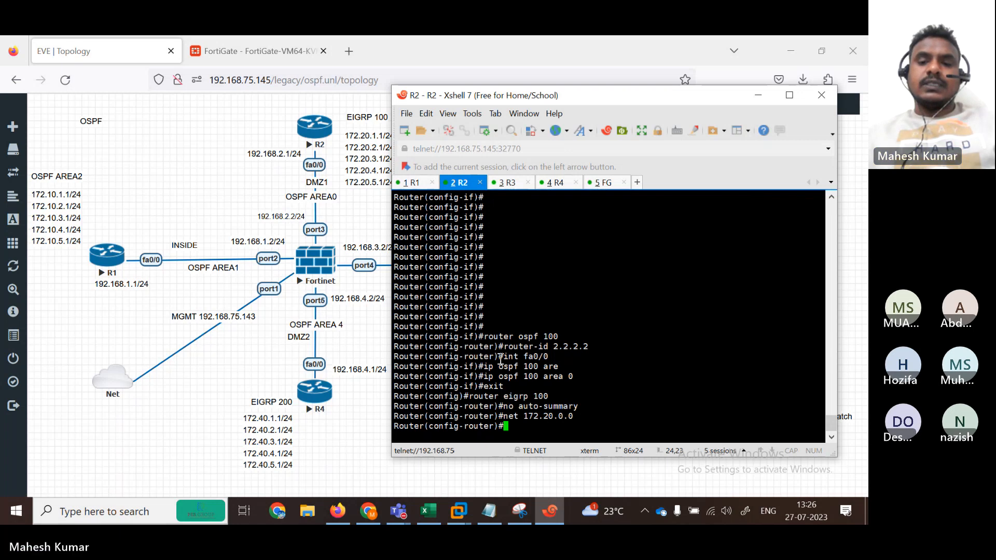
pyautogui.moveTo(499, 357); pyautogui.dragTo(561, 360)
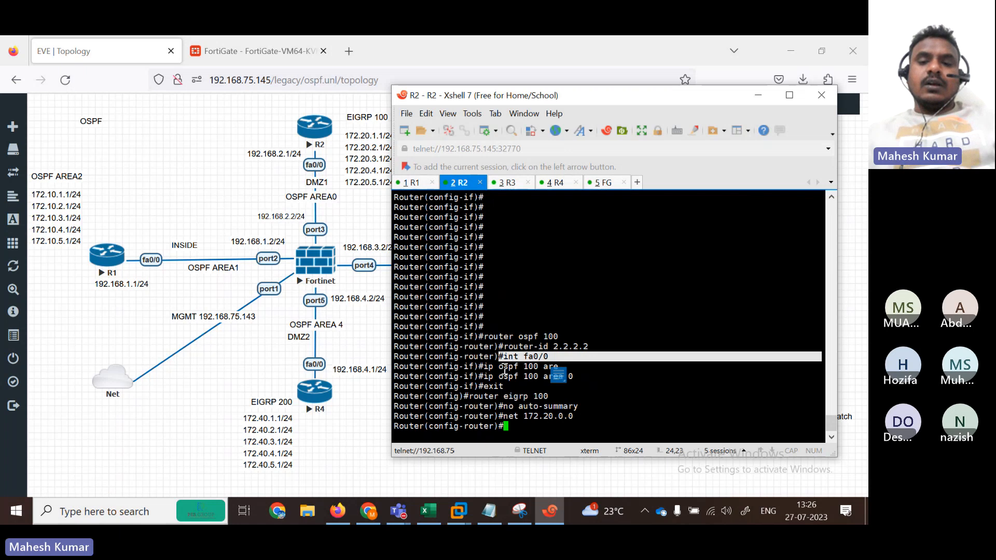
pyautogui.moveTo(500, 368); pyautogui.dragTo(566, 368)
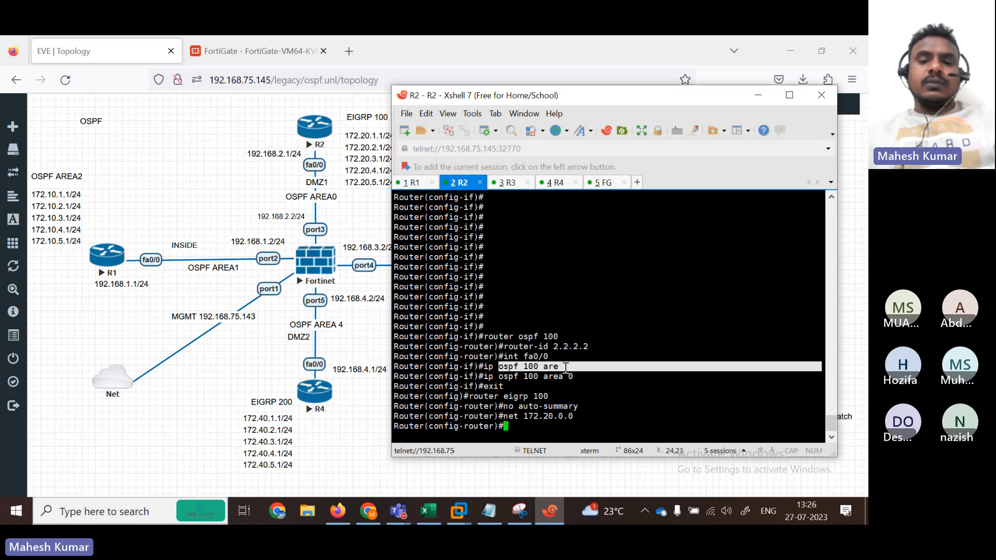
pyautogui.moveTo(566, 367); pyautogui.dragTo(566, 368)
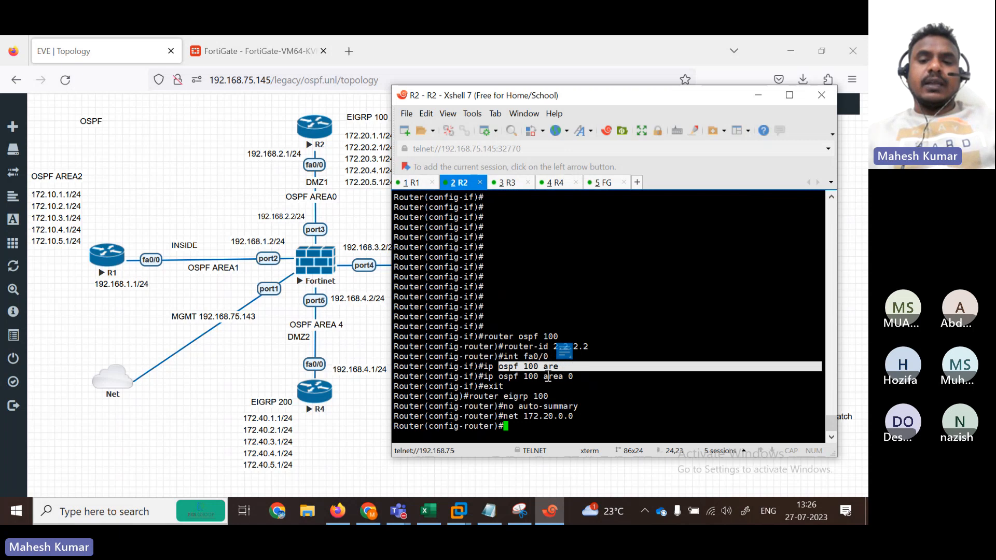
pyautogui.moveTo(495, 377); pyautogui.dragTo(573, 378)
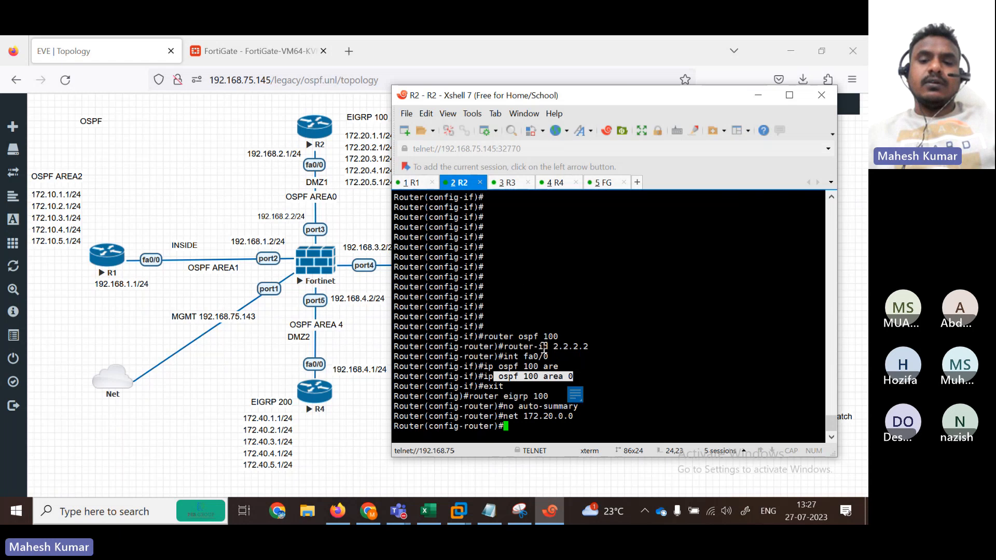
pyautogui.moveTo(556, 358); pyautogui.dragTo(504, 357)
pyautogui.moveTo(576, 376); pyautogui.dragTo(456, 336)
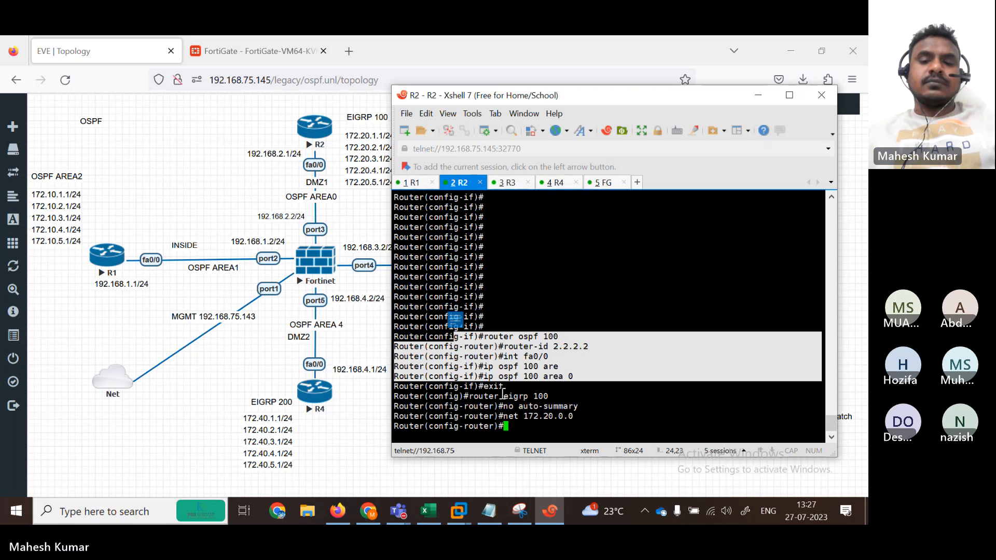
pyautogui.moveTo(503, 397); pyautogui.dragTo(577, 399)
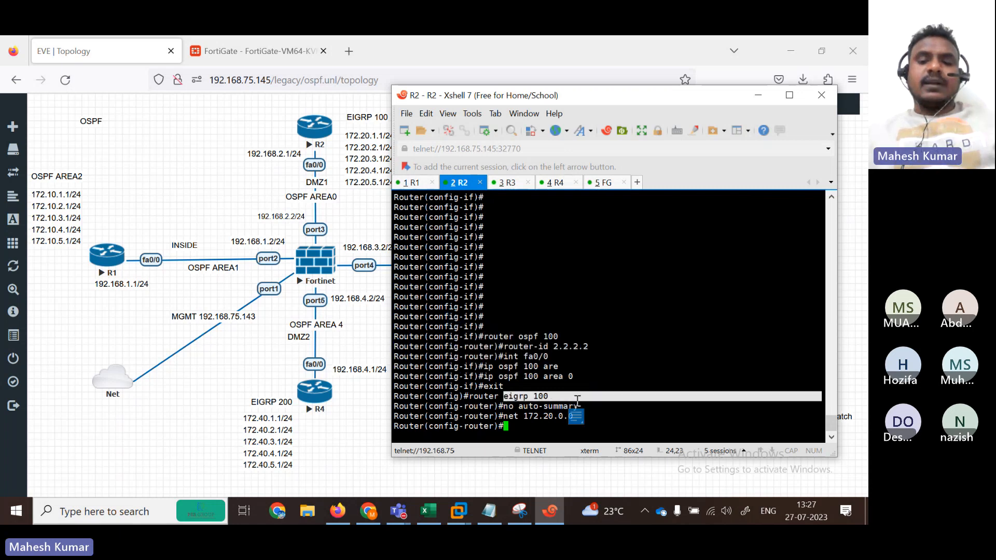
pyautogui.moveTo(503, 406); pyautogui.dragTo(582, 407)
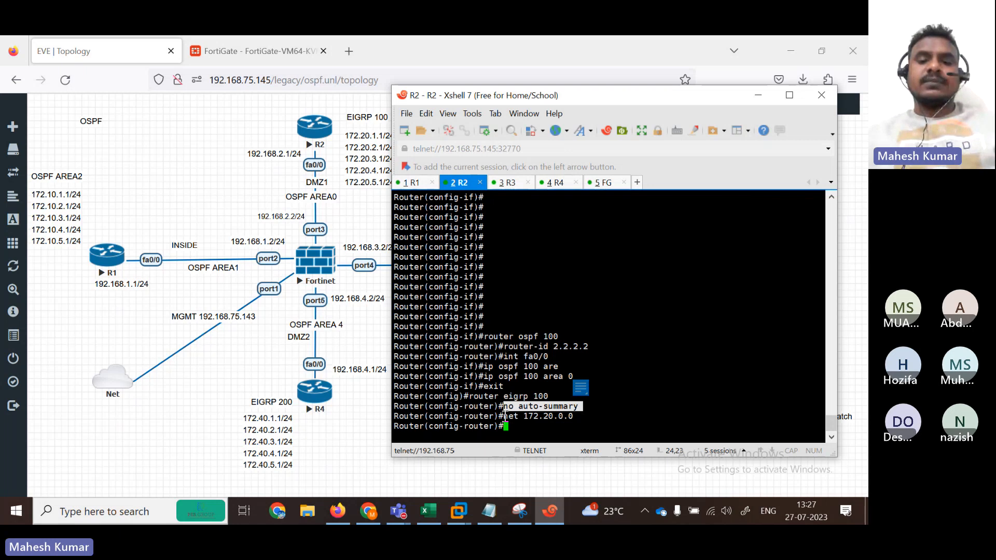
pyautogui.moveTo(504, 416); pyautogui.dragTo(579, 416)
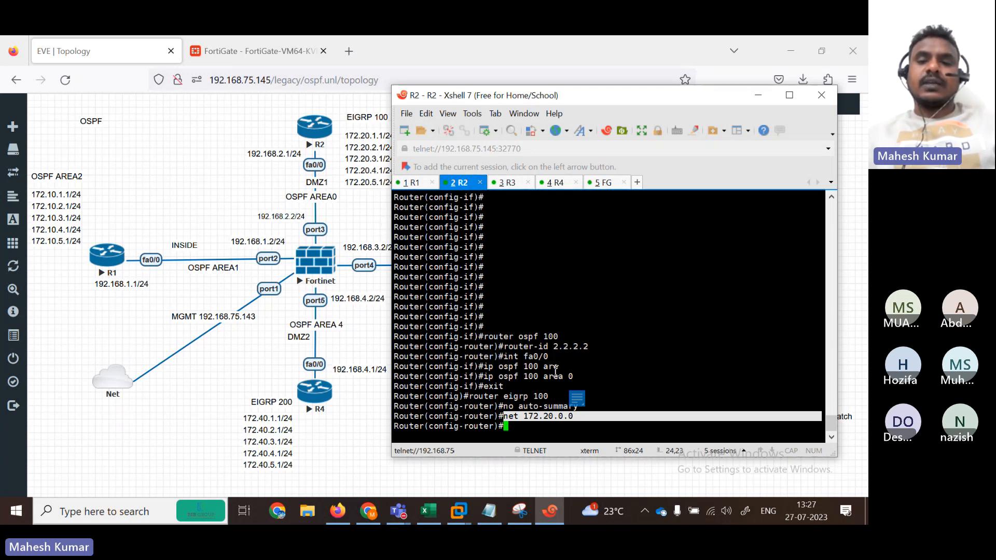
pyautogui.click(561, 390)
pyautogui.press('Return')
pyautogui.press('Return')
pyautogui.press('Return')
pyautogui.press('Return')
pyautogui.press('Return')
pyautogui.press('Return')
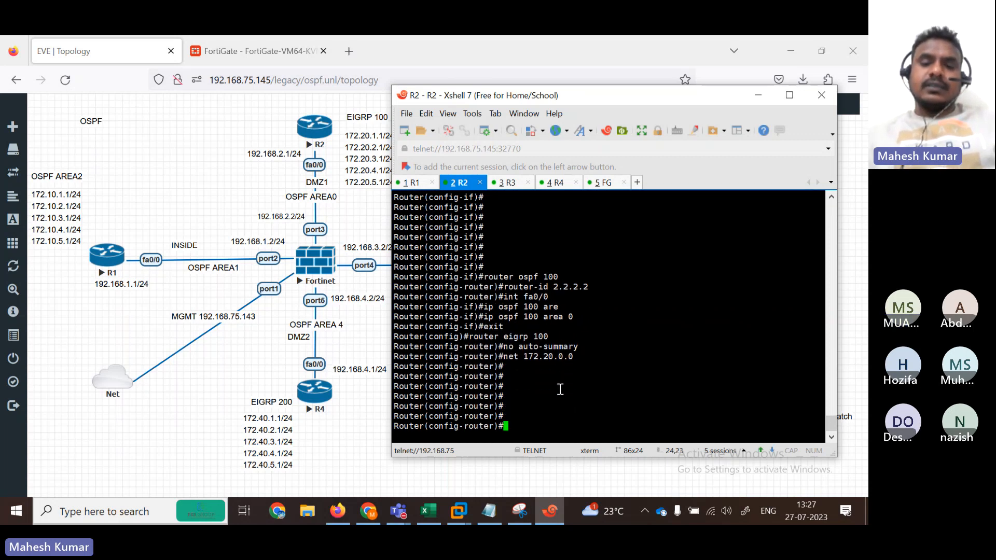
# Switch back to the Notepad OSPF notes and copy R3's OSPF configuration block
pyautogui.click(490, 519)
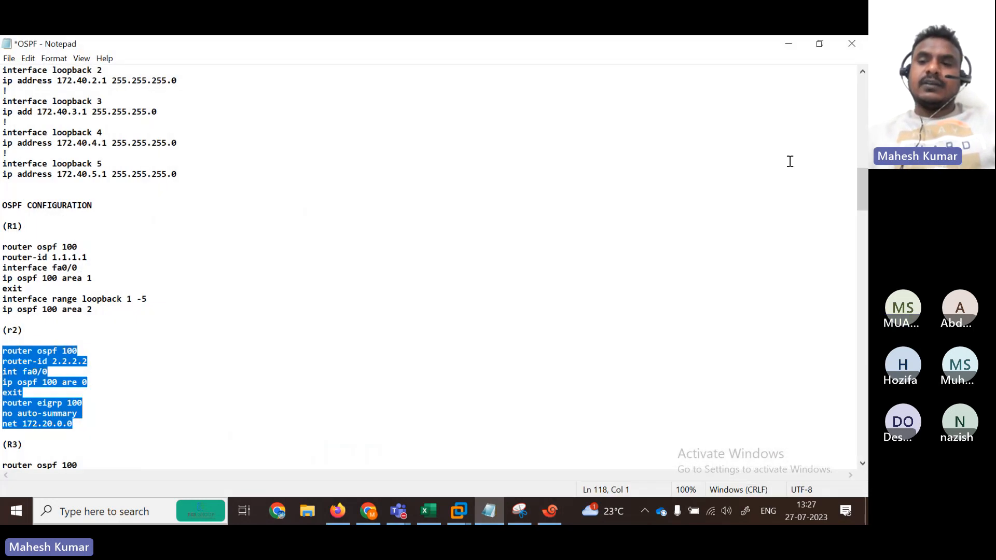
pyautogui.moveTo(862, 201); pyautogui.dragTo(866, 227)
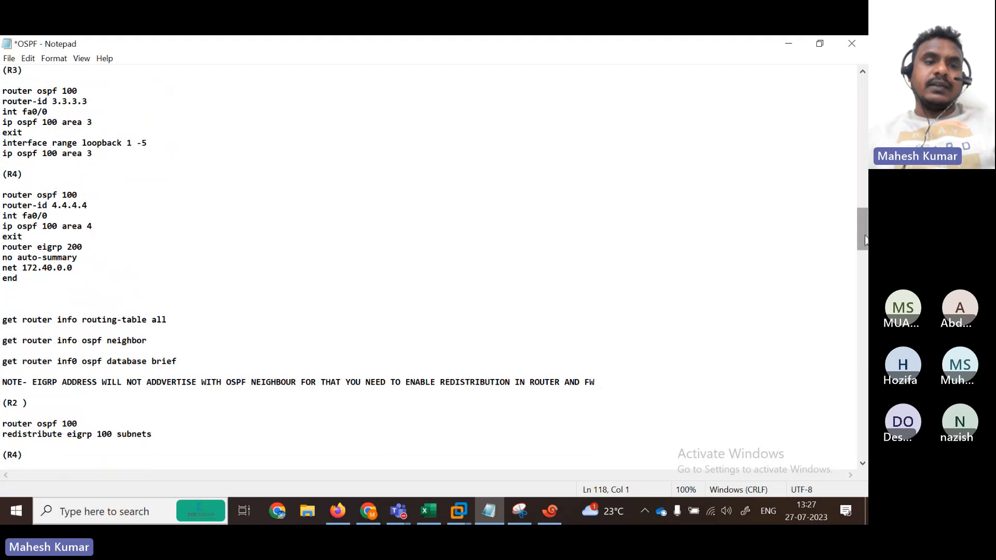
pyautogui.scroll(2, 863, 222)
pyautogui.moveTo(2, 154); pyautogui.dragTo(161, 211)
pyautogui.press('super+c')
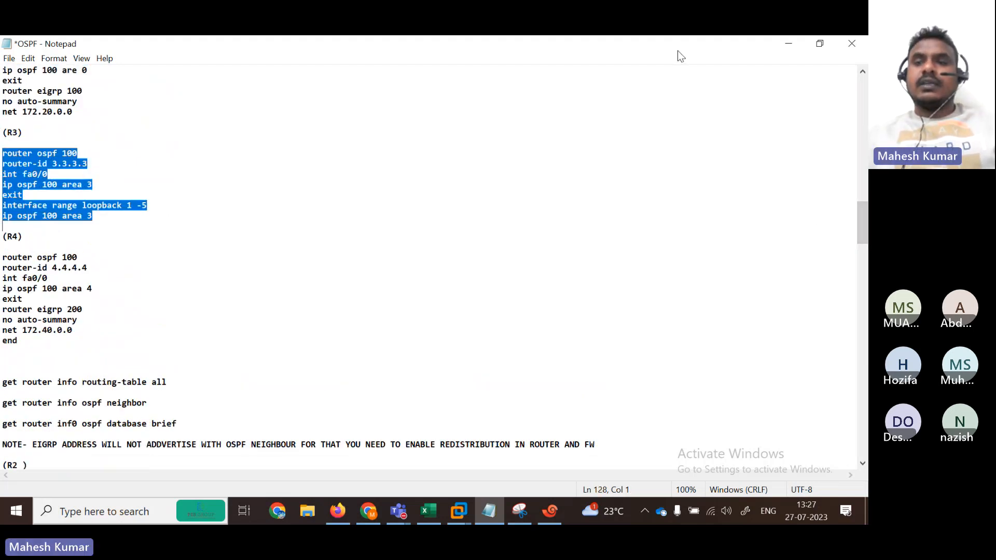
pyautogui.click(788, 43)
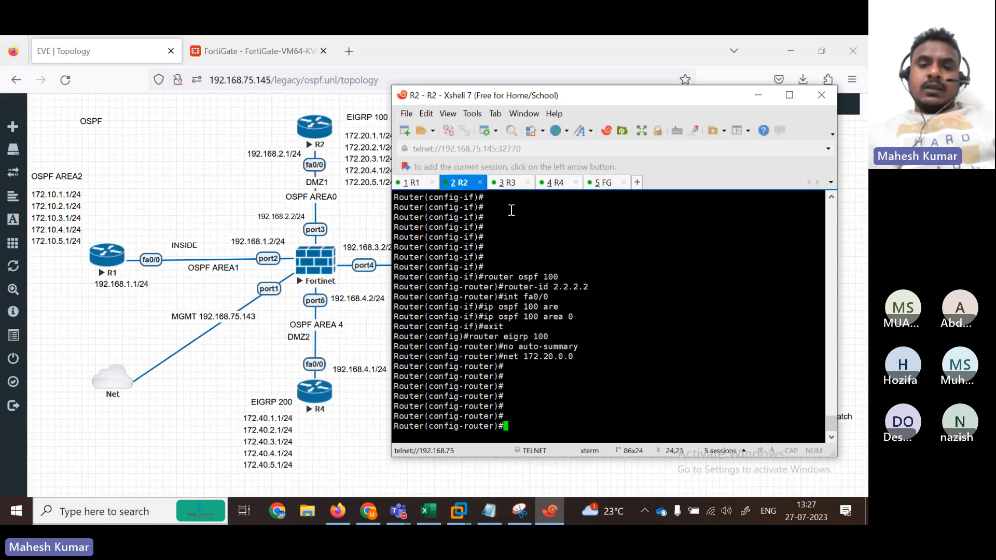
# In R3's Xshell session, paste the OSPF 100 configuration: router ID 3.3.3.3, fa0/0 in area 3 and loopbacks 1-5 in area 3
pyautogui.click(507, 183)
pyautogui.press('Return')
pyautogui.press('Return')
pyautogui.press('Return')
pyautogui.press('Return')
pyautogui.press('Return')
pyautogui.press('Return')
pyautogui.press('Return')
pyautogui.press('Return')
pyautogui.press('Return')
pyautogui.press('Return')
pyautogui.press('Return')
pyautogui.press('Return')
pyautogui.press('Return')
pyautogui.press('Return')
pyautogui.press('Return')
pyautogui.press('Return')
pyautogui.press('Return')
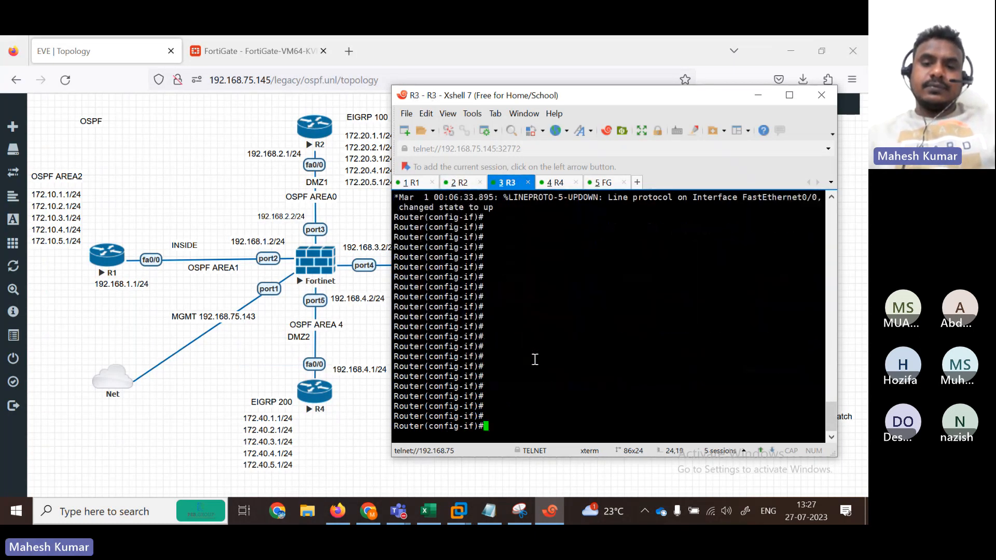
pyautogui.rightClick(535, 360)
pyautogui.click(566, 139)
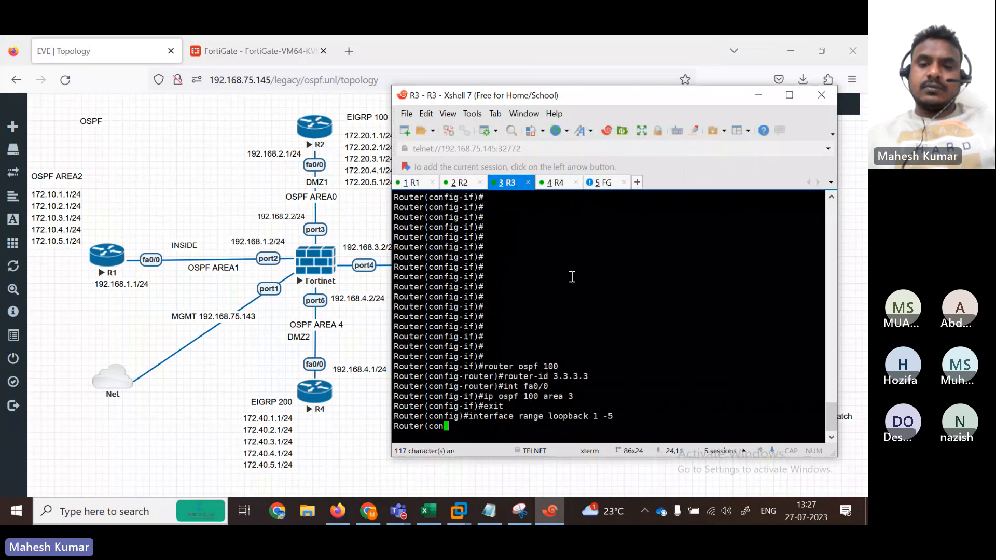
# Examine R3's pasted OSPF process, fa0/0 and loopback area commands, ending at a clear interface-range prompt
pyautogui.moveTo(489, 356); pyautogui.dragTo(602, 387)
pyautogui.moveTo(479, 407); pyautogui.dragTo(569, 416)
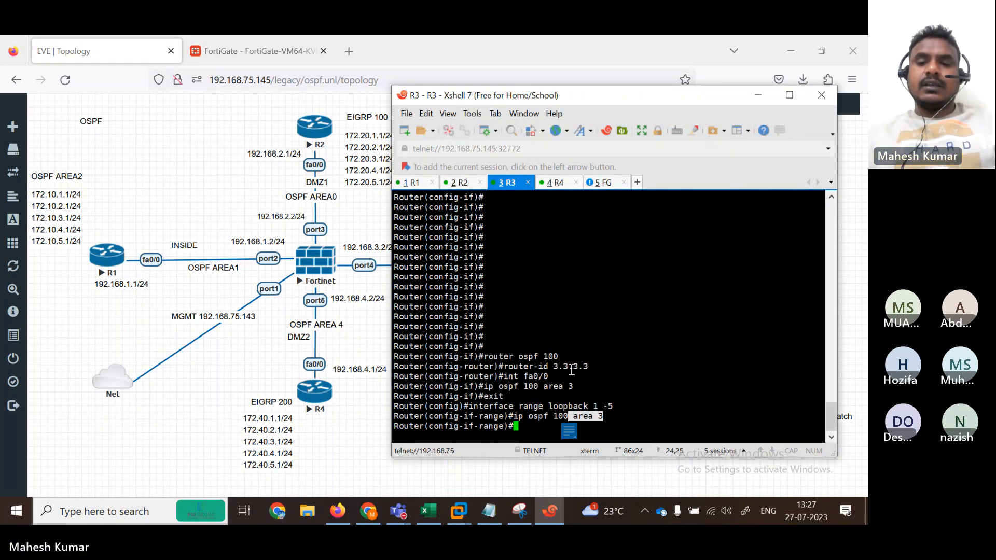
pyautogui.moveTo(561, 376); pyautogui.dragTo(520, 376)
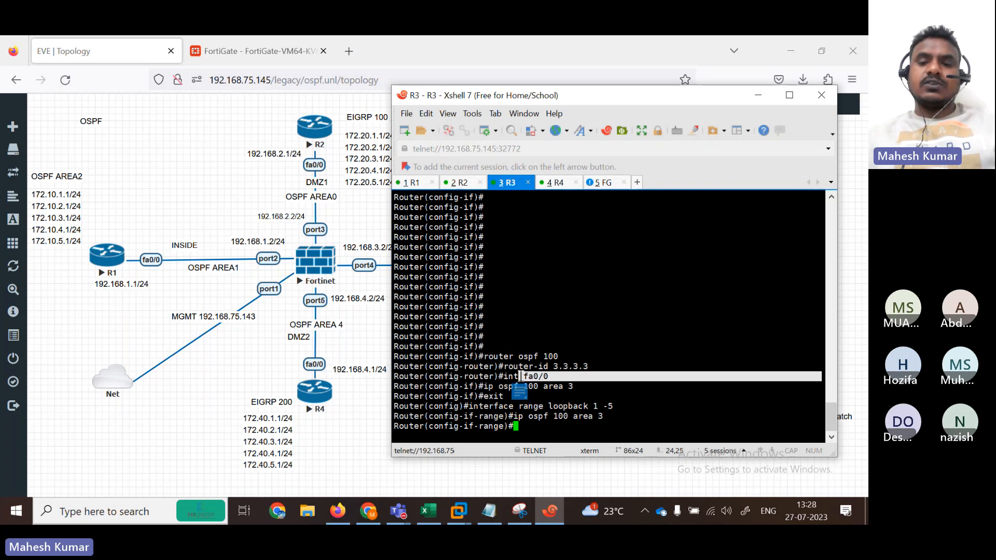
pyautogui.moveTo(583, 388); pyautogui.dragTo(540, 387)
pyautogui.press('Return')
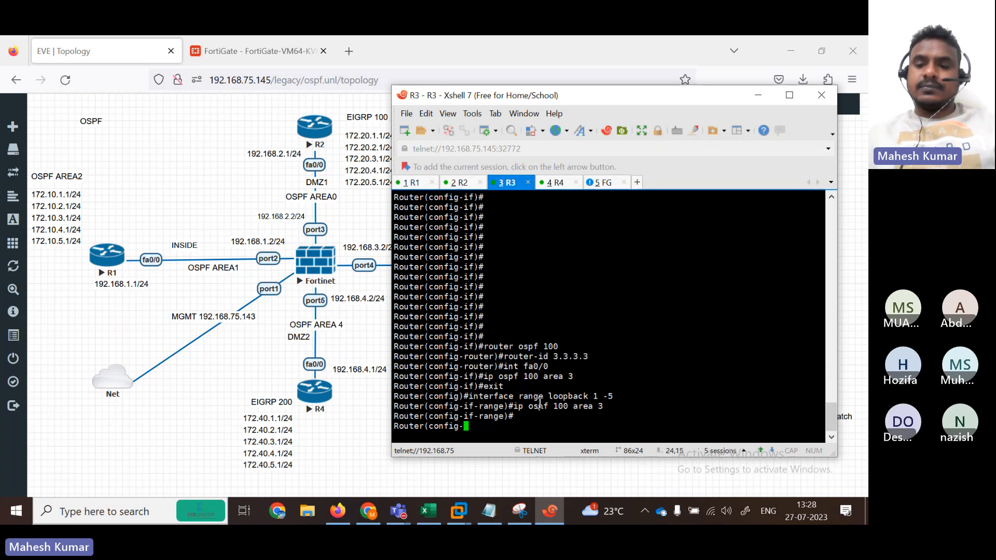
pyautogui.press('Return')
pyautogui.press('Return')
pyautogui.press('Return')
pyautogui.press('Return')
pyautogui.press('Return')
pyautogui.press('Return')
pyautogui.press('Return')
pyautogui.press('Return')
pyautogui.press('Return')
pyautogui.press('Return')
pyautogui.press('Return')
pyautogui.press('Return')
pyautogui.press('Return')
pyautogui.press('Return')
pyautogui.press('Return')
pyautogui.press('Return')
pyautogui.press('Return')
pyautogui.press('Return')
pyautogui.press('Return')
pyautogui.press('Return')
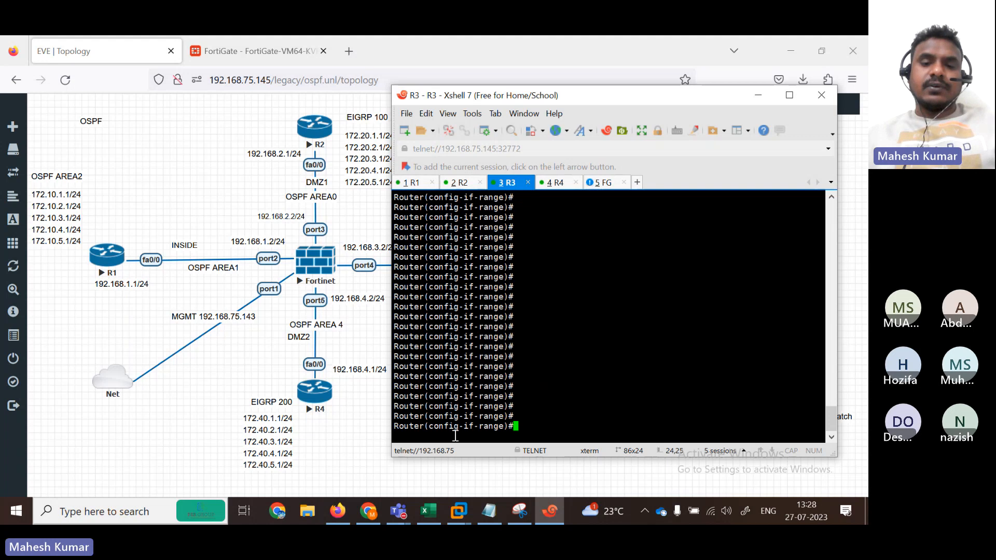
# Copy R4's OSPF and EIGRP configuration block from the Notepad notes and bring up a clear prompt in R4's Xshell session
pyautogui.click(488, 511)
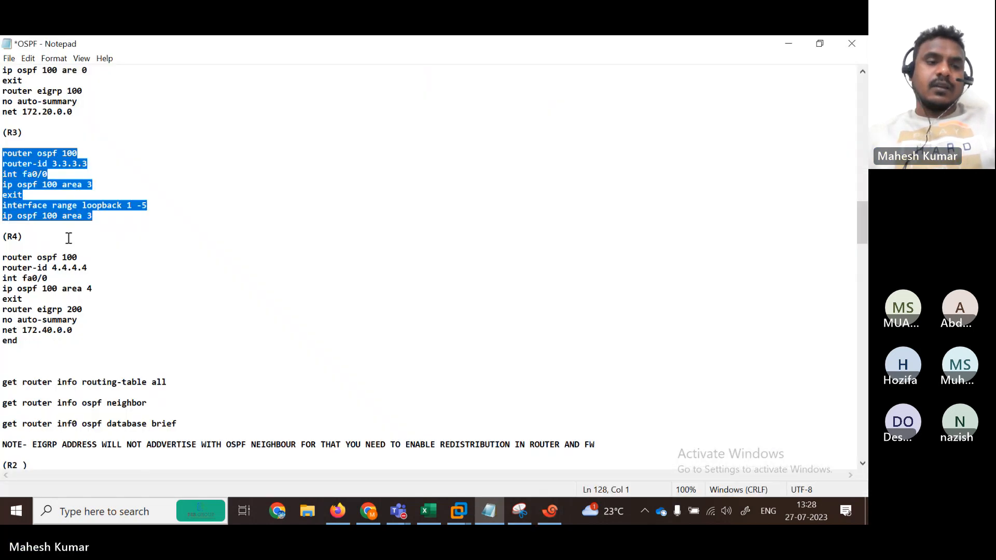
pyautogui.moveTo(2, 262); pyautogui.dragTo(113, 339)
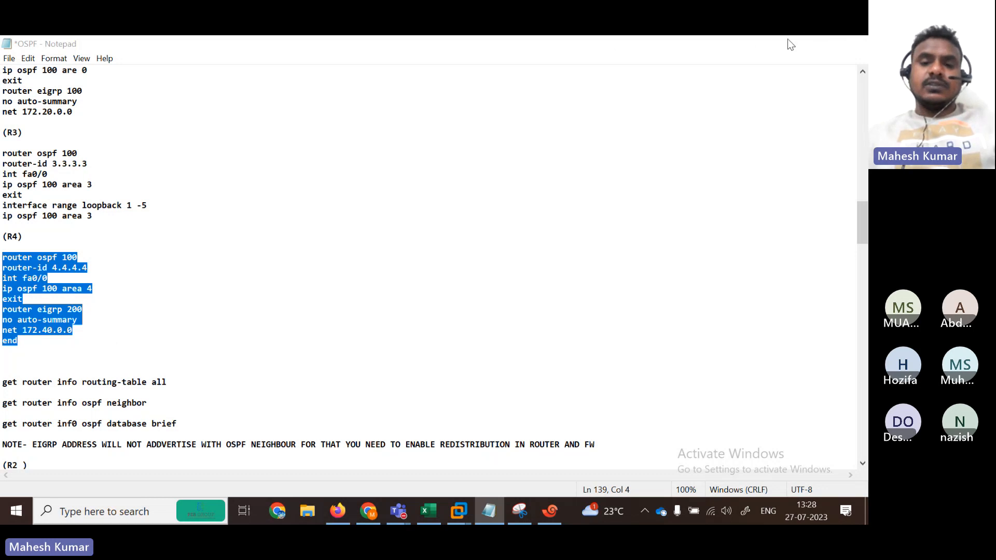
pyautogui.click(789, 42)
pyautogui.click(556, 183)
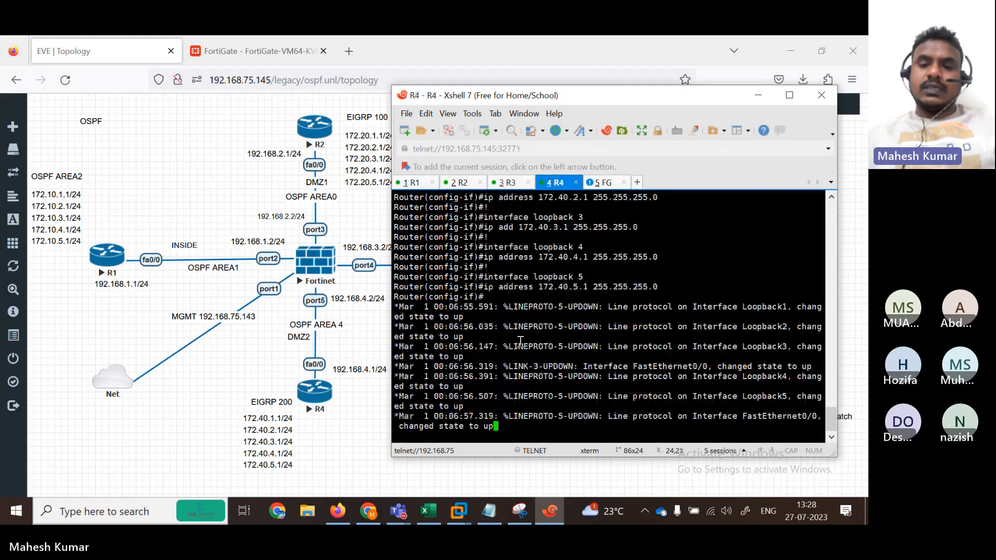
pyautogui.press('Return')
pyautogui.press('Return')
pyautogui.press('Return')
pyautogui.press('Return')
pyautogui.press('Return')
pyautogui.press('Return')
pyautogui.press('Return')
pyautogui.press('Return')
pyautogui.press('Return')
pyautogui.press('Return')
pyautogui.press('Return')
pyautogui.press('Return')
pyautogui.press('Return')
pyautogui.press('Return')
pyautogui.press('Return')
pyautogui.press('Return')
pyautogui.press('Return')
pyautogui.press('Return')
pyautogui.press('Return')
pyautogui.press('Return')
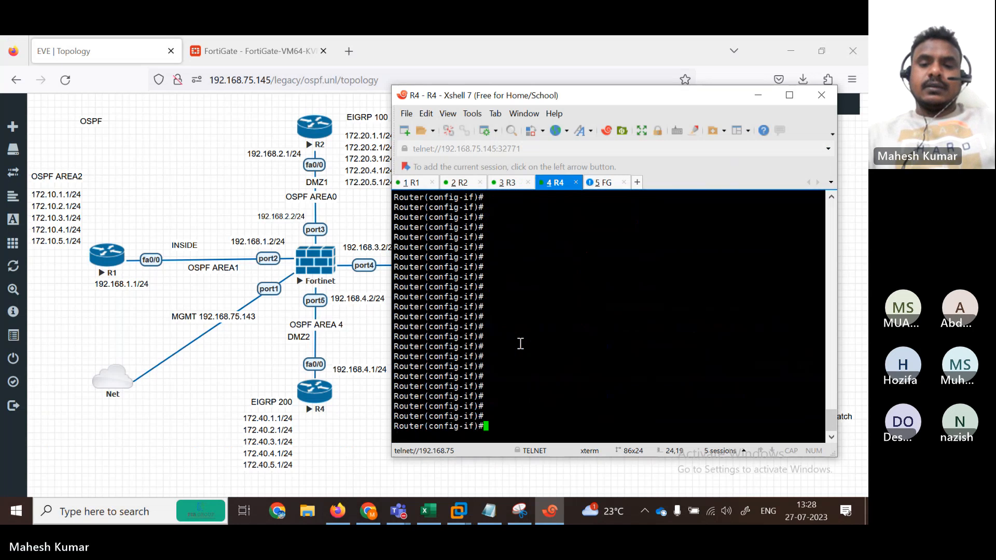
# Try to exit interface configuration mode in R4's session
pyautogui.write('exti')
pyautogui.press('Return')
pyautogui.press('Return')
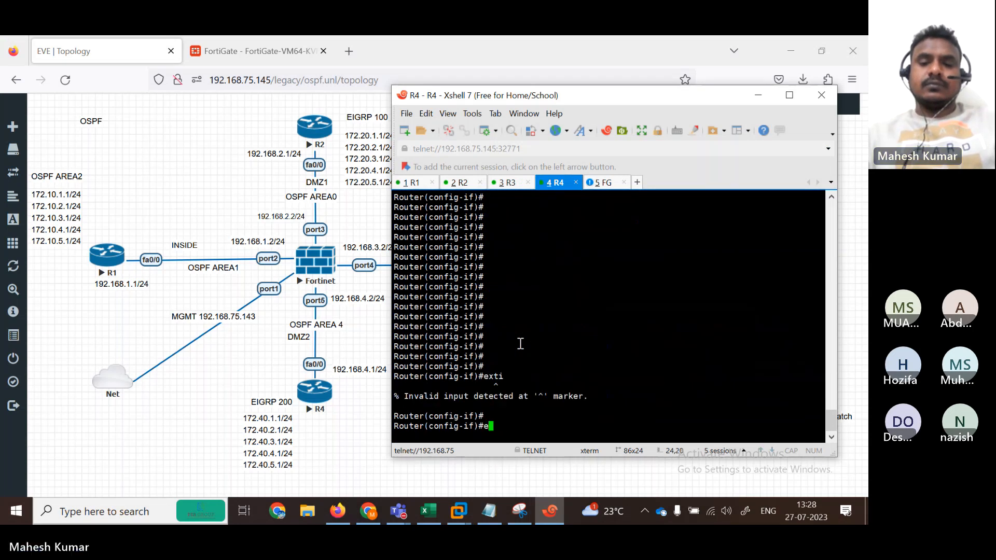
pyautogui.press('Return')
pyautogui.press('Return')
pyautogui.press('Return')
pyautogui.press('Return')
pyautogui.press('Return')
pyautogui.press('Return')
pyautogui.press('Return')
pyautogui.press('Return')
pyautogui.press('Return')
pyautogui.press('Return')
pyautogui.press('Return')
pyautogui.press('Return')
pyautogui.press('Return')
pyautogui.press('Return')
pyautogui.press('Return')
pyautogui.press('Return')
pyautogui.press('Return')
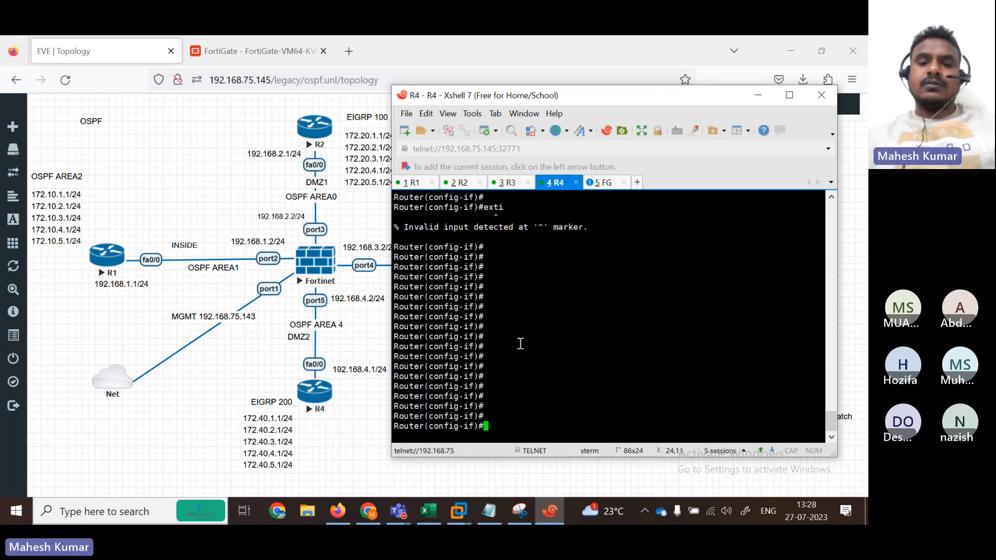
# Paste R4's configuration: OSPF 100 with router ID 4.4.4.4, fa0/0 in area 4, and EIGRP 200 without auto-summary for network 172.40.0.0
pyautogui.rightClick(521, 342)
pyautogui.click(609, 274)
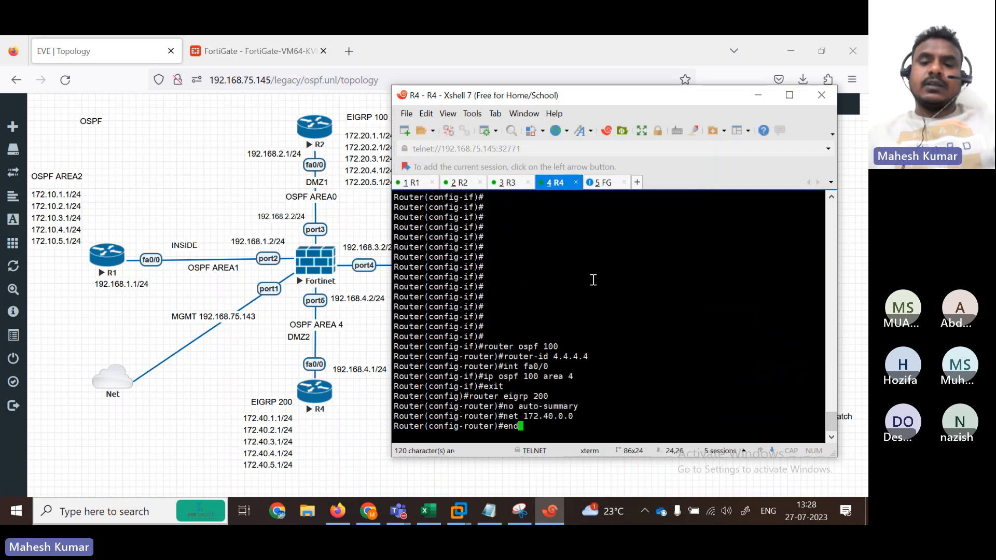
pyautogui.press('Return')
pyautogui.press('Return')
pyautogui.press('Return')
pyautogui.press('Return')
pyautogui.press('Return')
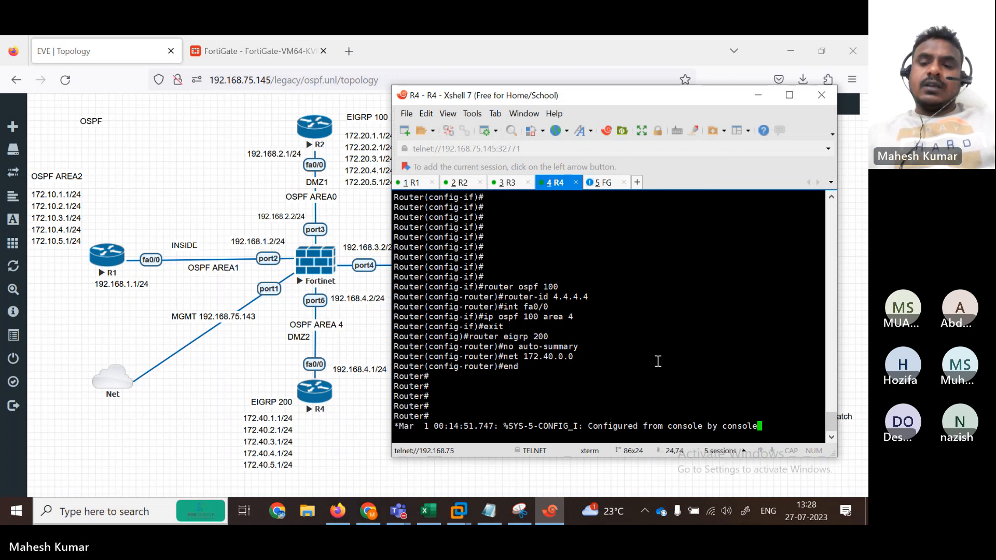
pyautogui.press('Return')
pyautogui.press('Return')
pyautogui.press('Return')
pyautogui.press('Return')
pyautogui.press('Return')
pyautogui.press('Return')
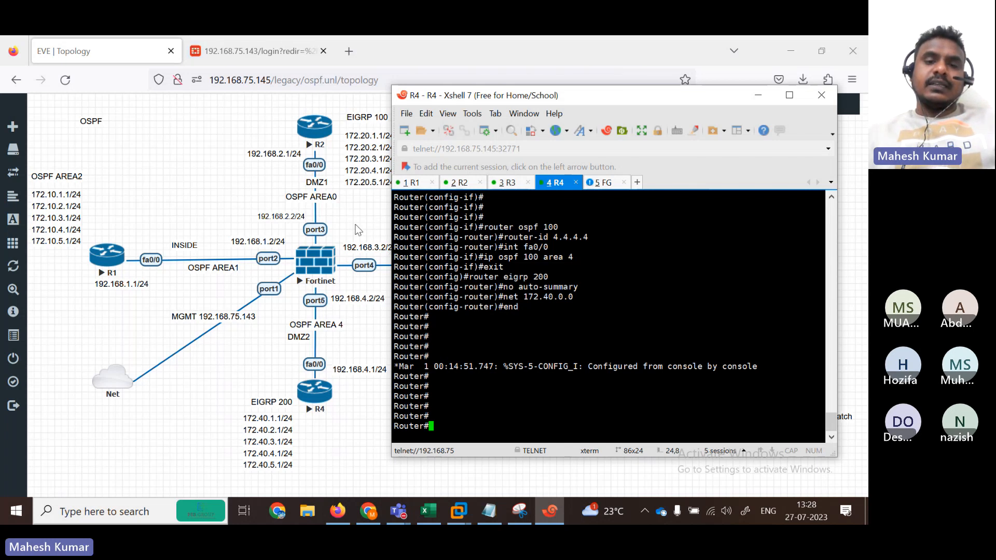
# Switch to the FortiGate page in the browser and log in as admin with the account password
pyautogui.click(355, 251)
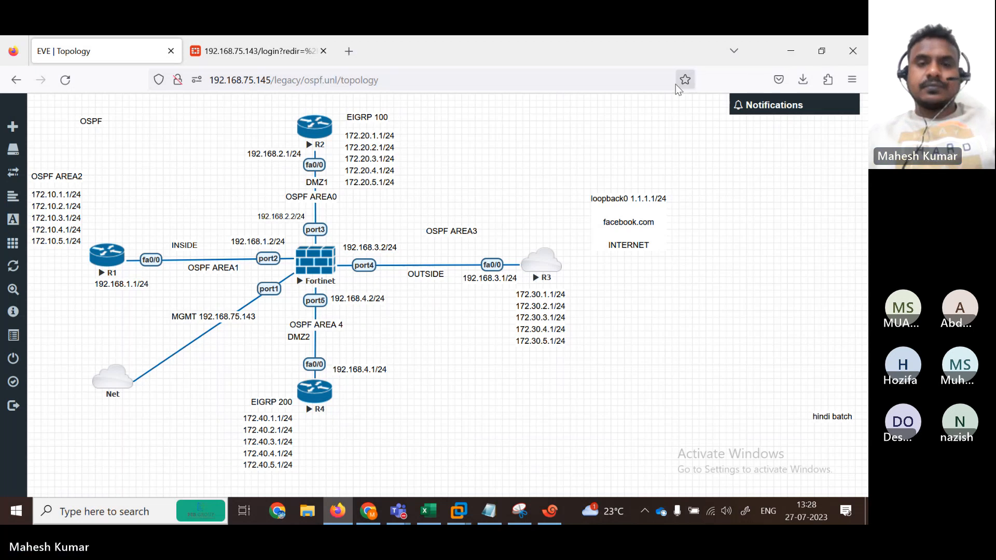
pyautogui.click(276, 55)
pyautogui.write('admi')
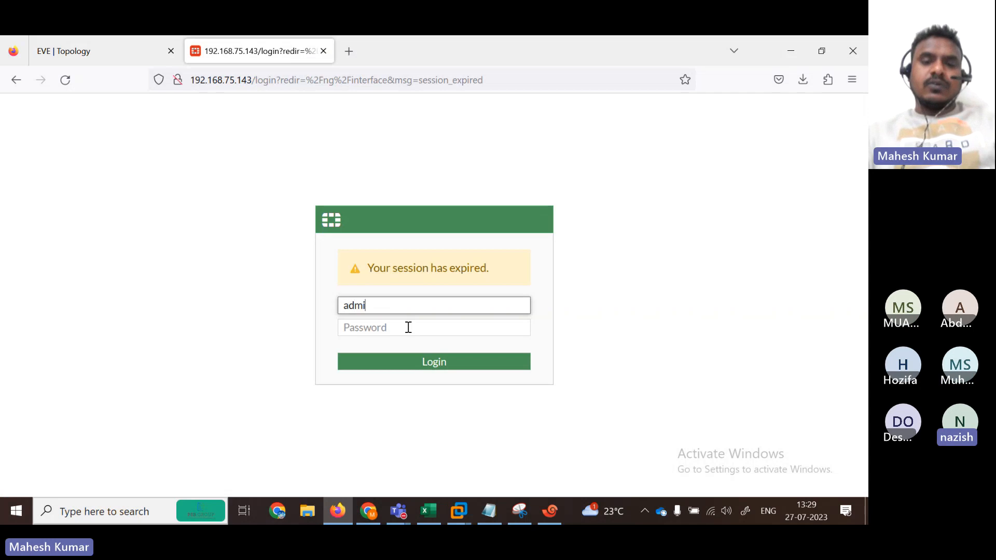
pyautogui.write('n')
pyautogui.press('Tab')
pyautogui.write('●●●●●')
pyautogui.click(409, 361)
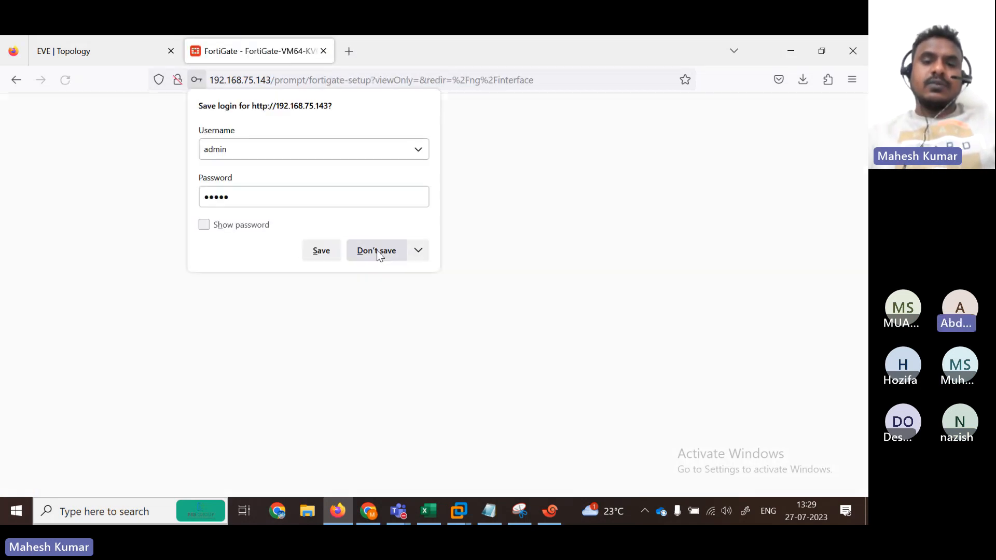
# Decline saving the login in the browser and dismiss the FortiGate setup prompt and the FortiOS 7.0.0 overview
pyautogui.click(376, 250)
pyautogui.click(478, 372)
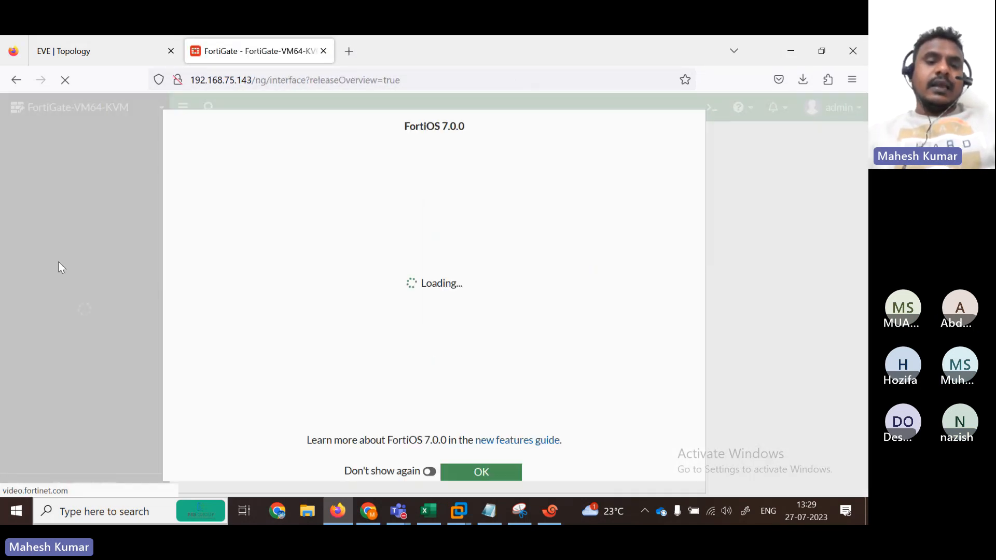
pyautogui.click(480, 473)
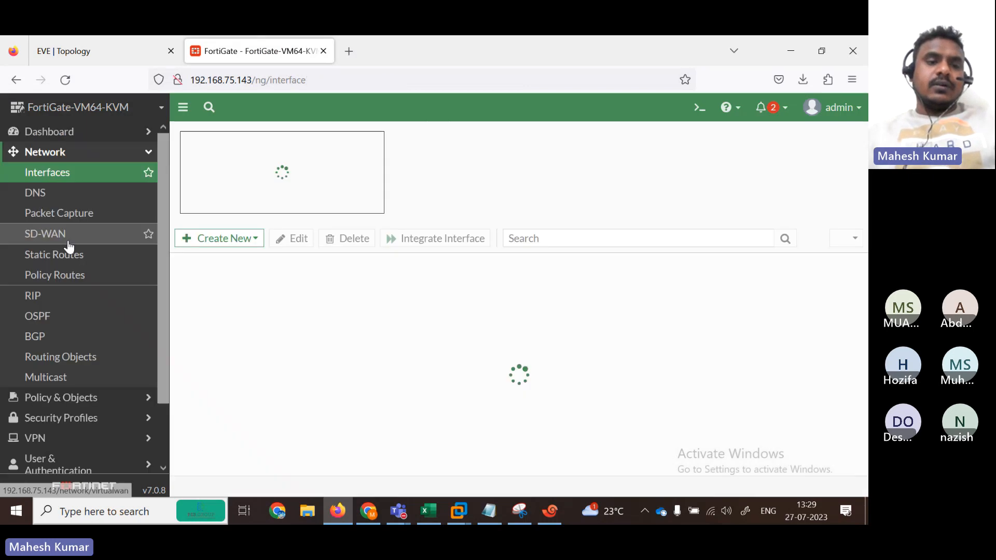
# Open the FortiGate's OSPF settings and set the router ID to 5.5.5.5, consulting the EVE topology
pyautogui.click(52, 317)
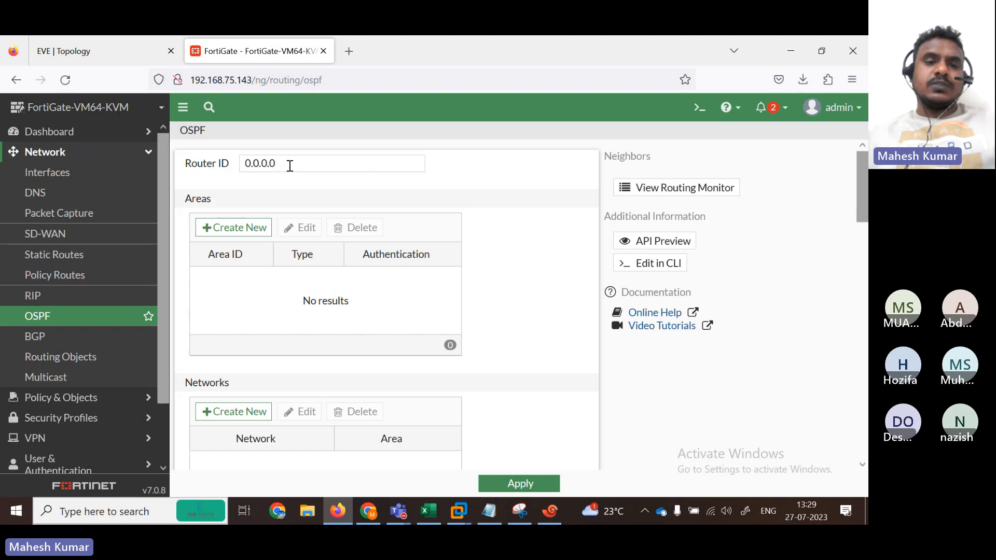
pyautogui.click(290, 166)
pyautogui.moveTo(290, 166); pyautogui.dragTo(185, 163)
pyautogui.click(104, 53)
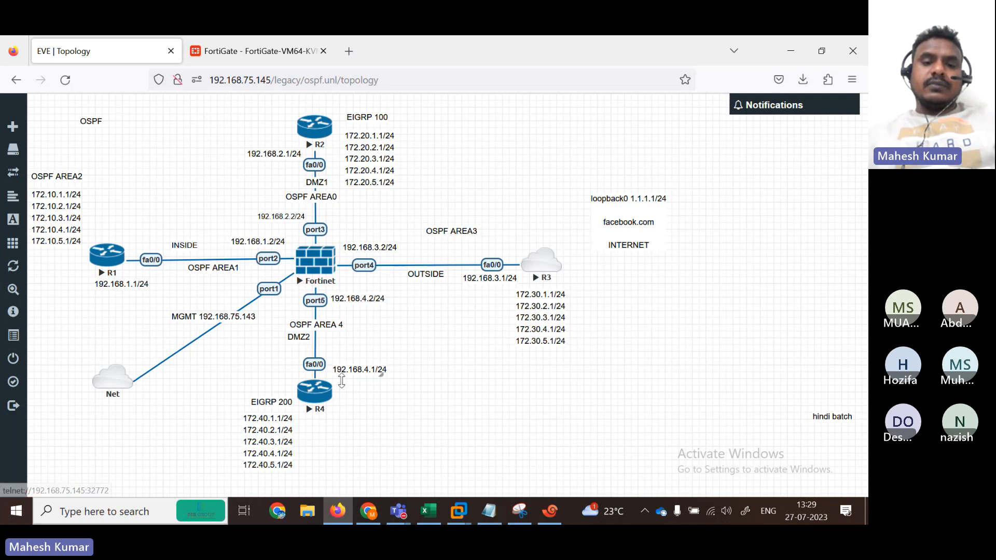
pyautogui.click(231, 37)
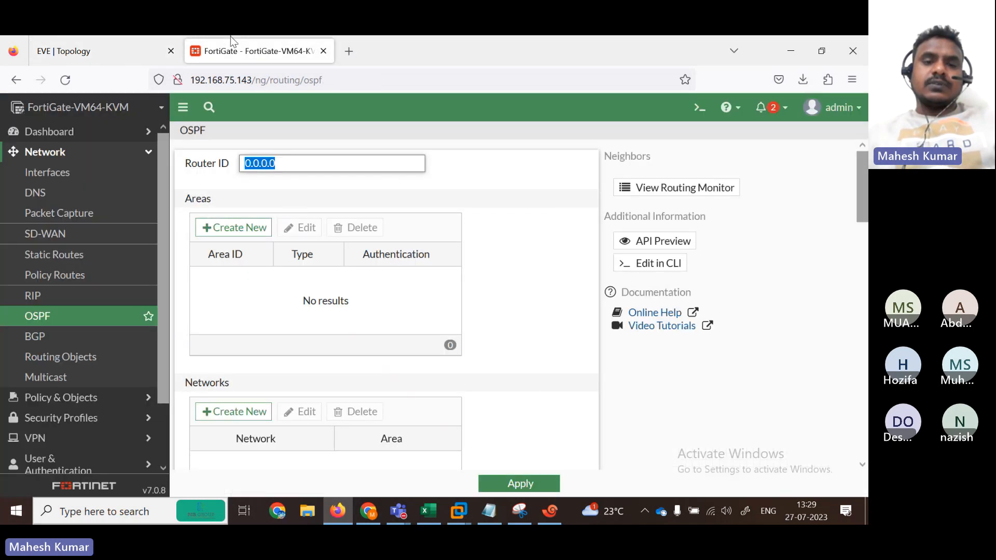
pyautogui.write('5')
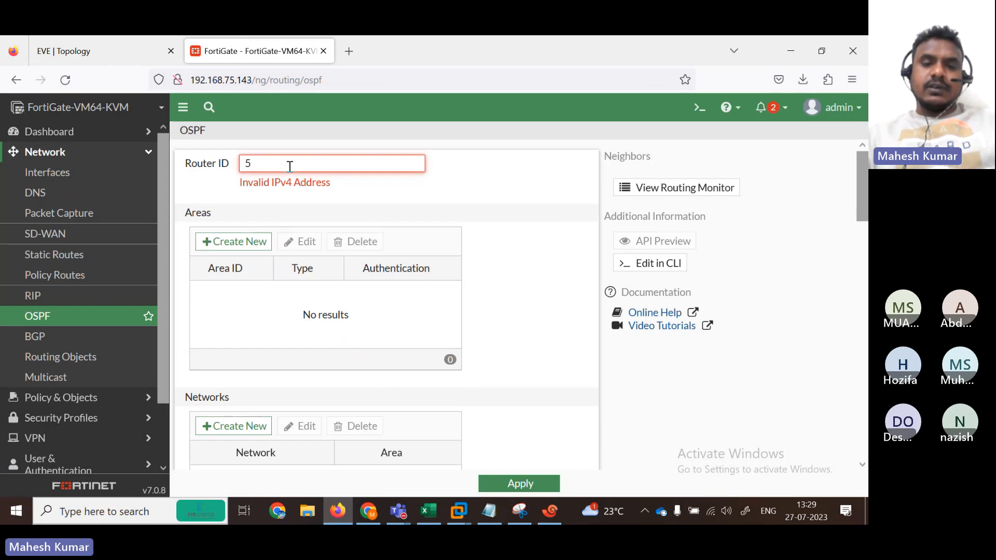
pyautogui.write('.5.5.5')
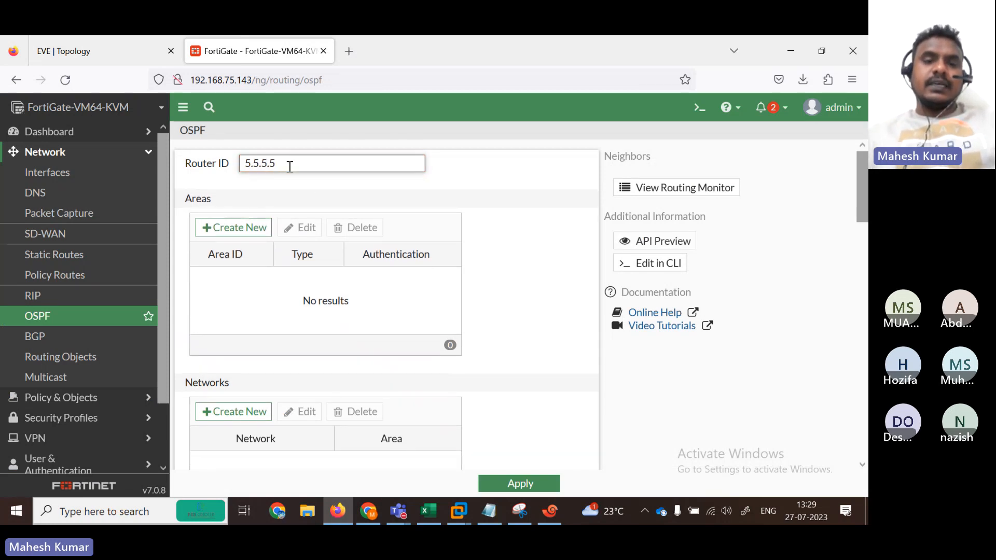
pyautogui.moveTo(291, 164); pyautogui.dragTo(226, 161)
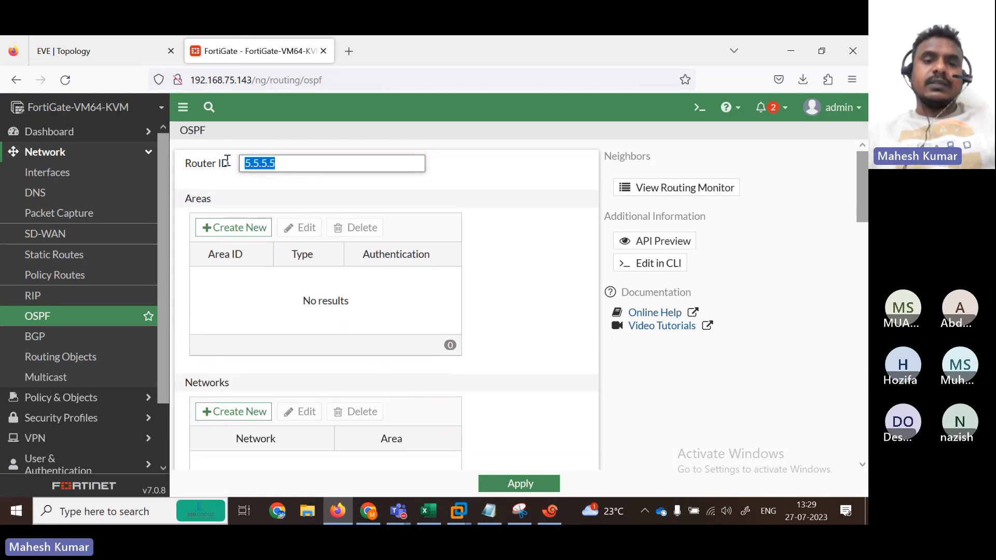
pyautogui.click(262, 196)
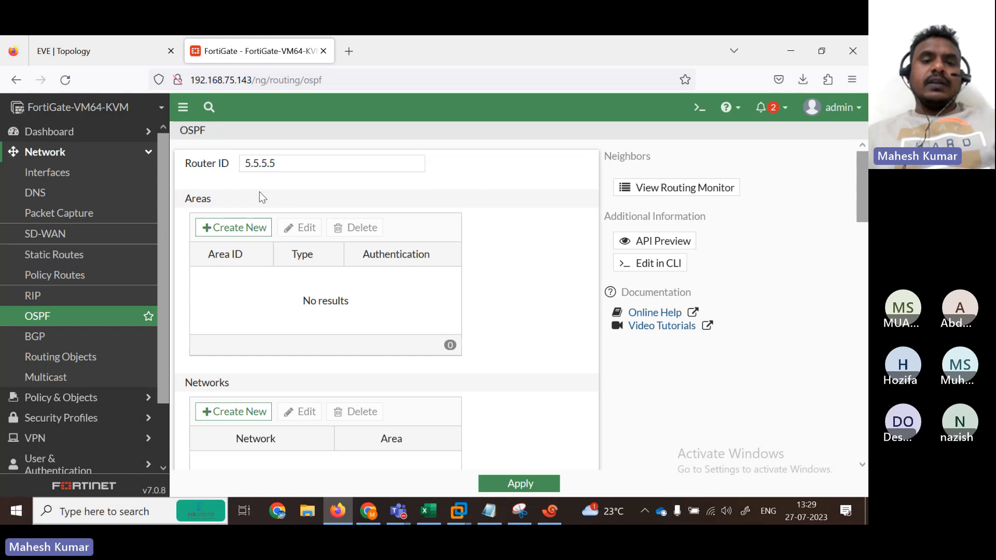
# Check the OSPF areas in the EVE topology and add area 0.0.0.0 to the FortiGate with no authentication
pyautogui.click(121, 52)
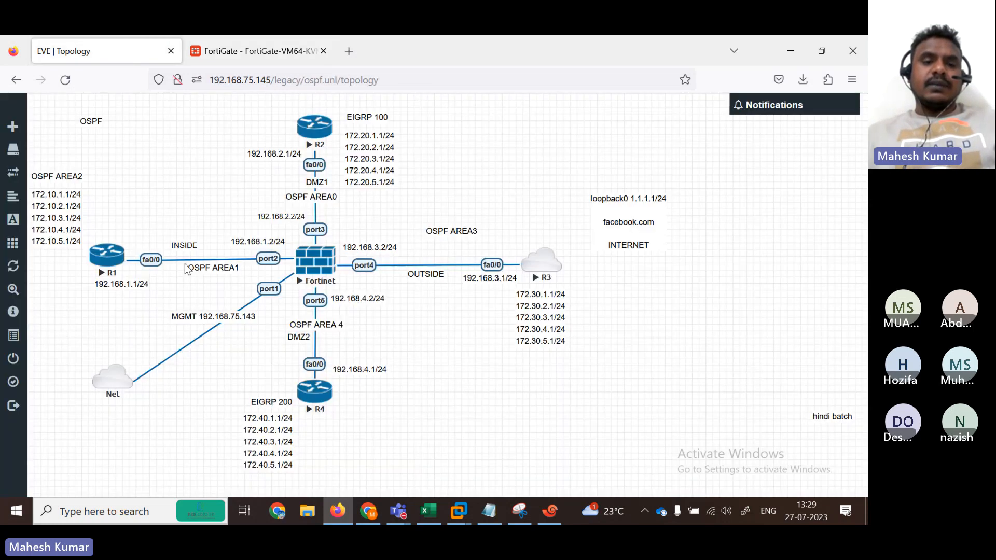
pyautogui.click(260, 44)
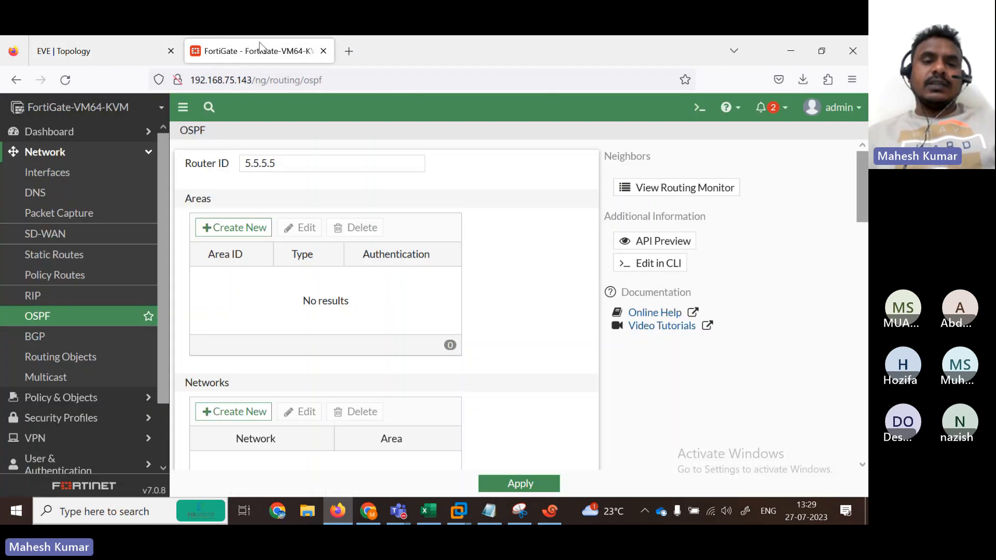
pyautogui.click(212, 232)
pyautogui.click(417, 173)
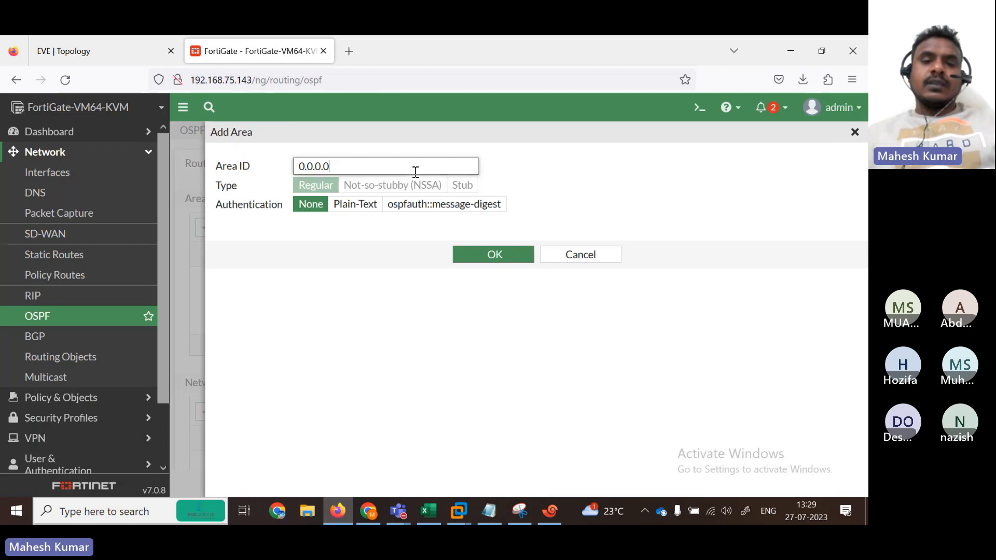
pyautogui.click(485, 255)
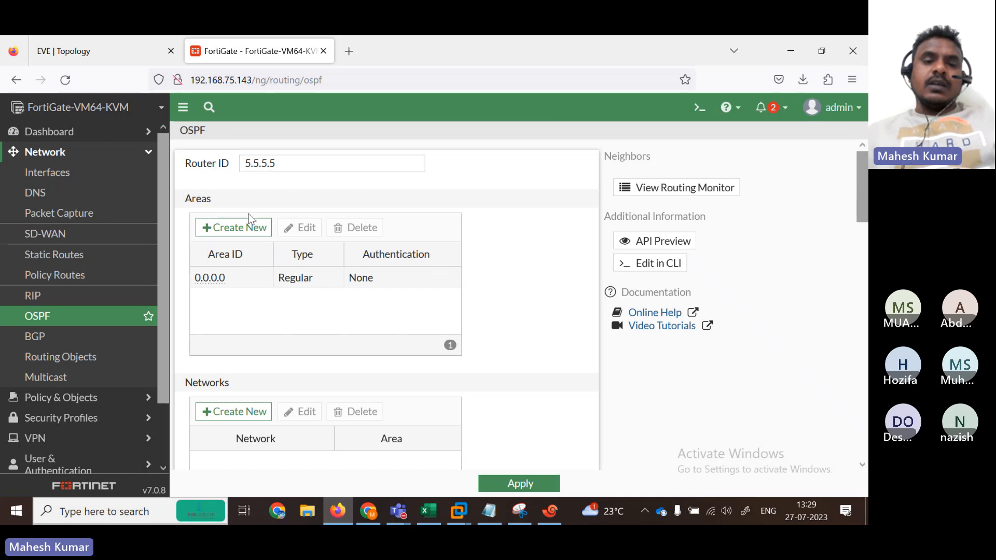
# Add OSPF area 0.0.0.1 as a Regular area with no authentication
pyautogui.click(247, 227)
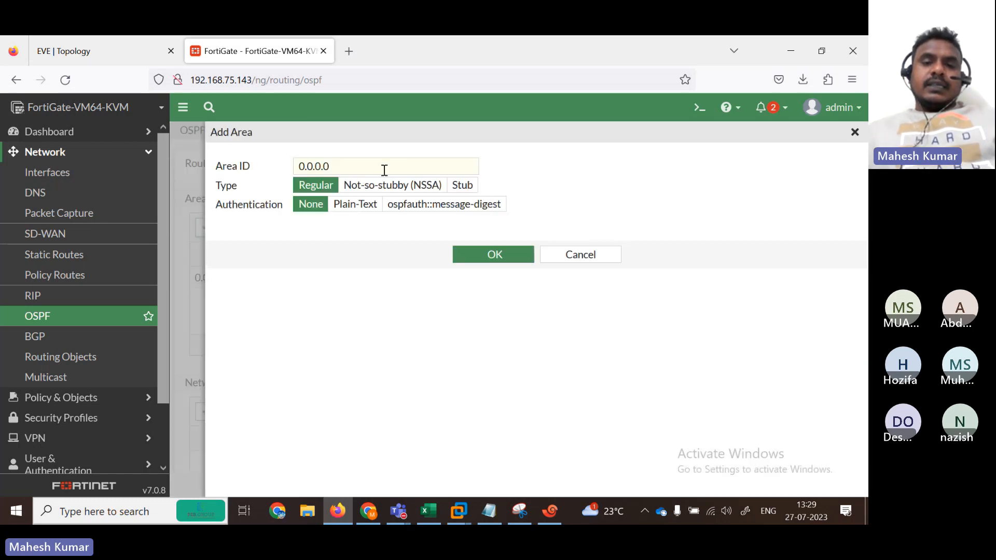
pyautogui.click(381, 169)
pyautogui.press('BackSpace')
pyautogui.write('1')
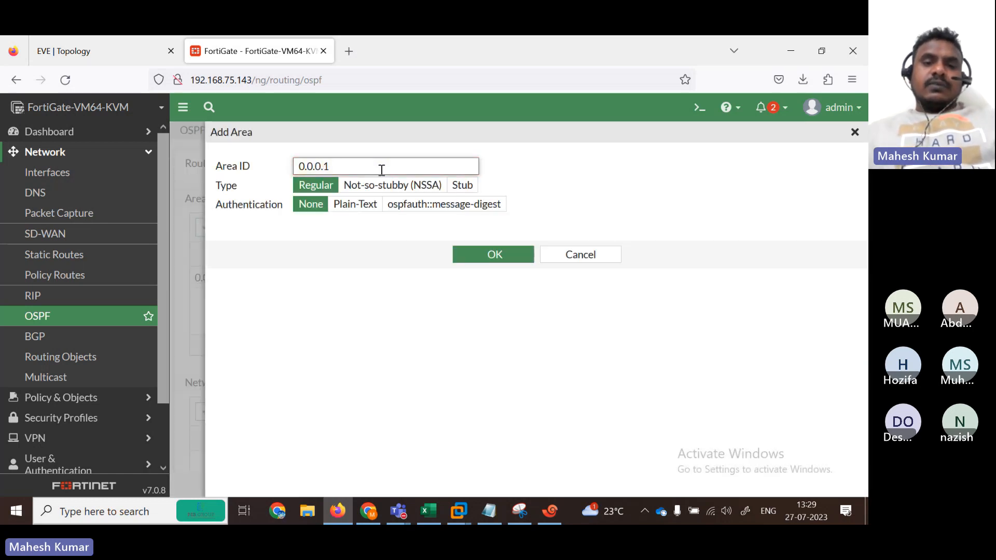
pyautogui.click(462, 253)
pyautogui.click(493, 262)
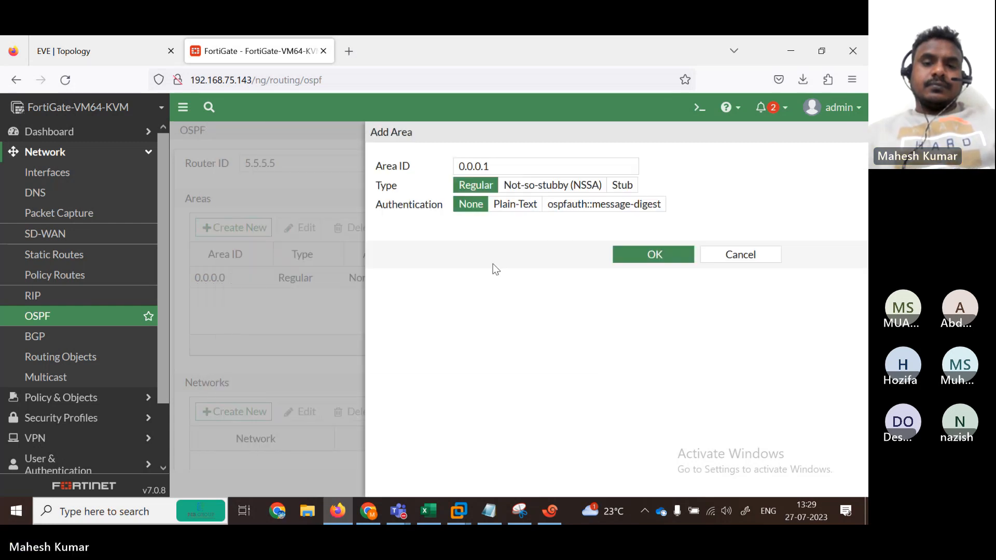
pyautogui.click(233, 228)
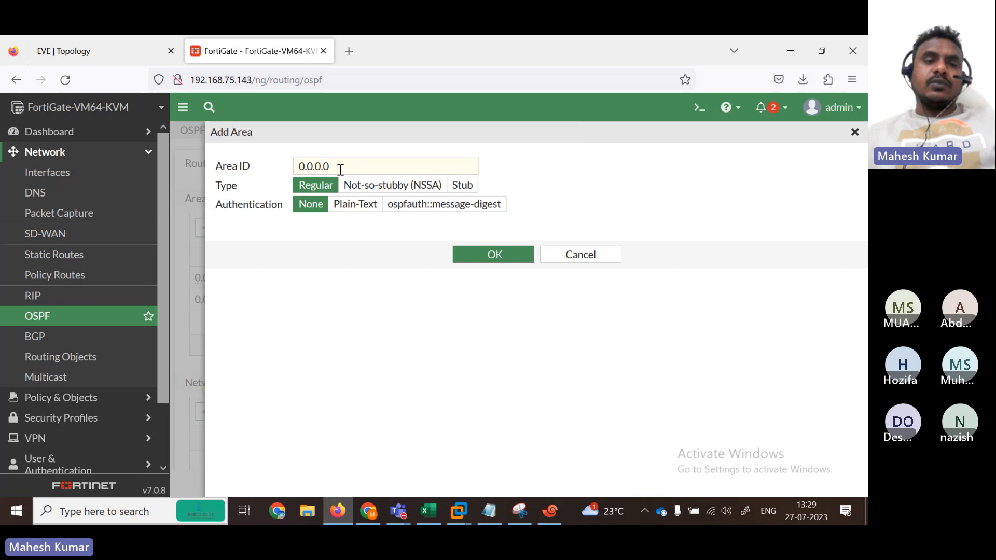
pyautogui.click(123, 61)
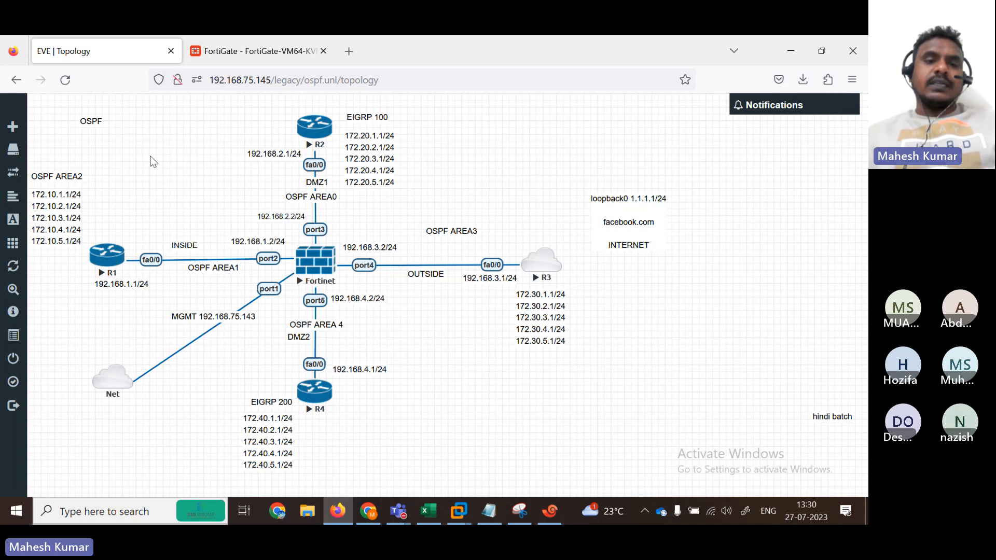
pyautogui.click(235, 45)
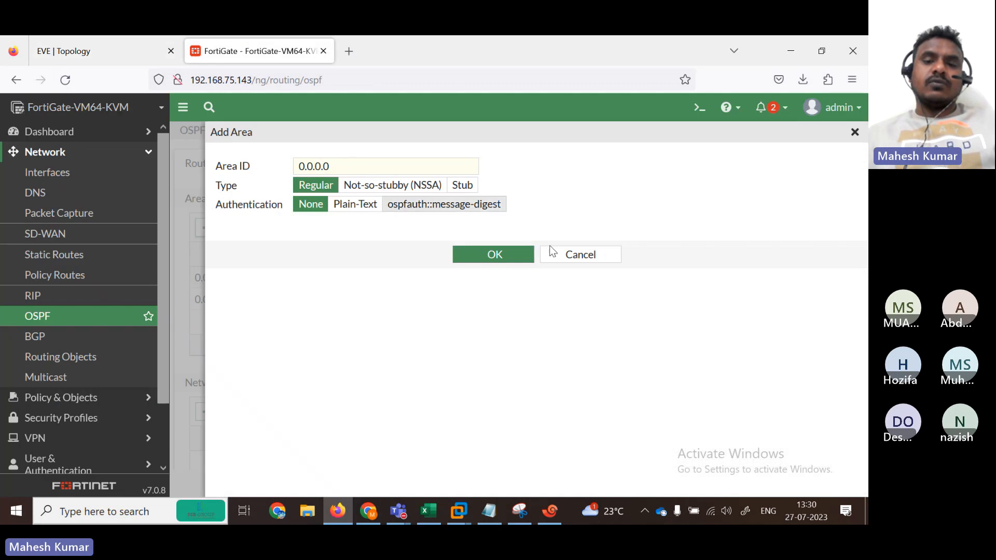
pyautogui.click(570, 255)
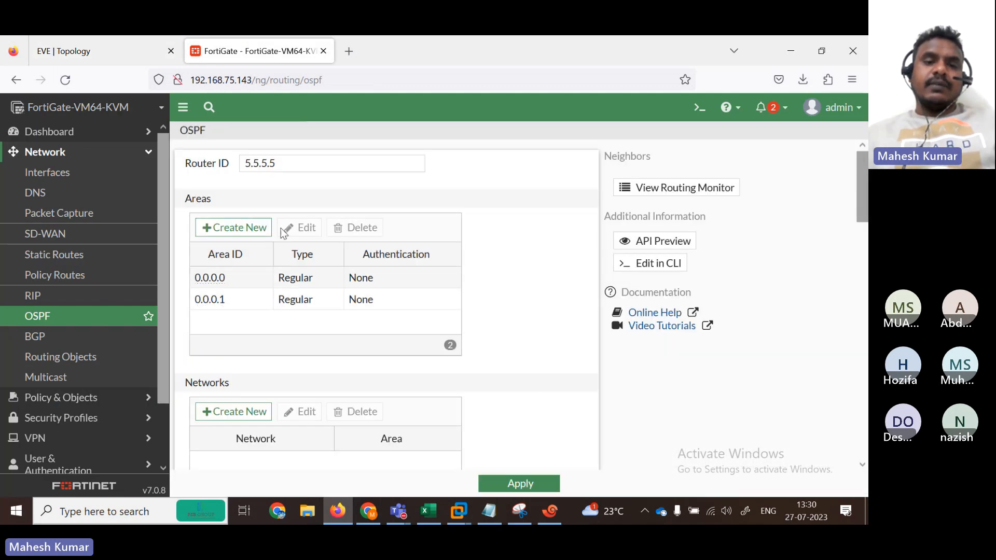
# Add OSPF area 0.0.0.3 as a Regular area with no authentication
pyautogui.click(235, 228)
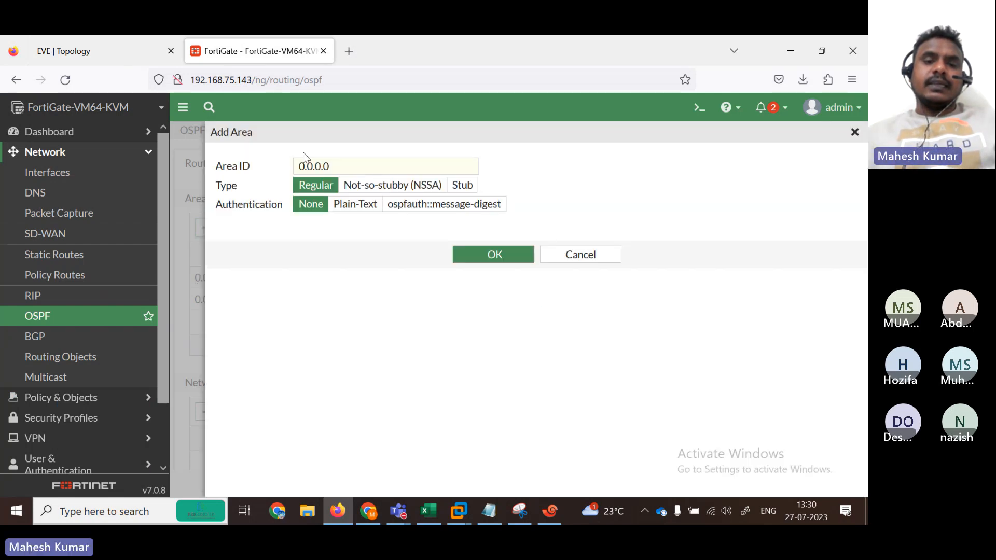
pyautogui.click(340, 165)
pyautogui.press('BackSpace')
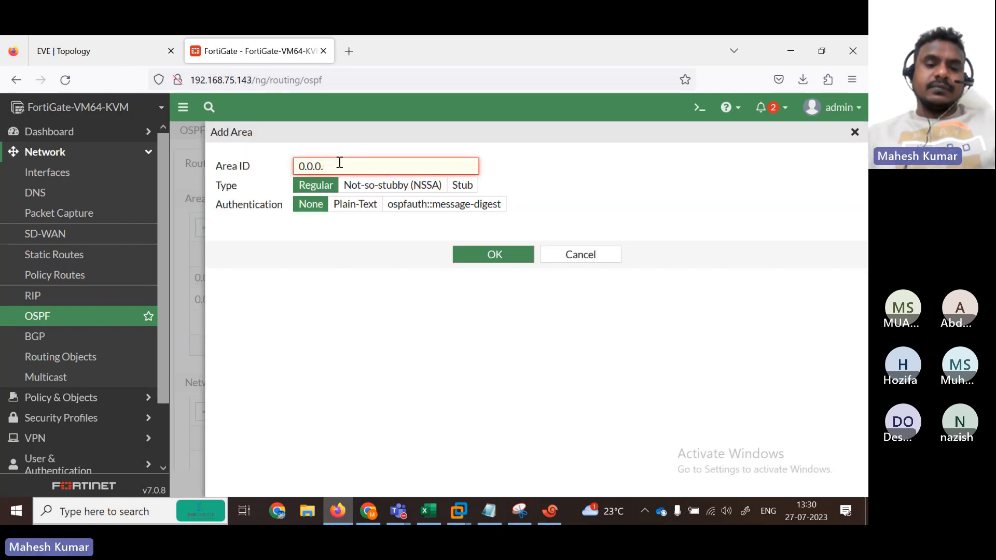
pyautogui.write('3')
pyautogui.click(483, 261)
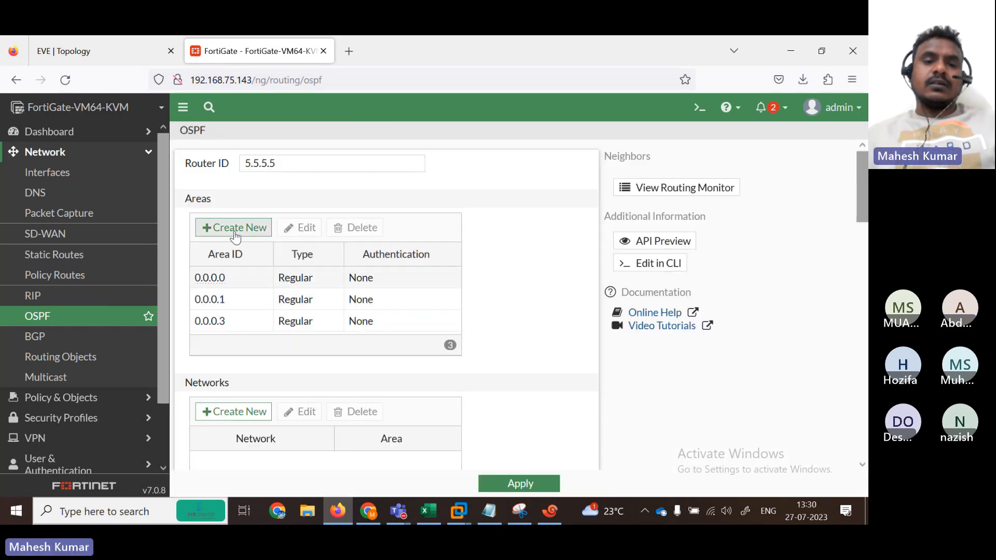
# Add OSPF area 0.0.0.4 as a Regular area with no authentication
pyautogui.click(230, 229)
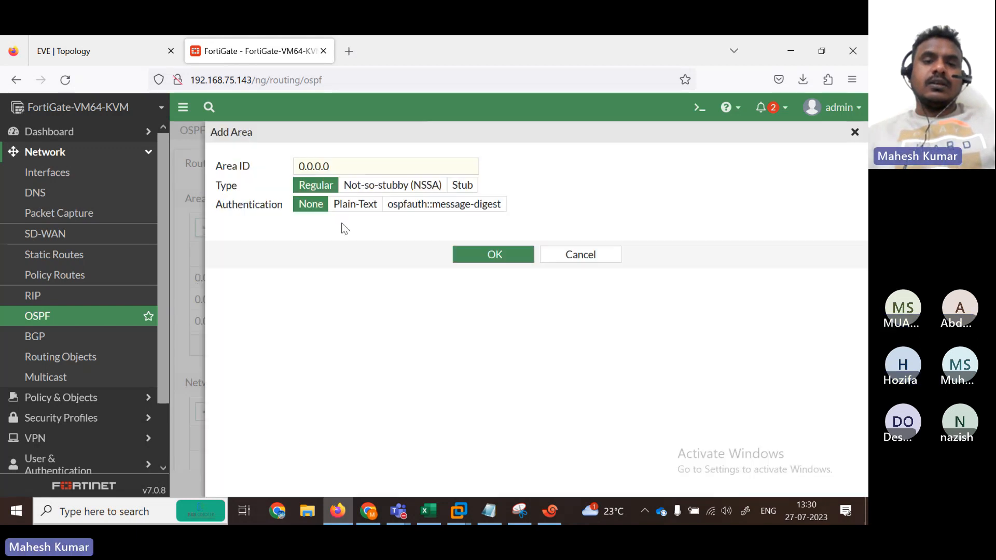
pyautogui.click(417, 164)
pyautogui.press('BackSpace')
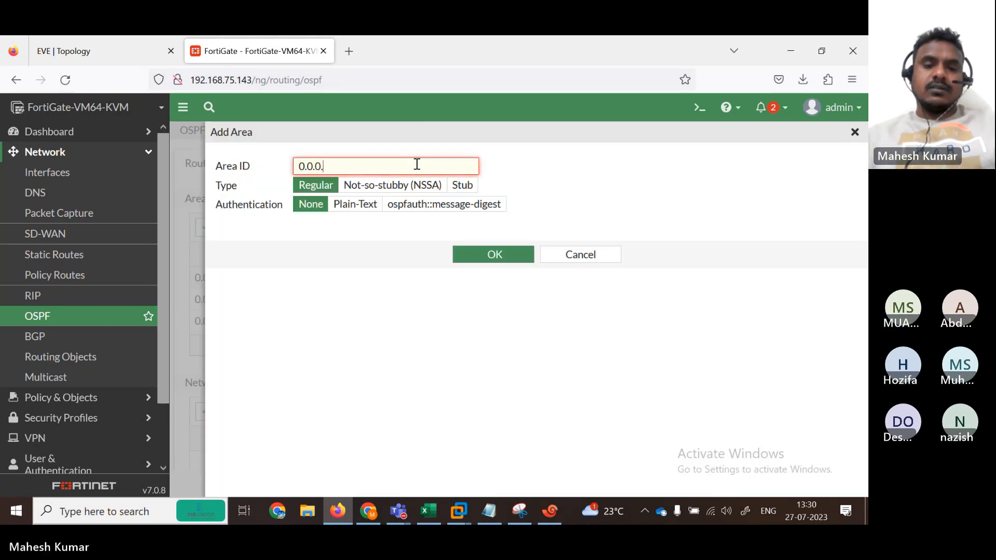
pyautogui.write('4')
pyautogui.click(493, 255)
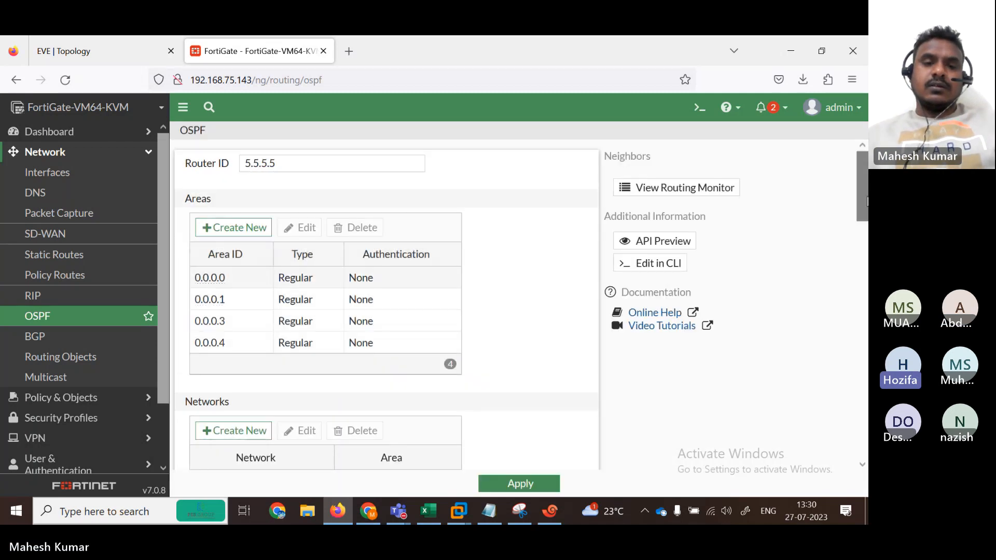
# Review the FortiGate's OSPF router ID, area list and networks section against the areas and subnets in the EVE topology
pyautogui.scroll(-2, 864, 202)
pyautogui.scroll(2, 864, 202)
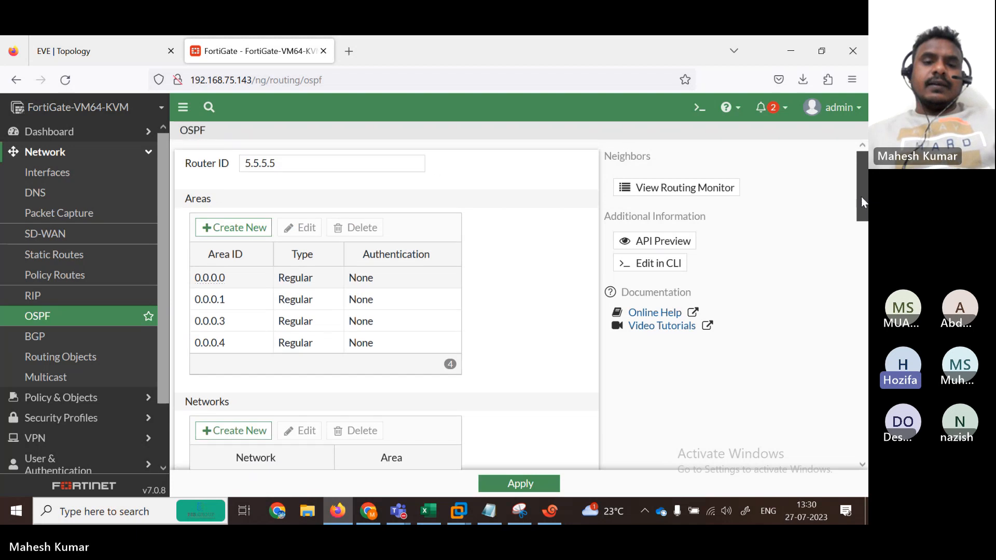
pyautogui.scroll(-1, 861, 207)
pyautogui.moveTo(862, 209); pyautogui.dragTo(862, 208)
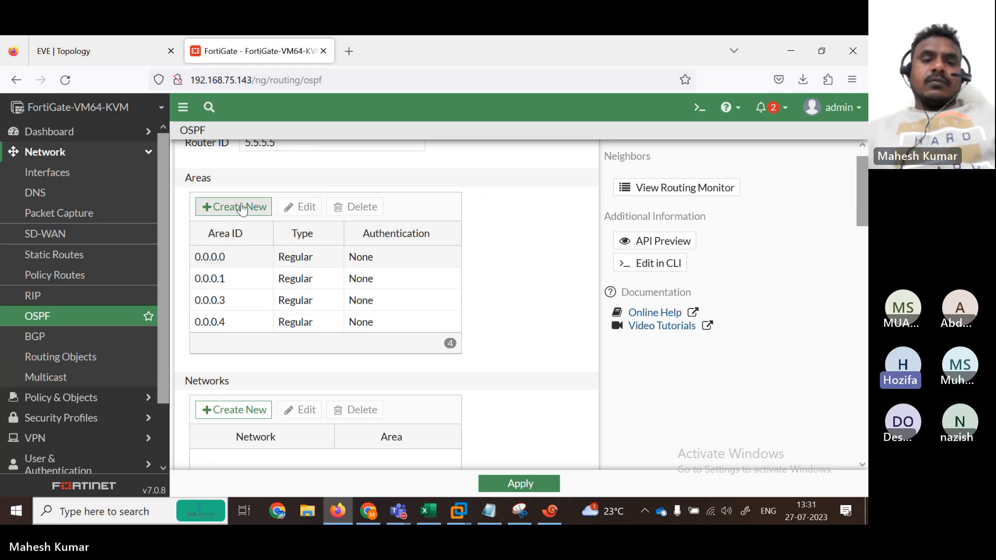
pyautogui.scroll(1, 864, 195)
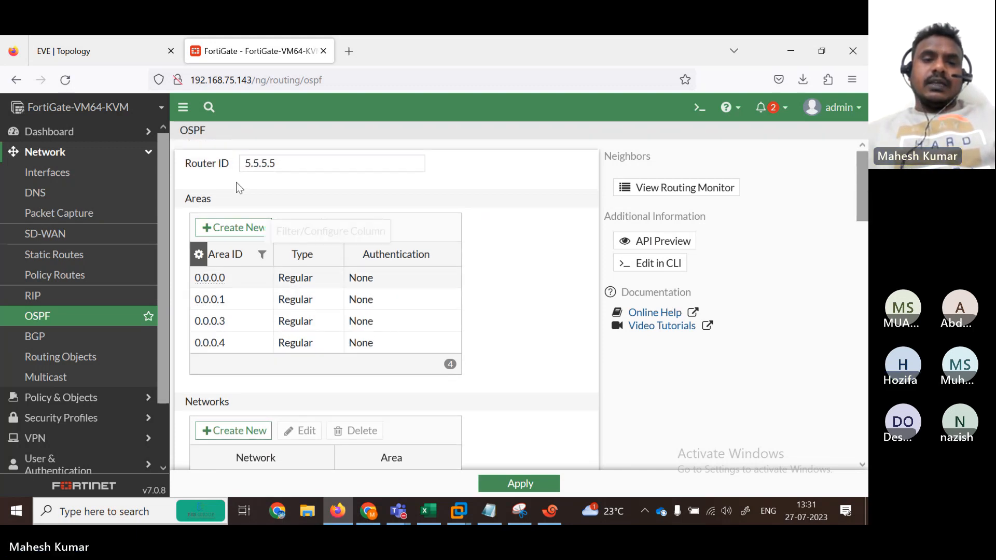
pyautogui.tripleClick(297, 165)
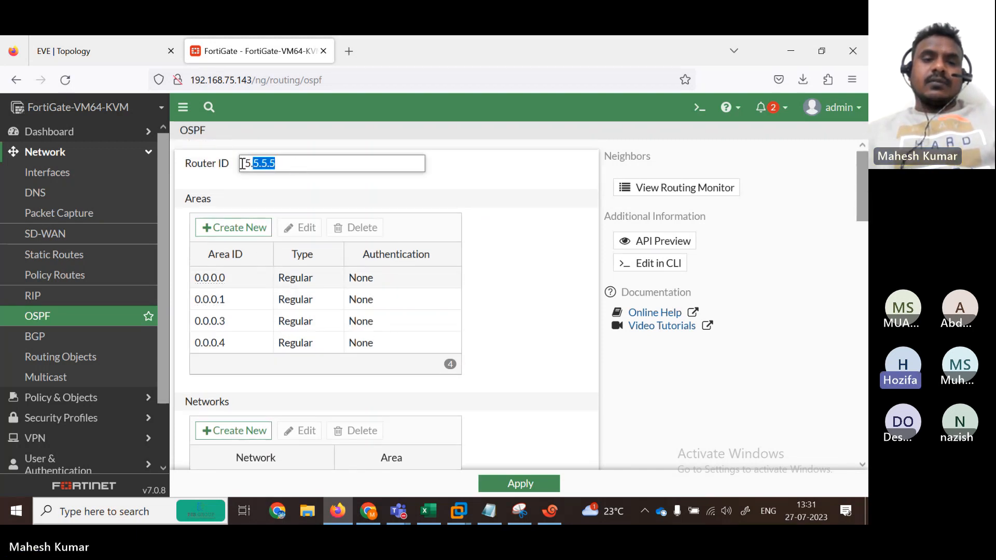
pyautogui.click(288, 165)
pyautogui.tripleClick(289, 165)
pyautogui.tripleClick(305, 165)
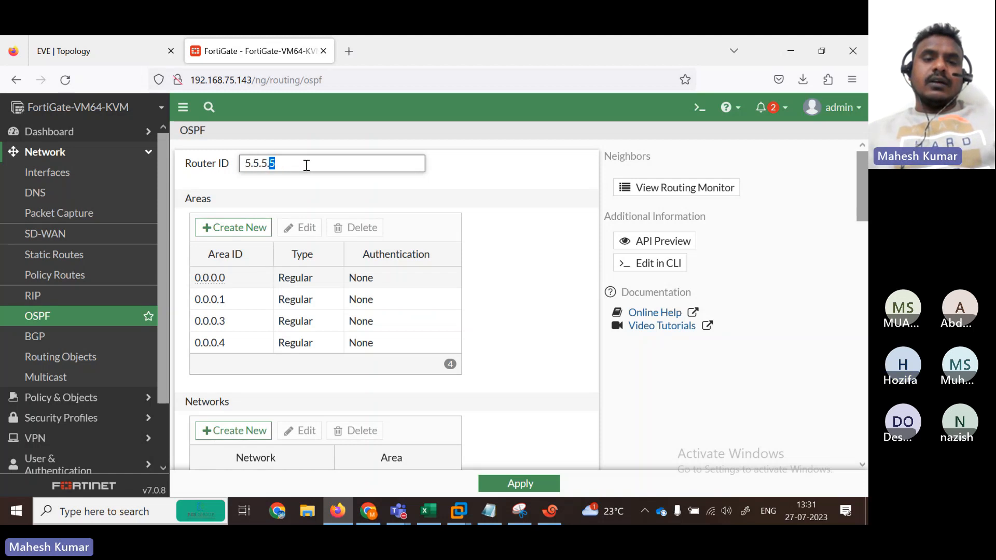
pyautogui.click(79, 54)
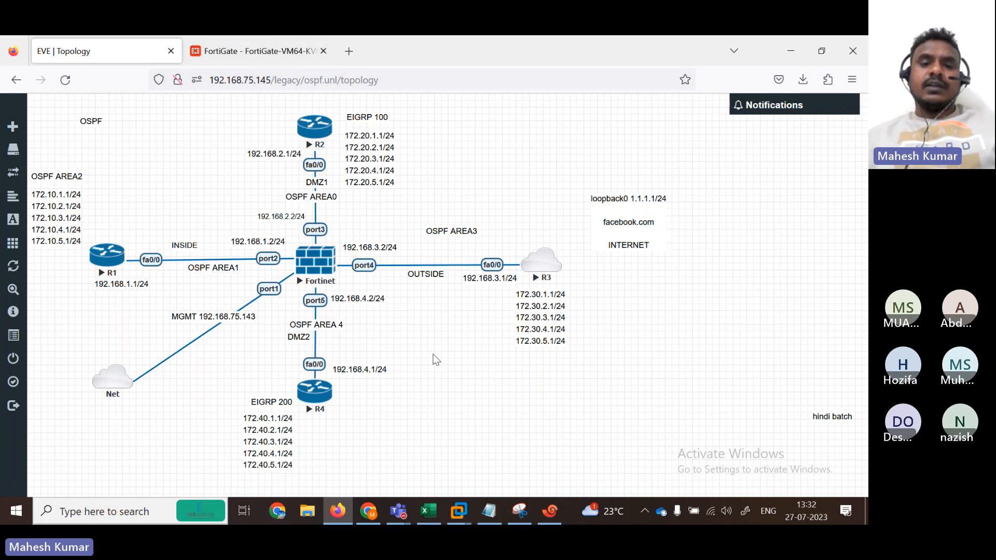
pyautogui.click(248, 54)
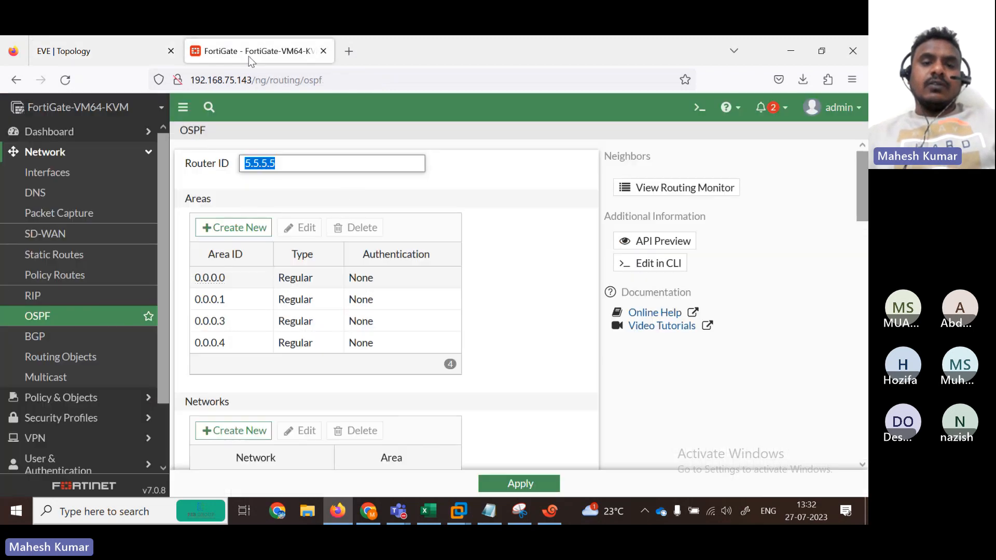
pyautogui.moveTo(865, 215); pyautogui.dragTo(866, 241)
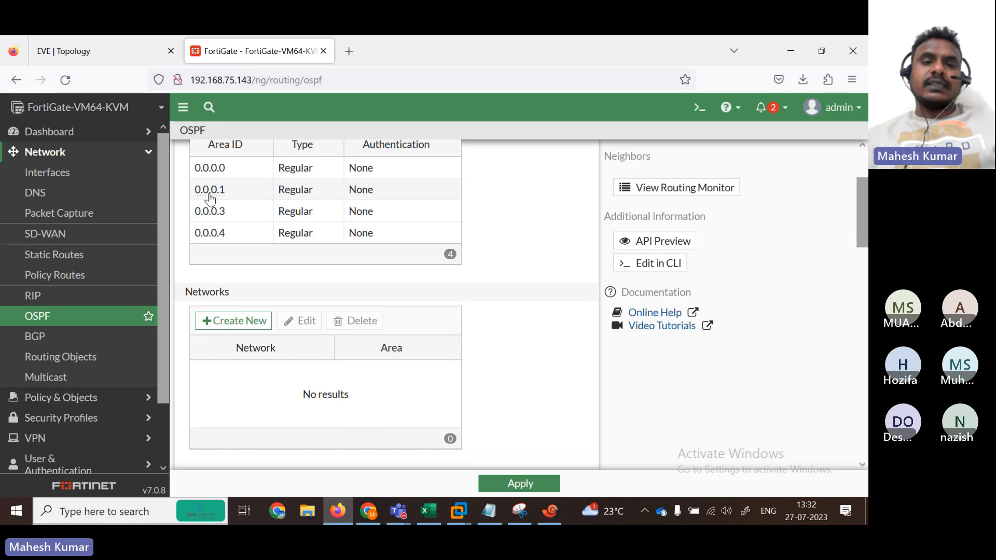
pyautogui.click(81, 50)
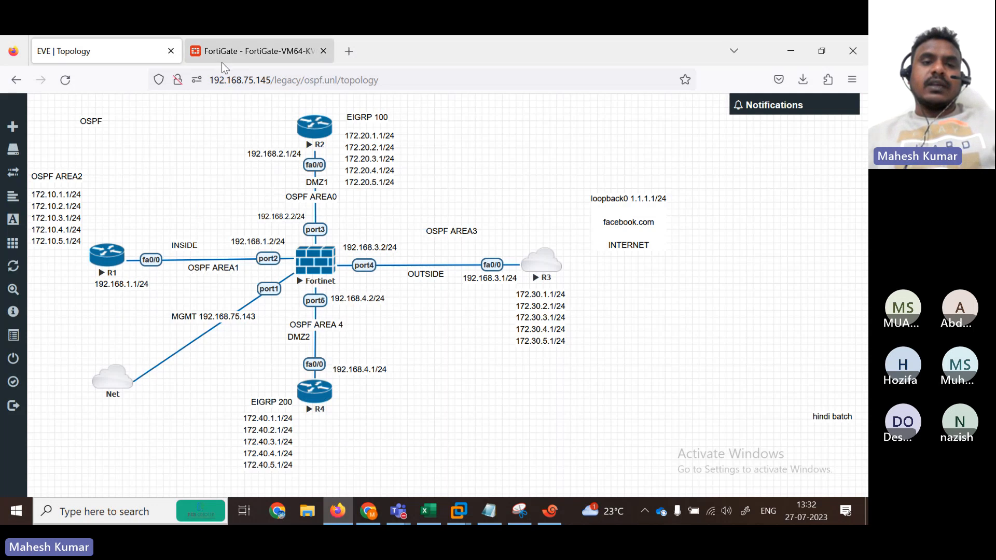
pyautogui.click(236, 50)
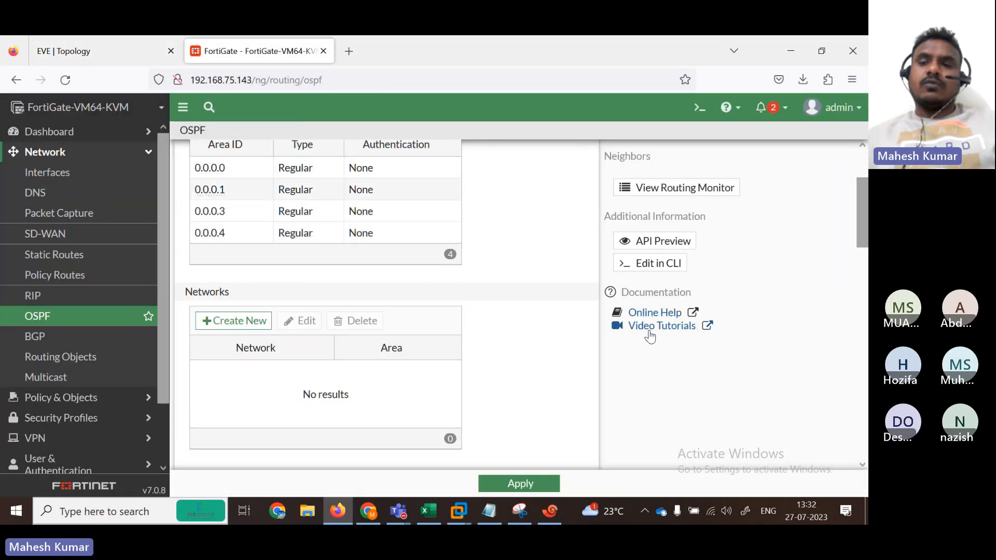
pyautogui.moveTo(866, 239); pyautogui.dragTo(859, 207)
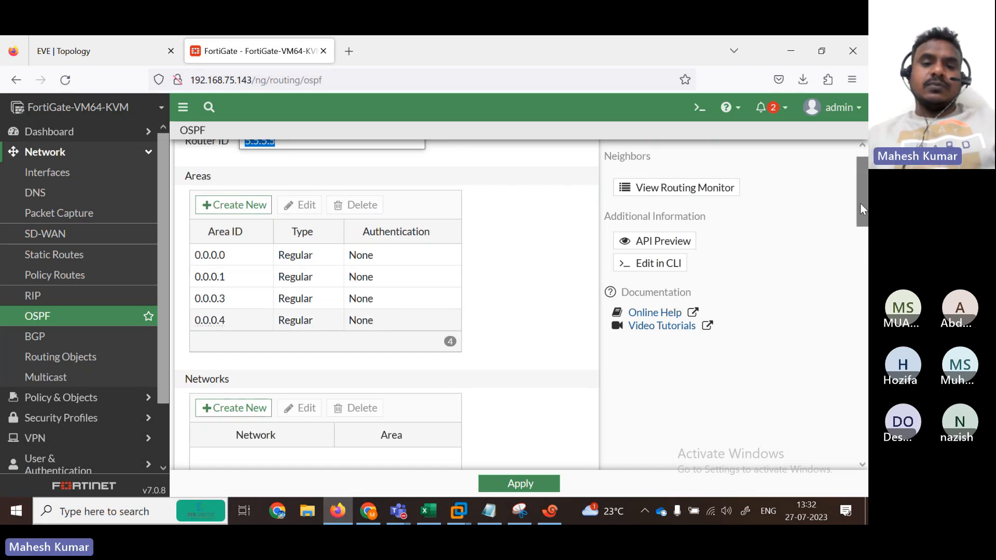
# Add the network 192.168.2.0/24 to OSPF area 0.0.0.0
pyautogui.moveTo(860, 205); pyautogui.dragTo(863, 241)
pyautogui.click(224, 269)
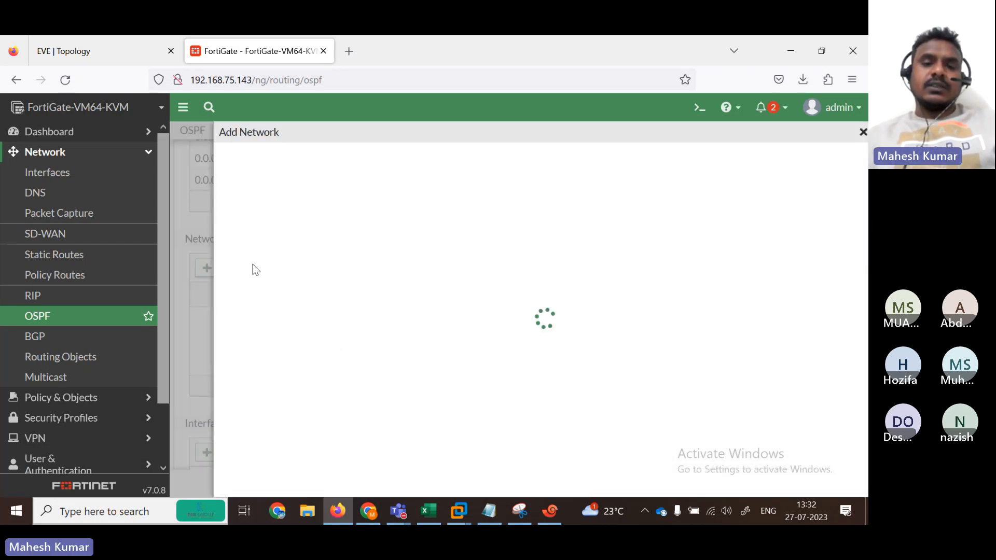
pyautogui.click(448, 173)
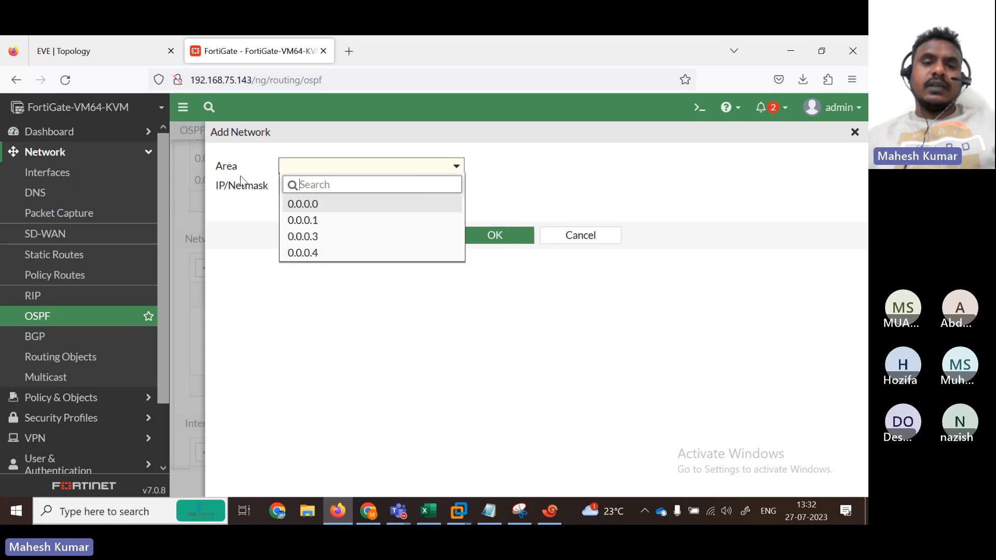
pyautogui.click(300, 207)
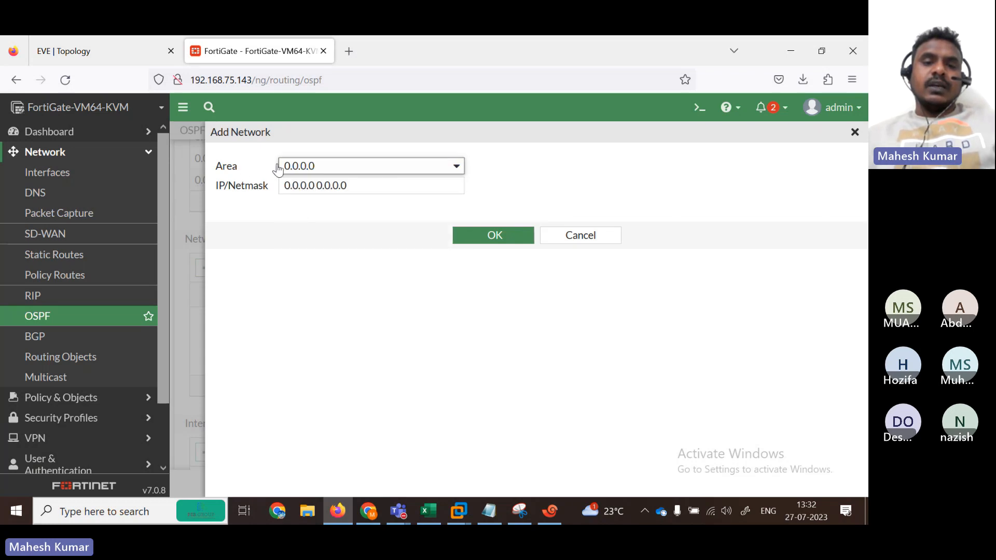
pyautogui.moveTo(426, 185); pyautogui.dragTo(216, 187)
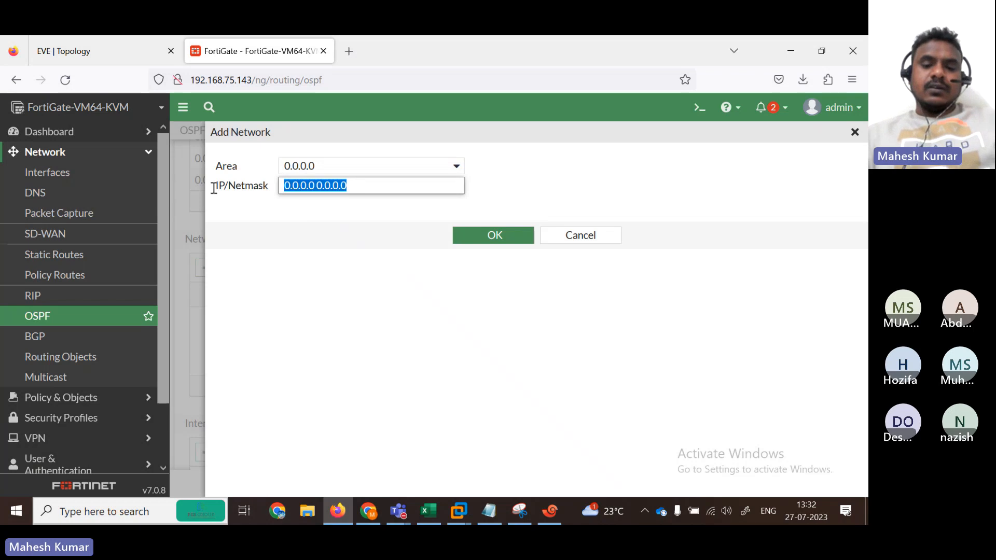
pyautogui.write('192.168.2.')
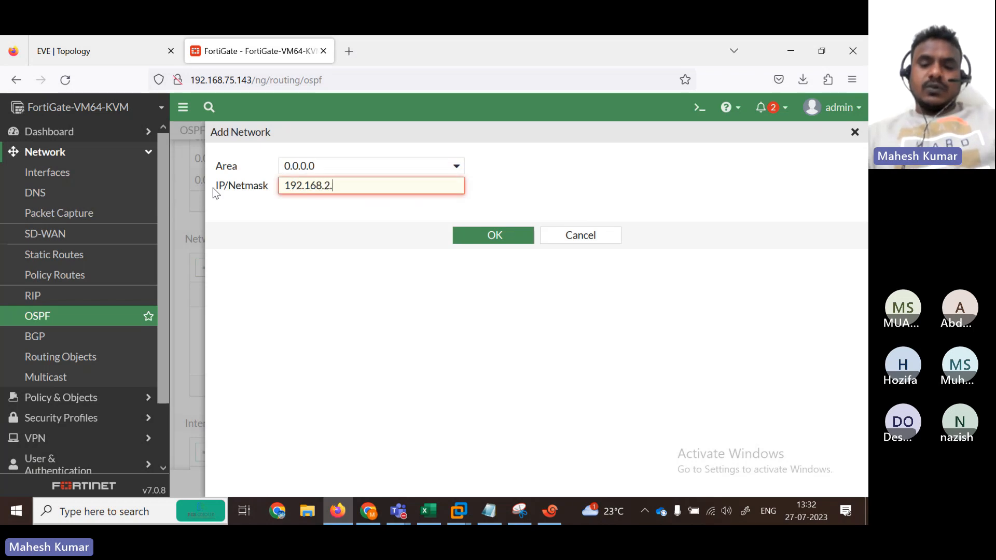
pyautogui.write('0/24')
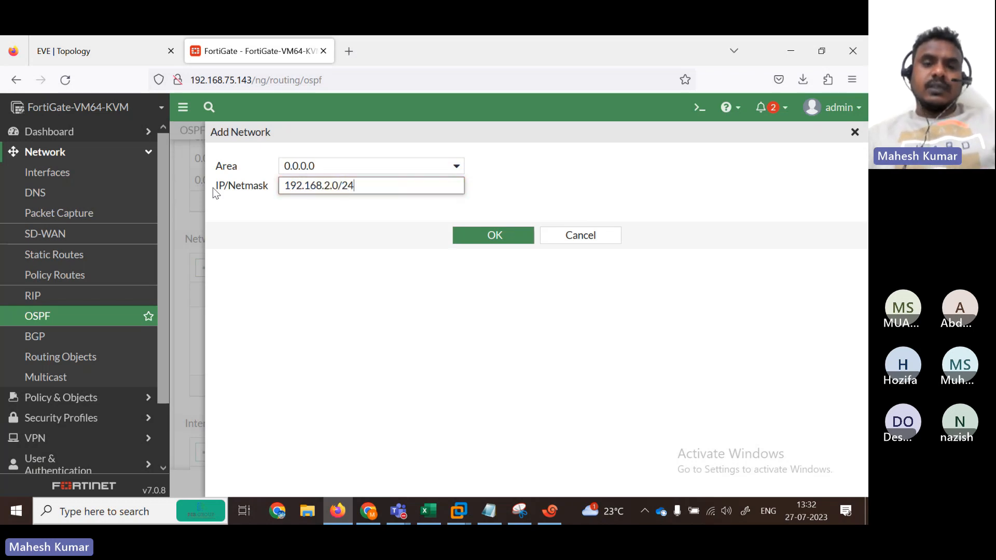
pyautogui.click(480, 237)
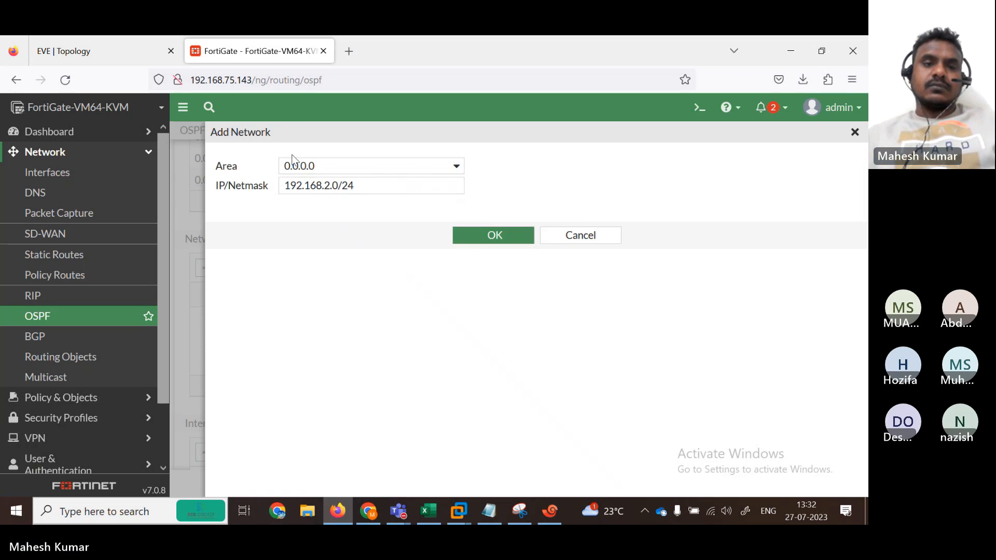
# Check the area links in the EVE topology and add the network 192.168.1.0/24 to OSPF area 0.0.0.1 on the FortiGate
pyautogui.click(82, 49)
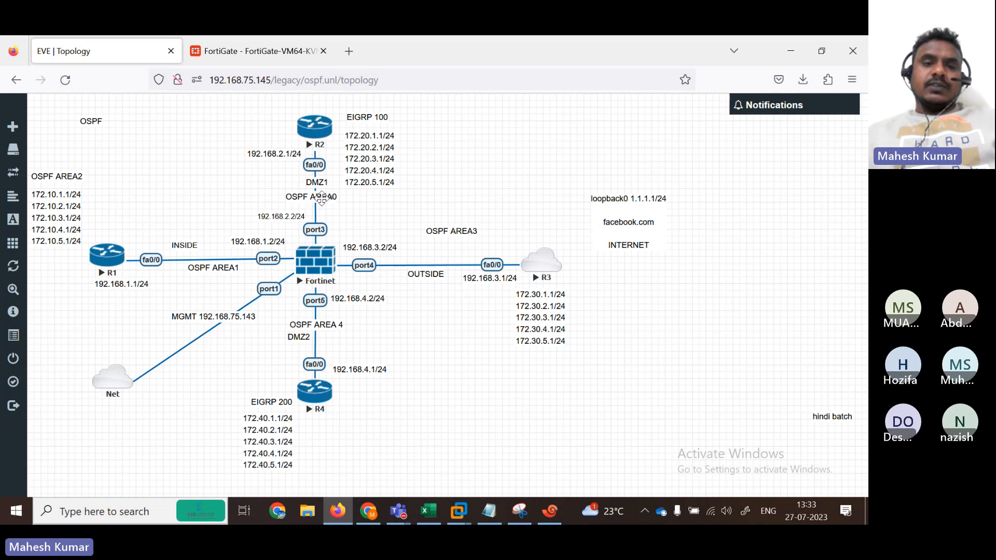
pyautogui.click(246, 44)
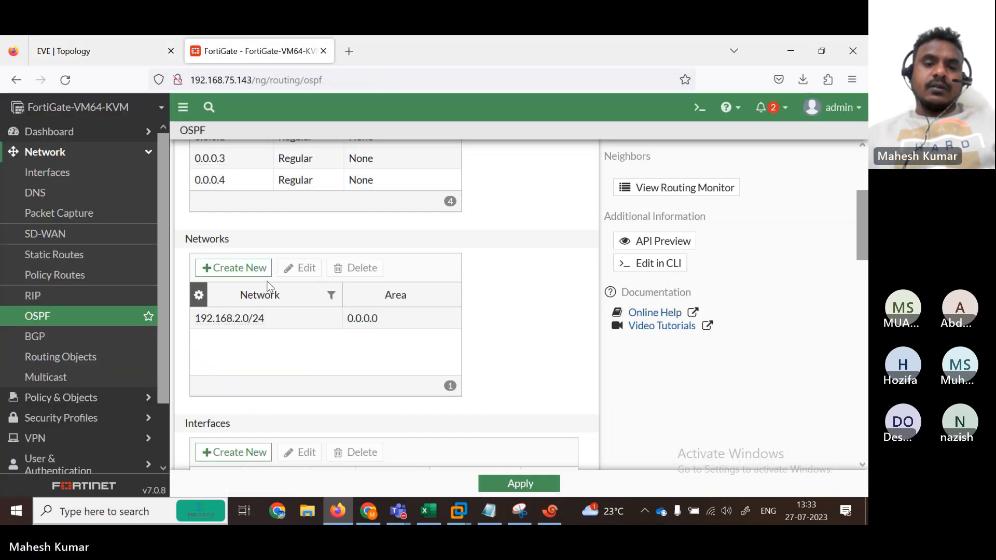
pyautogui.click(231, 267)
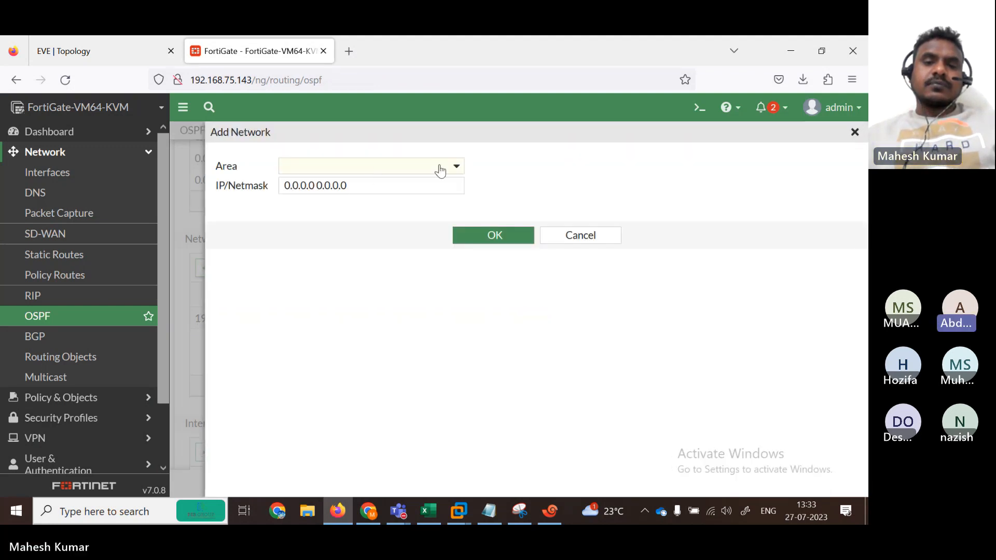
pyautogui.click(438, 166)
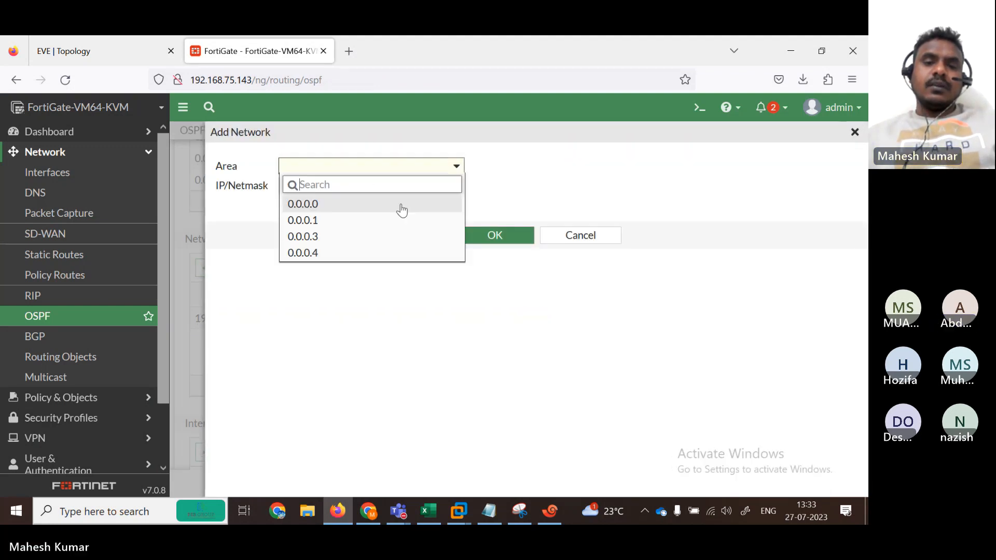
pyautogui.click(350, 221)
pyautogui.click(382, 189)
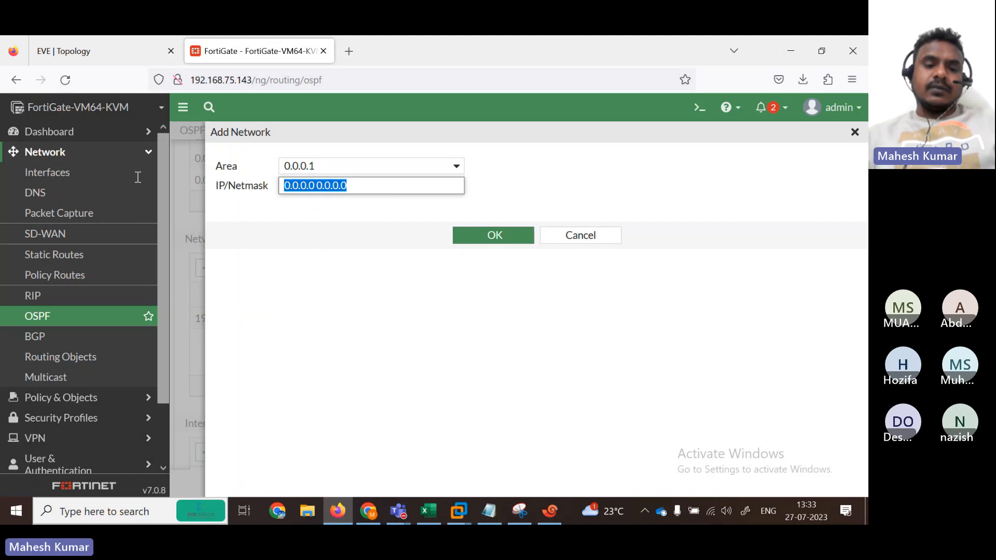
pyautogui.write('192.168.1.0/24')
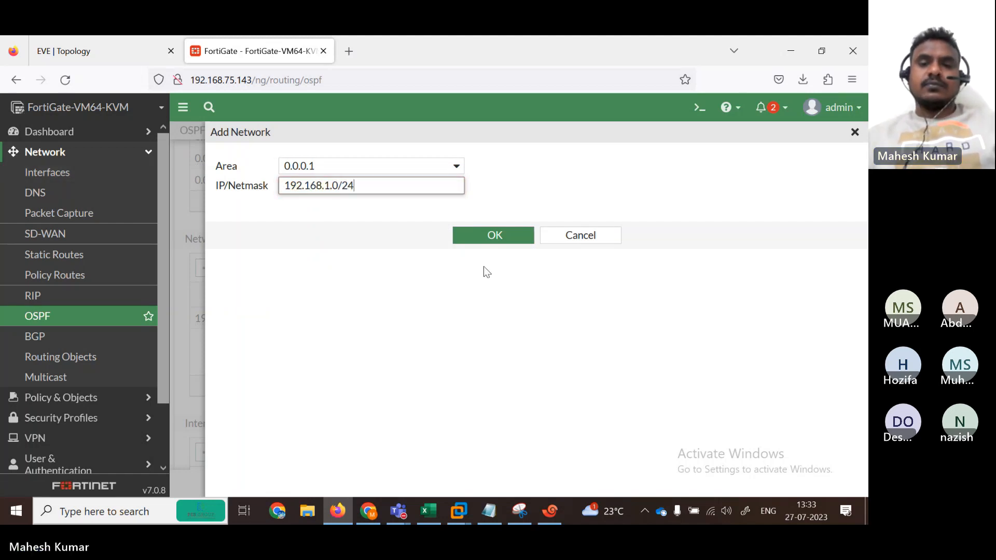
pyautogui.click(411, 211)
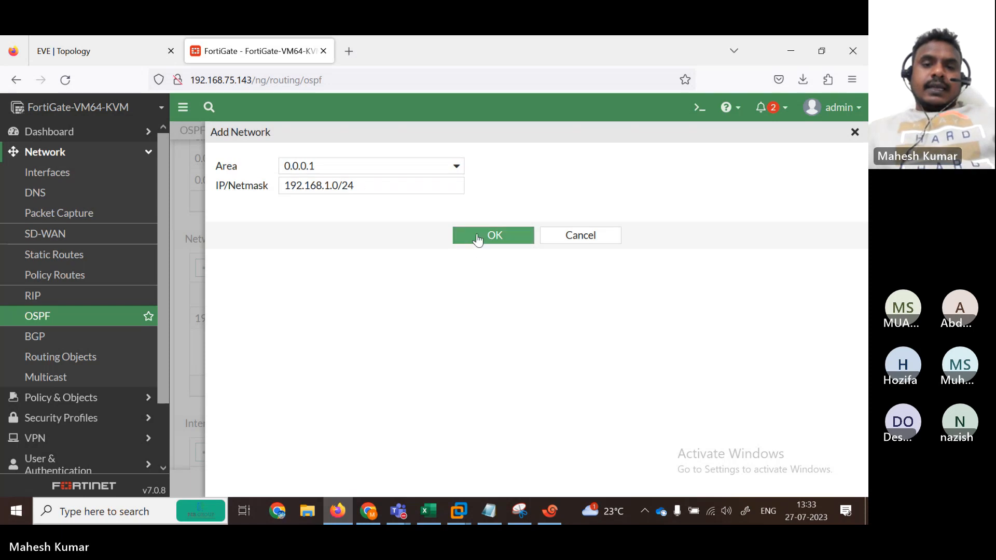
pyautogui.click(477, 235)
# Add the network 192.168.3.0/24 to OSPF area 0.0.0.3
pyautogui.click(232, 280)
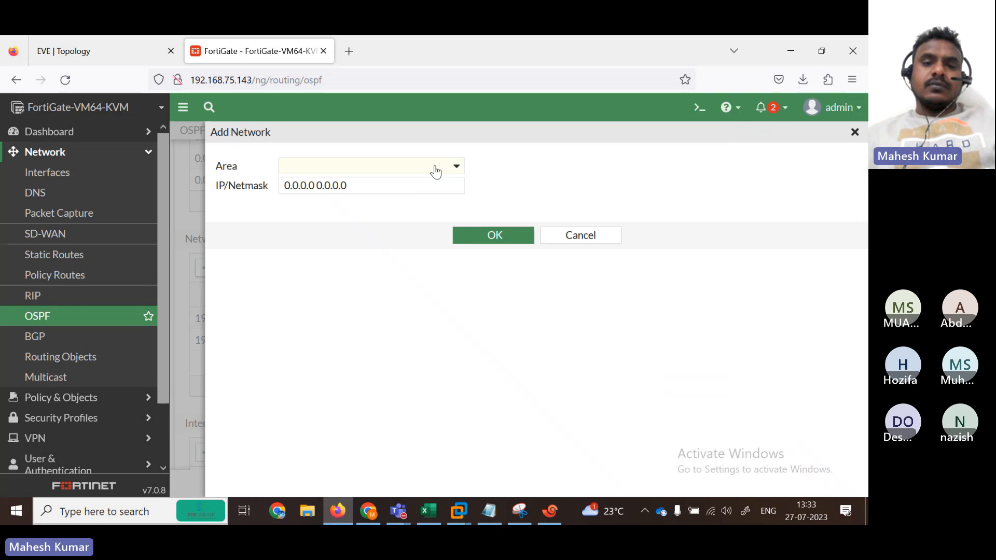
pyautogui.click(436, 168)
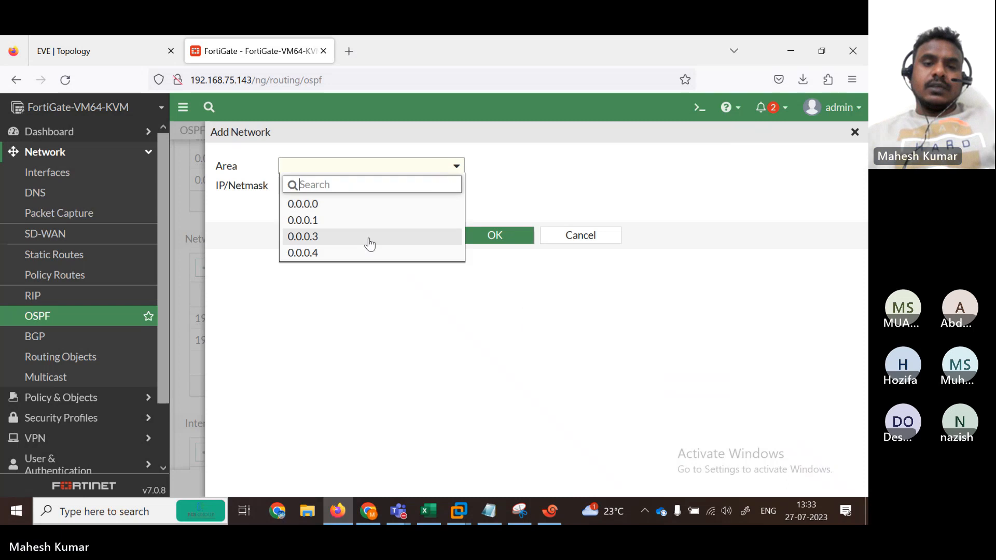
pyautogui.click(363, 242)
pyautogui.click(381, 189)
pyautogui.write('192.1')
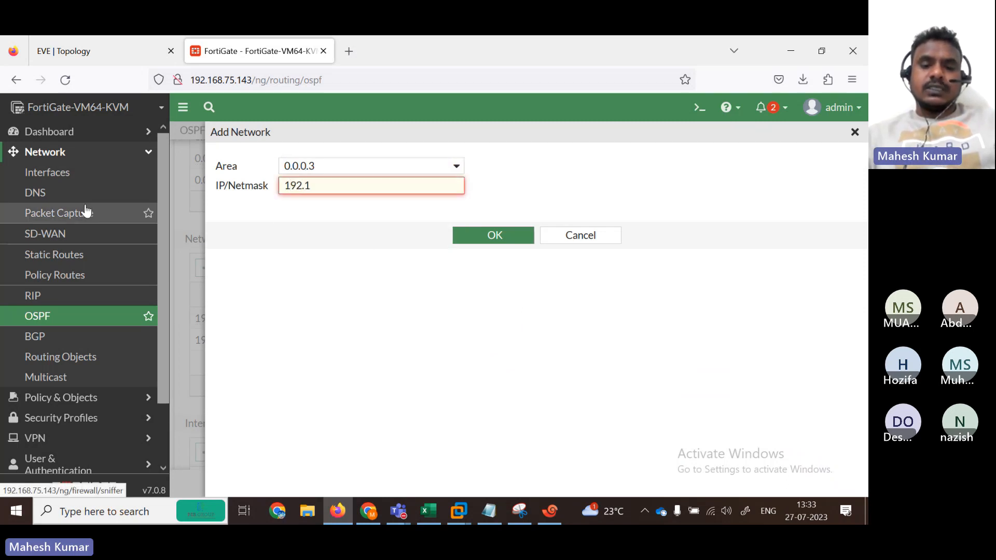
pyautogui.write('68.3.0')
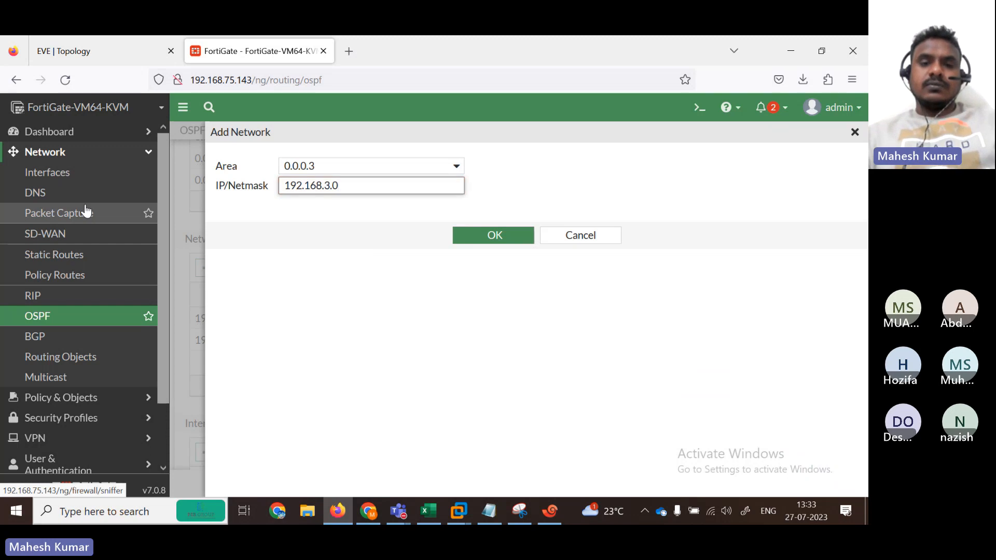
pyautogui.write('/24')
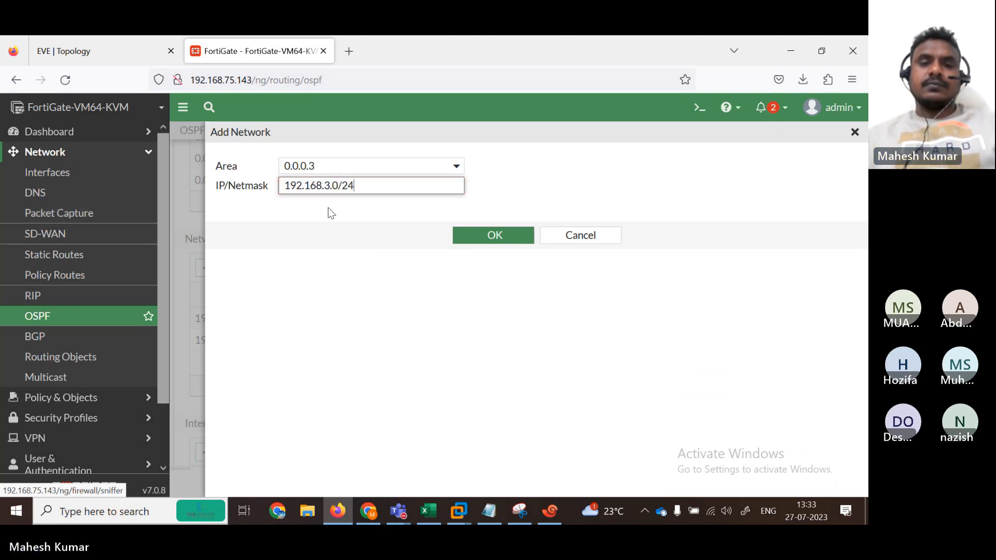
pyautogui.click(476, 237)
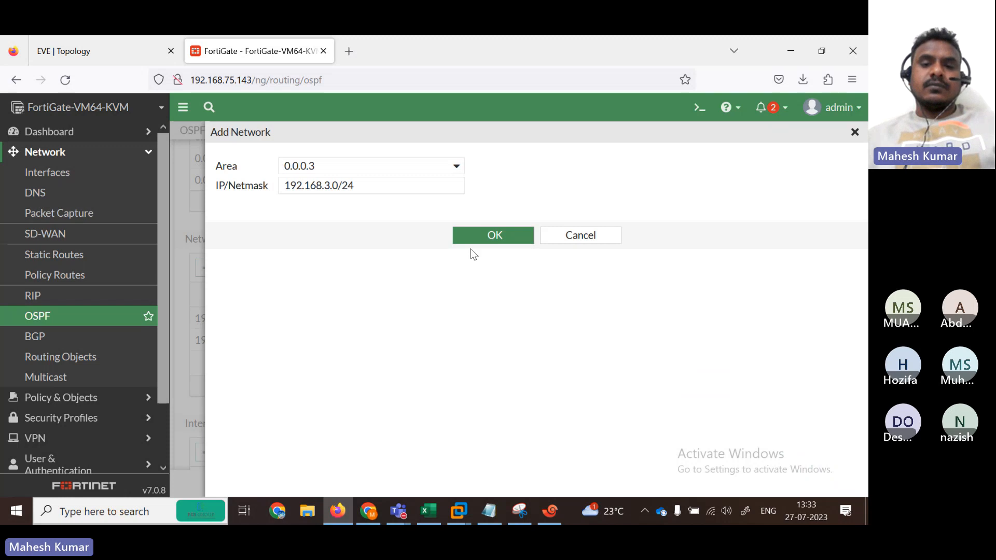
pyautogui.click(503, 237)
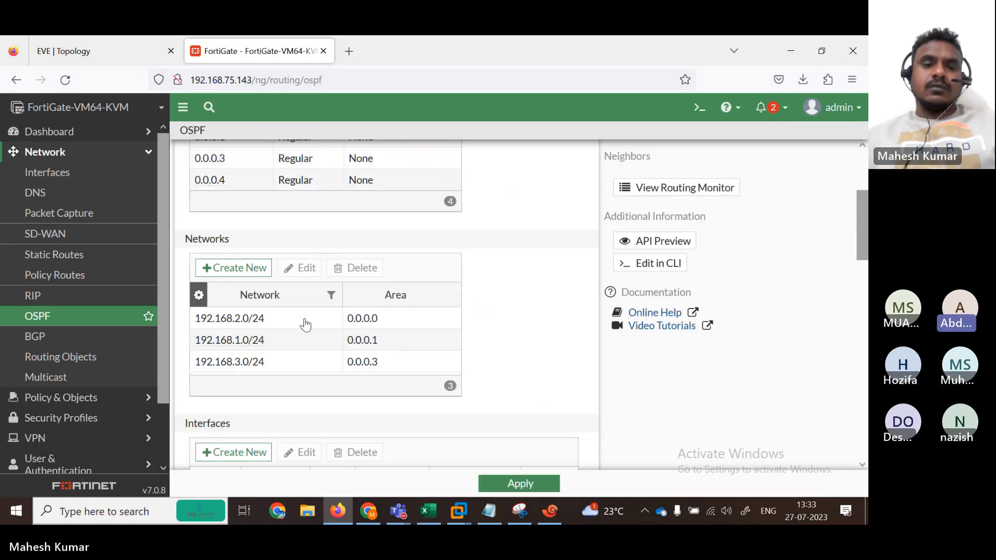
# Add the network 192.168.4.0/24 to OSPF area 0.0.0.4 and apply the FortiGate's OSPF settings
pyautogui.click(236, 268)
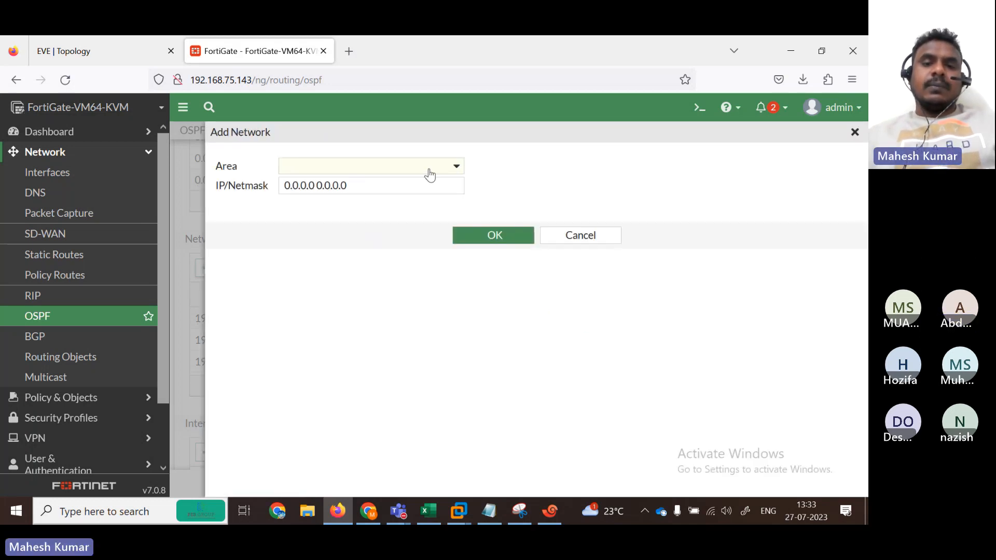
pyautogui.click(429, 171)
pyautogui.click(344, 253)
pyautogui.click(338, 192)
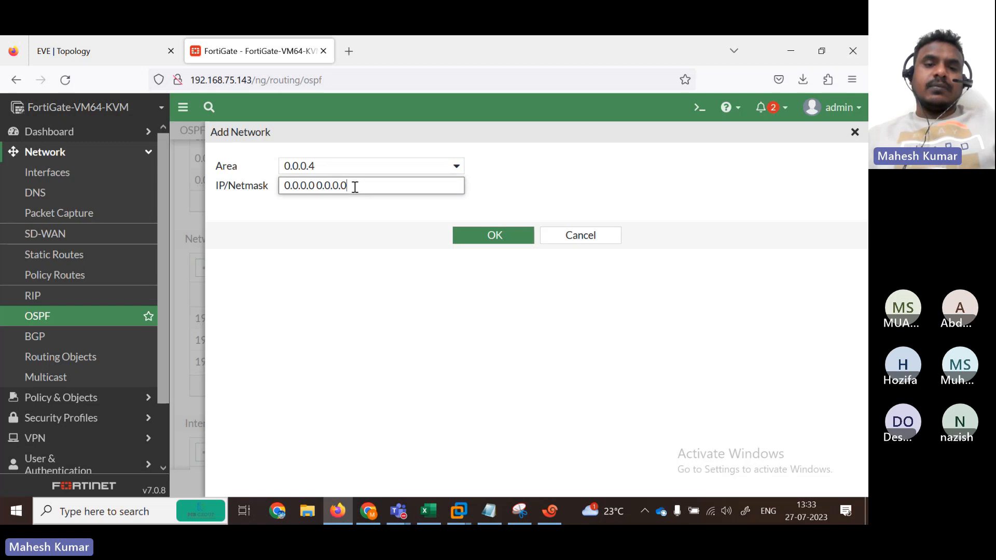
pyautogui.hotkey('ctrl', 'a')
pyautogui.write('192.168.4.0/24')
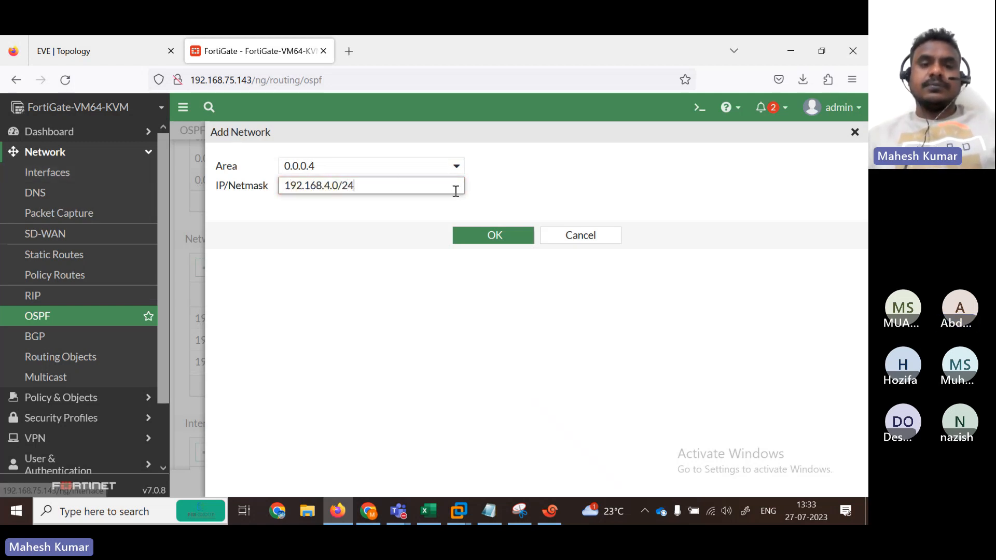
pyautogui.click(487, 238)
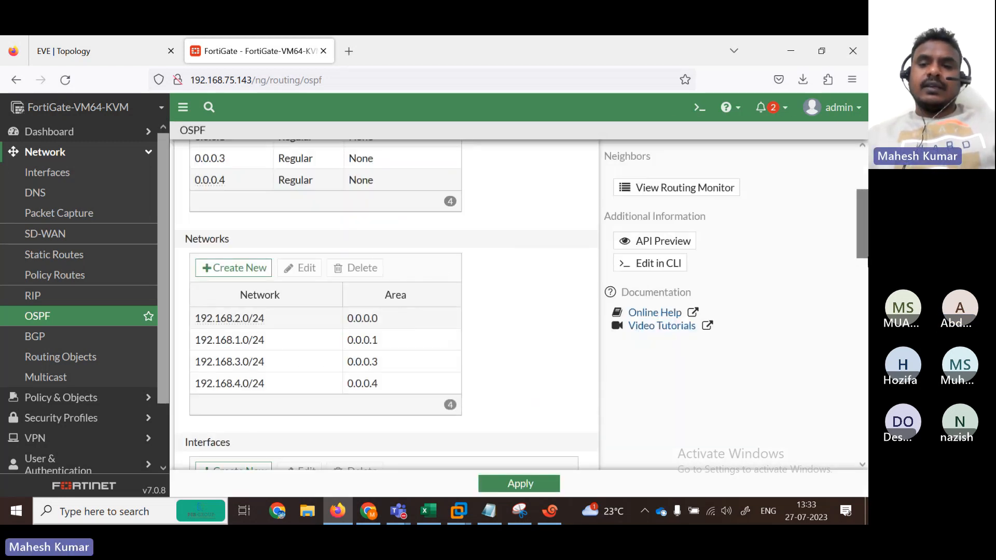
pyautogui.moveTo(864, 244); pyautogui.dragTo(865, 446)
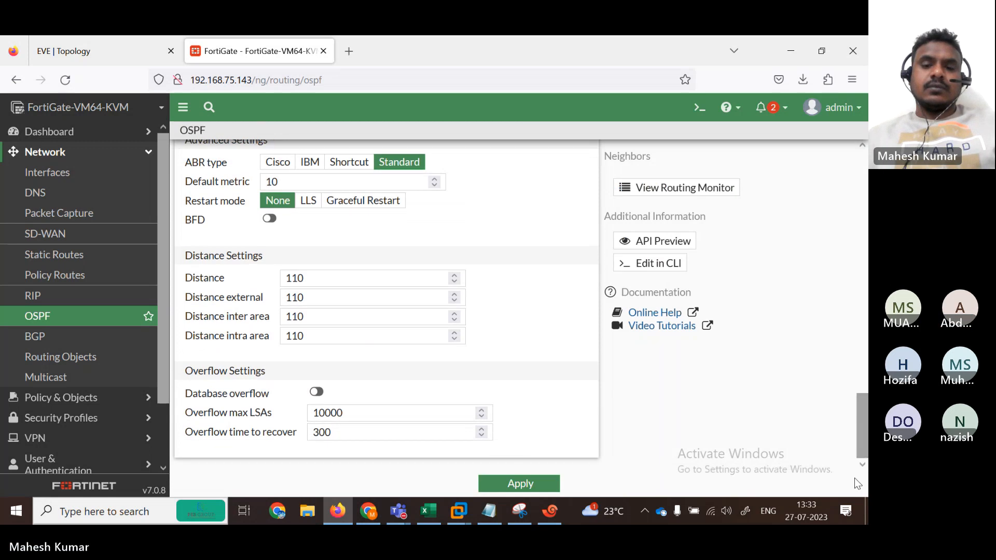
pyautogui.click(530, 488)
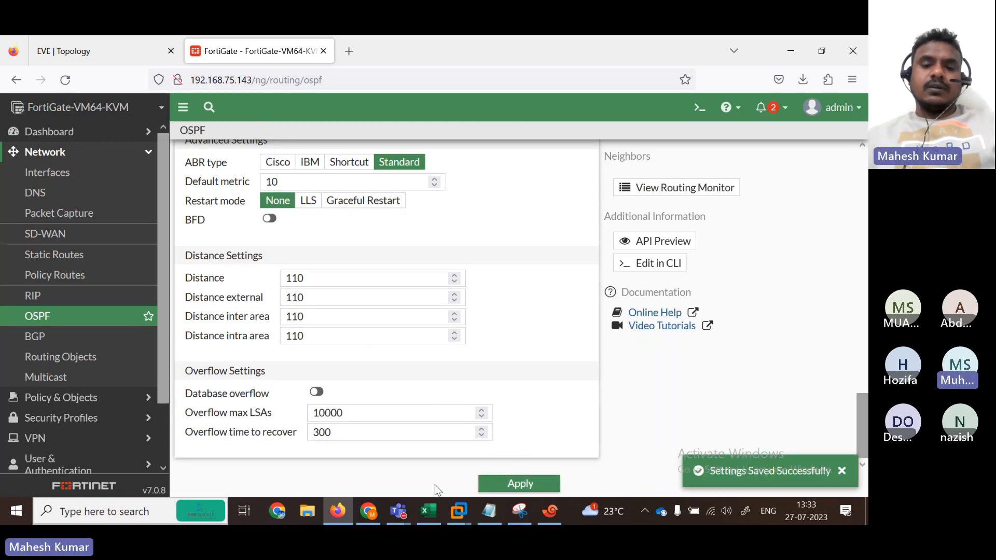
# Switch to Xshell and examine the OSPF adjacency message on R1's console for the neighbor and interface
pyautogui.click(551, 511)
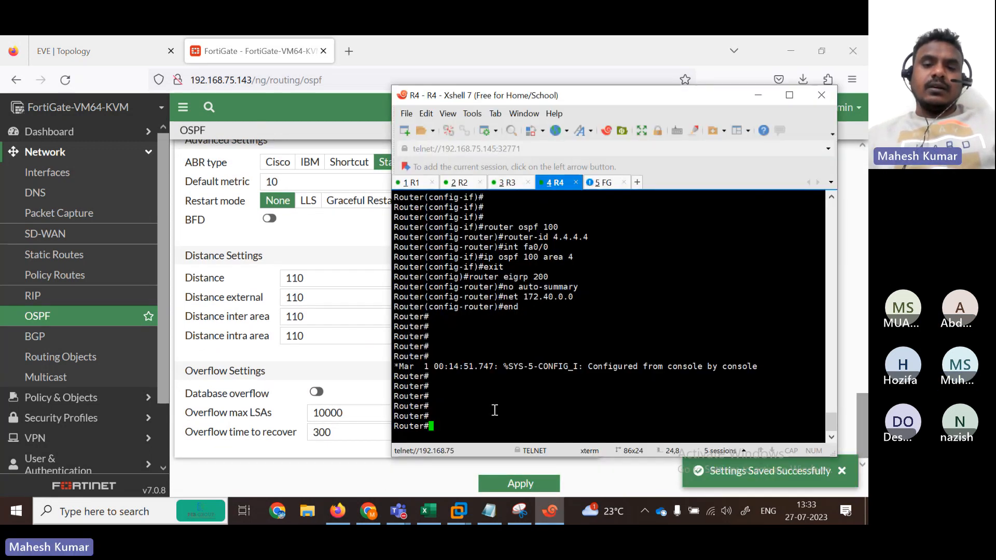
pyautogui.click(411, 183)
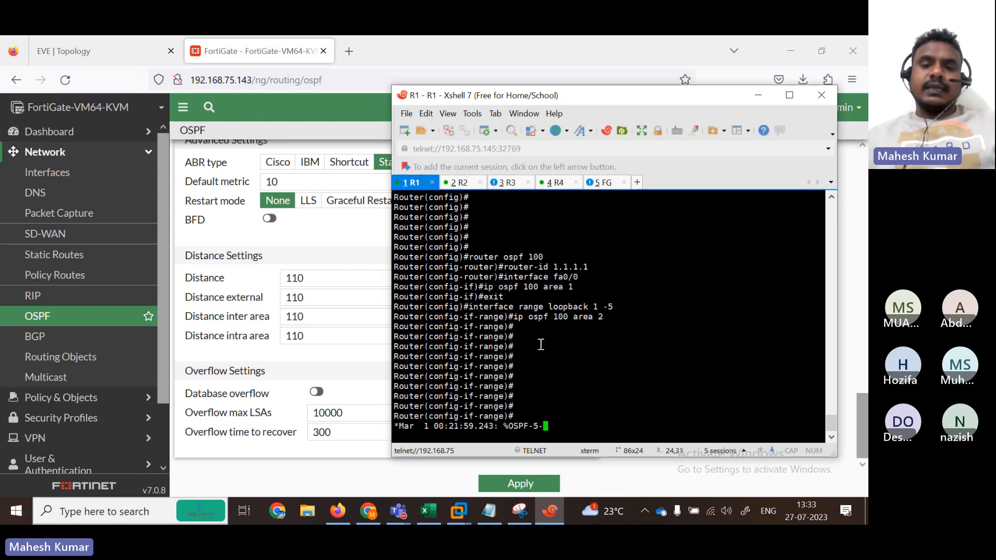
pyautogui.click(789, 96)
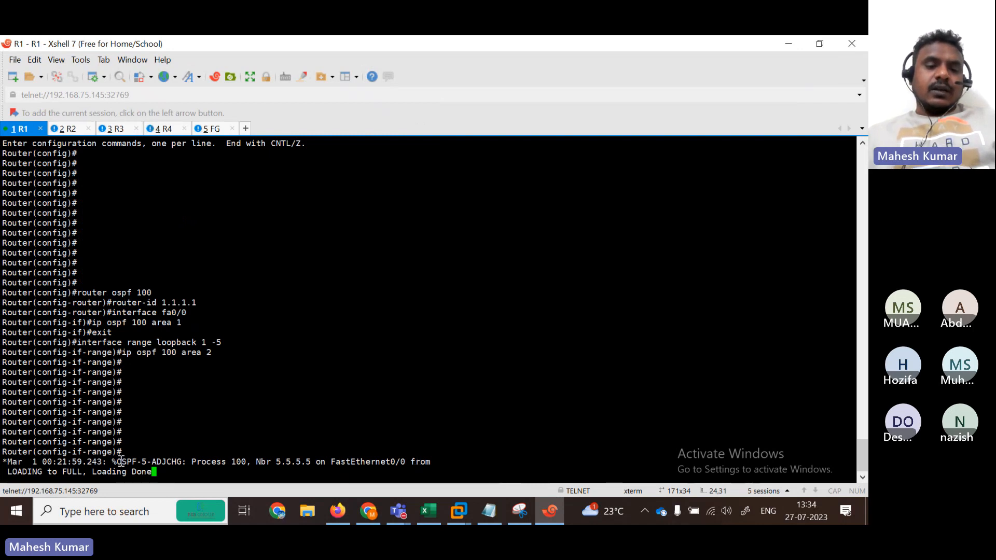
pyautogui.moveTo(115, 462); pyautogui.dragTo(309, 462)
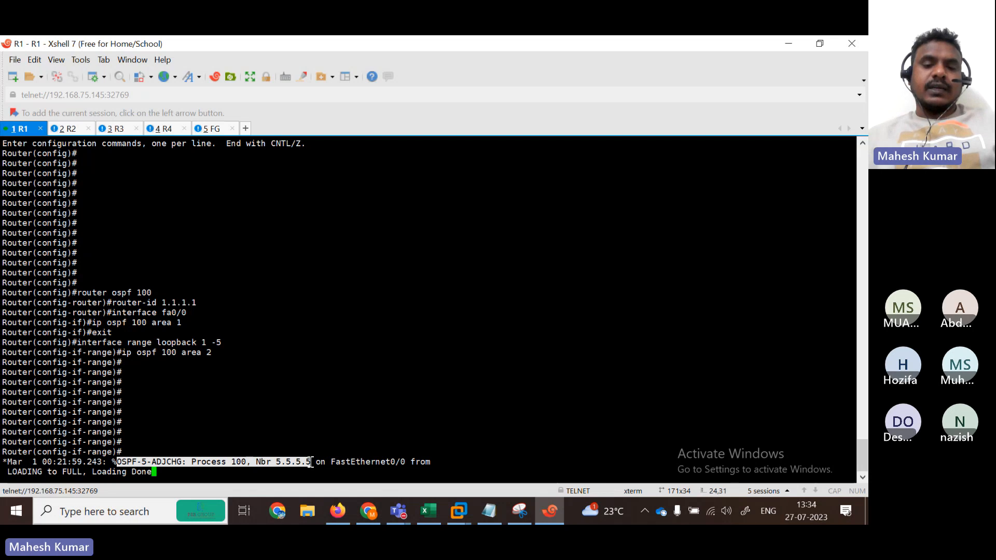
pyautogui.moveTo(310, 462); pyautogui.dragTo(404, 462)
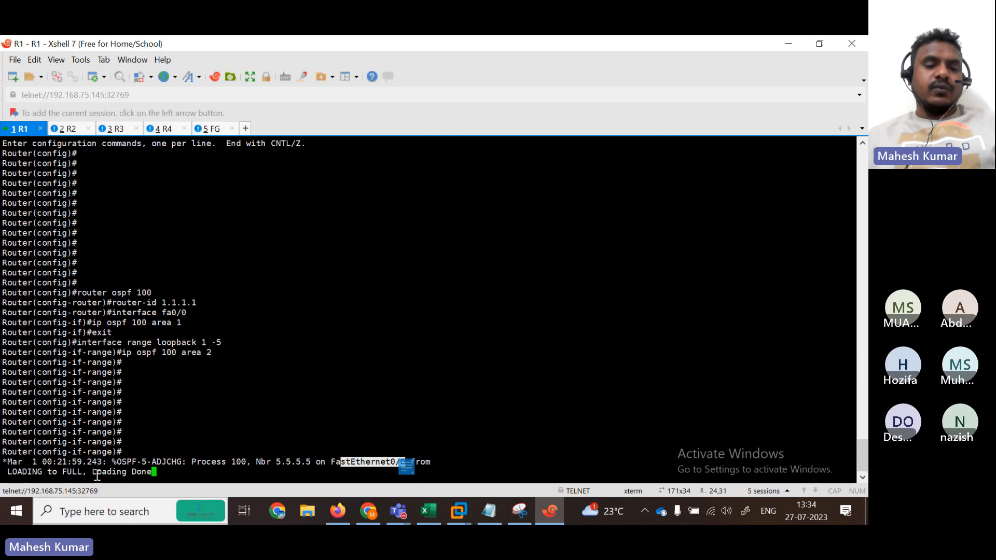
# End configuration mode on R1 to return to the privileged prompt
pyautogui.click(172, 477)
pyautogui.press('Return')
pyautogui.press('Return')
pyautogui.press('Return')
pyautogui.press('Return')
pyautogui.press('Return')
pyautogui.press('Return')
pyautogui.press('Return')
pyautogui.press('Return')
pyautogui.press('Return')
pyautogui.press('Return')
pyautogui.press('Return')
pyautogui.press('Return')
pyautogui.press('Return')
pyautogui.press('Return')
pyautogui.press('Return')
pyautogui.press('Return')
pyautogui.press('Return')
pyautogui.press('Return')
pyautogui.press('Return')
pyautogui.press('Return')
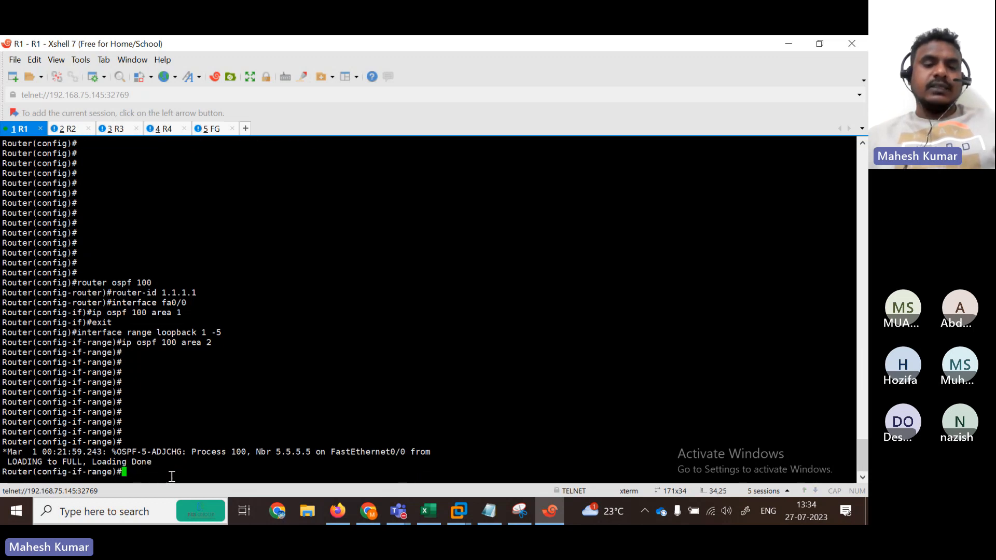
pyautogui.write('nd')
pyautogui.press('Return')
pyautogui.press('Return')
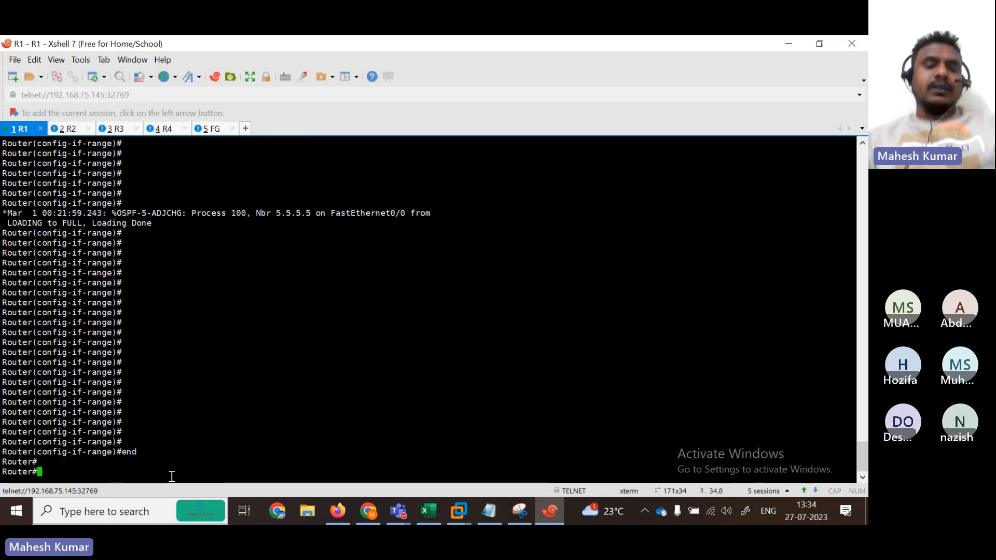
# Run show ip route on R1 and examine its connected and OSPF inter-area routes
pyautogui.write('sh')
pyautogui.press('Tab')
pyautogui.write('ip')
pyautogui.press('Tab')
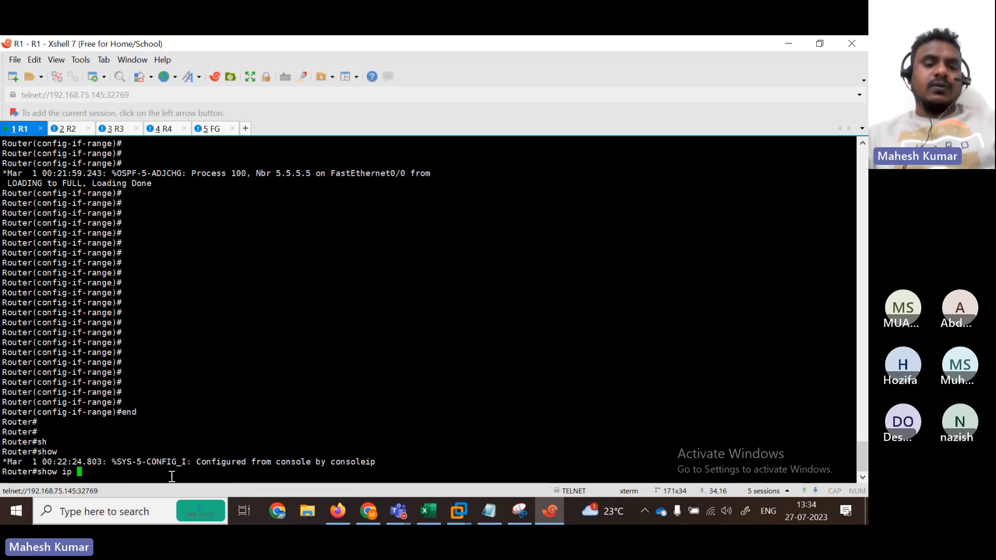
pyautogui.write('rou')
pyautogui.press('Tab')
pyautogui.press('Return')
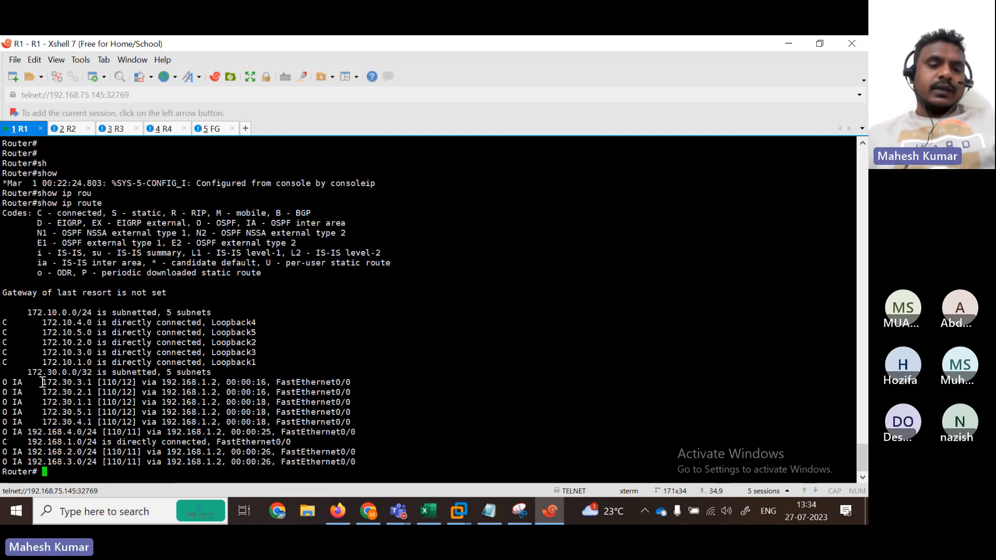
pyautogui.moveTo(21, 325); pyautogui.dragTo(162, 382)
pyautogui.moveTo(11, 384); pyautogui.dragTo(346, 422)
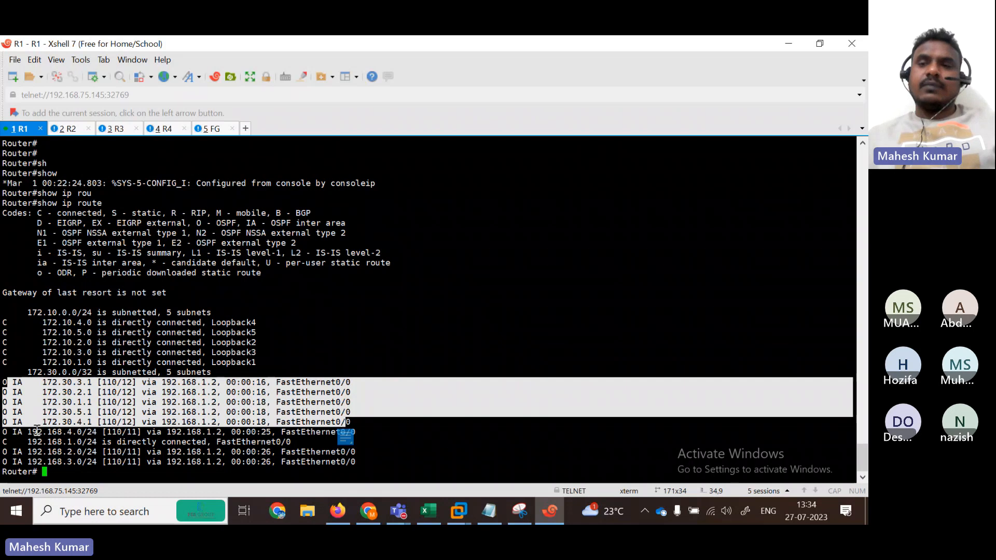
pyautogui.moveTo(37, 432); pyautogui.dragTo(363, 473)
# Check the networks in the EVE topology and run show ip route on R1 again in Xshell
pyautogui.click(819, 44)
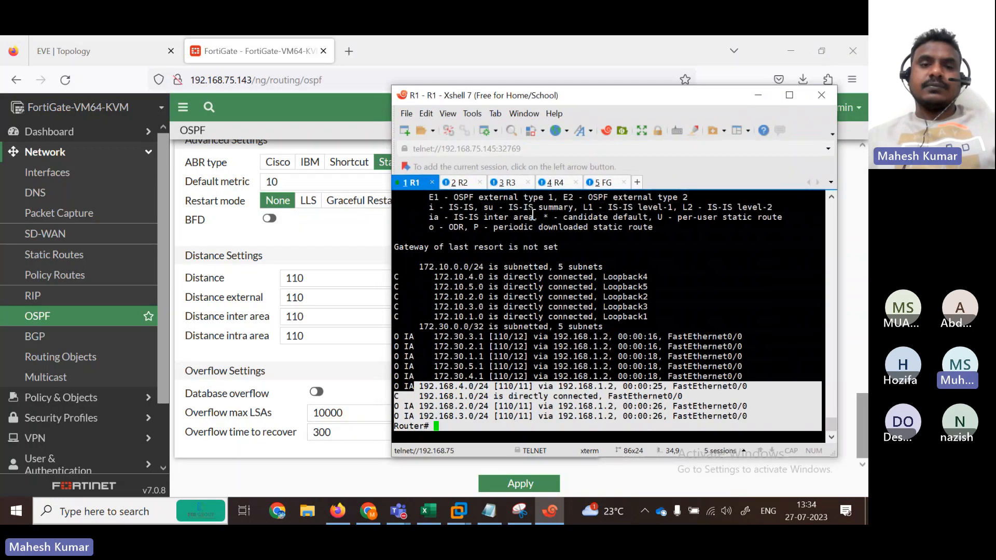
pyautogui.click(127, 42)
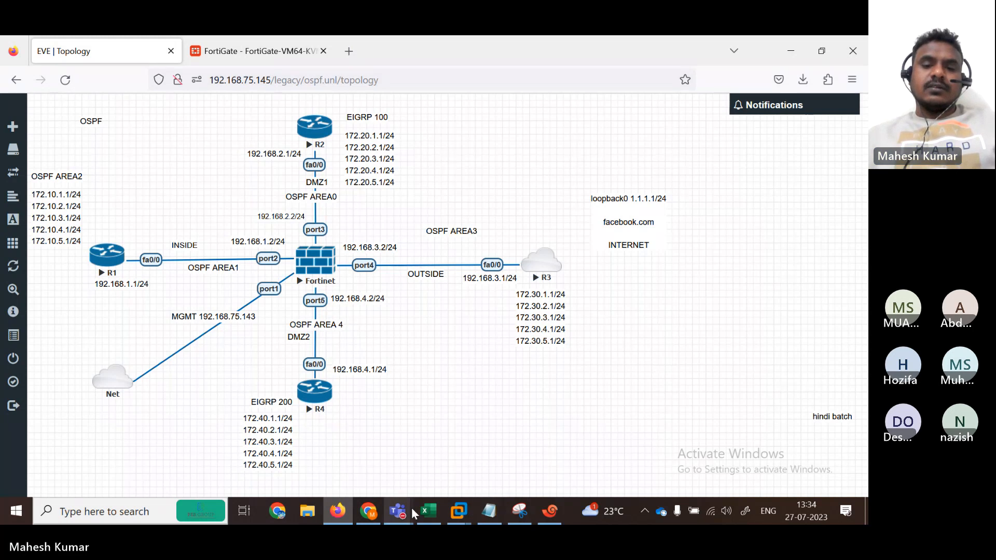
pyautogui.click(550, 511)
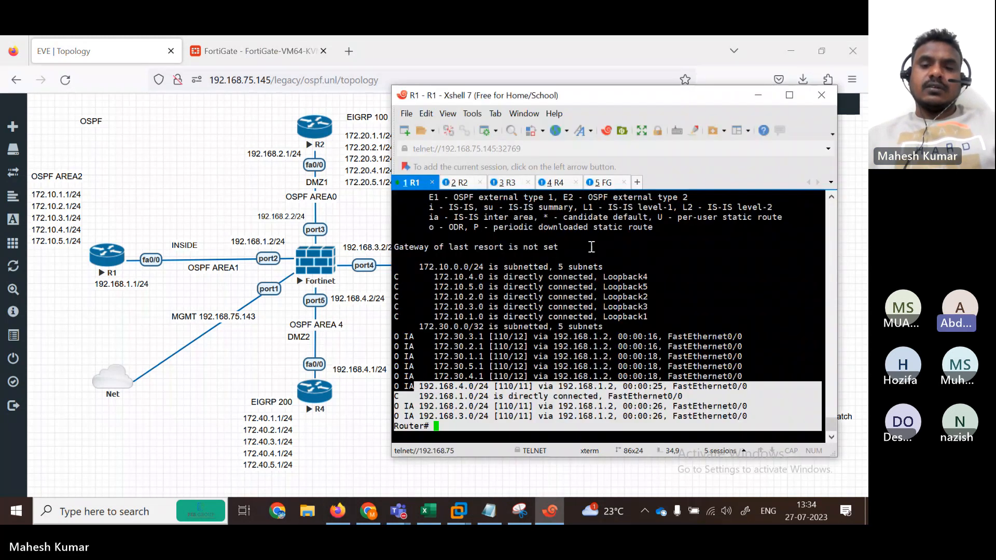
pyautogui.press('Return')
pyautogui.press('Return')
pyautogui.press('Return')
pyautogui.press('Return')
pyautogui.press('Return')
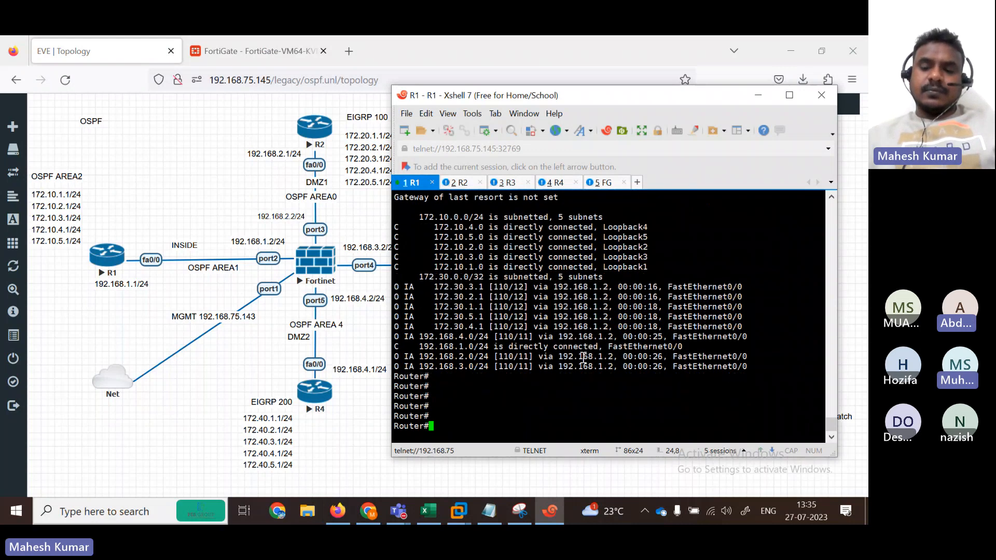
pyautogui.press('Up')
pyautogui.press('Return')
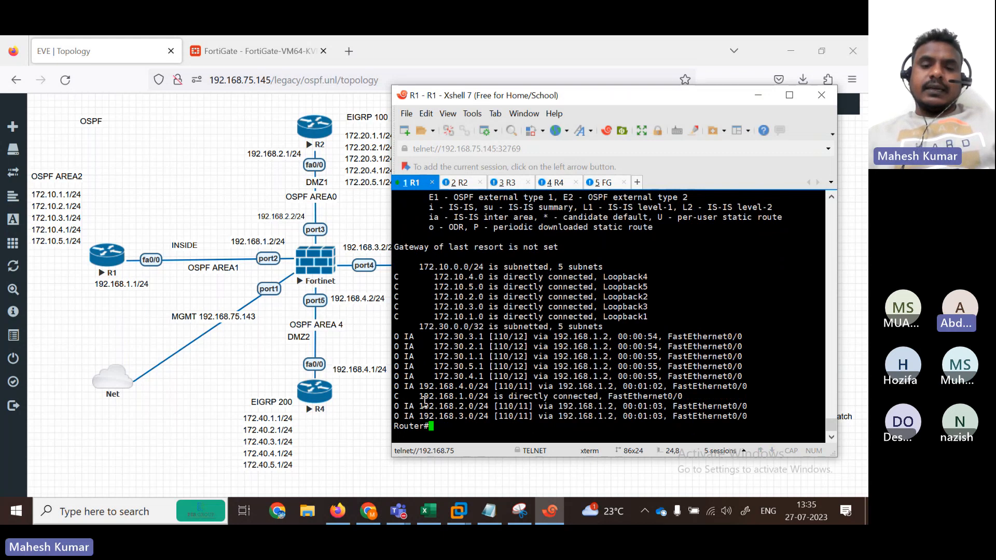
# Compare R1's 192.168.x.0, loopback and 172.30.x.1 route entries with the topology
pyautogui.moveTo(406, 399); pyautogui.dragTo(628, 408)
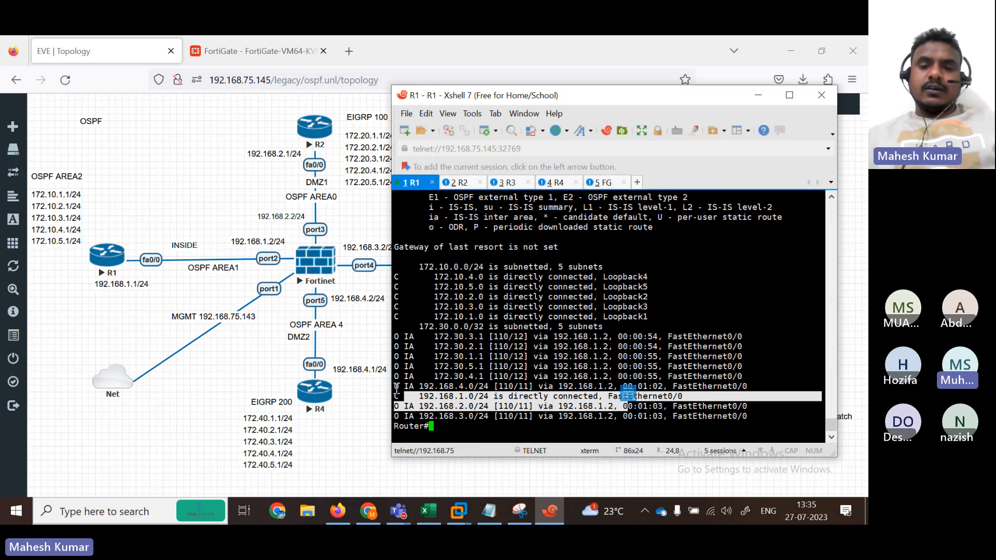
pyautogui.moveTo(395, 387); pyautogui.dragTo(743, 410)
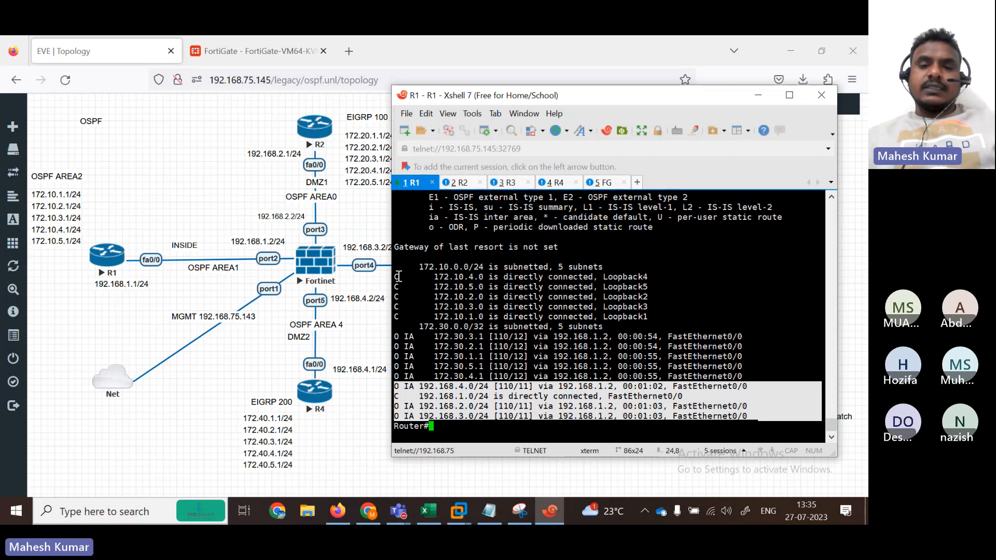
pyautogui.moveTo(396, 277); pyautogui.dragTo(657, 314)
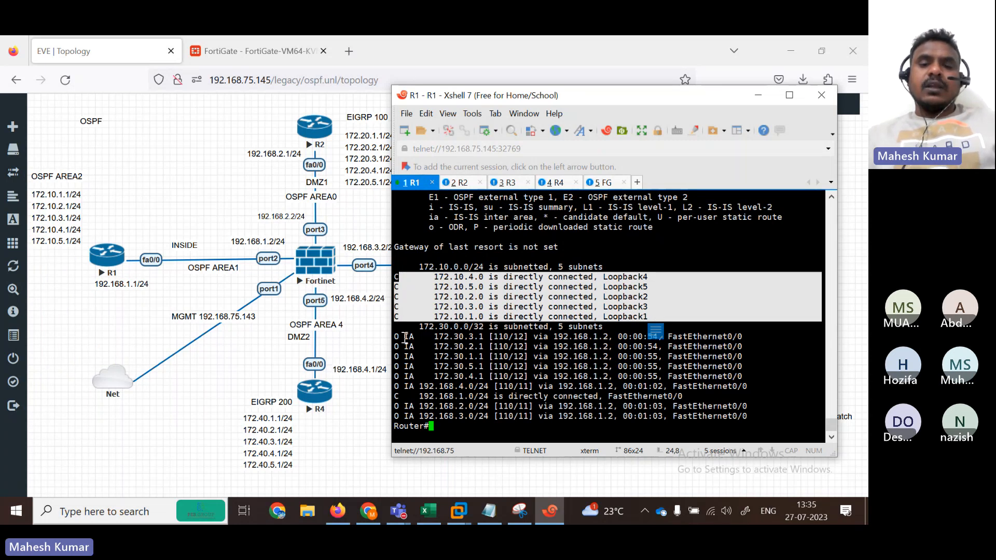
pyautogui.moveTo(405, 338); pyautogui.dragTo(673, 367)
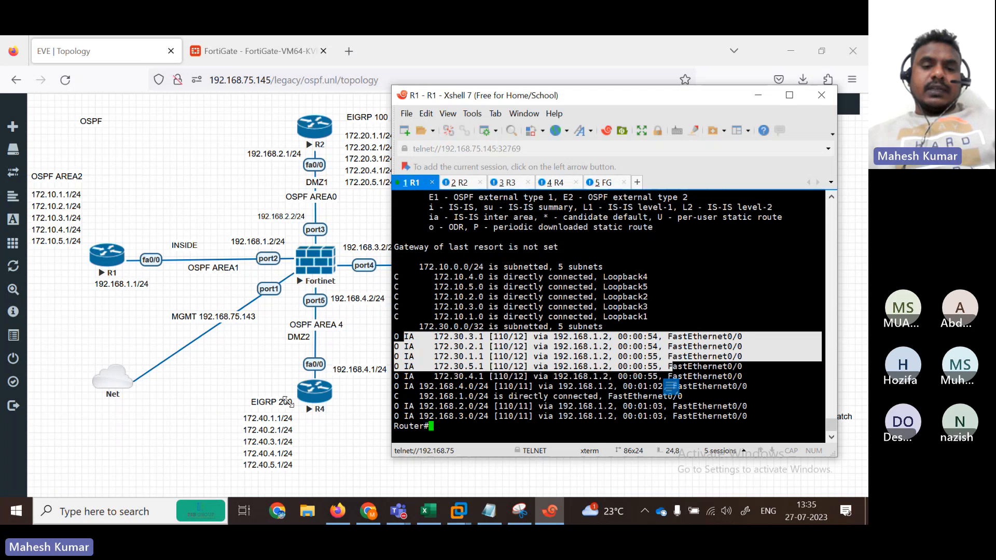
# Open the R2 console and end its router configuration mode
pyautogui.click(461, 187)
pyautogui.press('Return')
pyautogui.press('Return')
pyautogui.press('Return')
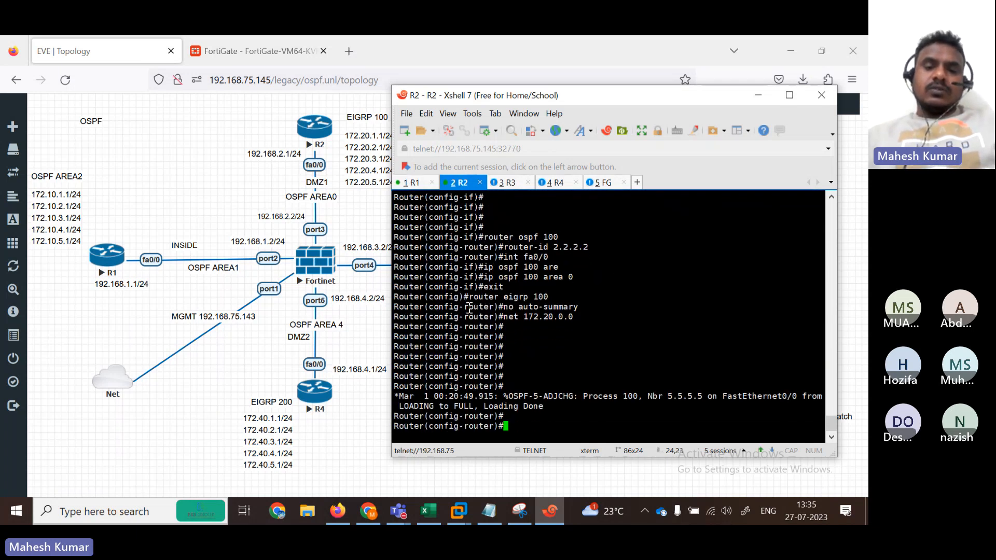
pyautogui.write('end')
pyautogui.press('Return')
pyautogui.press('Return')
pyautogui.press('Return')
pyautogui.press('Return')
pyautogui.press('Return')
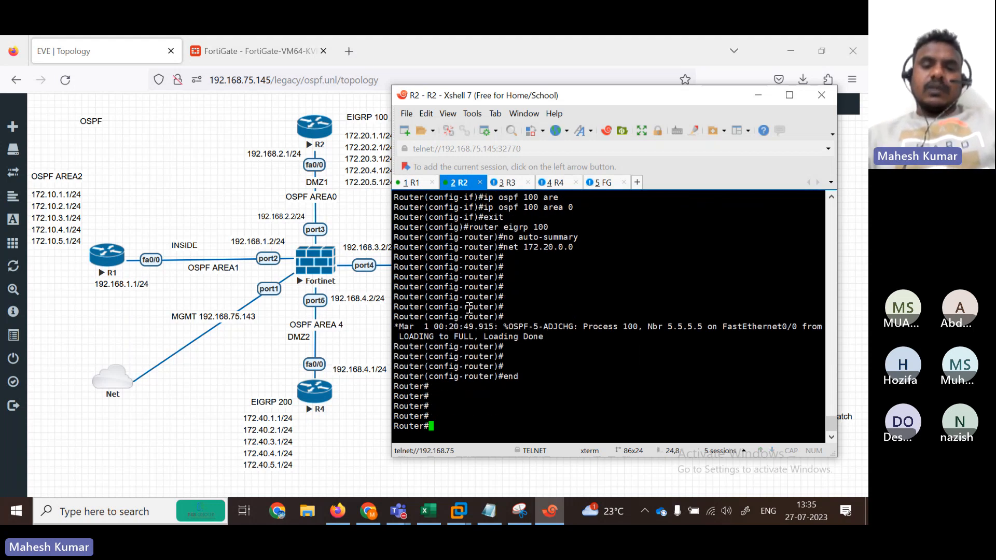
# Run show ip route ospf on R2 and examine the 172.30.x.1 and 192.168.x.0 inter-area routes
pyautogui.write('show ip route ')
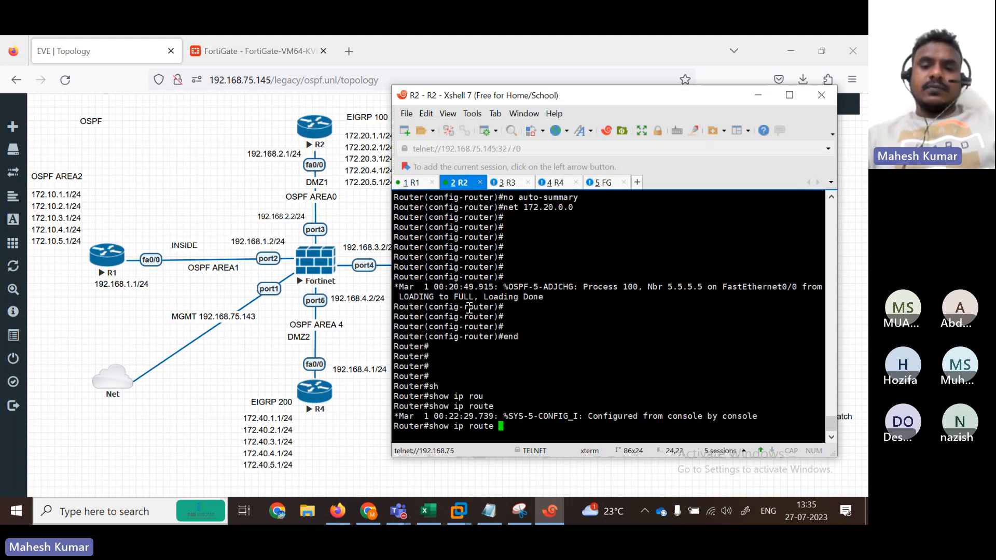
pyautogui.write('os')
pyautogui.press('Tab')
pyautogui.press('Return')
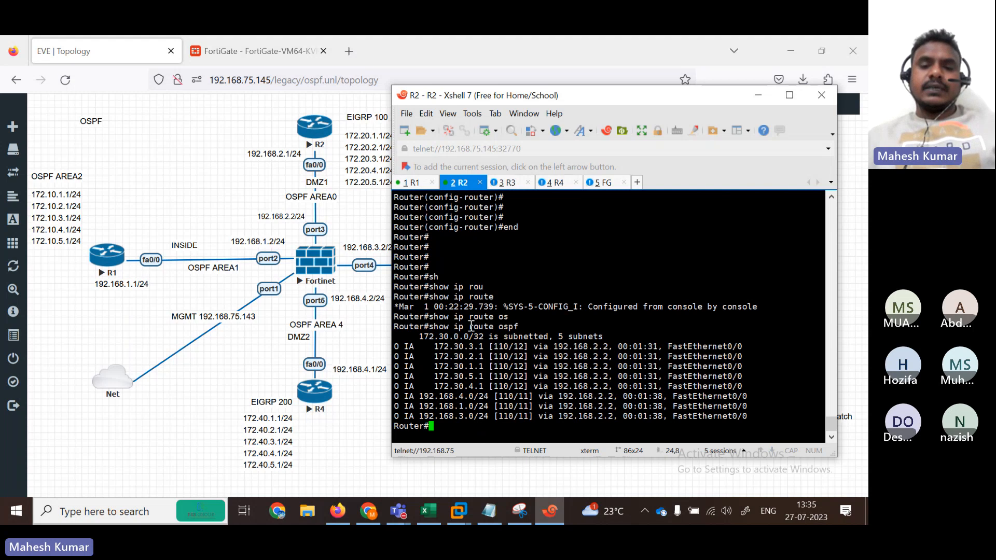
pyautogui.moveTo(427, 352); pyautogui.dragTo(653, 377)
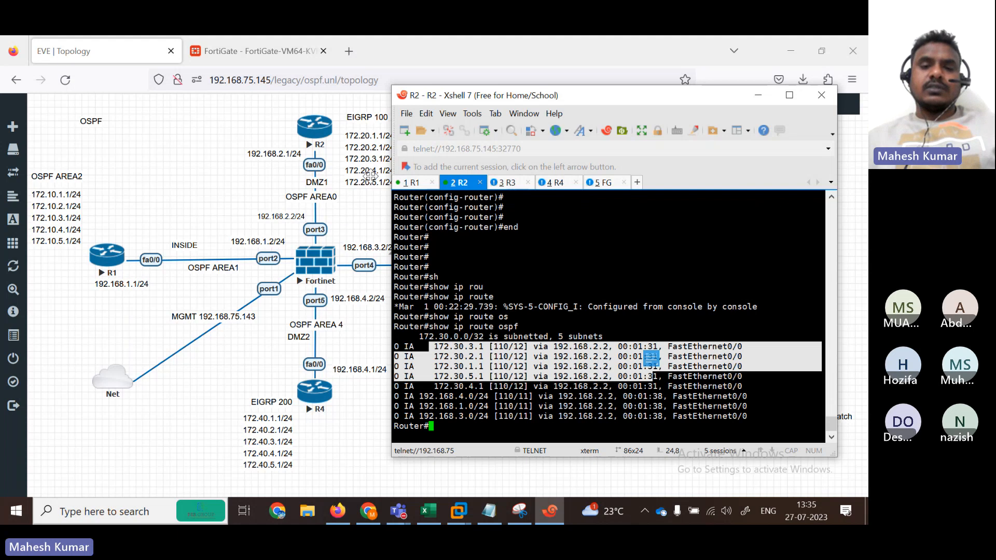
pyautogui.click(534, 318)
pyautogui.press('Return')
pyautogui.press('Return')
pyautogui.press('Return')
pyautogui.press('Return')
pyautogui.press('Return')
pyautogui.press('Return')
pyautogui.press('Return')
pyautogui.press('Return')
pyautogui.press('Return')
pyautogui.press('Return')
pyautogui.press('Return')
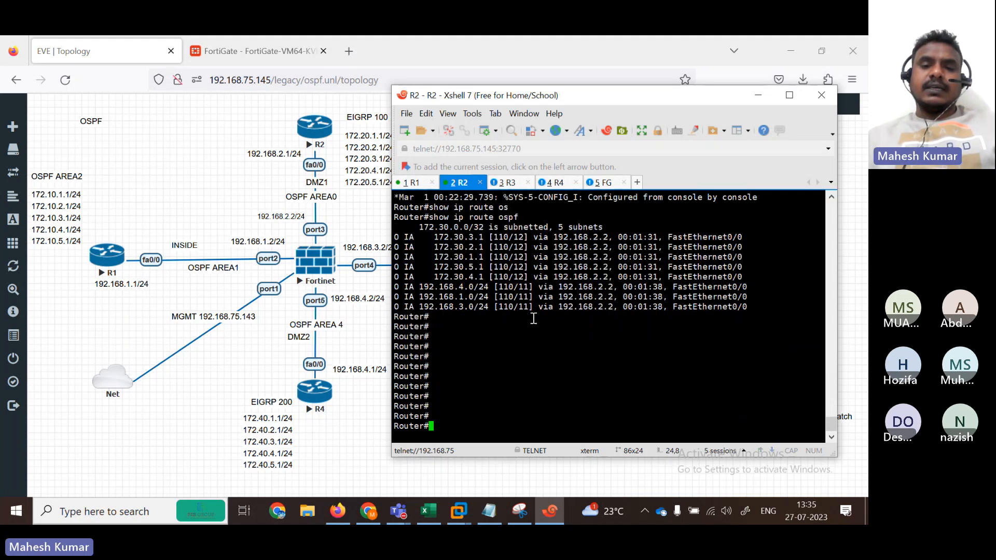
pyautogui.moveTo(395, 237); pyautogui.dragTo(735, 307)
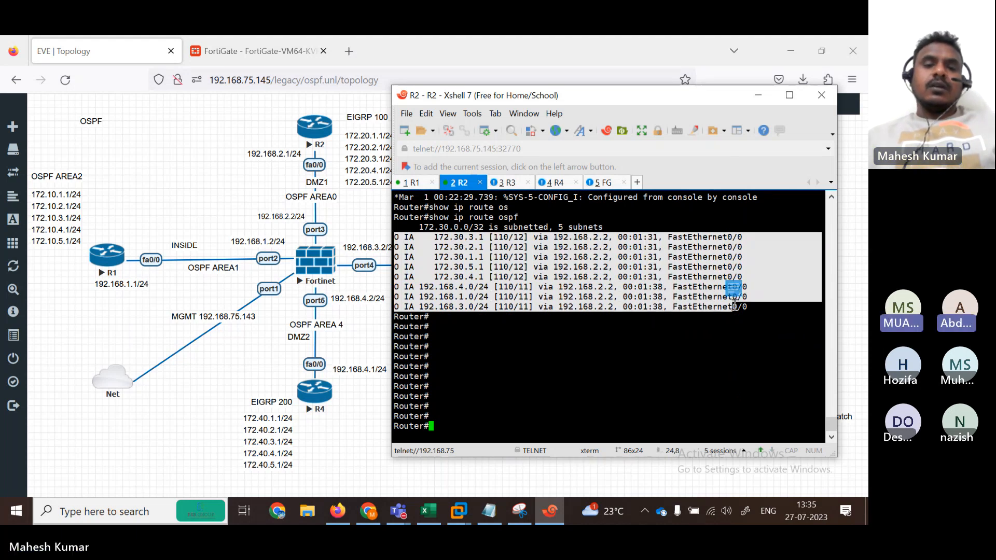
# In the EVE topology, move R2's 172.20.x.1/24 address list up directly beneath the EIGRP 100 label
pyautogui.click(245, 267)
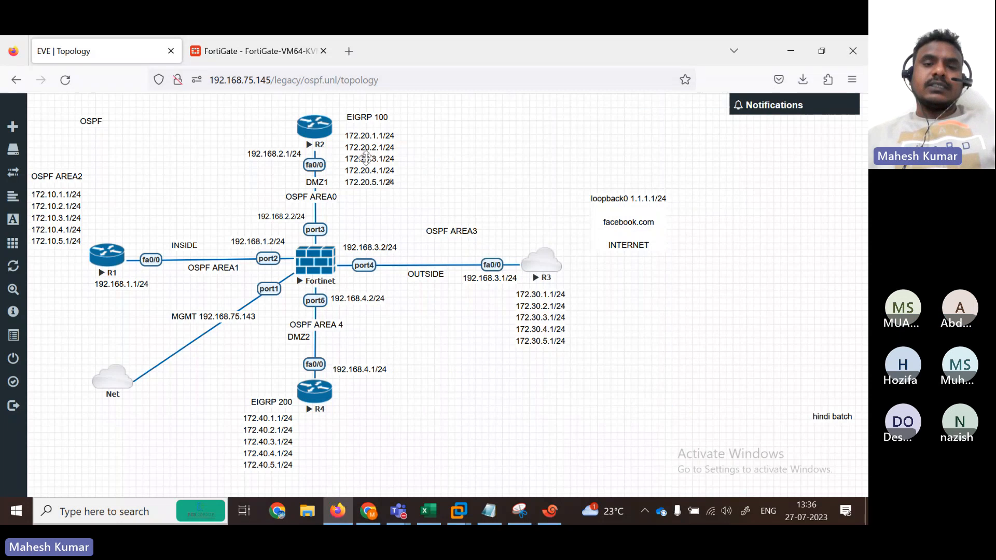
pyautogui.moveTo(367, 156); pyautogui.dragTo(365, 151)
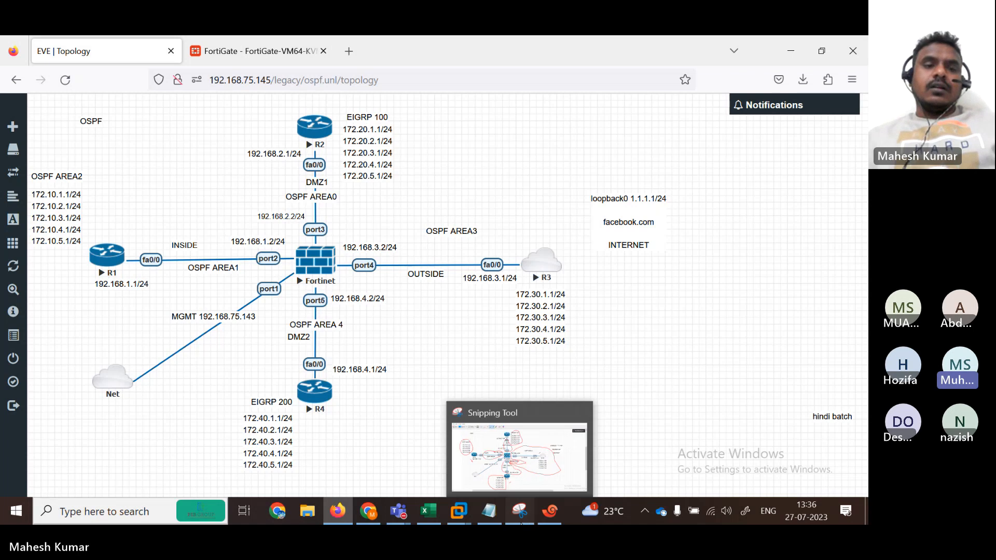
# Switch to Snipping Tool and capture a fresh snip of the whole EVE topology
pyautogui.click(521, 514)
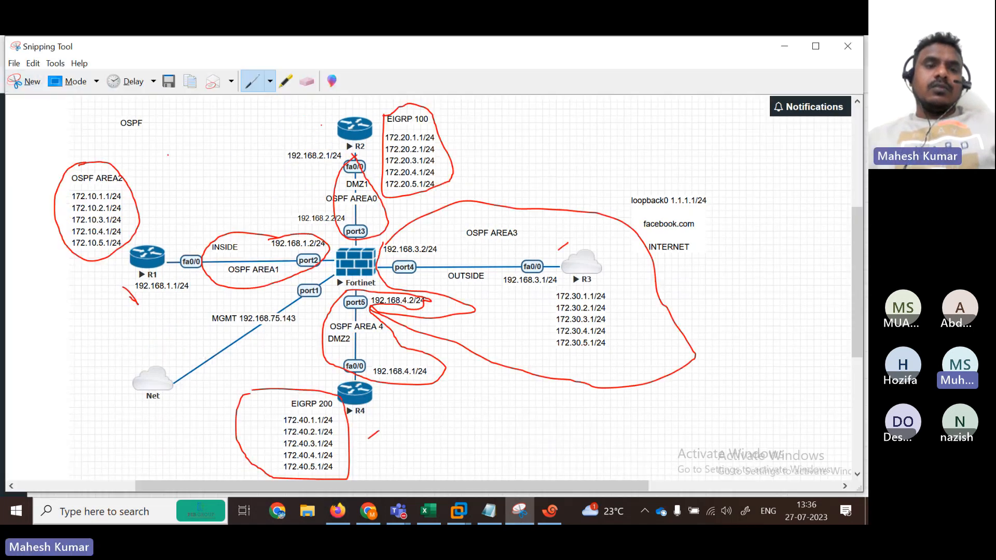
pyautogui.click(19, 82)
pyautogui.moveTo(34, 98); pyautogui.dragTo(854, 489)
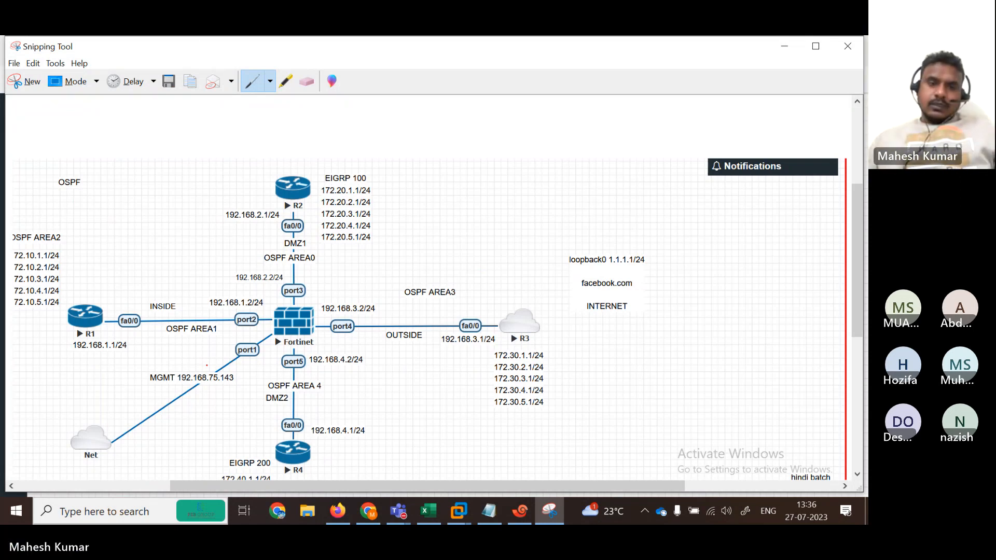
# Mark the link beside port4 and tick the EIGRP 100 and EIGRP 200 networks in red pen
pyautogui.moveTo(370, 316); pyautogui.dragTo(397, 354)
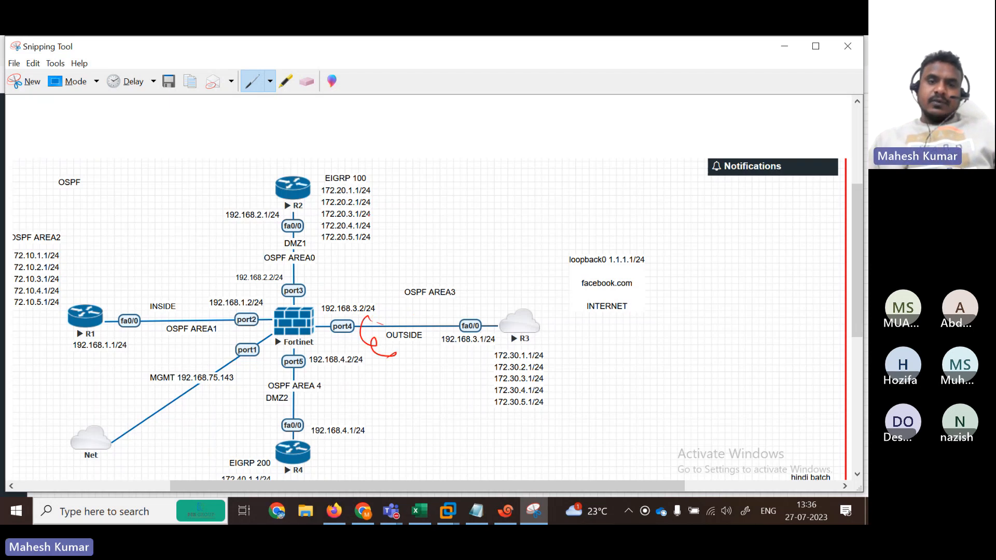
pyautogui.moveTo(365, 165); pyautogui.dragTo(413, 157)
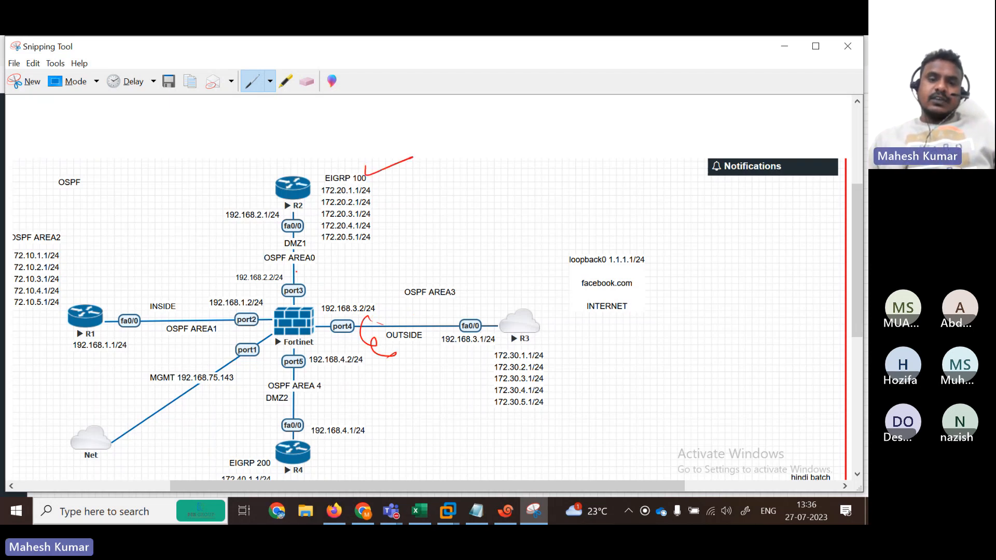
pyautogui.moveTo(205, 456); pyautogui.dragTo(228, 443)
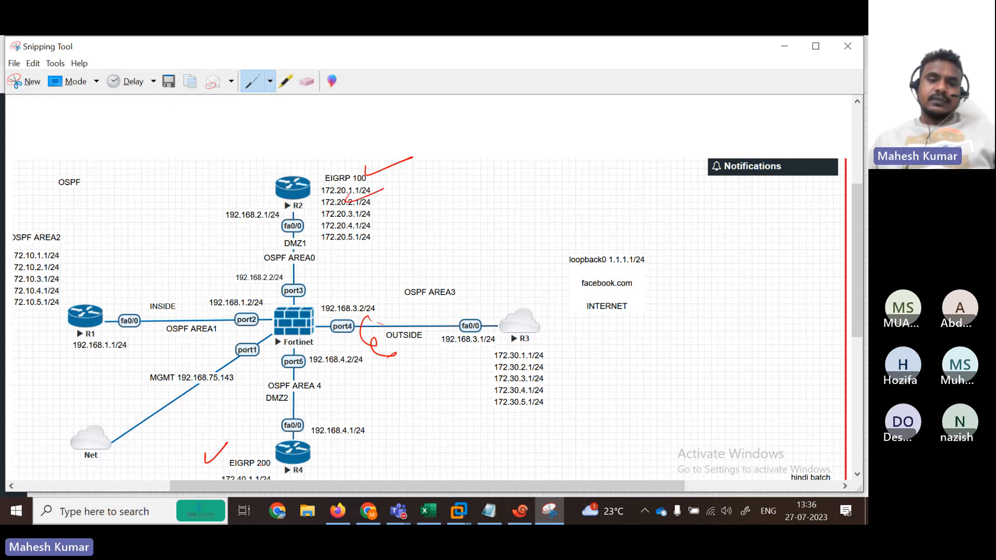
pyautogui.moveTo(237, 466); pyautogui.dragTo(251, 460)
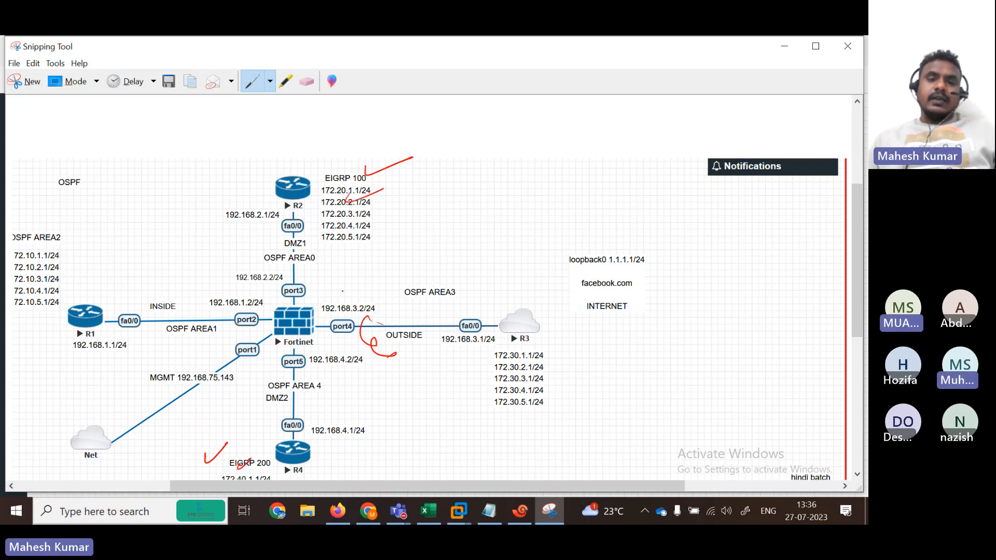
# Circle the OSPF Area3, Area0, Area1, Area 4 and Area2 sections of the topology in red
pyautogui.moveTo(325, 295); pyautogui.dragTo(324, 297)
pyautogui.moveTo(394, 371)
pyautogui.mouseDown()
pyautogui.moveTo(519, 419)
pyautogui.moveTo(589, 348)
pyautogui.moveTo(483, 274)
pyautogui.moveTo(345, 279)
pyautogui.mouseUp()
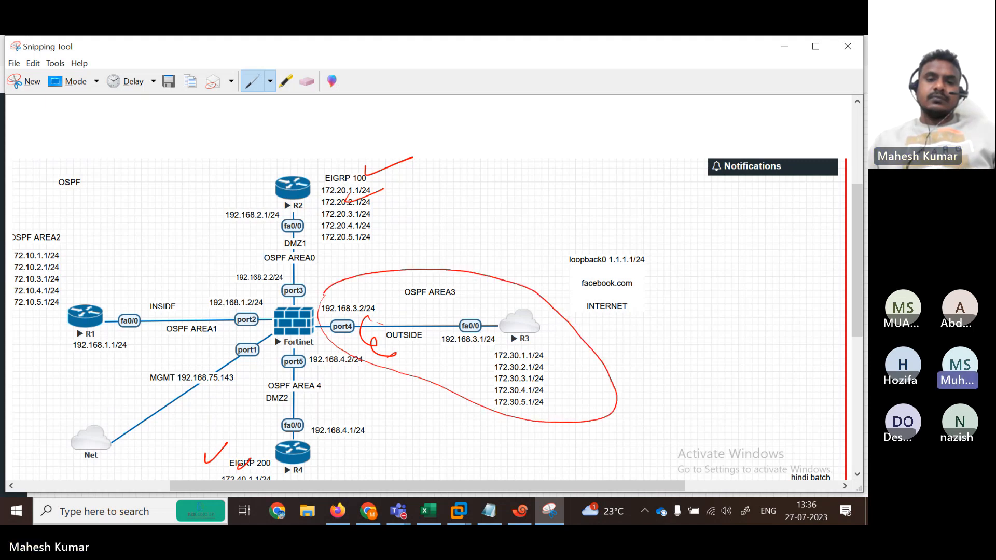
pyautogui.moveTo(296, 208)
pyautogui.mouseDown()
pyautogui.moveTo(270, 247)
pyautogui.moveTo(300, 282)
pyautogui.mouseUp()
pyautogui.moveTo(308, 224); pyautogui.dragTo(281, 215)
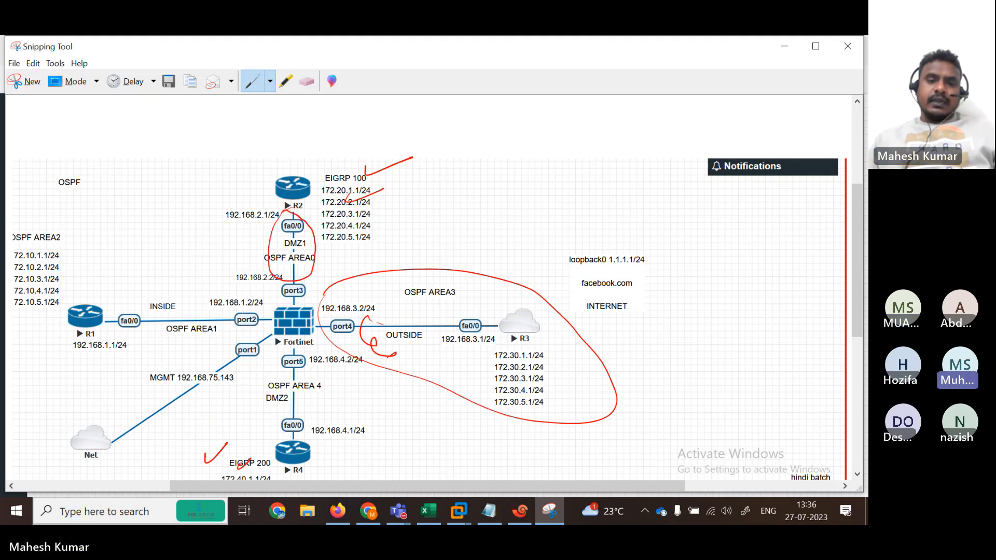
pyautogui.moveTo(262, 289)
pyautogui.mouseDown()
pyautogui.moveTo(155, 332)
pyautogui.moveTo(259, 310)
pyautogui.moveTo(250, 292)
pyautogui.mouseUp()
pyautogui.moveTo(286, 349); pyautogui.dragTo(272, 369)
pyautogui.moveTo(308, 425); pyautogui.dragTo(317, 365)
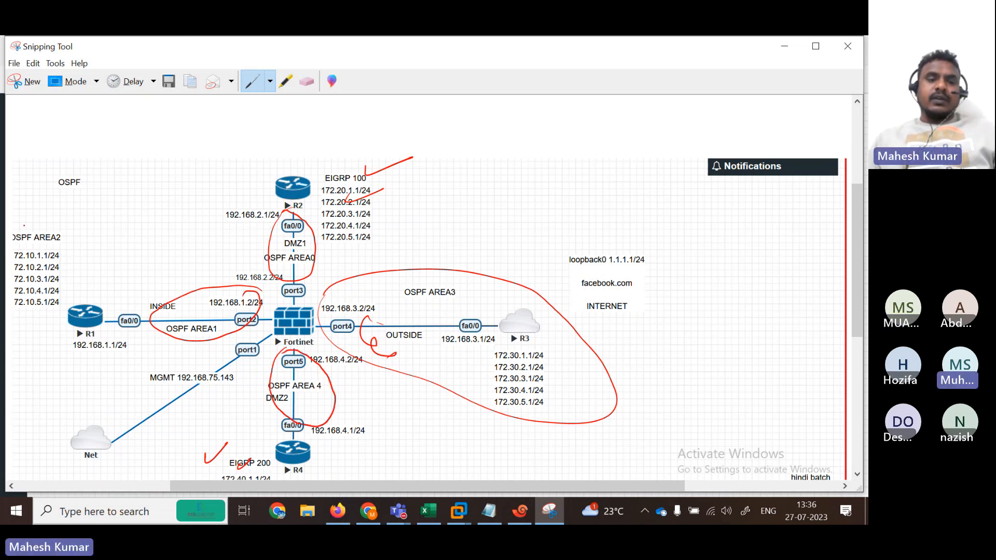
pyautogui.moveTo(18, 222); pyautogui.dragTo(11, 258)
pyautogui.moveTo(39, 308); pyautogui.dragTo(67, 243)
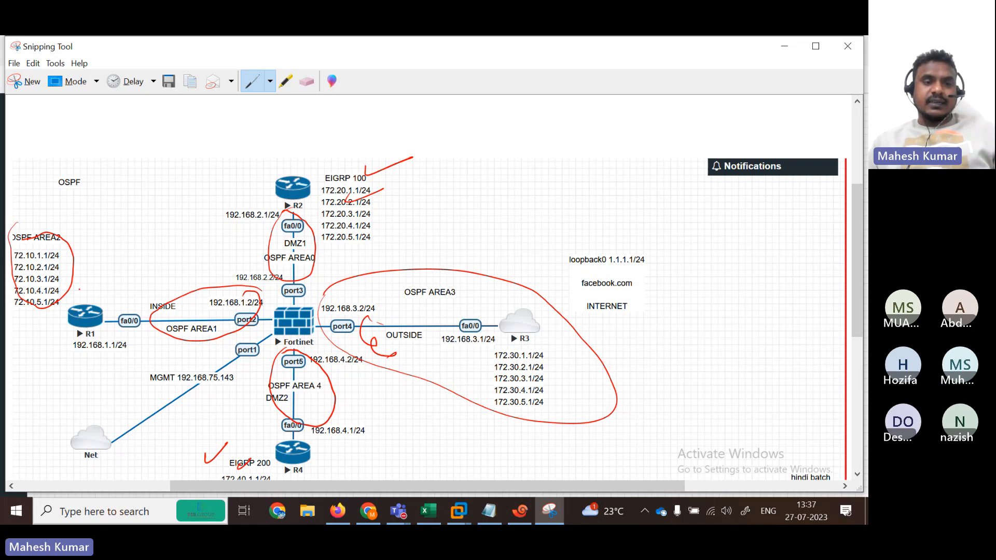
# Scribble on the R1 router and handwrite a circled "OSPM" note above the topology
pyautogui.moveTo(79, 307); pyautogui.dragTo(94, 308)
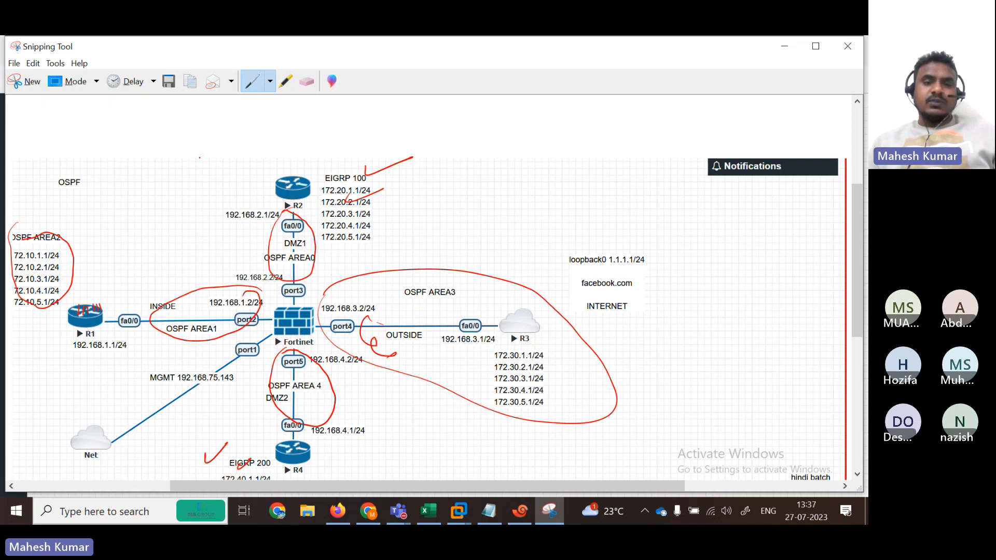
pyautogui.moveTo(147, 141); pyautogui.dragTo(138, 154)
pyautogui.moveTo(149, 155); pyautogui.dragTo(188, 136)
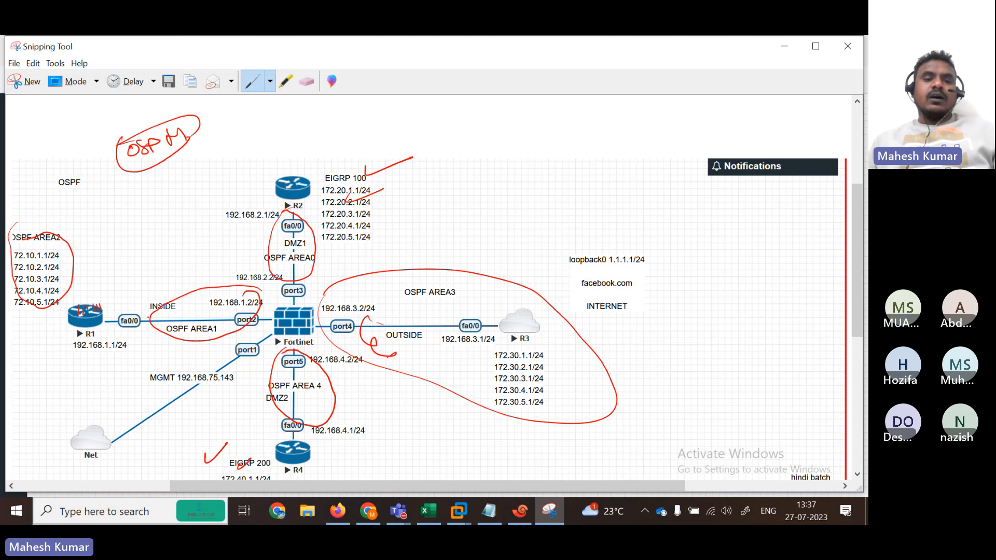
# Mark Area1 and port4, trace a red path from the Area2 networks through R1 to port2, and tick Area2
pyautogui.moveTo(156, 330); pyautogui.dragTo(172, 353)
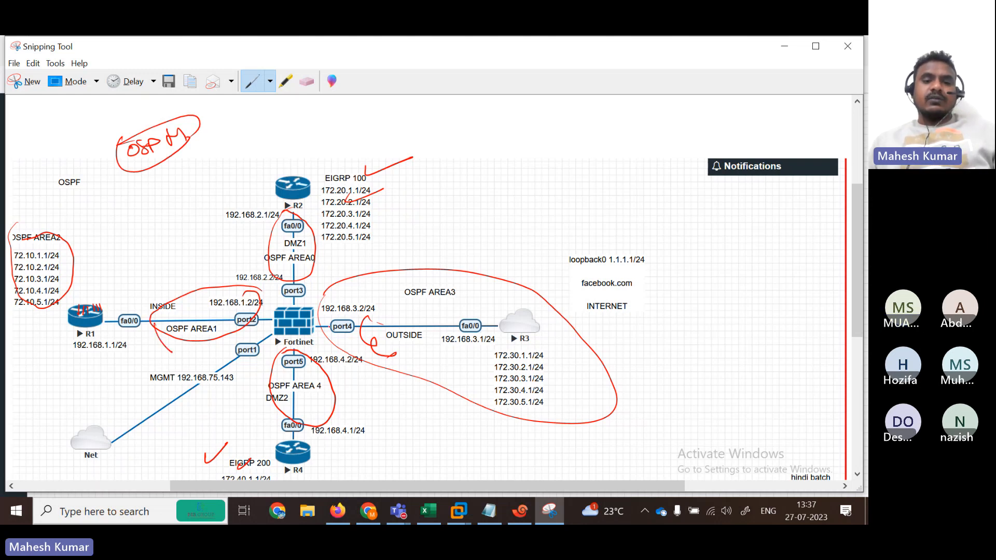
pyautogui.moveTo(344, 329); pyautogui.dragTo(358, 346)
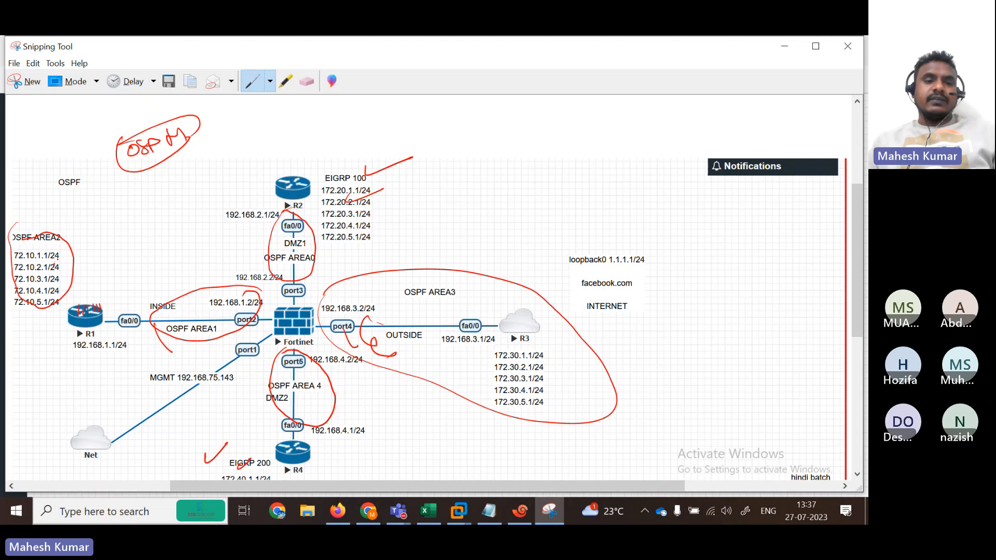
pyautogui.moveTo(45, 276)
pyautogui.mouseDown()
pyautogui.moveTo(36, 238)
pyautogui.moveTo(54, 222)
pyautogui.moveTo(78, 267)
pyautogui.moveTo(82, 311)
pyautogui.moveTo(94, 289)
pyautogui.moveTo(110, 300)
pyautogui.moveTo(265, 287)
pyautogui.moveTo(243, 318)
pyautogui.mouseUp()
pyautogui.moveTo(40, 237)
pyautogui.mouseDown()
pyautogui.moveTo(43, 250)
pyautogui.moveTo(83, 227)
pyautogui.mouseUp()
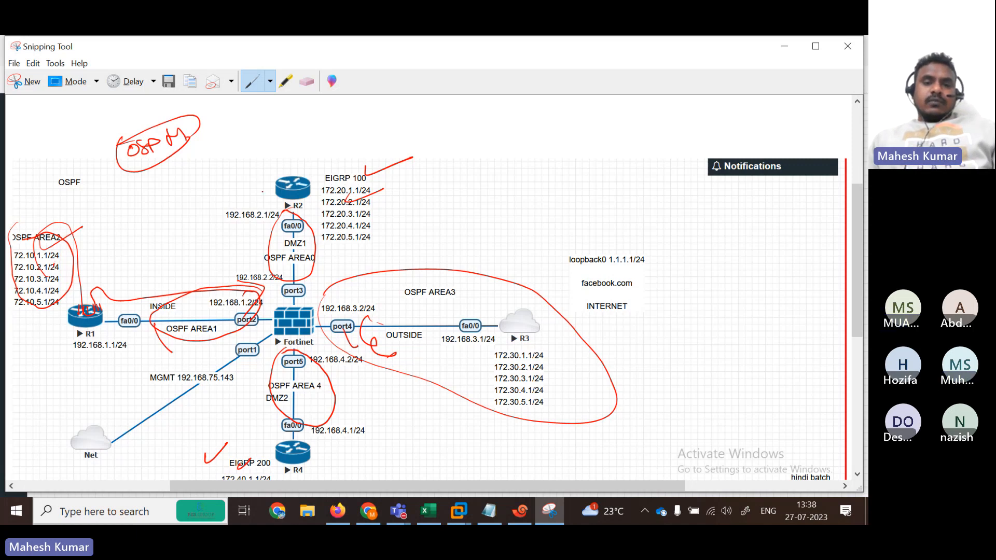
# Handwrite "Area 0" with a circled backbone note and a short scribble above the topology
pyautogui.moveTo(435, 157)
pyautogui.mouseDown()
pyautogui.moveTo(441, 137)
pyautogui.moveTo(499, 132)
pyautogui.moveTo(539, 135)
pyautogui.moveTo(528, 169)
pyautogui.moveTo(584, 139)
pyautogui.moveTo(590, 148)
pyautogui.mouseUp()
pyautogui.moveTo(511, 139); pyautogui.dragTo(519, 143)
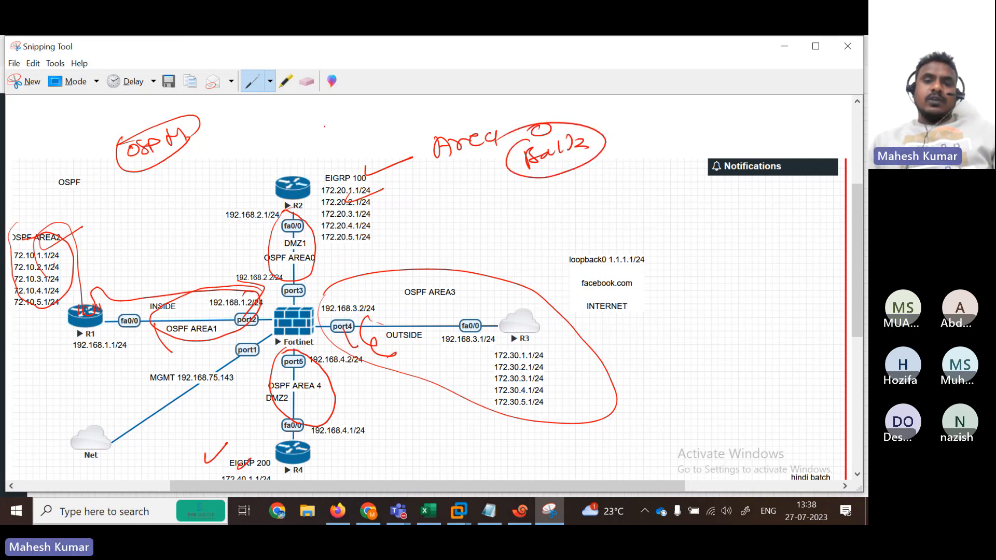
pyautogui.moveTo(340, 130); pyautogui.dragTo(397, 125)
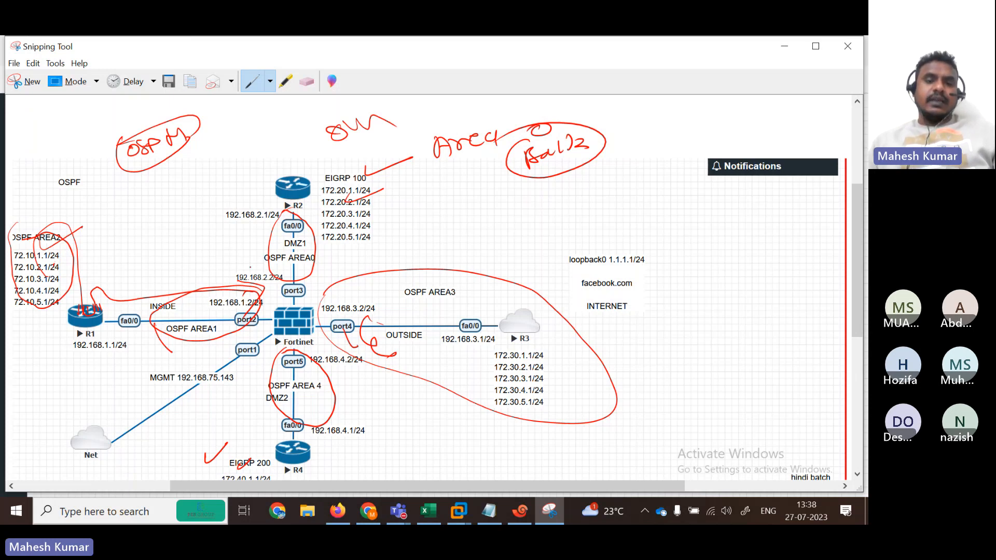
# Draw a line from R4's fa0/0 to port4 and red curves linking the Area2 networks to Area0
pyautogui.moveTo(203, 395); pyautogui.dragTo(229, 412)
pyautogui.moveTo(296, 422); pyautogui.dragTo(362, 322)
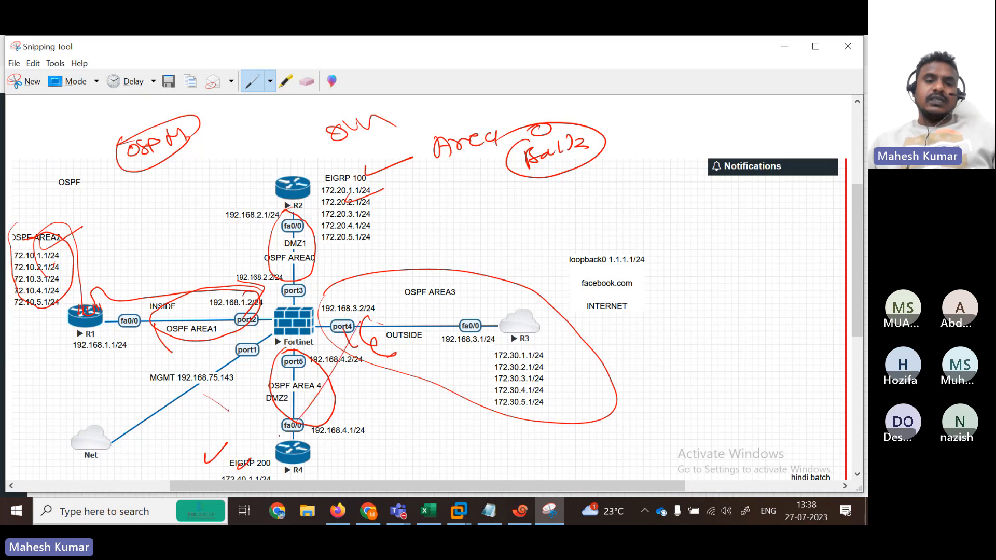
pyautogui.moveTo(64, 264)
pyautogui.mouseDown()
pyautogui.moveTo(80, 243)
pyautogui.moveTo(159, 217)
pyautogui.moveTo(239, 204)
pyautogui.moveTo(281, 228)
pyautogui.mouseUp()
pyautogui.moveTo(270, 210)
pyautogui.mouseDown()
pyautogui.moveTo(287, 223)
pyautogui.moveTo(270, 244)
pyautogui.mouseUp()
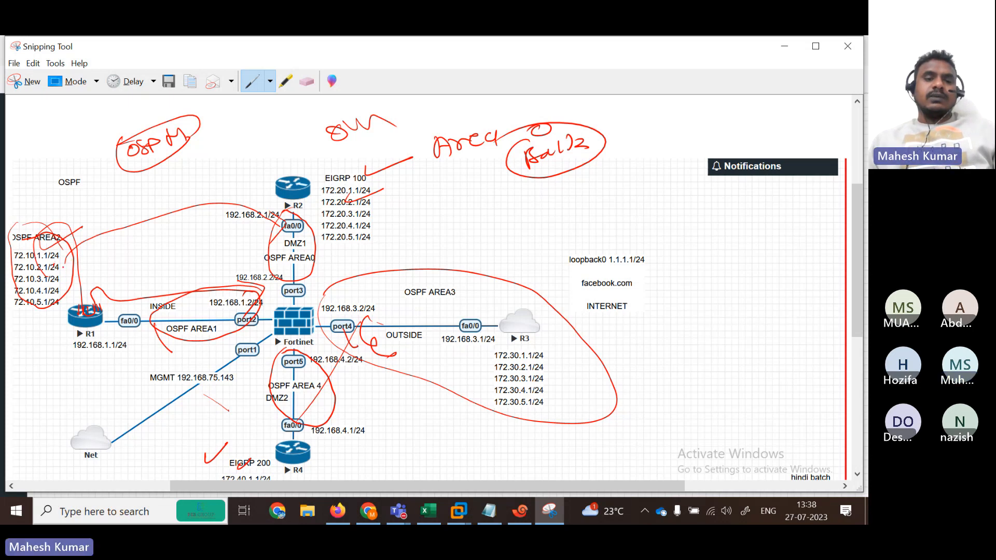
pyautogui.moveTo(62, 267)
pyautogui.mouseDown()
pyautogui.moveTo(87, 244)
pyautogui.moveTo(242, 222)
pyautogui.moveTo(274, 256)
pyautogui.mouseUp()
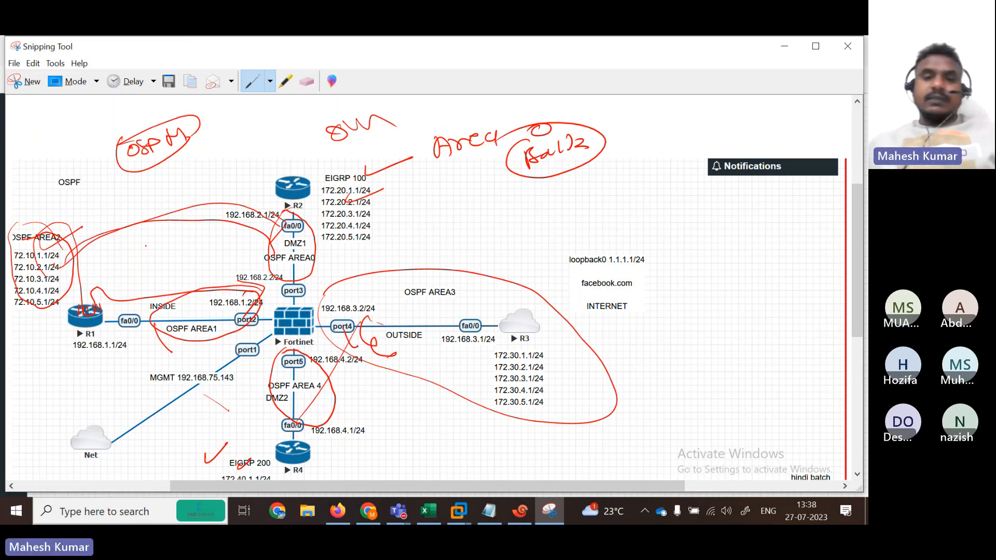
# Erase the red handwritten notes, circles and connecting strokes from the topology snip
pyautogui.click(304, 90)
pyautogui.moveTo(164, 136); pyautogui.dragTo(18, 319)
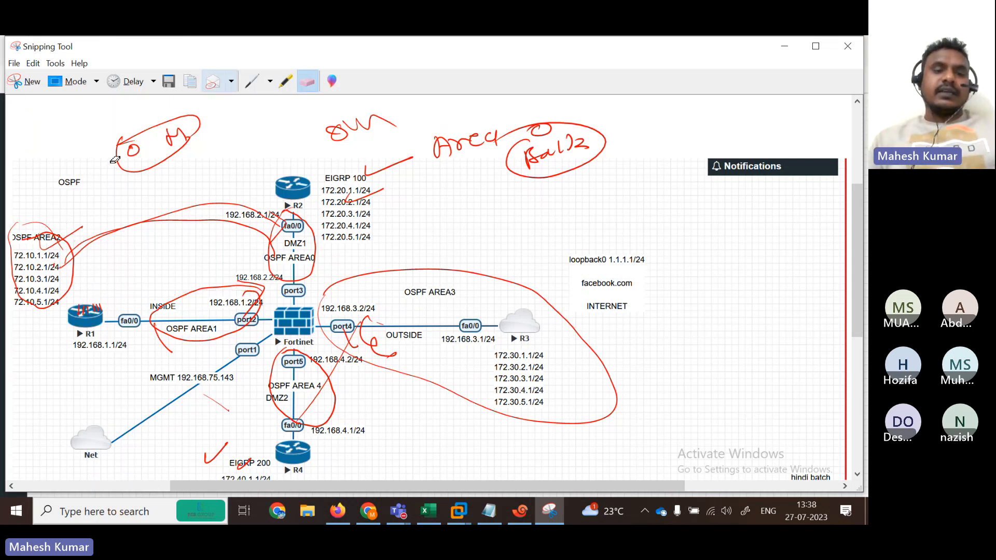
pyautogui.moveTo(166, 197); pyautogui.dragTo(99, 228)
pyautogui.moveTo(46, 202)
pyautogui.mouseDown()
pyautogui.moveTo(54, 262)
pyautogui.moveTo(309, 268)
pyautogui.moveTo(349, 225)
pyautogui.moveTo(295, 325)
pyautogui.moveTo(342, 130)
pyautogui.moveTo(519, 146)
pyautogui.moveTo(490, 136)
pyautogui.moveTo(436, 151)
pyautogui.moveTo(369, 225)
pyautogui.moveTo(365, 176)
pyautogui.moveTo(476, 141)
pyautogui.moveTo(599, 143)
pyautogui.moveTo(555, 169)
pyautogui.moveTo(544, 330)
pyautogui.moveTo(331, 338)
pyautogui.moveTo(373, 337)
pyautogui.moveTo(353, 332)
pyautogui.moveTo(287, 398)
pyautogui.moveTo(187, 454)
pyautogui.moveTo(315, 265)
pyautogui.moveTo(232, 300)
pyautogui.moveTo(283, 243)
pyautogui.moveTo(134, 373)
pyautogui.moveTo(185, 376)
pyautogui.moveTo(254, 456)
pyautogui.moveTo(205, 418)
pyautogui.moveTo(113, 128)
pyautogui.moveTo(211, 123)
pyautogui.moveTo(160, 187)
pyautogui.mouseUp()
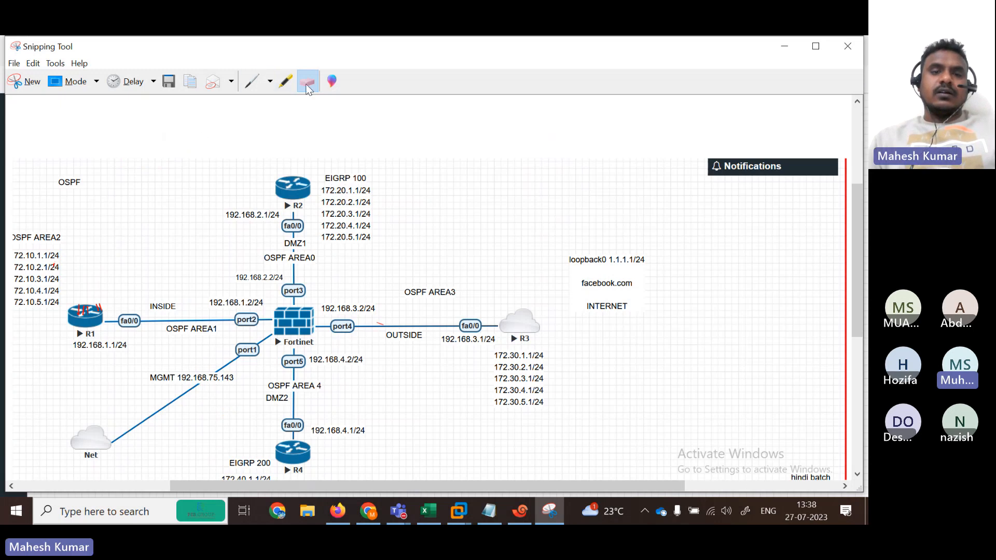
# With the blue pen, handwrite US, UK and Ind as three circled sites in the snip's empty upper area
pyautogui.click(265, 83)
pyautogui.click(275, 114)
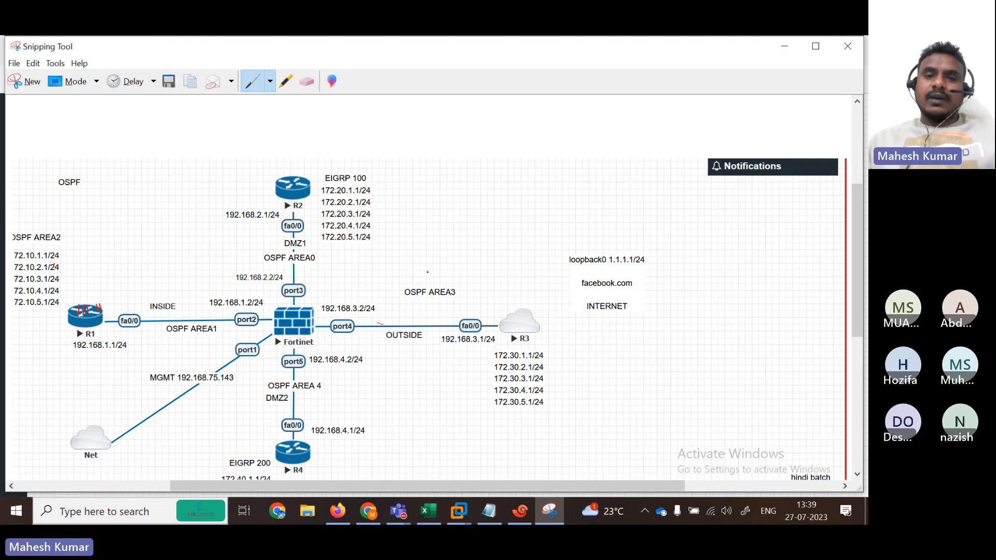
pyautogui.moveTo(428, 271); pyautogui.dragTo(426, 290)
pyautogui.moveTo(486, 165); pyautogui.dragTo(534, 162)
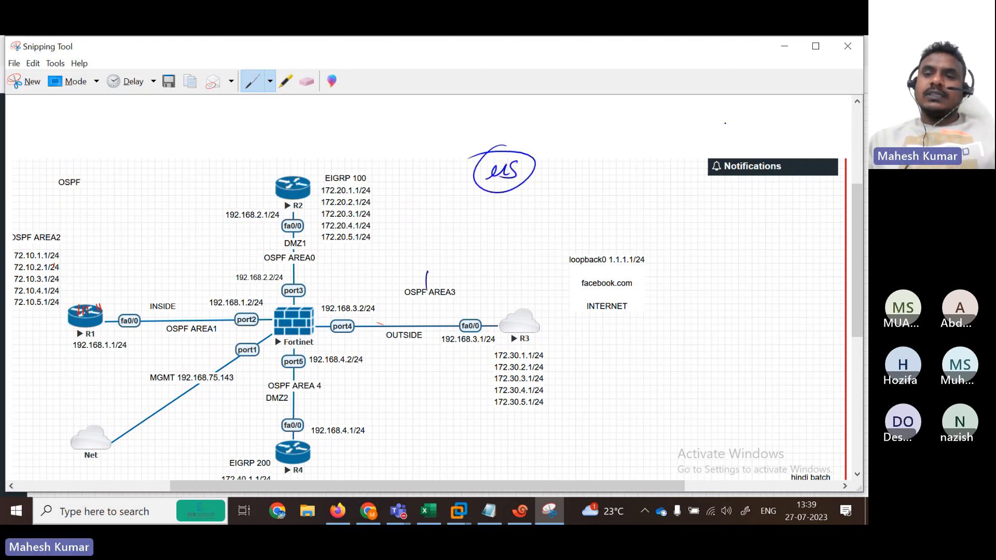
pyautogui.moveTo(726, 123); pyautogui.dragTo(770, 134)
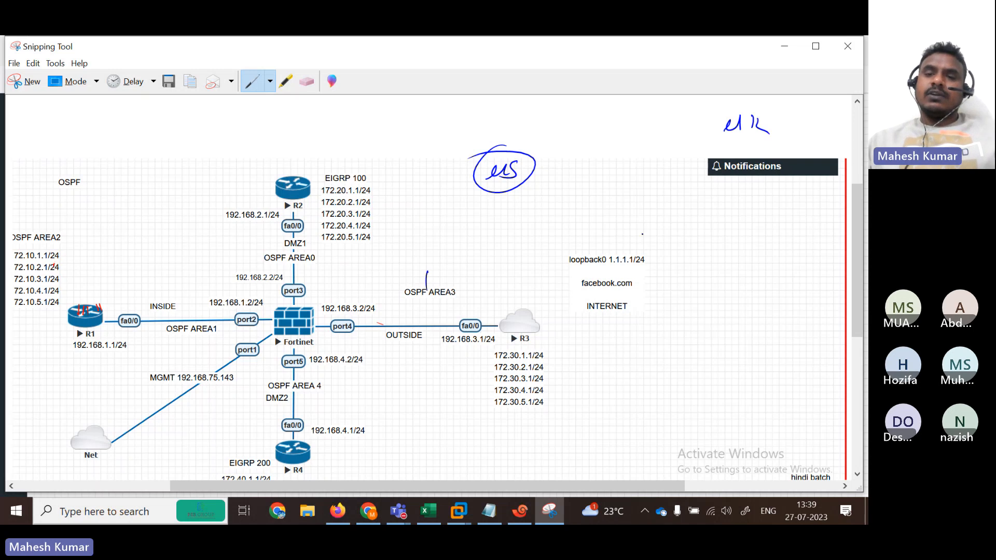
pyautogui.moveTo(657, 224)
pyautogui.mouseDown()
pyautogui.moveTo(680, 232)
pyautogui.moveTo(718, 214)
pyautogui.moveTo(715, 226)
pyautogui.mouseUp()
pyautogui.moveTo(677, 200)
pyautogui.mouseDown()
pyautogui.moveTo(638, 235)
pyautogui.moveTo(674, 200)
pyautogui.mouseUp()
pyautogui.moveTo(708, 118)
pyautogui.mouseDown()
pyautogui.moveTo(723, 141)
pyautogui.moveTo(719, 112)
pyautogui.mouseUp()
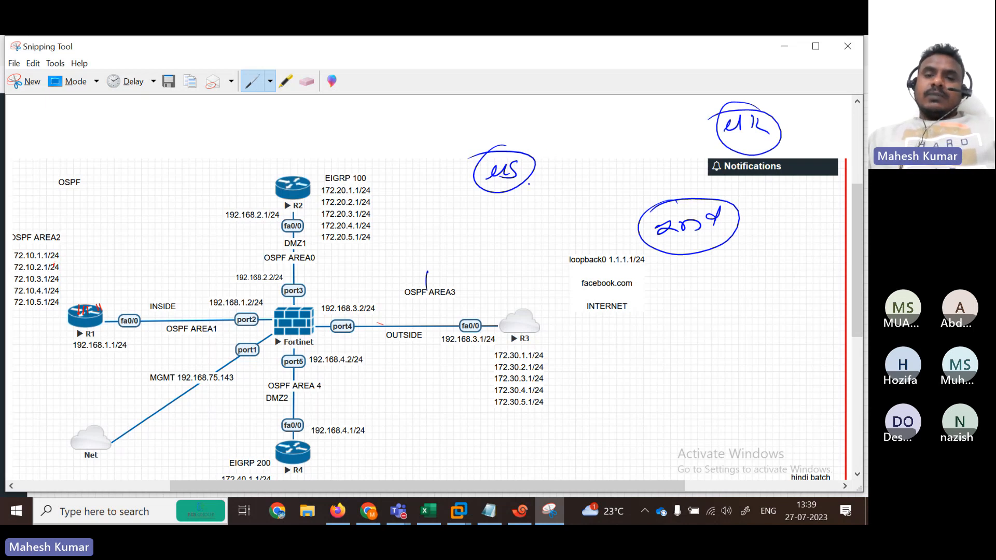
# Connect the US, UK and Ind circles with lines and cross out each link
pyautogui.moveTo(518, 181); pyautogui.dragTo(640, 215)
pyautogui.moveTo(586, 189); pyautogui.dragTo(573, 204)
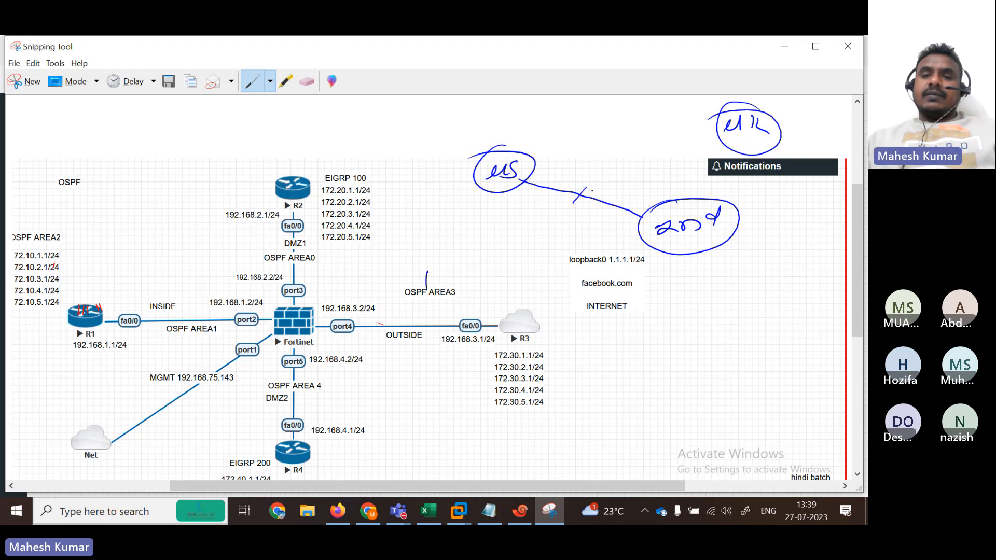
pyautogui.moveTo(530, 156)
pyautogui.mouseDown()
pyautogui.moveTo(725, 140)
pyautogui.moveTo(715, 202)
pyautogui.mouseUp()
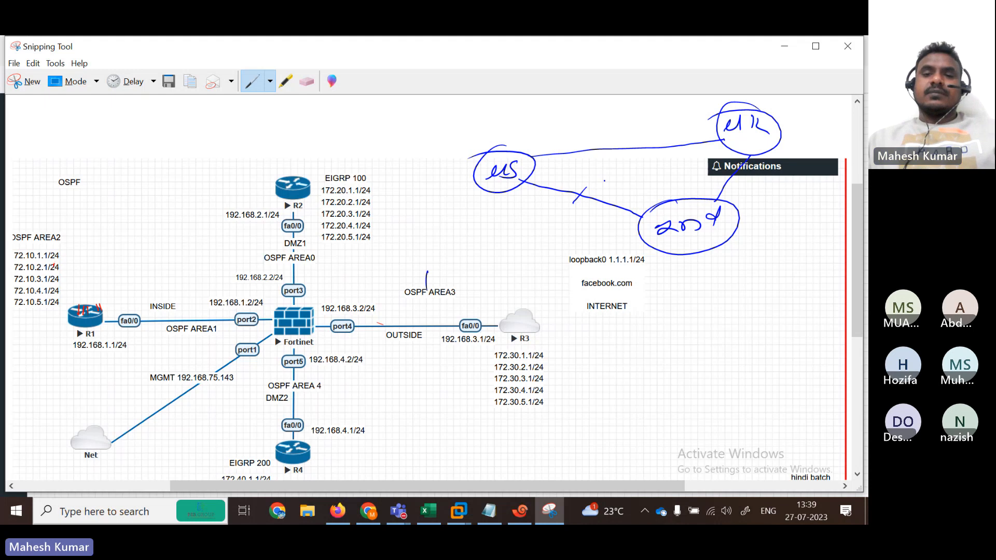
pyautogui.moveTo(617, 145); pyautogui.dragTo(638, 161)
pyautogui.moveTo(740, 178); pyautogui.dragTo(712, 192)
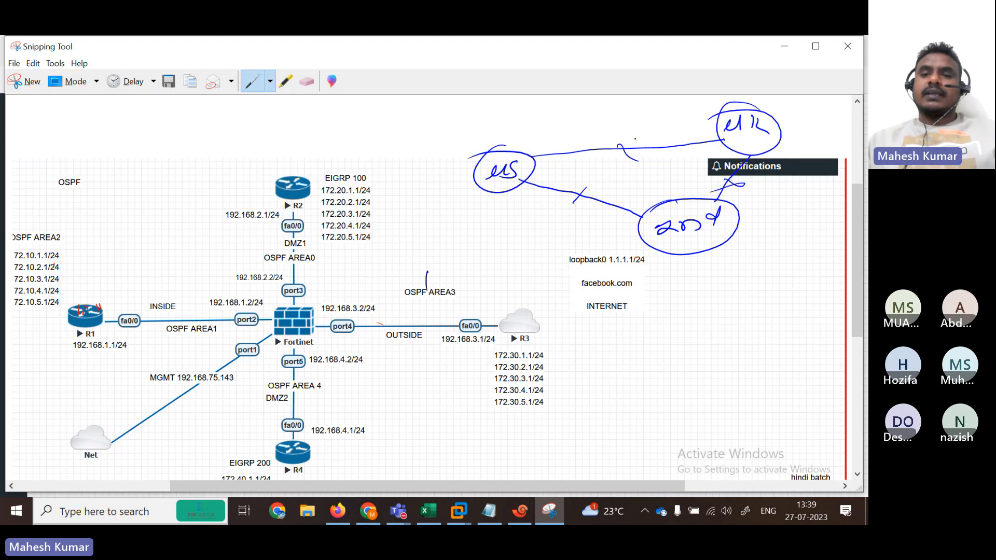
pyautogui.moveTo(649, 147); pyautogui.dragTo(671, 153)
pyautogui.moveTo(667, 149); pyautogui.dragTo(632, 174)
pyautogui.moveTo(568, 188)
pyautogui.mouseDown()
pyautogui.moveTo(592, 202)
pyautogui.moveTo(563, 221)
pyautogui.mouseUp()
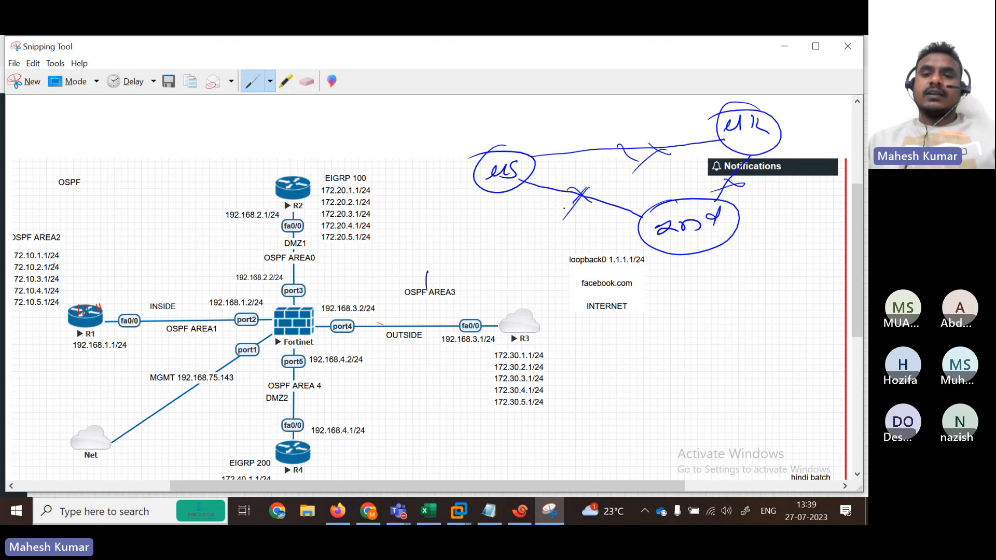
# Below the INTERNET label, sketch a circle with a line to an end bar on each side, labelling one line P2P
pyautogui.moveTo(684, 310)
pyautogui.mouseDown()
pyautogui.moveTo(672, 354)
pyautogui.moveTo(685, 310)
pyautogui.moveTo(769, 312)
pyautogui.mouseUp()
pyautogui.moveTo(605, 346); pyautogui.dragTo(659, 334)
pyautogui.moveTo(594, 328); pyautogui.dragTo(594, 378)
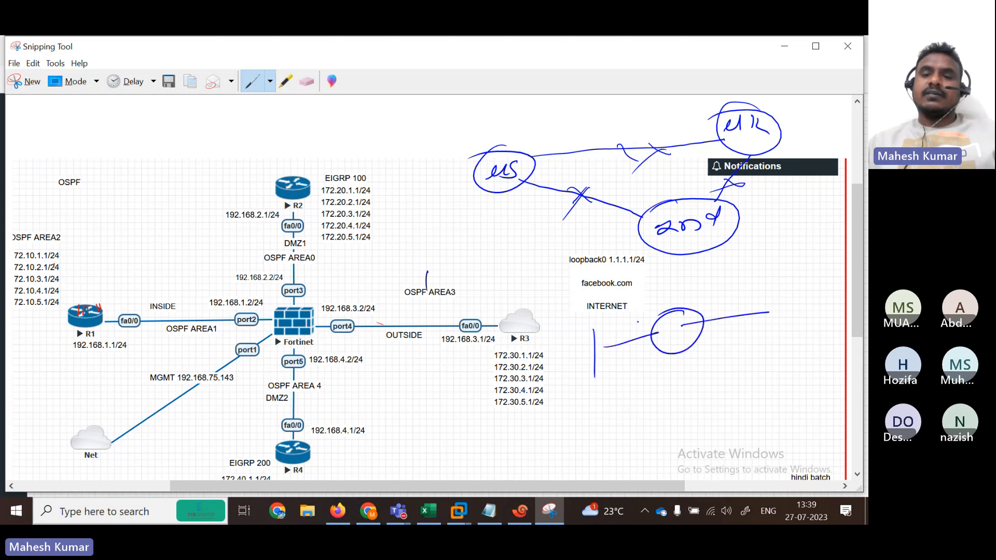
pyautogui.moveTo(776, 295); pyautogui.dragTo(761, 349)
pyautogui.moveTo(731, 296); pyautogui.dragTo(729, 313)
pyautogui.moveTo(728, 297)
pyautogui.mouseDown()
pyautogui.moveTo(744, 297)
pyautogui.moveTo(732, 306)
pyautogui.mouseUp()
pyautogui.moveTo(740, 299); pyautogui.dragTo(751, 311)
pyautogui.moveTo(755, 297)
pyautogui.mouseDown()
pyautogui.moveTo(753, 315)
pyautogui.moveTo(754, 306)
pyautogui.mouseUp()
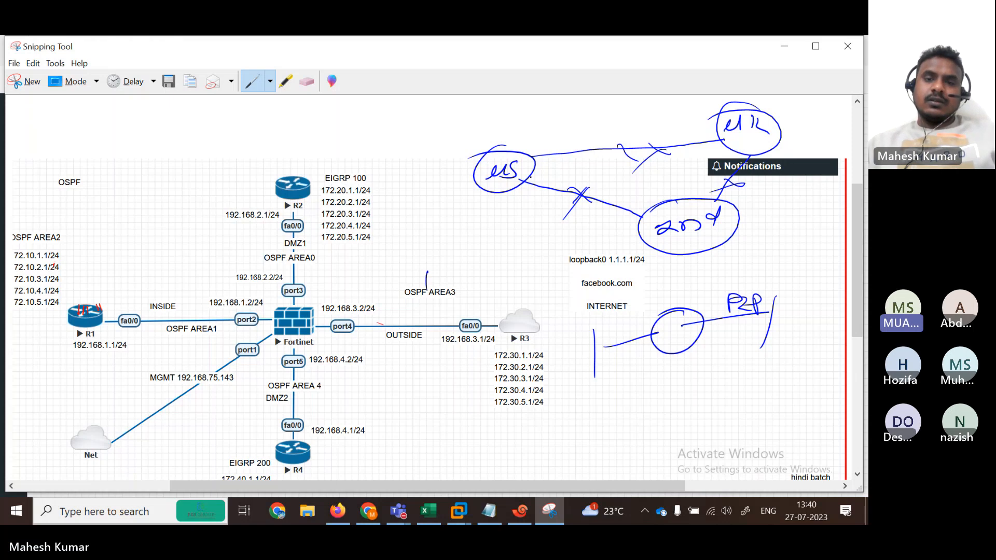
# Mark the US–UK link and add emphasis strokes to the US, Ind and UK labels
pyautogui.moveTo(570, 140); pyautogui.dragTo(614, 142)
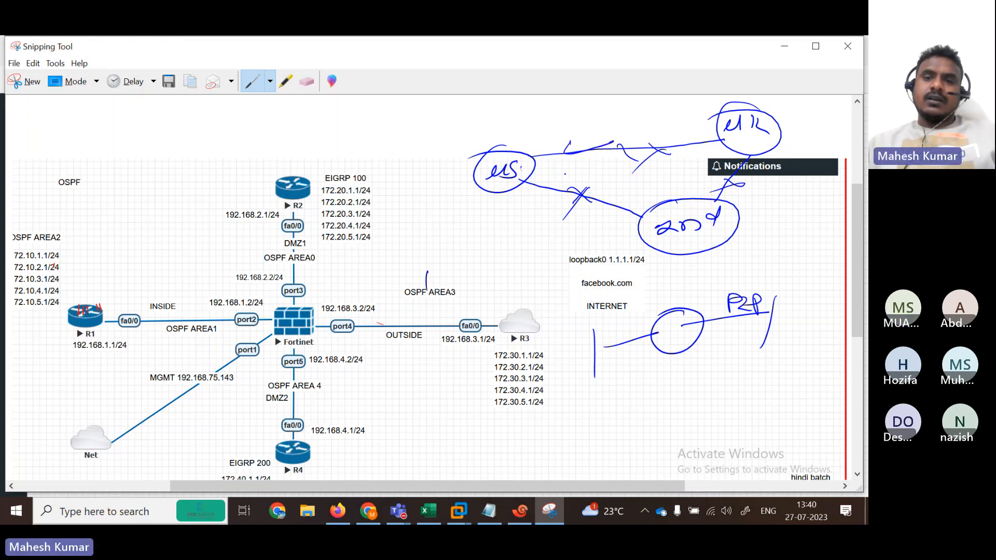
pyautogui.moveTo(517, 166); pyautogui.dragTo(526, 168)
pyautogui.moveTo(666, 212); pyautogui.dragTo(669, 221)
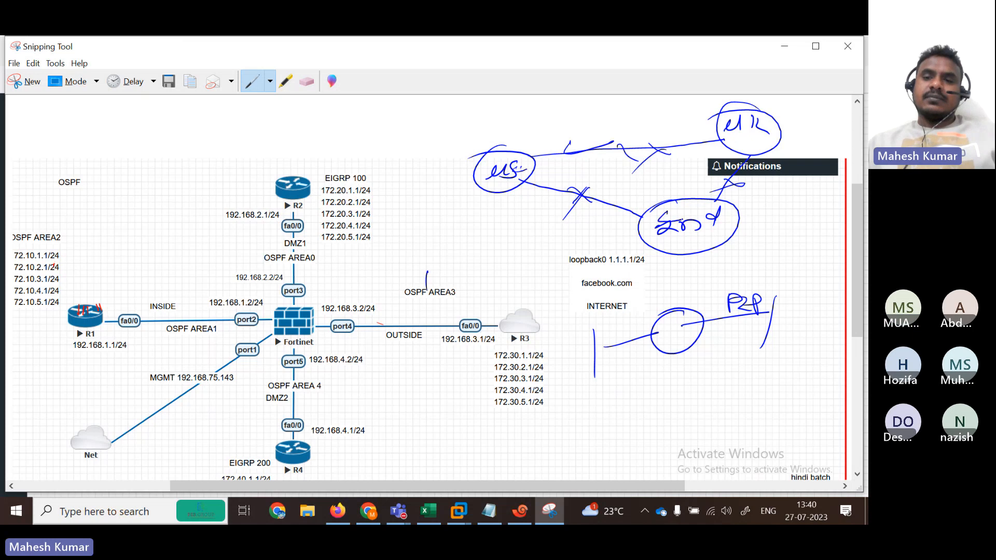
pyautogui.moveTo(736, 143); pyautogui.dragTo(752, 141)
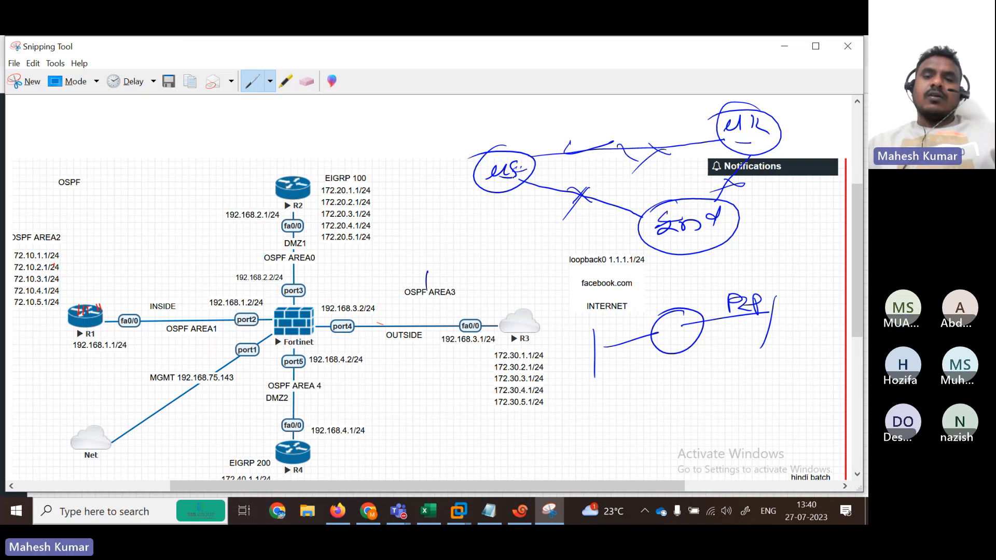
# Retrace the US, UK and Ind labels and enclose all three sites in one large blue loop
pyautogui.moveTo(485, 175)
pyautogui.mouseDown()
pyautogui.moveTo(502, 165)
pyautogui.moveTo(513, 178)
pyautogui.mouseUp()
pyautogui.moveTo(719, 125)
pyautogui.mouseDown()
pyautogui.moveTo(741, 123)
pyautogui.moveTo(754, 136)
pyautogui.mouseUp()
pyautogui.moveTo(762, 124); pyautogui.dragTo(764, 143)
pyautogui.moveTo(661, 228); pyautogui.dragTo(718, 231)
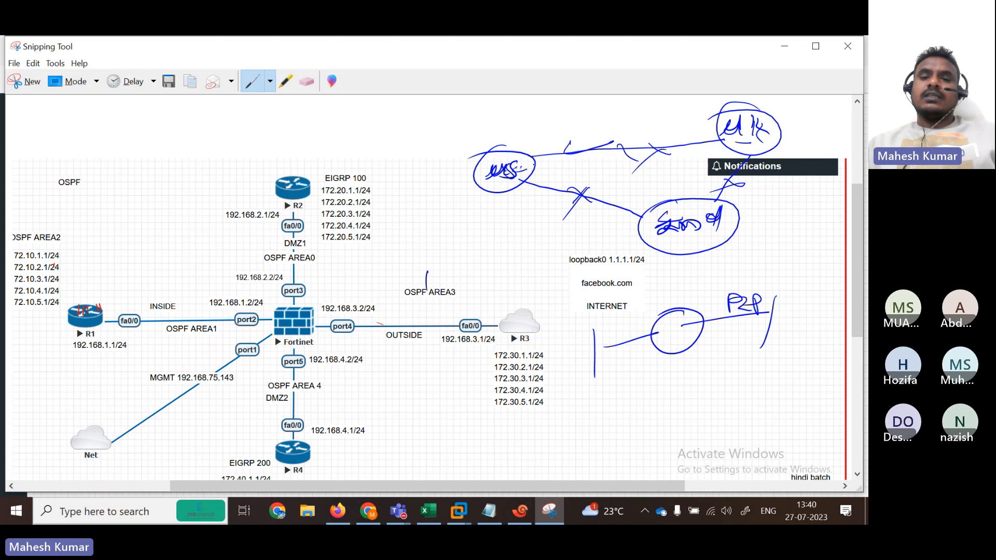
pyautogui.moveTo(471, 139)
pyautogui.mouseDown()
pyautogui.moveTo(576, 105)
pyautogui.moveTo(724, 102)
pyautogui.moveTo(796, 141)
pyautogui.moveTo(766, 229)
pyautogui.moveTo(680, 254)
pyautogui.moveTo(583, 230)
pyautogui.moveTo(490, 190)
pyautogui.moveTo(455, 160)
pyautogui.moveTo(477, 138)
pyautogui.mouseUp()
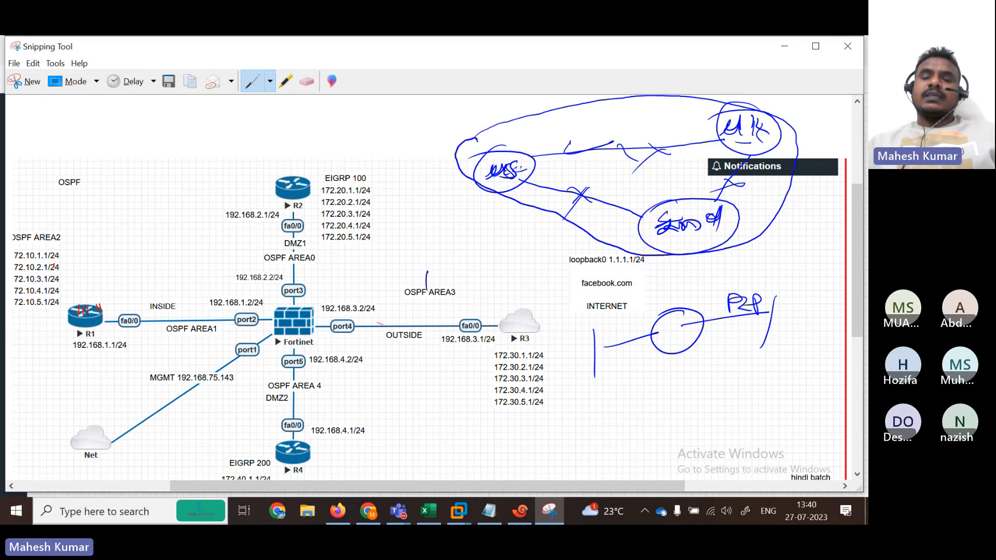
# Draw a second line alongside each of the US–Ind, Ind–UK and US–UK links
pyautogui.moveTo(534, 186); pyautogui.dragTo(639, 219)
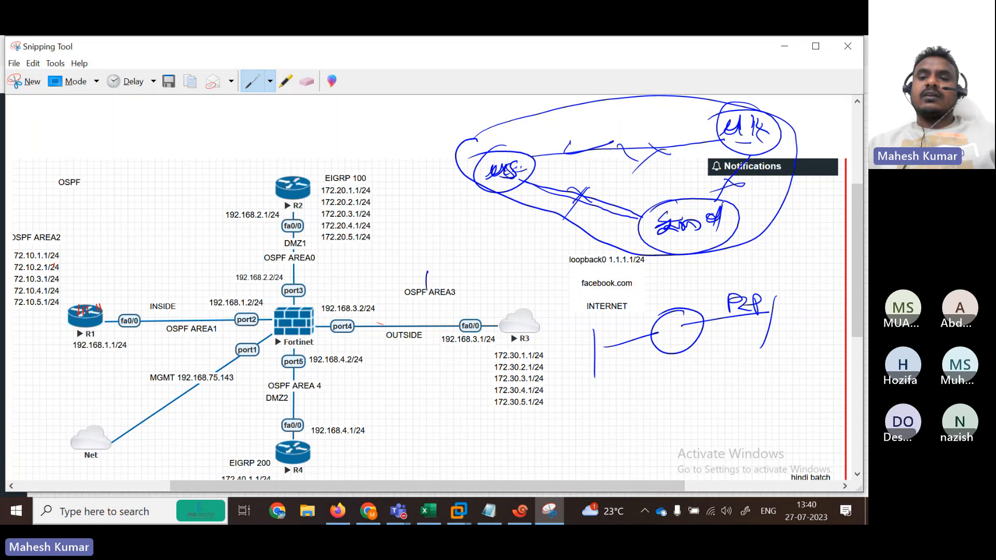
pyautogui.moveTo(722, 203); pyautogui.dragTo(753, 157)
pyautogui.moveTo(534, 156); pyautogui.dragTo(715, 148)
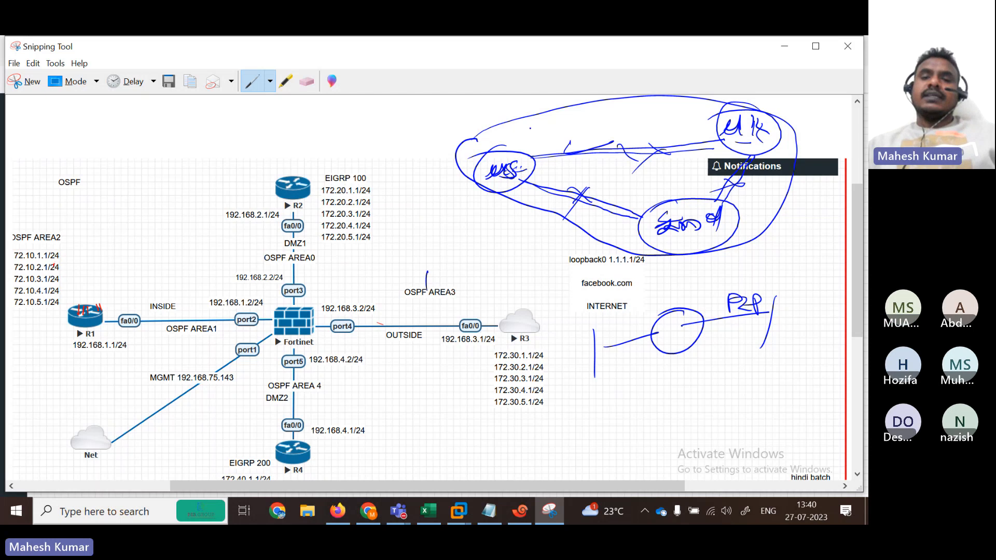
# Sketch a tunnel between US and UK and label it IPsec and virtual link
pyautogui.moveTo(543, 132)
pyautogui.mouseDown()
pyautogui.moveTo(556, 151)
pyautogui.moveTo(541, 128)
pyautogui.moveTo(707, 113)
pyautogui.mouseUp()
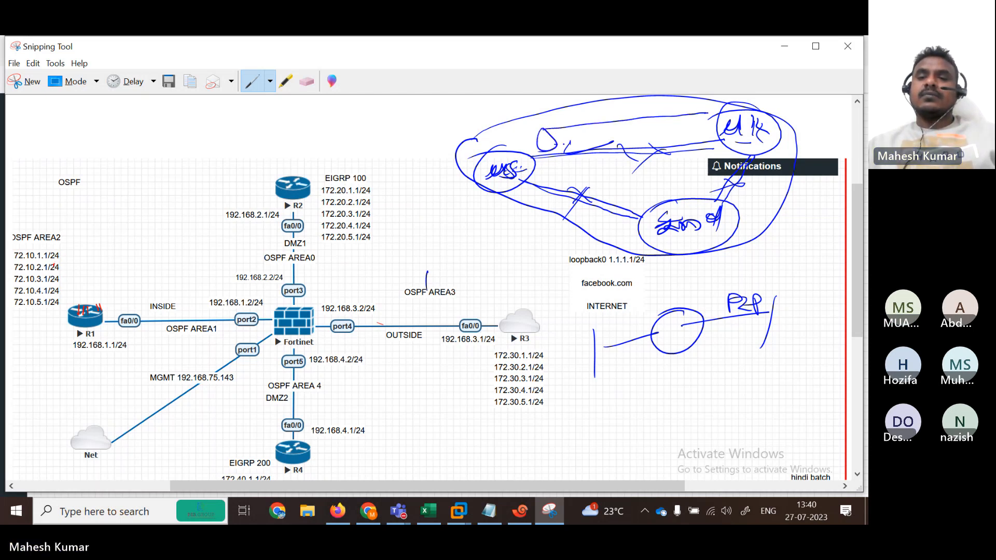
pyautogui.moveTo(557, 147)
pyautogui.mouseDown()
pyautogui.moveTo(711, 129)
pyautogui.moveTo(693, 133)
pyautogui.mouseUp()
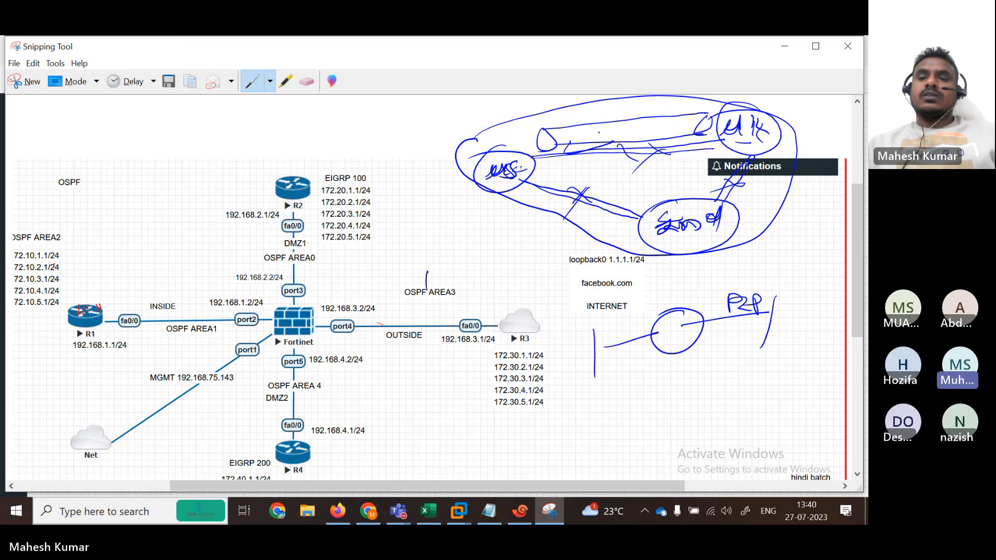
pyautogui.moveTo(601, 129)
pyautogui.mouseDown()
pyautogui.moveTo(601, 138)
pyautogui.moveTo(612, 130)
pyautogui.mouseUp()
pyautogui.moveTo(616, 127)
pyautogui.mouseDown()
pyautogui.moveTo(594, 139)
pyautogui.moveTo(614, 141)
pyautogui.mouseUp()
pyautogui.moveTo(629, 134)
pyautogui.mouseDown()
pyautogui.moveTo(646, 136)
pyautogui.moveTo(631, 116)
pyautogui.mouseUp()
pyautogui.moveTo(637, 108)
pyautogui.mouseDown()
pyautogui.moveTo(629, 118)
pyautogui.moveTo(681, 104)
pyautogui.moveTo(744, 107)
pyautogui.mouseUp()
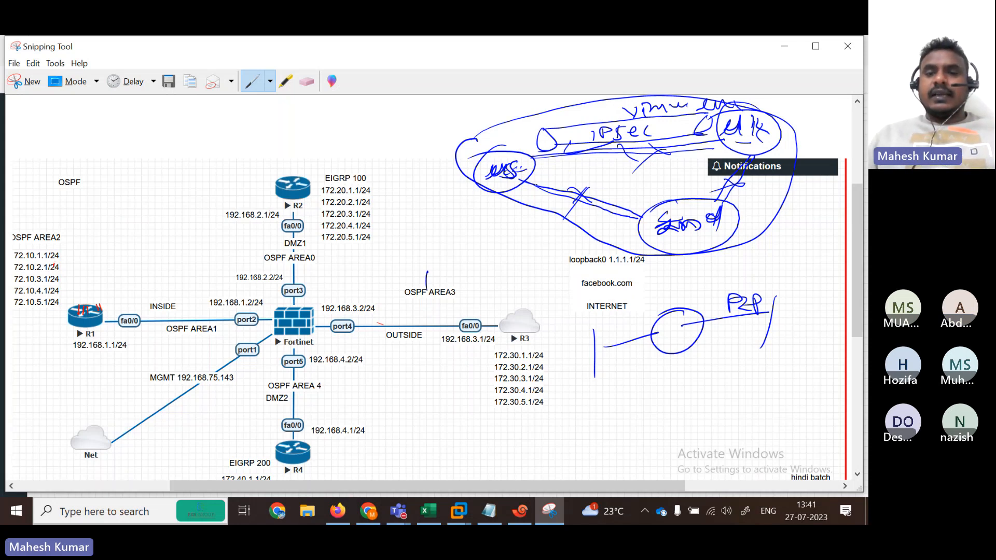
# Sketch matching tunnels along the US–Ind link and the Ind–UK link
pyautogui.moveTo(538, 186)
pyautogui.mouseDown()
pyautogui.moveTo(549, 180)
pyautogui.moveTo(528, 202)
pyautogui.moveTo(617, 214)
pyautogui.mouseUp()
pyautogui.moveTo(535, 209); pyautogui.dragTo(619, 236)
pyautogui.moveTo(606, 213); pyautogui.dragTo(607, 237)
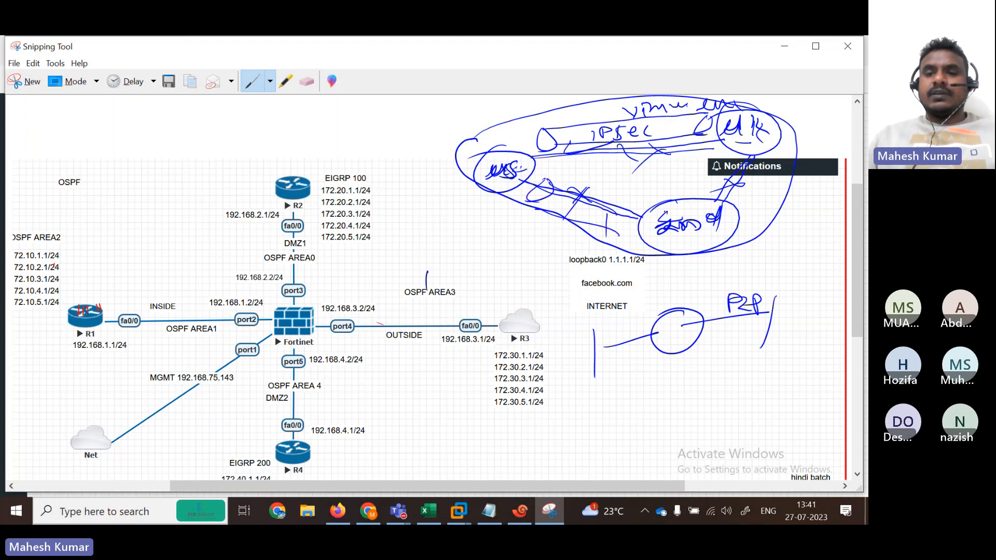
pyautogui.moveTo(741, 214); pyautogui.dragTo(786, 166)
pyautogui.moveTo(732, 188); pyautogui.dragTo(722, 206)
pyautogui.moveTo(722, 205); pyautogui.dragTo(746, 203)
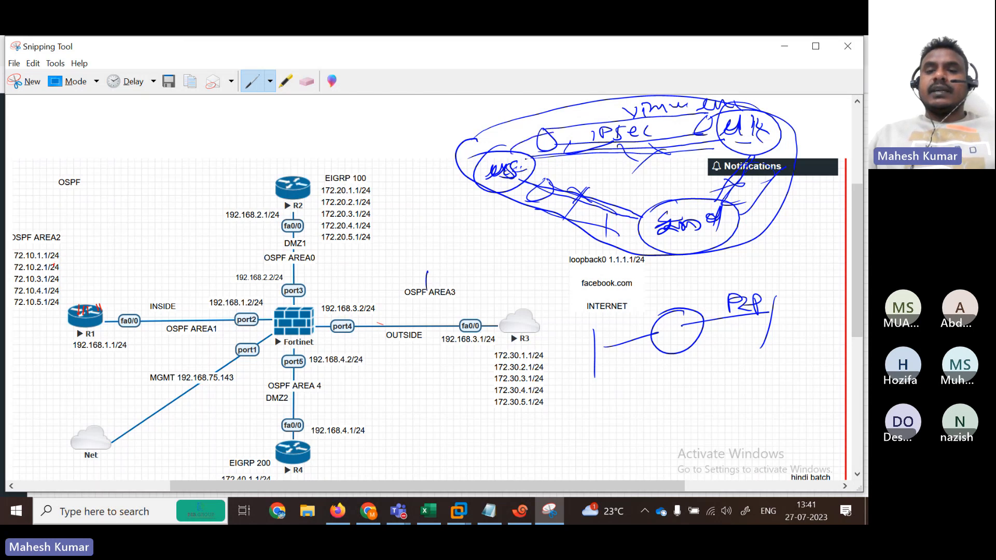
# Add emphasis strokes at the UK end of the US–UK tunnel and across the Ind–UK and US–Ind links
pyautogui.moveTo(688, 119); pyautogui.dragTo(715, 125)
pyautogui.moveTo(682, 134); pyautogui.dragTo(768, 156)
pyautogui.moveTo(730, 176)
pyautogui.mouseDown()
pyautogui.moveTo(765, 177)
pyautogui.moveTo(757, 193)
pyautogui.mouseUp()
pyautogui.moveTo(616, 204); pyautogui.dragTo(604, 237)
pyautogui.moveTo(591, 191); pyautogui.dragTo(577, 212)
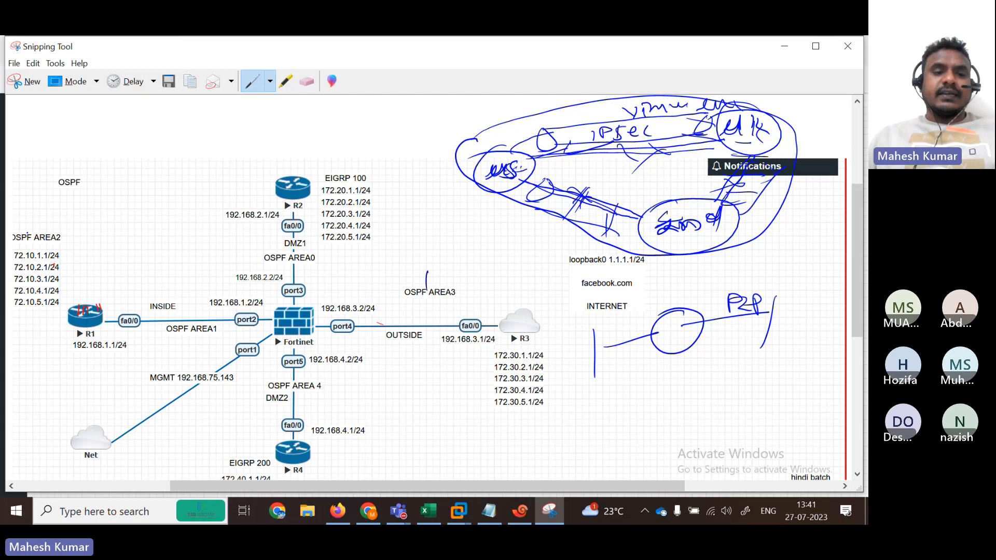
# Box the OSPF AREA2 network list and circle R2's fa0/0 and DMZ1 labels, the Fortinet firewall and R1
pyautogui.moveTo(16, 228)
pyautogui.mouseDown()
pyautogui.moveTo(73, 261)
pyautogui.moveTo(59, 310)
pyautogui.moveTo(21, 315)
pyautogui.moveTo(2, 270)
pyautogui.mouseUp()
pyautogui.moveTo(9, 233); pyautogui.dragTo(10, 288)
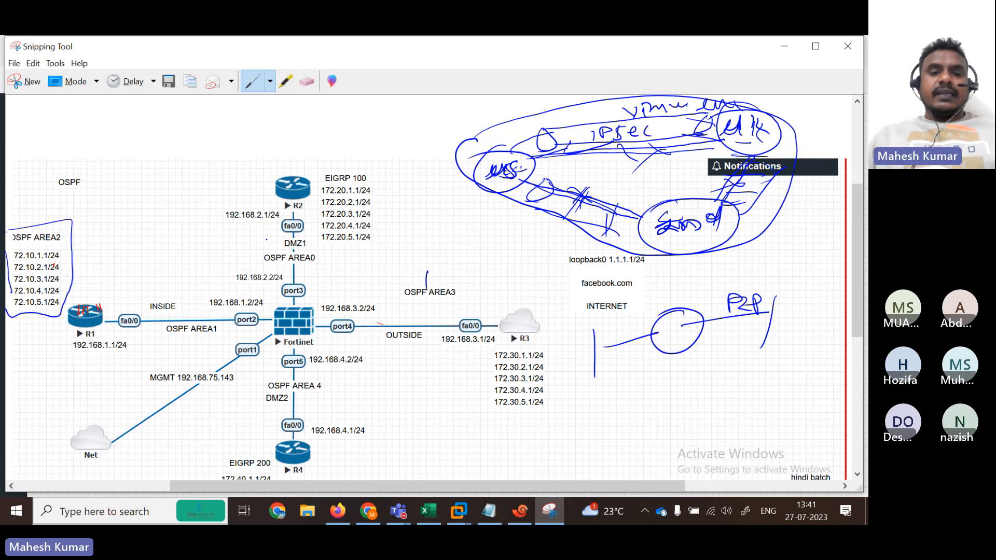
pyautogui.moveTo(278, 211)
pyautogui.mouseDown()
pyautogui.moveTo(312, 214)
pyautogui.moveTo(274, 210)
pyautogui.mouseUp()
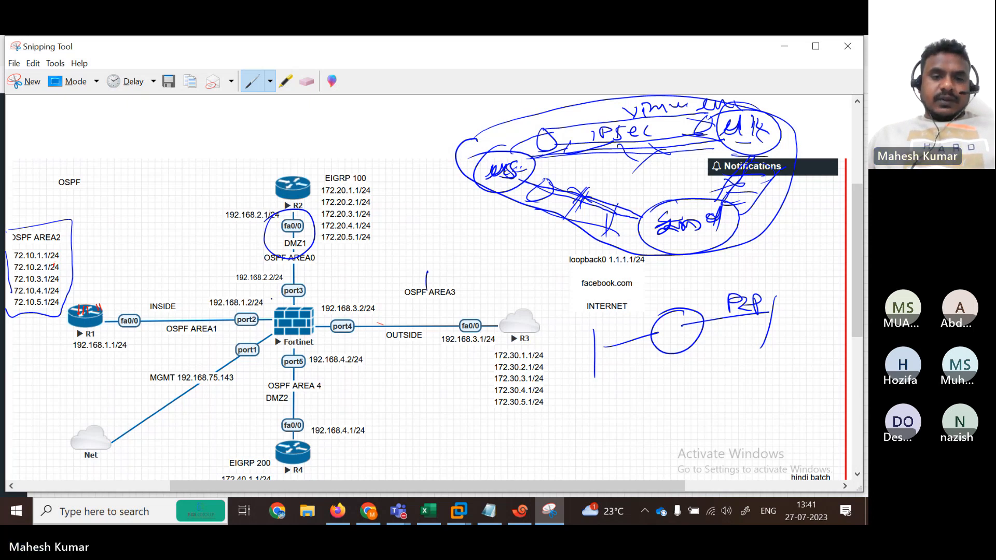
pyautogui.moveTo(273, 307)
pyautogui.mouseDown()
pyautogui.moveTo(265, 322)
pyautogui.moveTo(285, 346)
pyautogui.mouseUp()
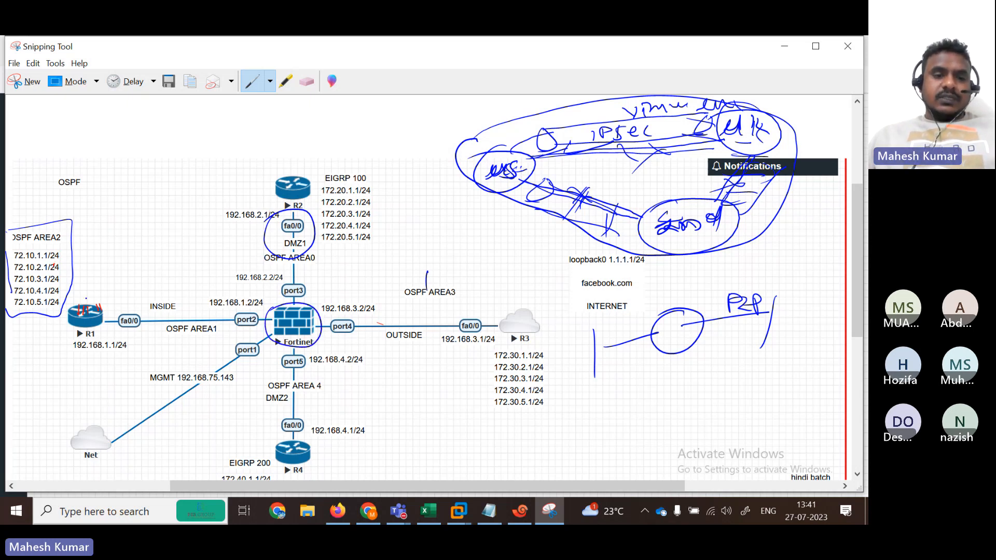
pyautogui.moveTo(87, 299); pyautogui.dragTo(106, 291)
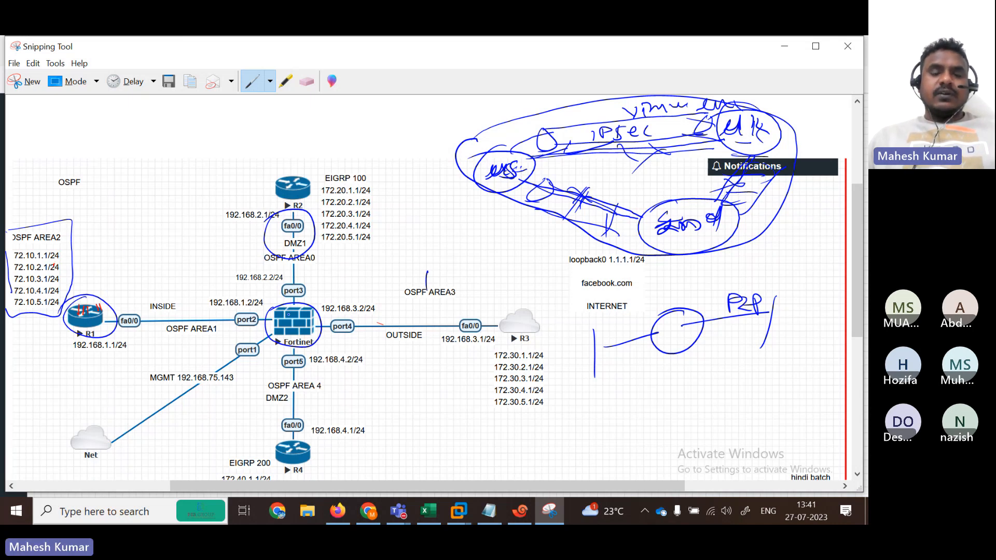
# Draw arrows from R1 to Fortinet and up to OSPF AREA0, circling the OSPF AREA2 and OSPF AREA0 labels
pyautogui.moveTo(282, 324); pyautogui.dragTo(343, 289)
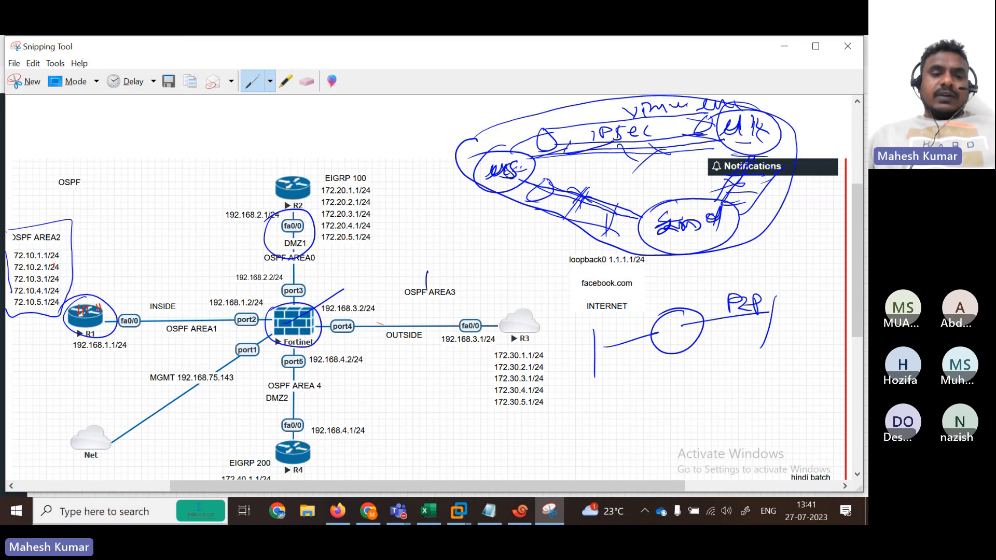
pyautogui.moveTo(96, 310)
pyautogui.mouseDown()
pyautogui.moveTo(142, 270)
pyautogui.moveTo(259, 309)
pyautogui.moveTo(244, 318)
pyautogui.mouseUp()
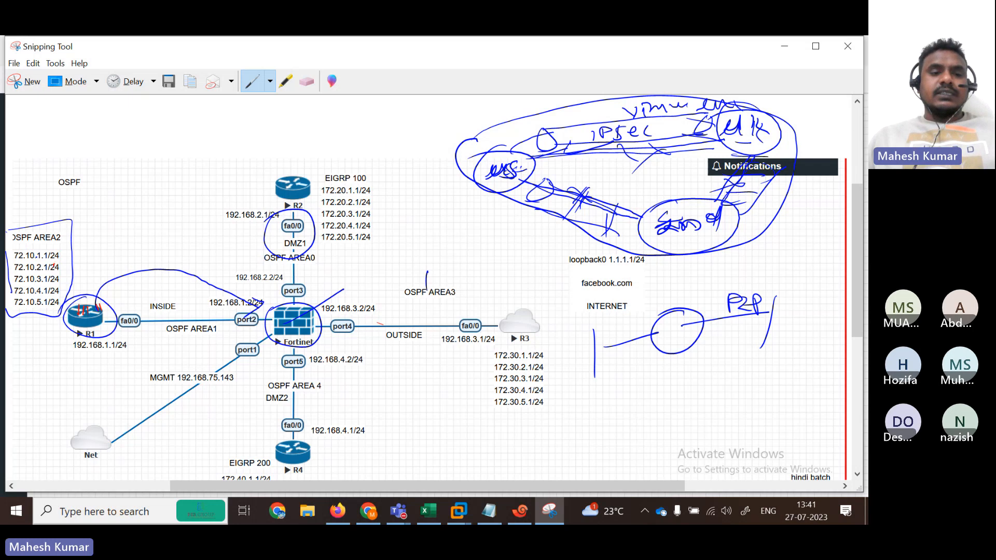
pyautogui.moveTo(41, 215)
pyautogui.mouseDown()
pyautogui.moveTo(17, 240)
pyautogui.moveTo(27, 220)
pyautogui.mouseUp()
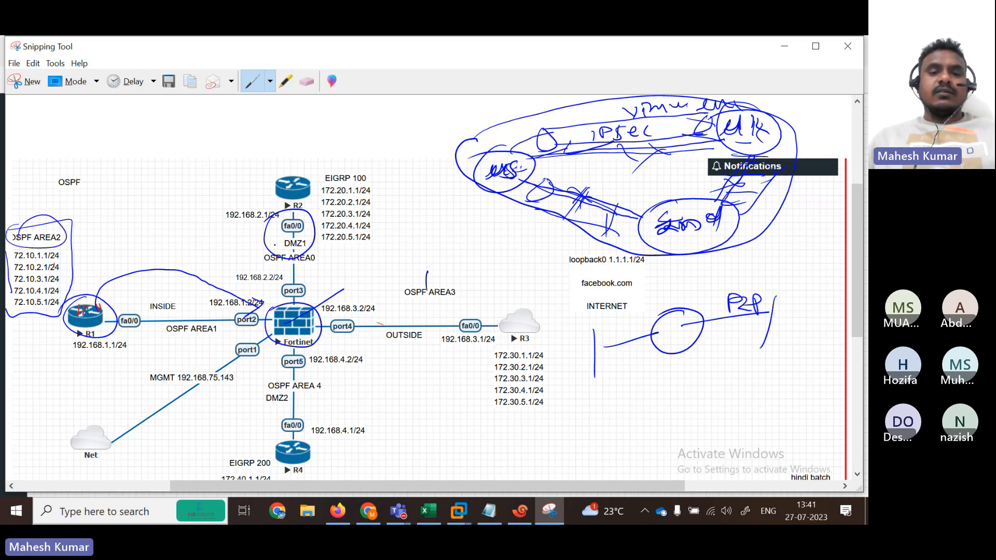
pyautogui.moveTo(283, 236)
pyautogui.mouseDown()
pyautogui.moveTo(275, 277)
pyautogui.moveTo(311, 240)
pyautogui.mouseUp()
pyautogui.moveTo(249, 305)
pyautogui.mouseDown()
pyautogui.moveTo(272, 312)
pyautogui.moveTo(294, 258)
pyautogui.moveTo(310, 277)
pyautogui.mouseUp()
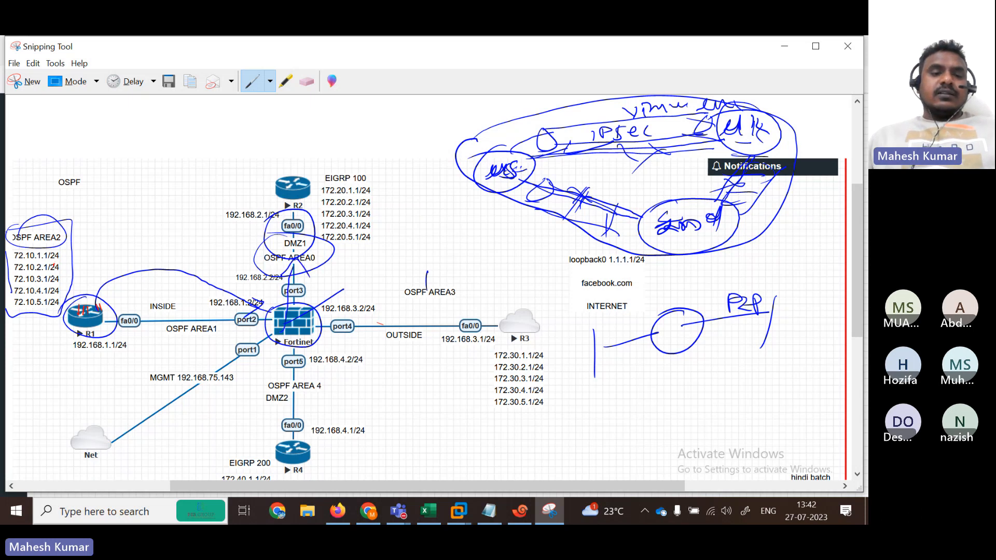
pyautogui.moveTo(53, 254); pyautogui.dragTo(96, 237)
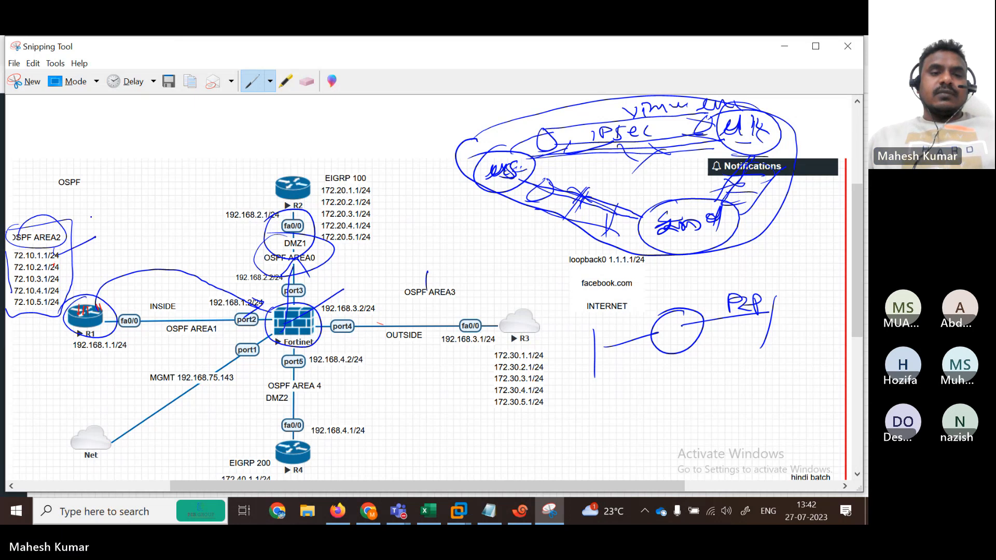
# With the red pen, trace curves from R1 and the AREA2 networks to Fortinet and add a circled handwritten note above the topology
pyautogui.click(270, 81)
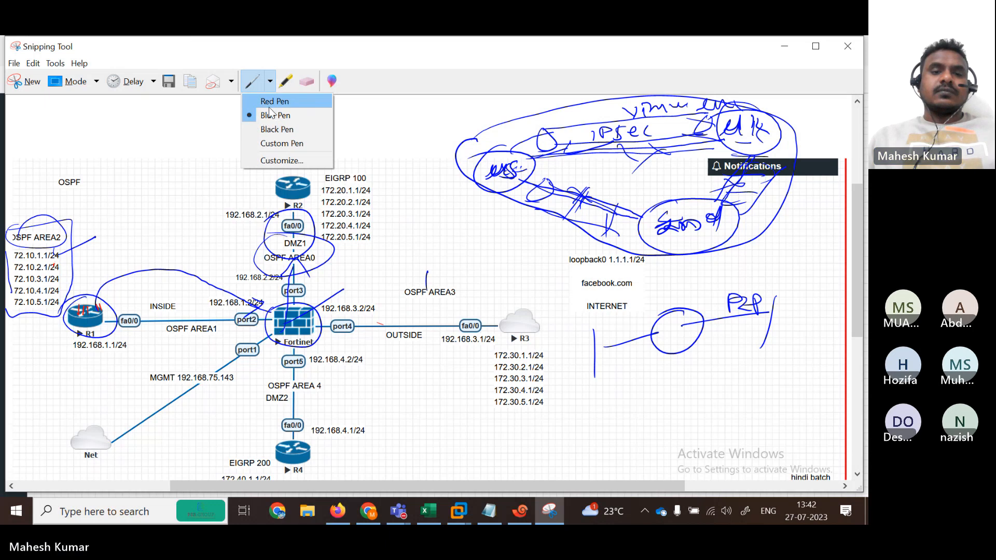
pyautogui.click(269, 106)
pyautogui.moveTo(88, 310)
pyautogui.mouseDown()
pyautogui.moveTo(106, 277)
pyautogui.moveTo(192, 265)
pyautogui.moveTo(276, 318)
pyautogui.mouseUp()
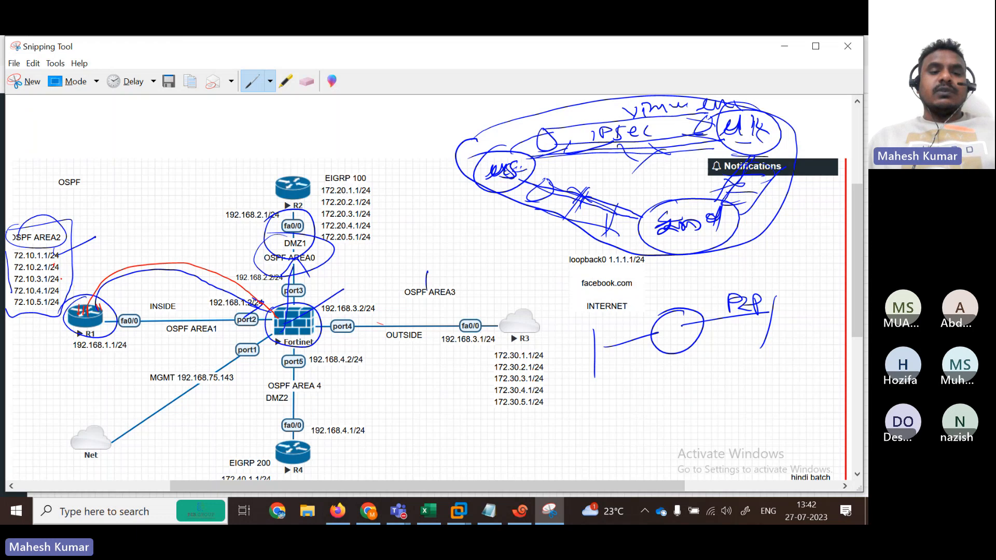
pyautogui.moveTo(80, 262)
pyautogui.mouseDown()
pyautogui.moveTo(174, 328)
pyautogui.moveTo(247, 346)
pyautogui.mouseUp()
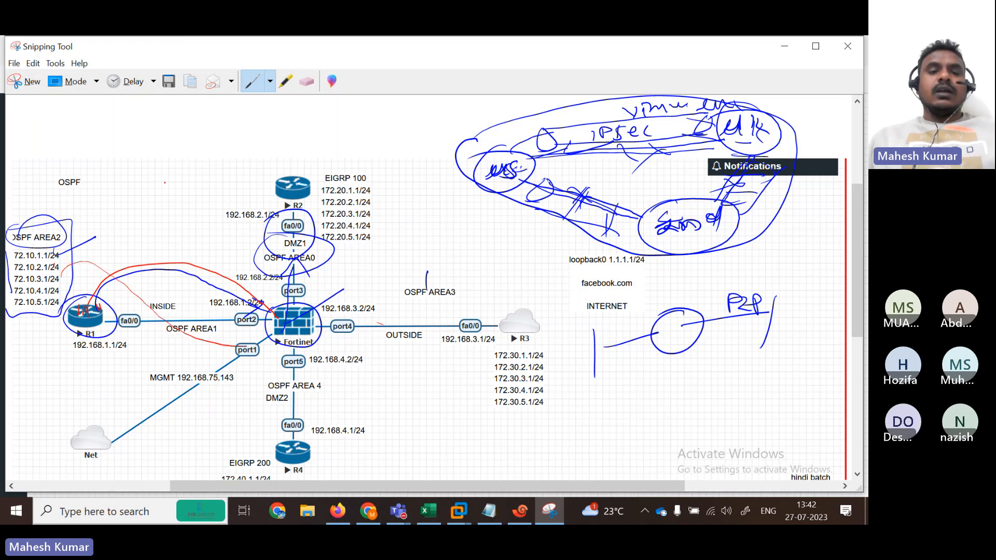
pyautogui.moveTo(144, 162)
pyautogui.mouseDown()
pyautogui.moveTo(200, 142)
pyautogui.moveTo(199, 151)
pyautogui.mouseUp()
pyautogui.moveTo(134, 139)
pyautogui.mouseDown()
pyautogui.moveTo(217, 126)
pyautogui.moveTo(111, 163)
pyautogui.mouseUp()
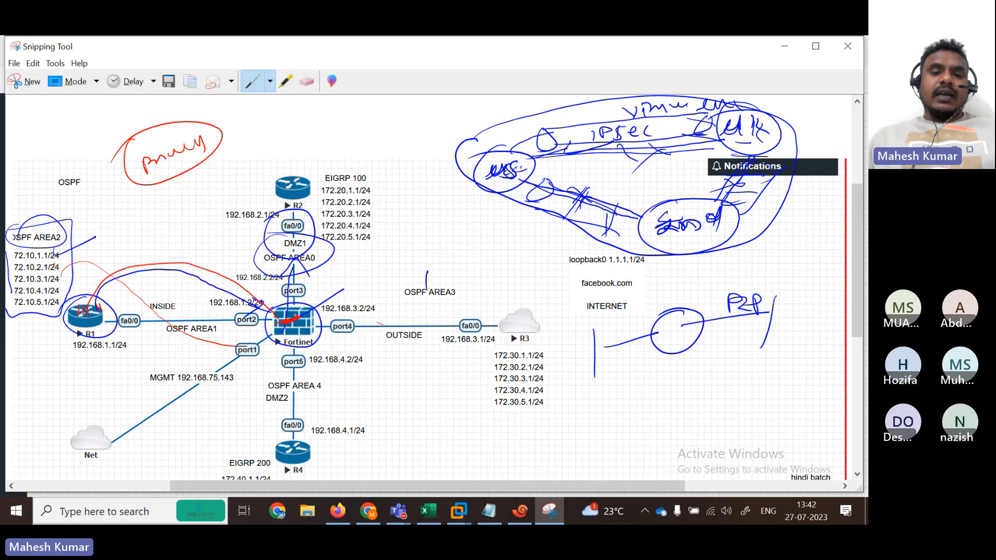
# Trace red paths linking the AREA2 networks, Fortinet and OSPF AREA0, and handwrite a circled note beside OSPF AREA0
pyautogui.moveTo(291, 317)
pyautogui.mouseDown()
pyautogui.moveTo(293, 242)
pyautogui.moveTo(281, 257)
pyautogui.moveTo(310, 260)
pyautogui.mouseUp()
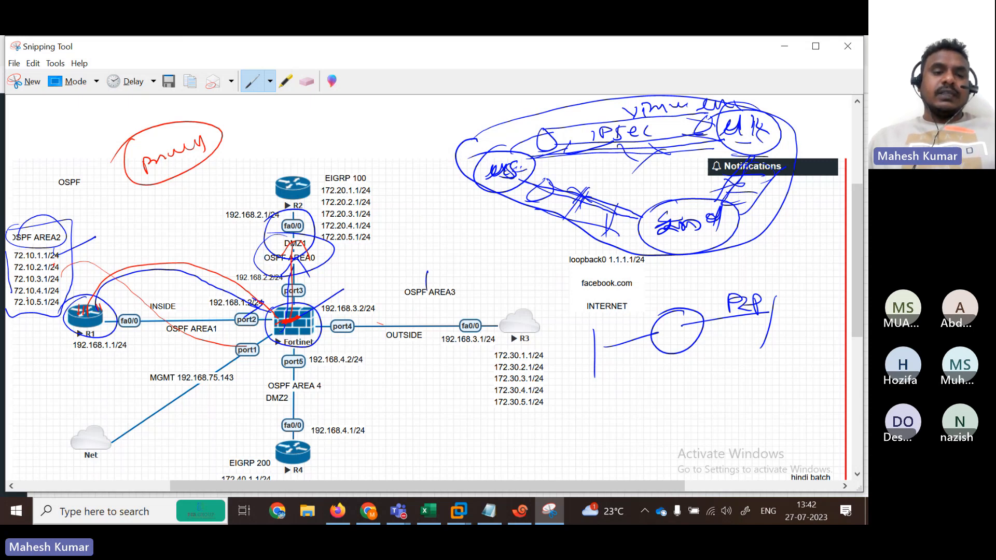
pyautogui.moveTo(33, 306)
pyautogui.mouseDown()
pyautogui.moveTo(18, 376)
pyautogui.moveTo(261, 358)
pyautogui.mouseUp()
pyautogui.moveTo(289, 326)
pyautogui.mouseDown()
pyautogui.moveTo(283, 357)
pyautogui.moveTo(237, 359)
pyautogui.mouseUp()
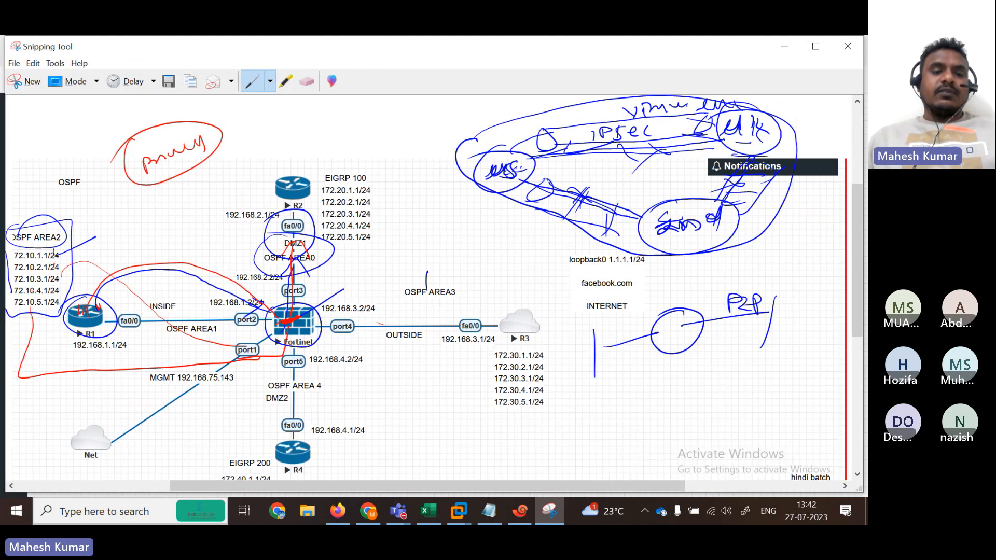
pyautogui.moveTo(28, 243)
pyautogui.mouseDown()
pyautogui.moveTo(6, 280)
pyautogui.moveTo(73, 251)
pyautogui.moveTo(112, 219)
pyautogui.moveTo(280, 270)
pyautogui.mouseUp()
pyautogui.moveTo(342, 262)
pyautogui.mouseDown()
pyautogui.moveTo(395, 280)
pyautogui.moveTo(344, 255)
pyautogui.mouseUp()
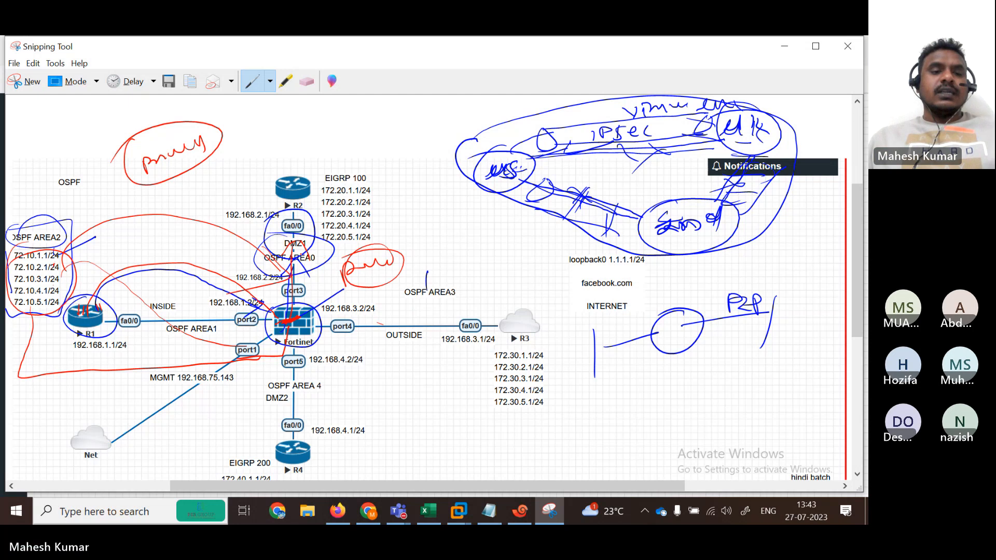
# Handwrite 100 and a circled red note above the OSPF AREA2 label
pyautogui.moveTo(44, 205); pyautogui.dragTo(81, 203)
pyautogui.moveTo(75, 202); pyautogui.dragTo(92, 195)
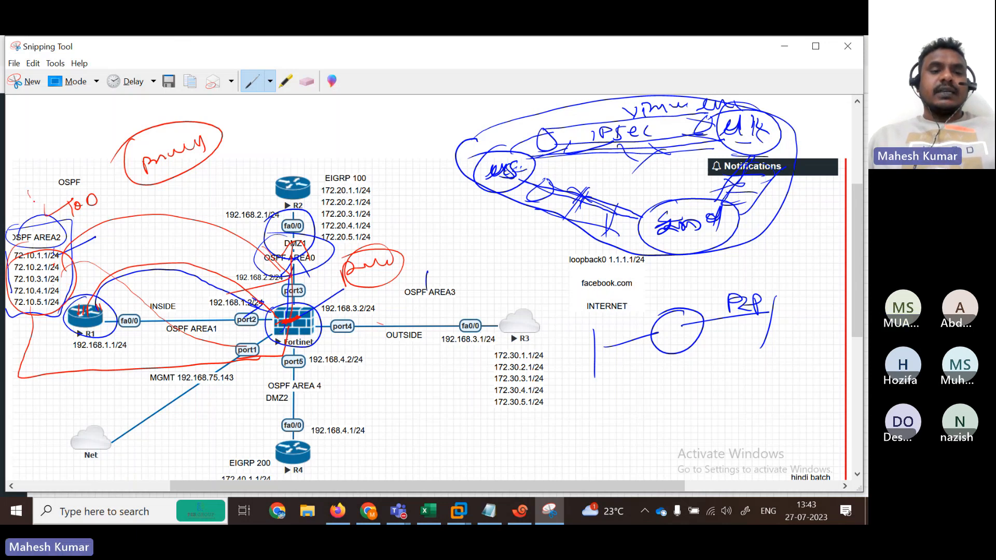
pyautogui.moveTo(32, 196)
pyautogui.mouseDown()
pyautogui.moveTo(35, 210)
pyautogui.moveTo(62, 188)
pyautogui.mouseUp()
pyautogui.moveTo(62, 168)
pyautogui.mouseDown()
pyautogui.moveTo(31, 205)
pyautogui.moveTo(23, 195)
pyautogui.mouseUp()
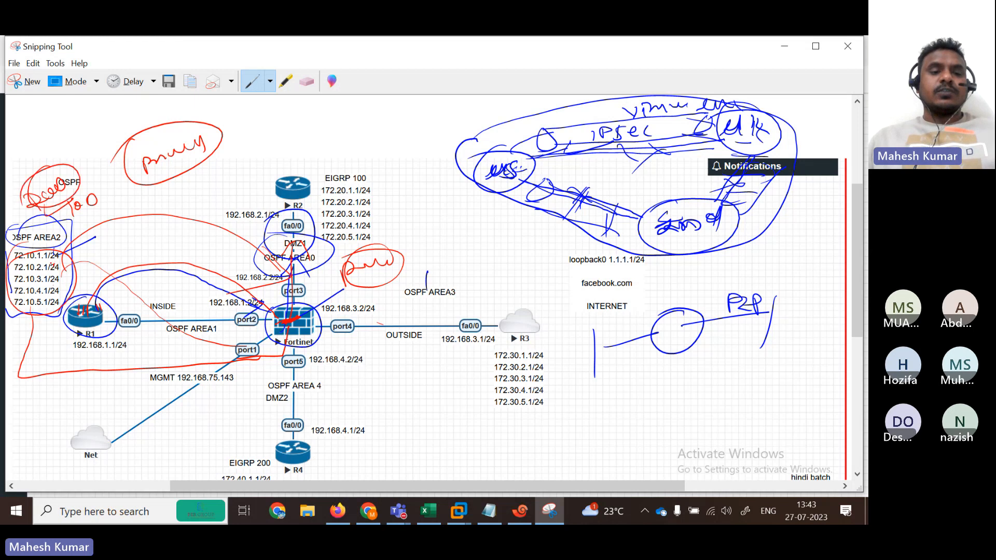
# Mark the OSPF AREA1 link in red, circle OUTSIDE and handwrite 100 beside OSPF AREA3
pyautogui.moveTo(48, 283)
pyautogui.mouseDown()
pyautogui.moveTo(215, 338)
pyautogui.moveTo(171, 331)
pyautogui.mouseUp()
pyautogui.moveTo(203, 313); pyautogui.dragTo(211, 311)
pyautogui.moveTo(291, 274); pyautogui.dragTo(312, 260)
pyautogui.moveTo(410, 318)
pyautogui.mouseDown()
pyautogui.moveTo(400, 354)
pyautogui.moveTo(395, 319)
pyautogui.mouseUp()
pyautogui.moveTo(468, 271)
pyautogui.mouseDown()
pyautogui.moveTo(467, 287)
pyautogui.moveTo(475, 276)
pyautogui.mouseUp()
pyautogui.moveTo(490, 268); pyautogui.dragTo(486, 270)
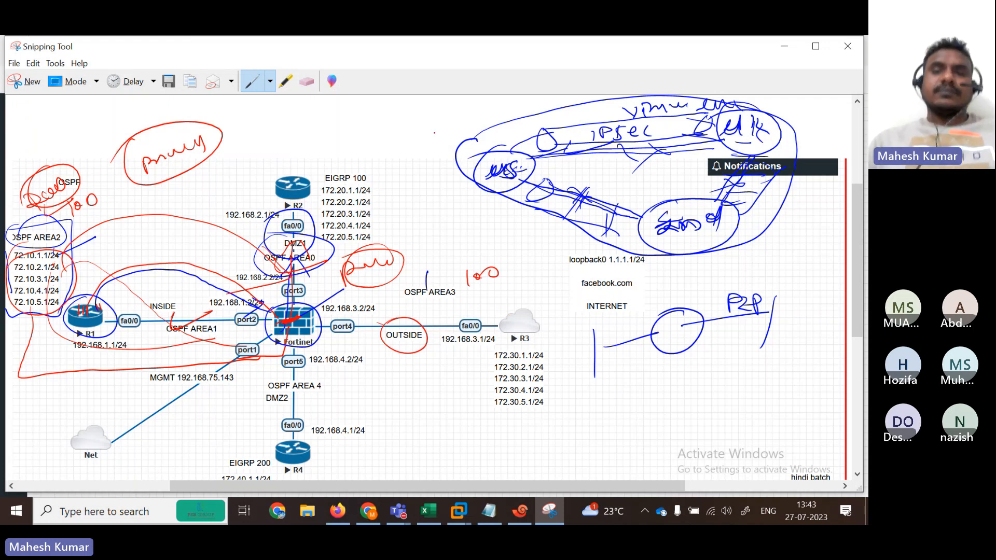
# Minimise the snip, switch to the FG session in Xshell and log in as admin with the account password
pyautogui.click(784, 46)
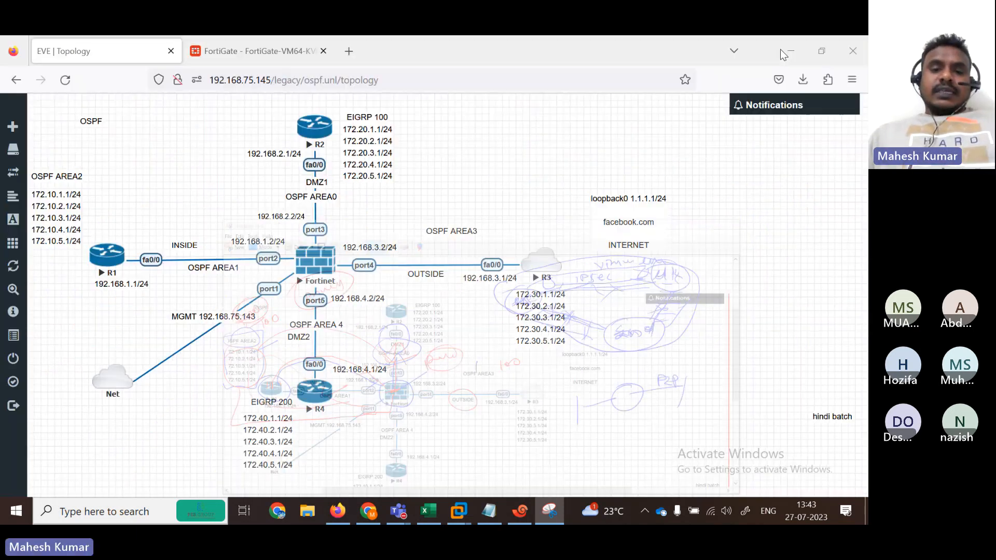
pyautogui.click(521, 515)
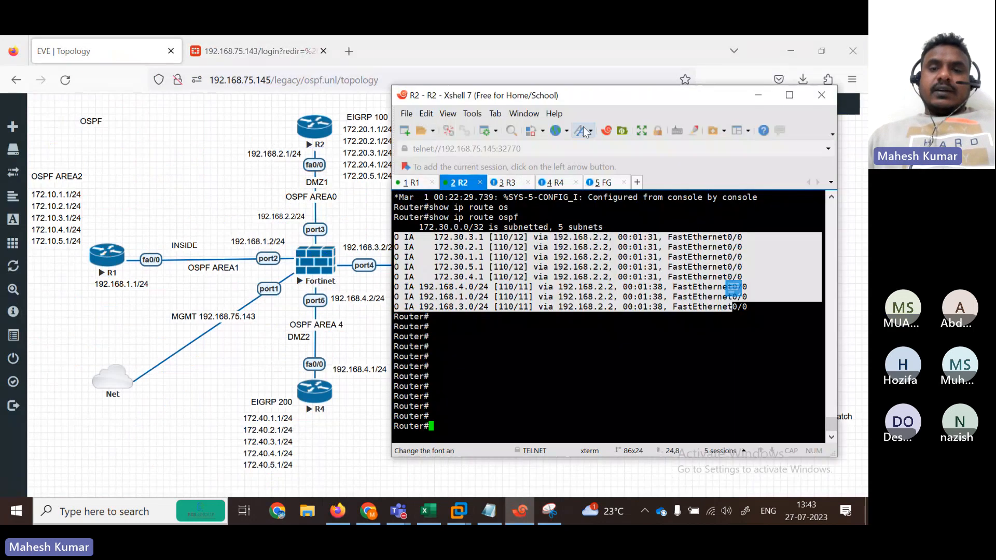
pyautogui.click(603, 183)
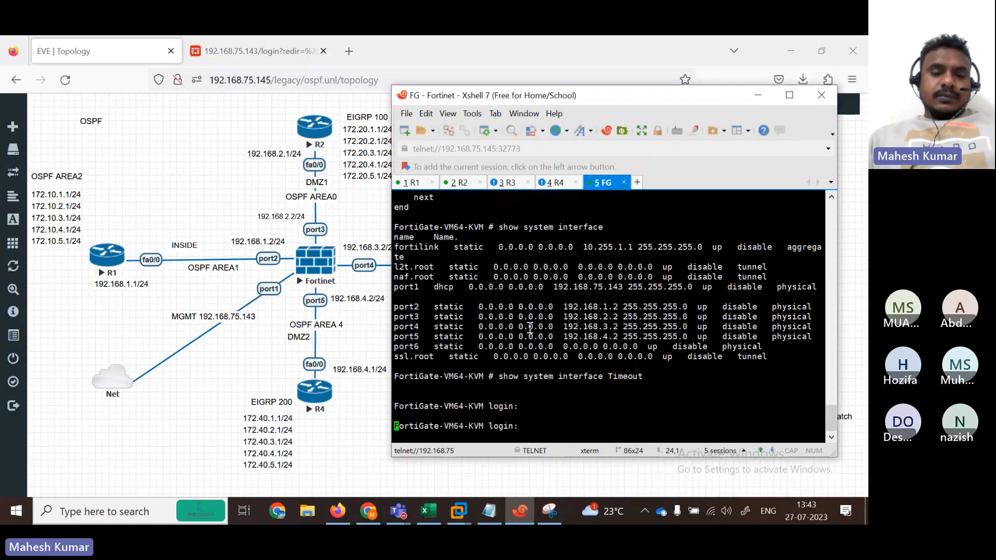
pyautogui.write('adm')
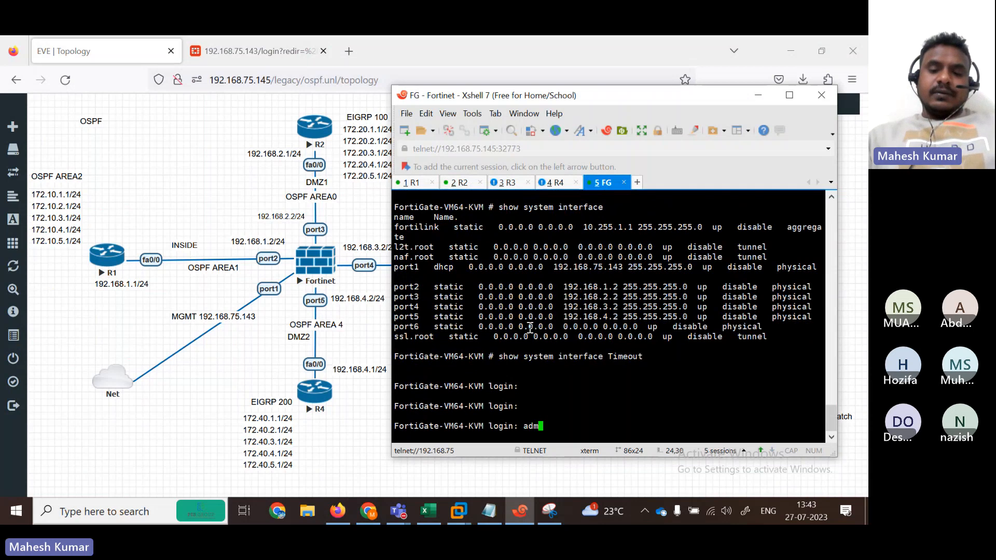
pyautogui.write('in')
pyautogui.press('Return')
pyautogui.press('Return')
# Run get router info routing-table ospf on the FortiGate and examine the OSPF routes it lists
pyautogui.write('s')
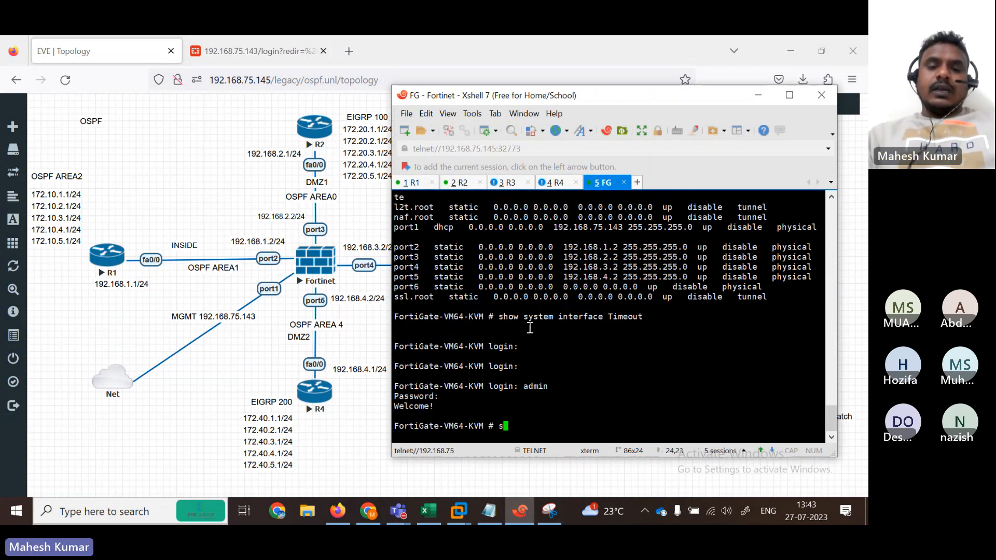
pyautogui.press('BackSpace')
pyautogui.write('get router ')
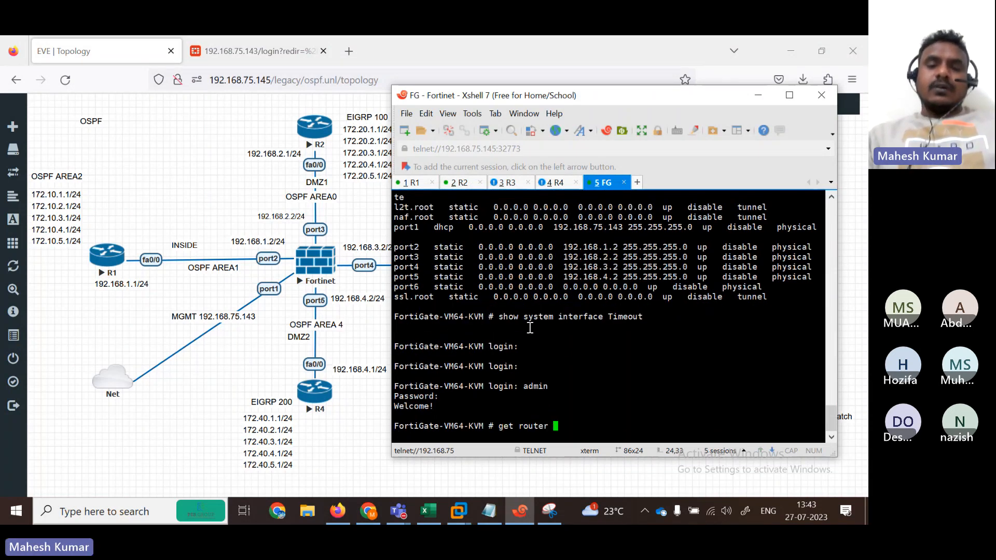
pyautogui.write('inform')
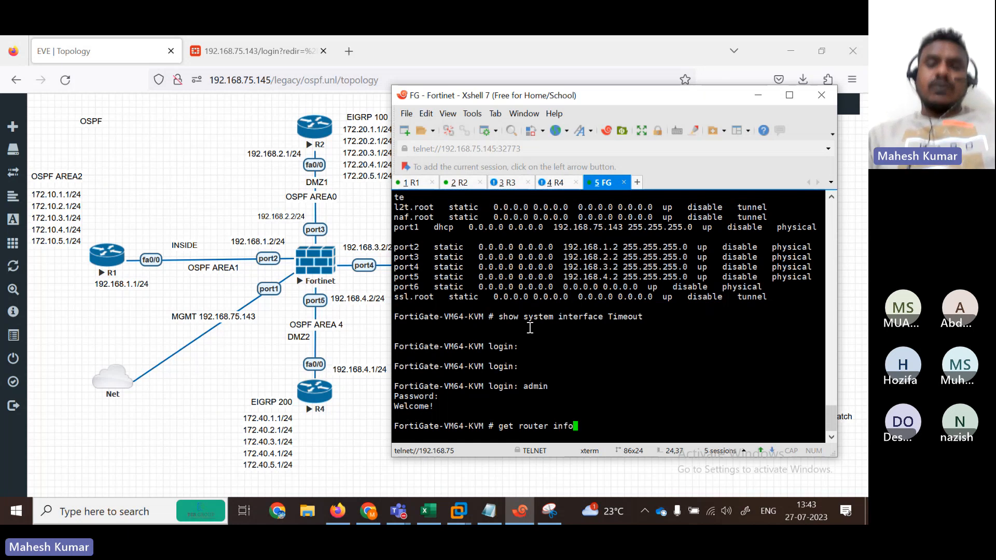
pyautogui.press('BackSpace')
pyautogui.press('BackSpace')
pyautogui.write('6')
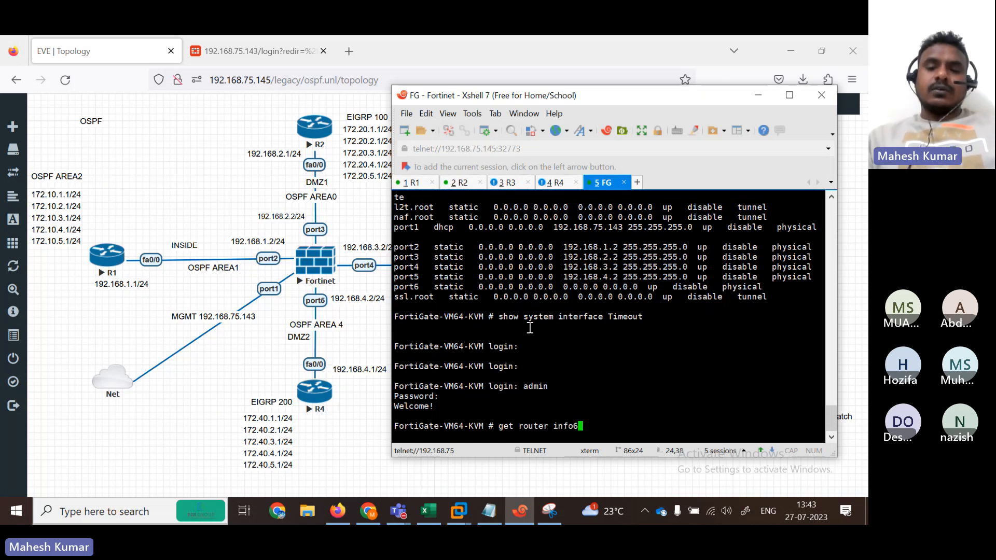
pyautogui.press('BackSpace')
pyautogui.press('BackSpace')
pyautogui.press('BackSpace')
pyautogui.press('BackSpace')
pyautogui.press('BackSpace')
pyautogui.press('BackSpace')
pyautogui.press('BackSpace')
pyautogui.press('BackSpace')
pyautogui.press('BackSpace')
pyautogui.press('BackSpace')
pyautogui.press('BackSpace')
pyautogui.press('BackSpace')
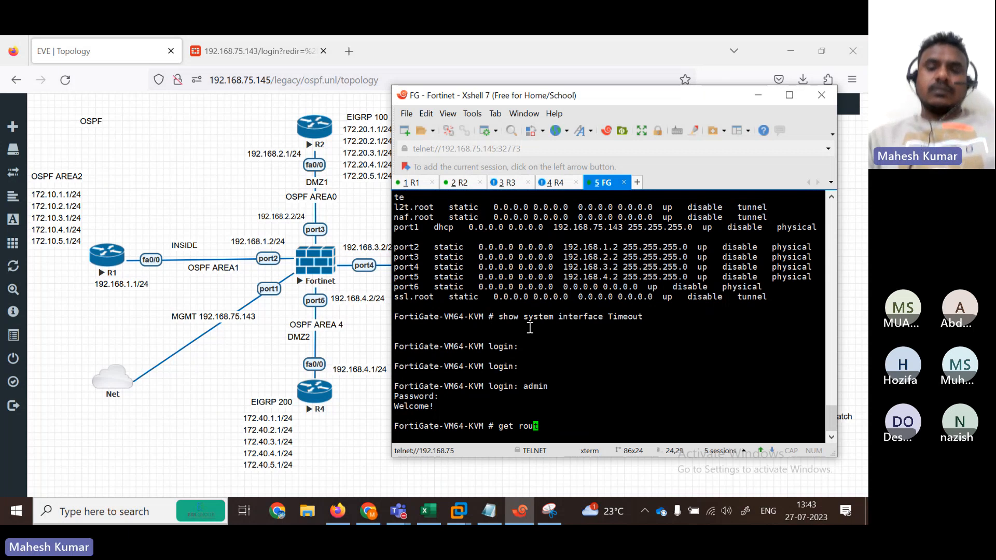
pyautogui.write('r')
pyautogui.write('outer ')
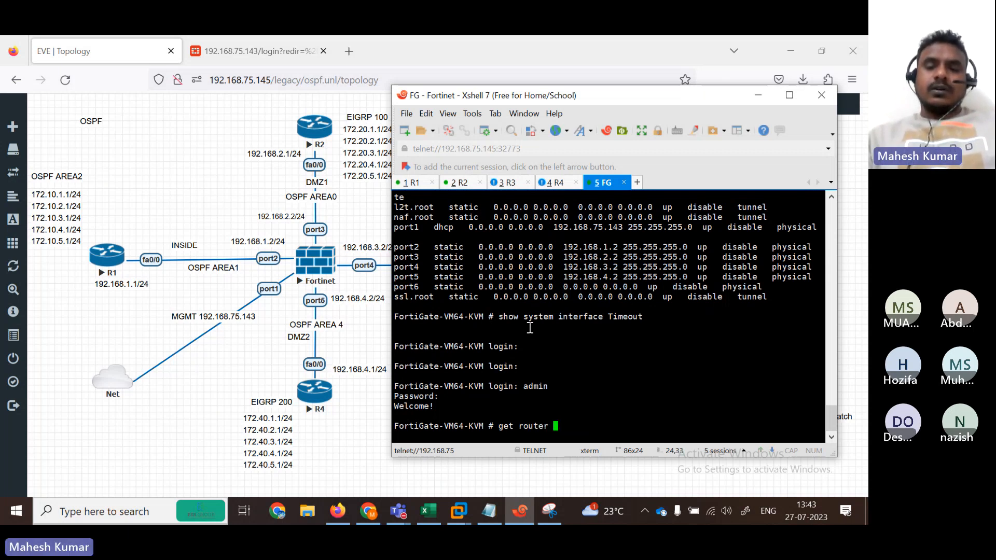
pyautogui.write('info routing-table ')
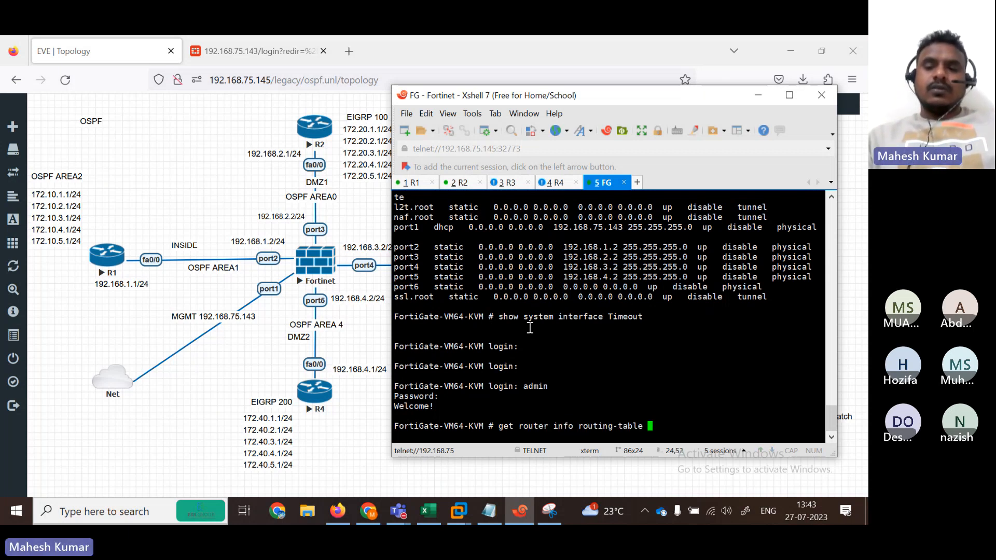
pyautogui.write('ospf')
pyautogui.press('Return')
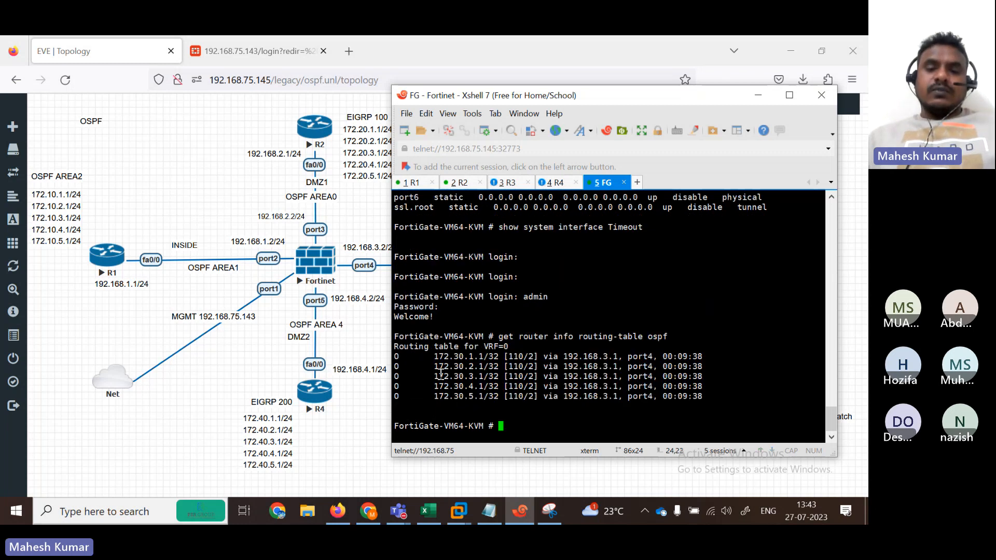
pyautogui.moveTo(427, 363); pyautogui.dragTo(538, 399)
pyautogui.click(487, 412)
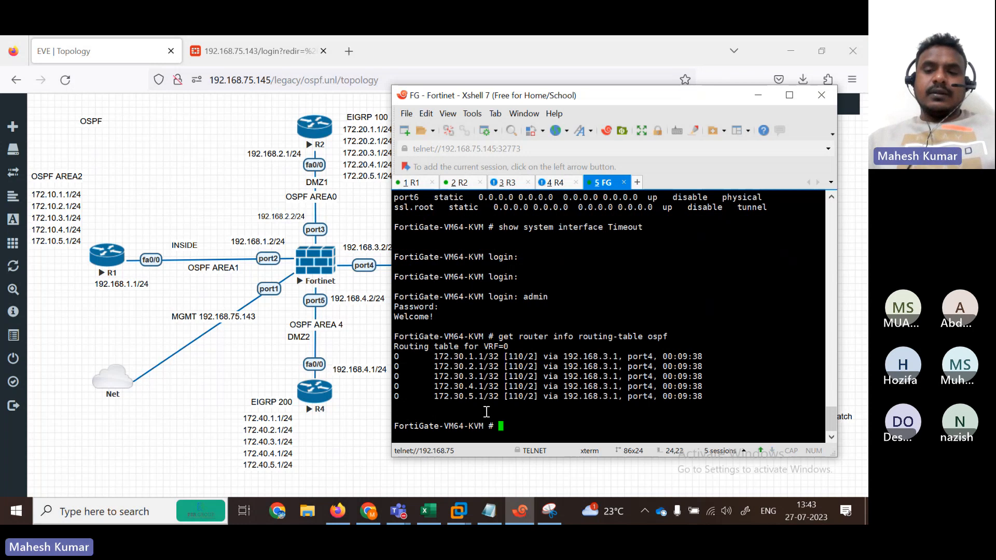
# Run get router info routing-table all on the FortiGate and highlight the OSPF entries in the output
pyautogui.press('Up')
pyautogui.press('BackSpace')
pyautogui.press('BackSpace')
pyautogui.press('BackSpace')
pyautogui.press('BackSpace')
pyautogui.write('all')
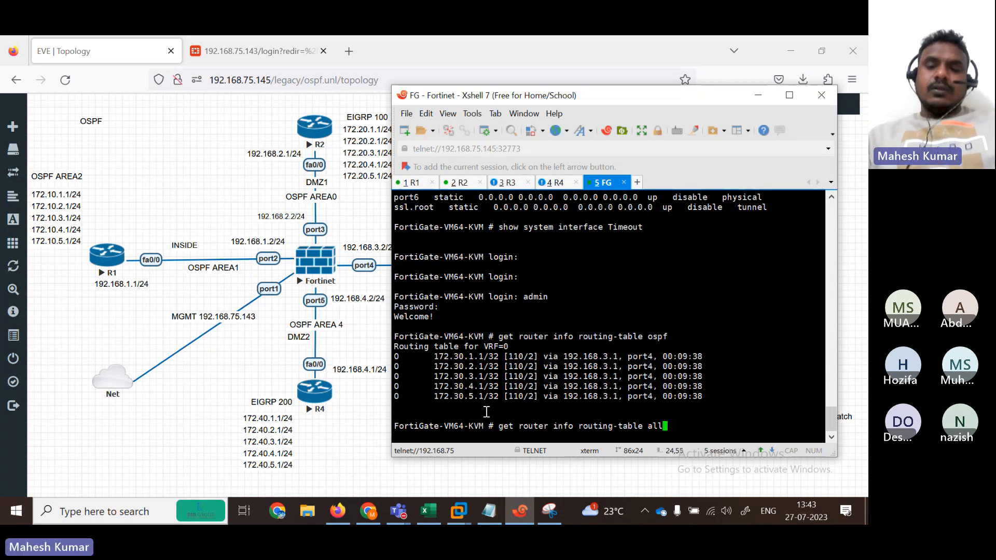
pyautogui.press('Return')
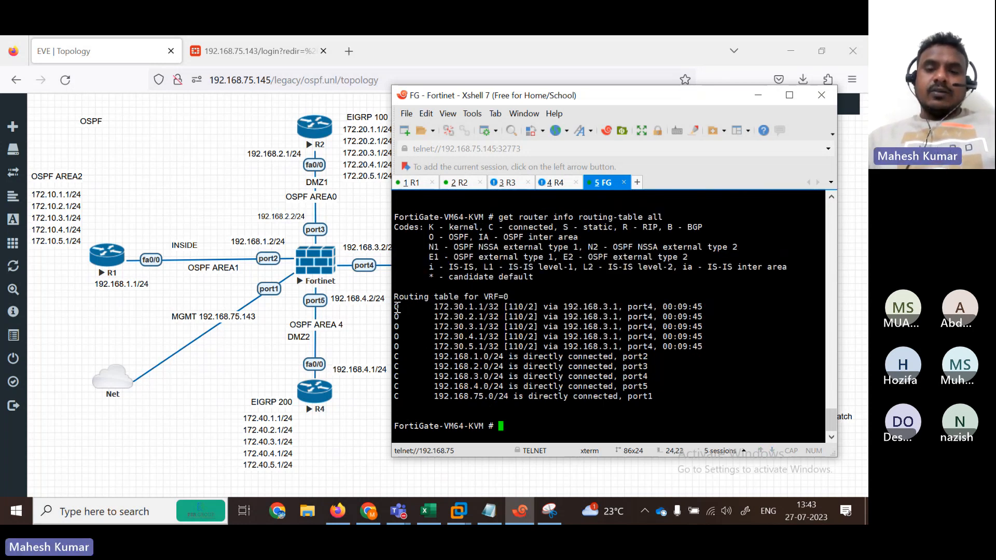
pyautogui.moveTo(396, 307); pyautogui.dragTo(700, 338)
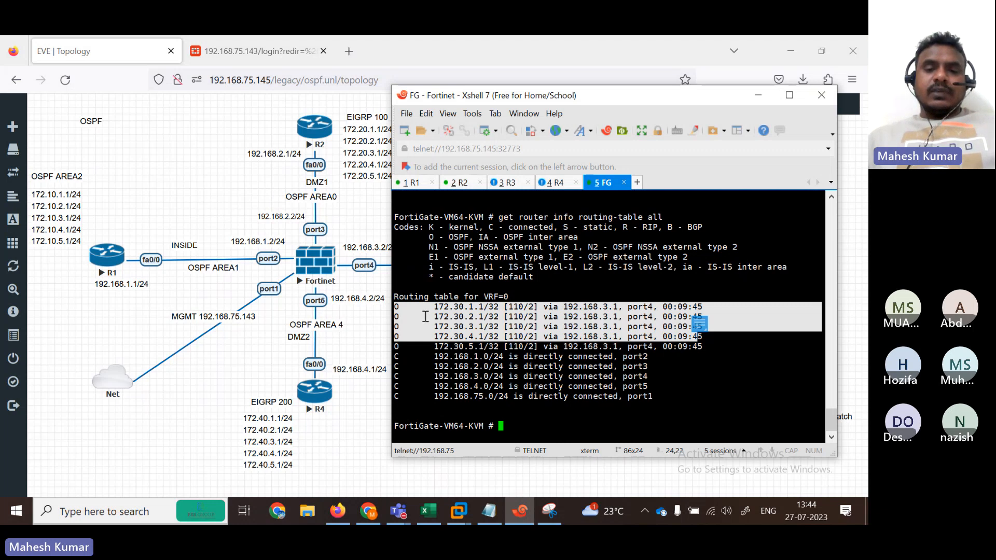
pyautogui.click(518, 427)
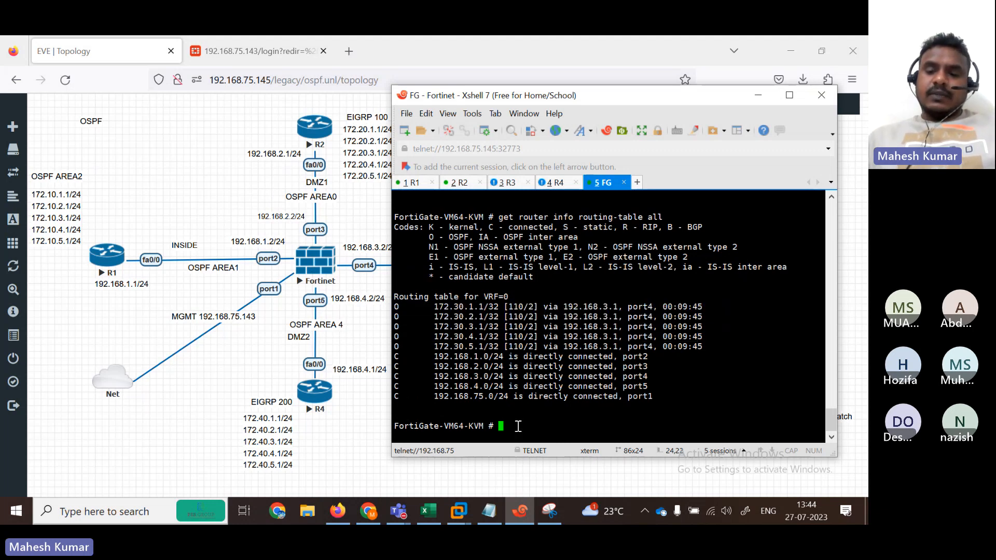
# Add blank prompt lines in the FortiGate console, then test reachability of R1 by pinging 192.168.1.1 briefly
pyautogui.press('Return')
pyautogui.press('Return')
pyautogui.press('Return')
pyautogui.press('Return')
pyautogui.press('Return')
pyautogui.press('Return')
pyautogui.press('Return')
pyautogui.press('Return')
pyautogui.press('Return')
pyautogui.press('Return')
pyautogui.press('Return')
pyautogui.press('Return')
pyautogui.press('Return')
pyautogui.press('Return')
pyautogui.press('Return')
pyautogui.press('Return')
pyautogui.press('Return')
pyautogui.press('Return')
pyautogui.press('Return')
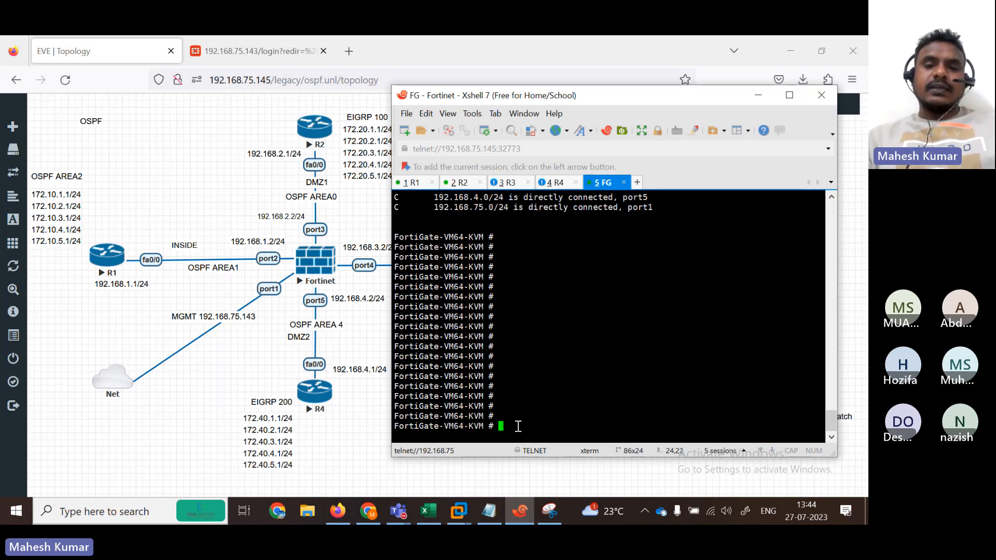
pyautogui.write('execute p')
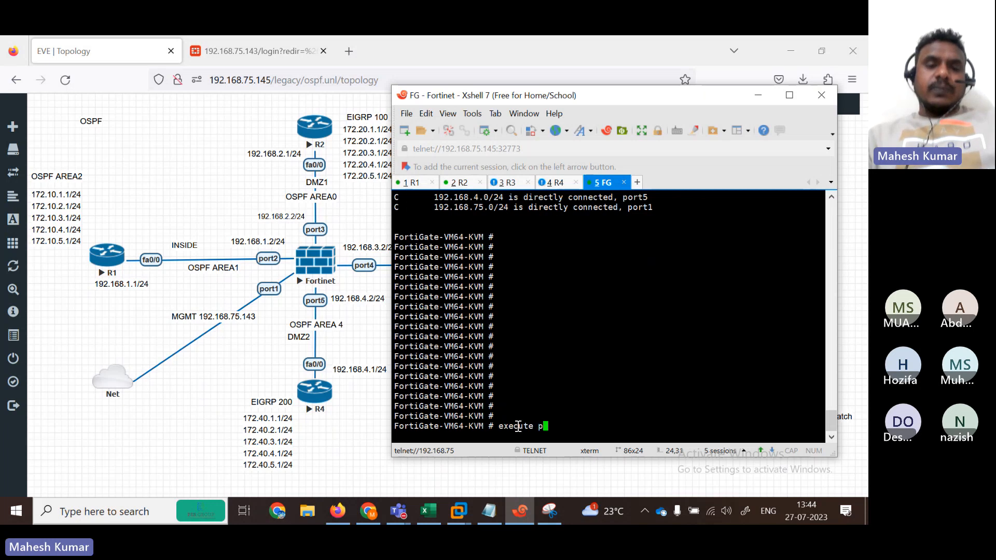
pyautogui.write('ing 192.168.')
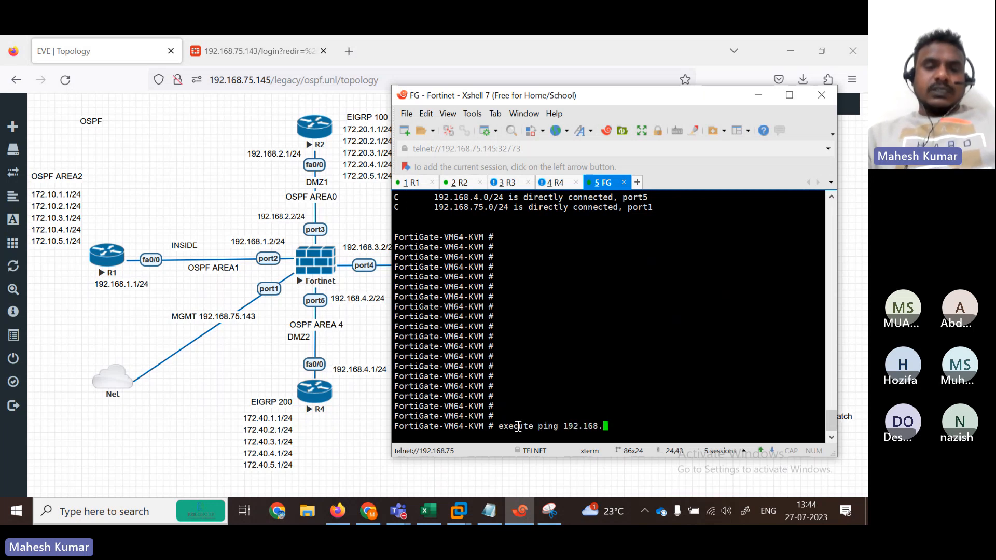
pyautogui.write('1.1')
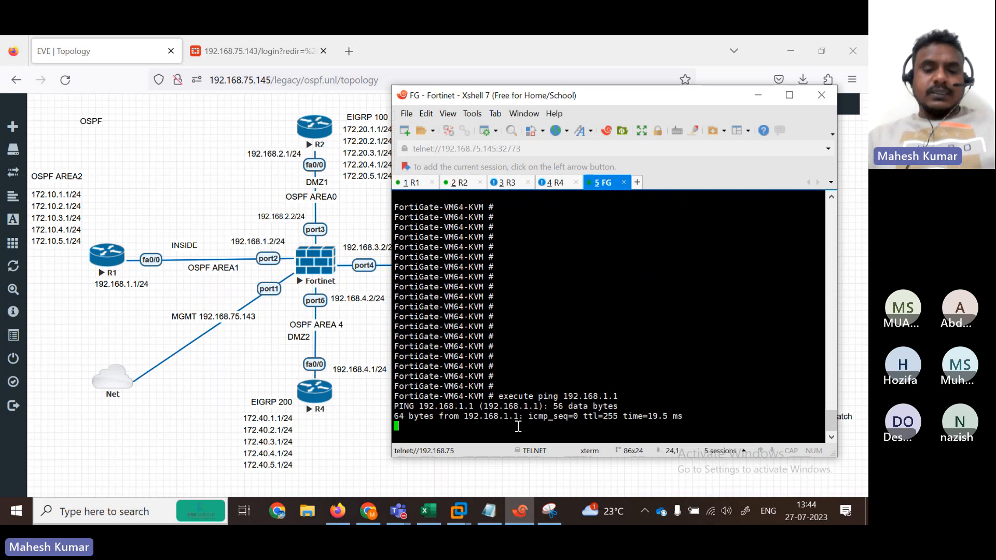
pyautogui.hotkey('ctrl', 'c')
# Ping R2 at 192.168.2.1 and R3 at 192.168.3.1 from the FortiGate, stopping each ping after a few replies
pyautogui.press('Up')
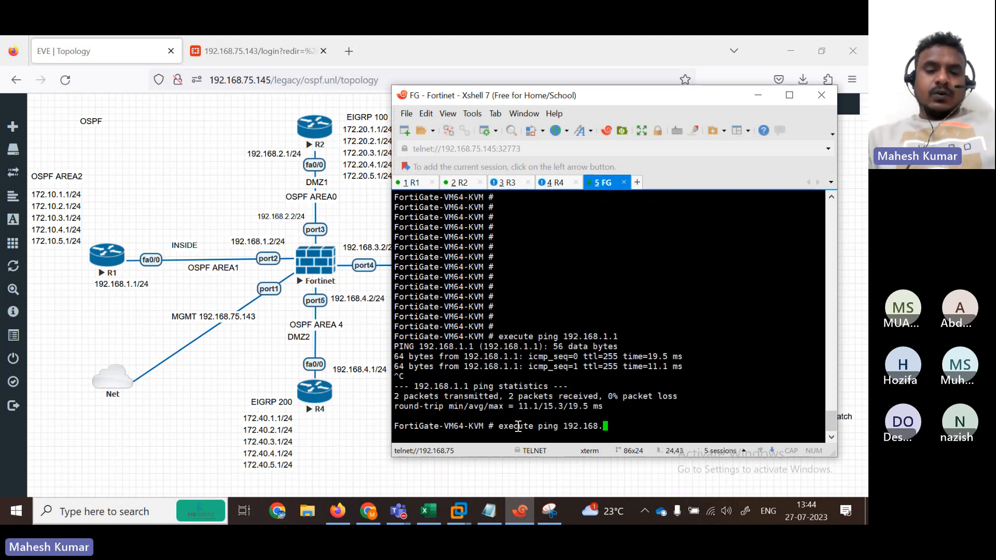
pyautogui.write('2.1')
pyautogui.press('Return')
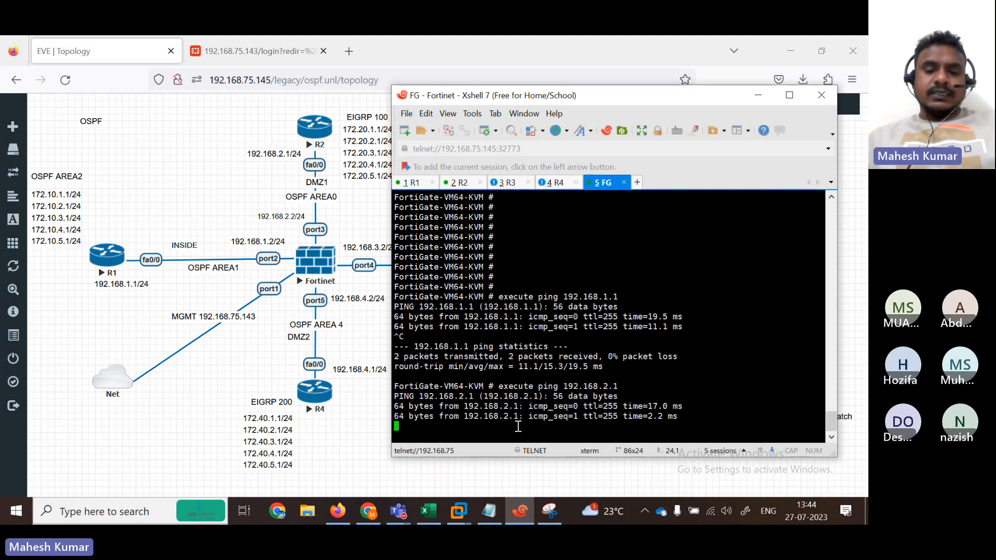
pyautogui.hotkey('ctrl', 'c')
pyautogui.press('Up')
pyautogui.write('3.')
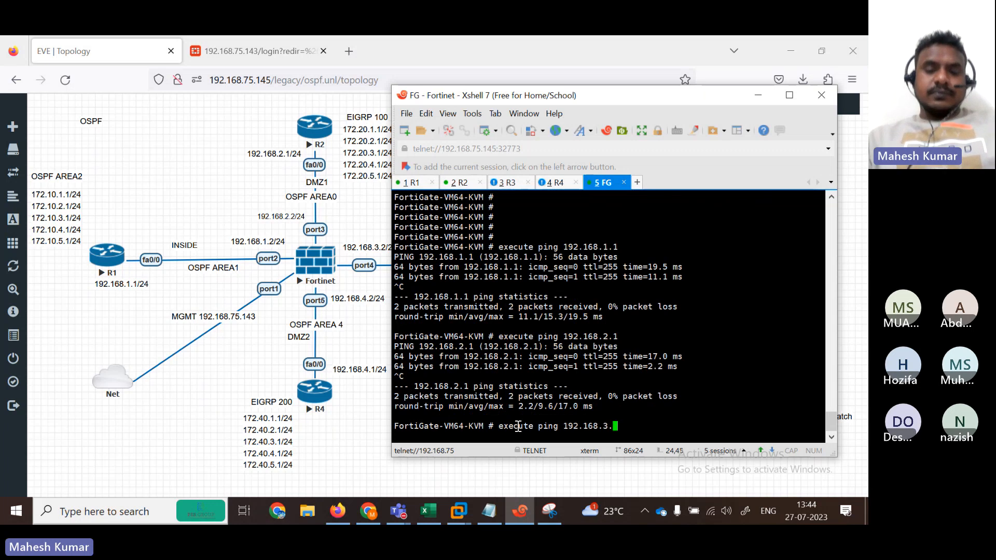
pyautogui.write('1')
pyautogui.press('Return')
pyautogui.hotkey('ctrl', 'c')
# Ping R4 at 192.168.4.1 from the FortiGate and stop the ping after a few replies
pyautogui.press('Up')
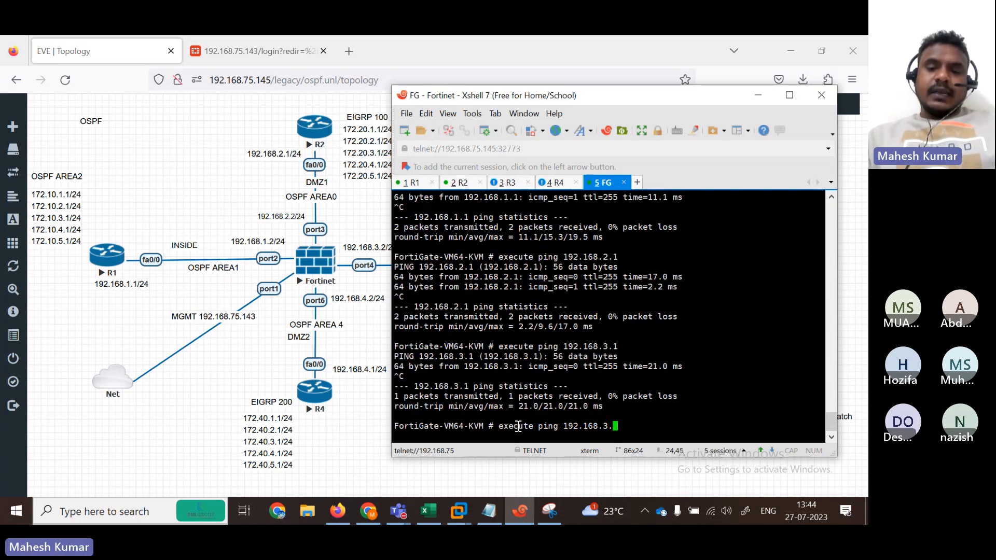
pyautogui.write('4.1')
pyautogui.press('Return')
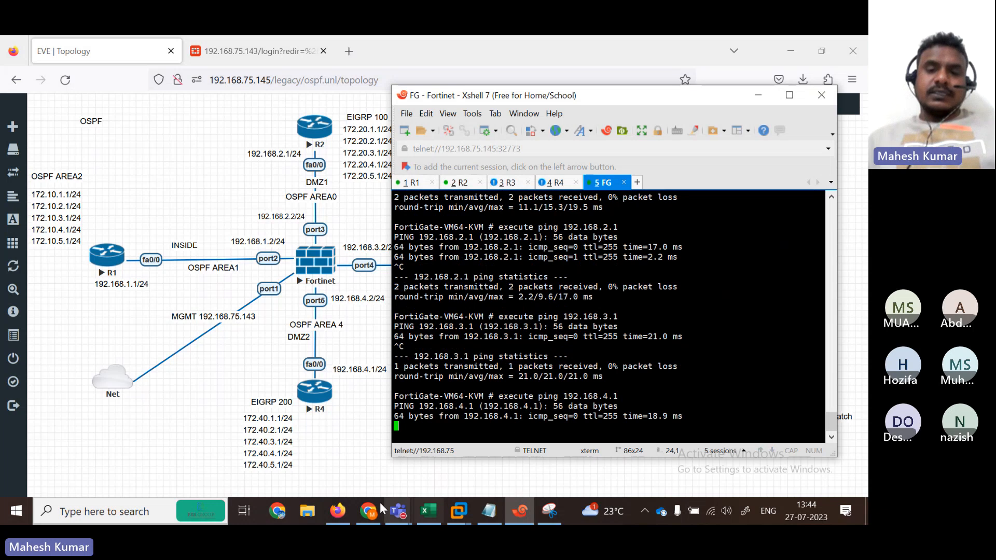
pyautogui.hotkey('ctrl', 'c')
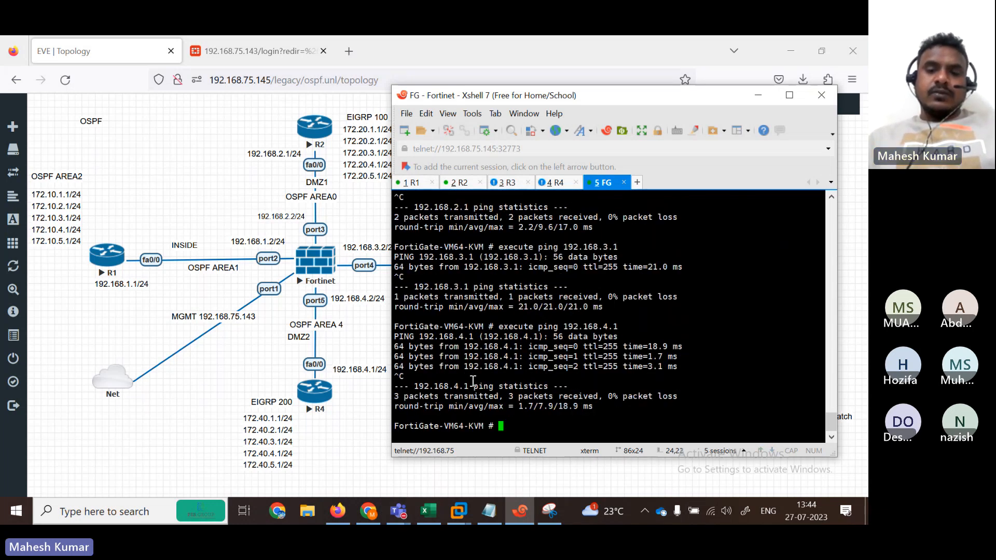
pyautogui.press('Up')
pyautogui.press('BackSpace')
pyautogui.press('BackSpace')
pyautogui.press('BackSpace')
pyautogui.press('BackSpace')
pyautogui.press('BackSpace')
pyautogui.press('BackSpace')
pyautogui.press('BackSpace')
pyautogui.press('BackSpace')
pyautogui.press('BackSpace')
pyautogui.press('BackSpace')
pyautogui.press('BackSpace')
pyautogui.press('BackSpace')
pyautogui.press('BackSpace')
pyautogui.press('BackSpace')
pyautogui.press('BackSpace')
pyautogui.press('BackSpace')
pyautogui.press('BackSpace')
pyautogui.press('BackSpace')
pyautogui.press('BackSpace')
pyautogui.press('BackSpace')
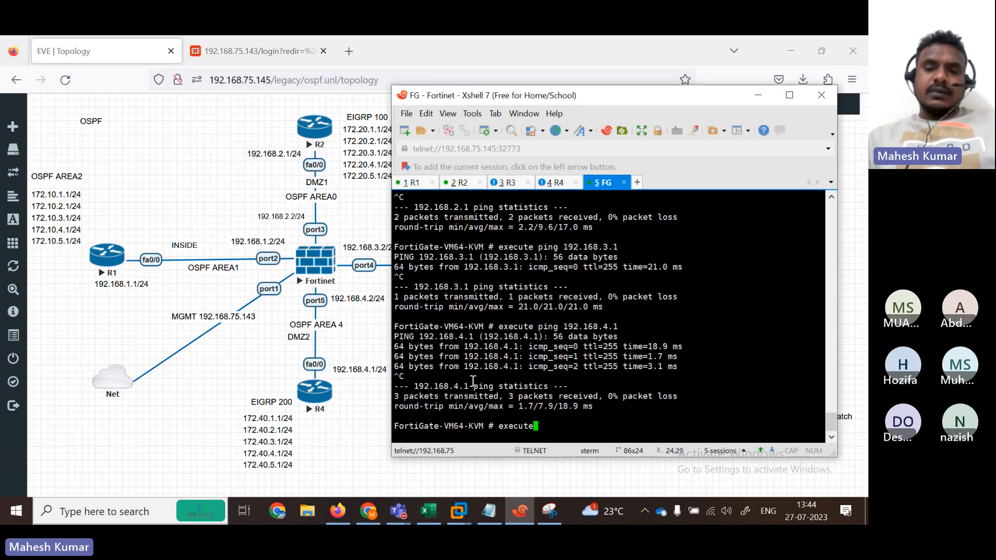
# Switch to the FortiGate web interface in Firefox and log in as admin with the account password
pyautogui.click(254, 38)
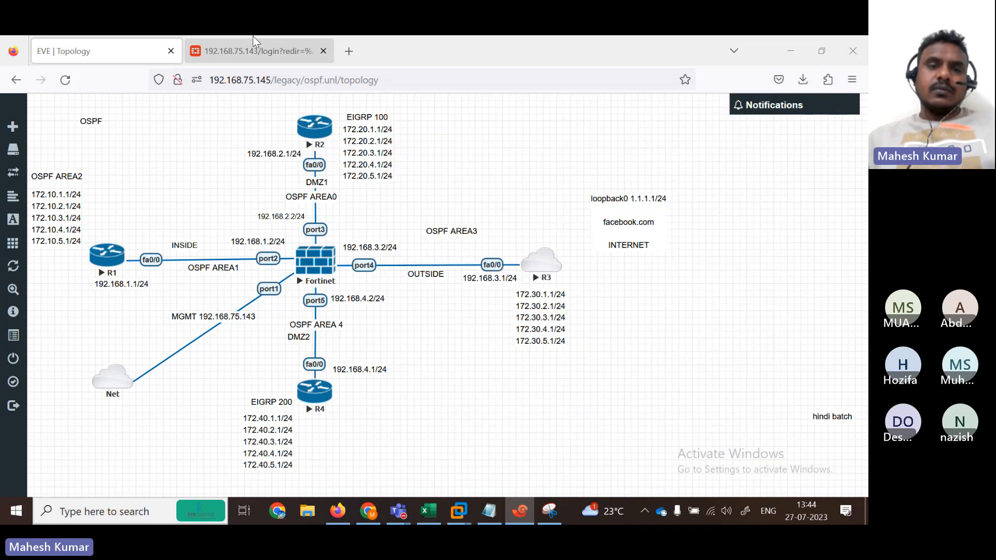
pyautogui.write('admin')
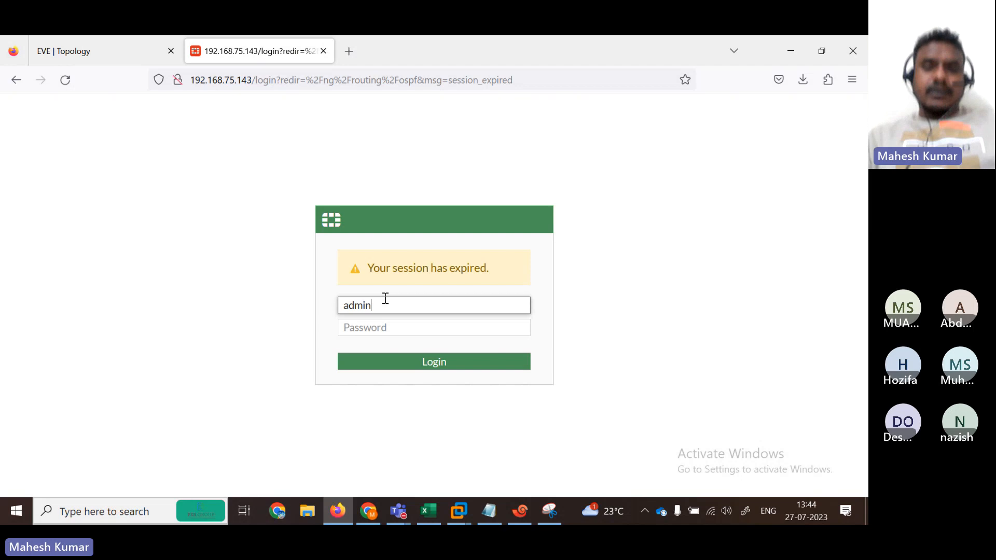
pyautogui.press('Tab')
pyautogui.write('admin')
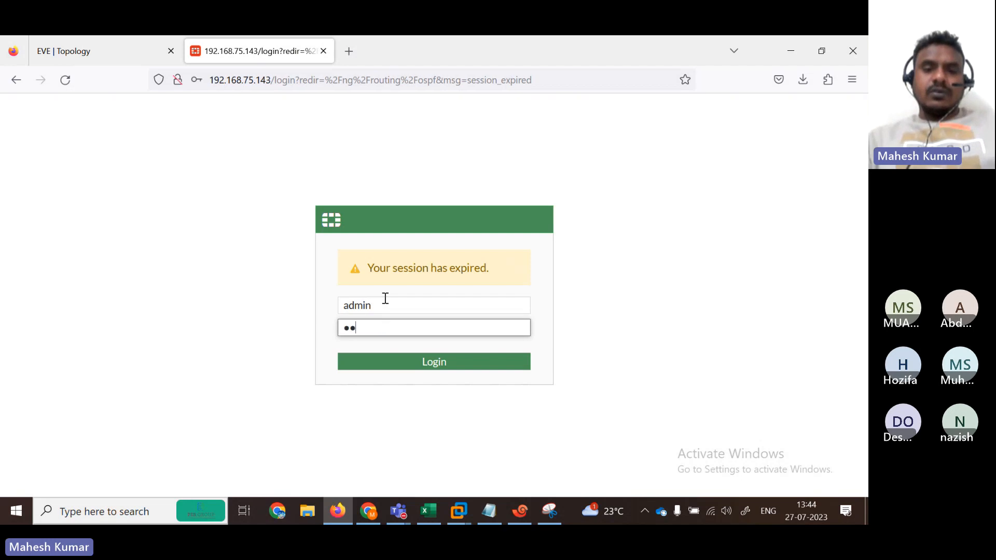
pyautogui.press('Return')
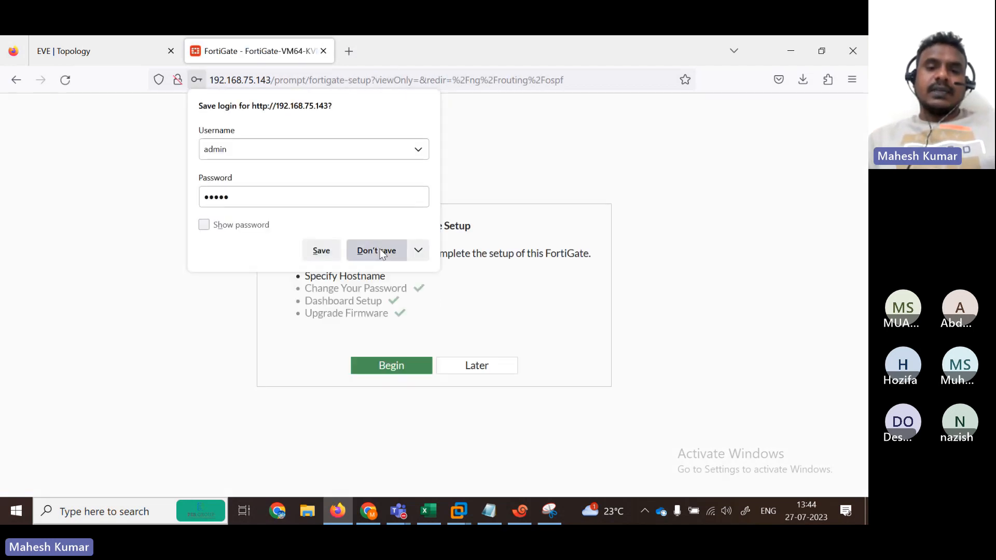
# Decline saving the login and dismiss the FortiGate setup and FortiOS 7.0.0 overview prompts
pyautogui.click(376, 251)
pyautogui.click(473, 369)
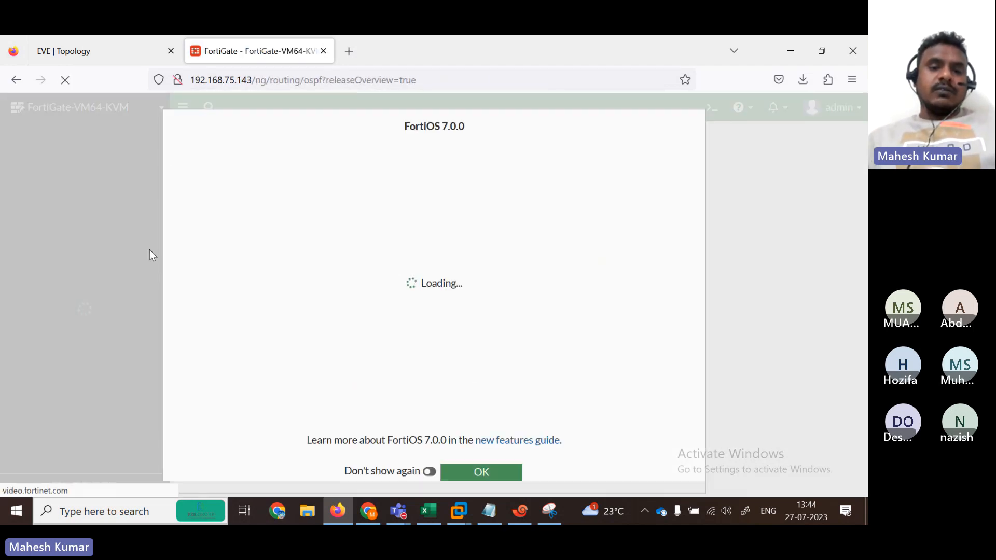
pyautogui.click(477, 473)
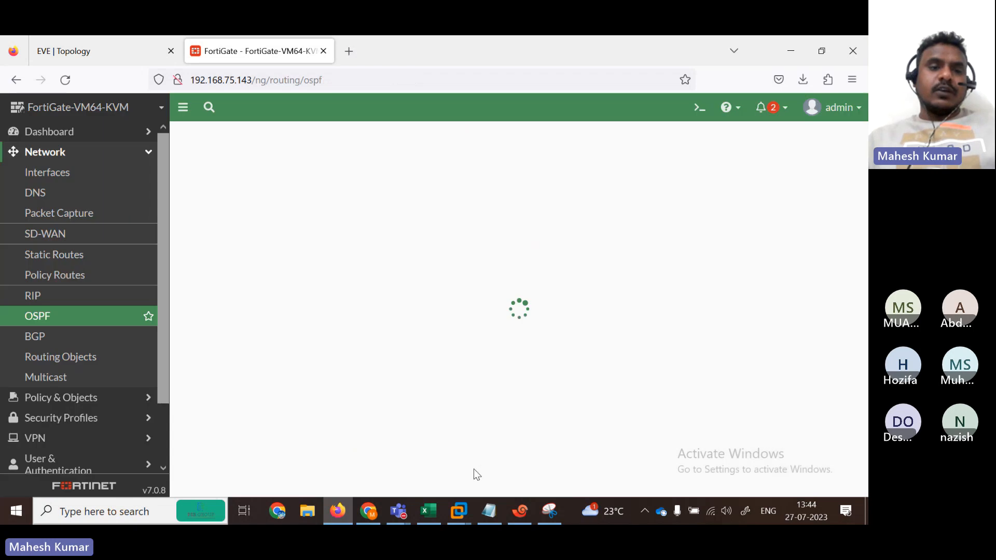
# Add the Routing monitor to the FortiGate dashboard by searching the available monitors for rout, and expand the dashboard entries
pyautogui.click(73, 133)
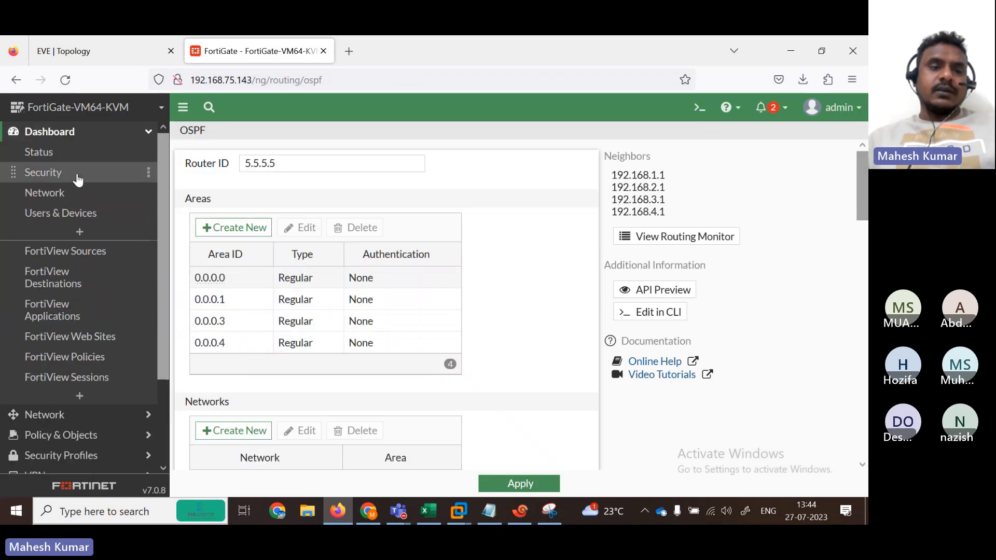
pyautogui.click(79, 396)
pyautogui.click(346, 164)
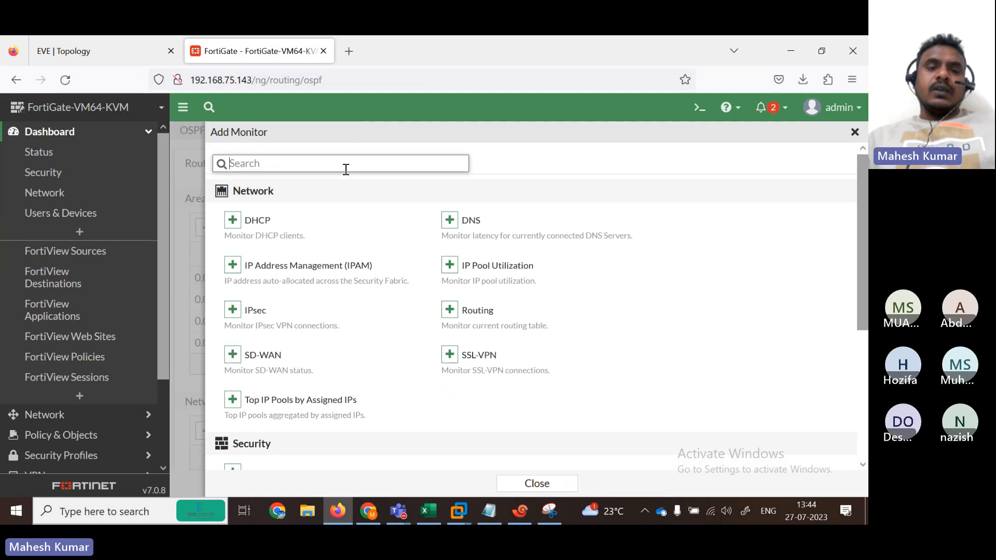
pyautogui.write('rout')
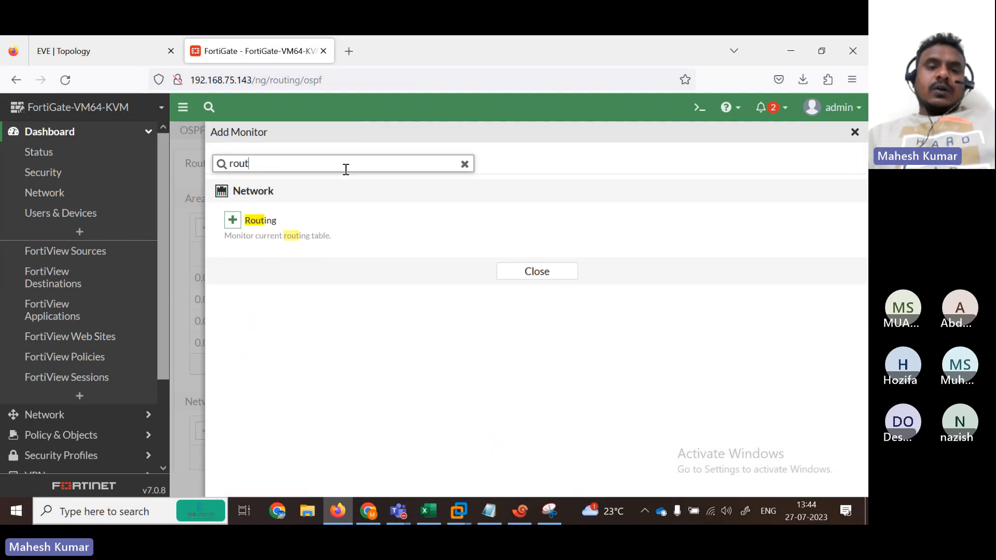
pyautogui.click(232, 220)
pyautogui.click(488, 260)
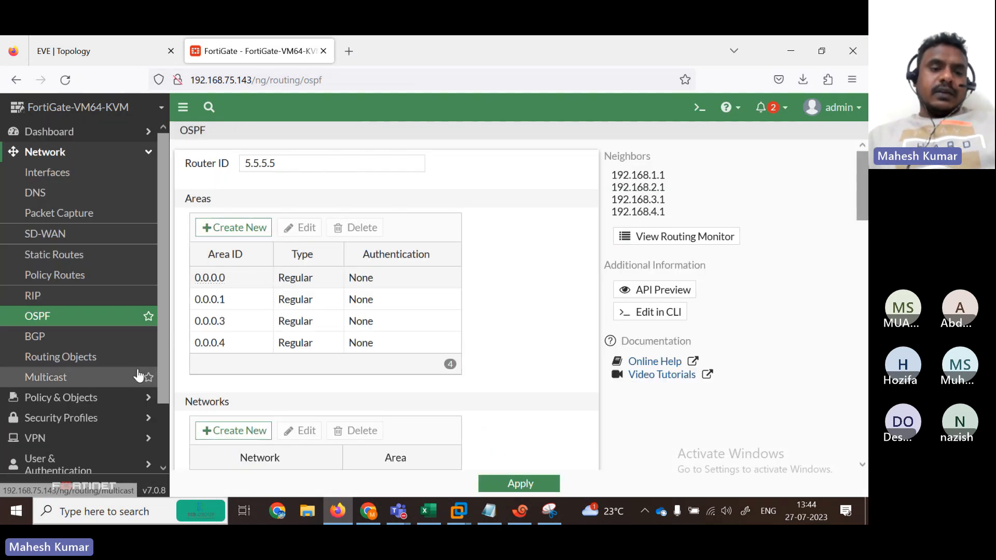
pyautogui.click(140, 136)
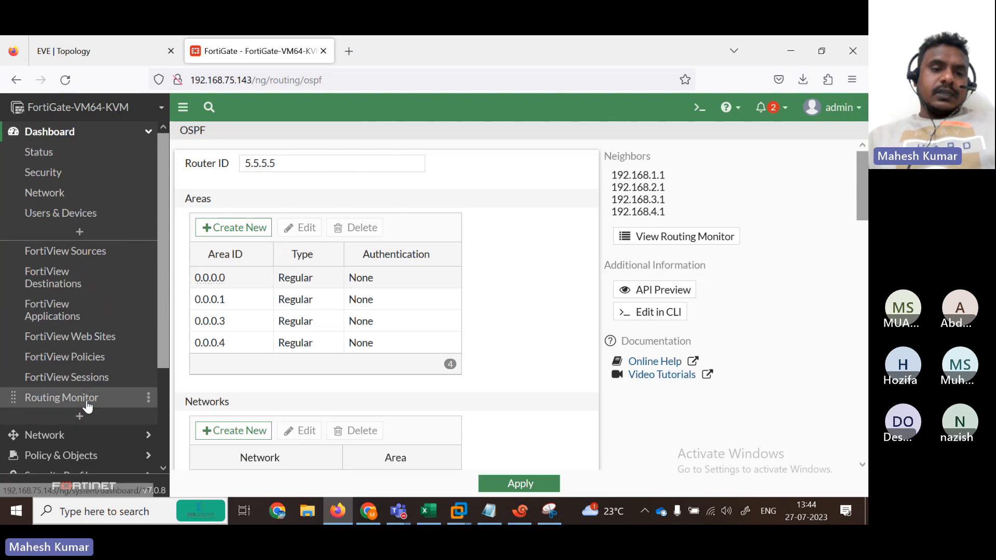
# Open the Routing Monitor, look through the static and dynamic routes, and switch the view to OSPF Neighbors
pyautogui.click(83, 400)
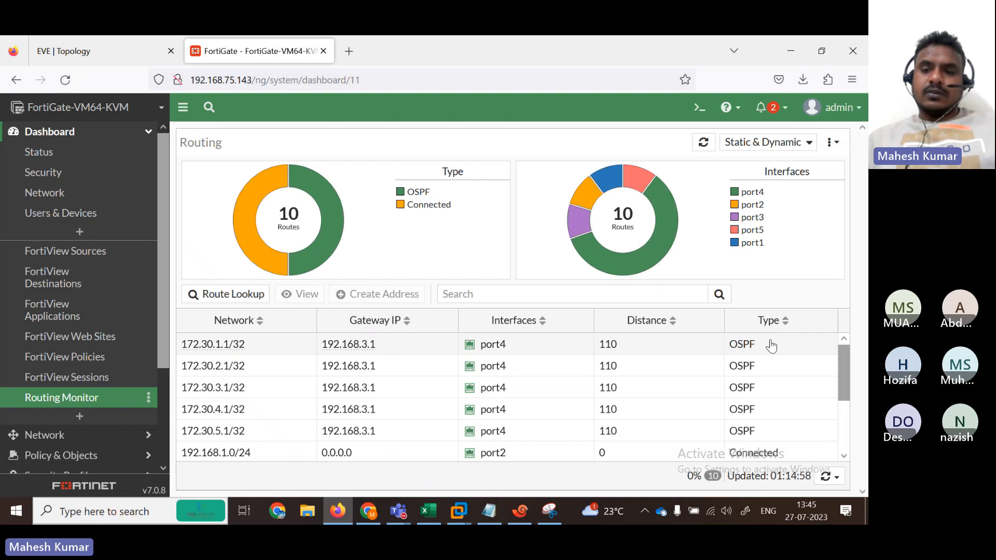
pyautogui.moveTo(842, 361); pyautogui.dragTo(840, 418)
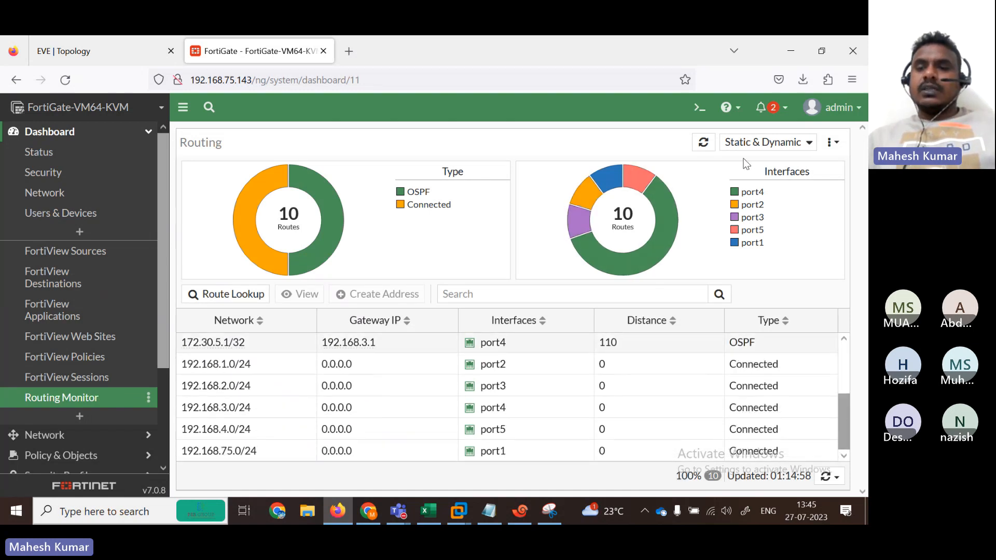
pyautogui.click(801, 145)
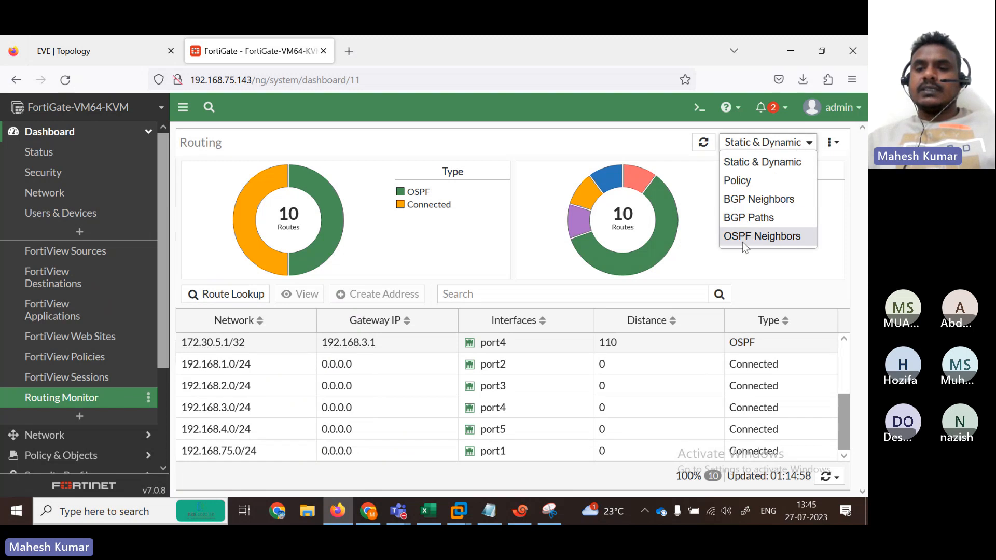
pyautogui.click(767, 237)
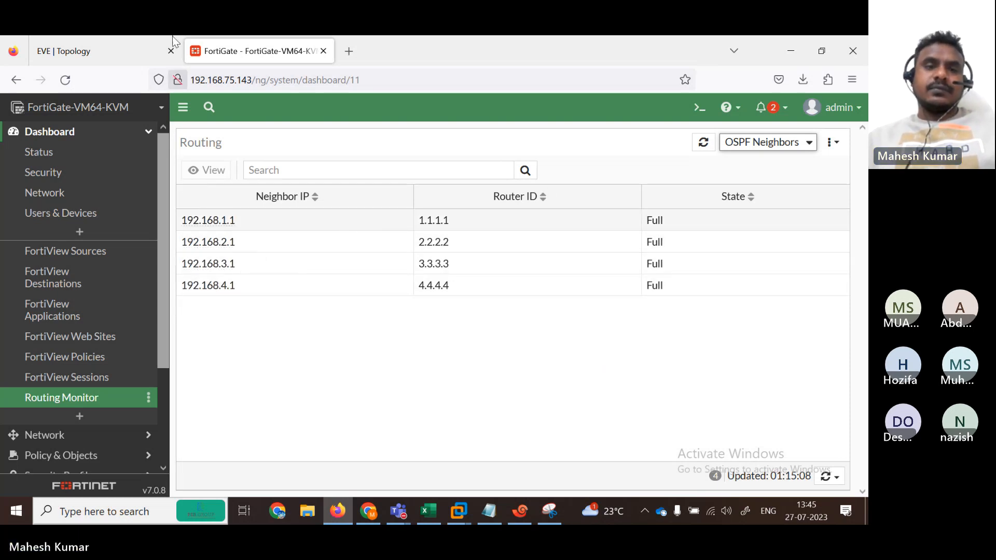
# Return to the EVE topology and copy R1's commands "Router ospf 100" and "area 1 virtual-link 5.5.5.5" from the OSPF notes in Notepad
pyautogui.click(105, 52)
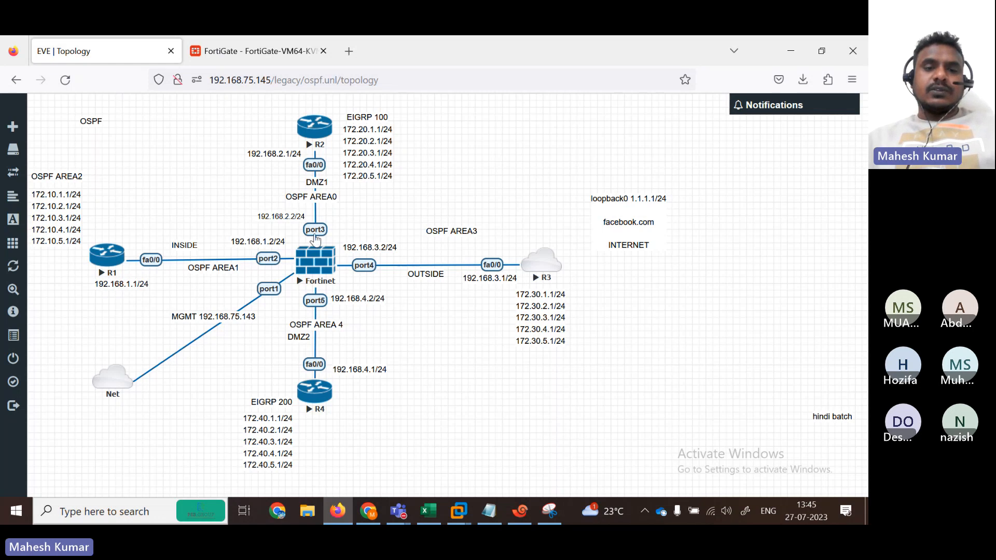
pyautogui.click(489, 511)
pyautogui.moveTo(863, 226); pyautogui.dragTo(864, 275)
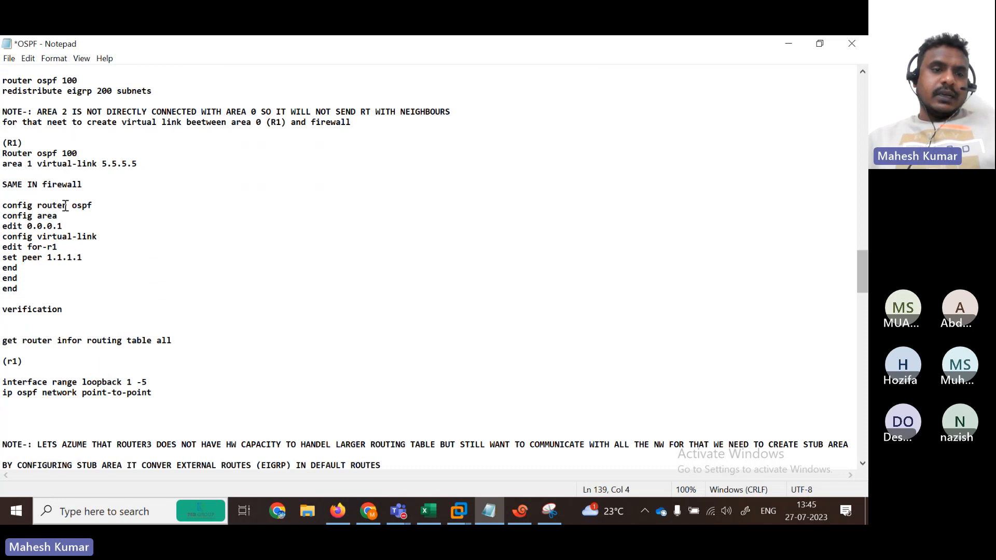
pyautogui.moveTo(2, 156); pyautogui.dragTo(159, 178)
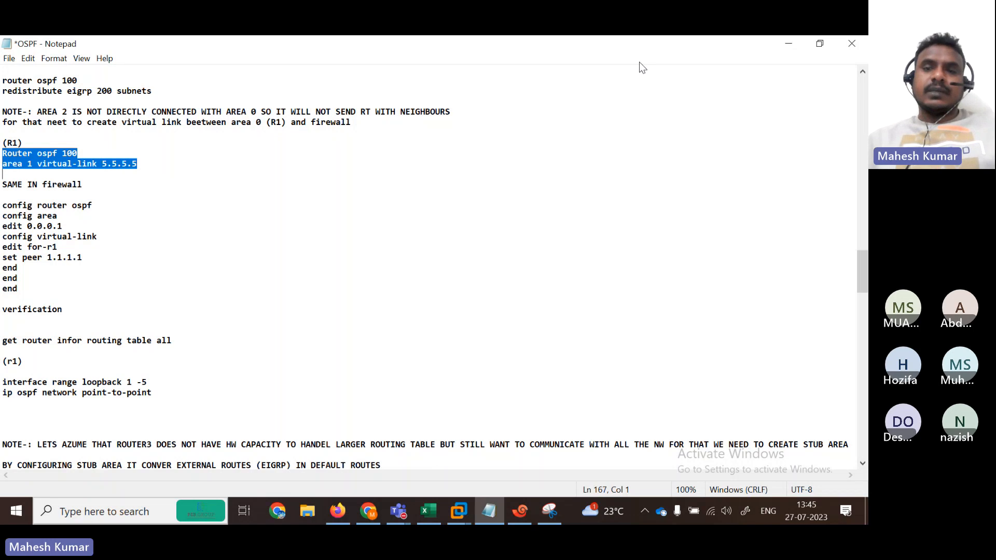
pyautogui.click(786, 45)
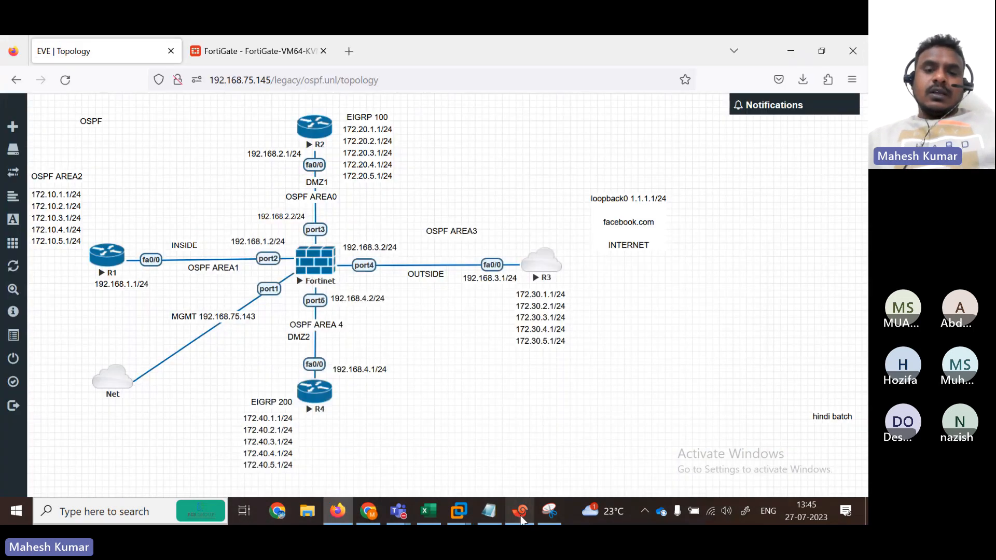
# Switch to the R1 console in Xshell, enable privileged mode and enter global configuration mode
pyautogui.click(521, 513)
pyautogui.click(410, 183)
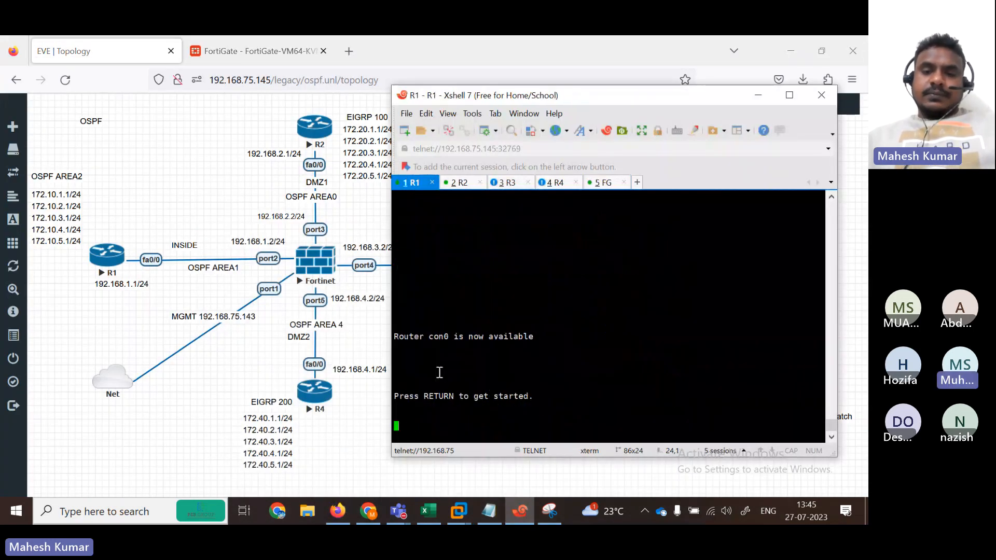
pyautogui.press('Return')
pyautogui.press('Return')
pyautogui.press('Return')
pyautogui.press('Return')
pyautogui.press('Return')
pyautogui.press('Return')
pyautogui.press('Return')
pyautogui.press('Return')
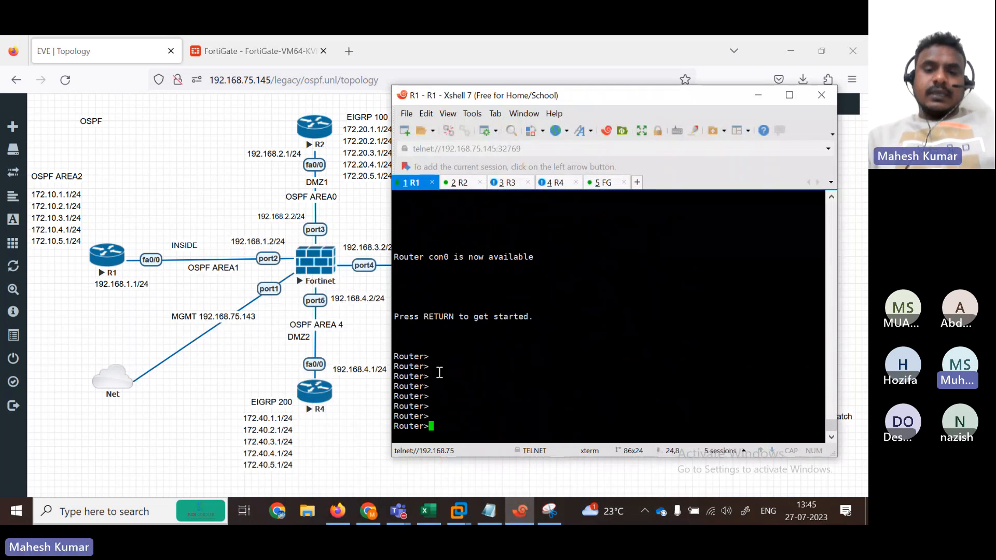
pyautogui.write('en')
pyautogui.press('Return')
pyautogui.write('cofn')
pyautogui.press('Return')
pyautogui.write('conf')
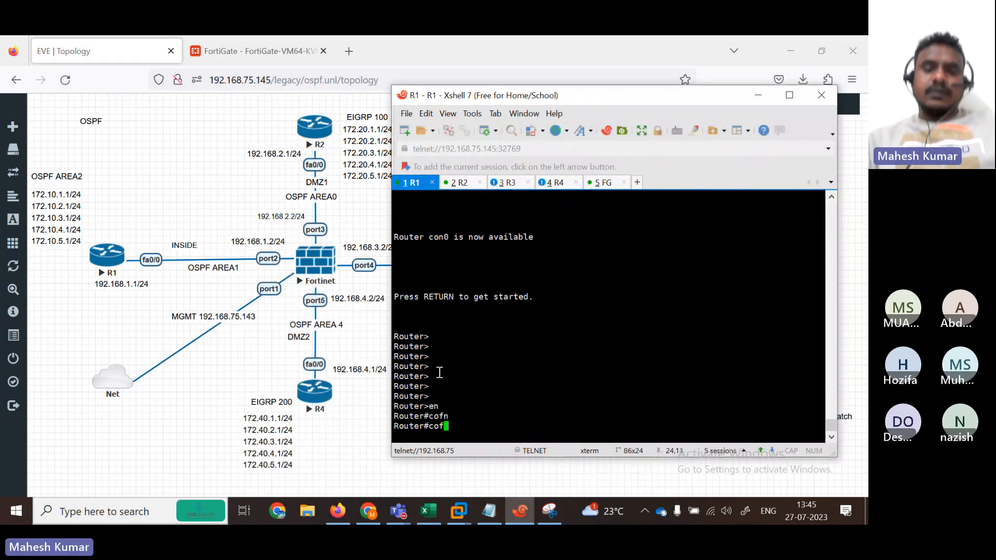
pyautogui.write(' ter')
pyautogui.press('Tab')
pyautogui.press('Return')
pyautogui.press('Return')
pyautogui.press('Return')
pyautogui.press('Return')
pyautogui.press('Return')
pyautogui.press('Return')
pyautogui.press('Return')
pyautogui.press('Return')
pyautogui.press('Return')
pyautogui.press('Return')
pyautogui.press('Return')
pyautogui.press('Return')
pyautogui.press('Return')
pyautogui.press('Return')
pyautogui.press('Return')
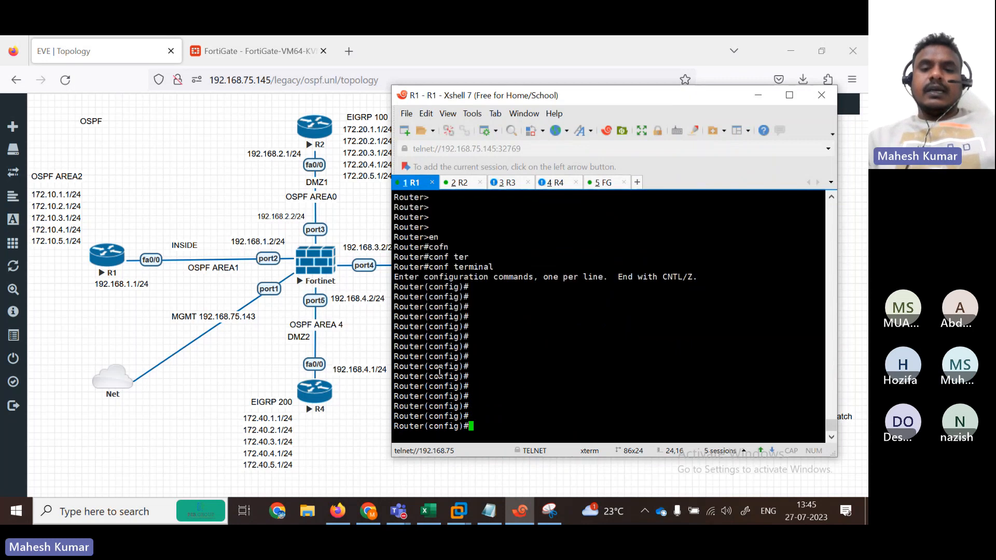
# Paste the copied commands on R1 to create an area 1 virtual link to 5.5.5.5 under OSPF 100
pyautogui.rightClick(537, 391)
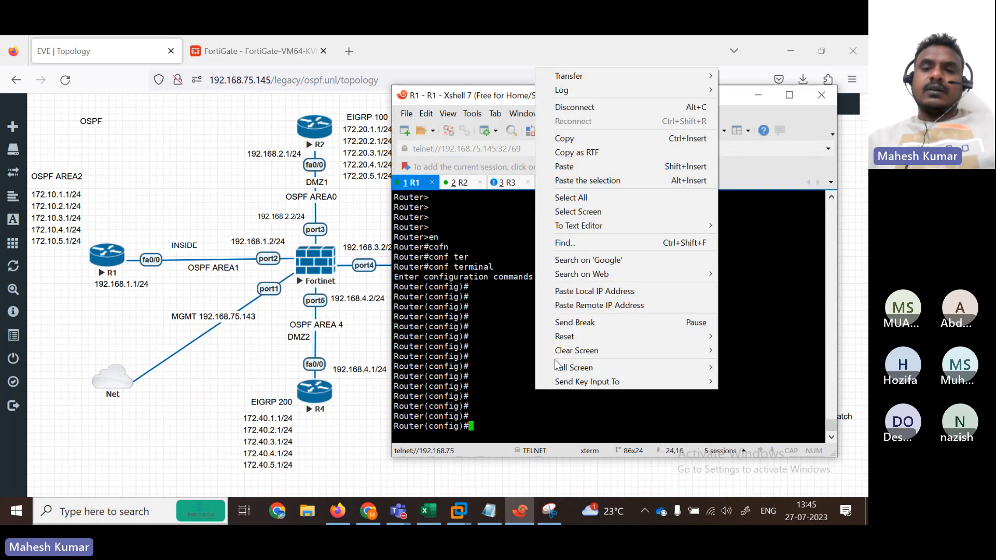
pyautogui.click(574, 163)
pyautogui.moveTo(474, 410); pyautogui.dragTo(643, 415)
pyautogui.press('Return')
pyautogui.press('Return')
pyautogui.press('Return')
pyautogui.press('Return')
pyautogui.press('Return')
pyautogui.press('Return')
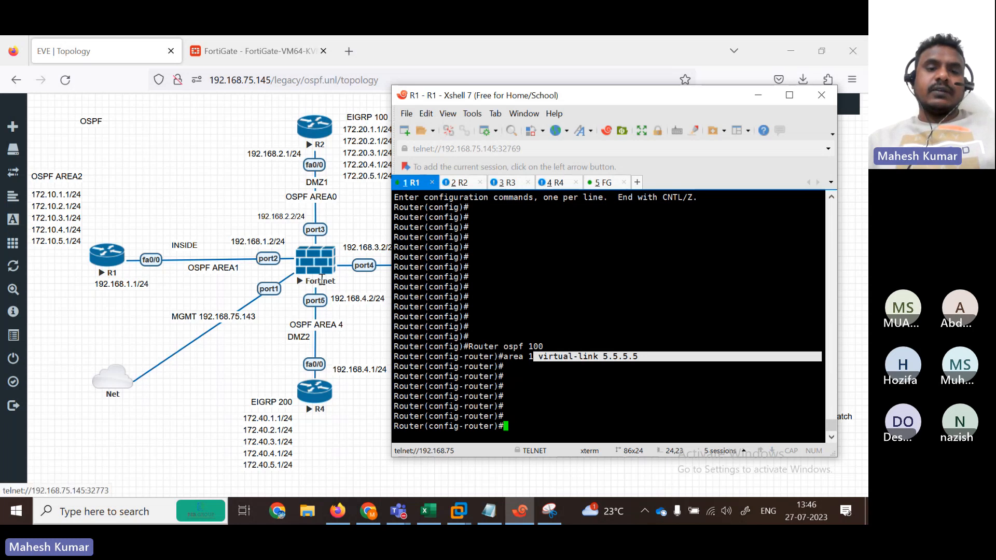
# Copy the firewall's virtual-link block, from "config router ospf" to the last "end", from the OSPF notes in Notepad
pyautogui.click(488, 511)
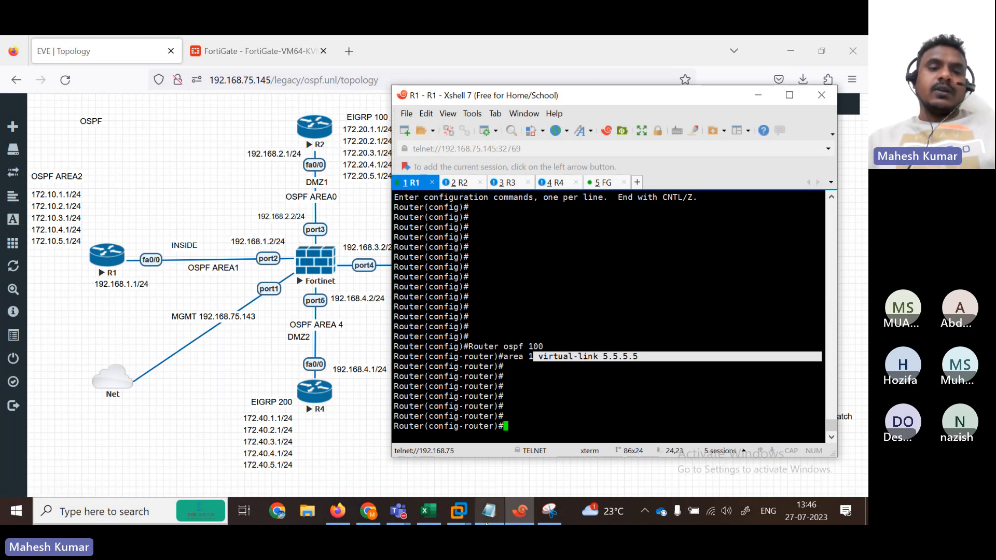
pyautogui.moveTo(2, 206); pyautogui.dragTo(93, 298)
pyautogui.press('super+c')
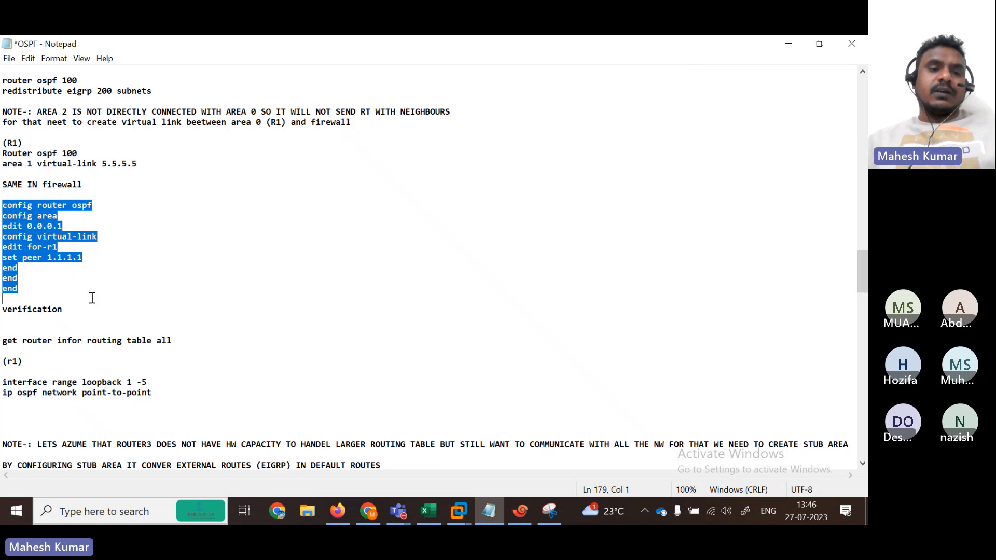
pyautogui.click(790, 43)
# Paste the copied block into the FortiGate console to add virtual link for-r1 in area 0.0.0.1 with peer 1.1.1.1
pyautogui.click(603, 183)
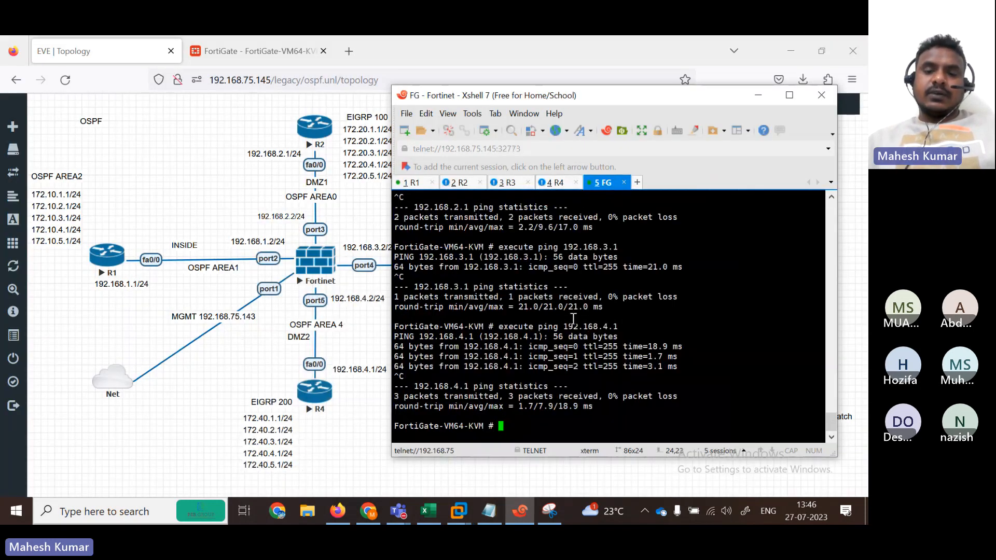
pyautogui.press('Return')
pyautogui.press('Return')
pyautogui.press('Return')
pyautogui.press('Return')
pyautogui.press('Return')
pyautogui.press('Return')
pyautogui.press('Return')
pyautogui.press('Return')
pyautogui.press('Return')
pyautogui.press('Return')
pyautogui.press('Return')
pyautogui.press('Return')
pyautogui.press('Return')
pyautogui.press('Return')
pyautogui.press('Return')
pyautogui.press('Return')
pyautogui.press('Return')
pyautogui.press('Return')
pyautogui.press('Return')
pyautogui.press('Return')
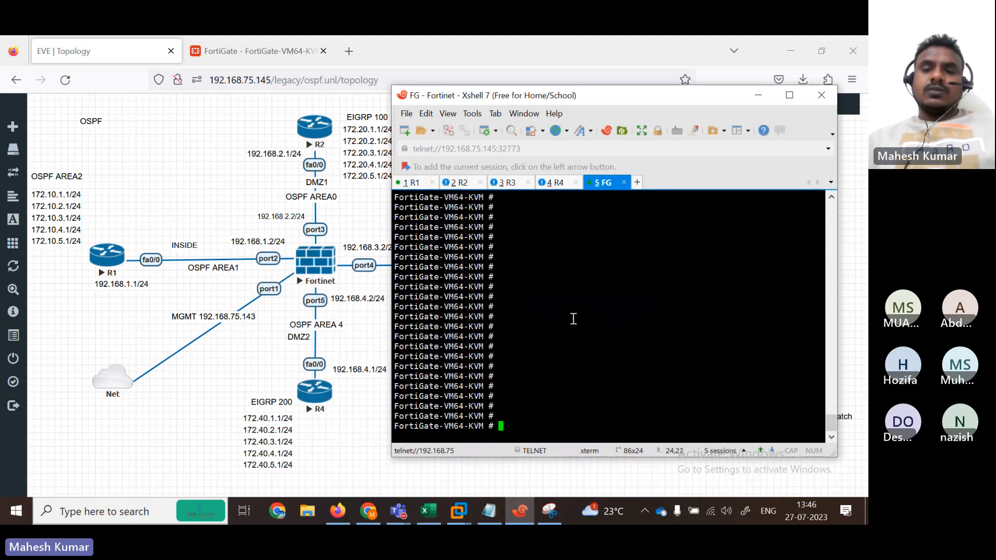
pyautogui.rightClick(574, 323)
pyautogui.click(643, 273)
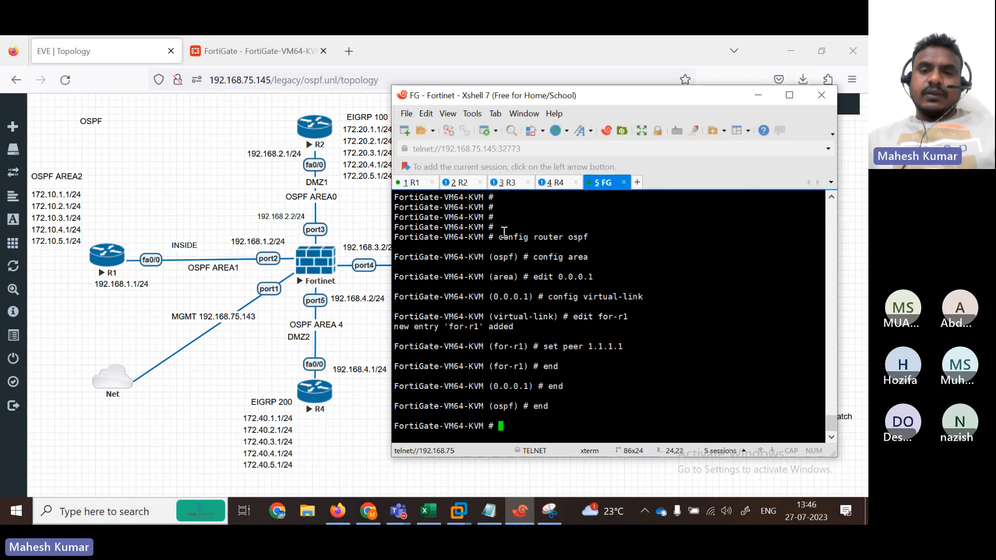
# Review the FortiGate virtual-link commands line by line, including the area, the link name, the peer and the end lines
pyautogui.moveTo(502, 230); pyautogui.dragTo(606, 234)
pyautogui.moveTo(538, 260); pyautogui.dragTo(592, 266)
pyautogui.moveTo(535, 279); pyautogui.dragTo(600, 278)
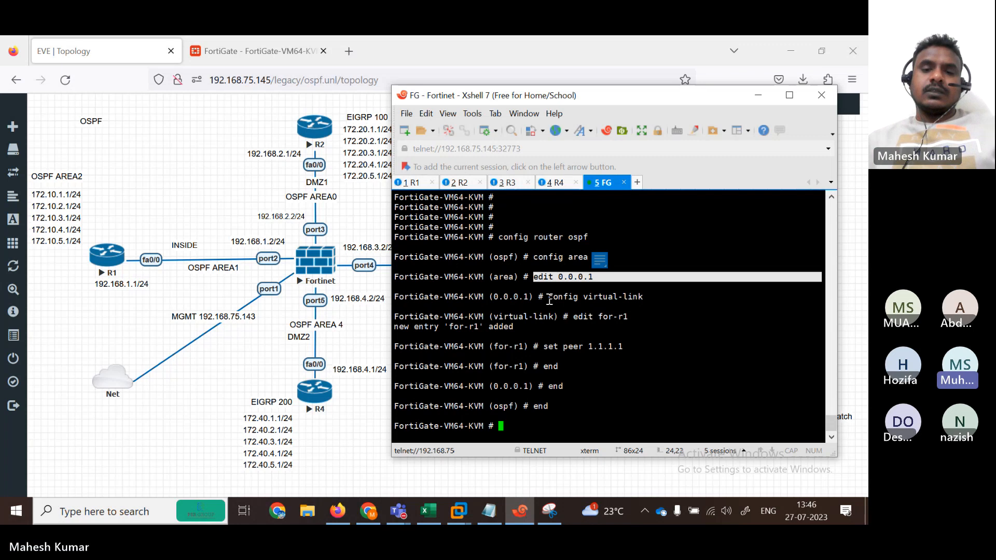
pyautogui.moveTo(548, 298); pyautogui.dragTo(645, 295)
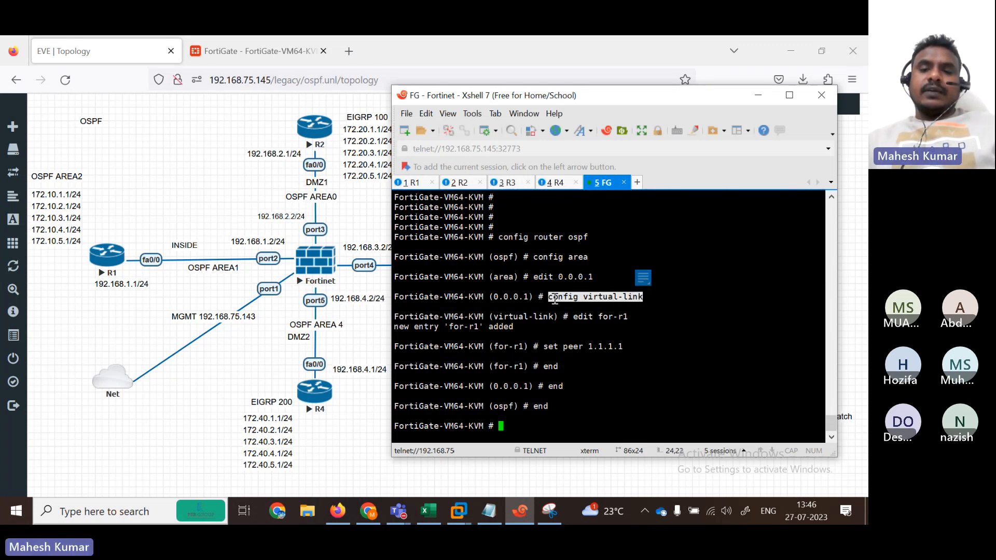
pyautogui.moveTo(601, 278); pyautogui.dragTo(553, 278)
pyautogui.moveTo(575, 323); pyautogui.dragTo(631, 321)
pyautogui.click(572, 317)
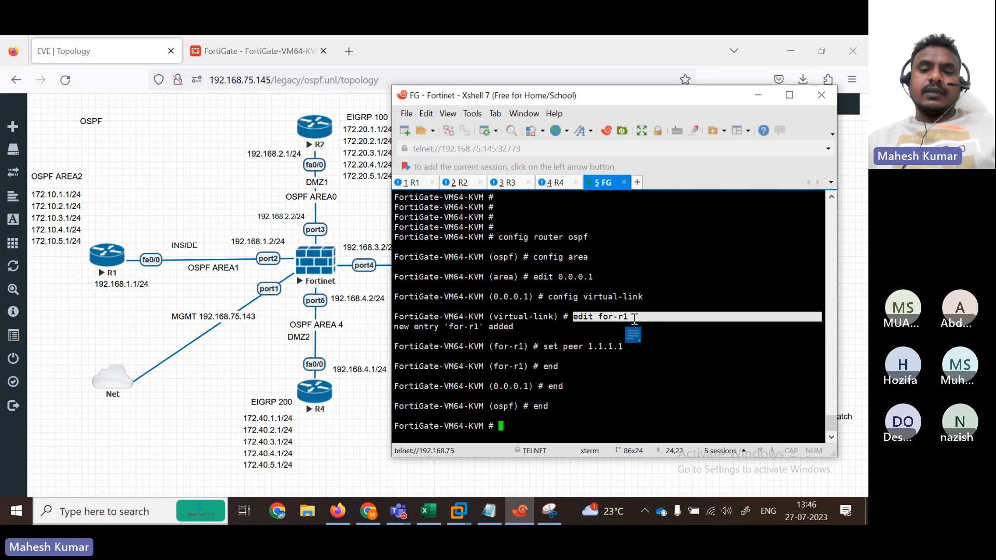
pyautogui.moveTo(409, 334); pyautogui.dragTo(449, 331)
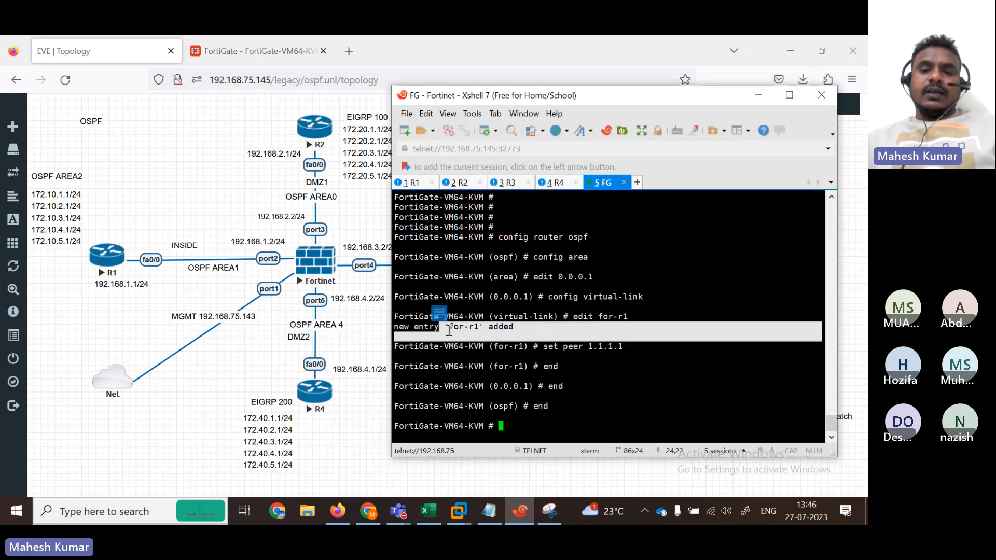
pyautogui.click(520, 334)
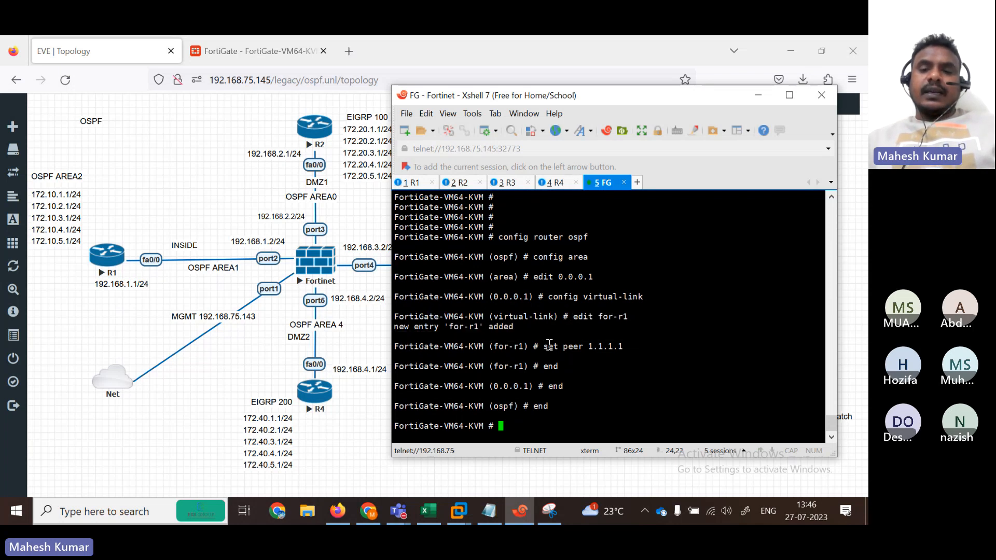
pyautogui.moveTo(544, 346); pyautogui.dragTo(624, 346)
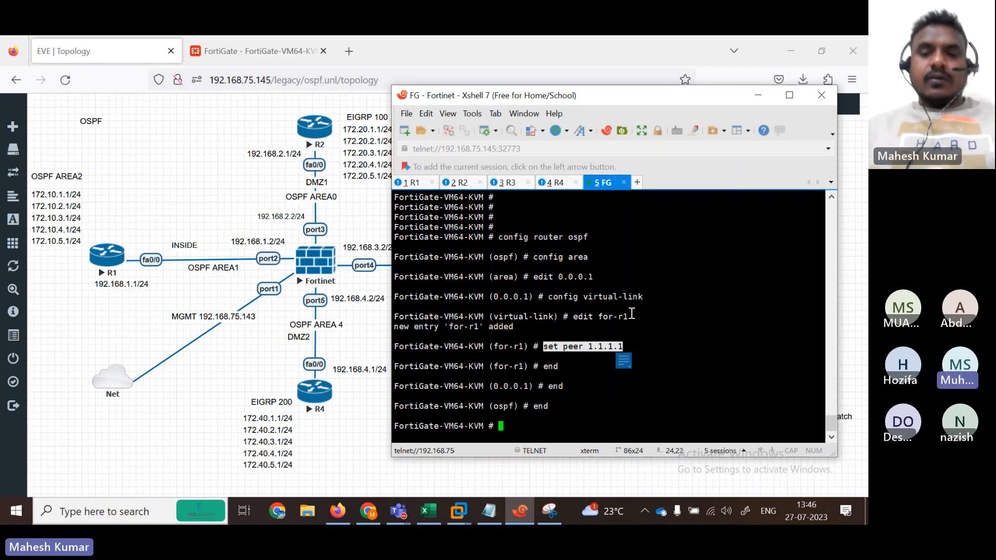
pyautogui.moveTo(605, 276); pyautogui.dragTo(563, 277)
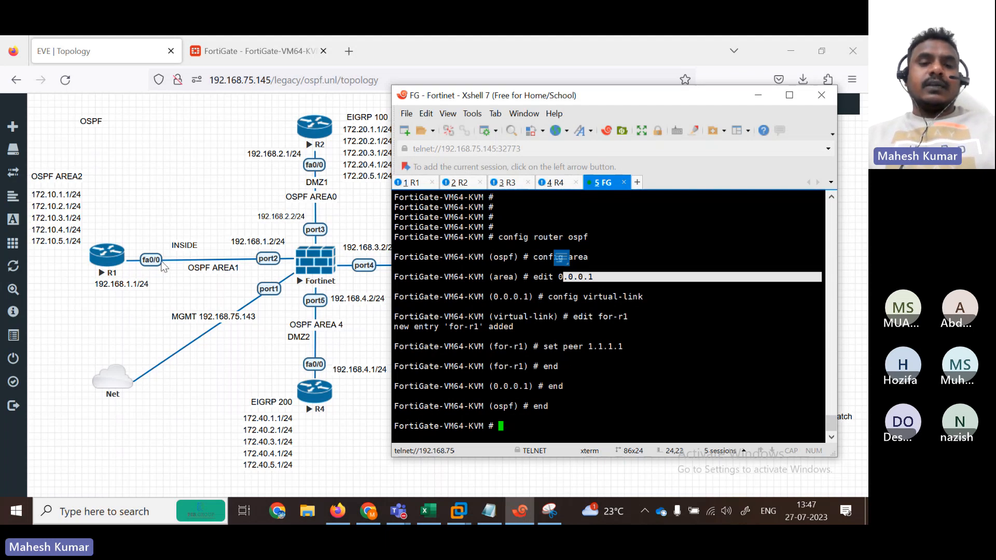
pyautogui.moveTo(543, 347); pyautogui.dragTo(628, 347)
pyautogui.moveTo(545, 369); pyautogui.dragTo(596, 374)
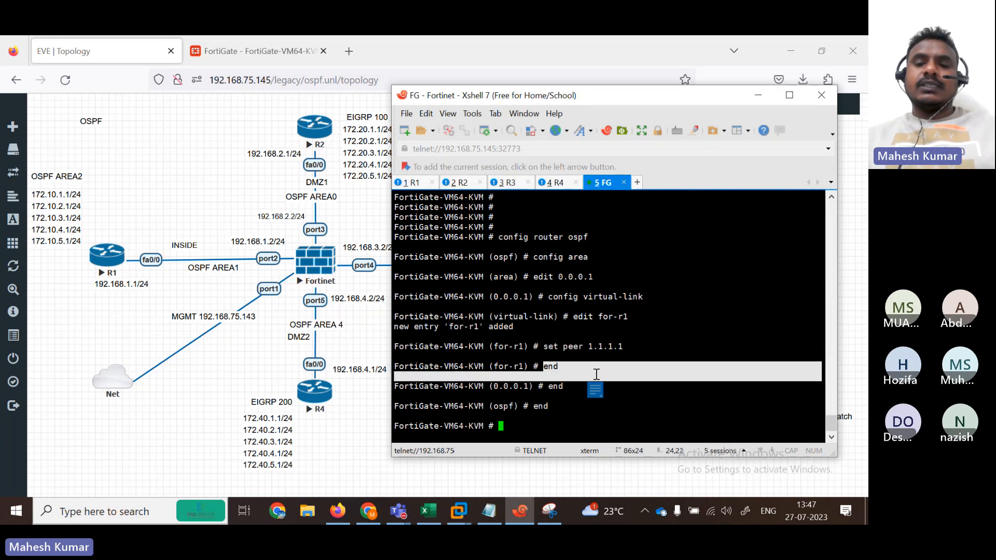
pyautogui.click(564, 418)
pyautogui.press('Return')
pyautogui.press('Return')
pyautogui.press('Return')
pyautogui.press('Return')
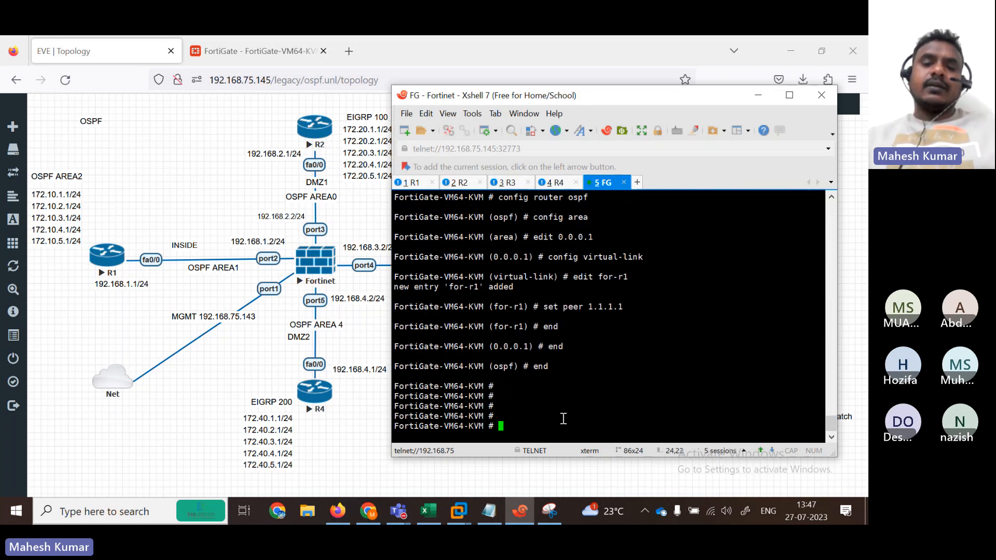
# Open the R2 console session and bring up its router prompt
pyautogui.click(463, 183)
pyautogui.press('Return')
pyautogui.press('Return')
pyautogui.press('Return')
pyautogui.press('Return')
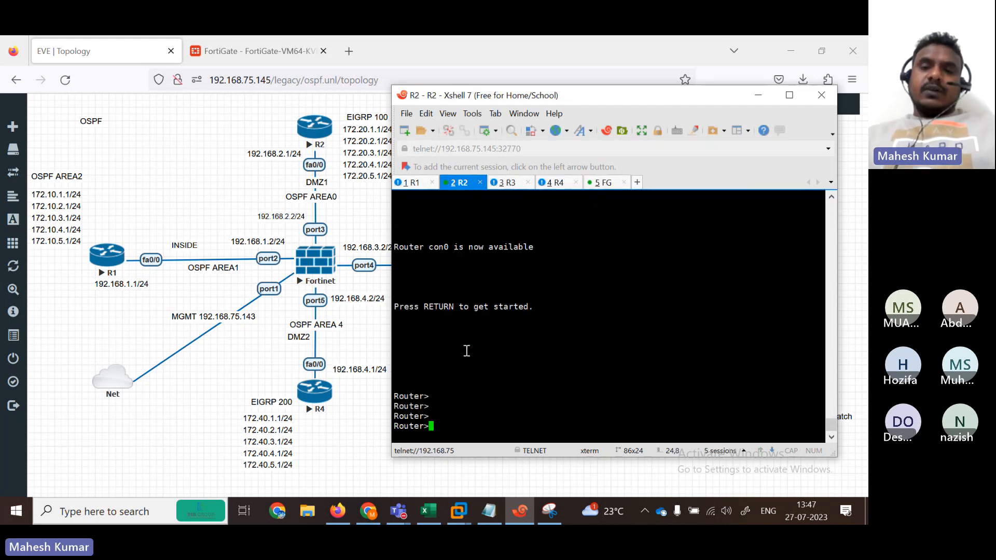
# Run "get router info routing-table all" on the FortiGate and examine the inter-area, OSPF and connected routes
pyautogui.click(601, 184)
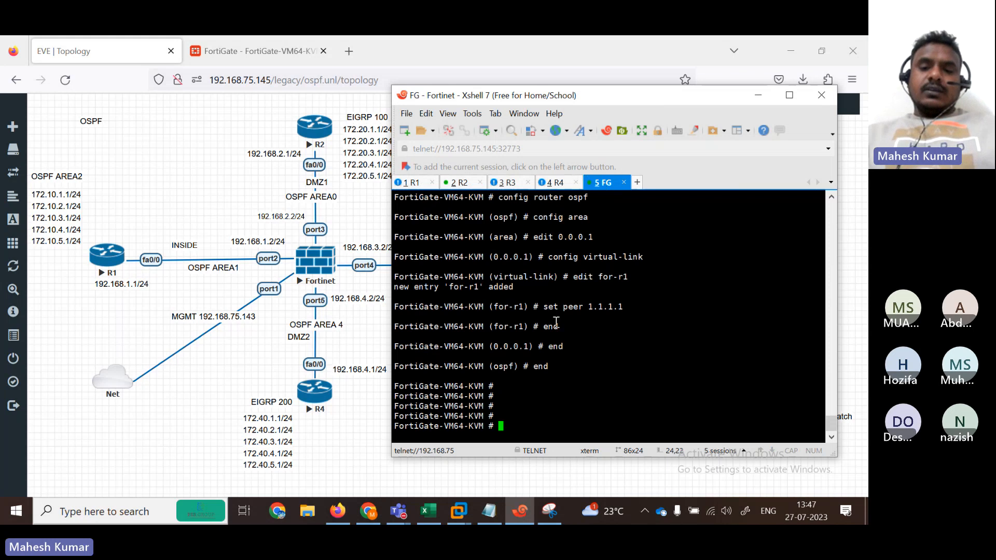
pyautogui.write('get  router inf')
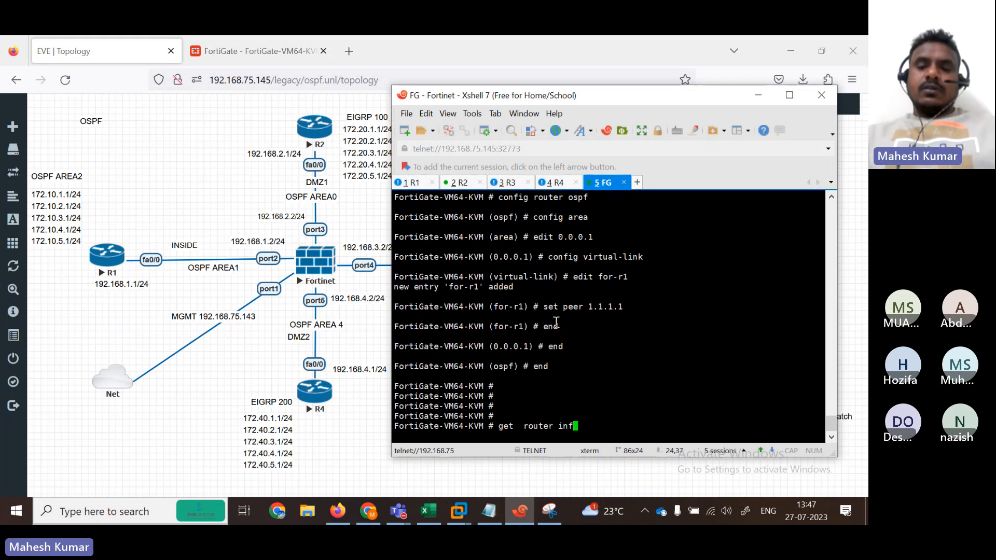
pyautogui.write('o routing-table ')
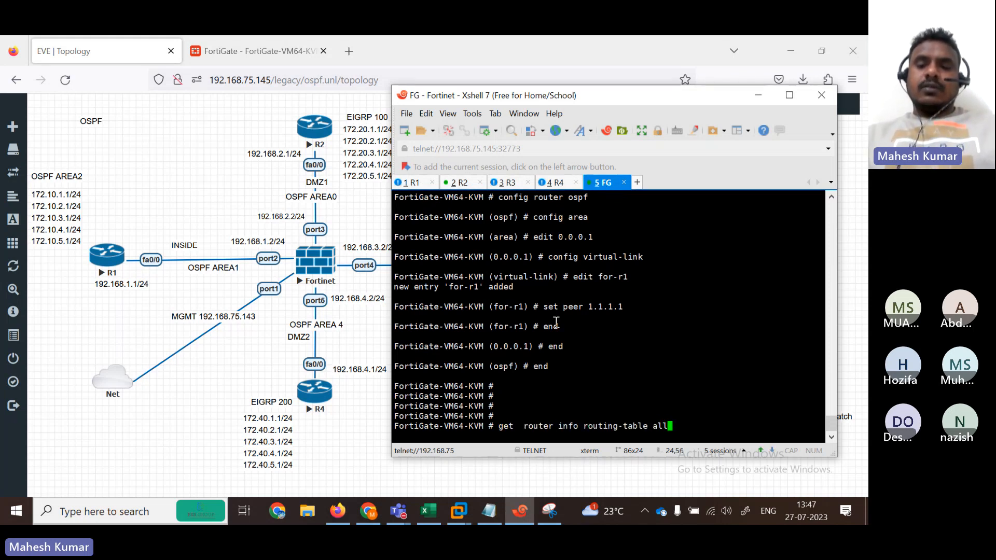
pyautogui.write('all')
pyautogui.press('Return')
pyautogui.moveTo(425, 272); pyautogui.dragTo(691, 298)
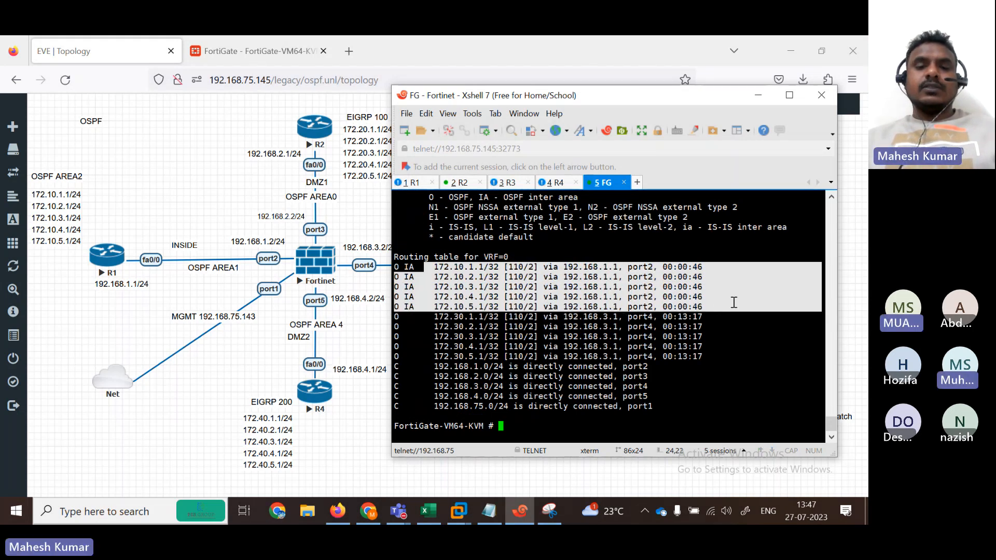
pyautogui.moveTo(424, 316); pyautogui.dragTo(708, 358)
pyautogui.moveTo(429, 365); pyautogui.dragTo(699, 398)
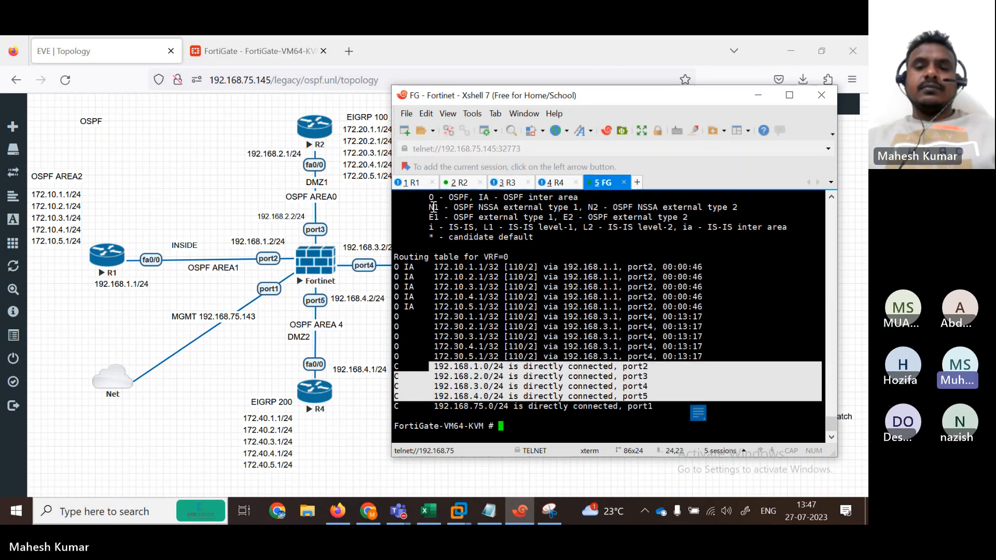
# Run "show ip route ospf" in privileged mode on R2 and examine the inter-area routes to the 172.10.x.x loopbacks
pyautogui.click(471, 182)
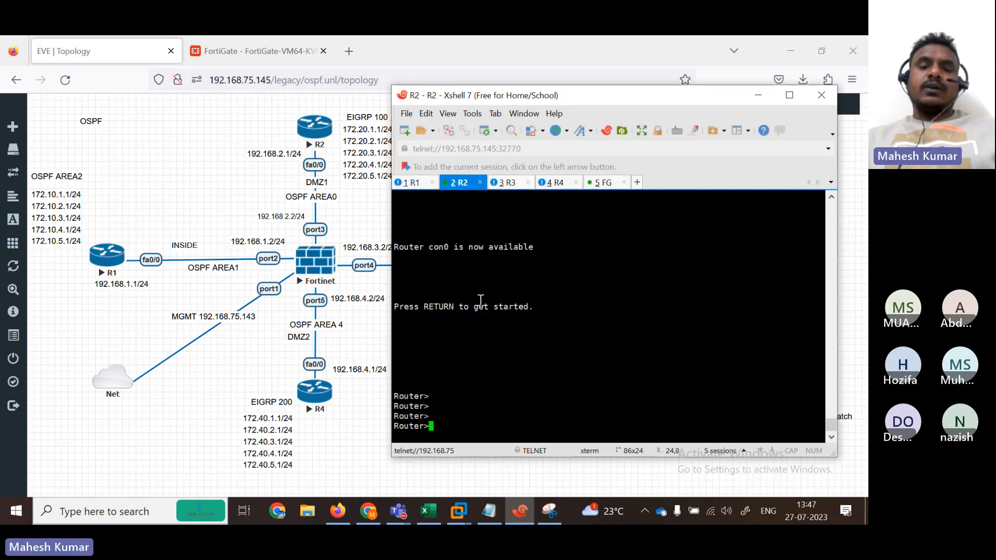
pyautogui.write('en')
pyautogui.press('Return')
pyautogui.write('sh')
pyautogui.press('Tab')
pyautogui.write('ip rou')
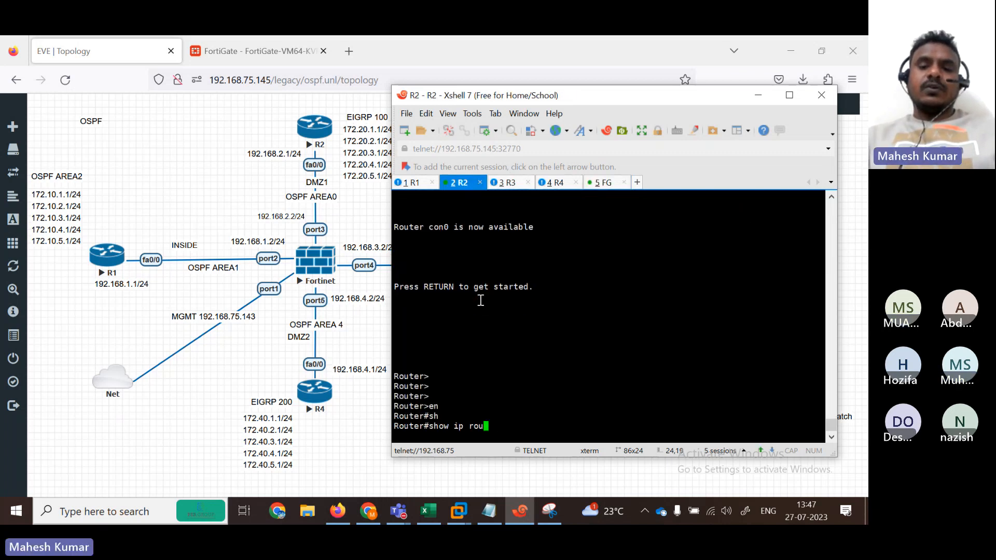
pyautogui.press('Tab')
pyautogui.write('os')
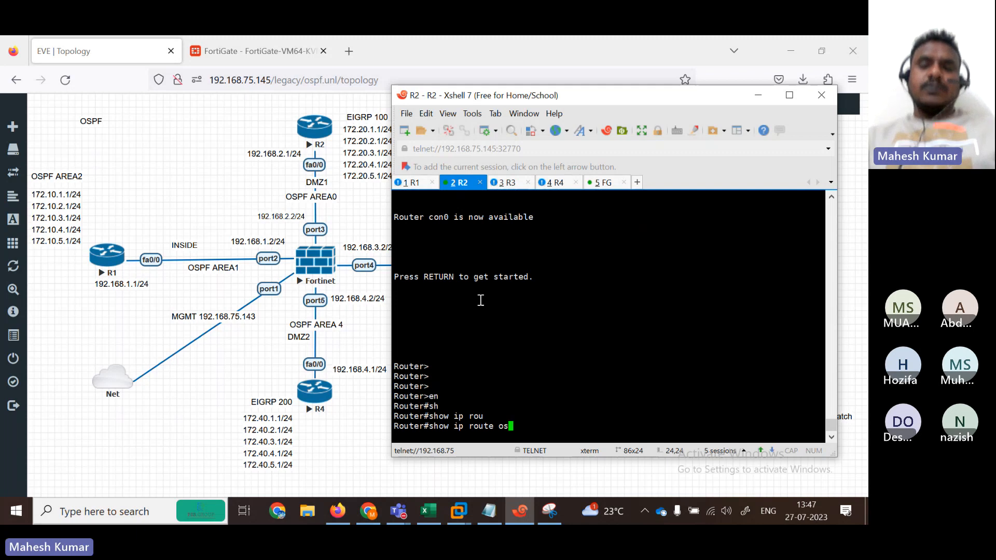
pyautogui.press('Tab')
pyautogui.press('Return')
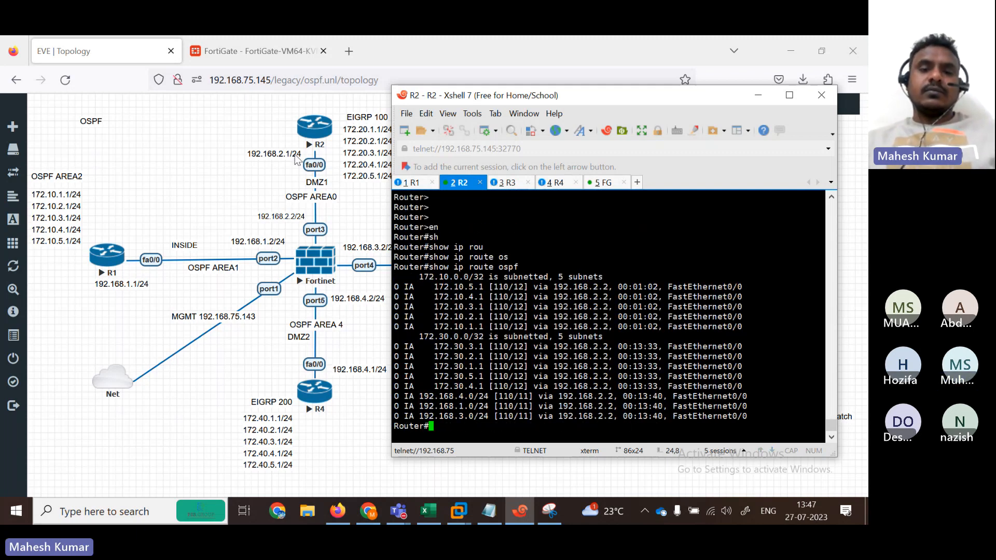
pyautogui.moveTo(424, 286); pyautogui.dragTo(743, 319)
# Return to the EVE topology and nudge the 172.10.x.x and 172.40.x.x address lists slightly up and the EIGRP 200 label slightly left
pyautogui.click(167, 207)
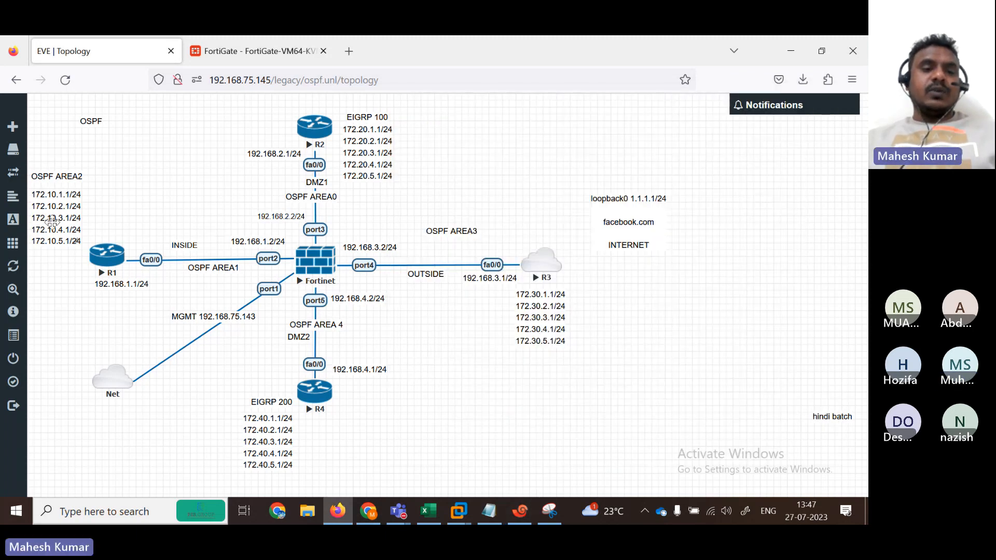
pyautogui.moveTo(53, 223); pyautogui.dragTo(52, 218)
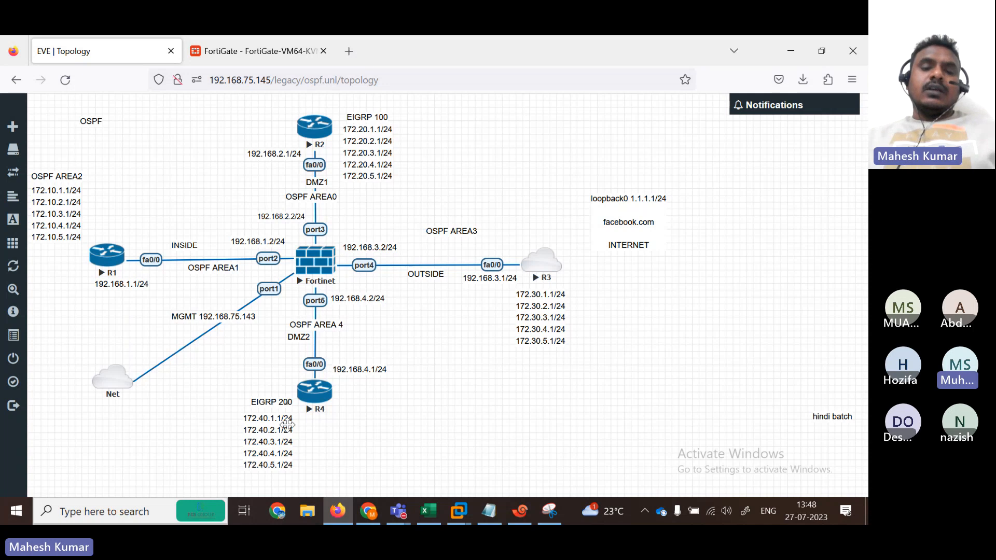
pyautogui.moveTo(269, 437); pyautogui.dragTo(269, 434)
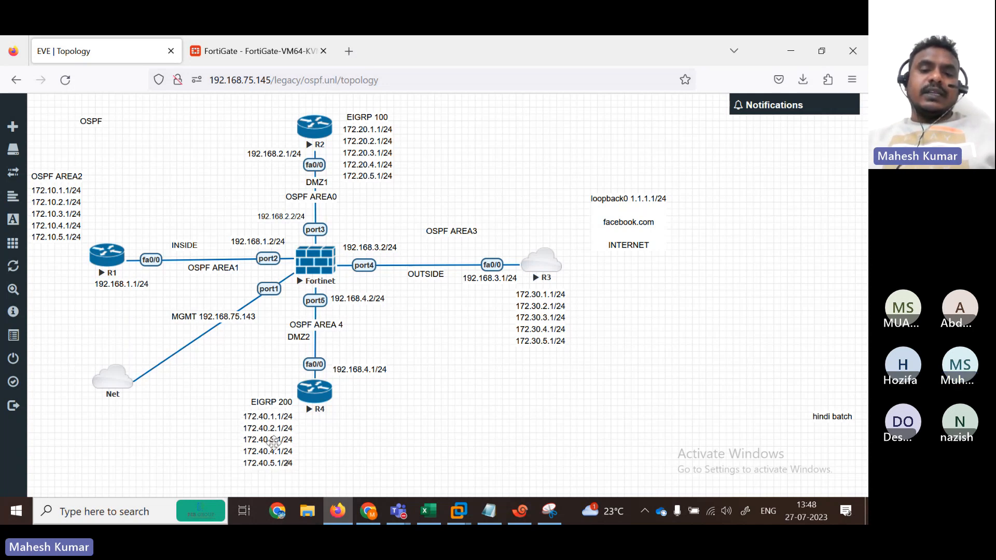
pyautogui.moveTo(255, 403); pyautogui.dragTo(247, 403)
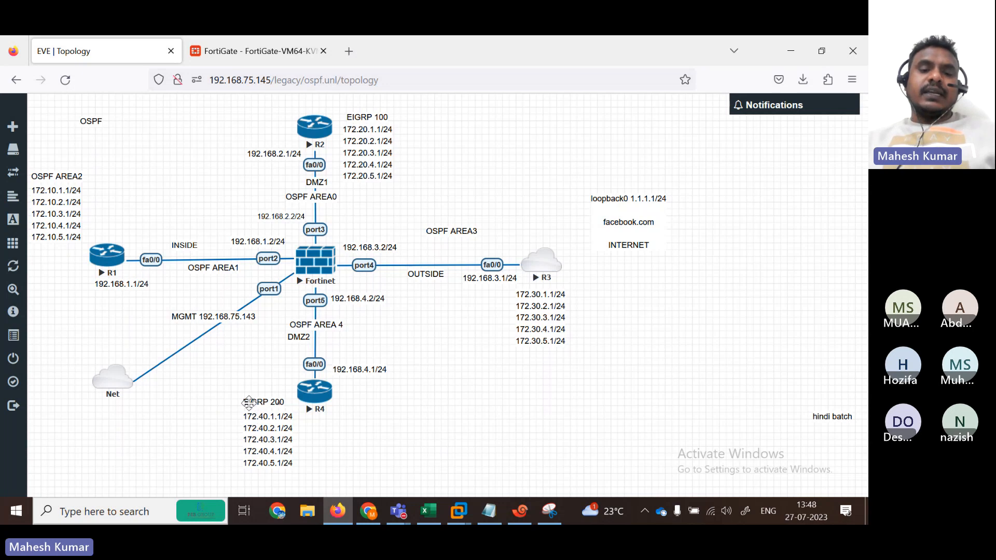
# Review the EIGRP redistribution note and the R2 and R4 commands in the OSPF Notepad file, then return to the topology
pyautogui.click(487, 513)
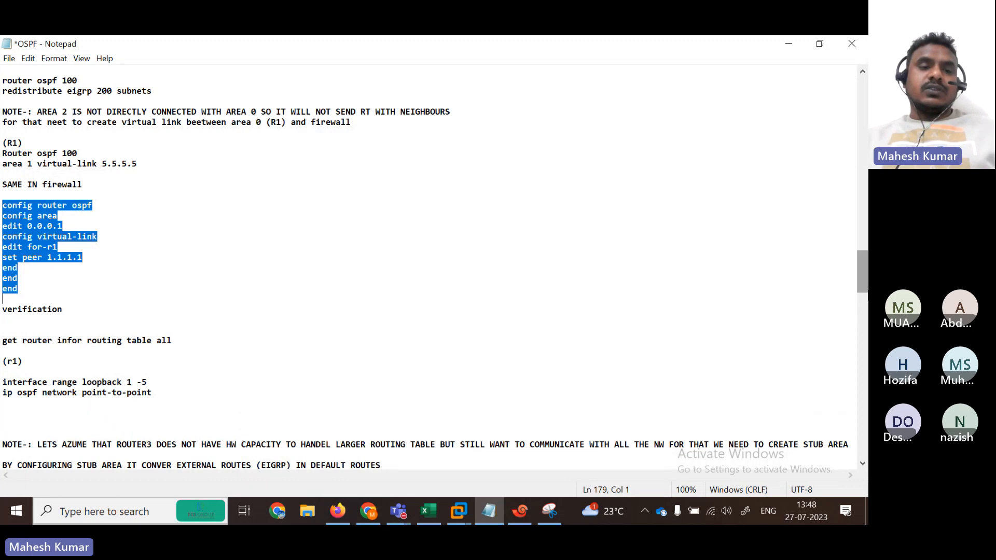
pyautogui.scroll(5, 866, 241)
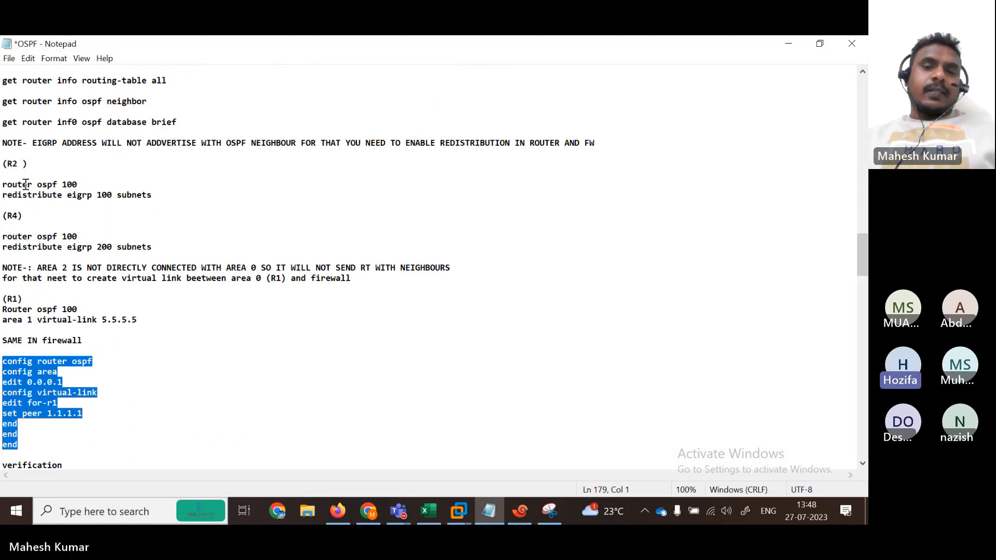
pyautogui.rightClick(791, 44)
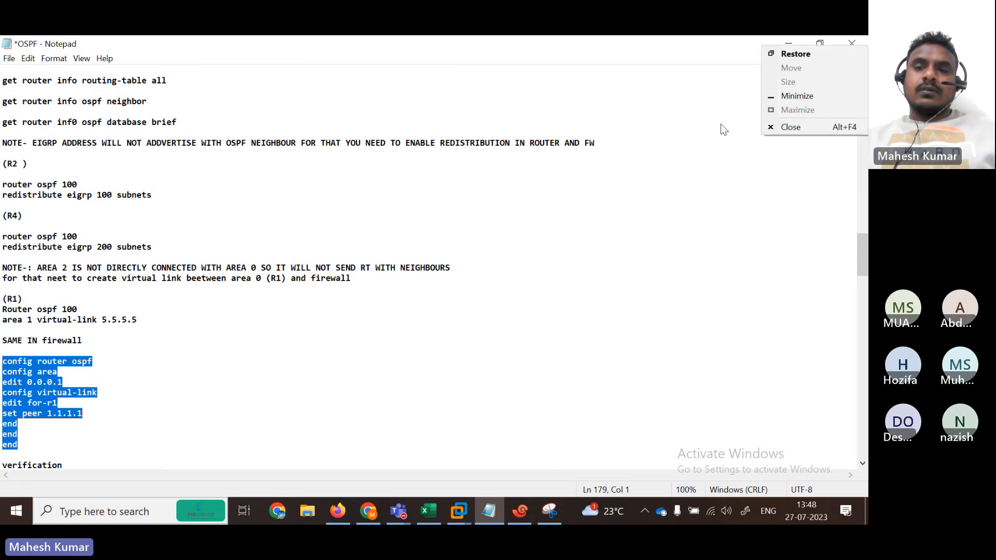
pyautogui.click(694, 129)
pyautogui.click(788, 42)
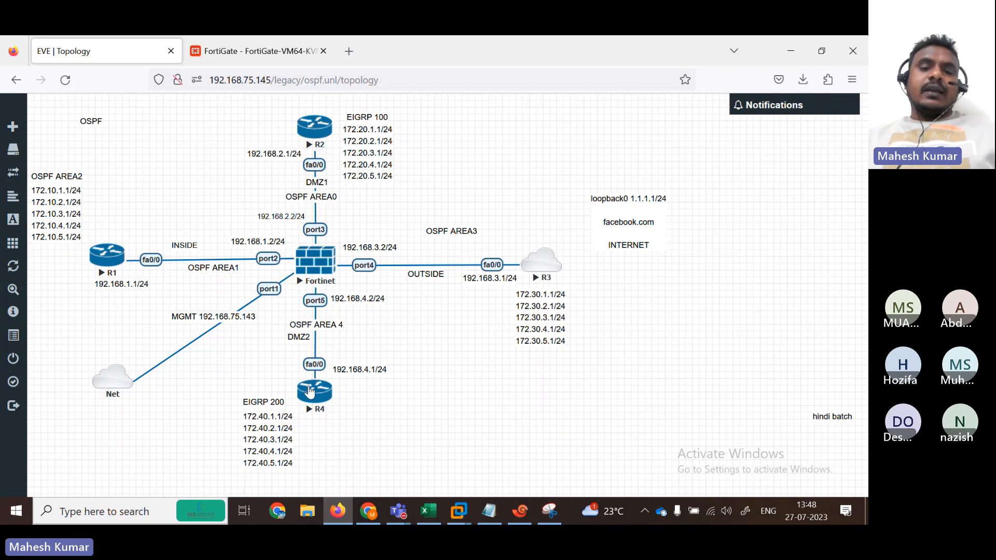
# Shift the 172.40.x.x address list and the EIGRP 200 label a little left, away from R4
pyautogui.moveTo(266, 448); pyautogui.dragTo(255, 447)
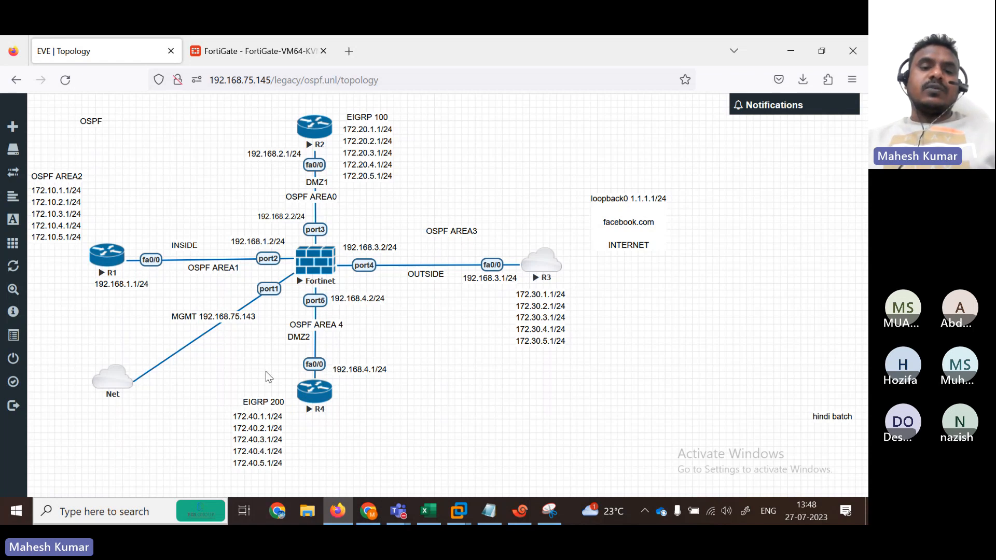
pyautogui.moveTo(262, 402); pyautogui.dragTo(254, 402)
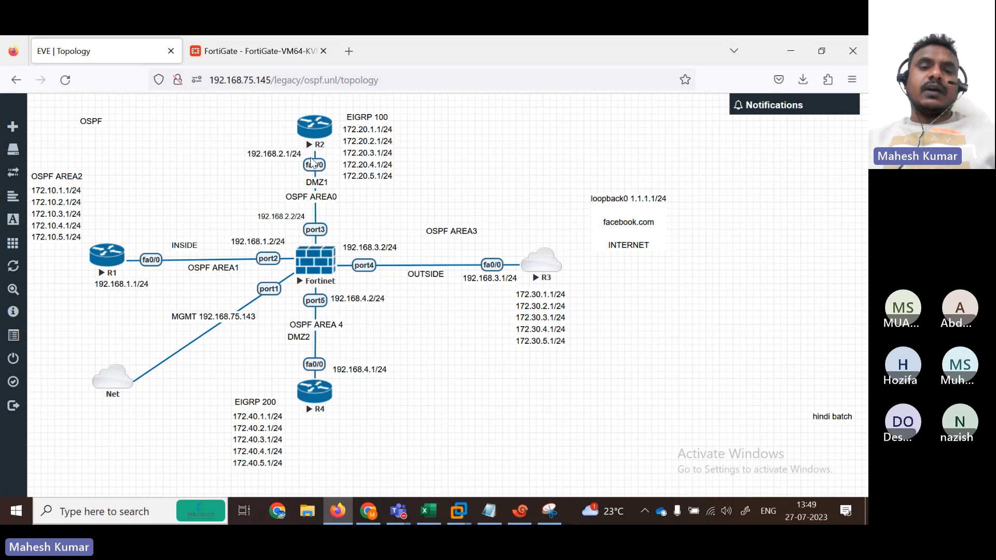
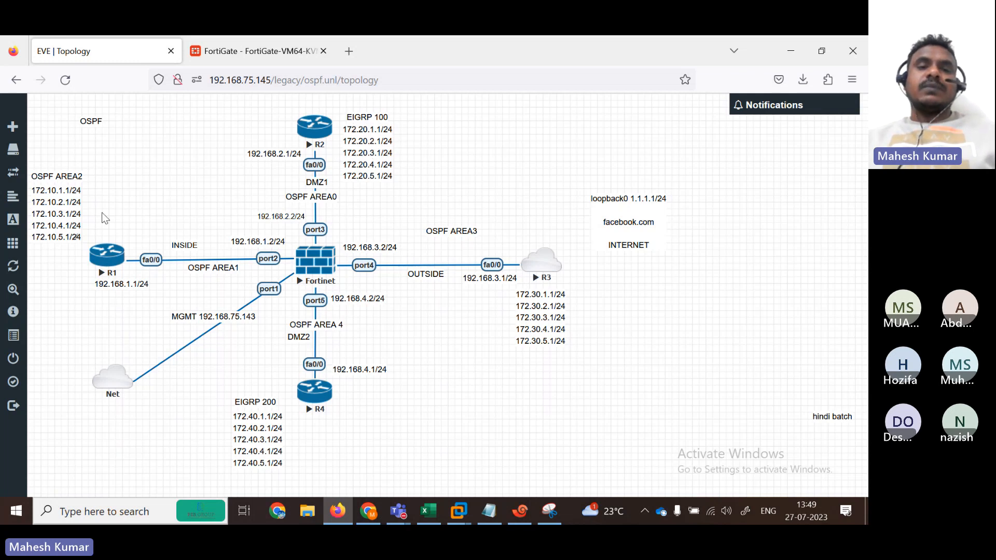
# Copy the R2 commands "router ospf 100" and "redistribute eigrp 100 subnets" from the OSPF Notepad file
pyautogui.click(489, 511)
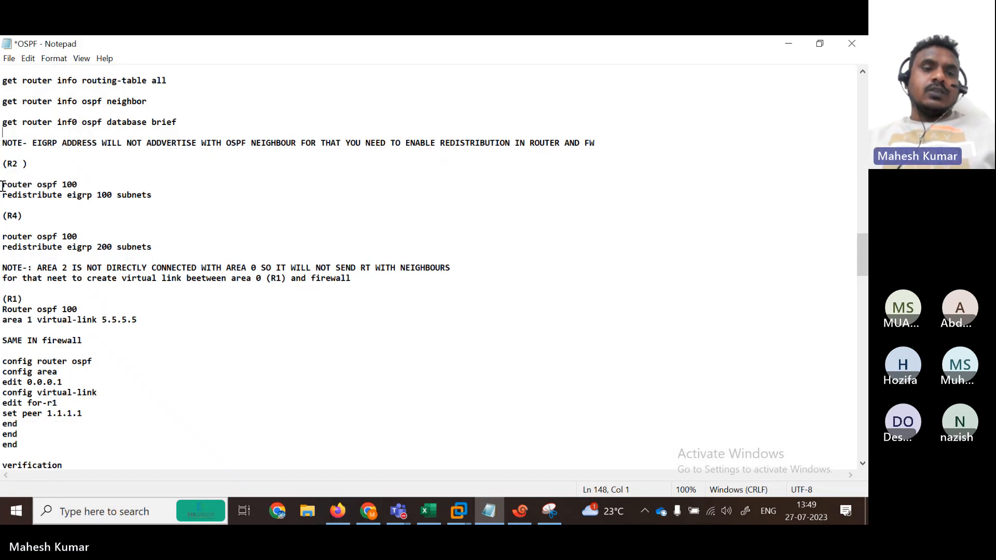
pyautogui.moveTo(2, 186); pyautogui.dragTo(166, 194)
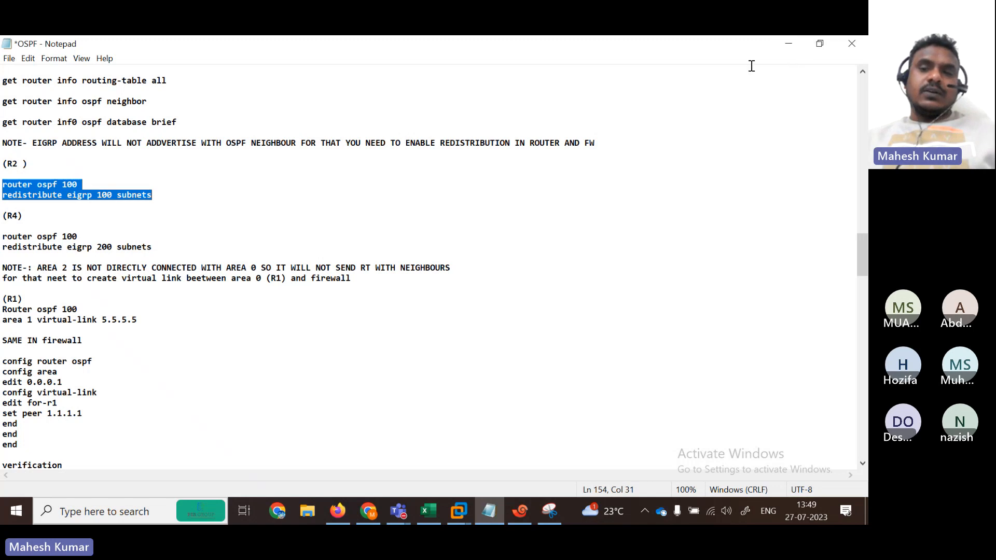
pyautogui.click(788, 43)
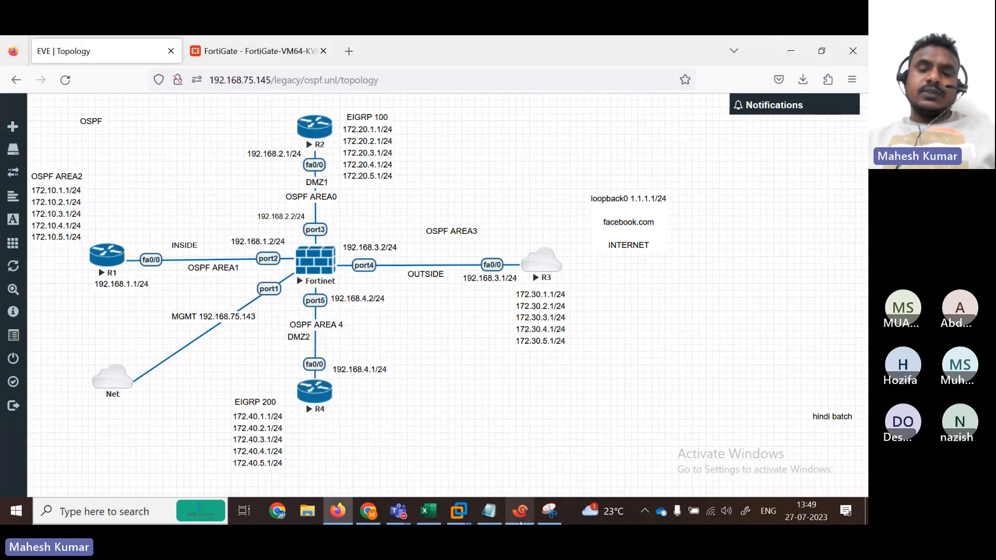
# Switch to the R2 session in Xshell and enter global configuration mode with "conf ter"
pyautogui.click(520, 511)
pyautogui.press('Return')
pyautogui.press('Return')
pyautogui.press('Return')
pyautogui.press('Return')
pyautogui.press('Return')
pyautogui.press('Return')
pyautogui.press('Return')
pyautogui.press('Return')
pyautogui.press('Return')
pyautogui.press('Return')
pyautogui.press('Return')
pyautogui.press('Return')
pyautogui.press('Return')
pyautogui.press('Return')
pyautogui.press('Return')
pyautogui.press('Return')
pyautogui.press('Return')
pyautogui.press('Return')
pyautogui.press('Return')
pyautogui.press('Return')
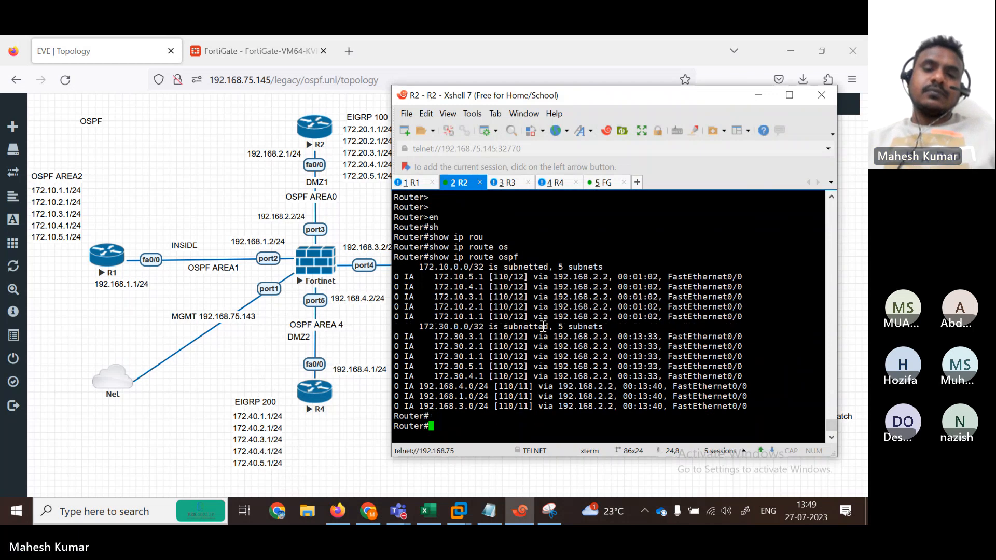
pyautogui.write('conf ter')
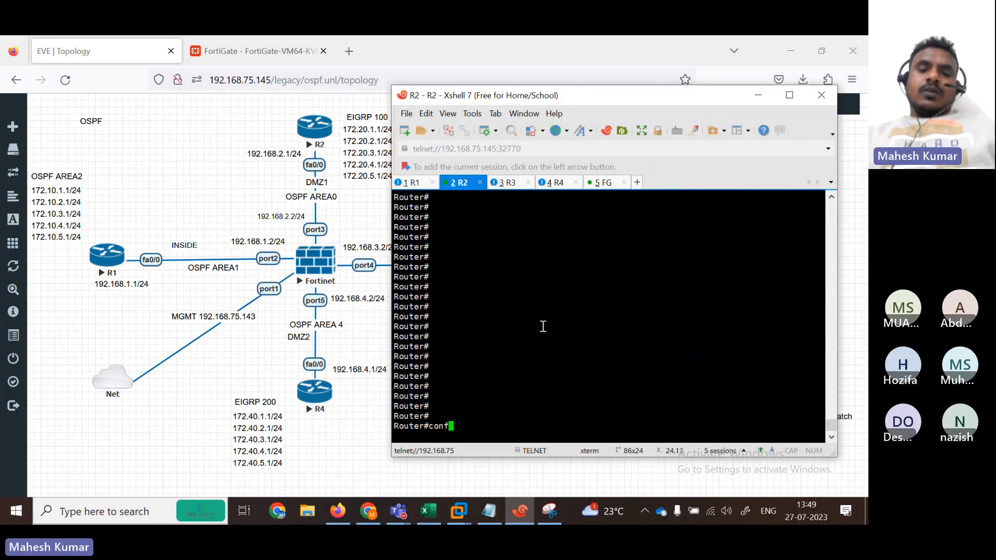
pyautogui.press('Return')
pyautogui.press('Return')
pyautogui.press('Return')
pyautogui.press('Return')
pyautogui.press('Return')
pyautogui.press('Return')
pyautogui.press('Return')
pyautogui.press('Return')
pyautogui.press('Return')
pyautogui.press('Return')
pyautogui.press('Return')
pyautogui.press('Return')
pyautogui.press('Return')
pyautogui.press('Return')
pyautogui.press('Return')
pyautogui.press('Return')
pyautogui.press('Return')
pyautogui.press('Return')
pyautogui.press('Return')
pyautogui.press('Return')
pyautogui.press('Return')
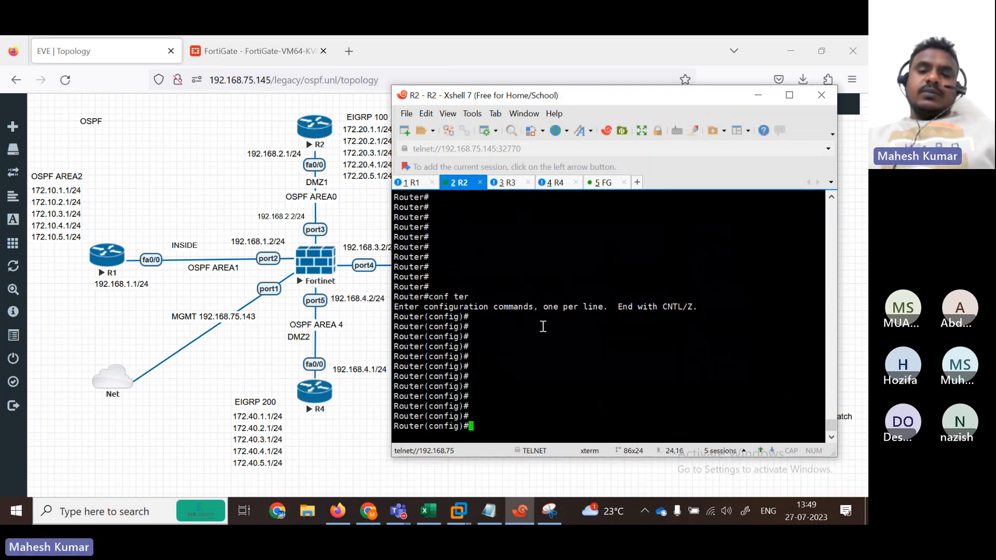
# Paste and run "router ospf 100" and "redistribute eigrp 100 subnets" on R2, pointing out the EIGRP number and the subnets keyword
pyautogui.rightClick(543, 325)
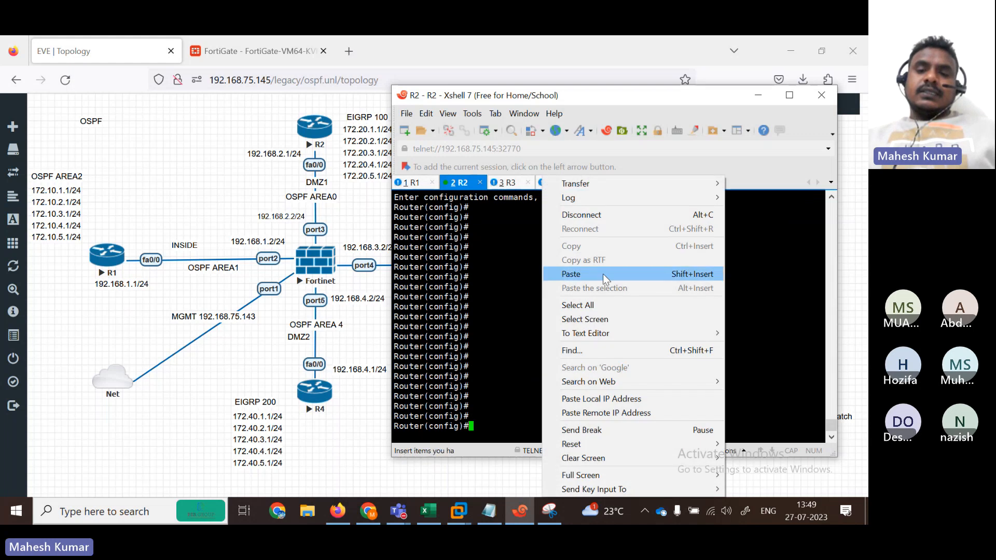
pyautogui.click(604, 274)
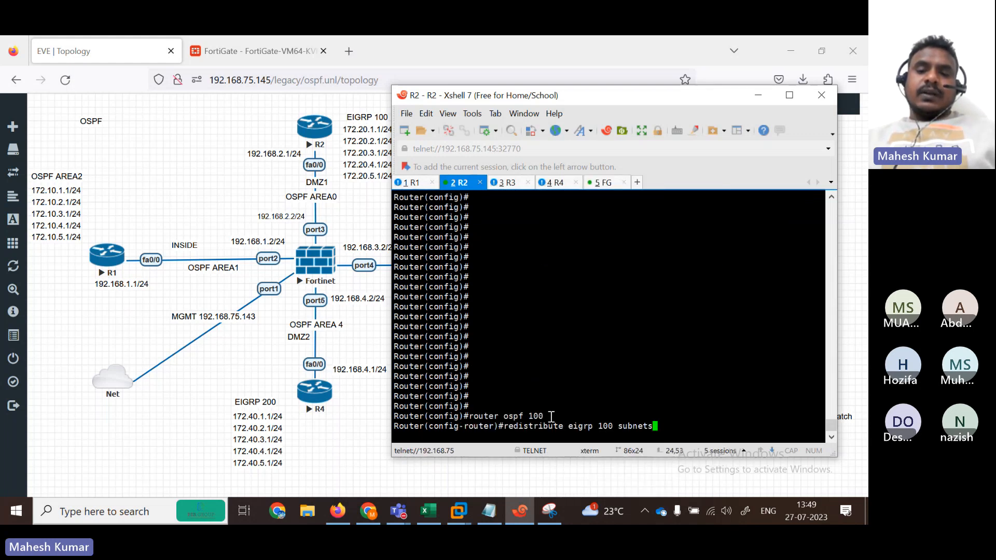
pyautogui.moveTo(548, 417); pyautogui.dragTo(614, 426)
pyautogui.click(510, 429)
pyautogui.click(590, 426)
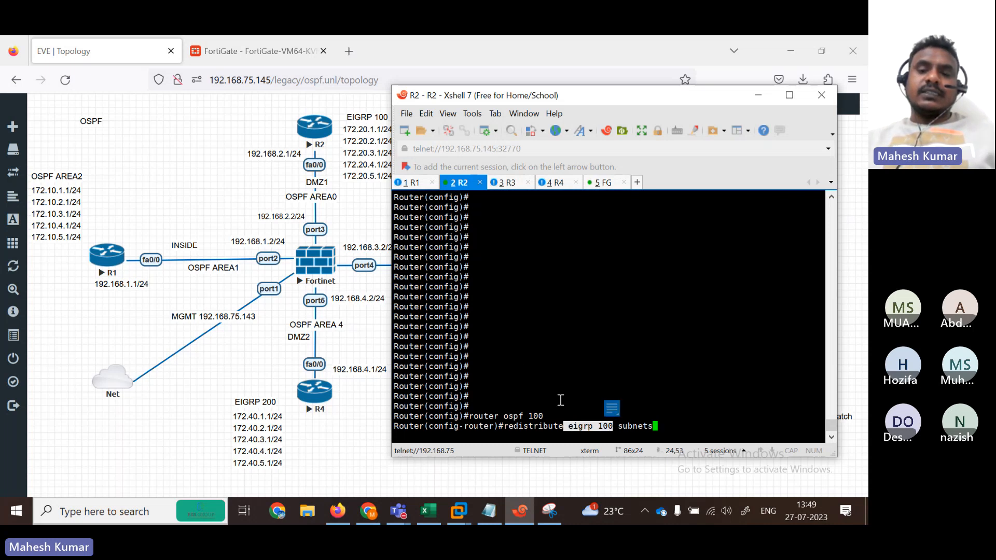
pyautogui.moveTo(620, 427); pyautogui.dragTo(663, 427)
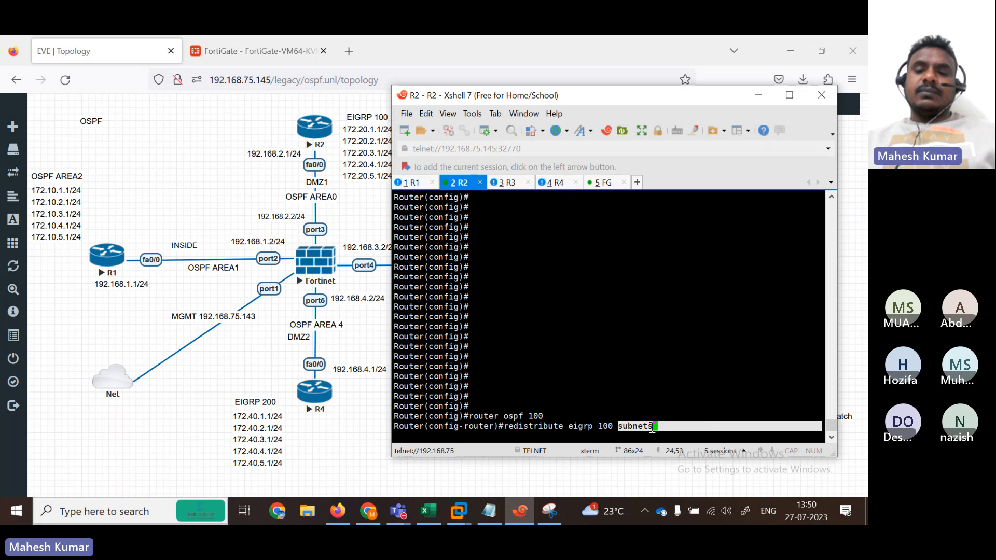
pyautogui.click(663, 427)
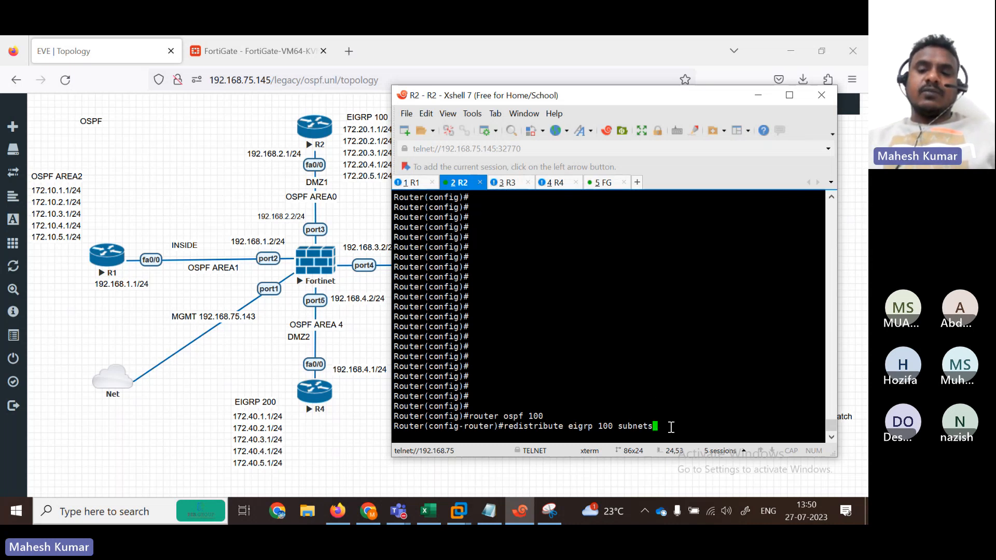
pyautogui.doubleClick(602, 426)
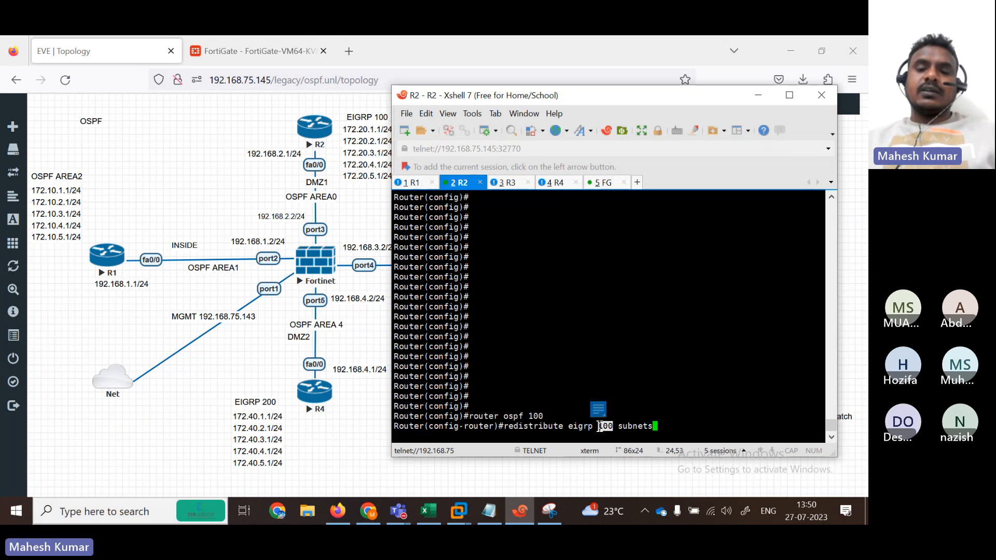
pyautogui.click(682, 427)
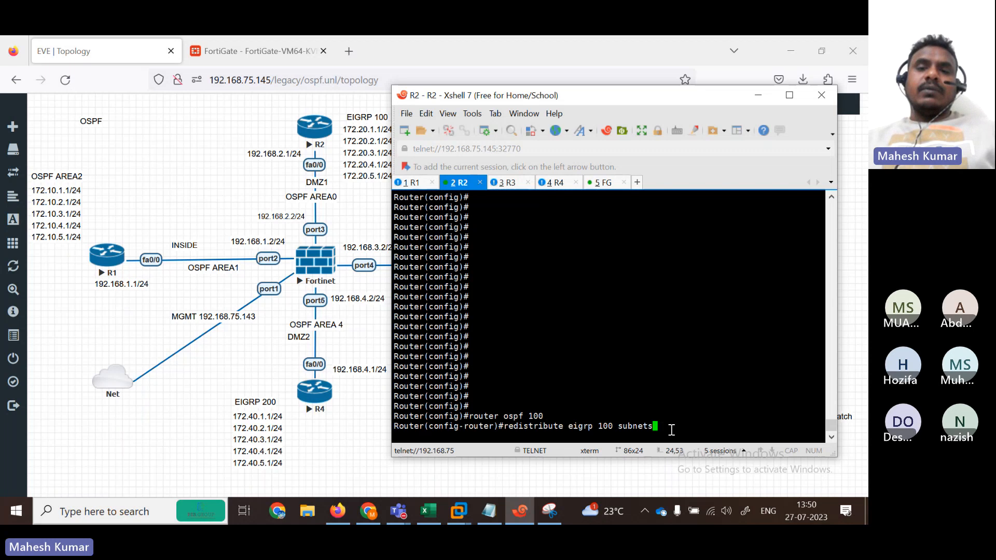
pyautogui.press('Return')
pyautogui.press('Return')
pyautogui.press('Return')
pyautogui.press('Return')
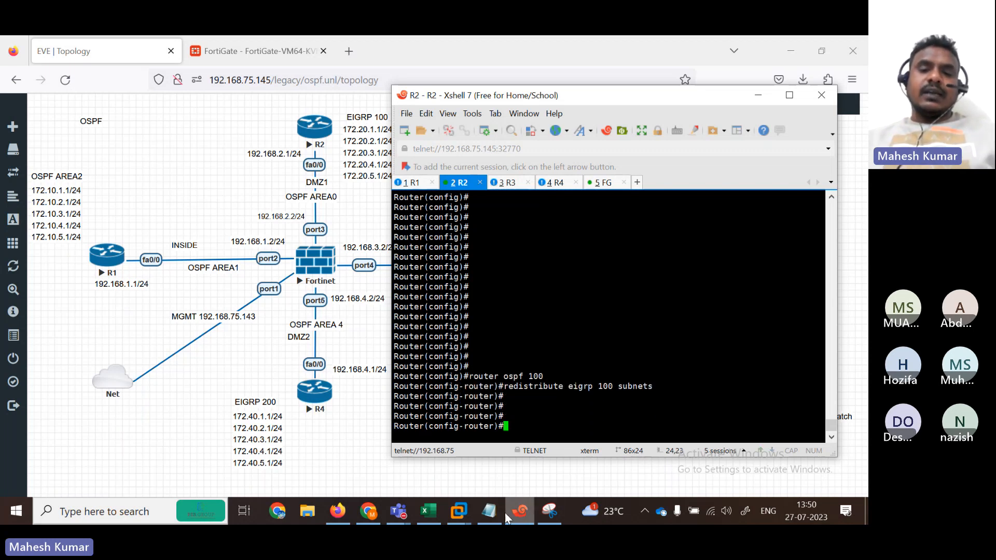
# Copy the R4 commands "router ospf 100" and "redistribute eigrp 200 subnets" from the OSPF Notepad file
pyautogui.click(491, 512)
pyautogui.moveTo(2, 238); pyautogui.dragTo(152, 258)
pyautogui.press('super+c')
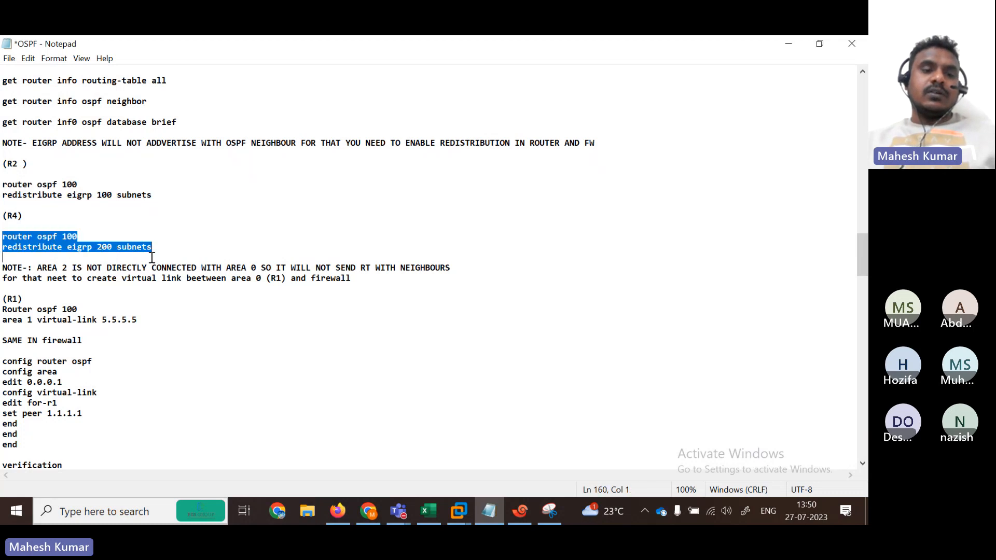
pyautogui.click(789, 44)
# Open the R4 session in Xshell, enable privileged mode and enter global configuration mode with "conf ter"
pyautogui.click(554, 183)
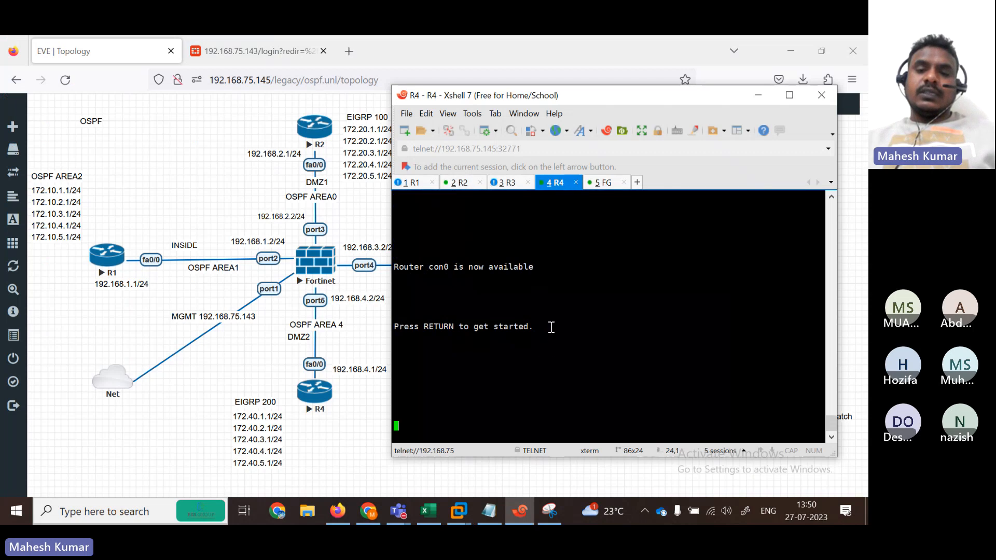
pyautogui.press('Return')
pyautogui.press('Return')
pyautogui.press('Return')
pyautogui.press('Return')
pyautogui.press('Return')
pyautogui.press('Return')
pyautogui.write('en')
pyautogui.press('Return')
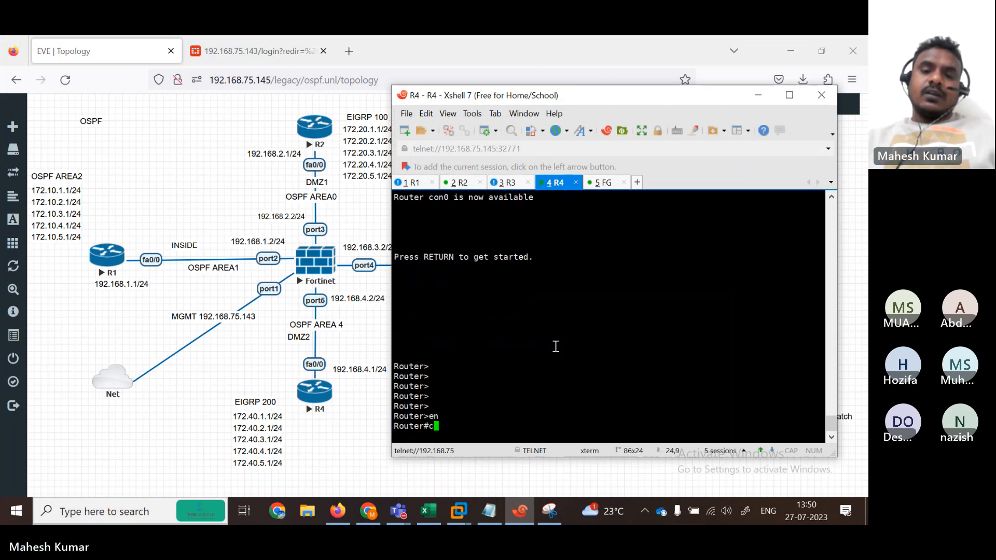
pyautogui.write('conf ter')
pyautogui.press('Return')
pyautogui.press('Return')
pyautogui.press('Return')
pyautogui.press('Return')
pyautogui.press('Return')
pyautogui.press('Return')
pyautogui.press('Return')
pyautogui.press('Return')
pyautogui.press('Return')
pyautogui.press('Return')
pyautogui.press('Return')
pyautogui.press('Return')
pyautogui.press('Return')
pyautogui.press('Return')
pyautogui.press('Return')
pyautogui.press('Return')
pyautogui.press('Return')
pyautogui.press('Return')
pyautogui.press('Return')
pyautogui.press('Return')
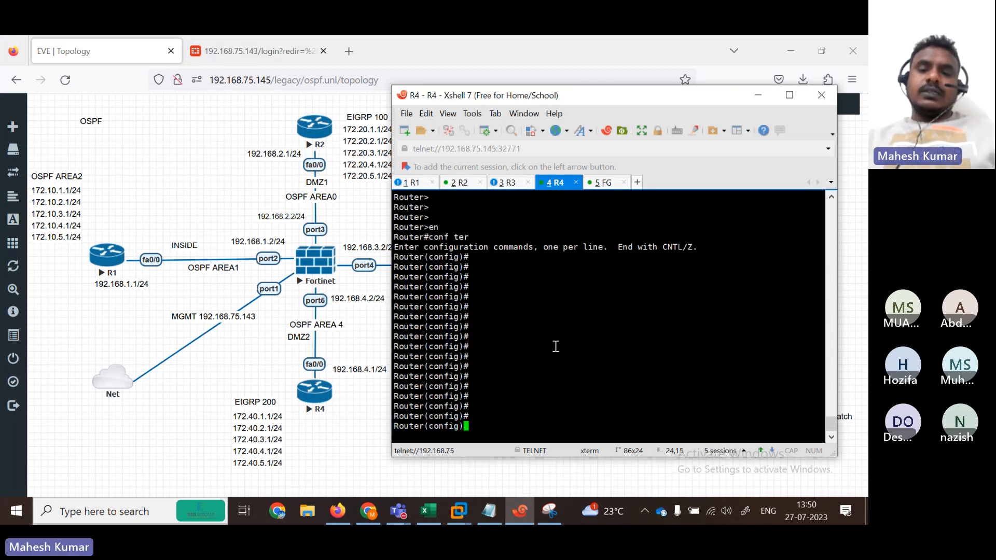
# Paste and run "router ospf 100" and "redistribute eigrp 200 subnets" on R4
pyautogui.rightClick(556, 347)
pyautogui.click(604, 273)
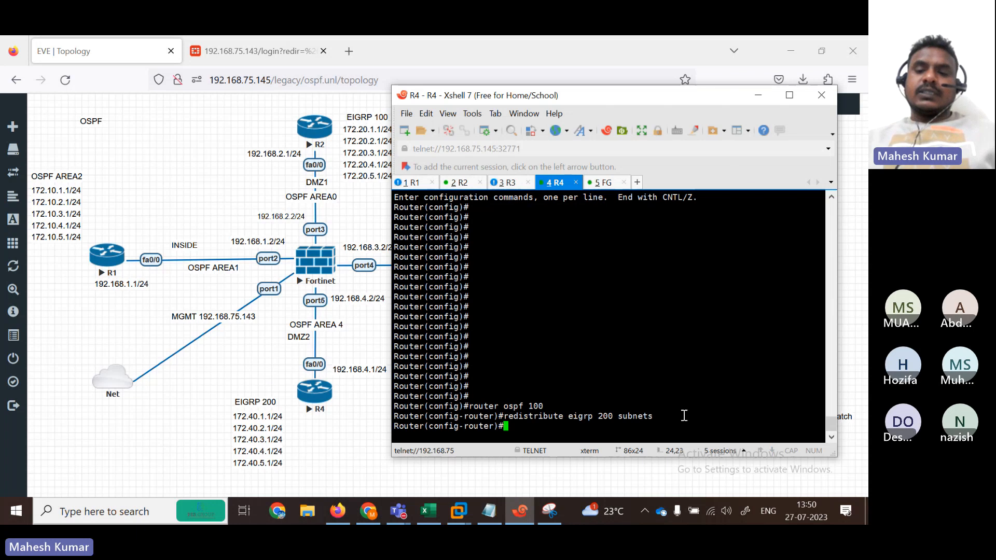
pyautogui.moveTo(621, 416); pyautogui.dragTo(583, 417)
pyautogui.press('Return')
pyautogui.press('Return')
pyautogui.press('Return')
pyautogui.press('Return')
pyautogui.press('Return')
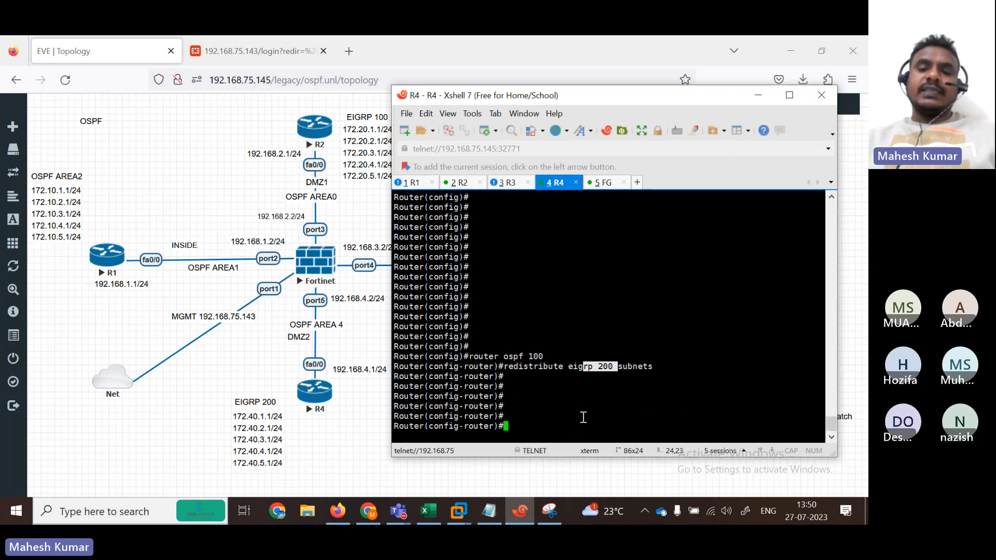
# Leave configuration mode on R4 with "end" and begin a show command at the privileged prompt
pyautogui.write('end')
pyautogui.press('Return')
pyautogui.press('Return')
pyautogui.press('Return')
pyautogui.press('Return')
pyautogui.write('sh')
pyautogui.press('Tab')
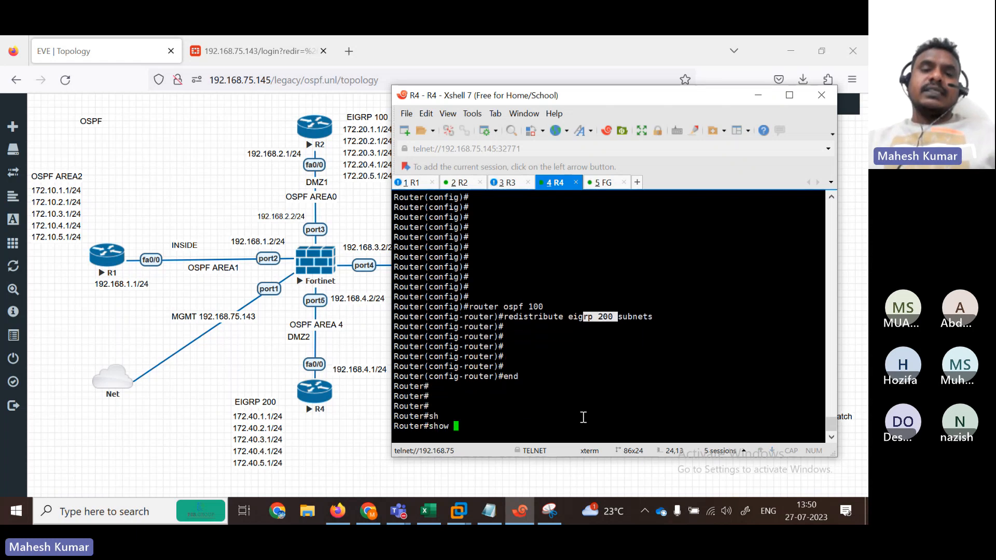
# Switch to the R1 session and leave OSPF router configuration mode with "end"
pyautogui.click(416, 184)
pyautogui.click(460, 292)
pyautogui.press('Return')
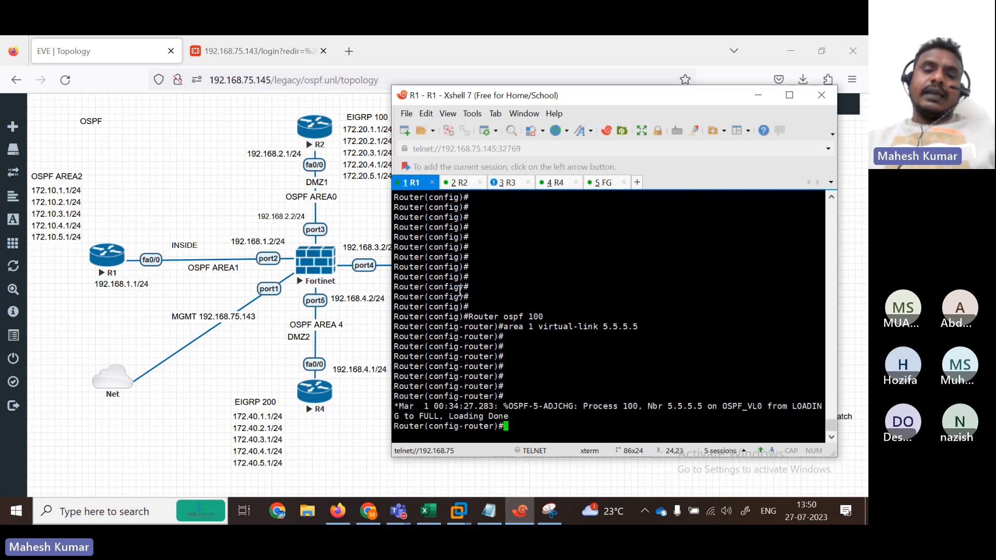
pyautogui.press('Return')
pyautogui.press('Return')
pyautogui.press('Return')
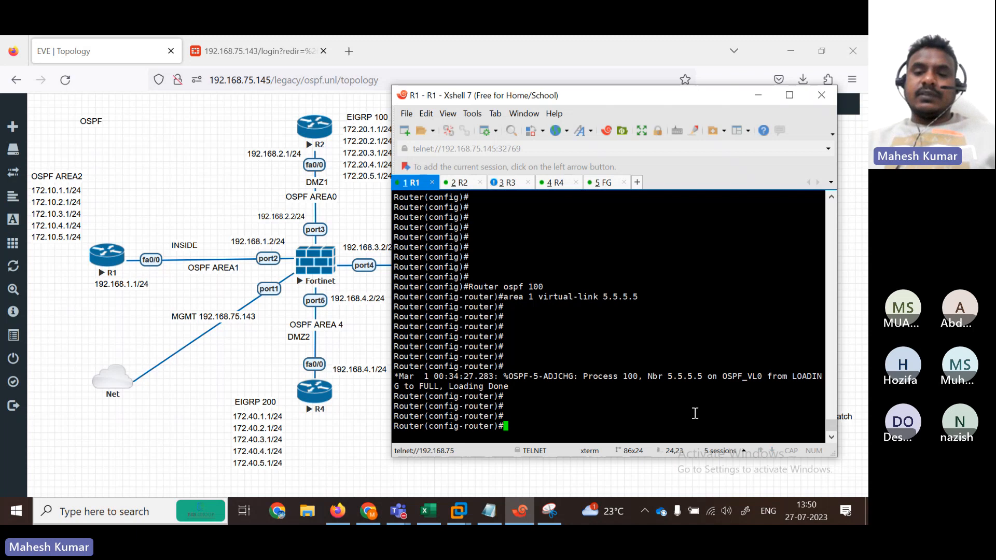
pyautogui.press('Return')
pyautogui.press('Return')
pyautogui.press('Return')
pyautogui.press('Return')
pyautogui.press('Return')
pyautogui.write('end')
# Run "show ip route ospf" on R1
pyautogui.press('Return')
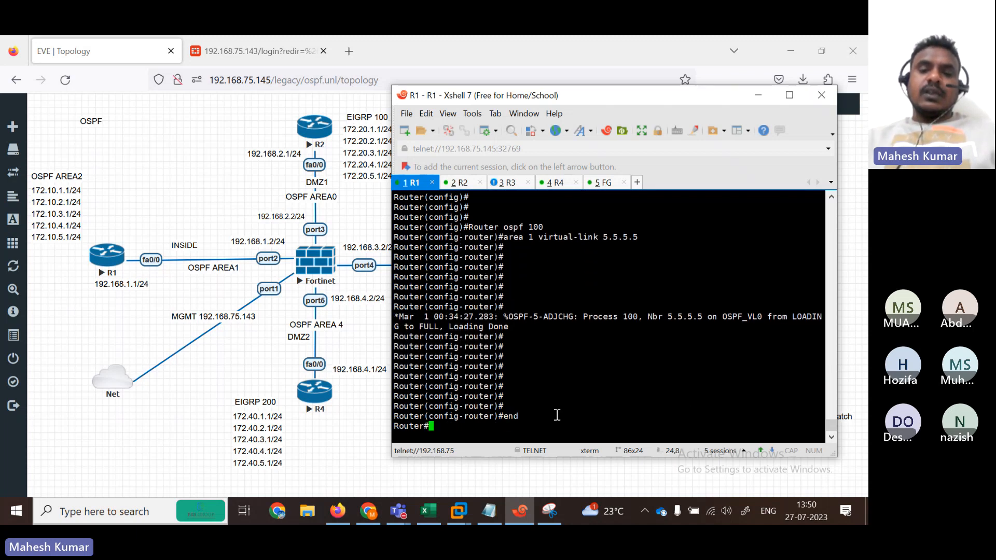
pyautogui.press('Return')
pyautogui.write('sh')
pyautogui.press('Tab')
pyautogui.write('ip route ')
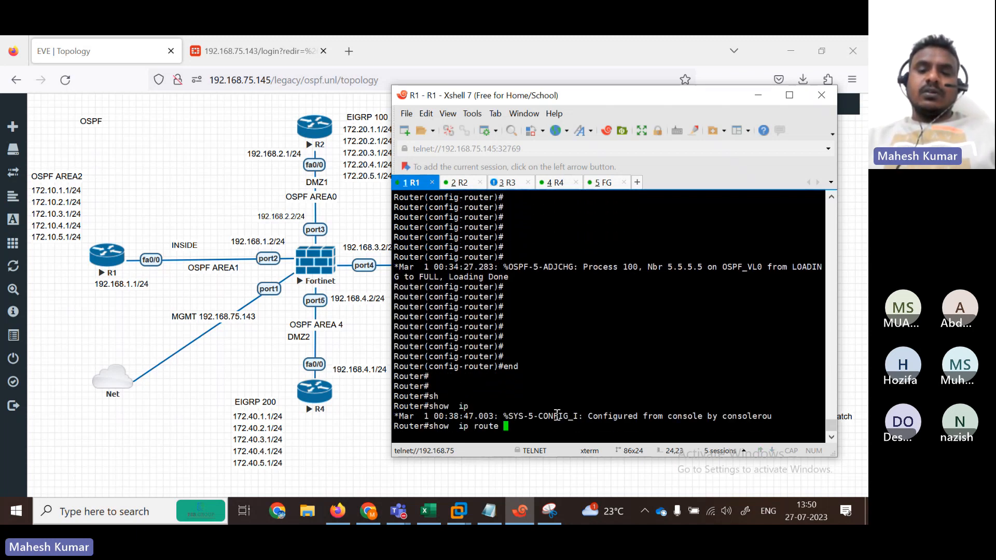
pyautogui.write('os')
pyautogui.press('Tab')
pyautogui.press('Return')
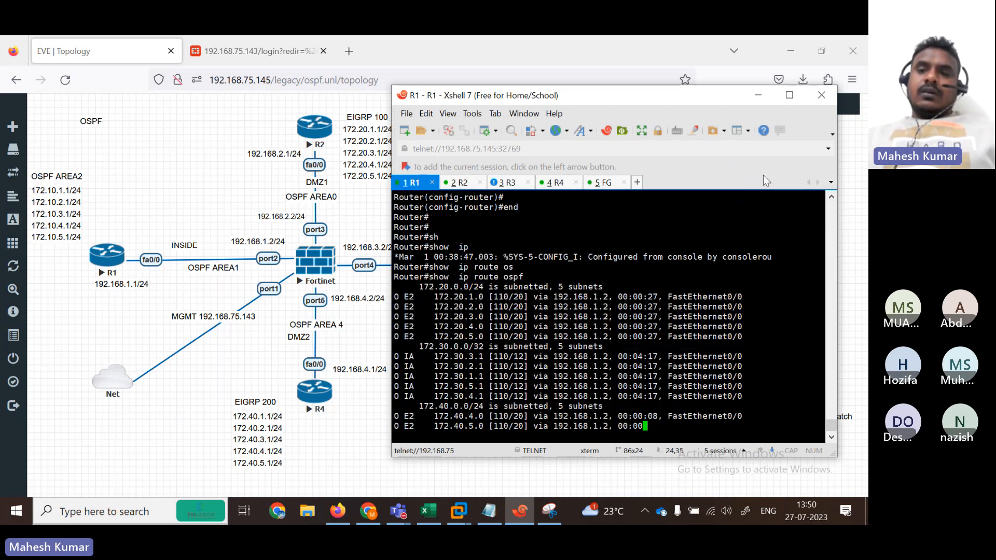
# Examine R1's OSPF routes for the 172.20.x.x, 172.30.x.x, 172.40.x.x and 192.168.x.x networks, then return to a fresh prompt
pyautogui.click(785, 98)
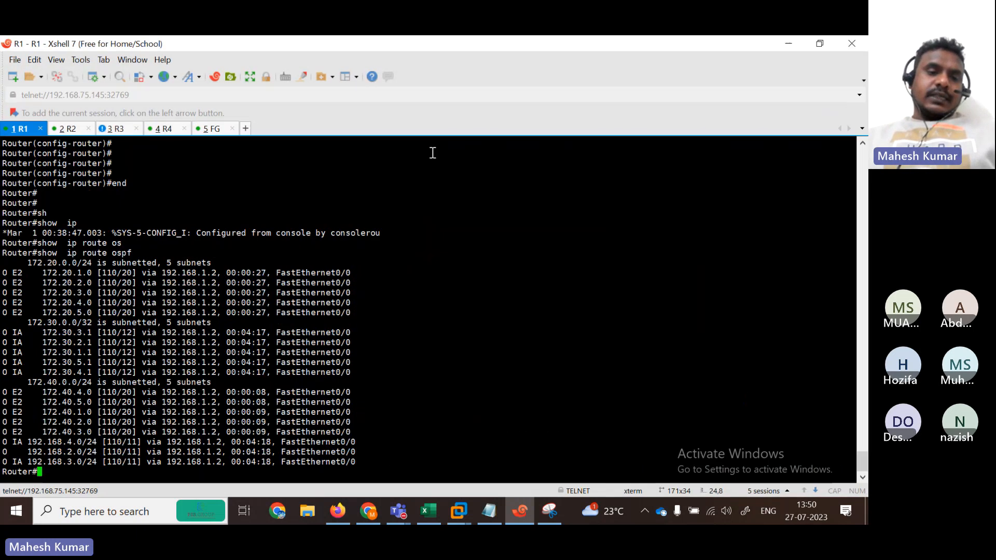
pyautogui.moveTo(36, 274); pyautogui.dragTo(209, 314)
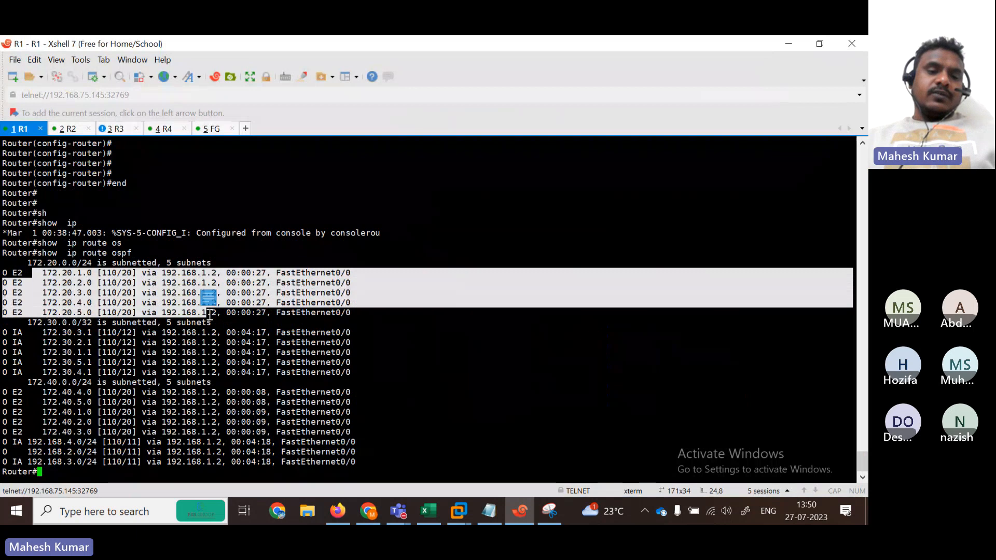
pyautogui.moveTo(23, 332); pyautogui.dragTo(208, 374)
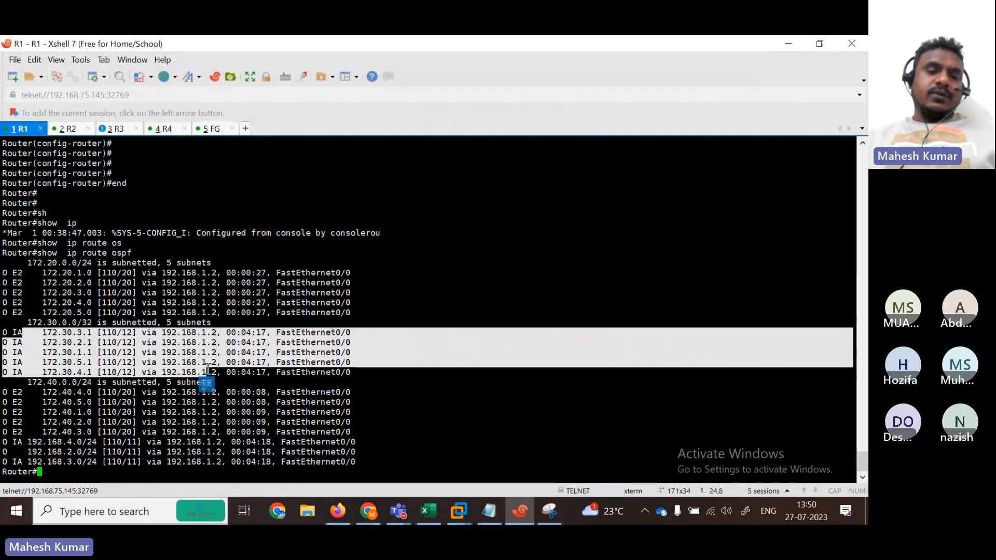
pyautogui.moveTo(27, 402); pyautogui.dragTo(277, 439)
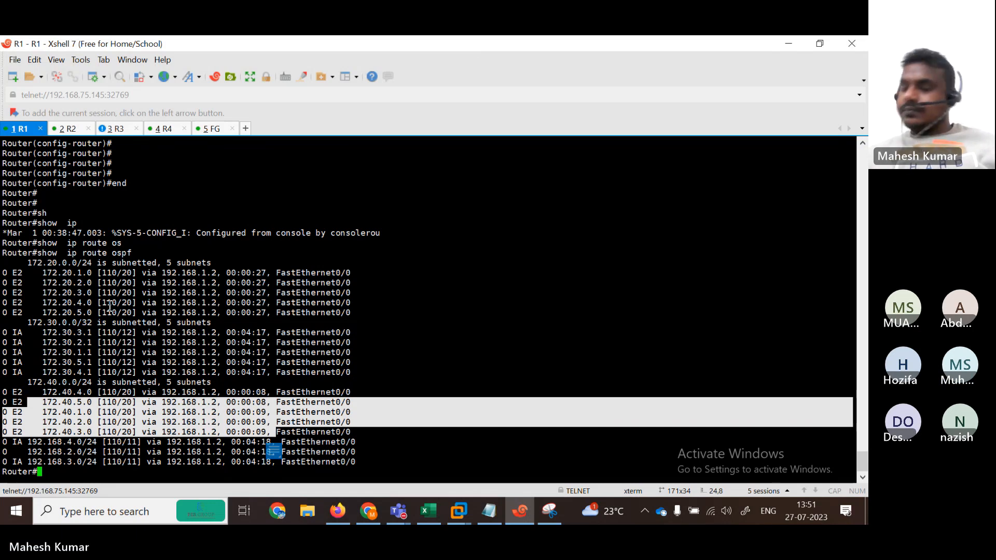
pyautogui.click(820, 45)
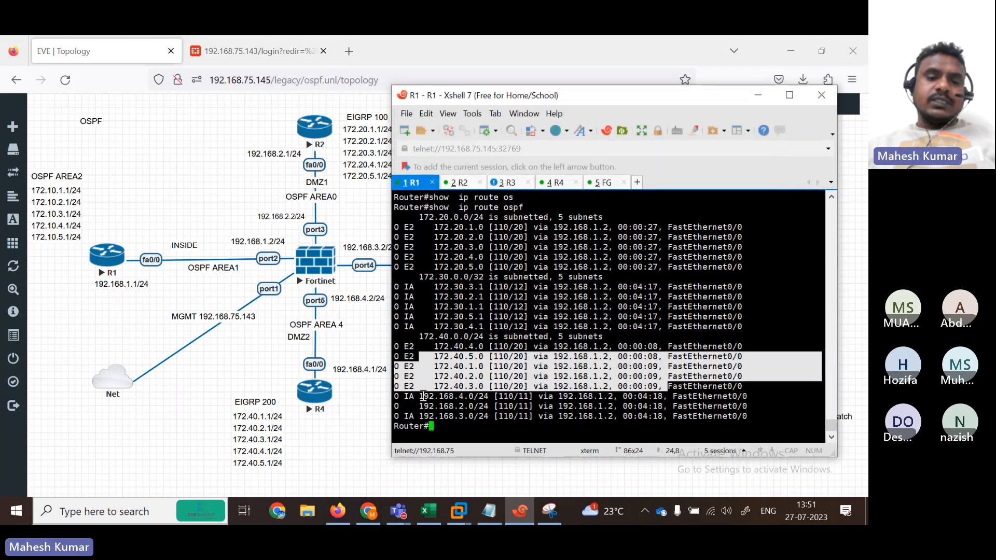
pyautogui.moveTo(406, 397); pyautogui.dragTo(674, 428)
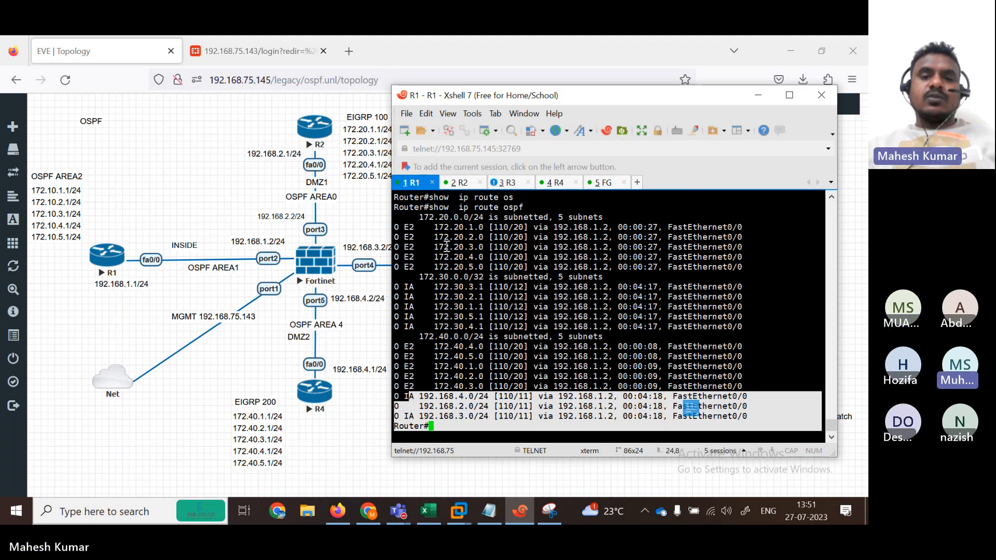
pyautogui.click(538, 210)
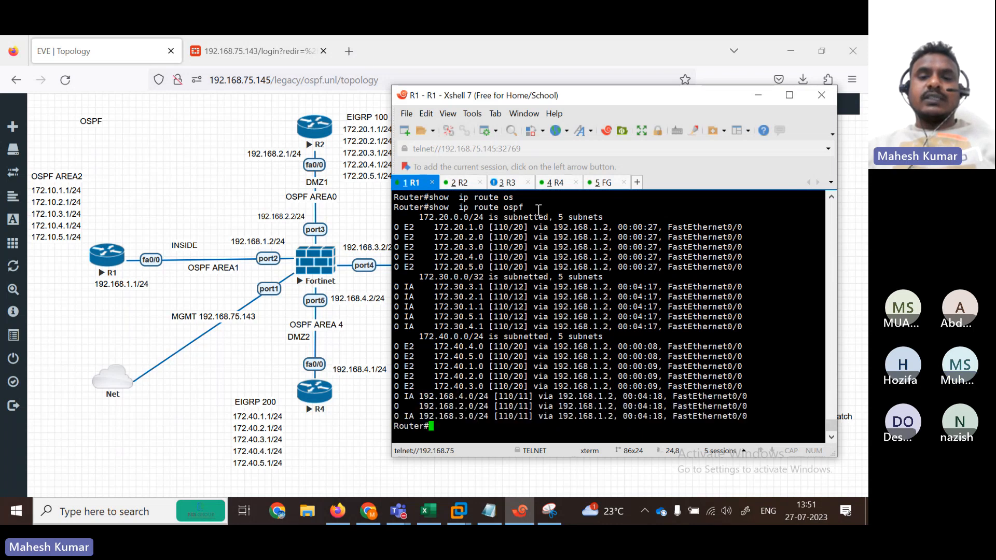
pyautogui.tripleClick(539, 210)
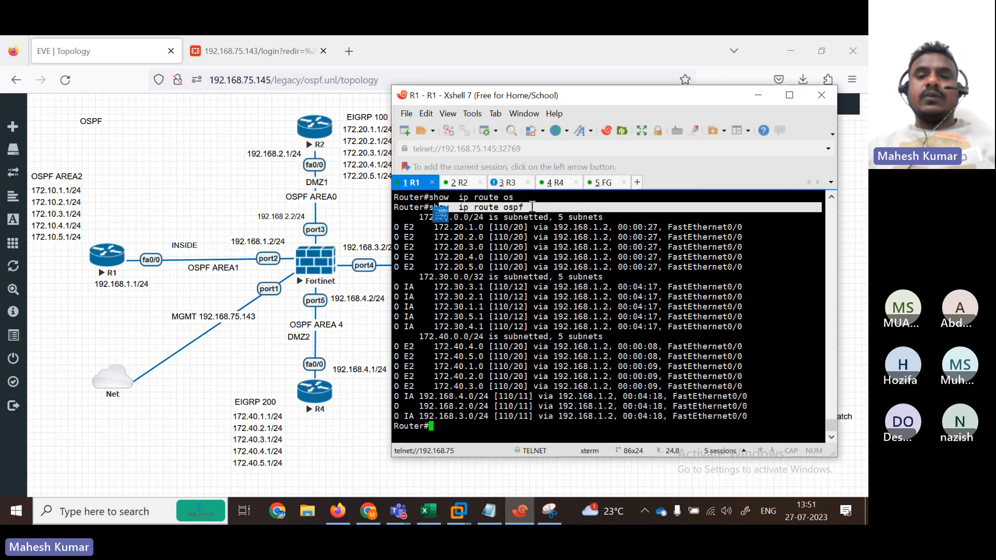
pyautogui.moveTo(529, 209); pyautogui.dragTo(437, 210)
pyautogui.press('Return')
pyautogui.press('Return')
pyautogui.press('Return')
pyautogui.press('Return')
pyautogui.press('Return')
pyautogui.press('Return')
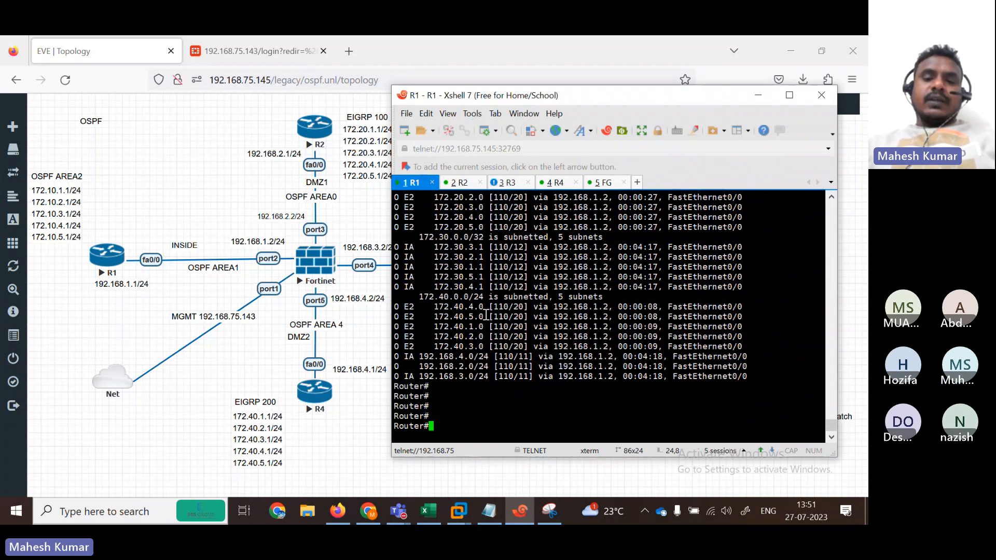
# Run "show ip route" on R1 and page through the full routing table down to the 192.168.x.0/24 entries
pyautogui.write('sh')
pyautogui.press('Tab')
pyautogui.write('ip rou')
pyautogui.press('Tab')
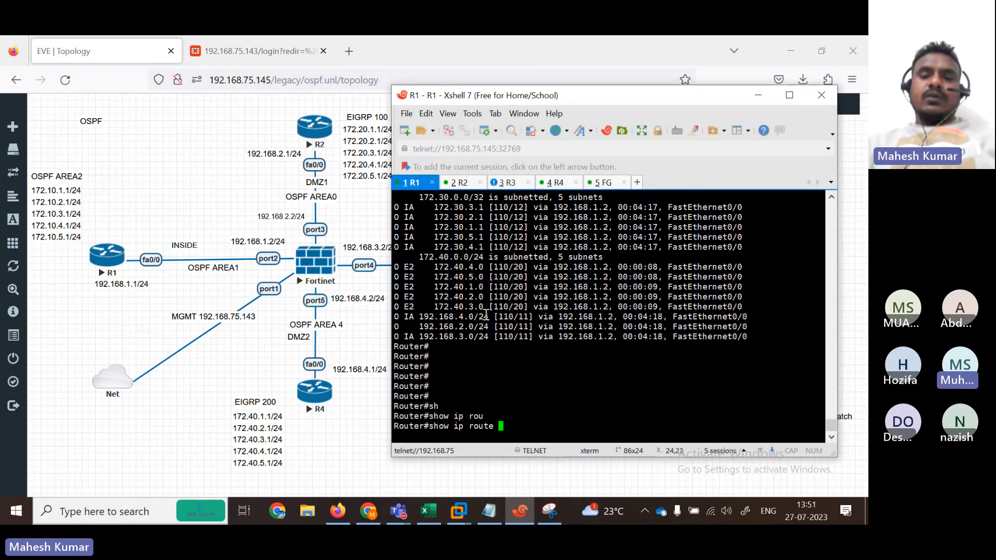
pyautogui.press('Return')
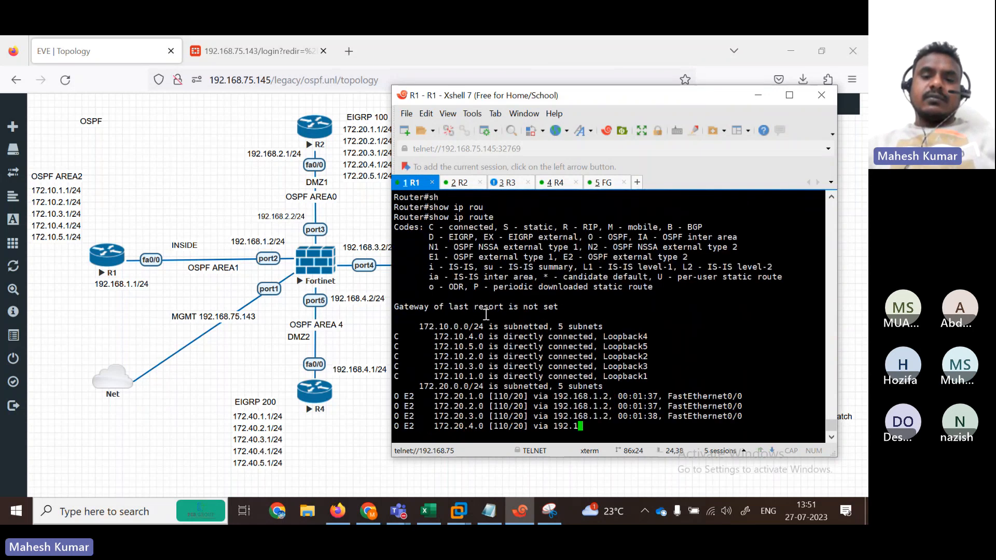
pyautogui.moveTo(419, 296); pyautogui.dragTo(534, 326)
pyautogui.press('space')
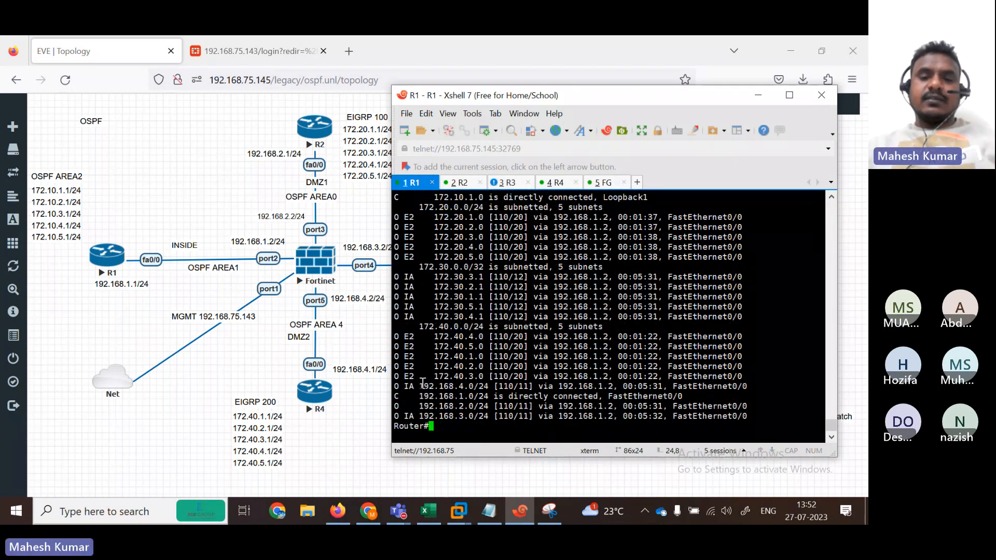
pyautogui.moveTo(414, 394); pyautogui.dragTo(661, 417)
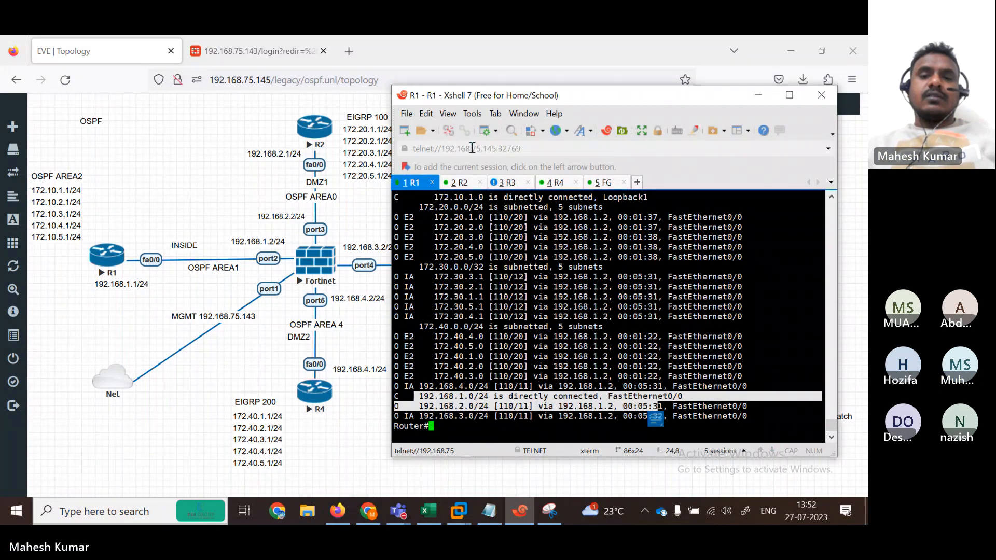
# Switch to the Fortinet session and ping R1's interface 192.168.1.1 with "execut ping", stopping it after a few replies
pyautogui.click(471, 183)
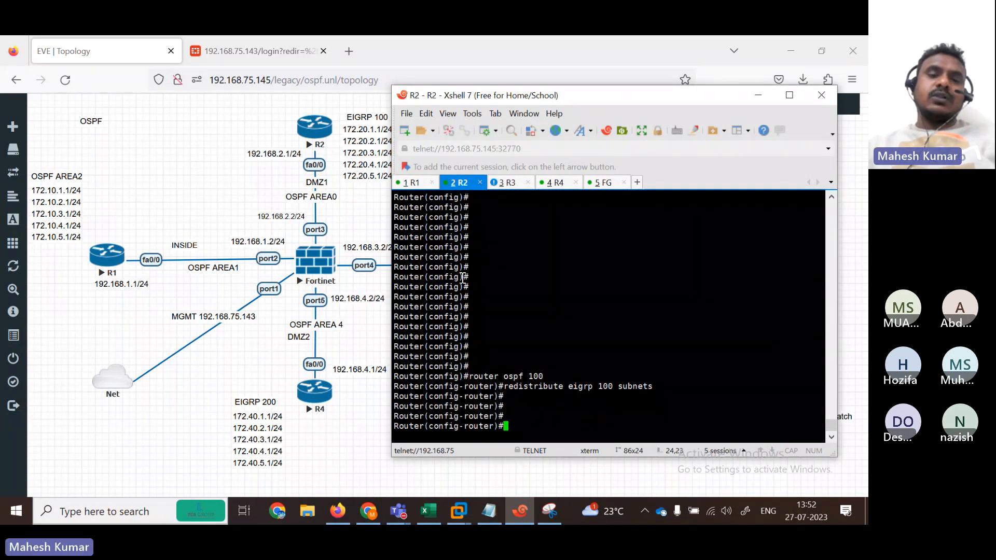
pyautogui.press('Return')
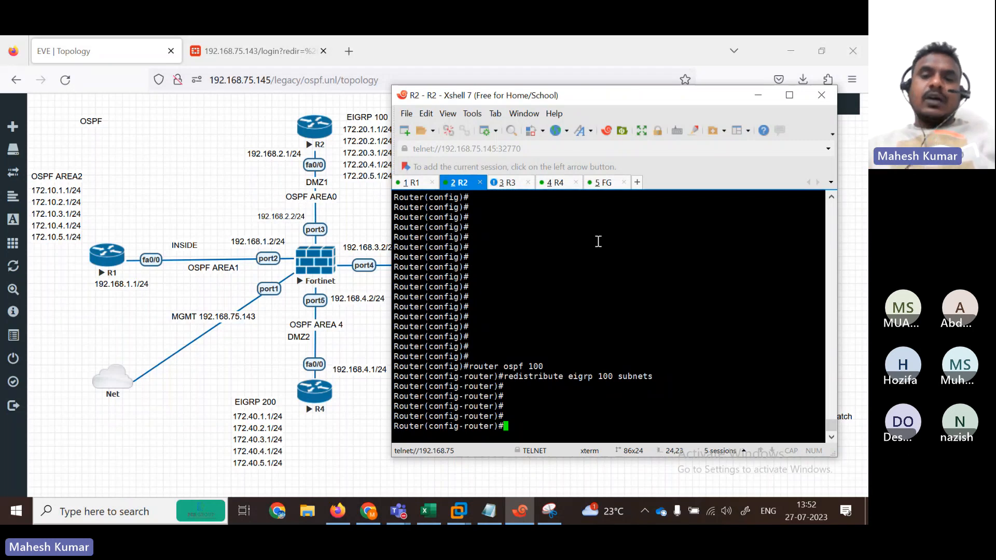
pyautogui.click(601, 183)
pyautogui.press('Return')
pyautogui.press('Return')
pyautogui.press('Return')
pyautogui.press('Return')
pyautogui.press('Return')
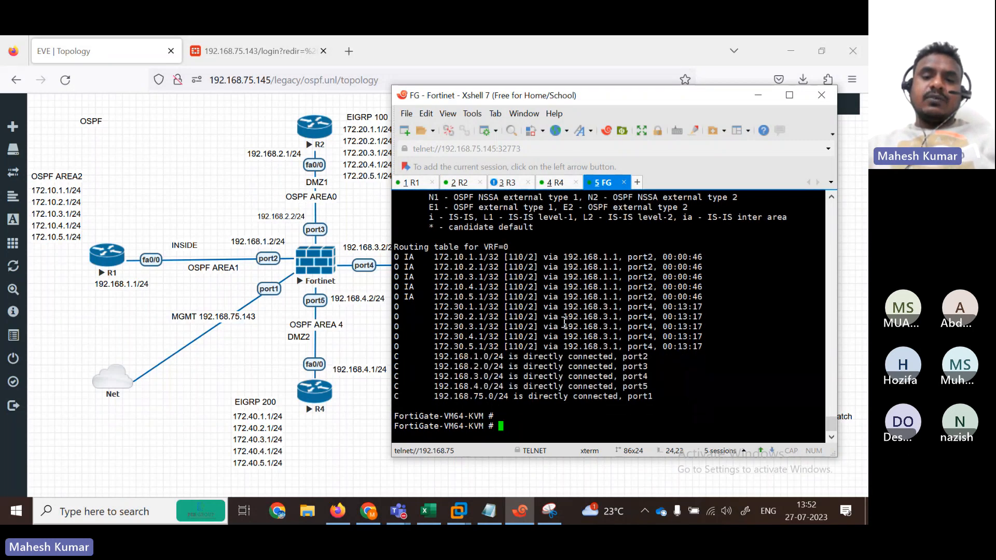
pyautogui.write('pi')
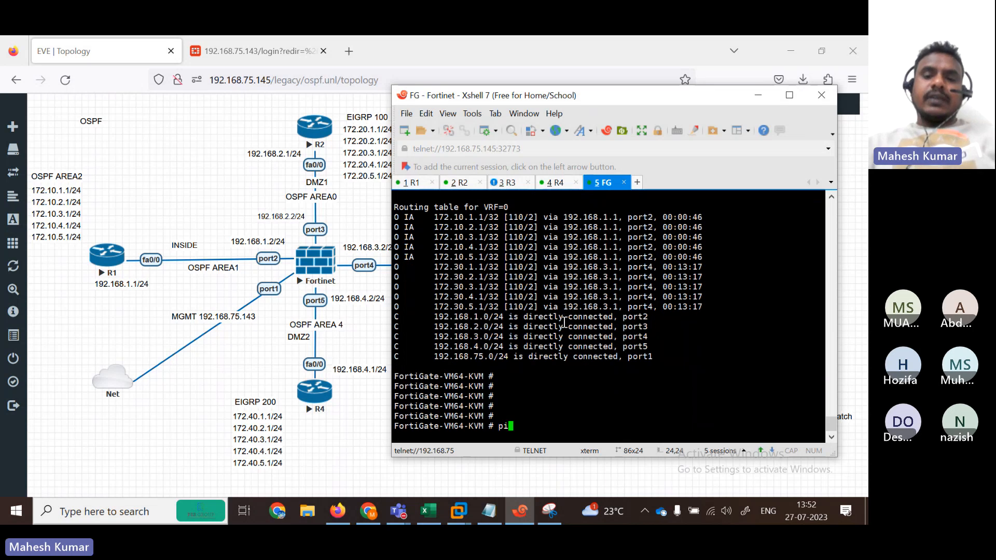
pyautogui.press('BackSpace')
pyautogui.press('BackSpace')
pyautogui.write('execute pi')
pyautogui.press('BackSpace')
pyautogui.press('BackSpace')
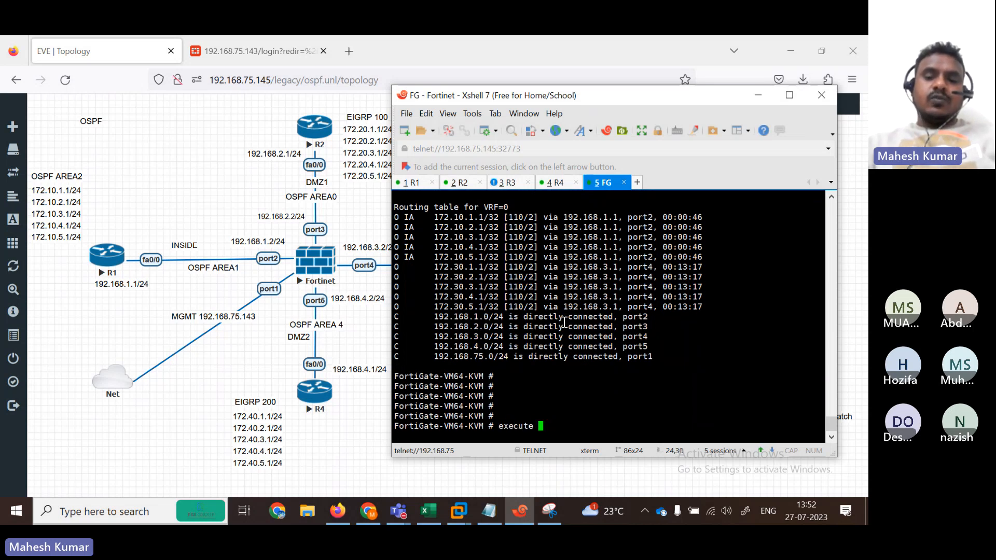
pyautogui.write('ping 1')
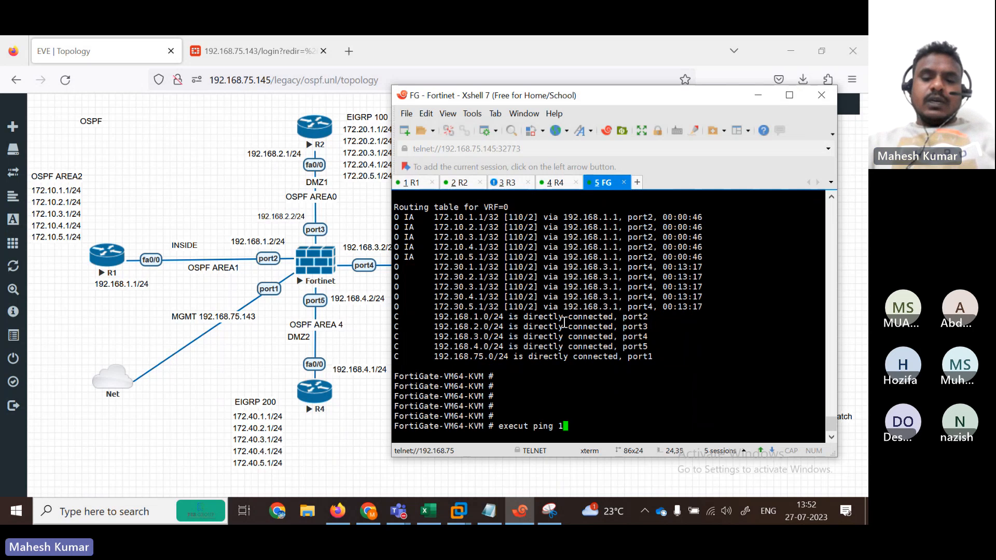
pyautogui.write('92.168.1.1')
pyautogui.press('Return')
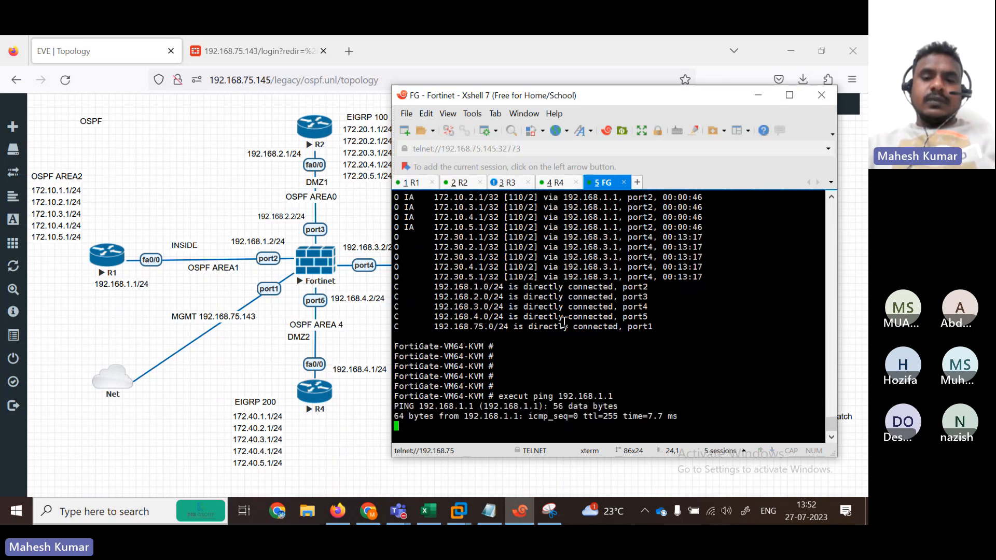
pyautogui.hotkey('ctrl', 'c')
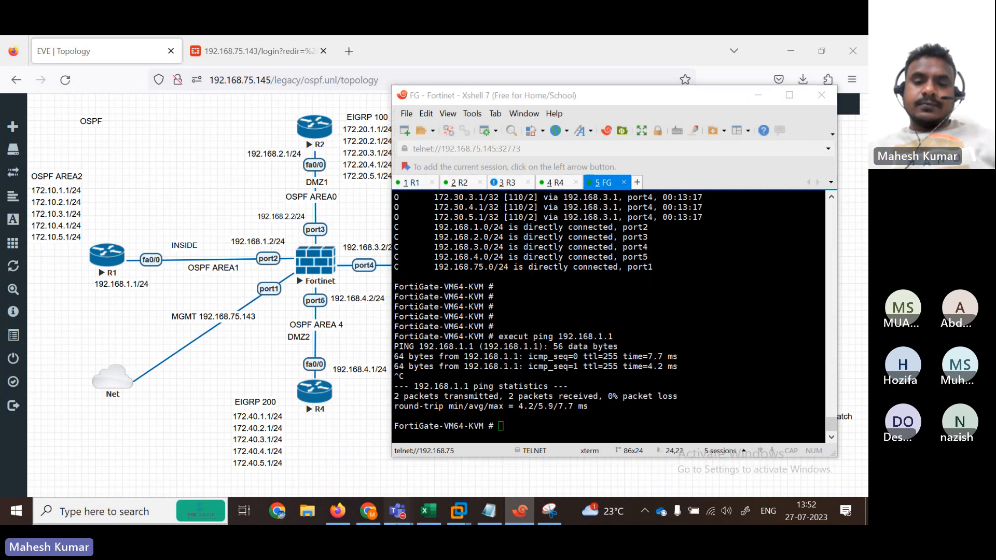
# Switch to the Teams meeting, mute and unmute the microphone, and return to the Fortinet session
pyautogui.moveTo(398, 511)
pyautogui.click(388, 434)
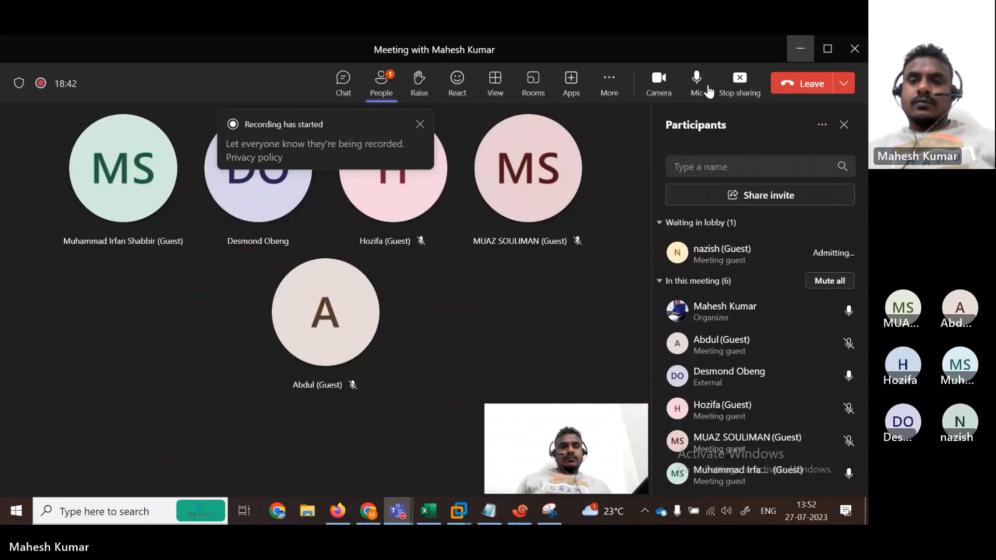
pyautogui.click(702, 85)
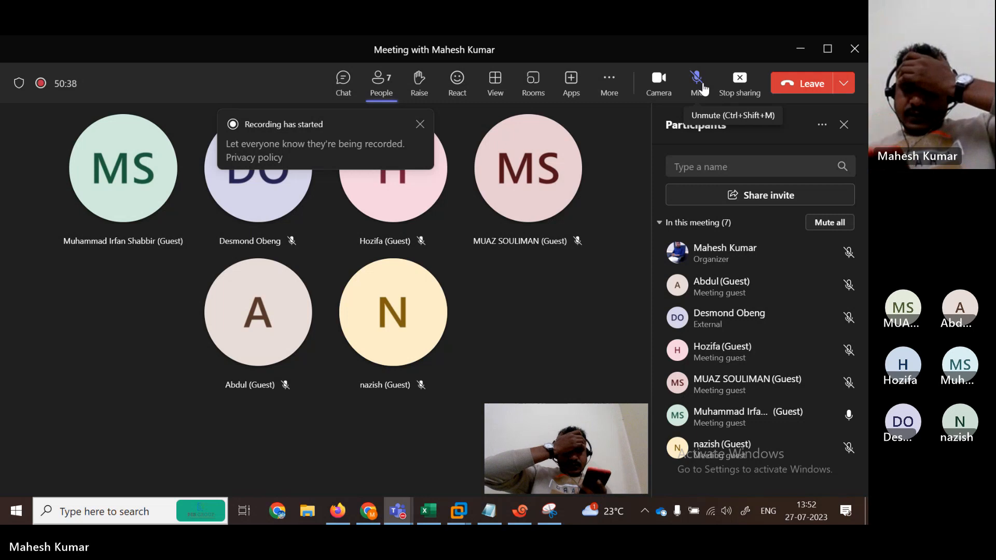
pyautogui.click(704, 90)
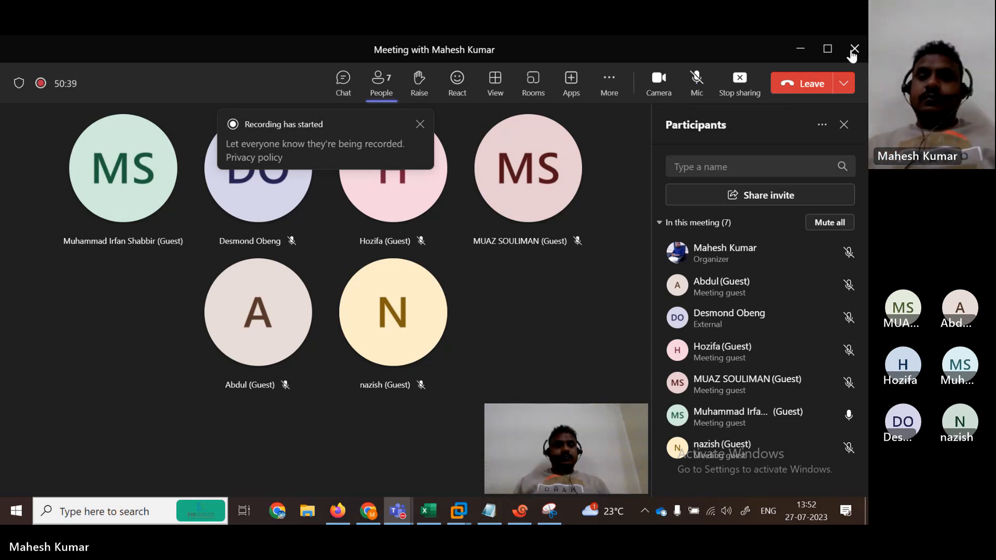
pyautogui.click(802, 49)
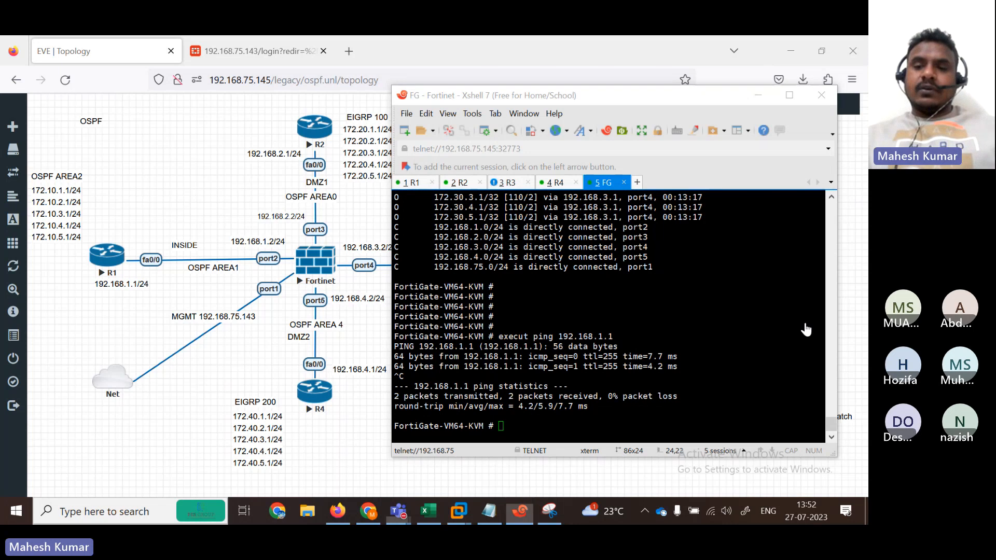
# Ping R1's loopback 172.10.1.1 from the Fortinet firewall with "execut ping"
pyautogui.press('Return')
pyautogui.press('Return')
pyautogui.press('Return')
pyautogui.press('Return')
pyautogui.press('Return')
pyautogui.press('Return')
pyautogui.press('Return')
pyautogui.press('Return')
pyautogui.press('Return')
pyautogui.press('Return')
pyautogui.press('Return')
pyautogui.press('Return')
pyautogui.press('Return')
pyautogui.press('Return')
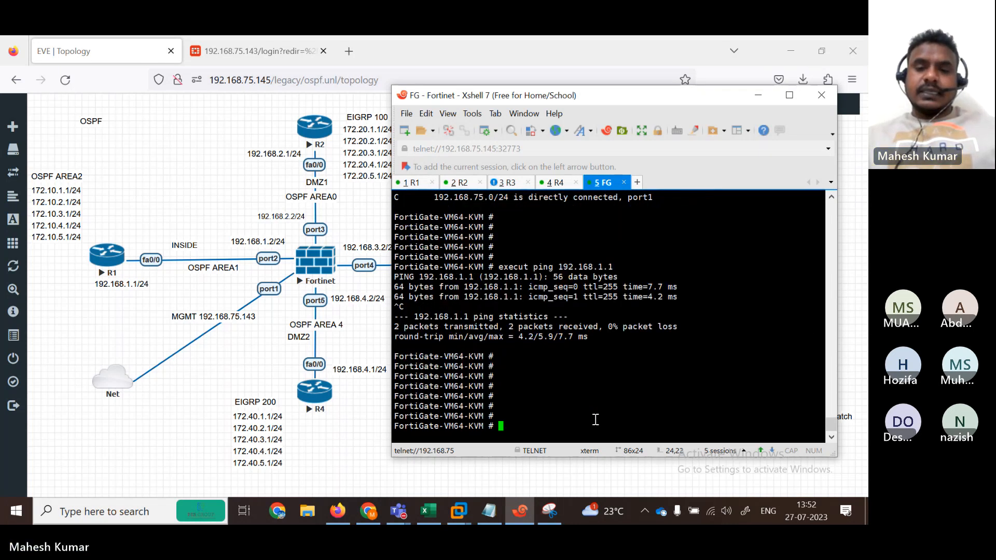
pyautogui.press('Up')
pyautogui.press('BackSpace')
pyautogui.press('BackSpace')
pyautogui.press('BackSpace')
pyautogui.press('BackSpace')
pyautogui.press('BackSpace')
pyautogui.press('BackSpace')
pyautogui.press('BackSpace')
pyautogui.press('BackSpace')
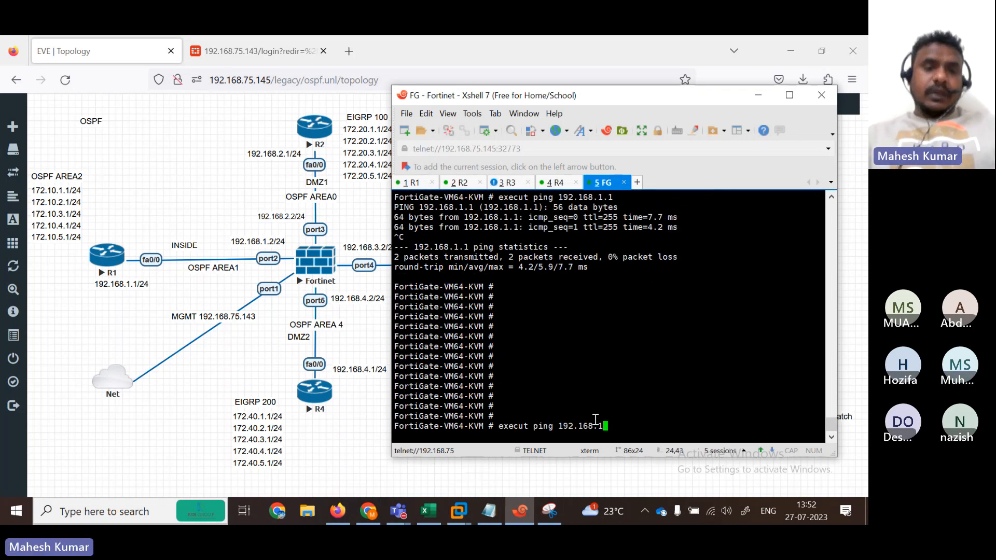
pyautogui.press('BackSpace')
pyautogui.press('BackSpace')
pyautogui.press('BackSpace')
pyautogui.write('172.10.')
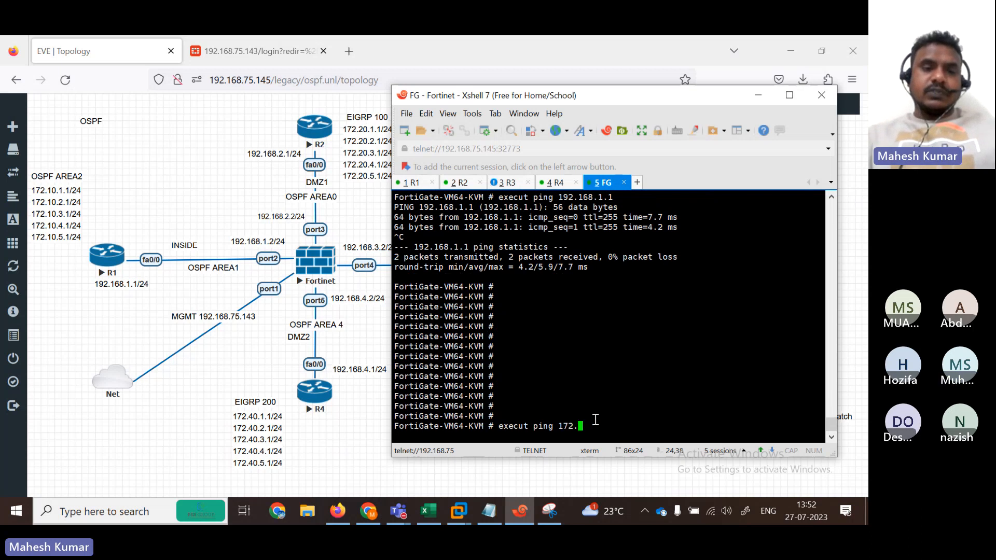
pyautogui.press('BackSpace')
pyautogui.press('BackSpace')
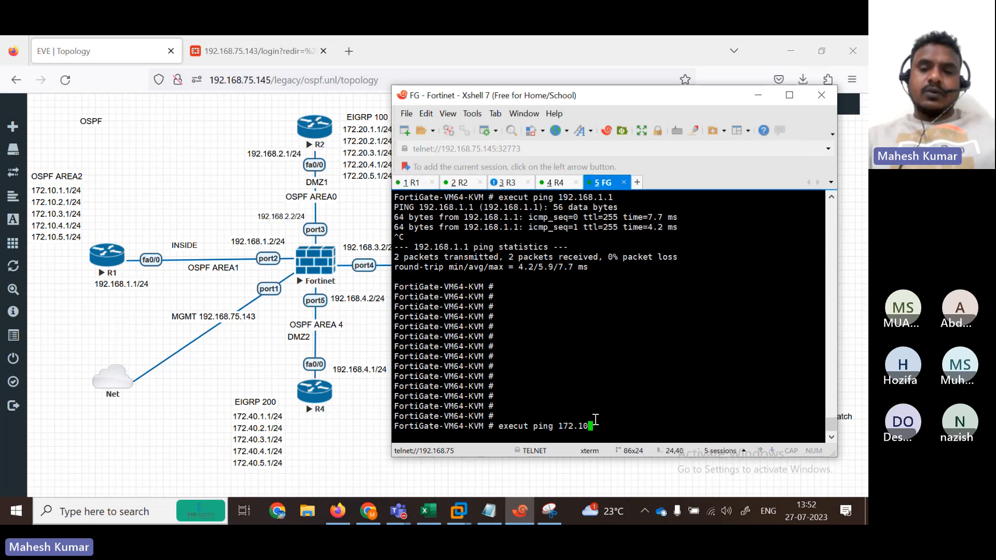
pyautogui.write('.1.1')
pyautogui.press('Return')
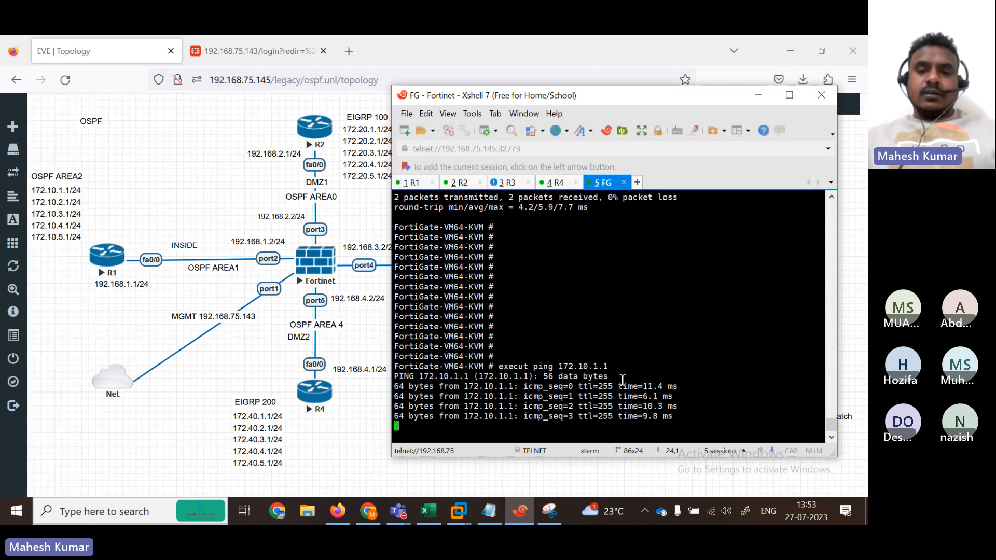
# Ping R2's loopback 172.20.1.1 from the Fortinet firewall and stop it after a few replies
pyautogui.press('Up')
pyautogui.press('BackSpace')
pyautogui.press('BackSpace')
pyautogui.press('BackSpace')
pyautogui.press('BackSpace')
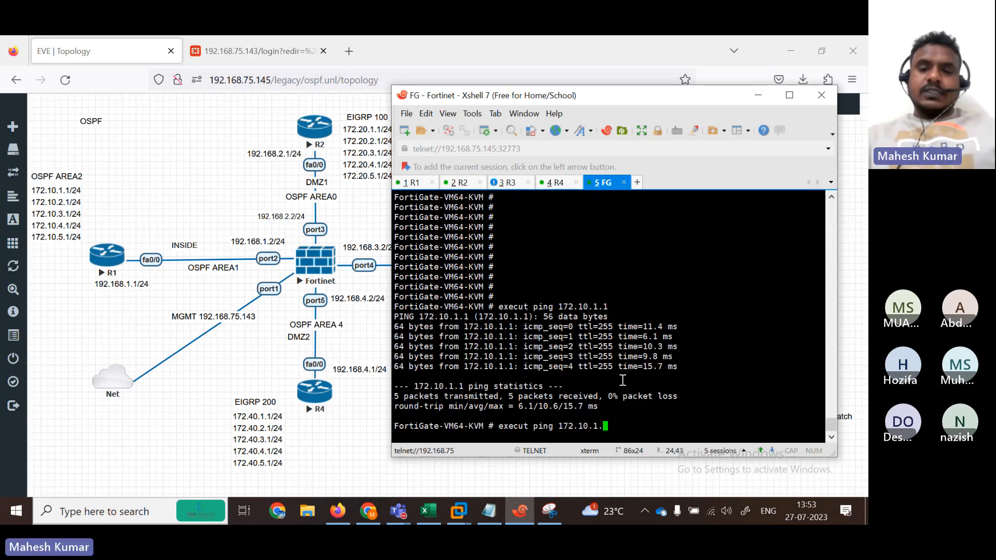
pyautogui.press('BackSpace')
pyautogui.press('BackSpace')
pyautogui.write('20.2')
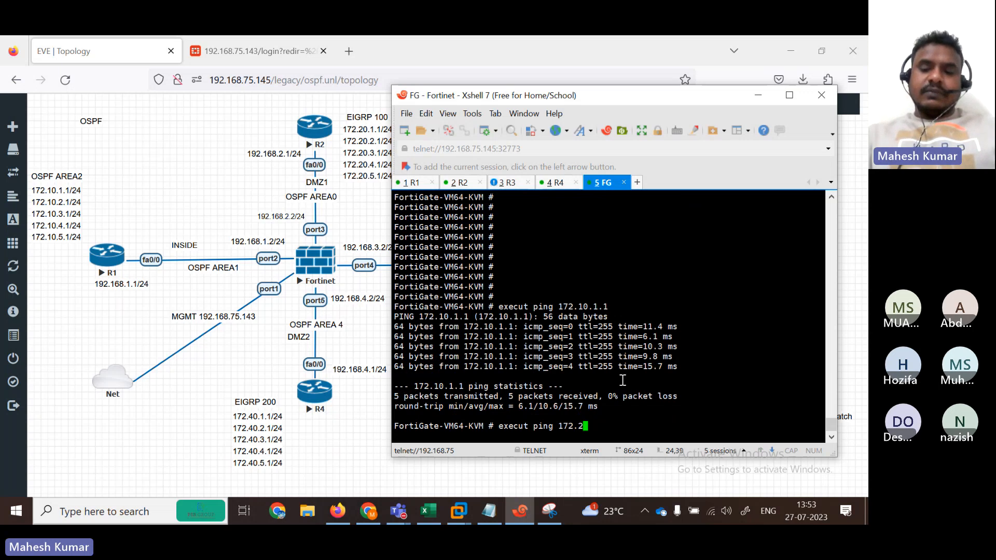
pyautogui.press('BackSpace')
pyautogui.write('1.1')
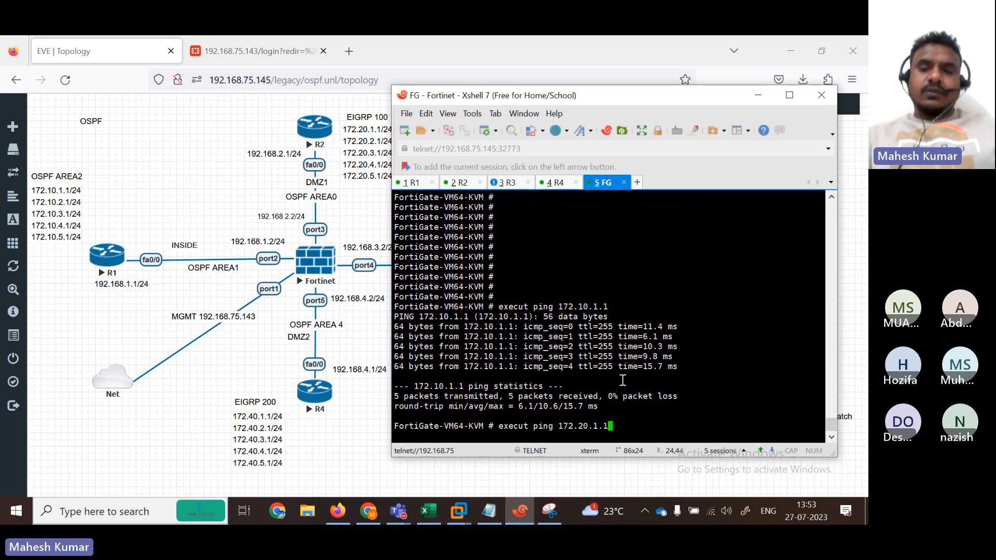
pyautogui.press('Return')
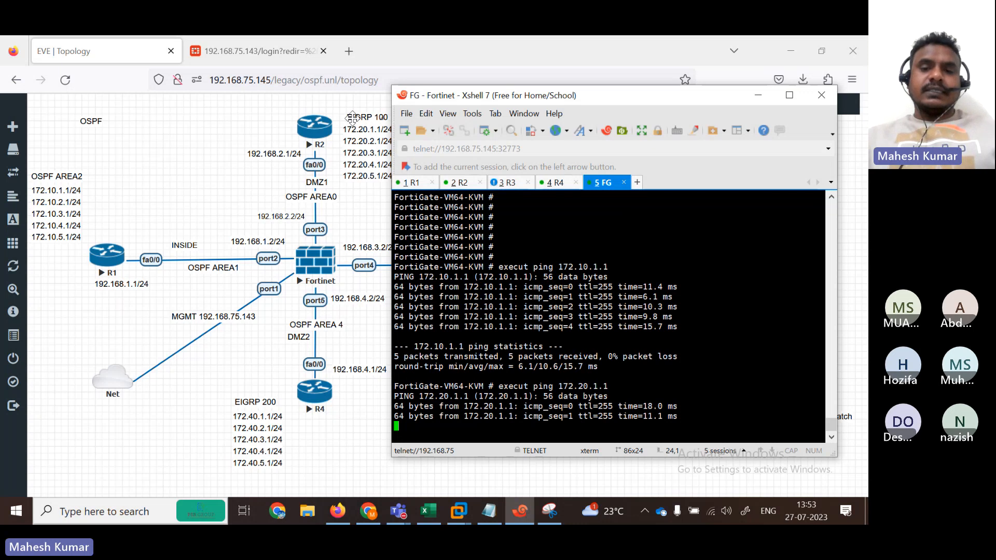
pyautogui.hotkey('ctrl', 'c')
# Try to ping 172.30.1 from the Fortinet firewall and interrupt the command
pyautogui.press('Up')
pyautogui.press('BackSpace')
pyautogui.press('BackSpace')
pyautogui.press('BackSpace')
pyautogui.press('BackSpace')
pyautogui.press('BackSpace')
pyautogui.press('BackSpace')
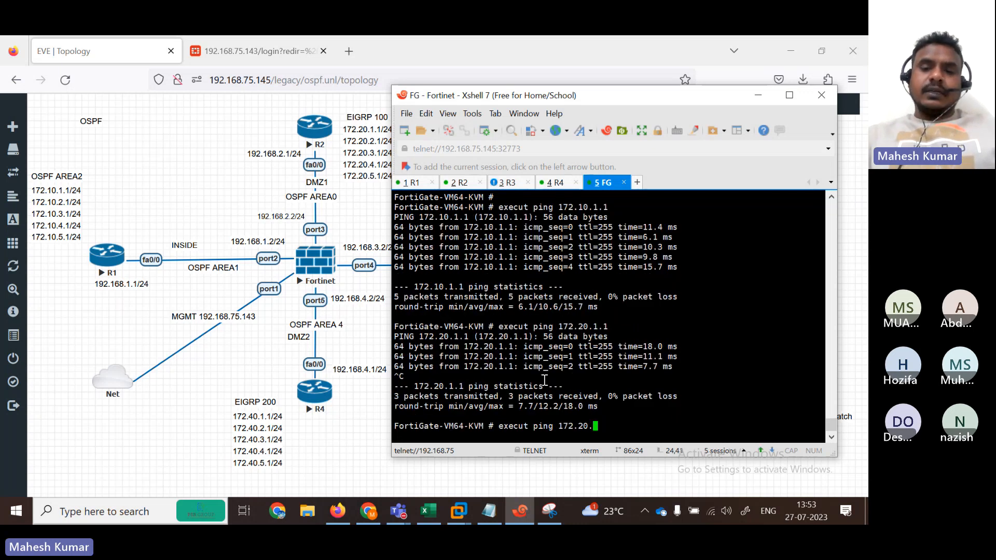
pyautogui.write('30.1')
pyautogui.press('Return')
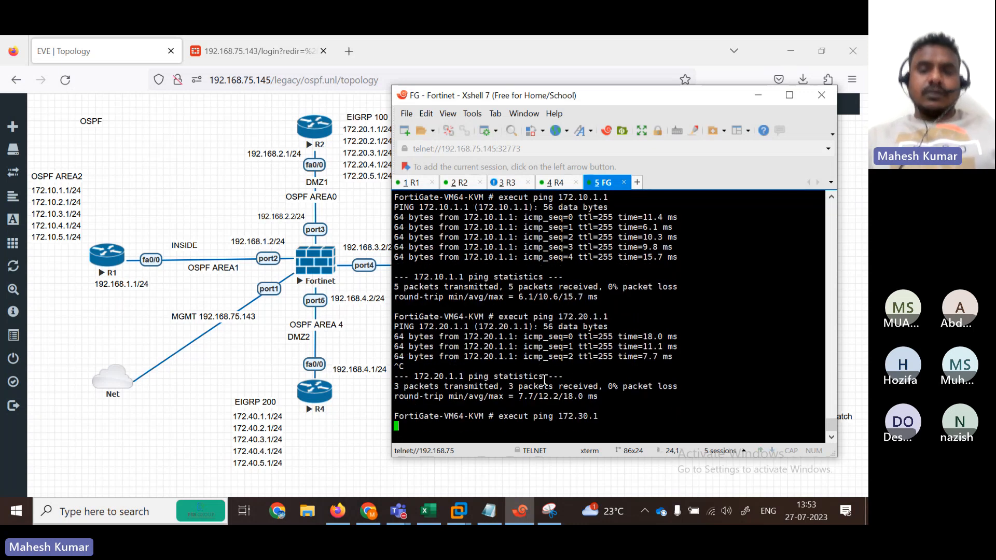
pyautogui.hotkey('ctrl', 'c')
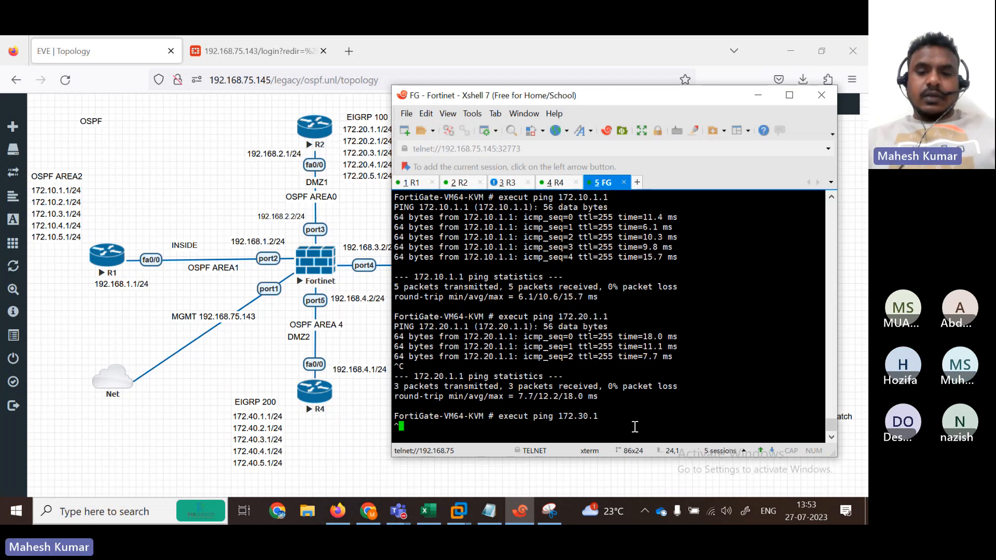
# Ping R3's loopback 172.30.1.1 from the Fortinet firewall and stop it after a few replies
pyautogui.press('Up')
pyautogui.press('BackSpace')
pyautogui.press('BackSpace')
pyautogui.press('BackSpace')
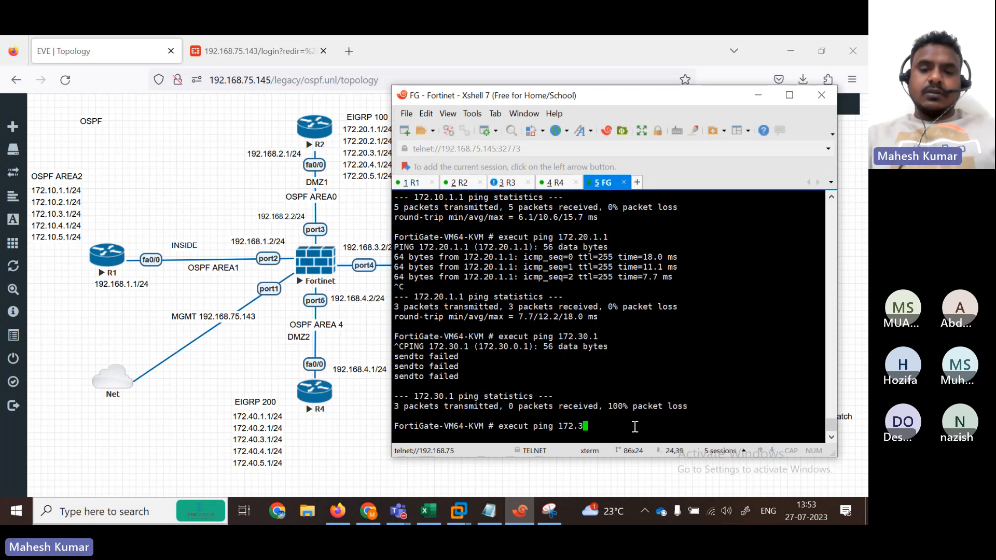
pyautogui.write('0.1.1')
pyautogui.press('Return')
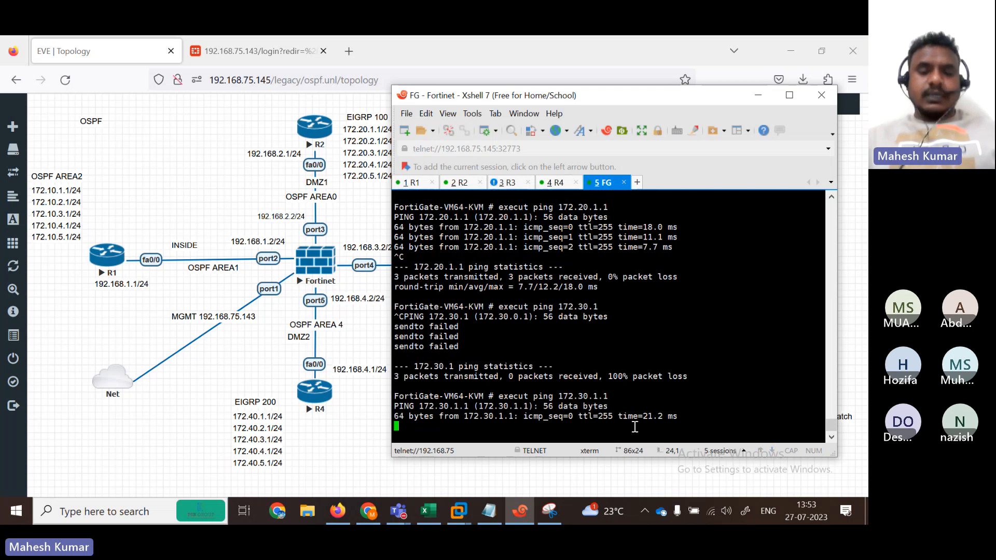
pyautogui.hotkey('ctrl', 'c')
# Ping R4's loopback 172.40.1.1 from the Fortinet firewall
pyautogui.press('Up')
pyautogui.press('BackSpace')
pyautogui.press('BackSpace')
pyautogui.press('BackSpace')
pyautogui.press('BackSpace')
pyautogui.press('BackSpace')
pyautogui.press('BackSpace')
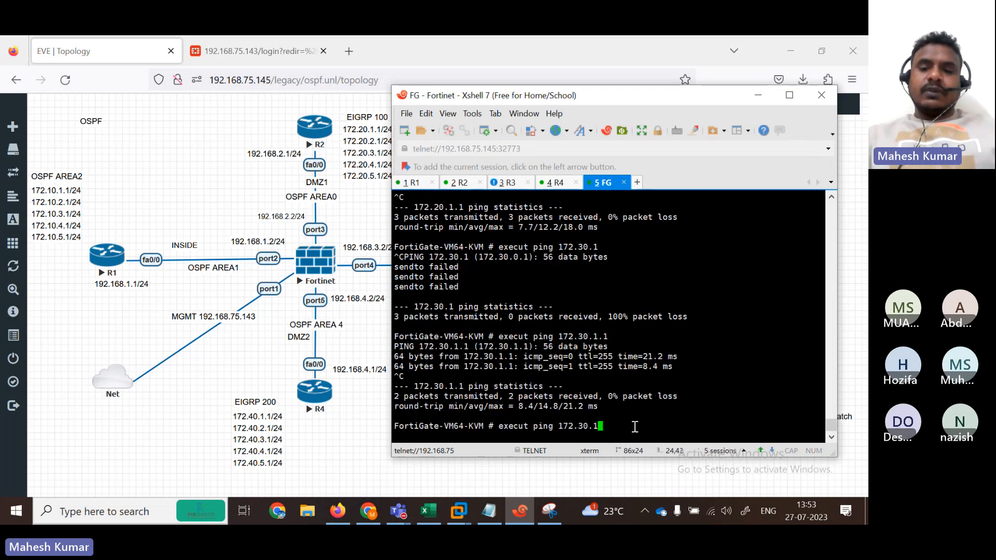
pyautogui.write('40.1.1')
pyautogui.press('Return')
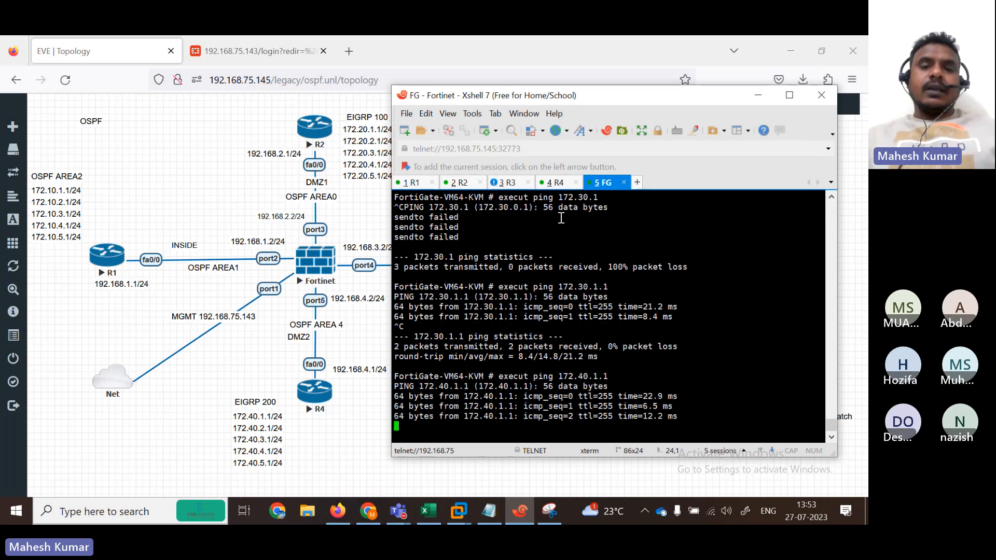
# View the full EVE topology, return to the Xshell window and switch to the R4 session
pyautogui.click(266, 346)
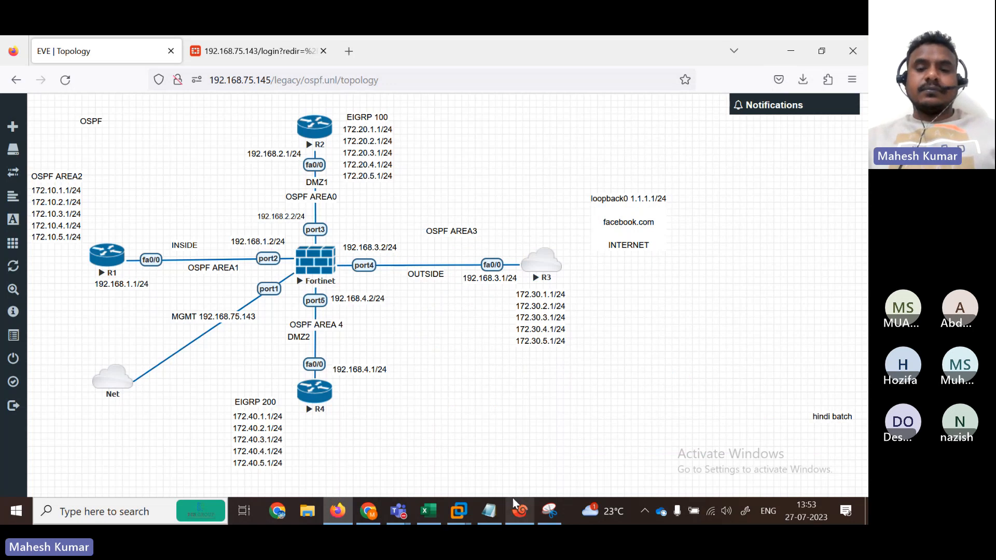
pyautogui.click(522, 513)
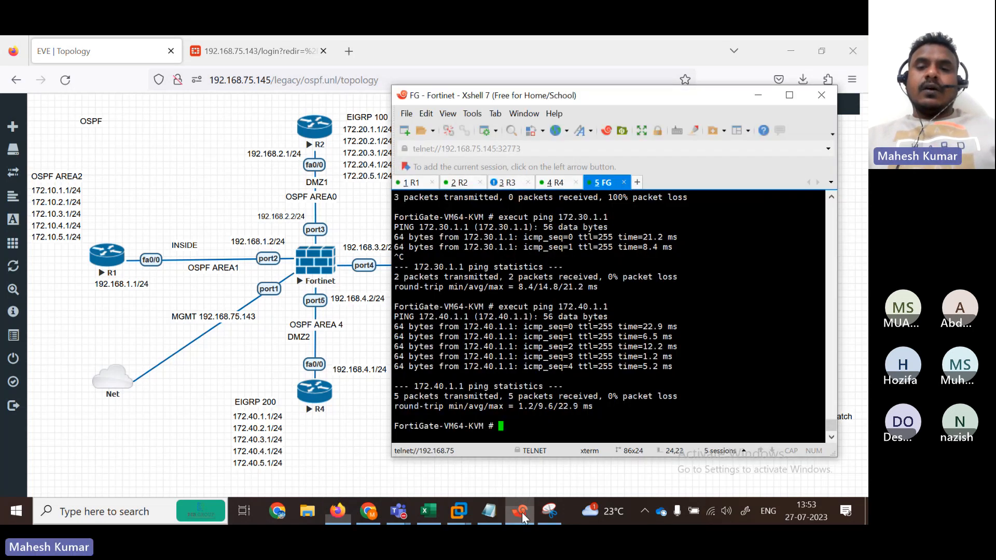
pyautogui.click(556, 183)
pyautogui.click(536, 399)
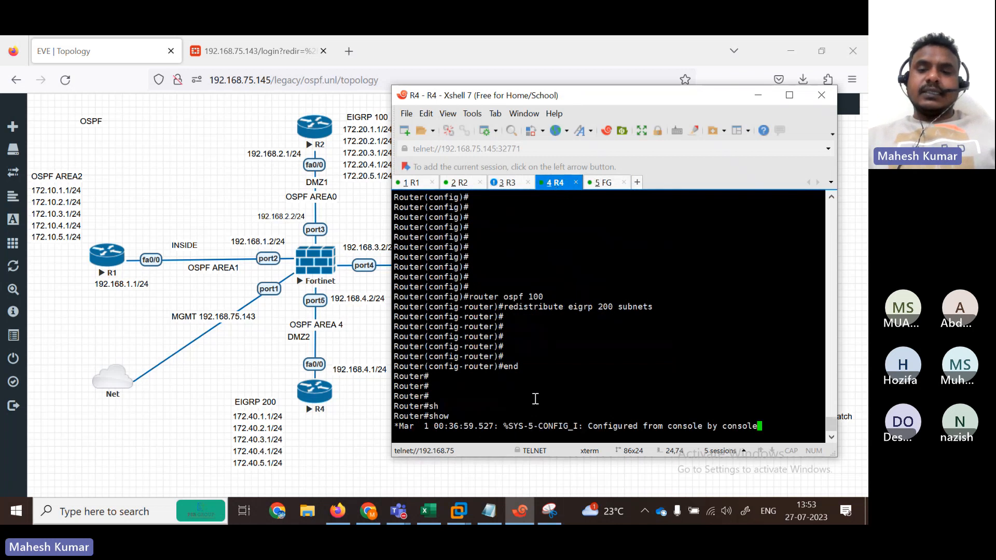
# Ping R1's interface address 192.168.1.1 from the R4 router console
pyautogui.press('Return')
pyautogui.press('Return')
pyautogui.press('Return')
pyautogui.press('Return')
pyautogui.press('Return')
pyautogui.press('Return')
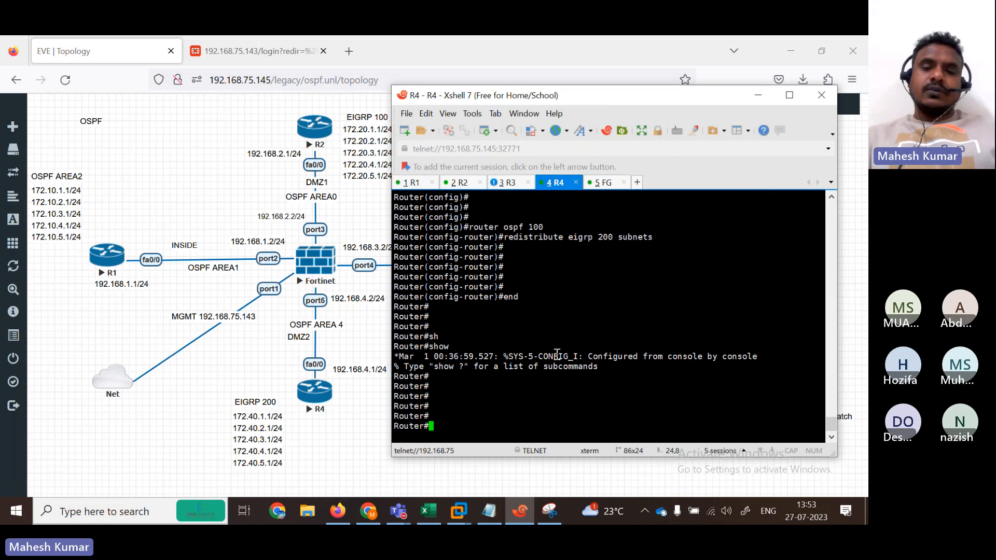
pyautogui.write('pi')
pyautogui.press('Tab')
pyautogui.write('192.1')
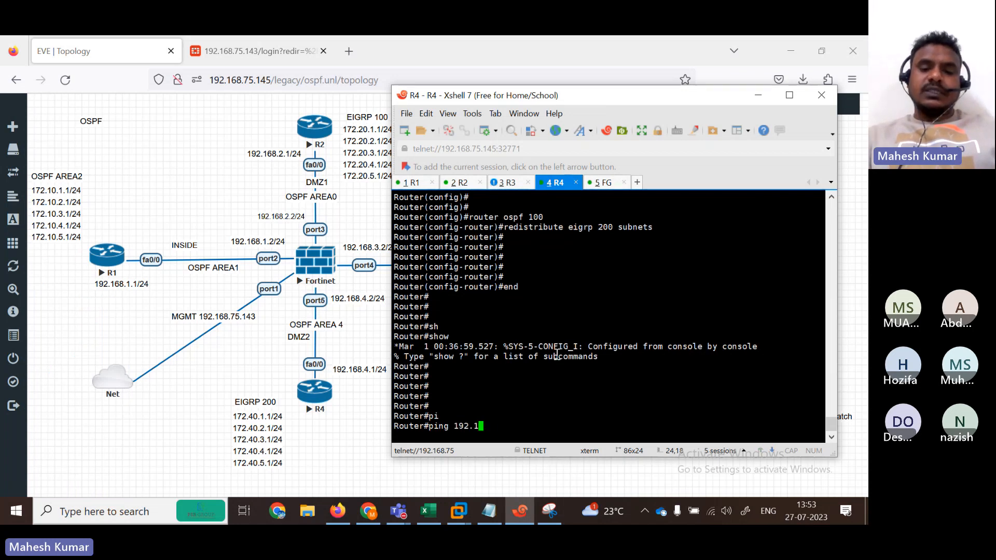
pyautogui.write('68.1.1')
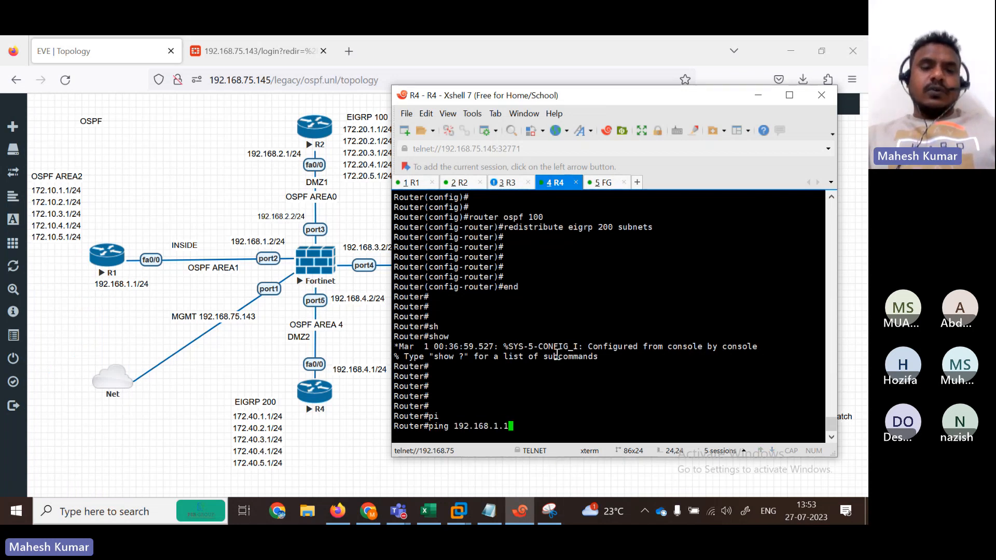
pyautogui.press('Return')
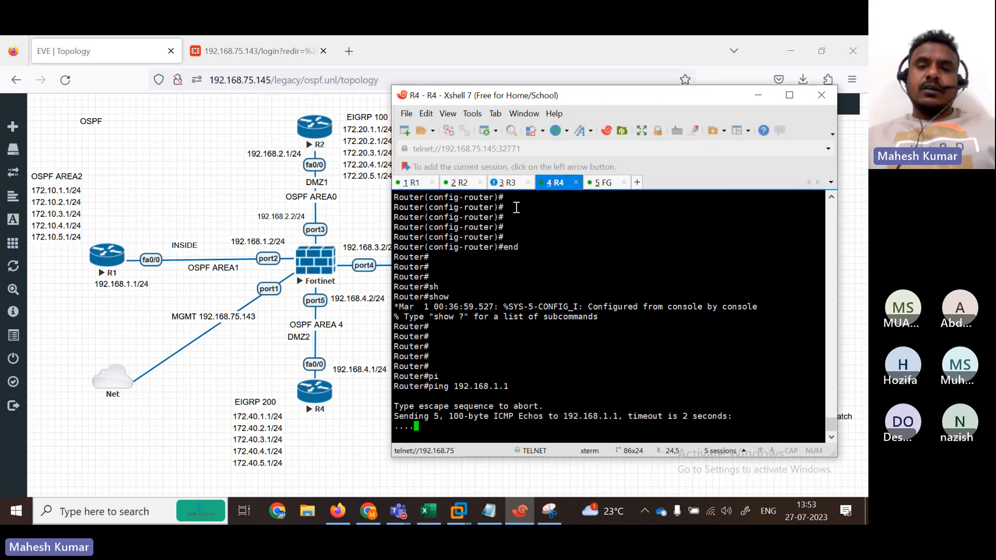
pyautogui.click(605, 184)
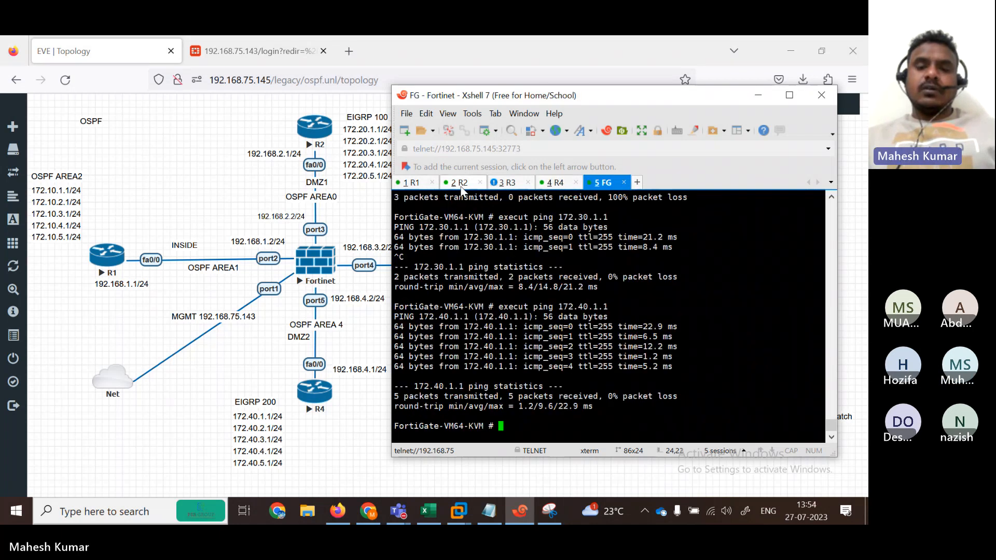
pyautogui.press('Return')
pyautogui.press('Return')
pyautogui.press('Return')
pyautogui.press('Return')
pyautogui.press('Return')
pyautogui.press('Return')
pyautogui.press('Return')
pyautogui.press('Return')
pyautogui.press('Return')
pyautogui.press('Return')
pyautogui.press('Return')
pyautogui.press('Return')
pyautogui.press('Return')
pyautogui.press('Return')
pyautogui.press('Return')
pyautogui.press('Return')
pyautogui.press('Return')
pyautogui.press('Return')
pyautogui.press('Return')
pyautogui.press('Return')
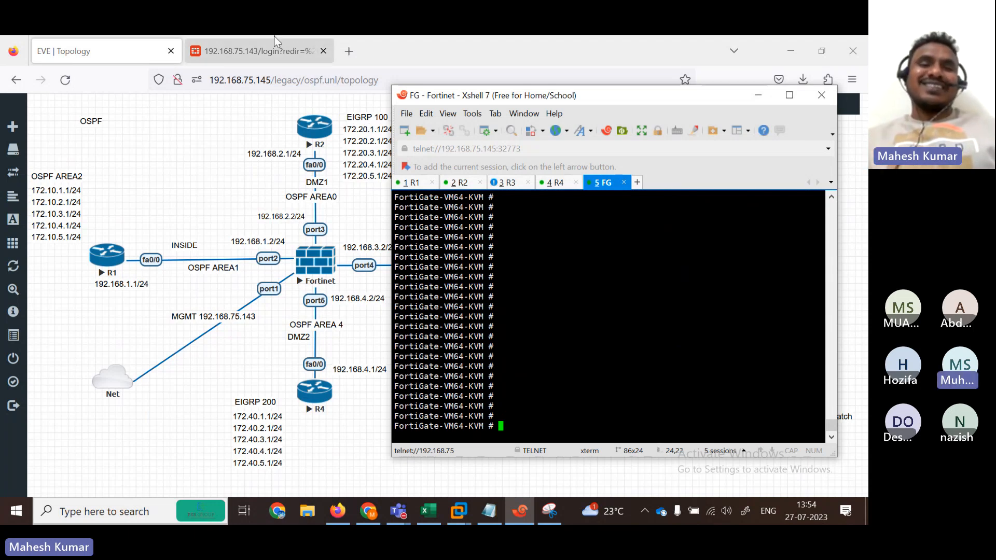
# Bring the EVE topology in the browser forward and briefly check the Teams meeting window
pyautogui.click(247, 155)
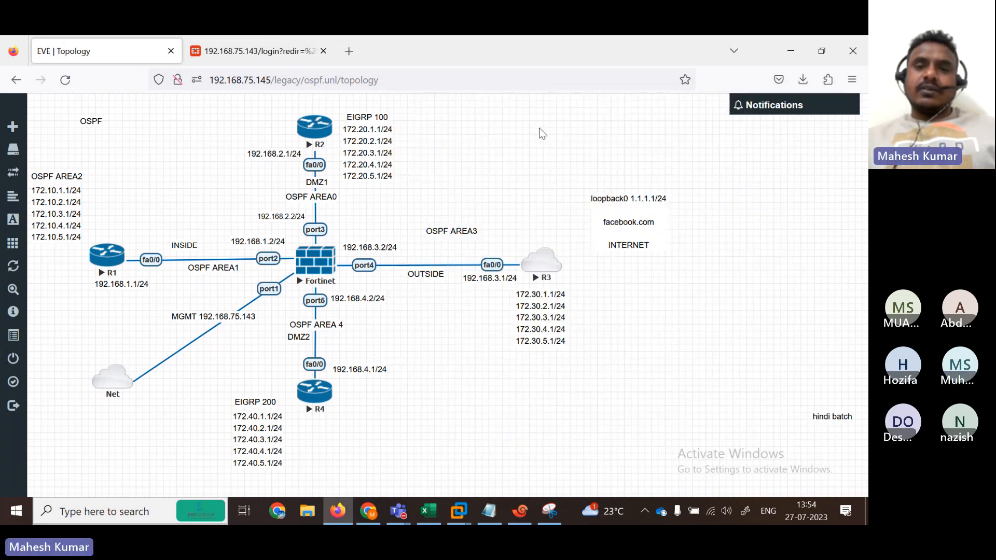
pyautogui.moveTo(402, 517)
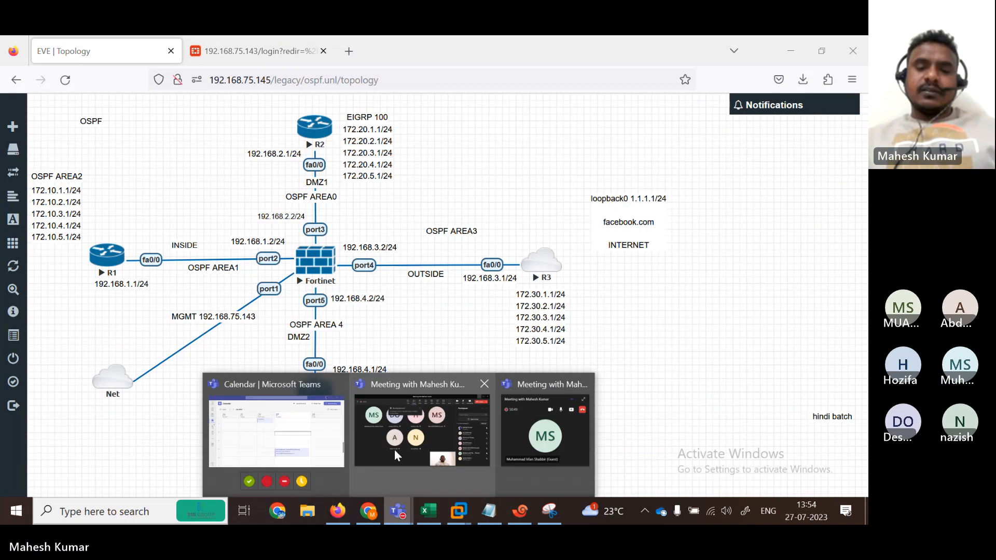
pyautogui.click(395, 449)
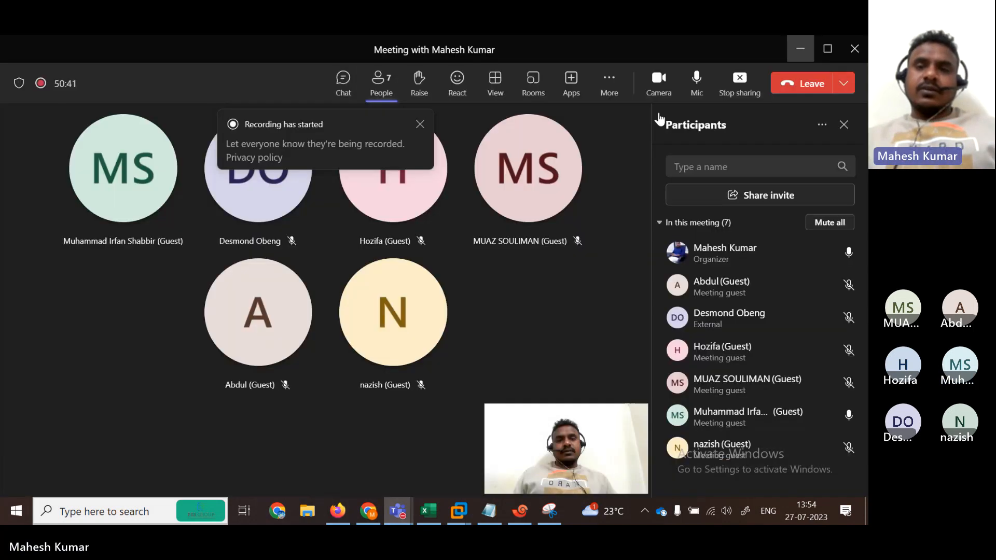
pyautogui.click(799, 52)
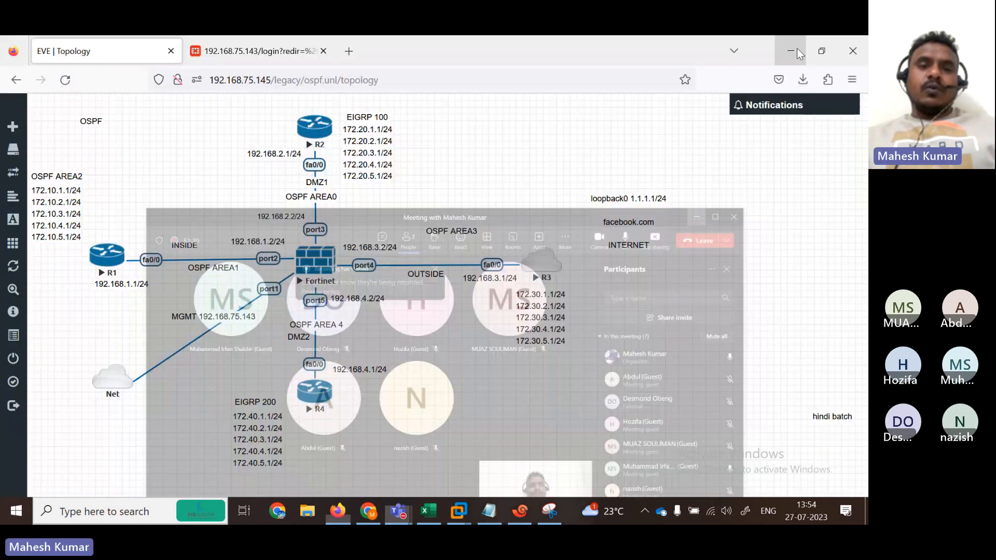
# Log in to the FortiGate web interface at 192.168.75.143 with the administrator username and account password
pyautogui.click(265, 52)
pyautogui.write('adm')
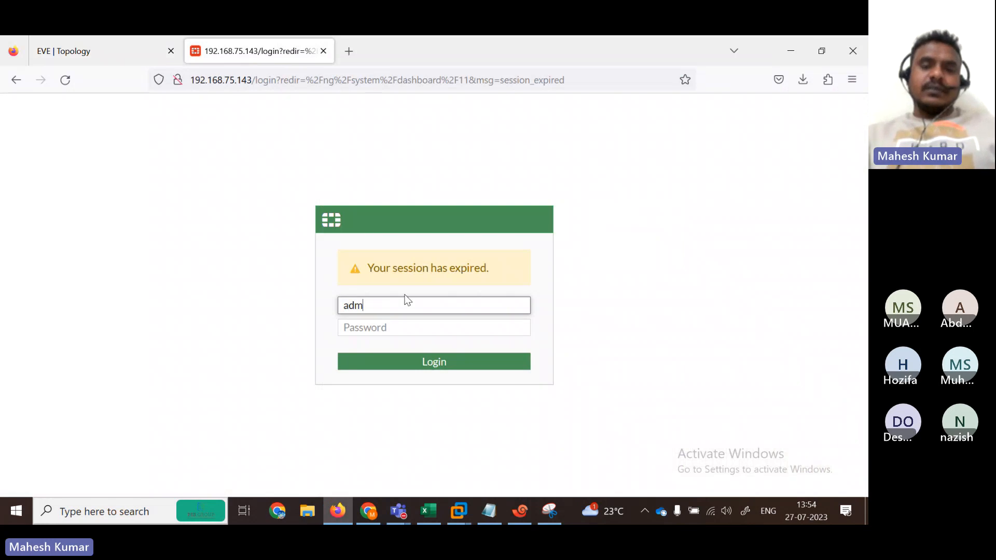
pyautogui.write('in')
pyautogui.press('Tab')
pyautogui.write('admin')
pyautogui.press('Return')
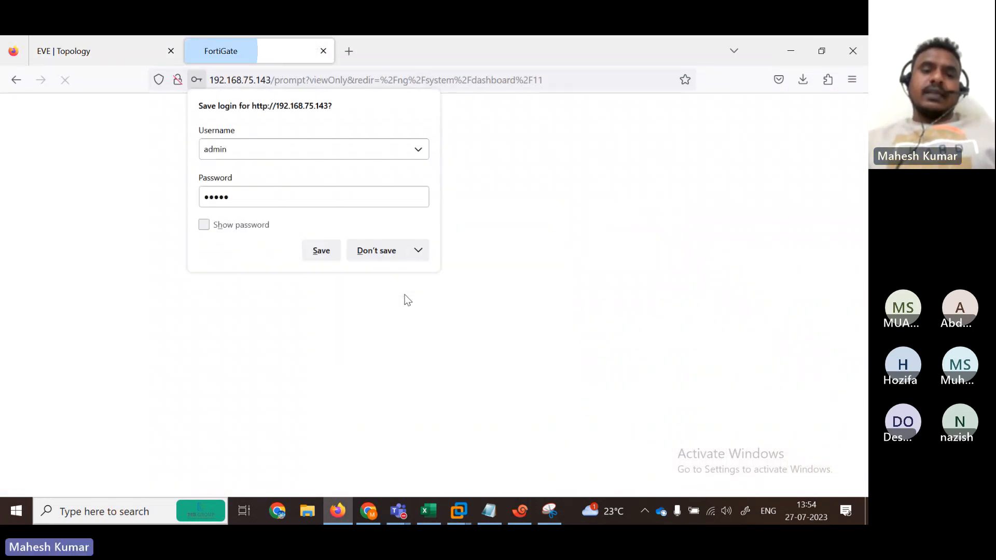
# Decline saving the login and dismiss the FortiGate setup and FortiOS 7.0.0 overview prompts
pyautogui.click(375, 257)
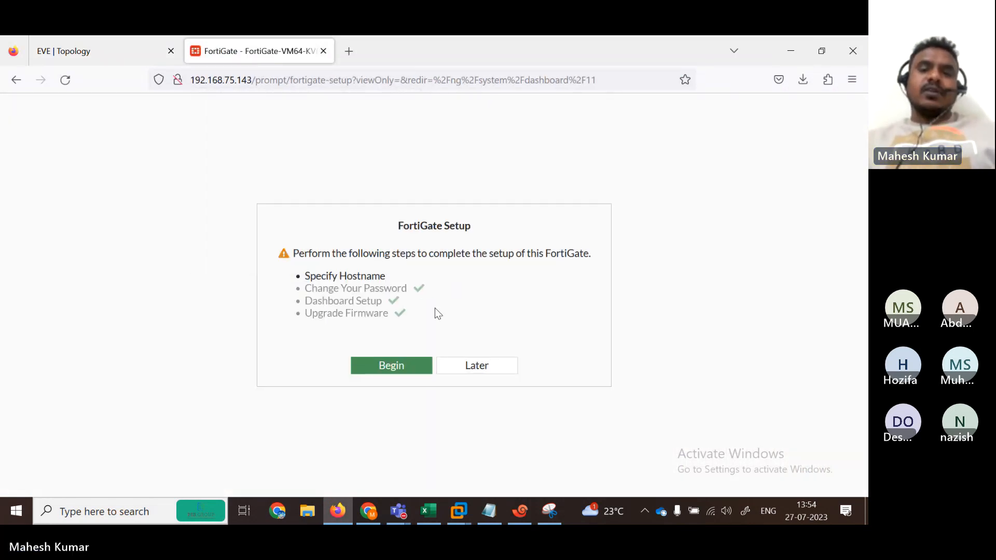
pyautogui.click(473, 366)
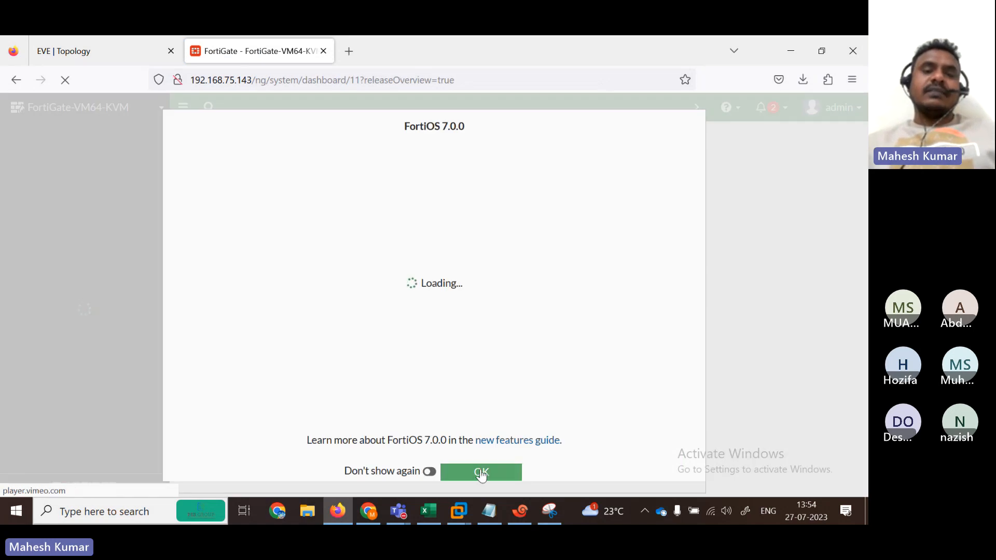
pyautogui.click(481, 473)
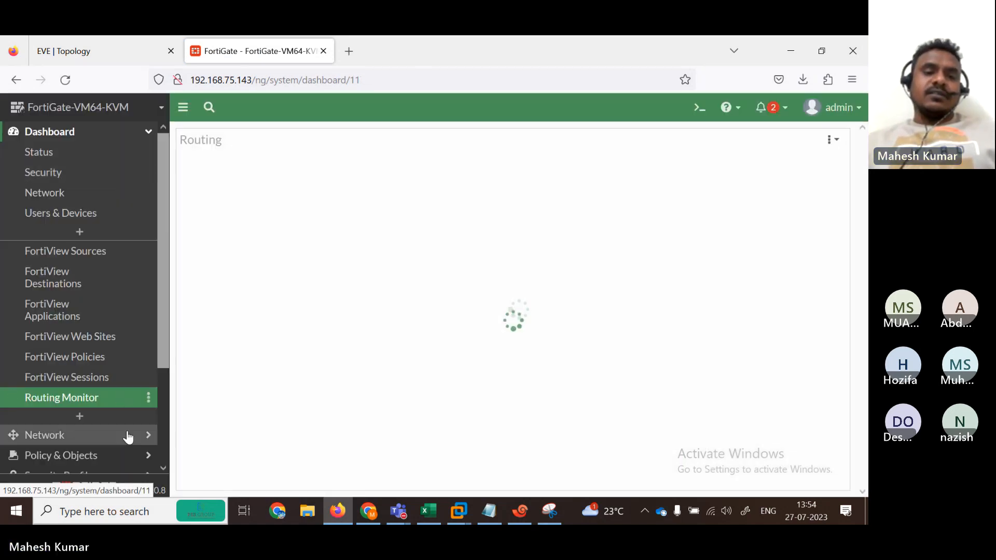
pyautogui.moveTo(160, 356); pyautogui.dragTo(161, 475)
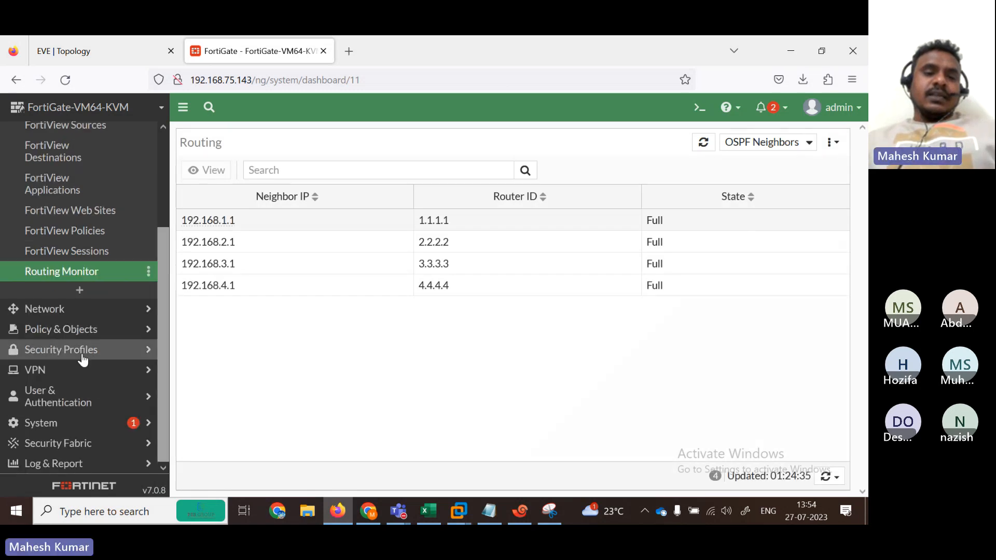
pyautogui.click(66, 329)
pyautogui.click(61, 156)
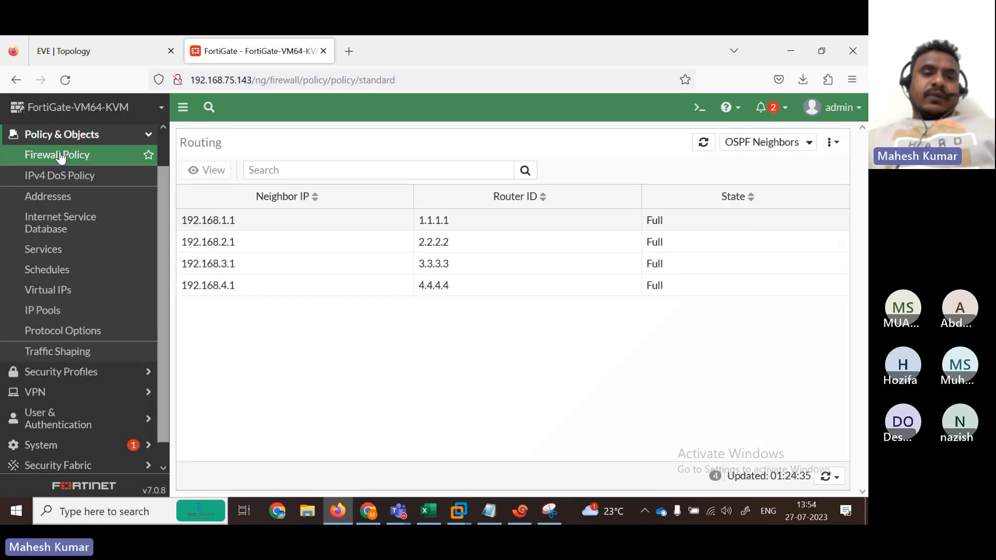
# Enable Multiple Interface Policies in the FortiGate's system feature visibility settings and apply the change
pyautogui.moveTo(161, 229); pyautogui.dragTo(170, 417)
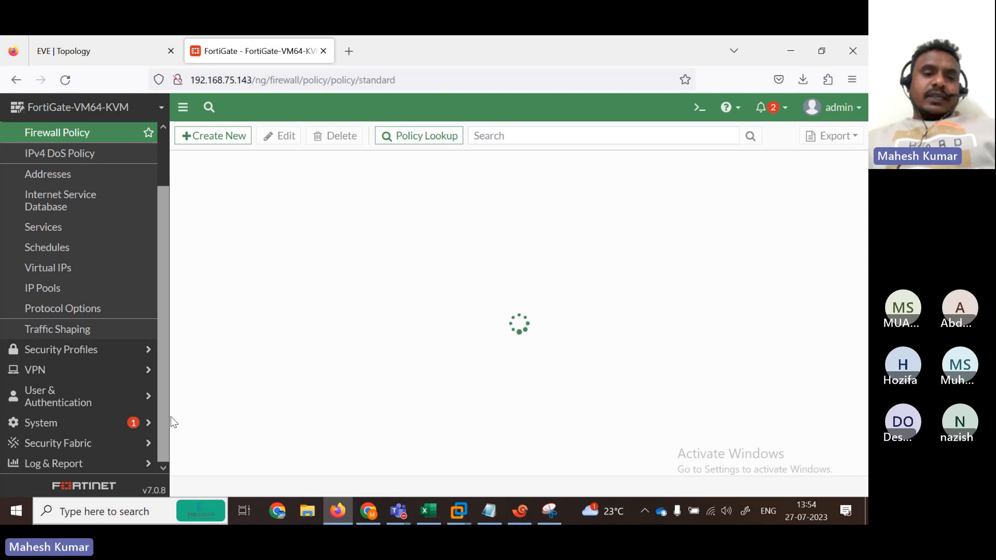
pyautogui.click(56, 424)
pyautogui.click(46, 422)
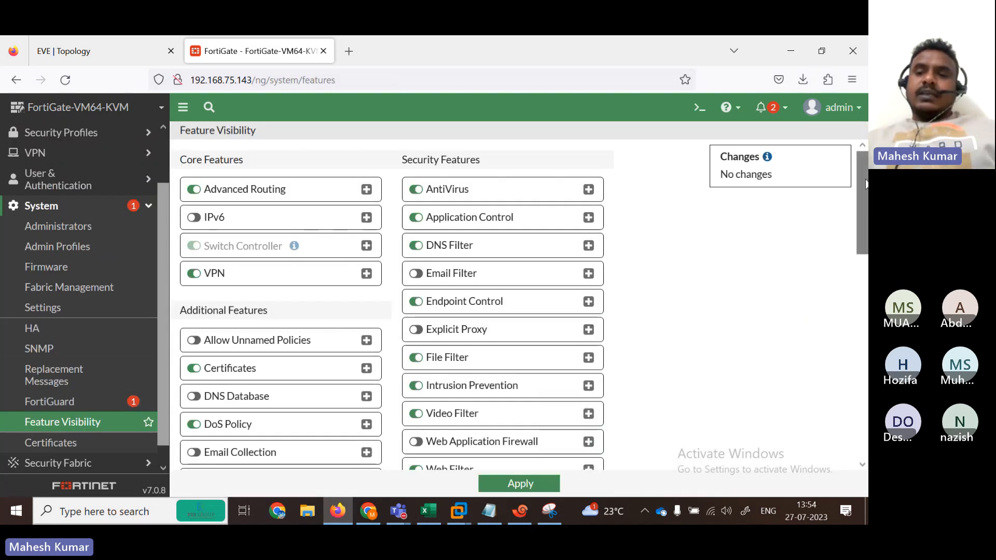
pyautogui.moveTo(865, 190); pyautogui.dragTo(867, 391)
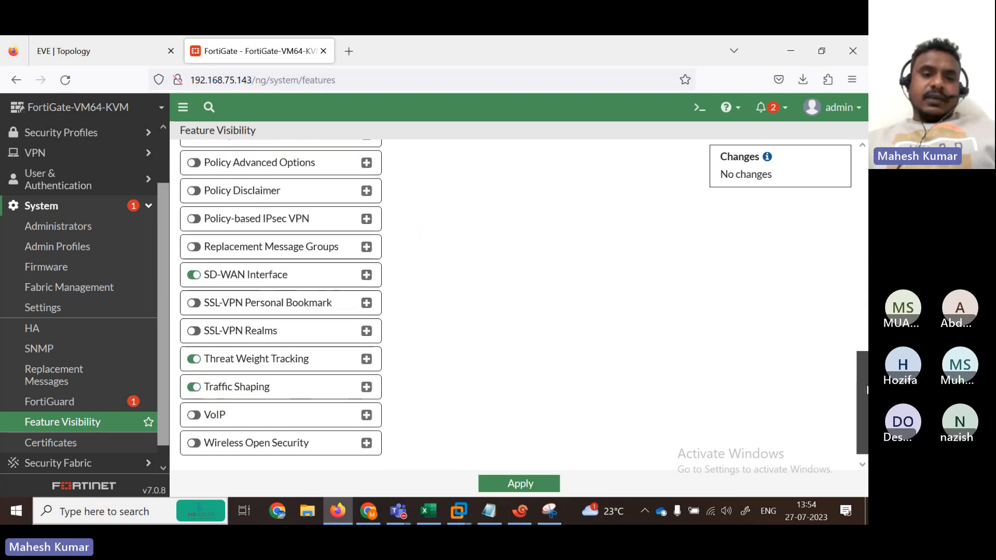
pyautogui.scroll(5, 841, 352)
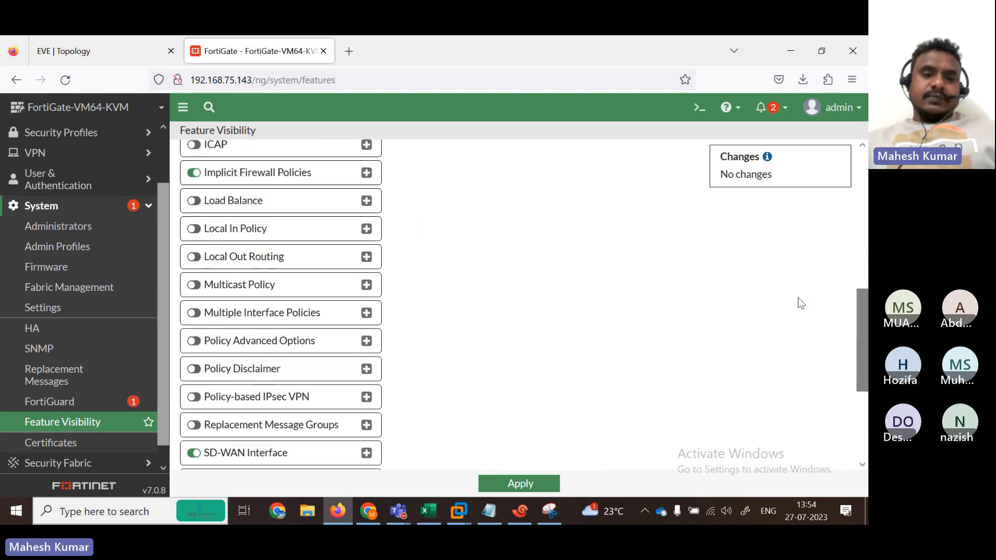
pyautogui.click(254, 311)
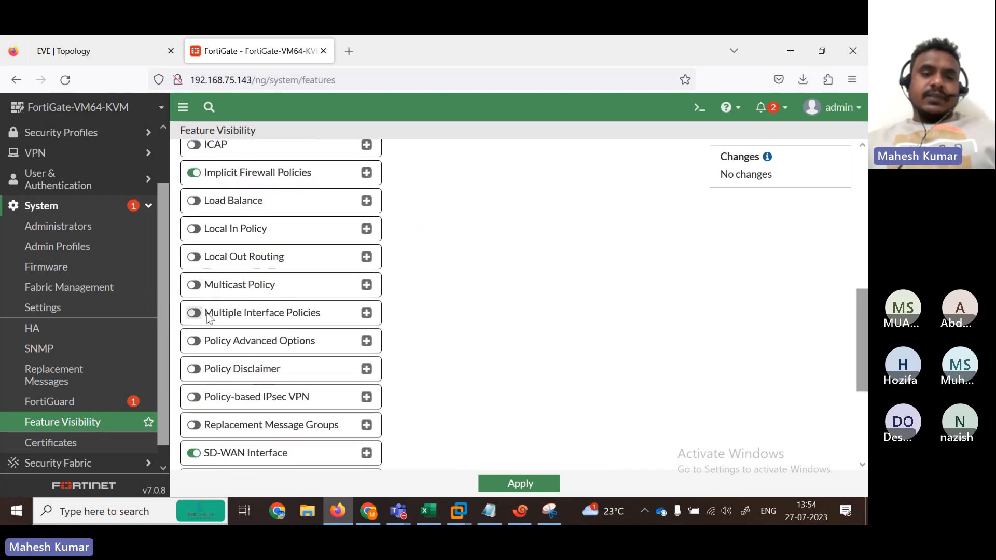
pyautogui.click(534, 485)
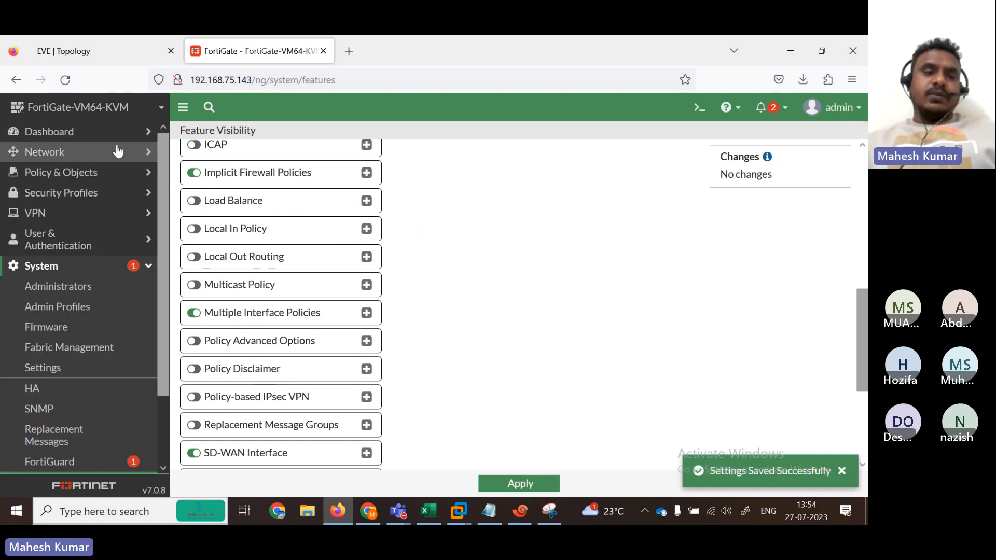
# Start a new firewall policy and name it ANY ANY
pyautogui.click(94, 175)
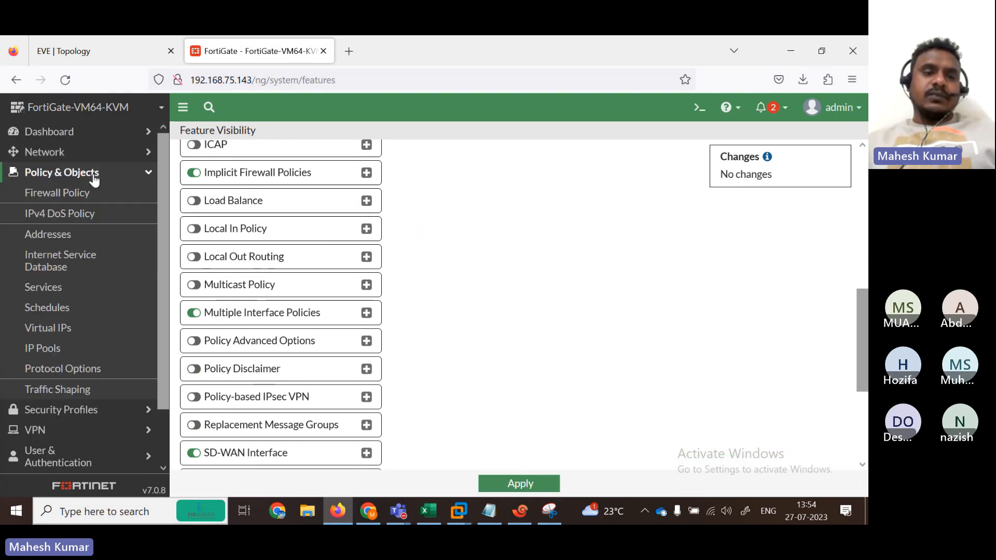
pyautogui.click(85, 192)
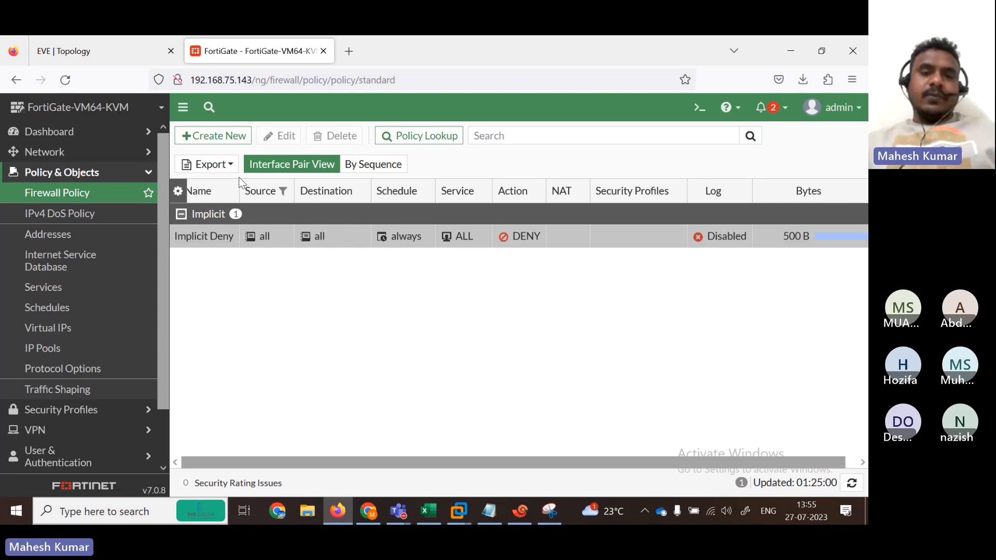
pyautogui.click(211, 139)
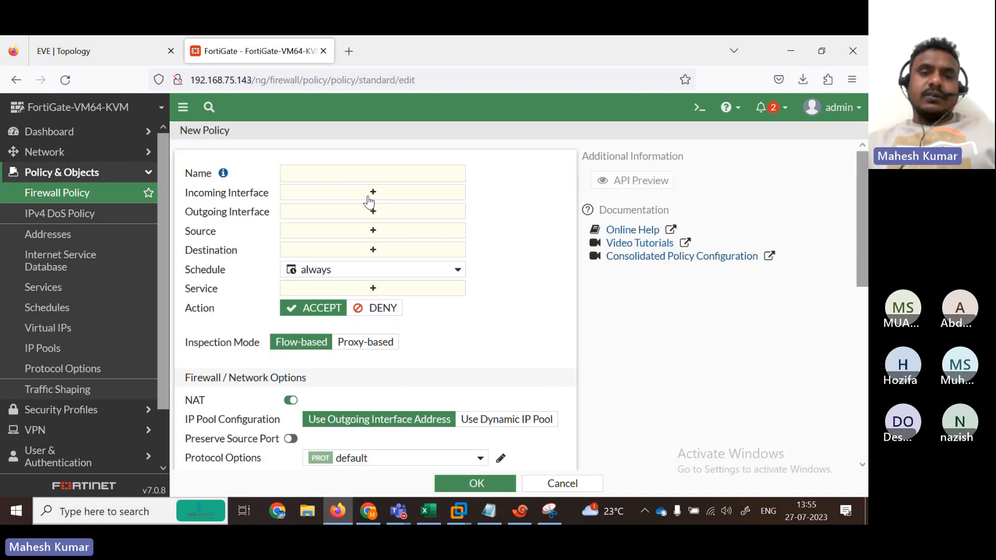
pyautogui.click(325, 177)
pyautogui.write('ANY ANY')
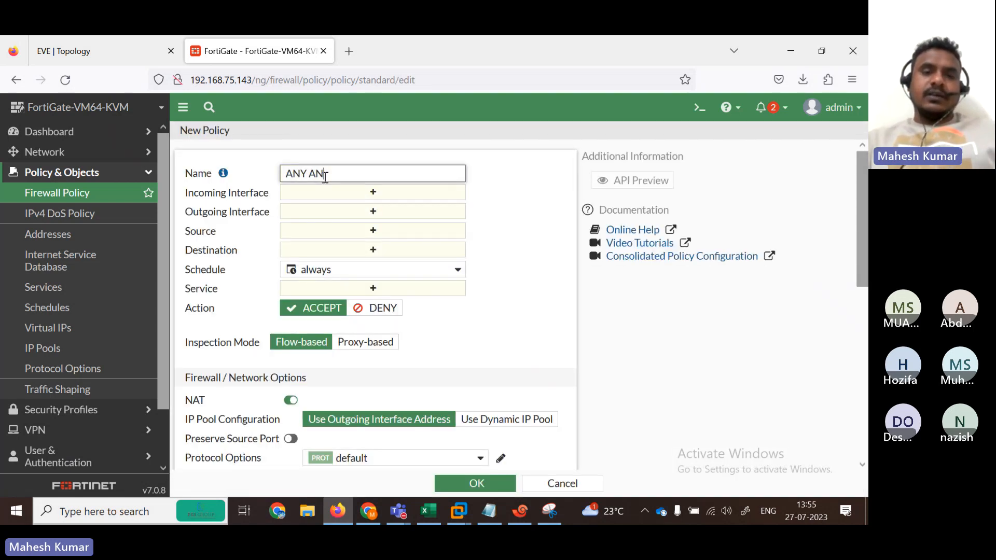
# Add port2, port3, port4 and port5 as the incoming interfaces of the ANY ANY policy
pyautogui.click(383, 200)
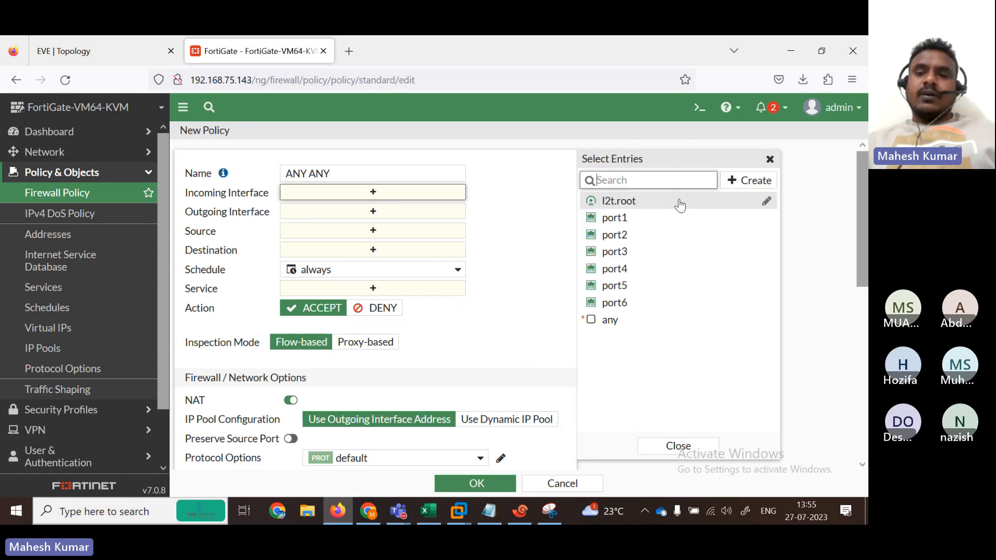
pyautogui.click(642, 238)
pyautogui.click(644, 251)
pyautogui.click(643, 268)
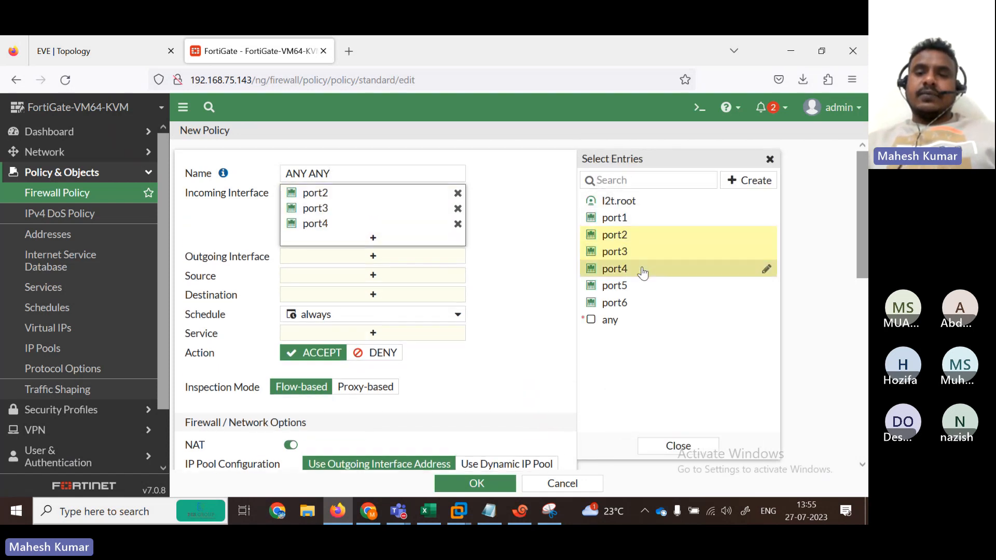
pyautogui.click(643, 286)
# Add port2, port3, port4 and port5 as the outgoing interfaces of the ANY ANY policy
pyautogui.click(419, 275)
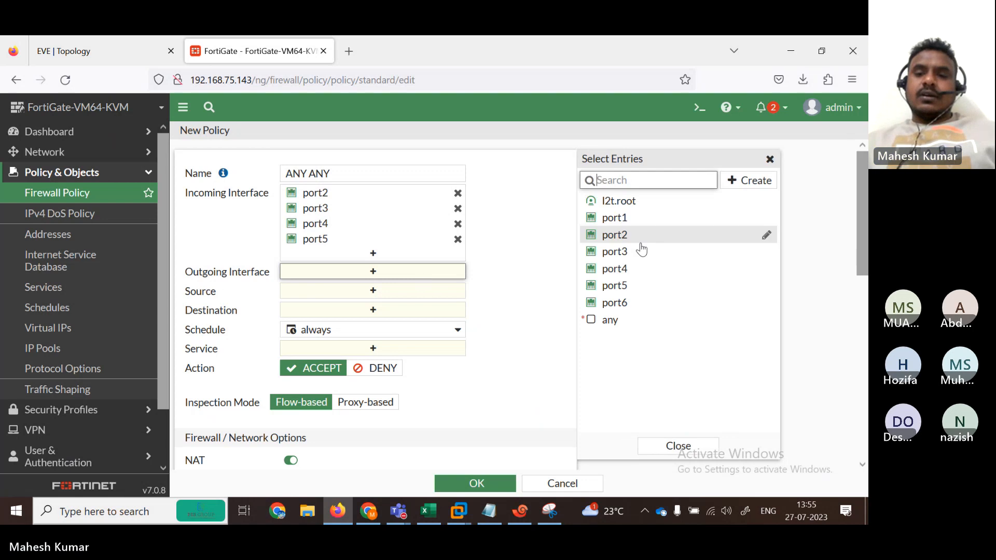
pyautogui.click(641, 238)
pyautogui.click(637, 254)
pyautogui.click(637, 269)
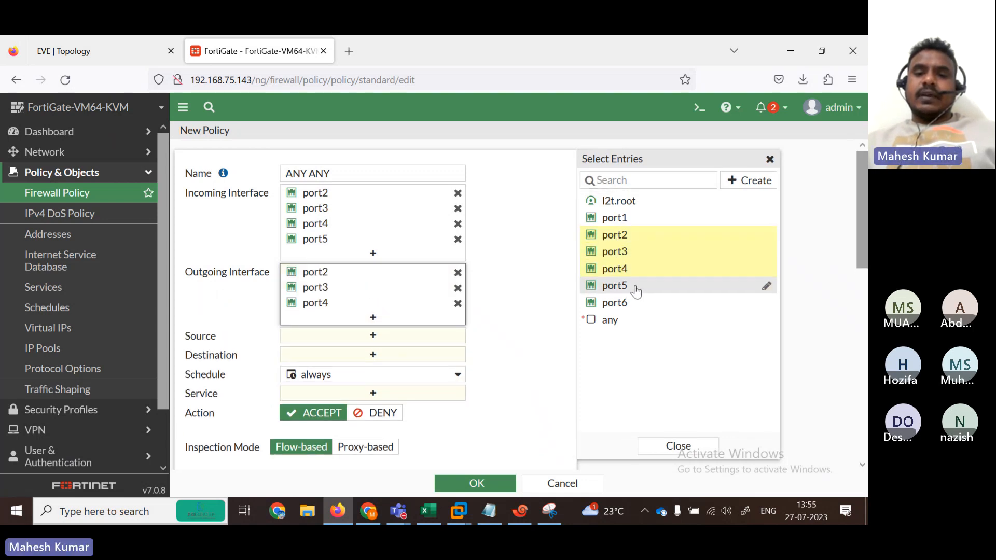
pyautogui.click(637, 286)
# Set both the source and the destination of the ANY ANY policy to the address all
pyautogui.click(393, 355)
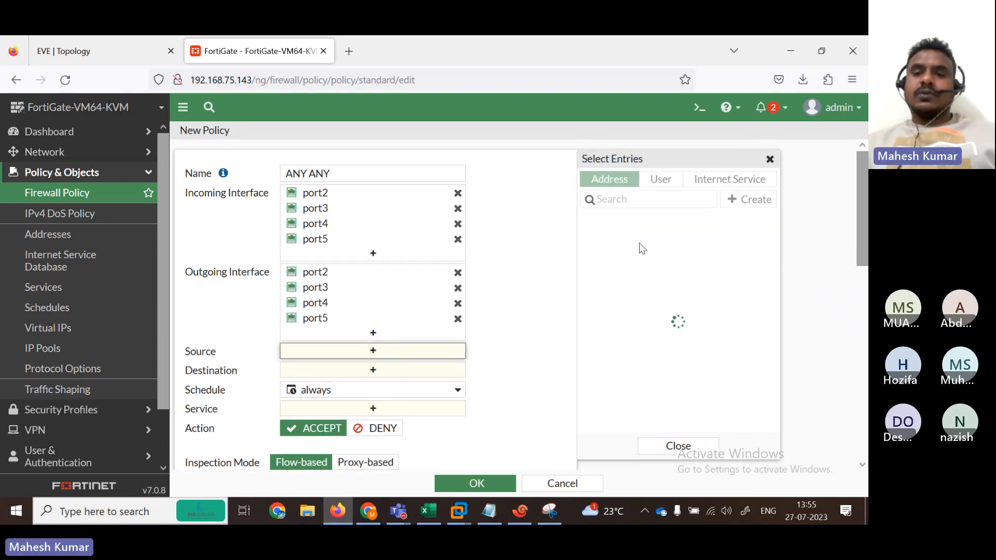
pyautogui.click(621, 241)
pyautogui.click(404, 385)
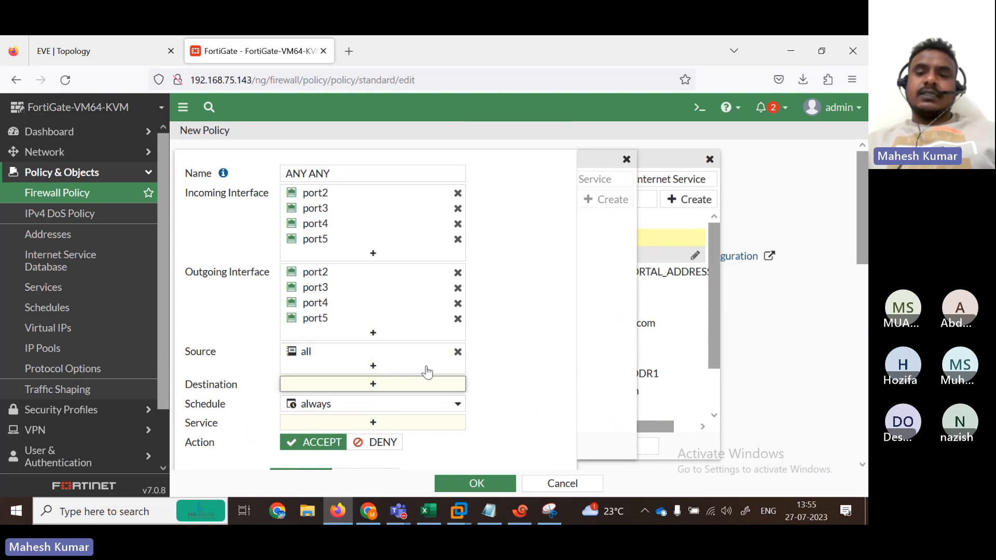
pyautogui.click(612, 237)
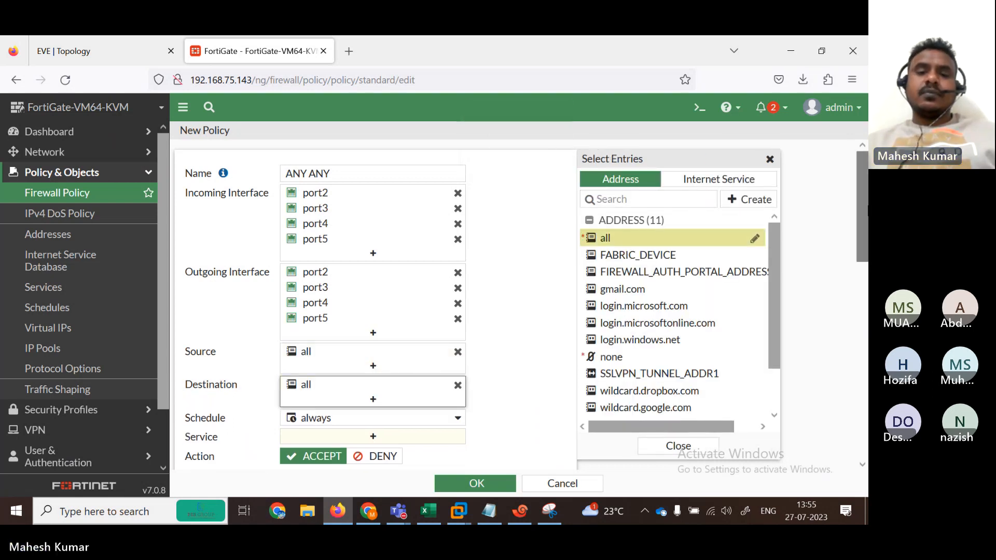
pyautogui.scroll(-3, 374, 311)
pyautogui.scroll(-1, 326, 244)
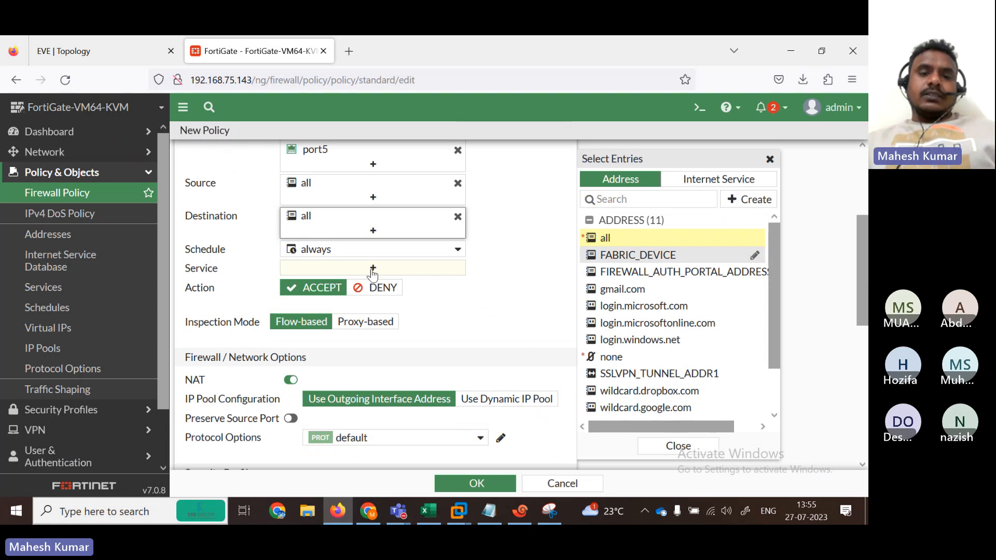
# Set the service of the ANY ANY policy to ALL and save the policy
pyautogui.click(371, 268)
pyautogui.click(638, 235)
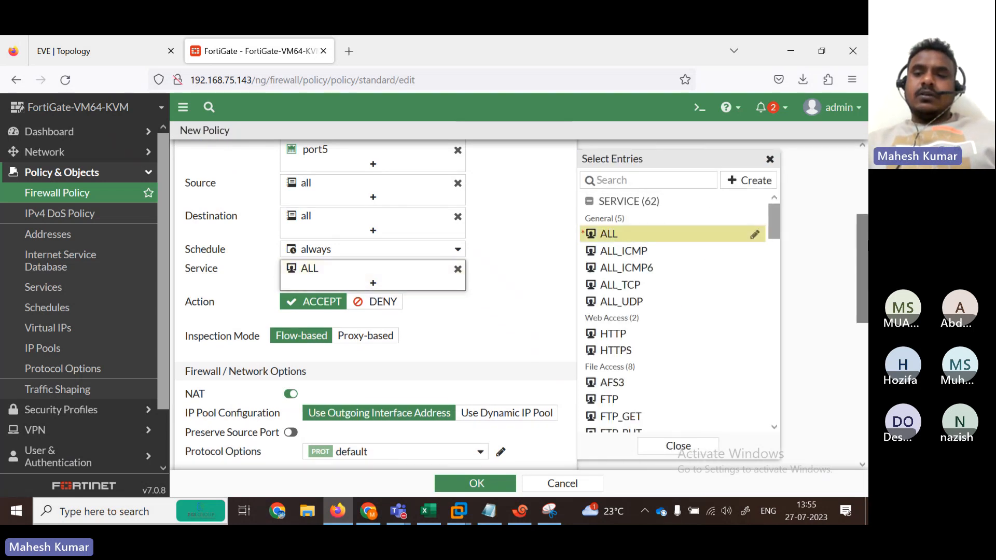
pyautogui.moveTo(865, 259); pyautogui.dragTo(864, 400)
pyautogui.click(475, 483)
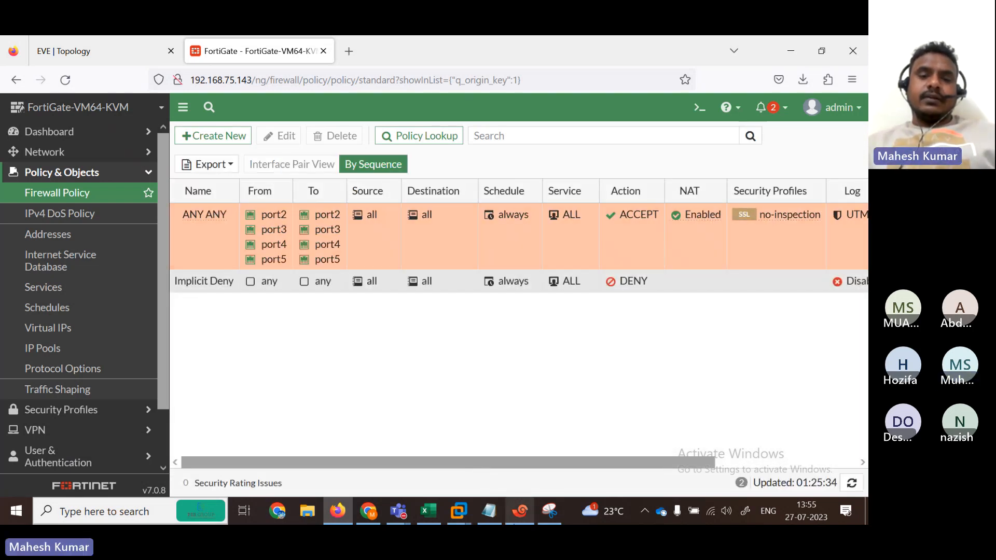
# Switch to Xshell and repeat the ping to 192.168.1.1 from router R4
pyautogui.click(490, 511)
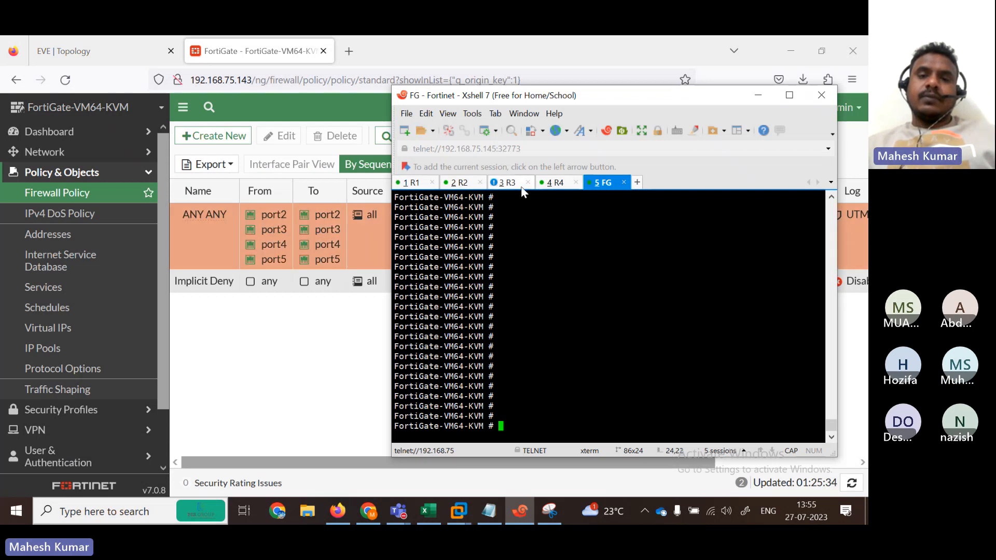
pyautogui.click(544, 187)
pyautogui.press('Up')
pyautogui.press('Return')
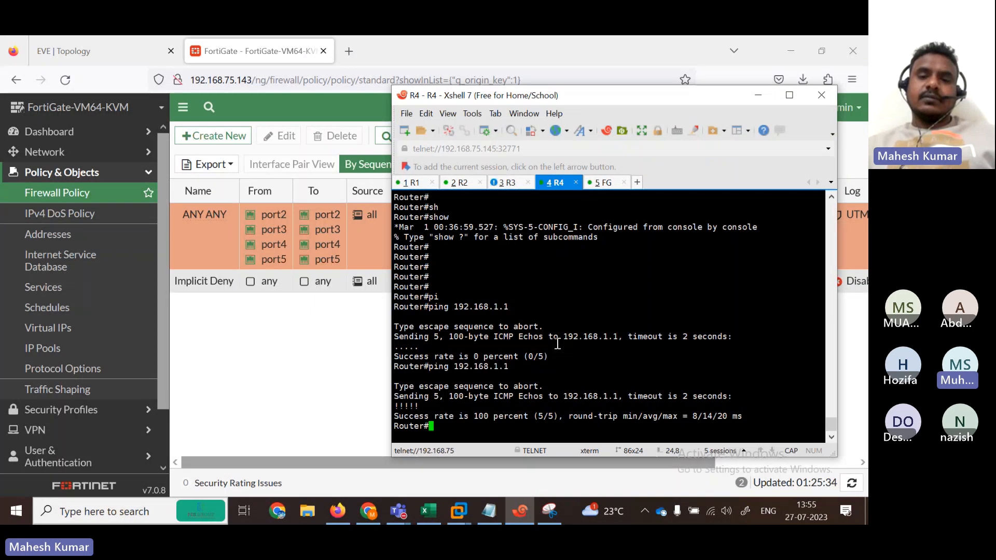
# Ping 192.168.1.1 from R4 with a repeat count of 1000
pyautogui.press('Up')
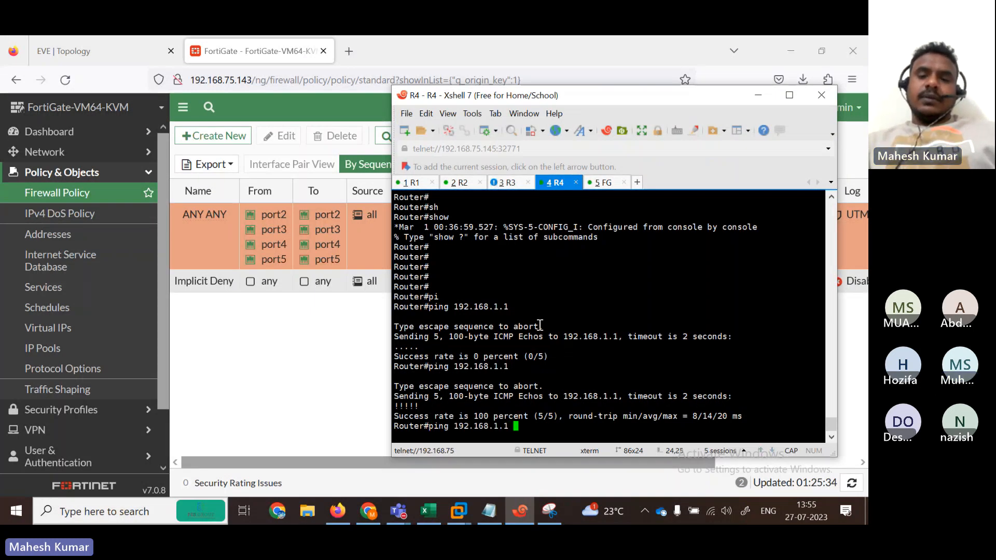
pyautogui.write('RE')
pyautogui.press('Tab')
pyautogui.write('1000')
pyautogui.press('Return')
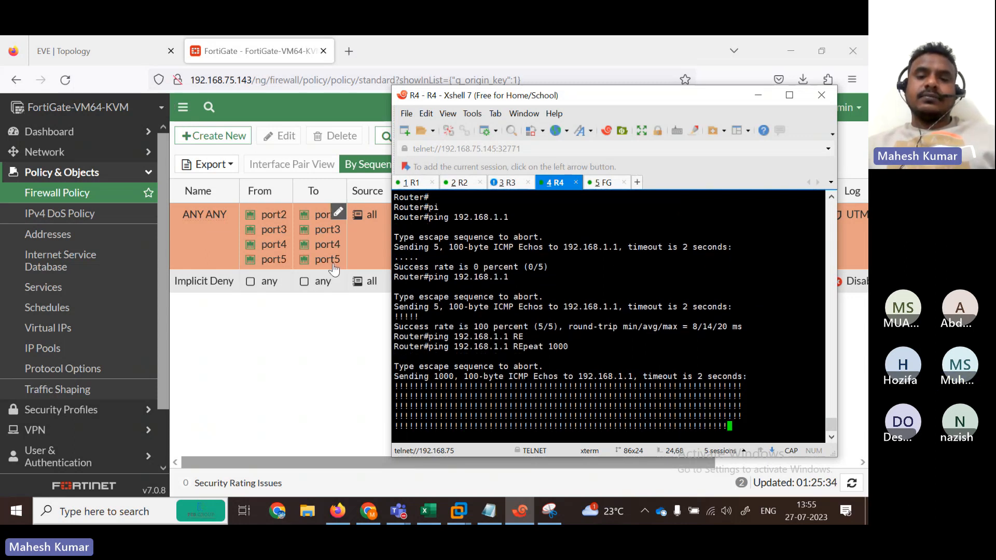
# Review the EVE topology and the redistribution and virtual-link sections of the OSPF notes in Notepad
pyautogui.click(346, 357)
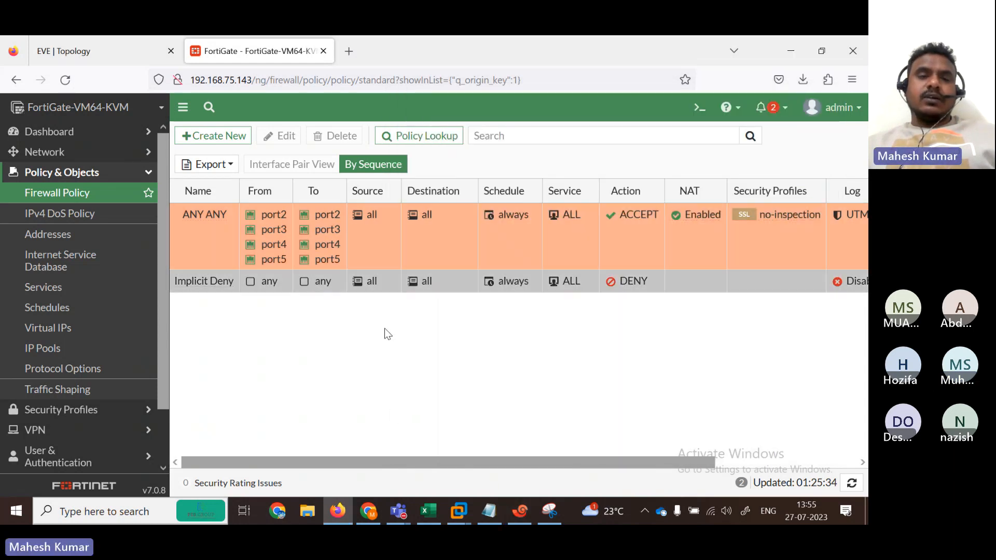
pyautogui.click(114, 39)
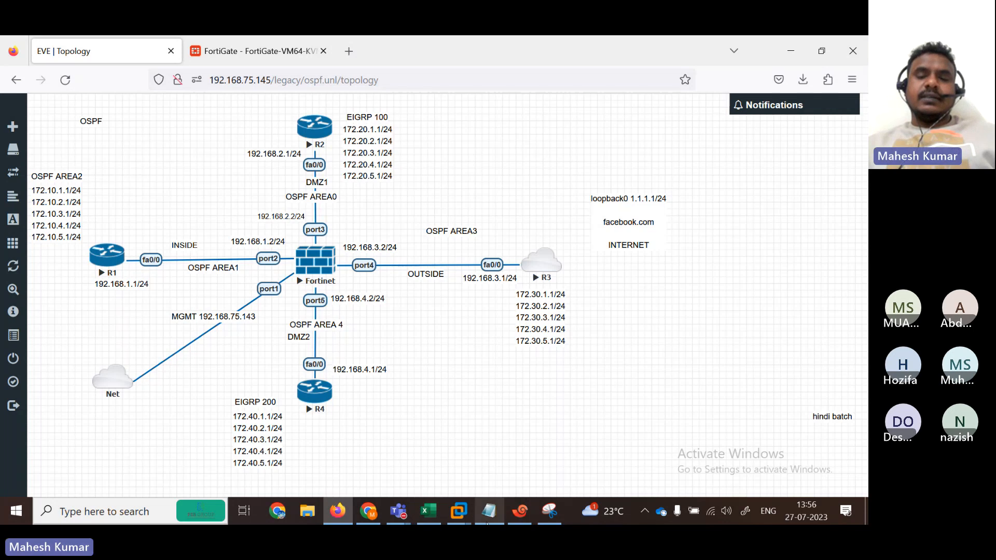
pyautogui.click(488, 511)
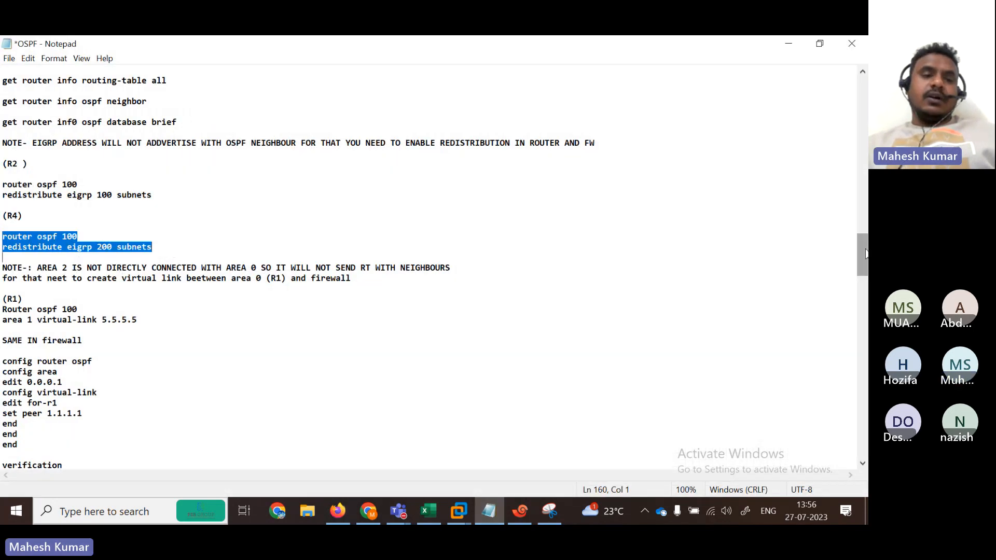
pyautogui.scroll(-4, 865, 266)
pyautogui.scroll(-2, 866, 265)
pyautogui.scroll(9, 865, 265)
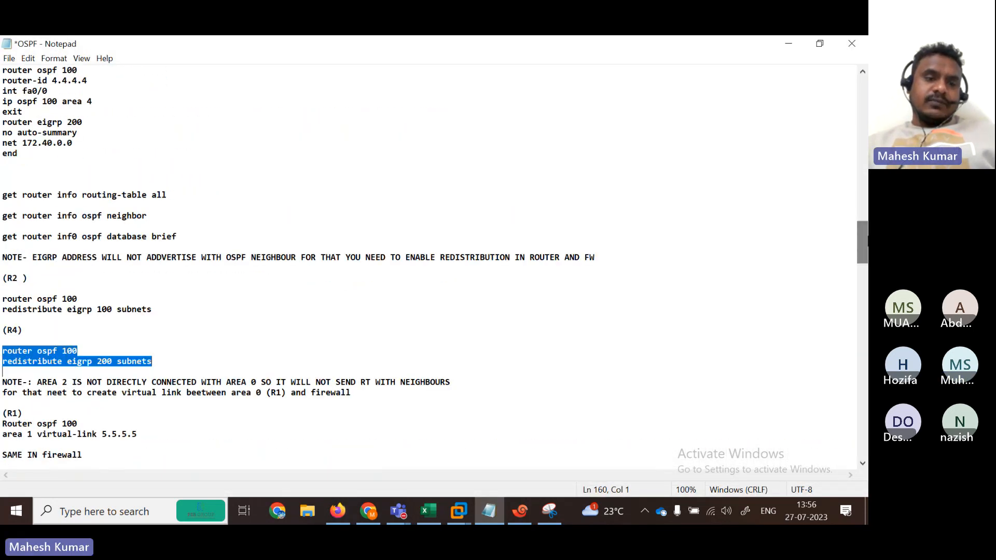
pyautogui.moveTo(171, 361); pyautogui.dragTo(5, 393)
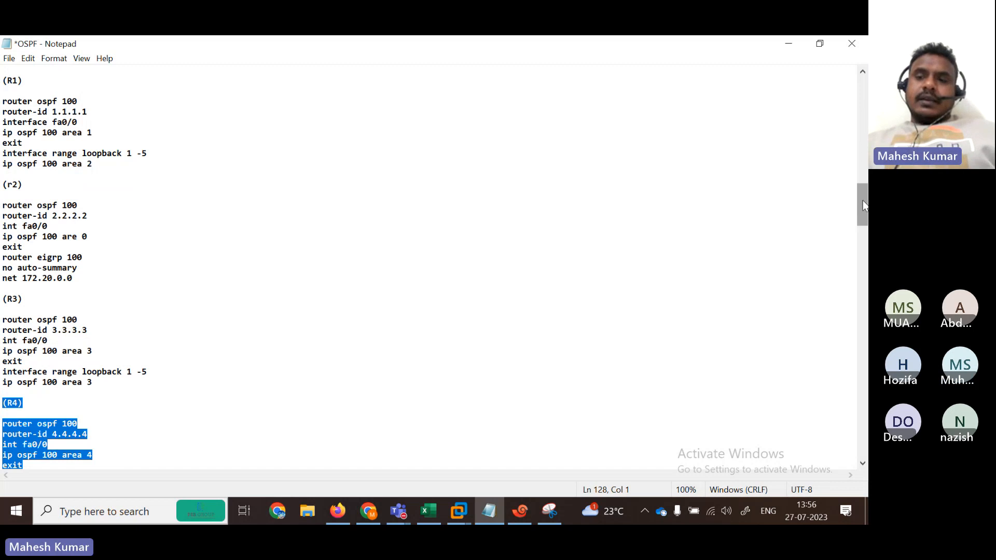
pyautogui.moveTo(864, 210); pyautogui.dragTo(863, 270)
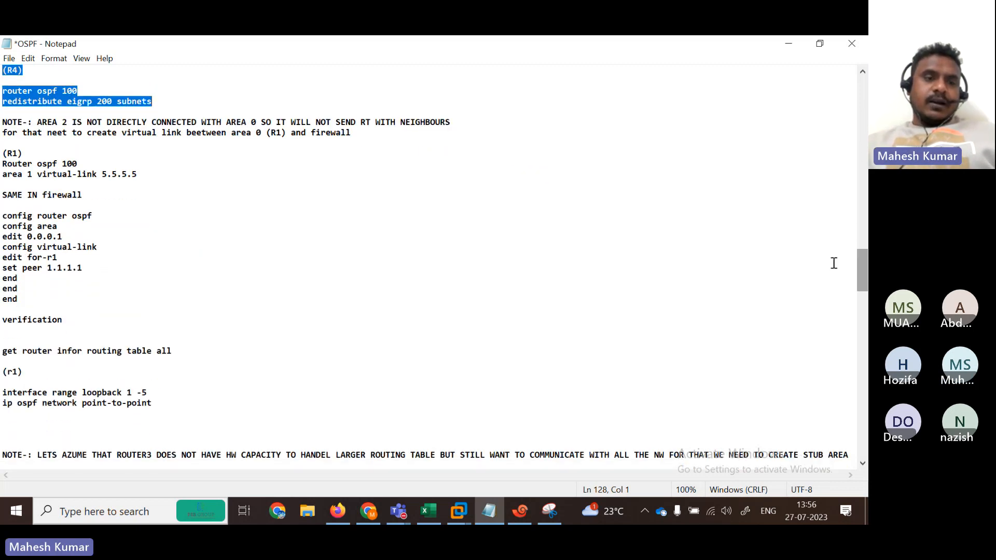
pyautogui.click(30, 140)
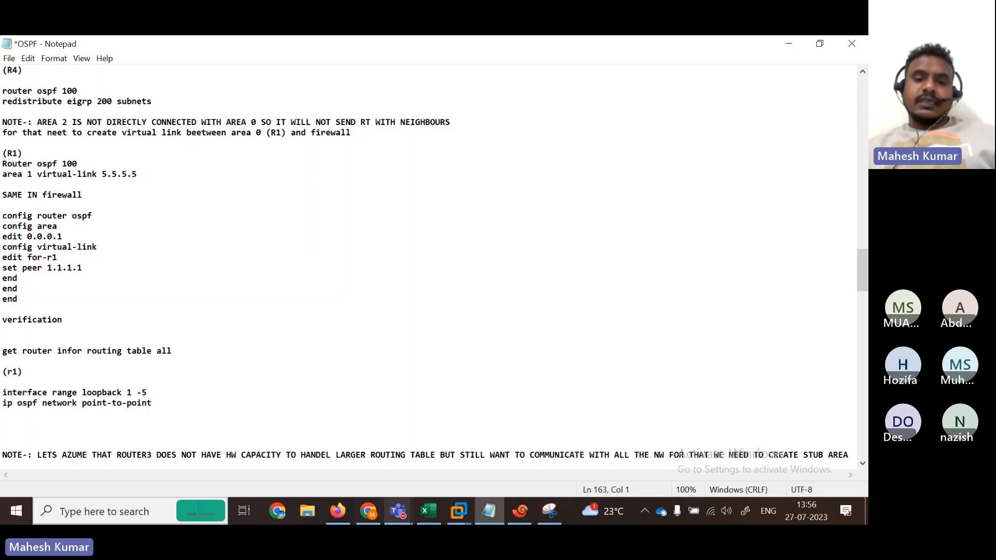
# Switch to the Teams meeting, mute the microphone, unmute it again and return to the OSPF notes
pyautogui.click(399, 511)
pyautogui.click(388, 450)
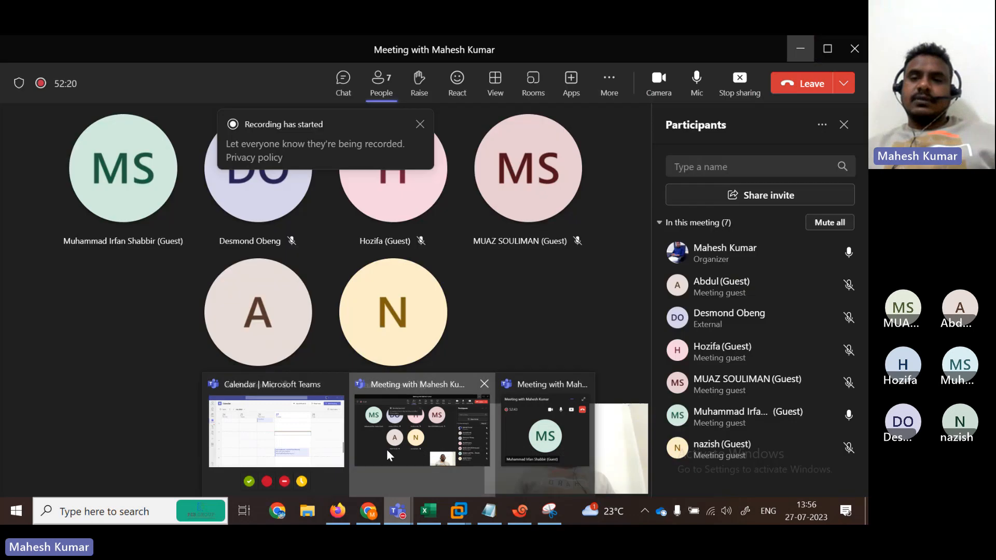
pyautogui.click(697, 80)
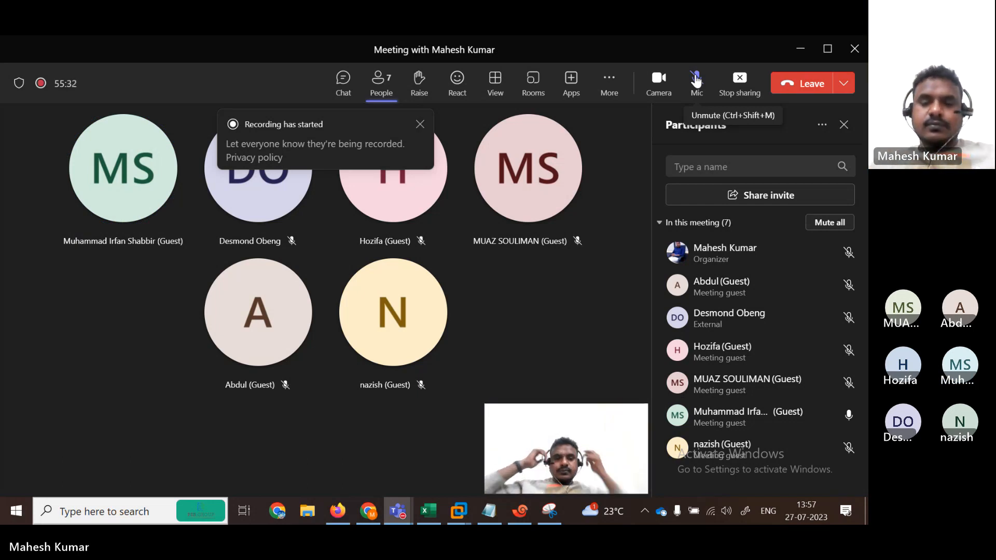
pyautogui.click(696, 80)
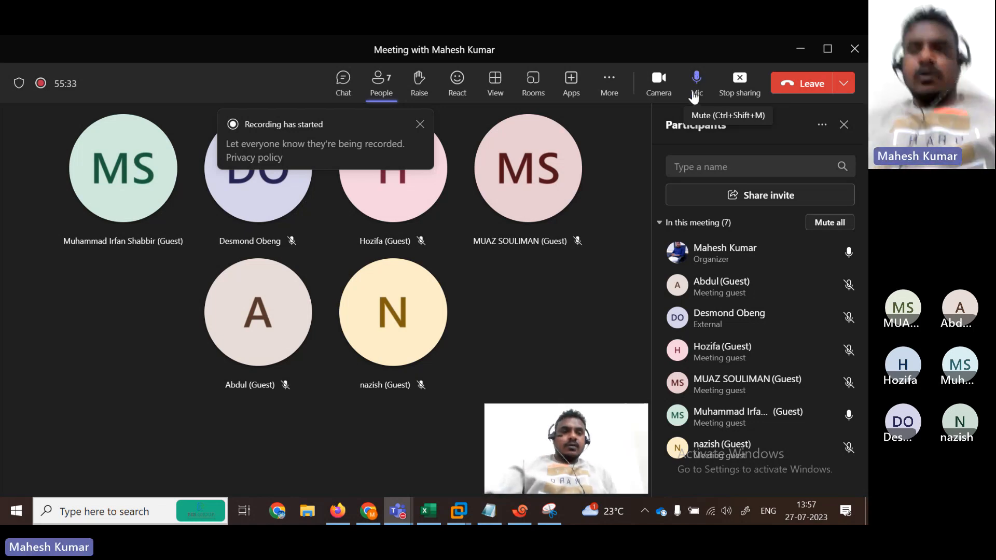
pyautogui.click(802, 51)
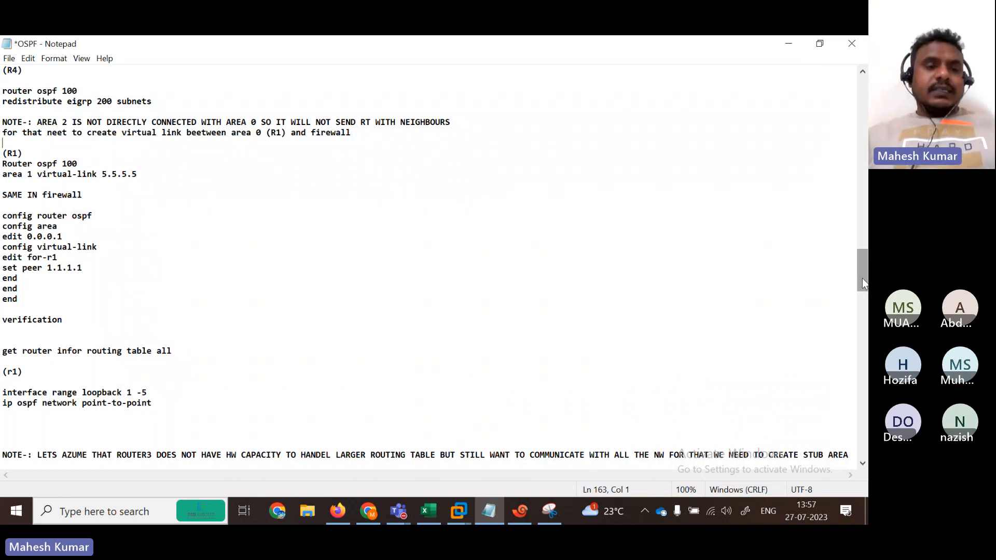
# Read the stub area section of the OSPF notes, and nudge R3's 172.30 network list slightly in the EVE topology
pyautogui.moveTo(862, 279); pyautogui.dragTo(862, 320)
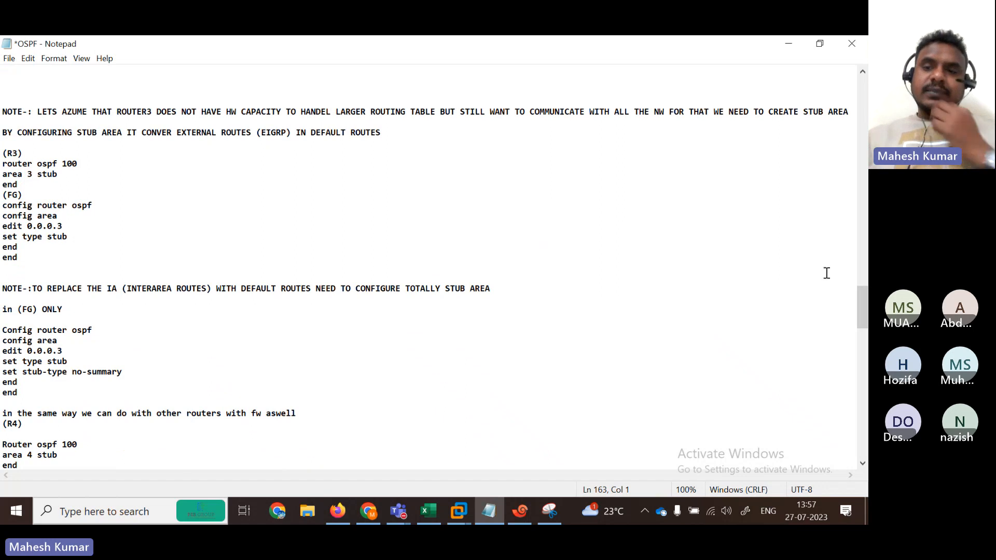
pyautogui.click(788, 44)
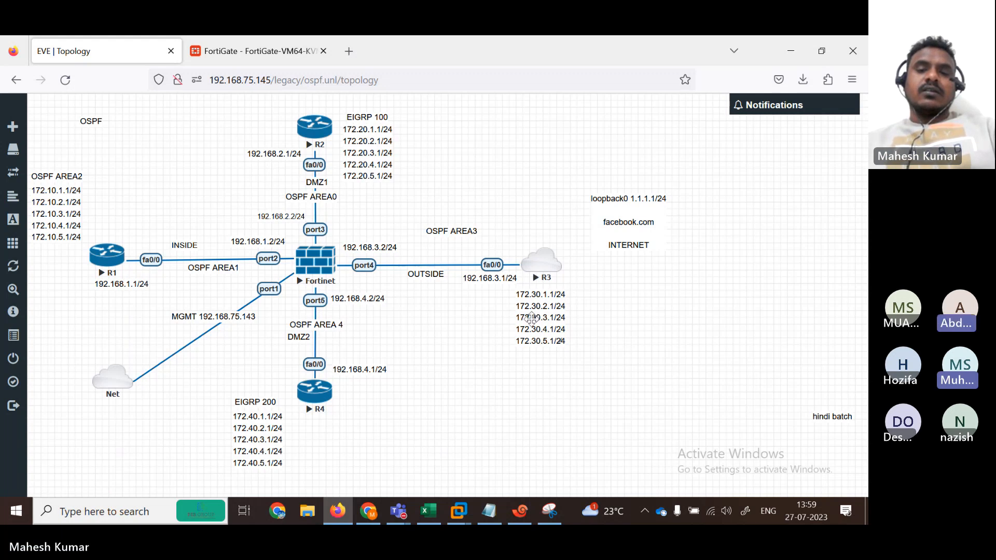
pyautogui.moveTo(529, 319)
pyautogui.mouseDown()
pyautogui.moveTo(560, 311)
pyautogui.moveTo(533, 319)
pyautogui.mouseUp()
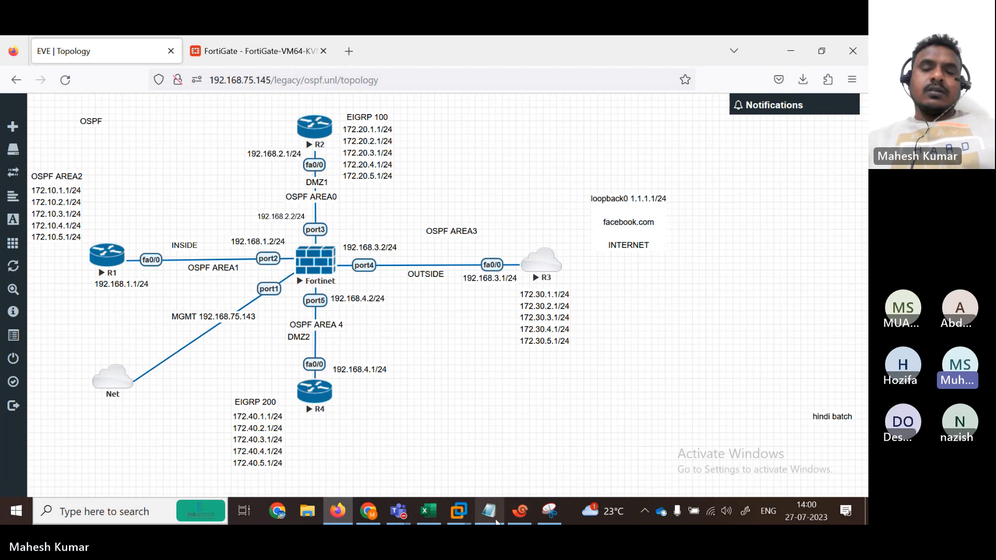
# Copy the R3 stub commands router ospf 100, area 3 stub and end from the OSPF notes in Notepad
pyautogui.click(496, 521)
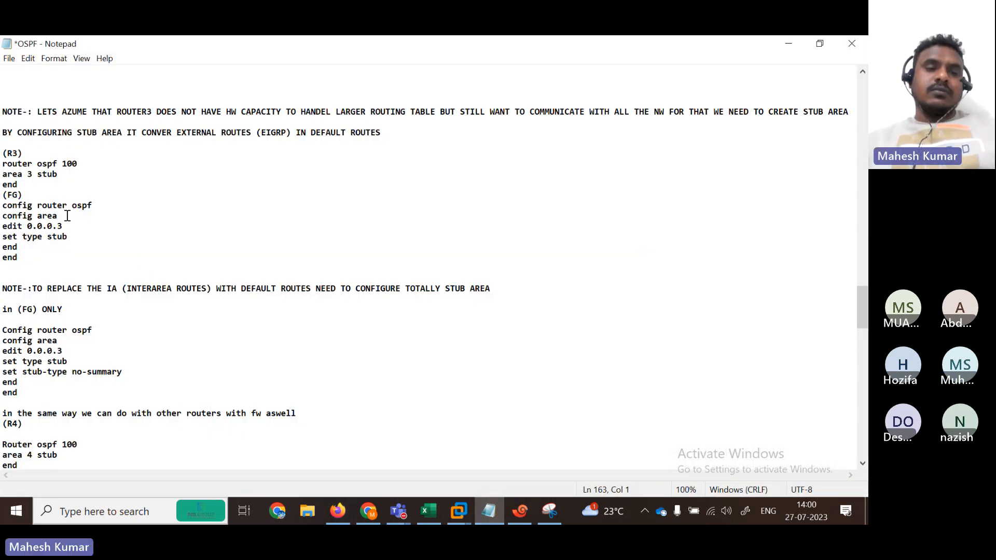
pyautogui.moveTo(2, 164); pyautogui.dragTo(101, 185)
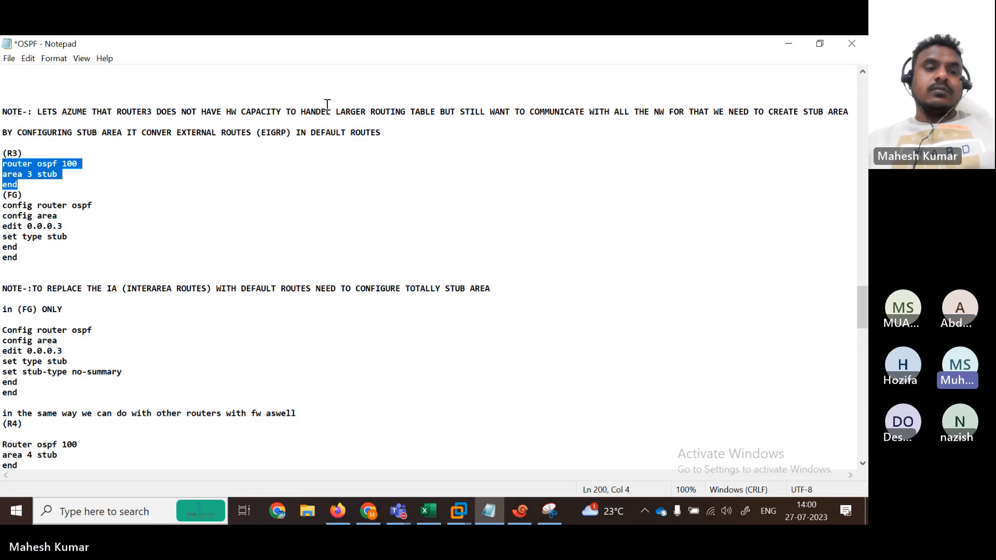
pyautogui.click(801, 49)
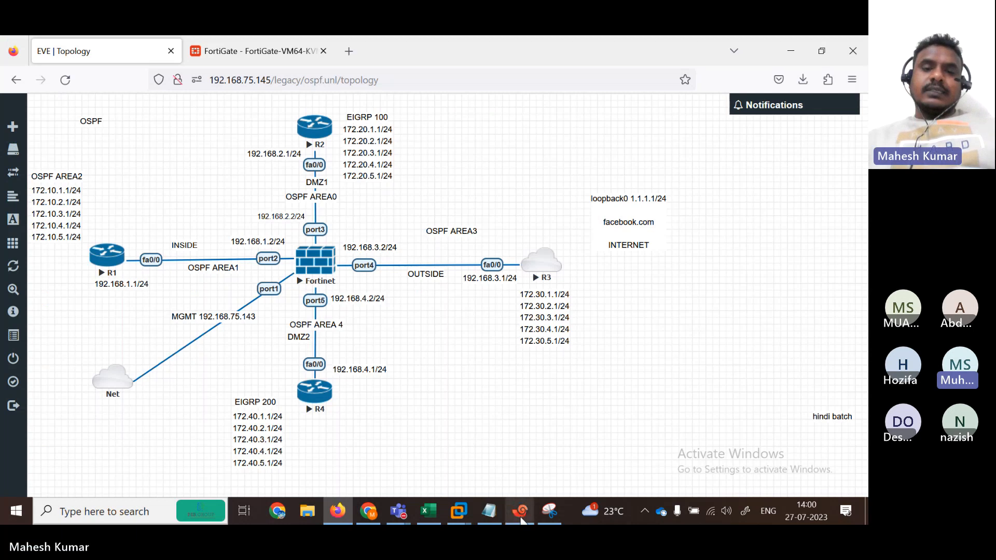
# Switch to R3's console in Xshell and enter privileged mode and global configuration mode
pyautogui.click(520, 512)
pyautogui.click(505, 184)
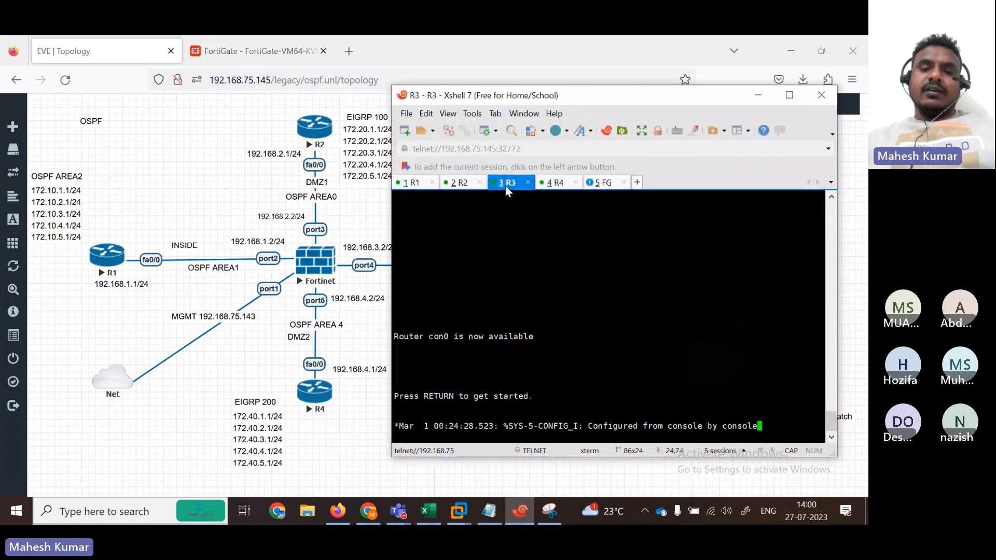
pyautogui.press('Return')
pyautogui.press('Return')
pyautogui.press('Return')
pyautogui.press('Return')
pyautogui.press('Return')
pyautogui.press('Return')
pyautogui.press('Return')
pyautogui.press('Return')
pyautogui.press('Return')
pyautogui.press('Return')
pyautogui.press('Return')
pyautogui.press('Return')
pyautogui.press('Return')
pyautogui.press('Return')
pyautogui.press('Return')
pyautogui.press('Return')
pyautogui.press('Return')
pyautogui.press('Return')
pyautogui.press('Return')
pyautogui.press('Return')
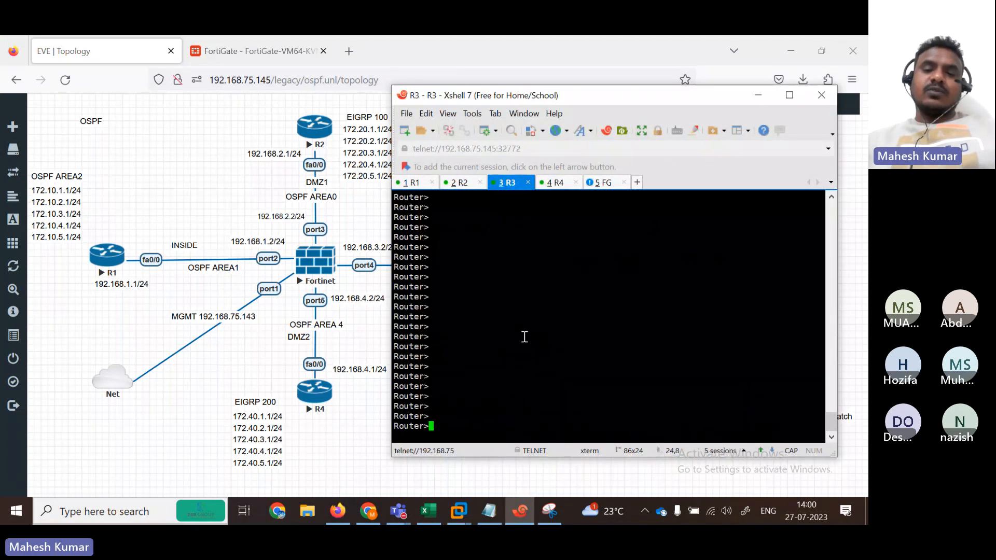
pyautogui.write('EN')
pyautogui.press('Return')
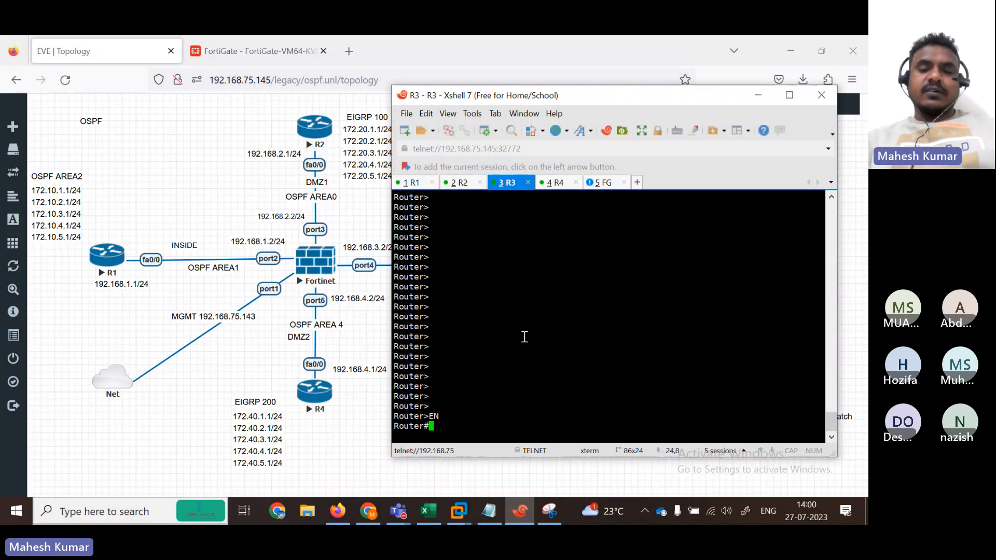
pyautogui.write('conf')
pyautogui.press('Tab')
pyautogui.write('ter')
pyautogui.press('Return')
pyautogui.press('Return')
pyautogui.press('Return')
pyautogui.press('Return')
pyautogui.press('Return')
pyautogui.press('Return')
pyautogui.press('Return')
pyautogui.press('Return')
pyautogui.press('Return')
pyautogui.press('Return')
pyautogui.press('Return')
pyautogui.press('Return')
pyautogui.press('Return')
pyautogui.press('Return')
pyautogui.press('Return')
pyautogui.press('Return')
pyautogui.press('Return')
pyautogui.press('Return')
pyautogui.press('Return')
pyautogui.press('Return')
pyautogui.press('Return')
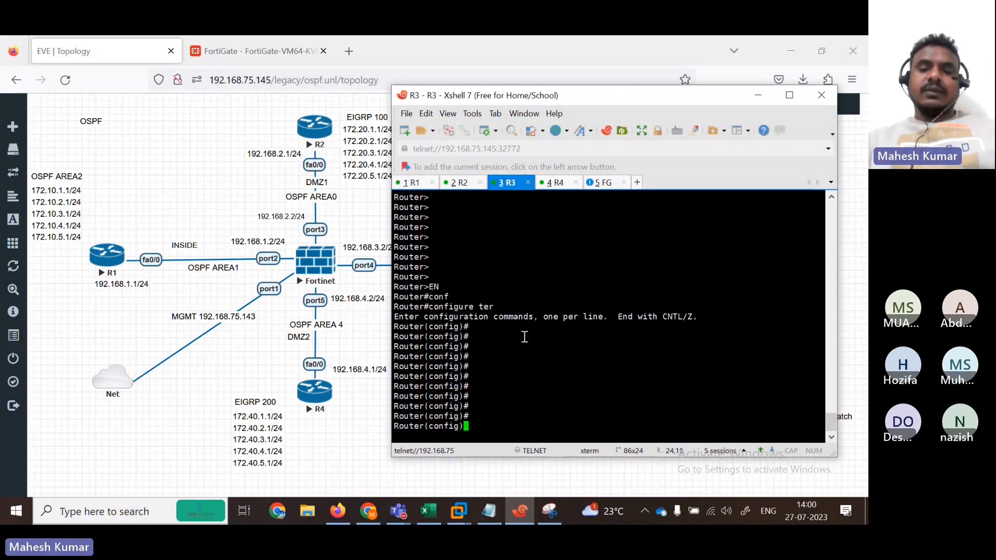
# Paste the copied commands into R3 to make area 3 a stub in router ospf 100 and end configuration mode
pyautogui.rightClick(524, 337)
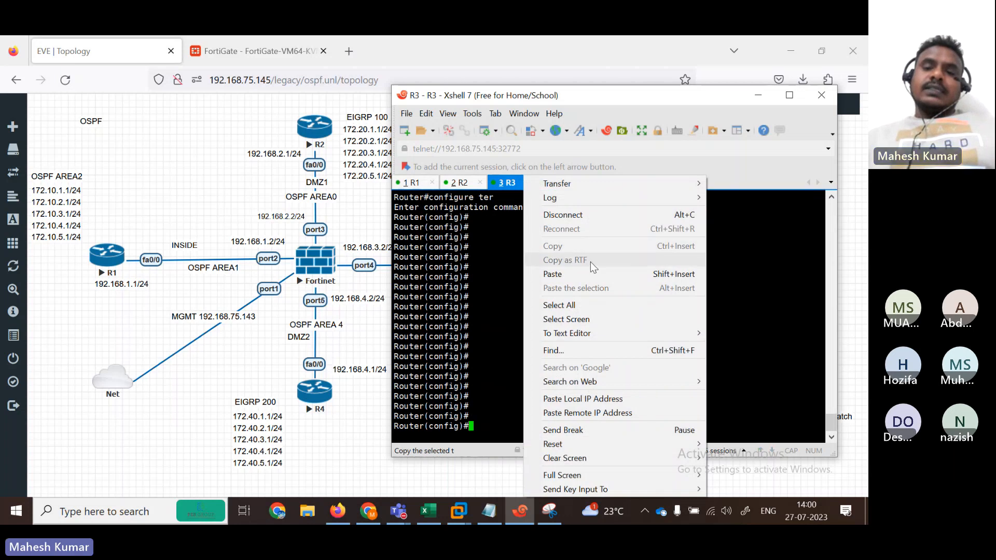
pyautogui.click(587, 276)
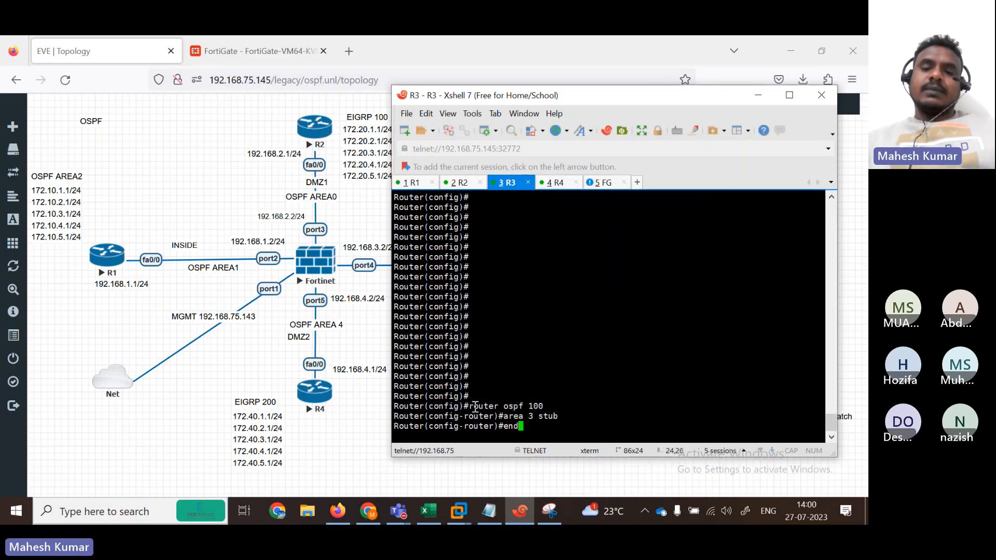
pyautogui.moveTo(474, 406); pyautogui.dragTo(551, 402)
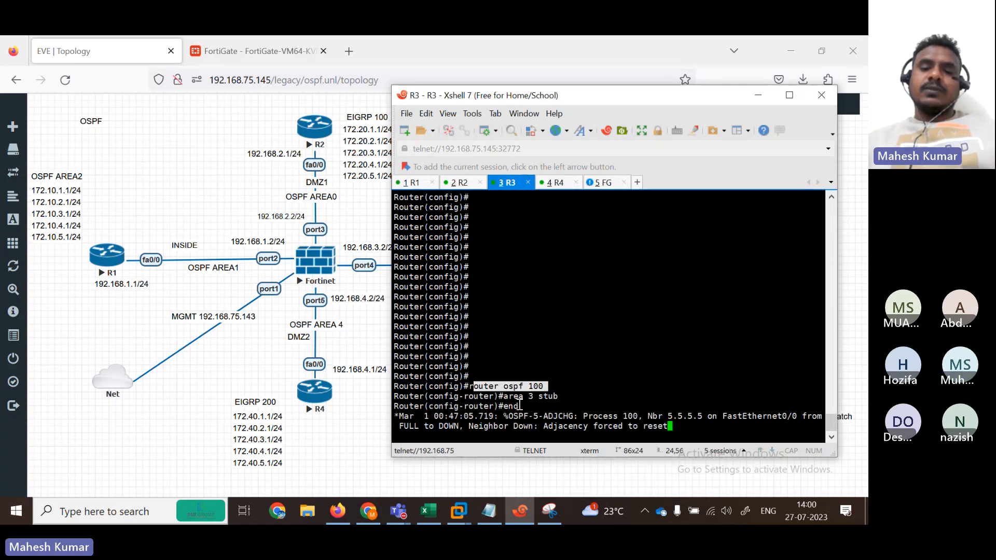
pyautogui.moveTo(504, 398); pyautogui.dragTo(564, 397)
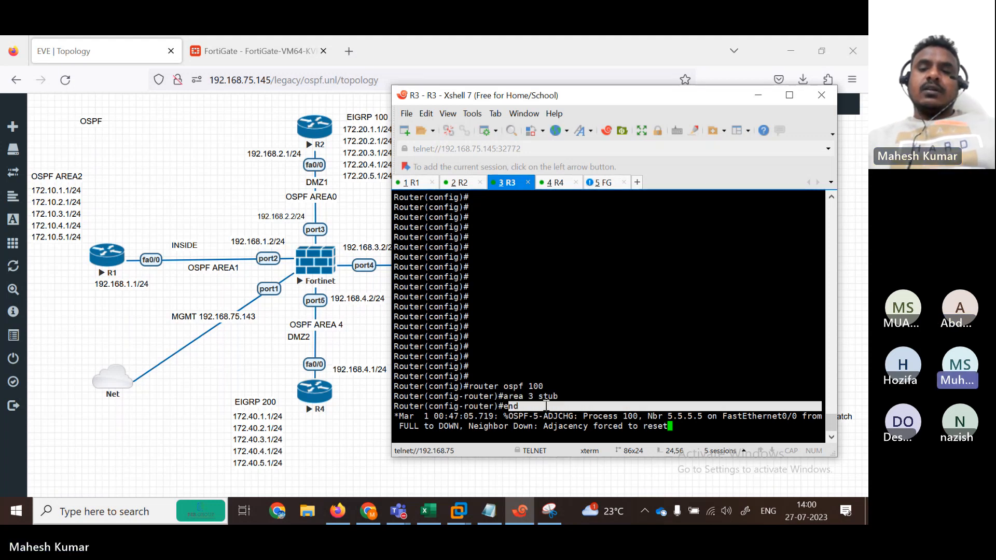
pyautogui.press('Return')
pyautogui.press('Return')
pyautogui.press('Return')
pyautogui.press('Return')
# Display R3's routing table with show ip route
pyautogui.press('Return')
pyautogui.press('Return')
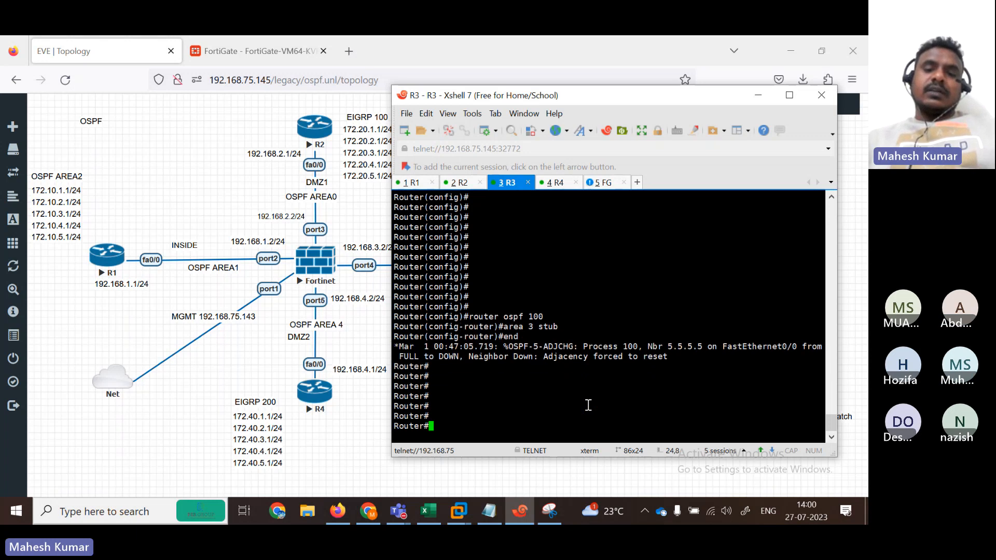
pyautogui.write('show i p')
pyautogui.press('Return')
pyautogui.press('Up')
pyautogui.press('BackSpace')
pyautogui.press('BackSpace')
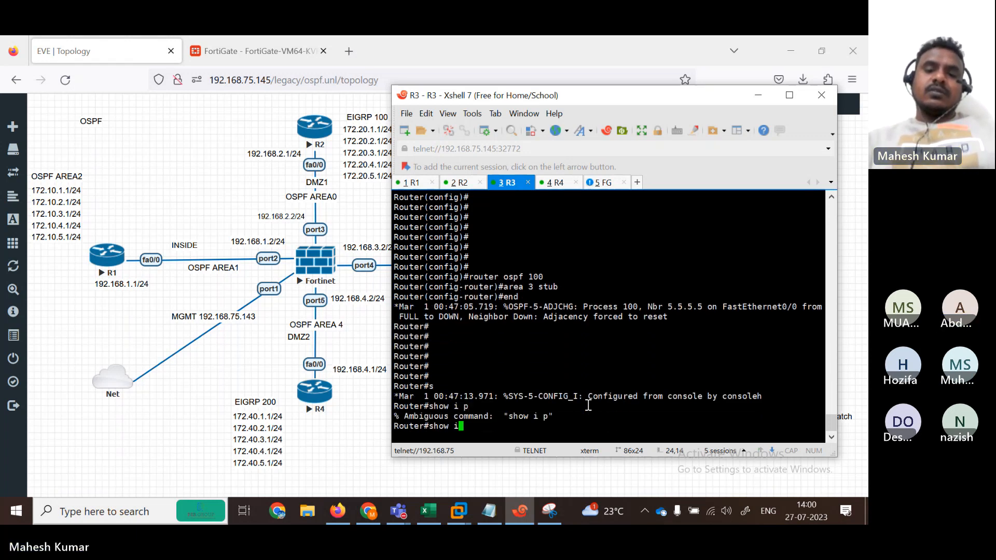
pyautogui.write('p')
pyautogui.press('Tab')
pyautogui.write('oru')
pyautogui.press('Tab')
pyautogui.press('BackSpace')
pyautogui.press('BackSpace')
pyautogui.press('BackSpace')
pyautogui.write('rou')
pyautogui.press('Tab')
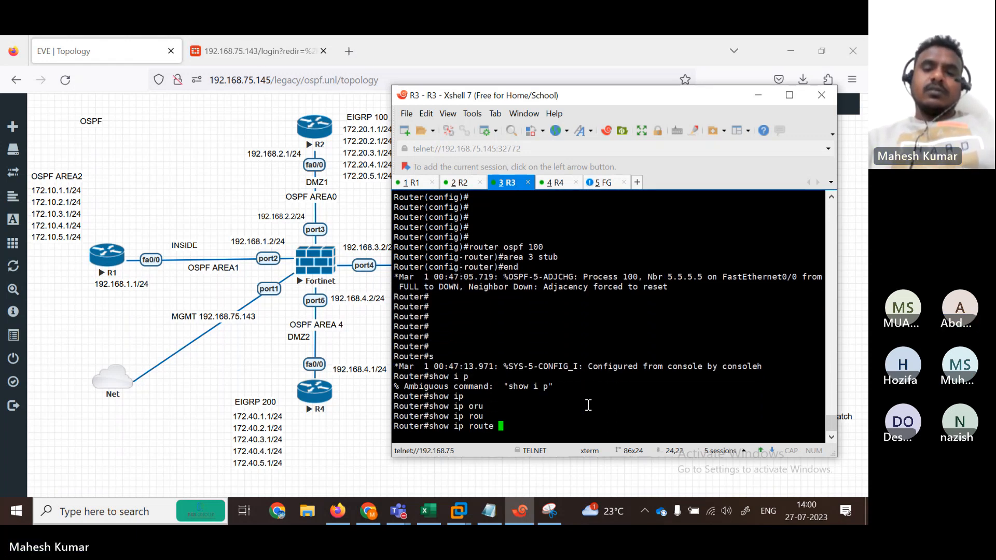
pyautogui.write('te')
pyautogui.press('Return')
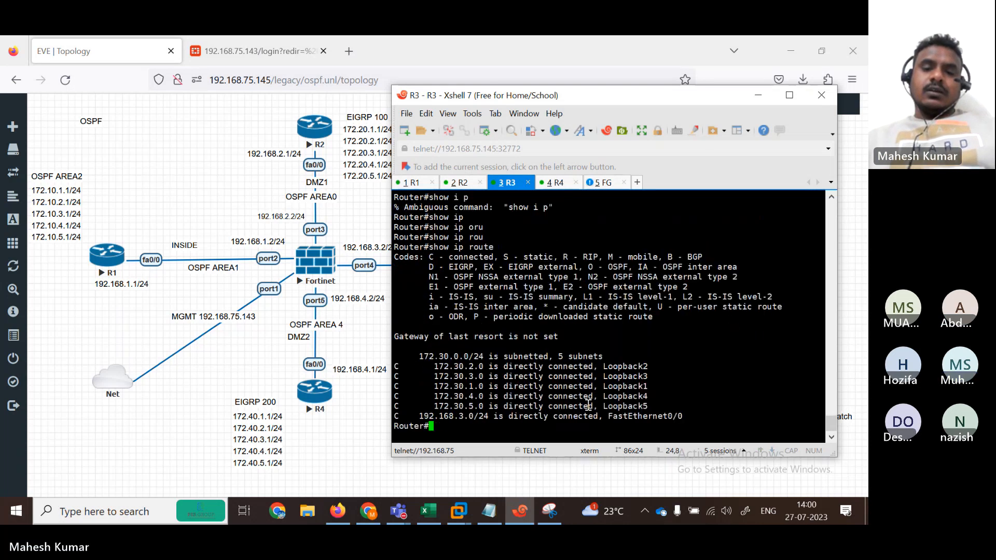
# Review the connected loopback routes in R3's routing table and ping 172.10.1.1 from R3
pyautogui.moveTo(432, 366); pyautogui.dragTo(644, 406)
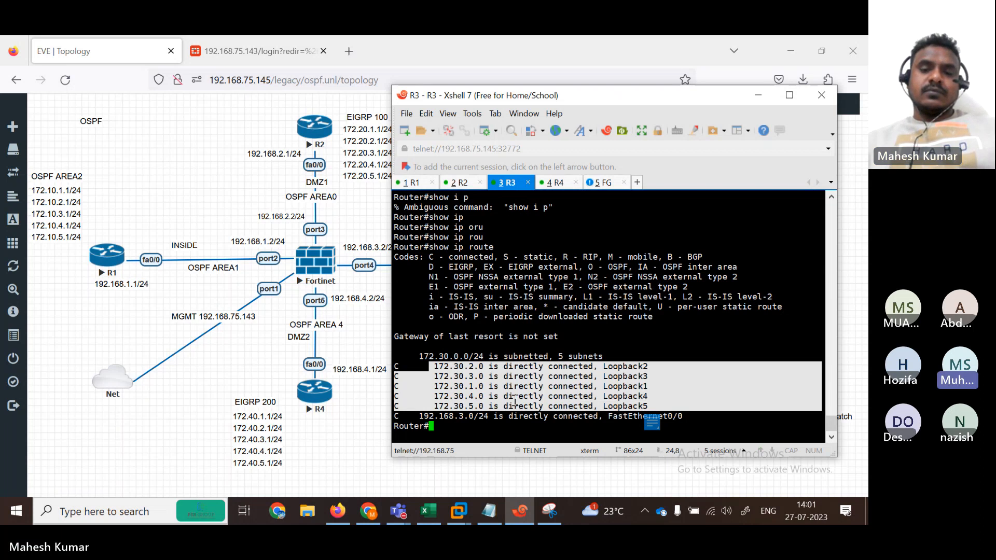
pyautogui.press('Return')
pyautogui.press('Return')
pyautogui.press('Return')
pyautogui.press('Return')
pyautogui.press('Return')
pyautogui.press('Return')
pyautogui.press('Return')
pyautogui.press('Return')
pyautogui.press('Return')
pyautogui.press('Return')
pyautogui.press('Return')
pyautogui.press('Return')
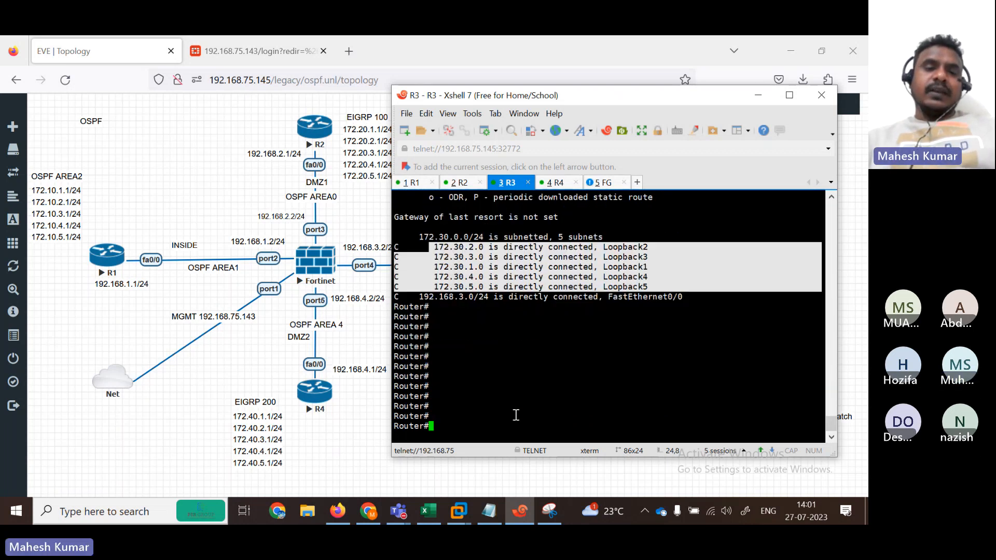
pyautogui.write('pin')
pyautogui.press('Tab')
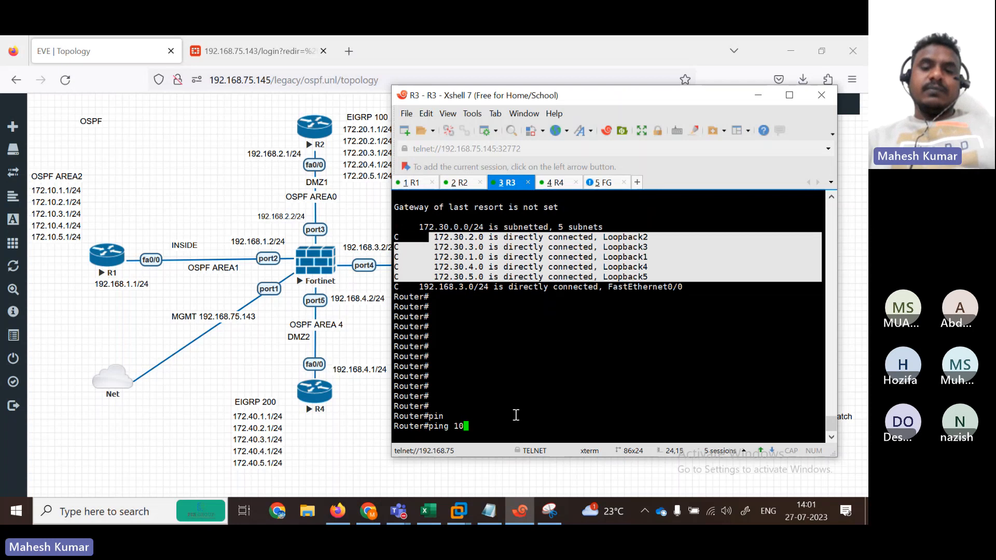
pyautogui.moveTo(430, 238); pyautogui.dragTo(625, 276)
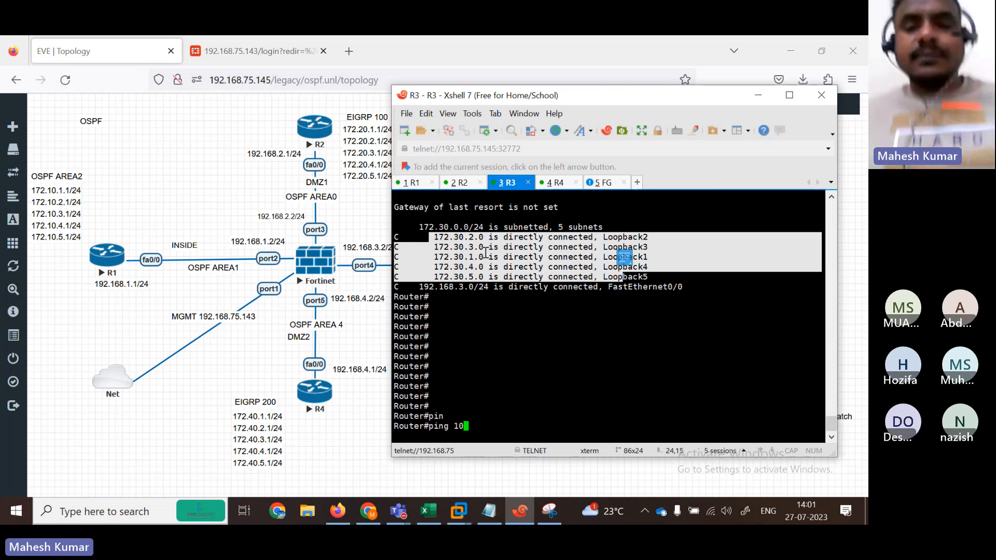
pyautogui.click(486, 254)
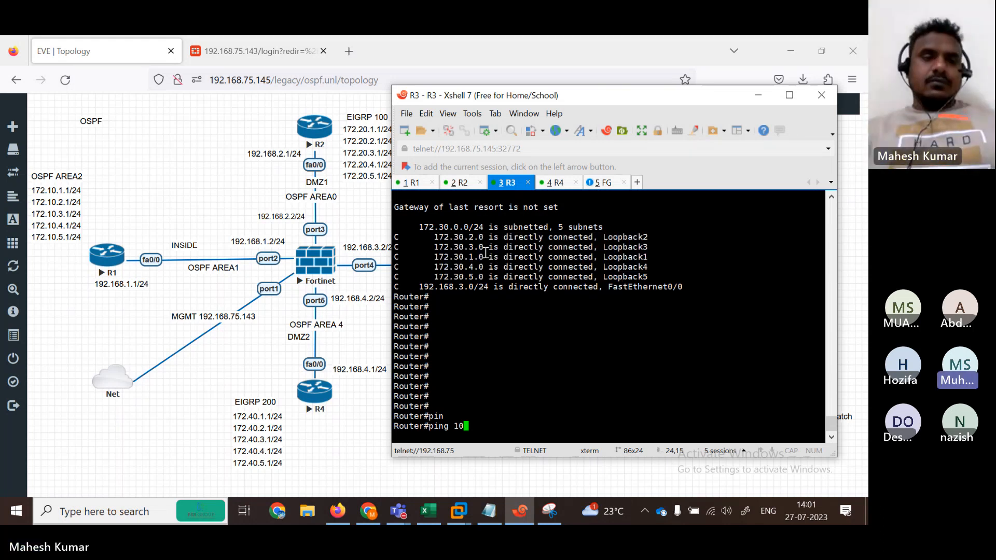
pyautogui.write('172.10.1.1')
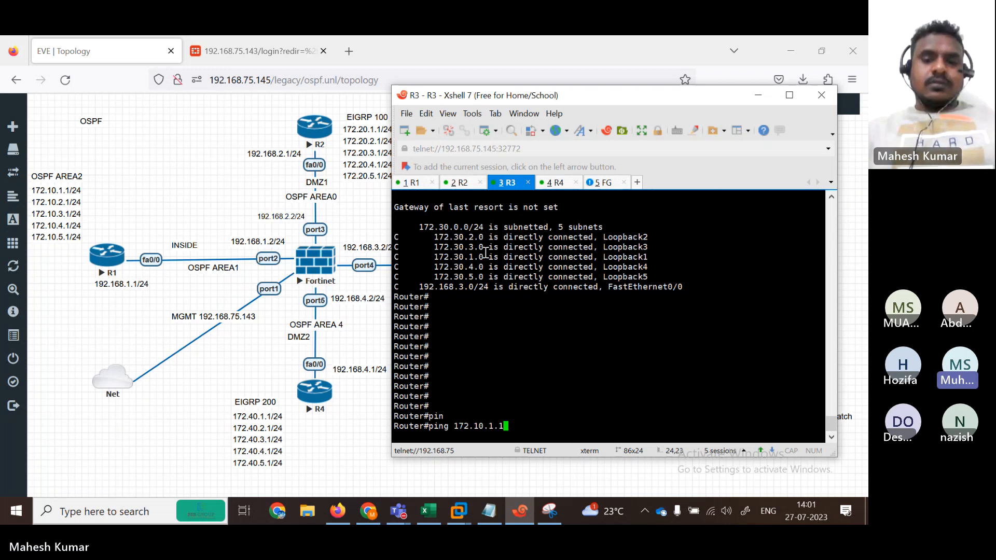
pyautogui.press('Return')
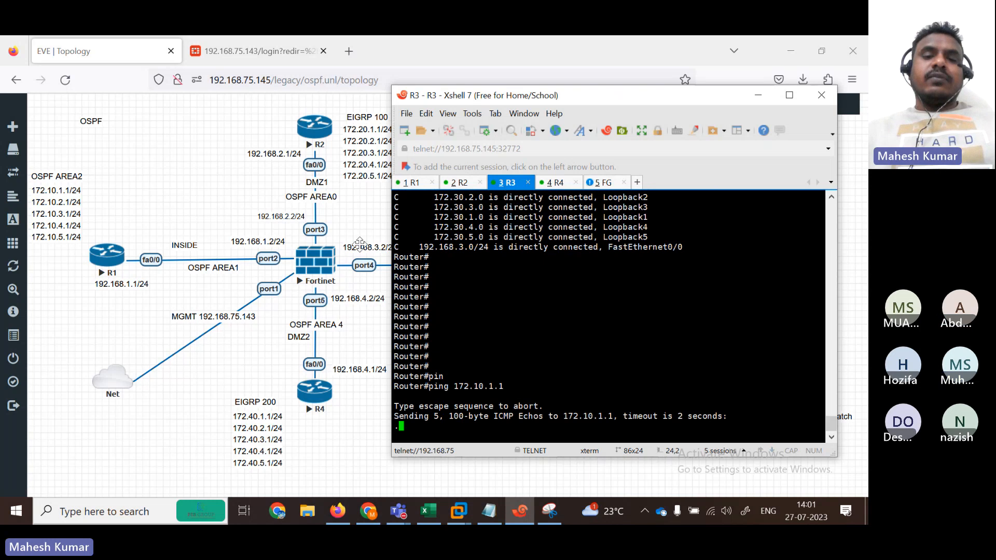
# Copy the FG commands that set OSPF area 0.0.0.3 to type stub from the OSPF notes in Notepad
pyautogui.click(312, 269)
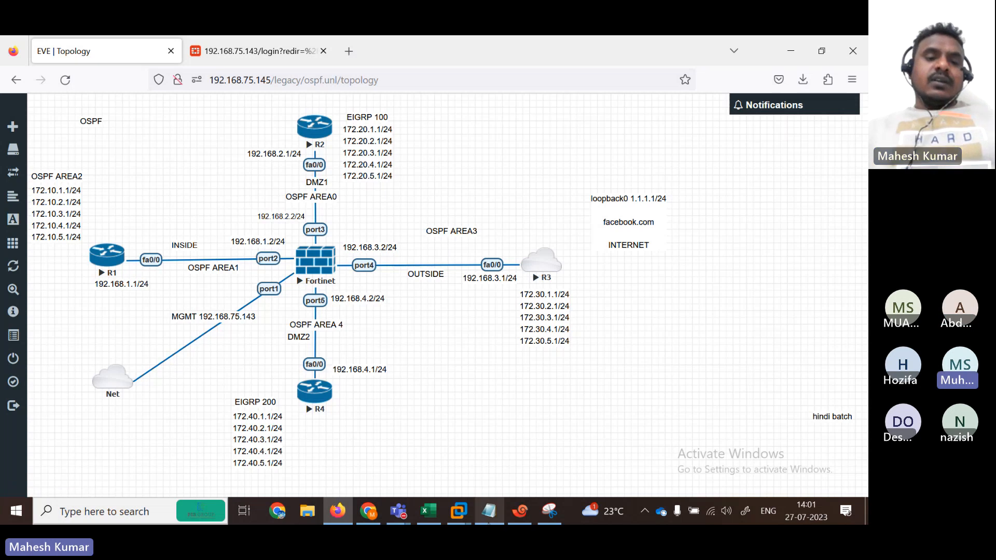
pyautogui.hotkey('alt', 'Tab')
pyautogui.moveTo(2, 207); pyautogui.dragTo(98, 261)
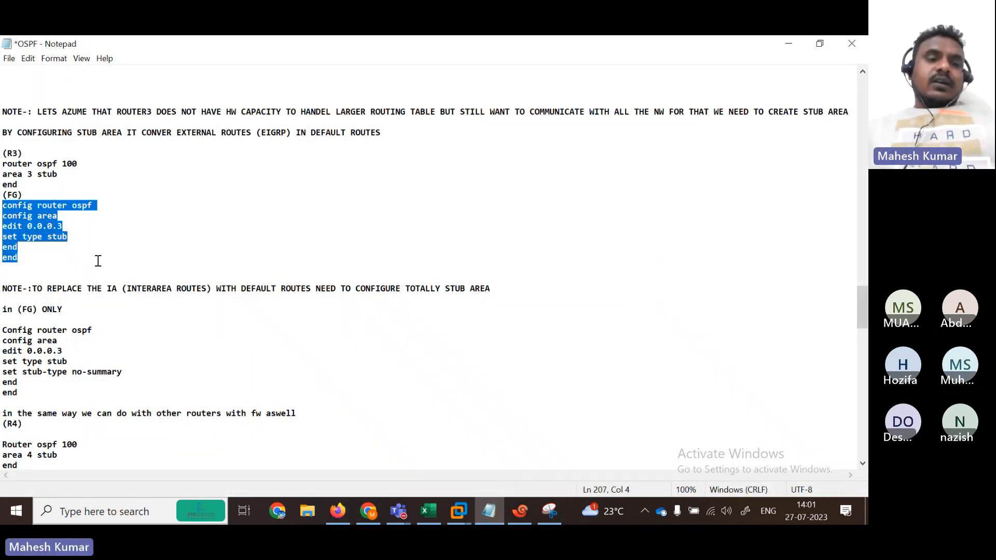
pyautogui.click(789, 43)
# Switch to the FG console in Xshell and log in as admin with the account password
pyautogui.click(514, 516)
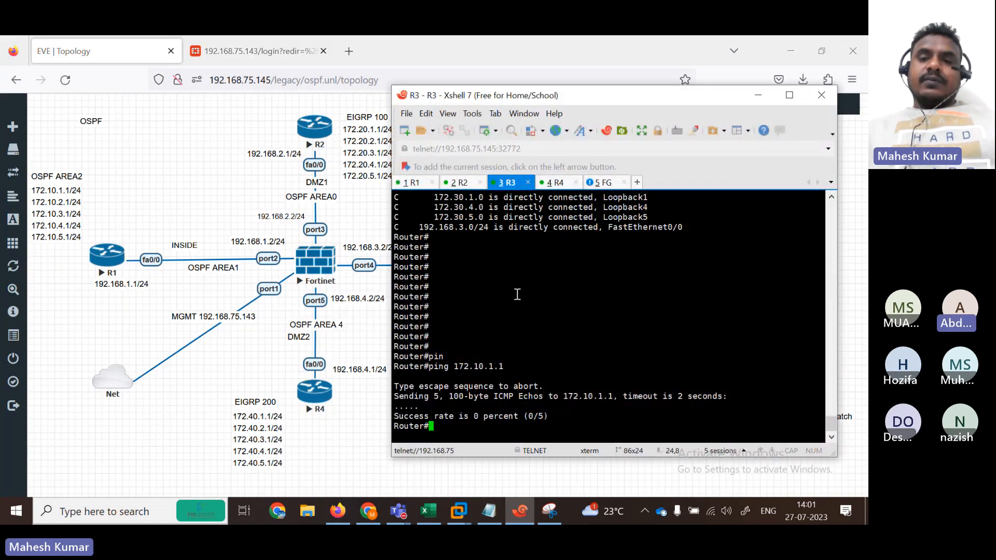
pyautogui.click(603, 182)
pyautogui.write('admin')
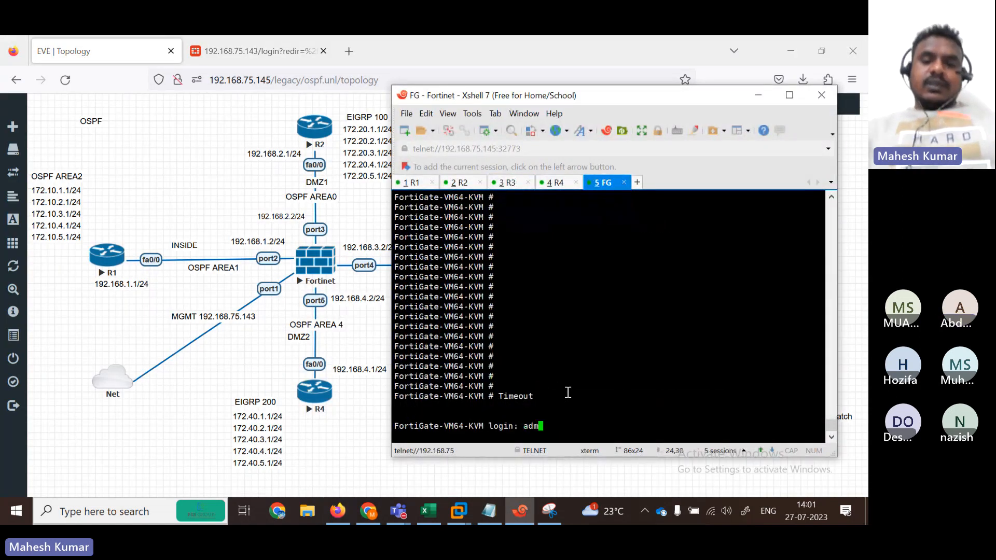
pyautogui.press('Return')
pyautogui.press('Return')
pyautogui.press('Return')
pyautogui.press('Return')
pyautogui.press('Return')
pyautogui.press('Return')
pyautogui.press('Return')
pyautogui.press('Return')
pyautogui.press('Return')
pyautogui.press('Return')
pyautogui.press('Return')
pyautogui.press('Return')
pyautogui.press('Return')
pyautogui.press('Return')
pyautogui.press('Return')
pyautogui.press('Return')
pyautogui.press('Return')
pyautogui.press('Return')
pyautogui.press('Return')
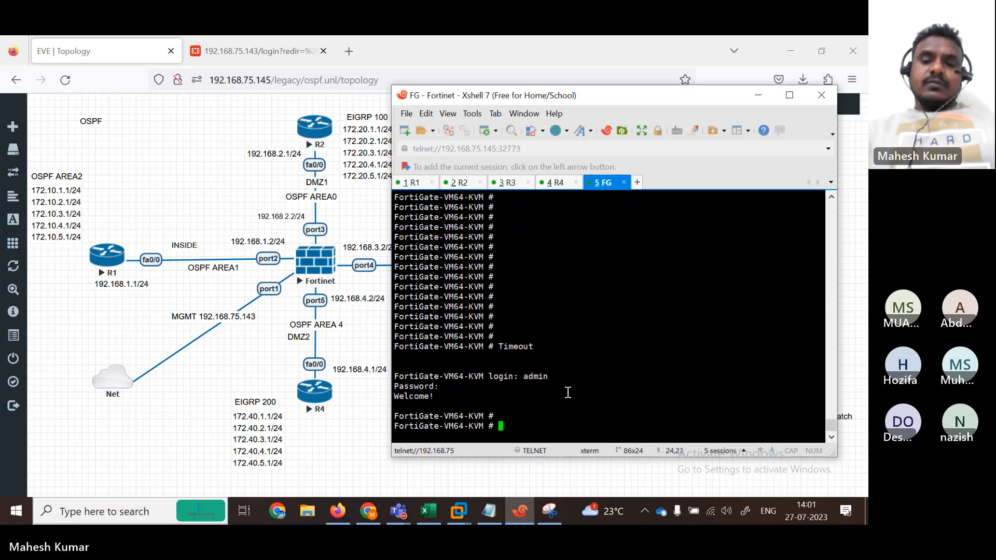
# Paste the copied commands into the FortiGate, check each line, and execute the final end to make area 0.0.0.3 a stub
pyautogui.rightClick(568, 392)
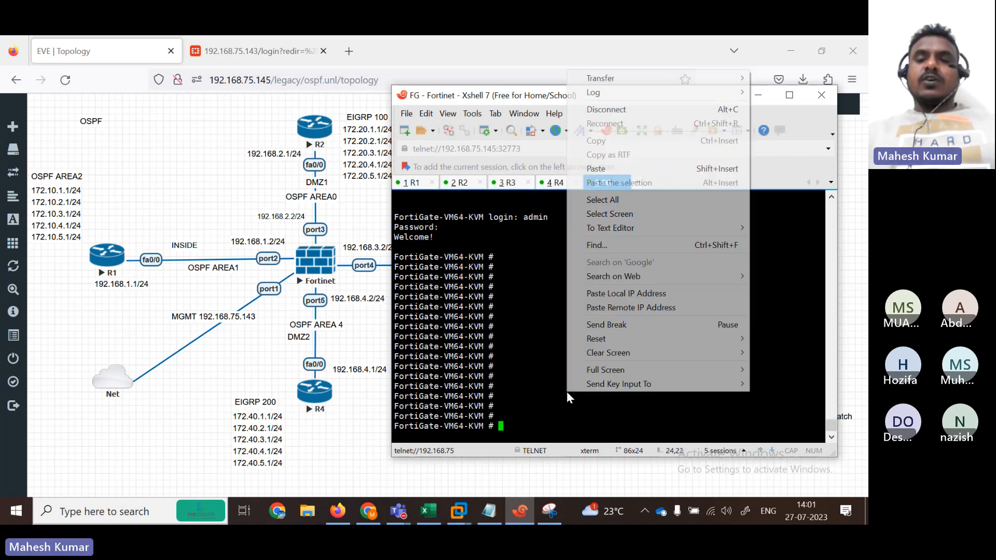
pyautogui.click(646, 167)
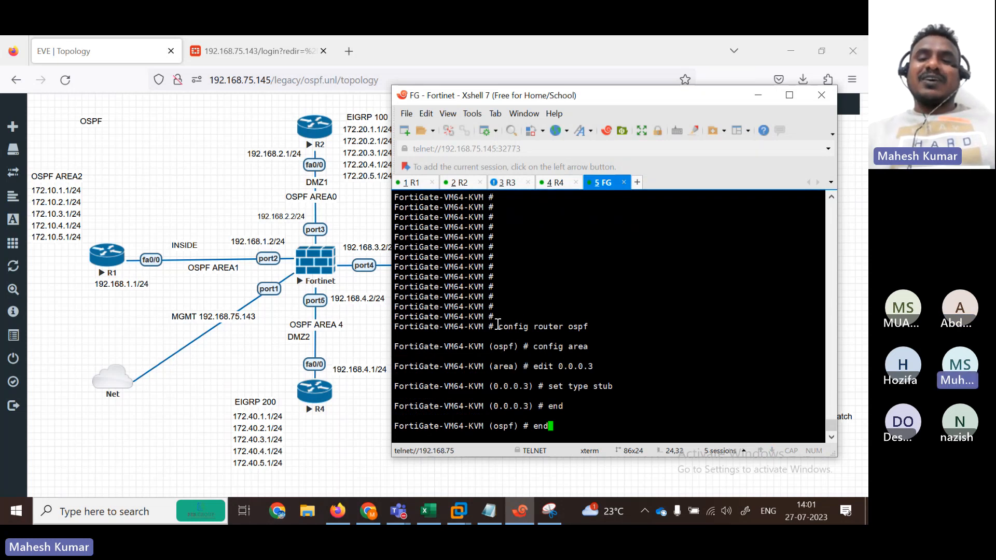
pyautogui.moveTo(498, 326); pyautogui.dragTo(604, 329)
pyautogui.click(529, 348)
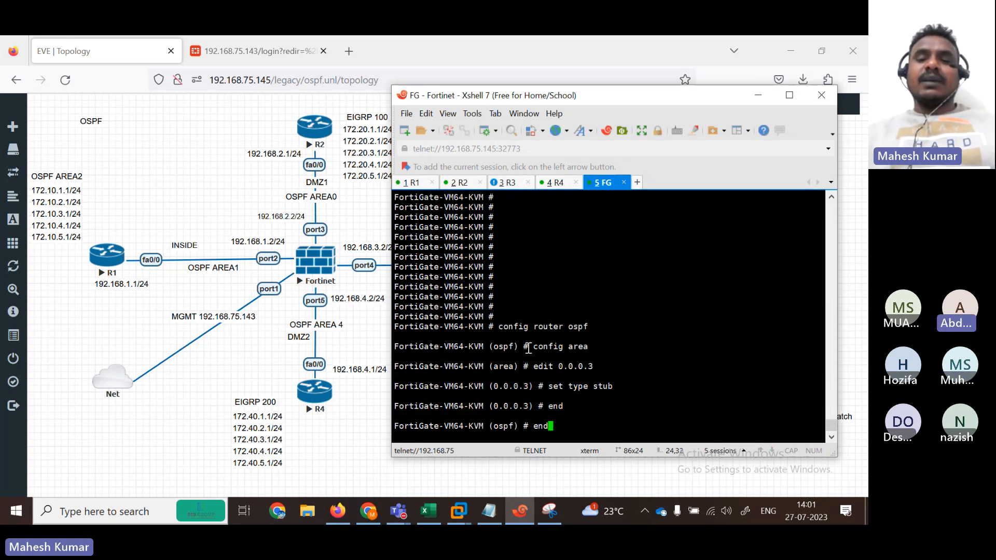
pyautogui.moveTo(528, 348); pyautogui.dragTo(600, 350)
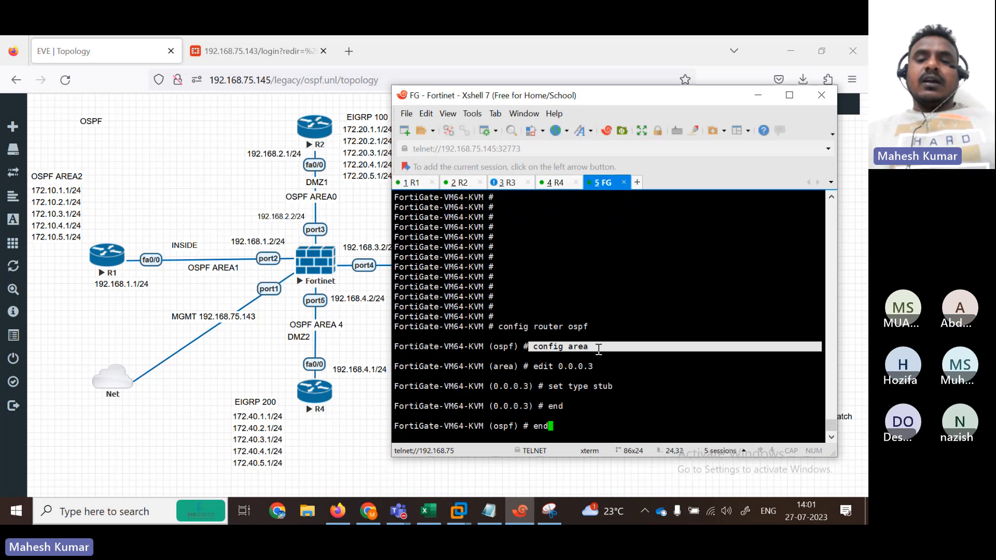
pyautogui.moveTo(533, 367); pyautogui.dragTo(587, 373)
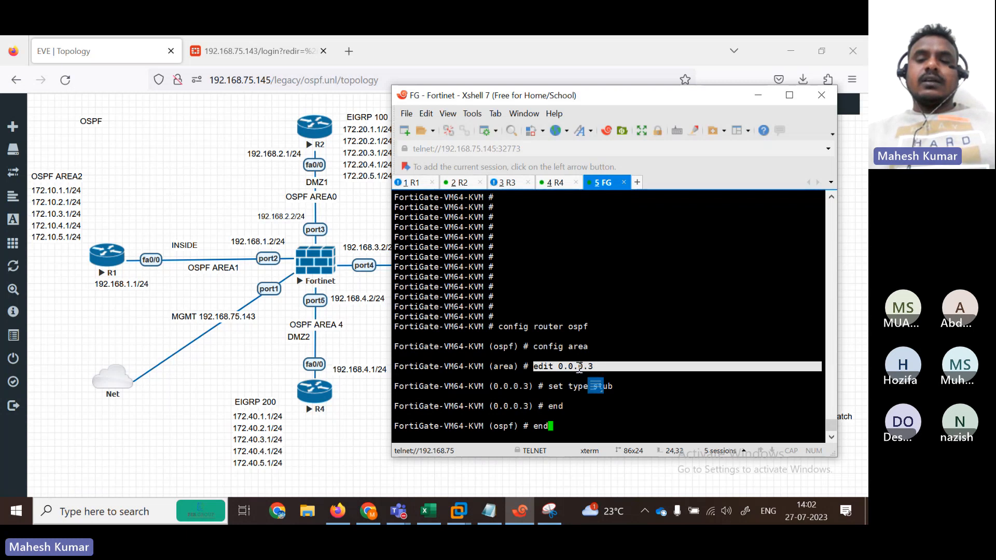
pyautogui.click(592, 369)
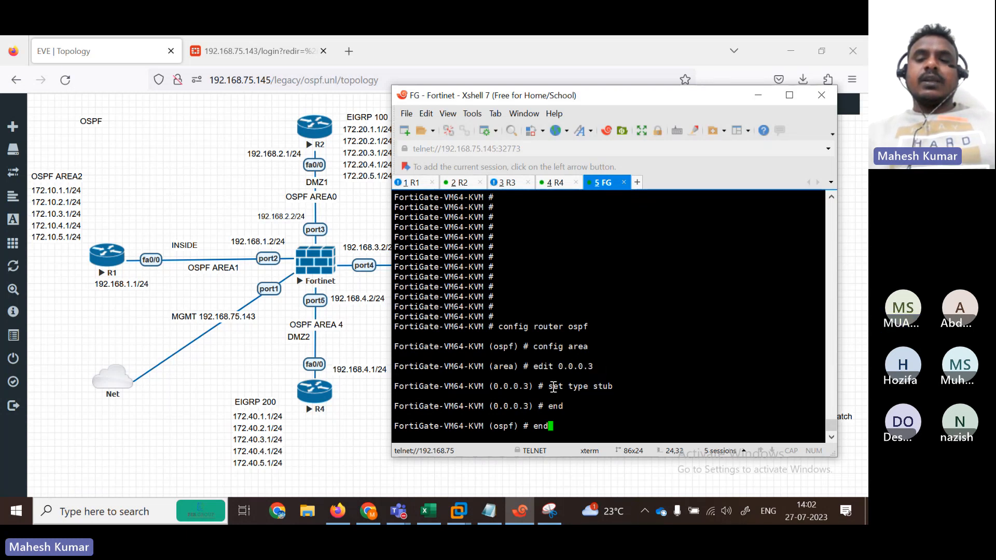
pyautogui.moveTo(557, 387); pyautogui.dragTo(619, 389)
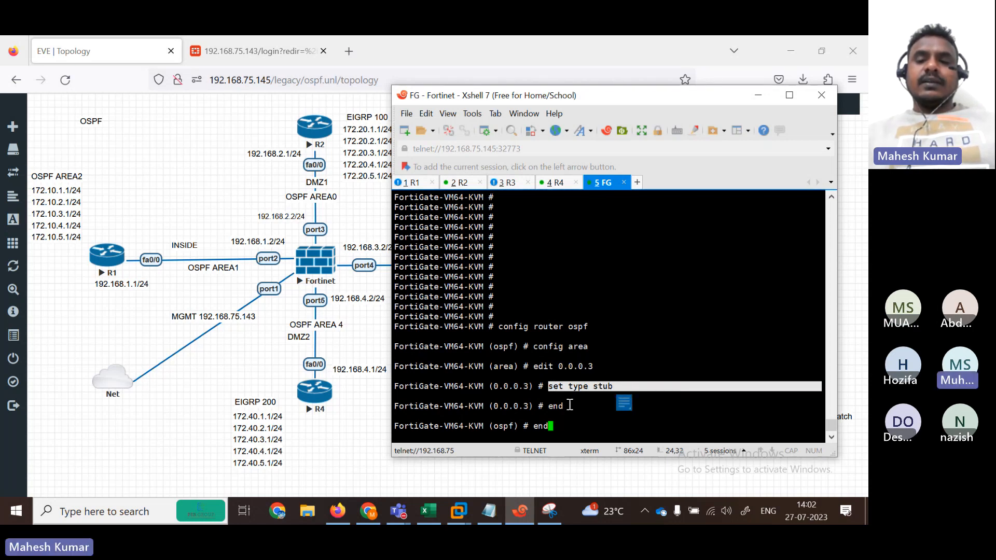
pyautogui.moveTo(549, 406); pyautogui.dragTo(576, 408)
pyautogui.click(530, 427)
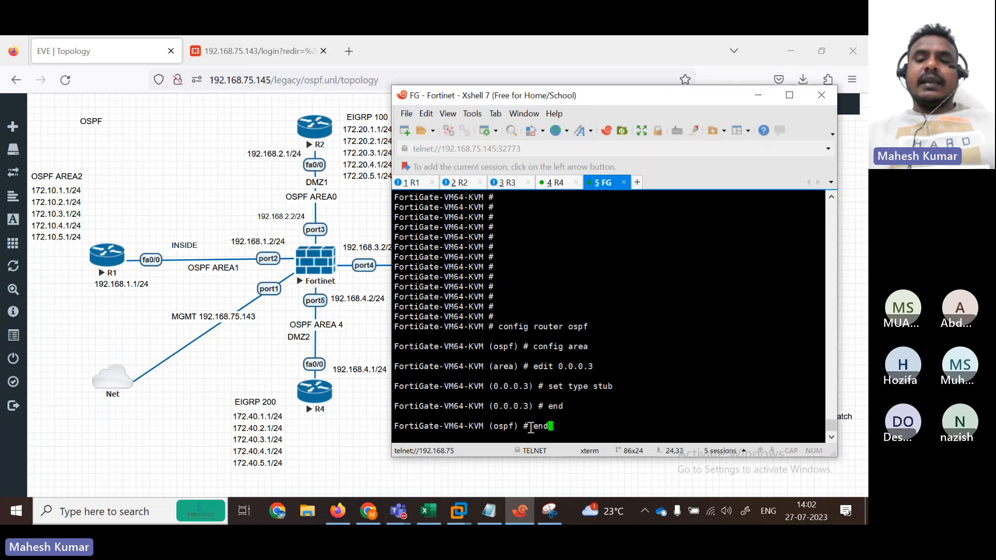
pyautogui.press('Return')
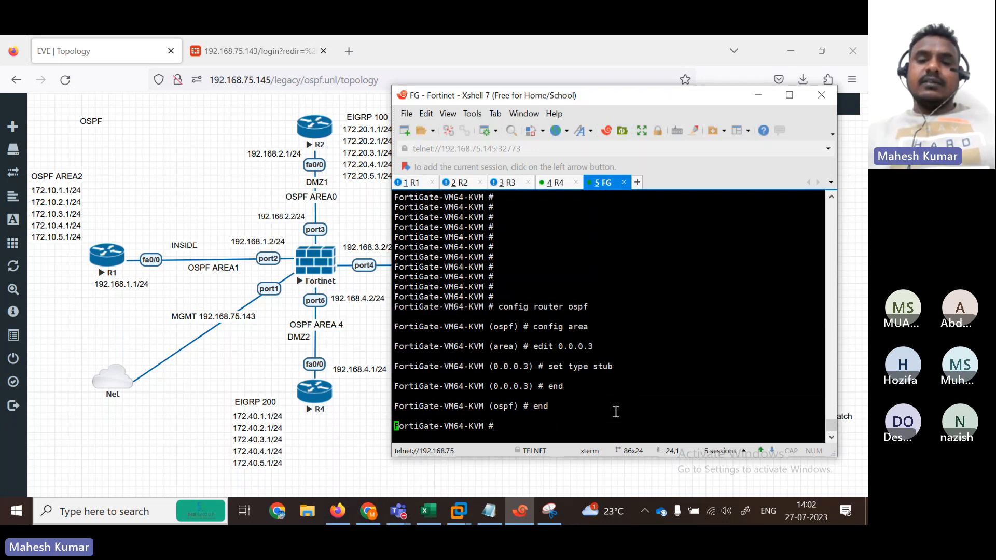
pyautogui.press('Return')
pyautogui.press('Return')
pyautogui.press('Return')
pyautogui.press('Return')
pyautogui.press('Return')
pyautogui.press('Return')
pyautogui.press('Return')
pyautogui.press('Return')
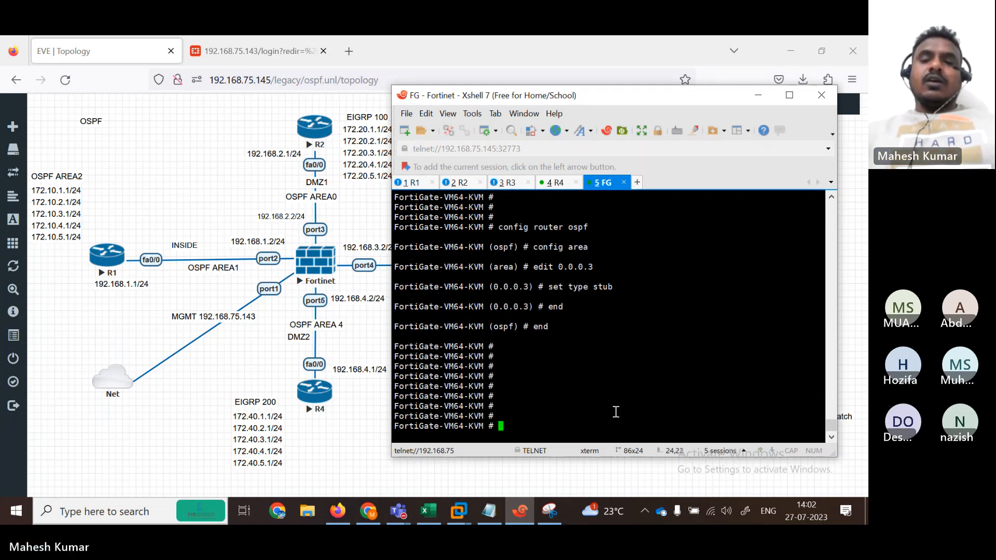
# Switch to R3's console and display its complete routing table with show ip route
pyautogui.click(505, 182)
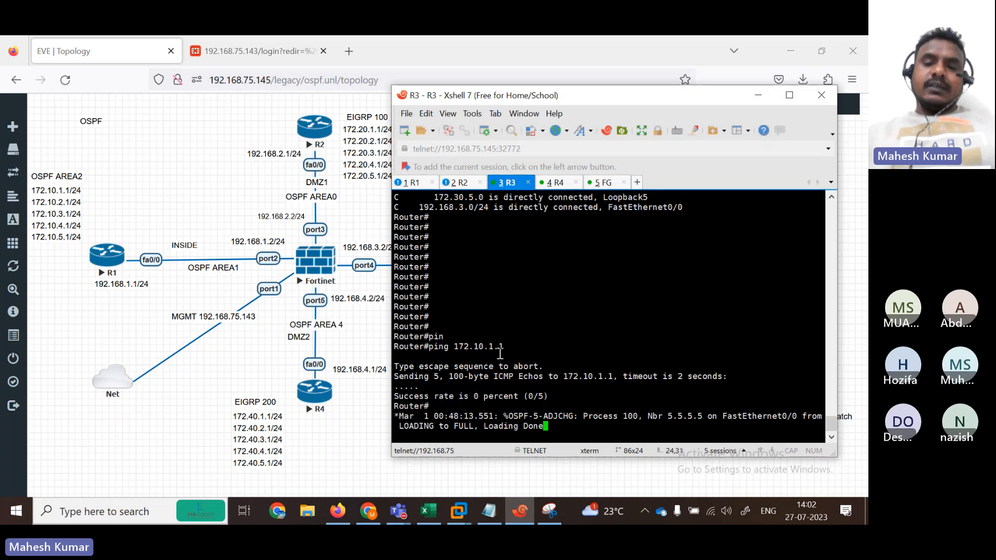
pyautogui.press('Return')
pyautogui.press('Return')
pyautogui.press('Return')
pyautogui.press('Return')
pyautogui.write('sh')
pyautogui.press('Tab')
pyautogui.write('i rou')
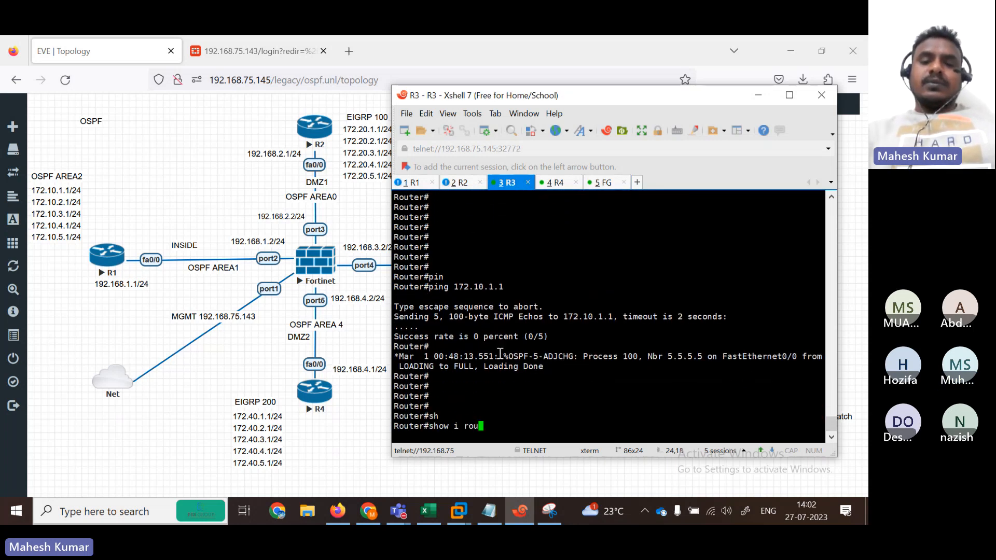
pyautogui.press('BackSpace')
pyautogui.press('BackSpace')
pyautogui.press('BackSpace')
pyautogui.press('BackSpace')
pyautogui.write('p rou')
pyautogui.press('Tab')
pyautogui.press('Return')
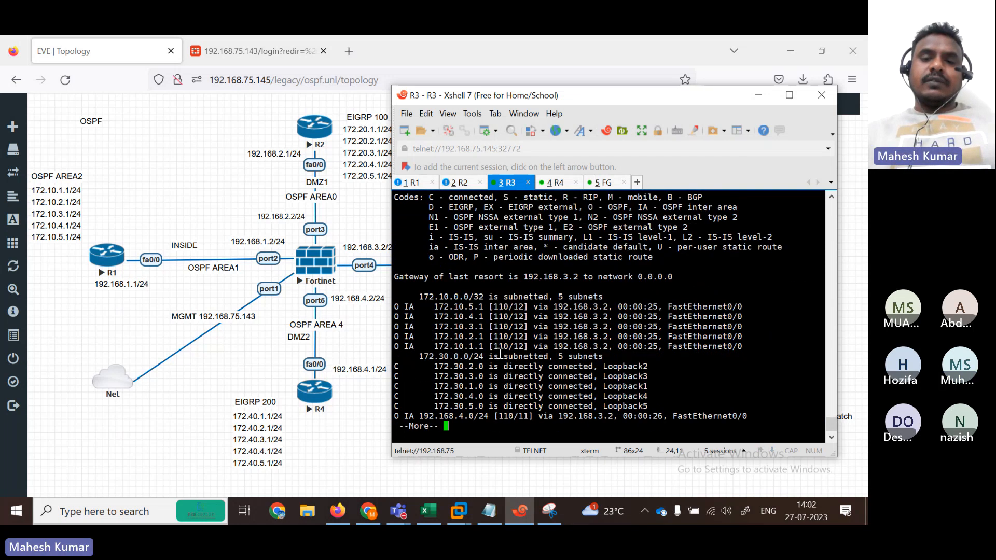
pyautogui.press('space')
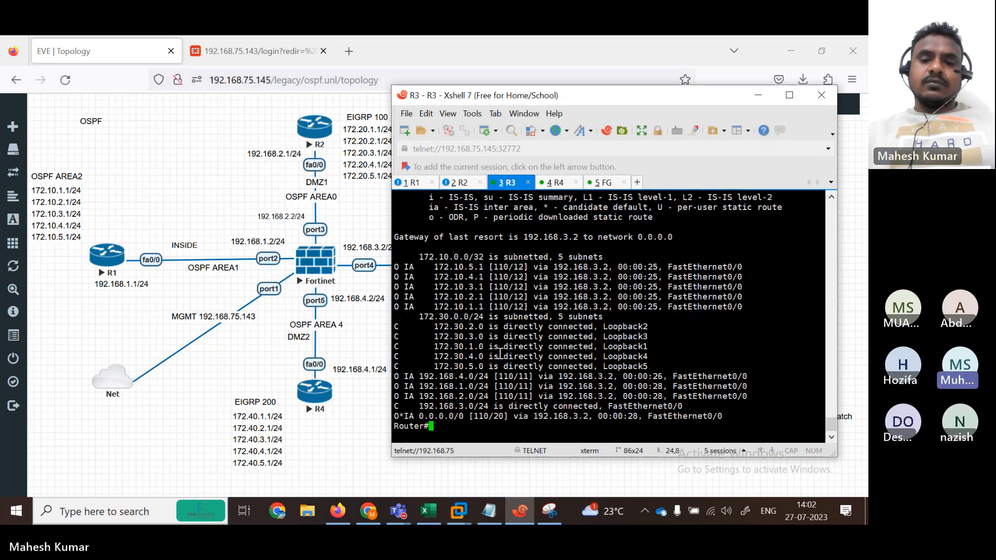
# Maximize the Xshell window and examine the inter-area, connected and default routes in R3's routing table
pyautogui.click(785, 96)
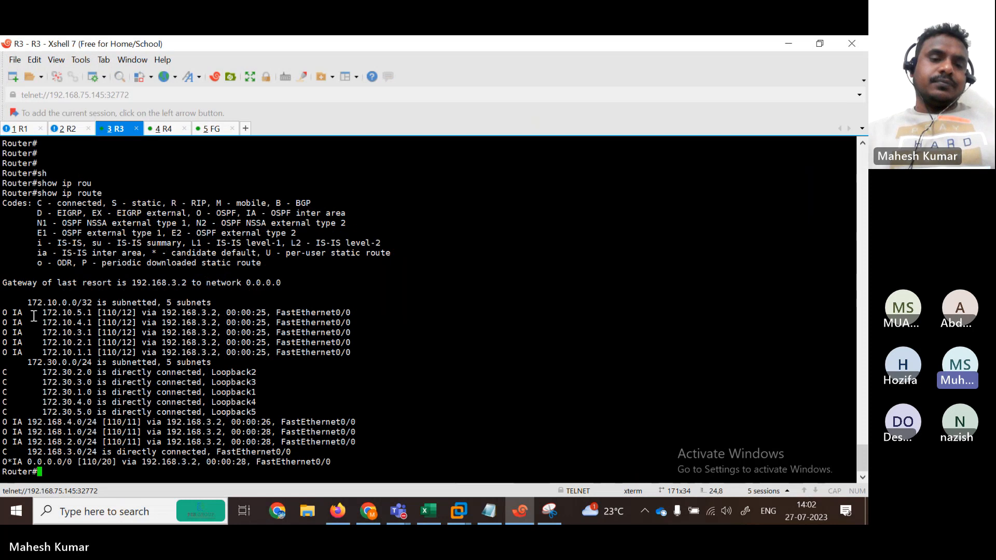
pyautogui.moveTo(33, 316); pyautogui.dragTo(359, 353)
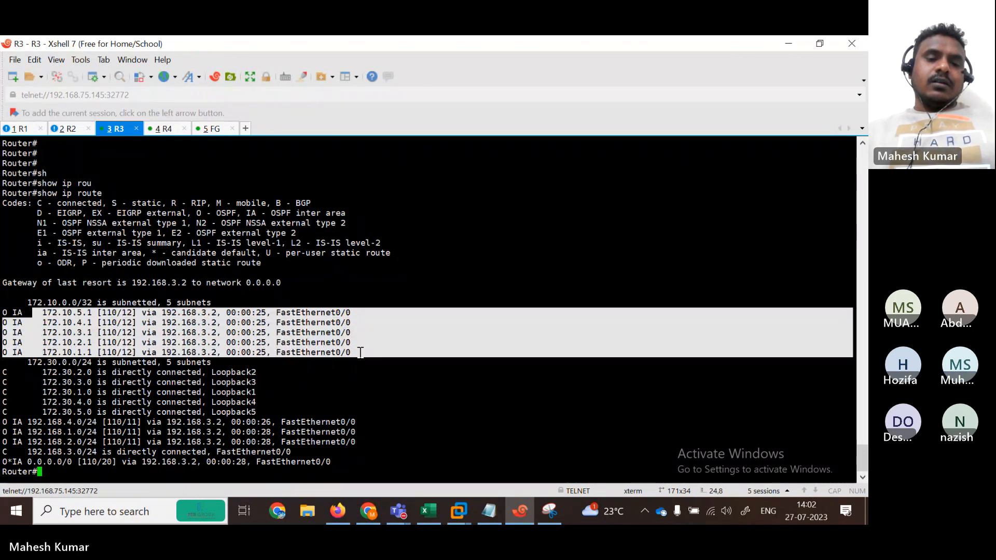
pyautogui.moveTo(20, 374); pyautogui.dragTo(287, 411)
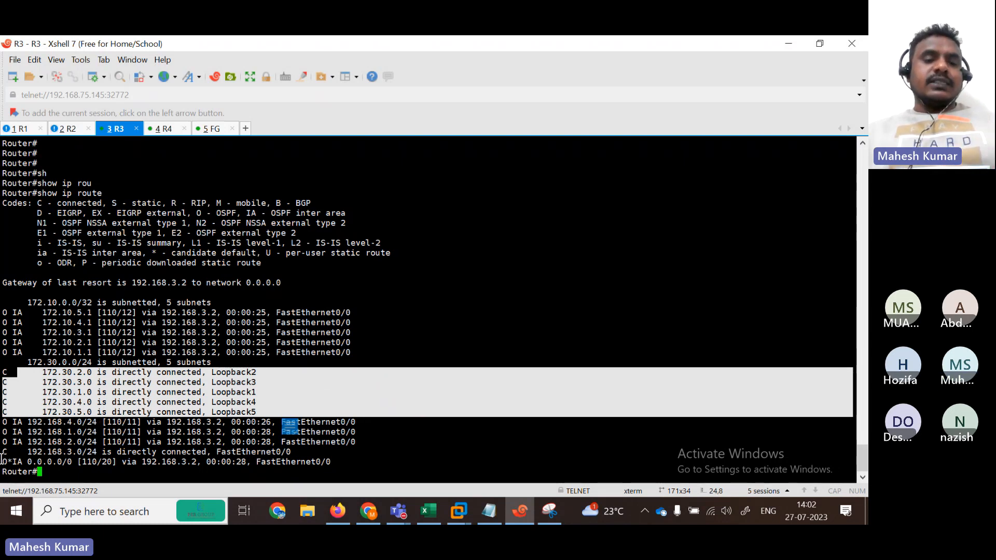
pyautogui.moveTo(3, 460); pyautogui.dragTo(289, 460)
# Switch to R2's console and enter privileged mode
pyautogui.click(75, 131)
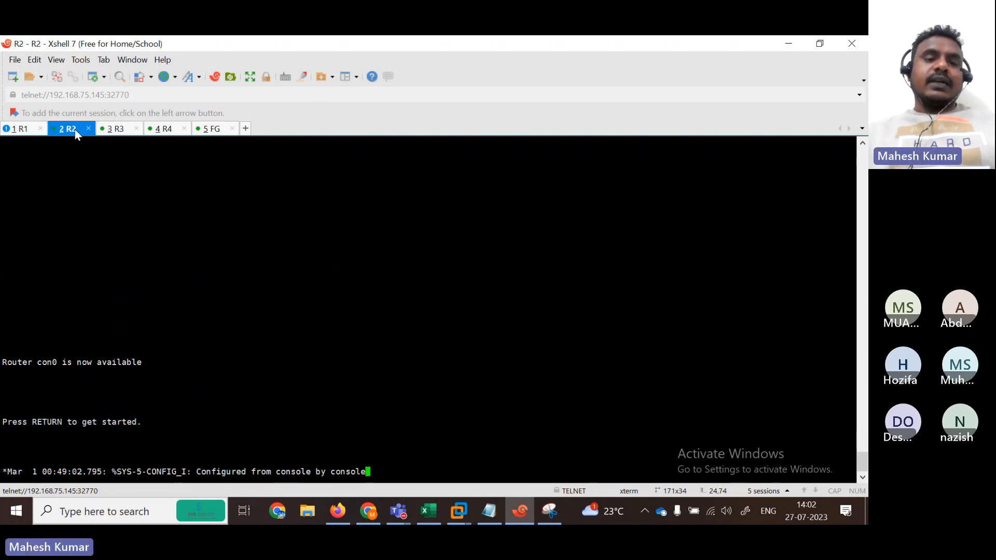
pyautogui.press('Return')
pyautogui.press('Return')
pyautogui.press('Return')
pyautogui.press('Return')
pyautogui.press('Return')
pyautogui.press('Return')
pyautogui.write('en')
pyautogui.press('Return')
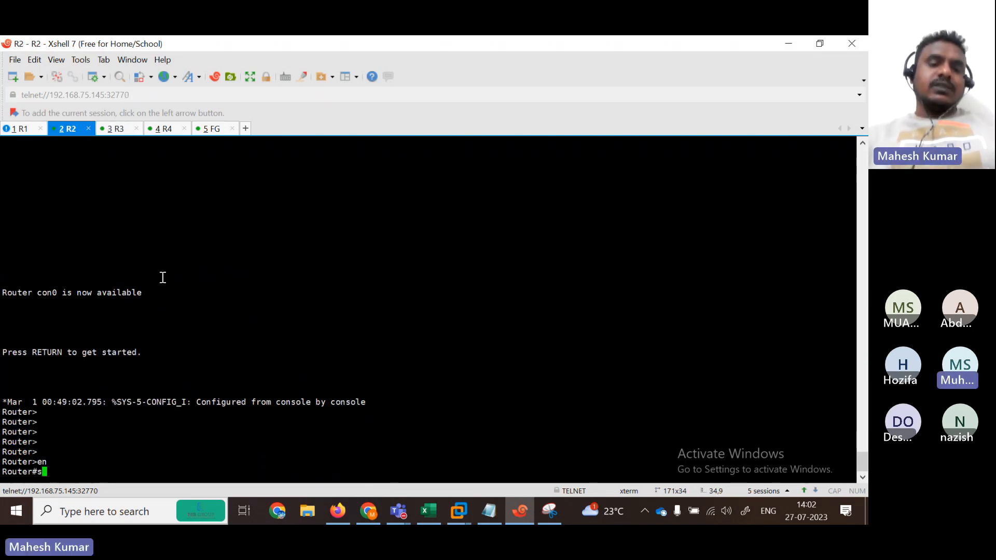
# Display R2's routing table with show ip route and examine its last entries
pyautogui.write('sh')
pyautogui.press('Tab')
pyautogui.write('ip rou')
pyautogui.press('Tab')
pyautogui.press('Return')
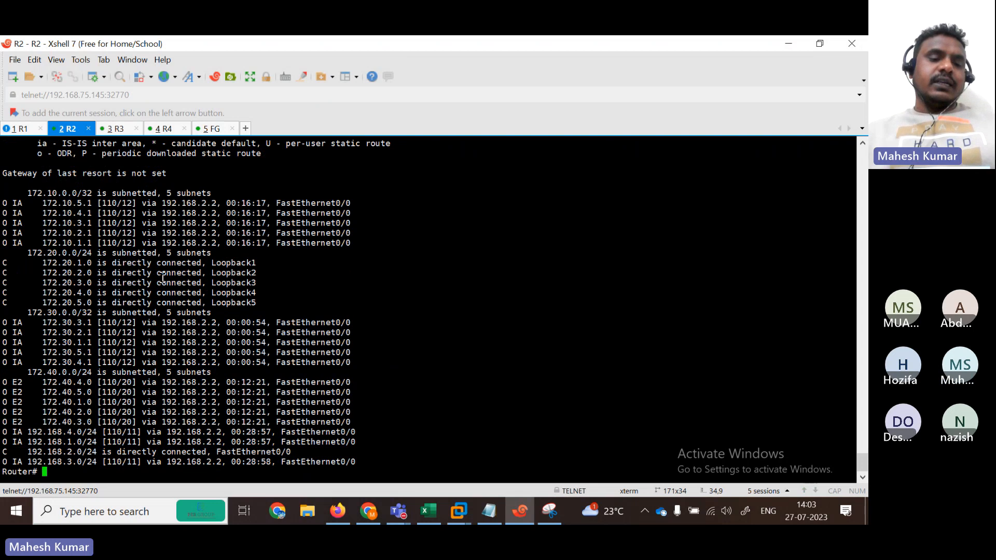
pyautogui.moveTo(3, 463); pyautogui.dragTo(329, 455)
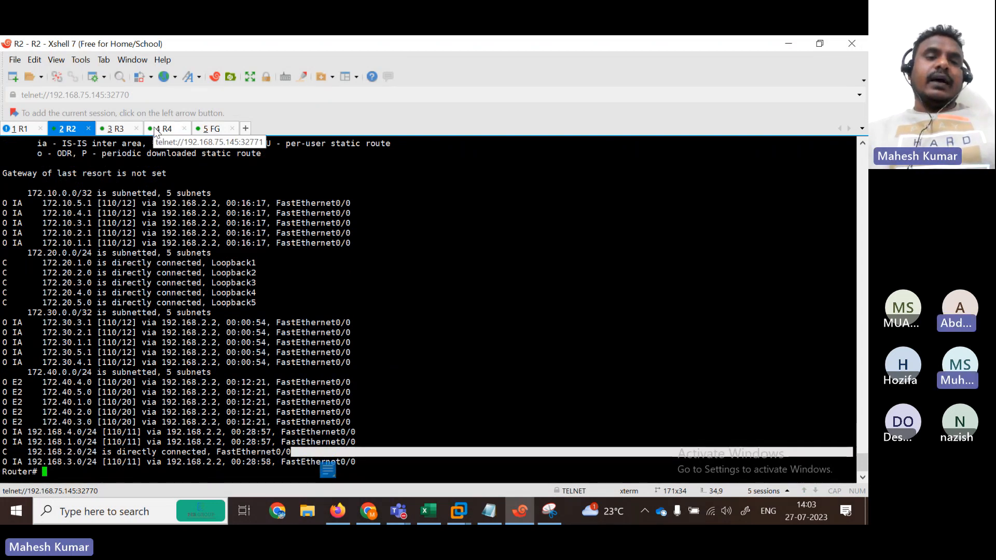
# Return to R3's console and bring up a fresh prompt below the routing table
pyautogui.click(115, 129)
pyautogui.click(260, 456)
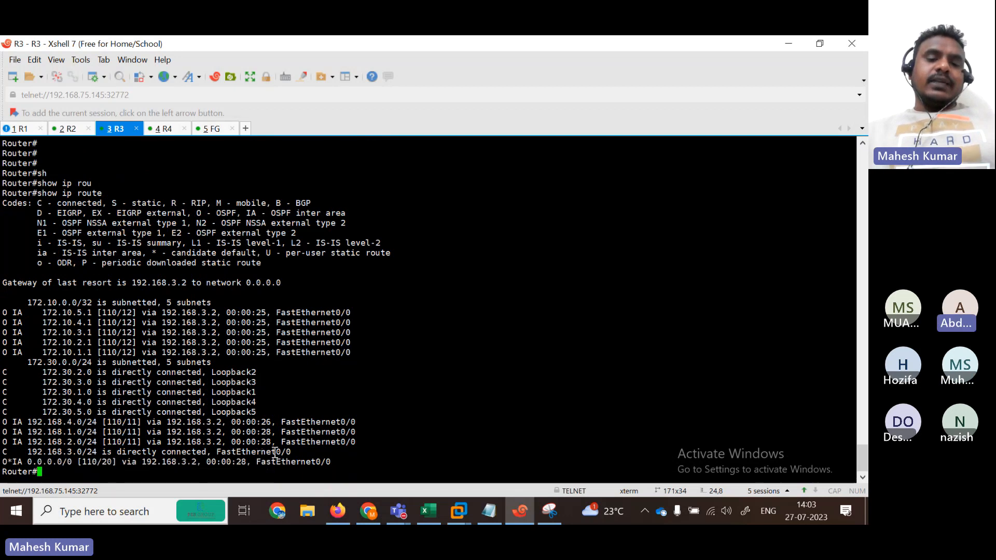
pyautogui.press('Return')
pyautogui.press('Return')
pyautogui.press('Return')
pyautogui.press('Return')
pyautogui.press('Return')
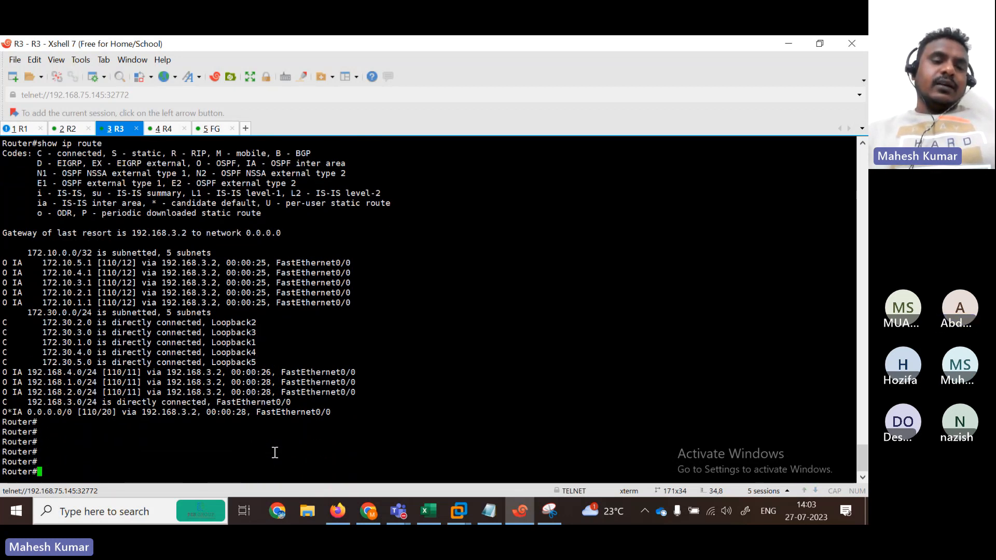
# Rerun show ip route on R3 and compare the inter-area 172.10.x.1 routes with the connected 172.30.x.0 loopback routes
pyautogui.moveTo(39, 263); pyautogui.dragTo(224, 280)
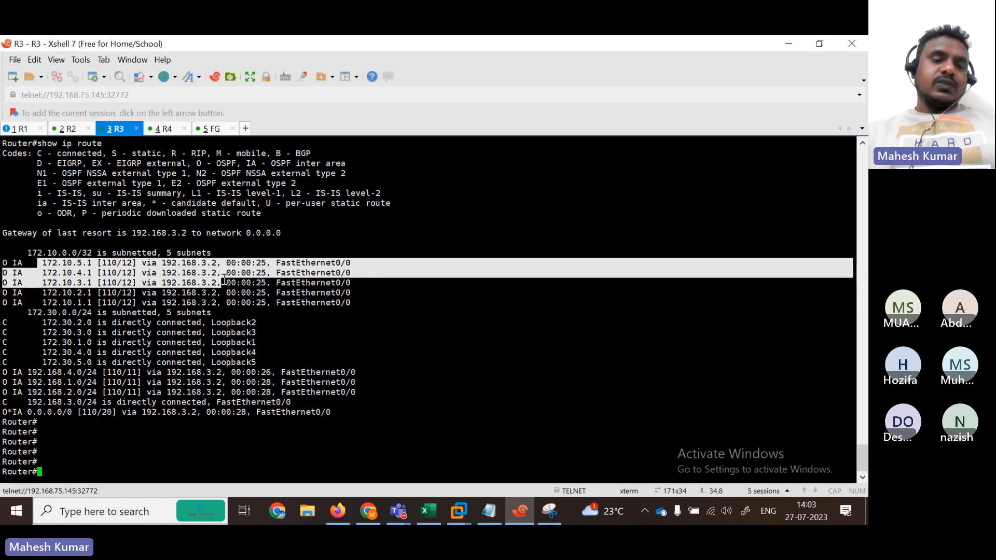
pyautogui.moveTo(28, 322); pyautogui.dragTo(228, 352)
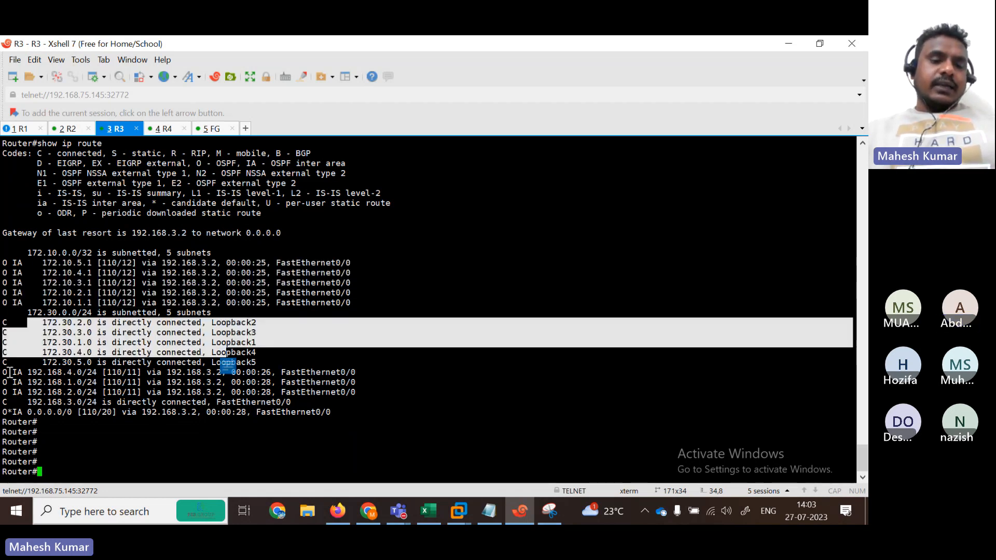
pyautogui.moveTo(10, 373); pyautogui.dragTo(290, 393)
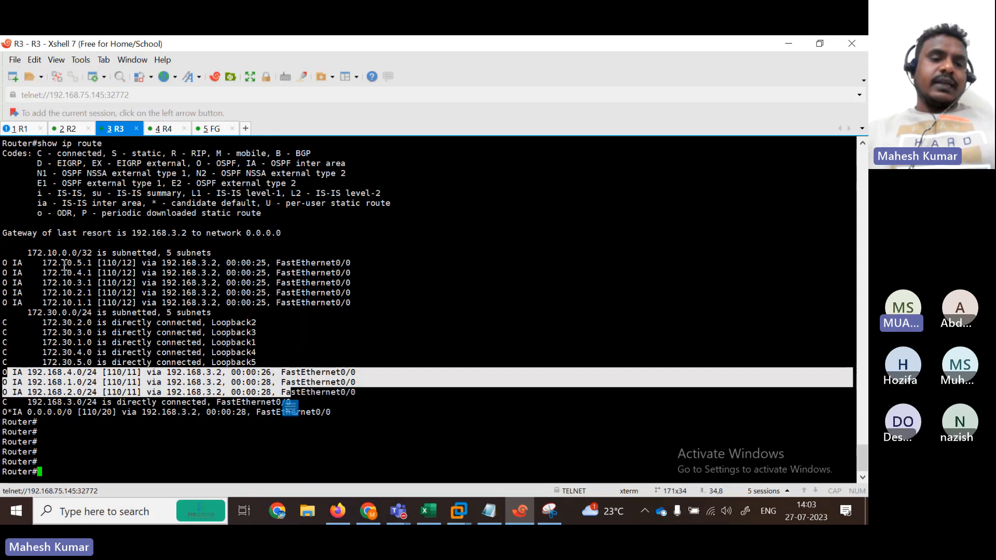
pyautogui.press('Up')
pyautogui.press('Return')
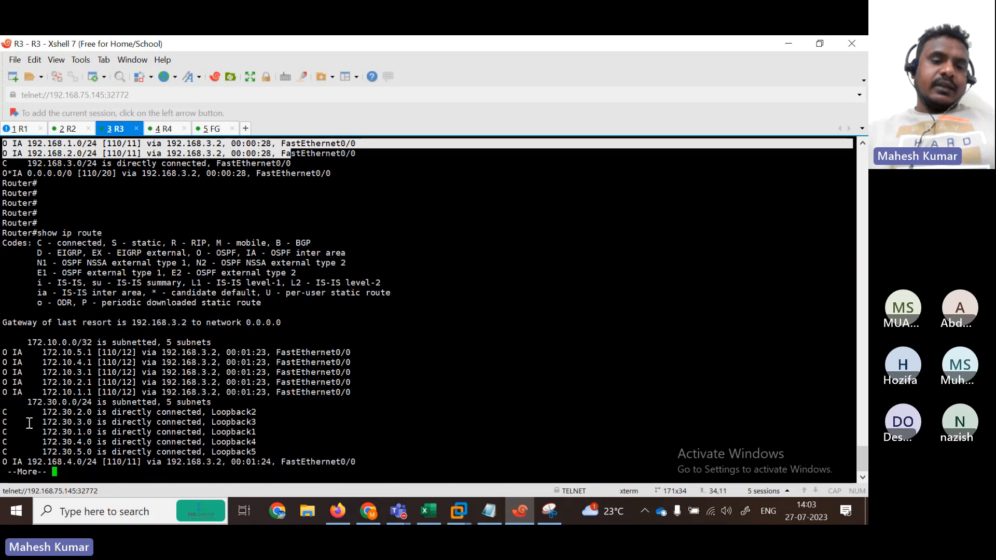
pyautogui.moveTo(30, 415); pyautogui.dragTo(266, 453)
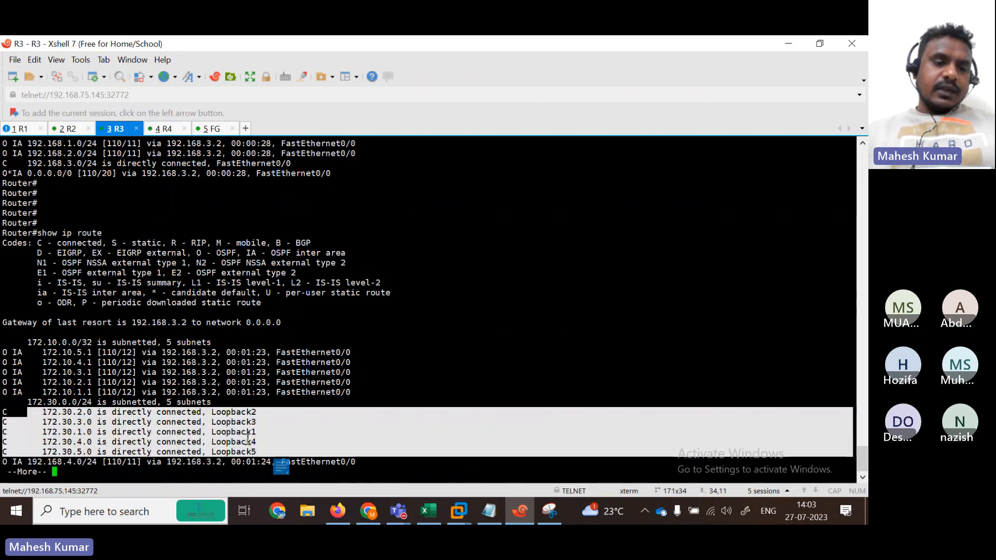
pyautogui.click(37, 352)
pyautogui.moveTo(37, 352); pyautogui.dragTo(357, 392)
# Shrink the console window, switch to the EVE topology and move the 172.40.x.1/24 network list up closer to R4
pyautogui.click(820, 43)
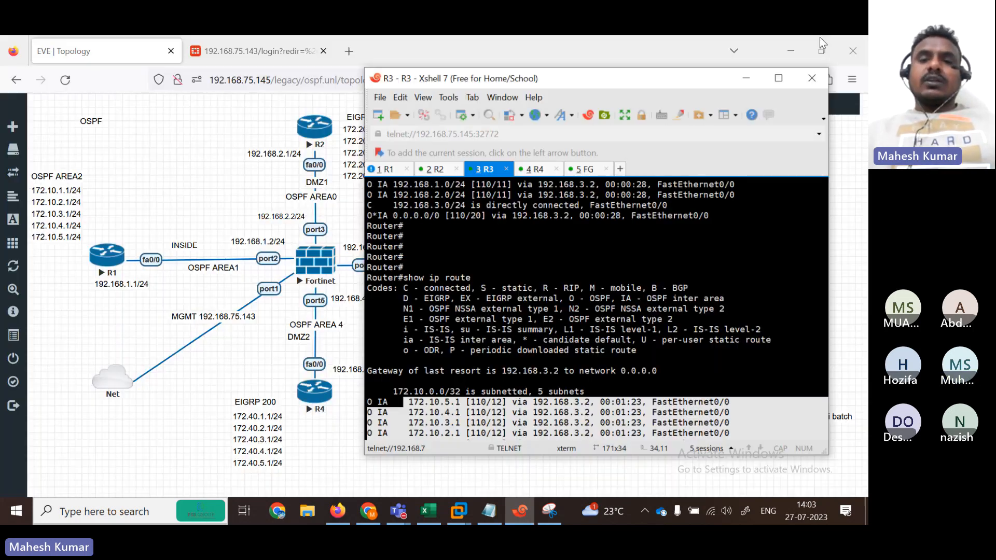
pyautogui.click(368, 113)
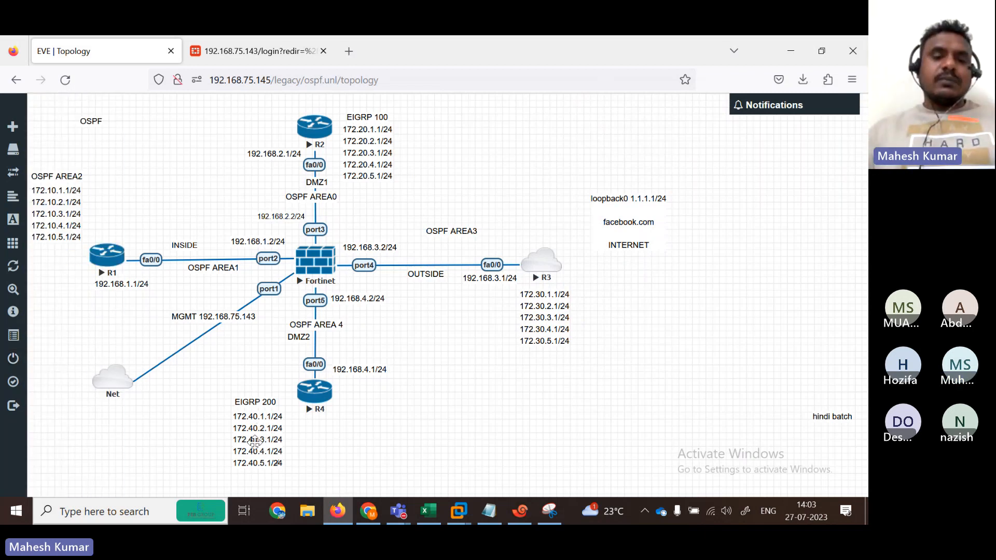
pyautogui.moveTo(257, 426); pyautogui.dragTo(255, 414)
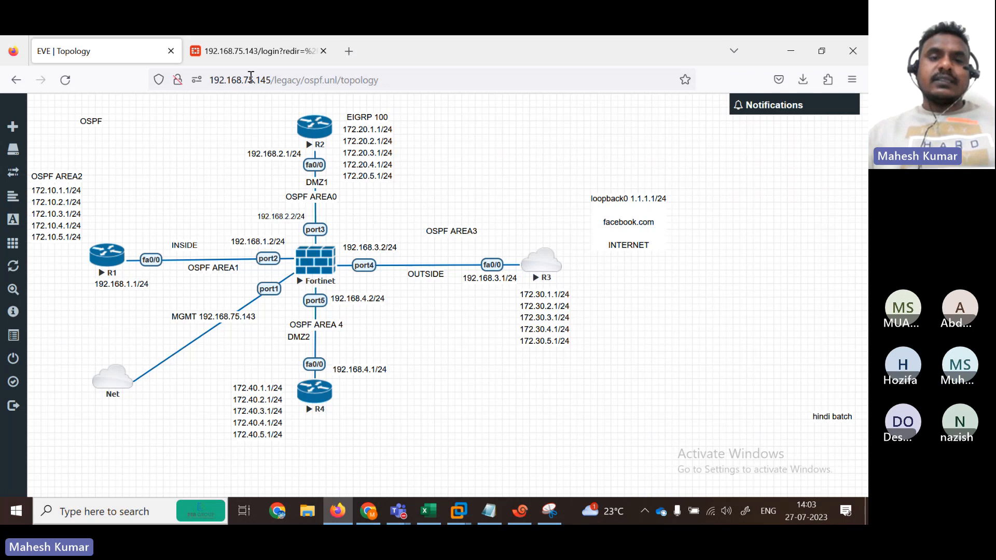
# Return to R3's console in Xshell, page through the rest of the routing table and examine its OSPF inter-area and connected routes
pyautogui.click(520, 512)
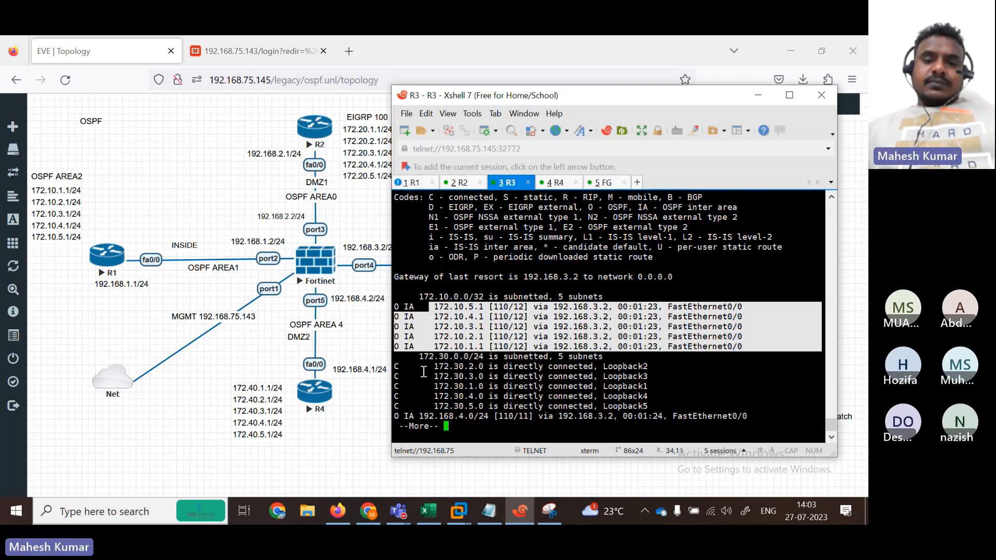
pyautogui.moveTo(424, 366); pyautogui.dragTo(582, 413)
pyautogui.moveTo(431, 310); pyautogui.dragTo(538, 346)
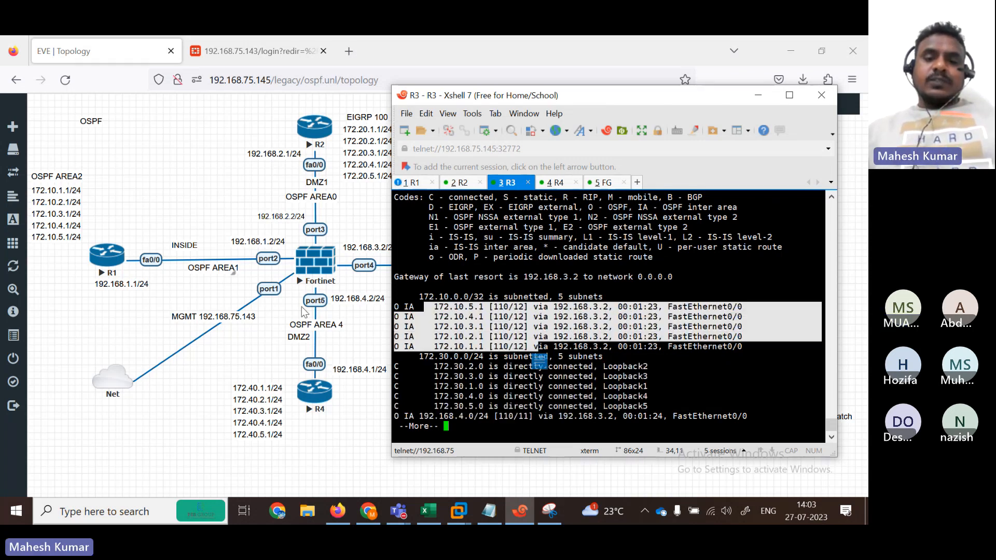
pyautogui.moveTo(429, 366); pyautogui.dragTo(563, 387)
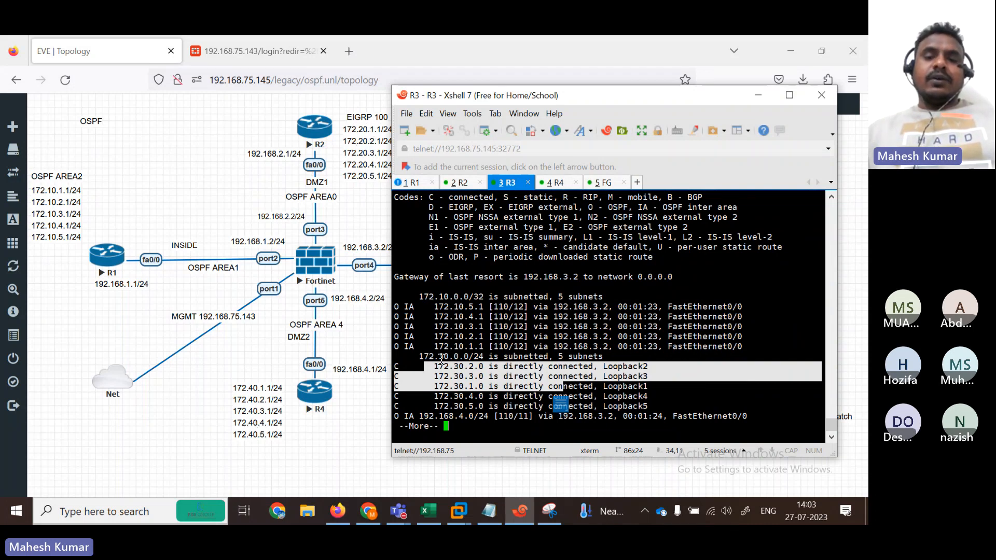
pyautogui.moveTo(425, 371); pyautogui.dragTo(657, 407)
pyautogui.press('space')
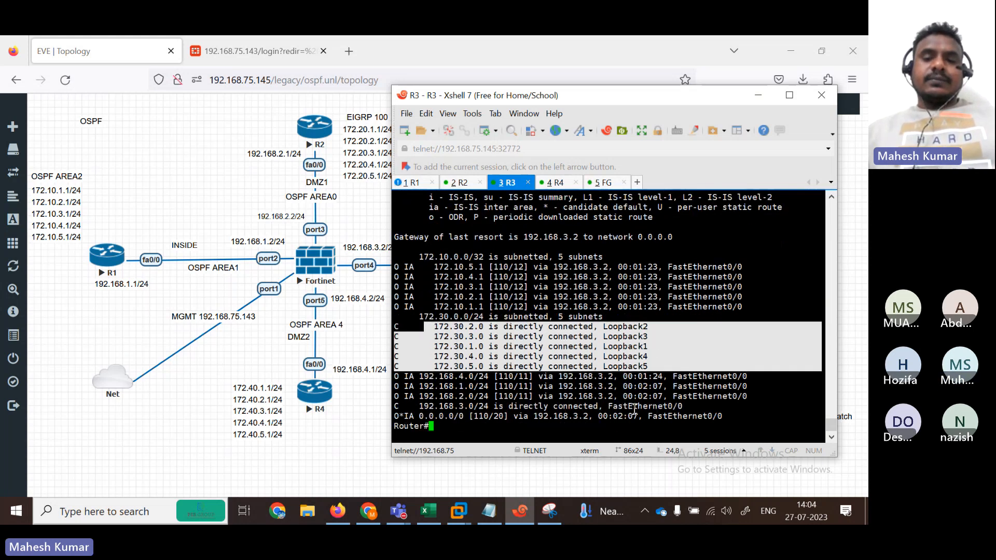
pyautogui.moveTo(397, 378); pyautogui.dragTo(678, 398)
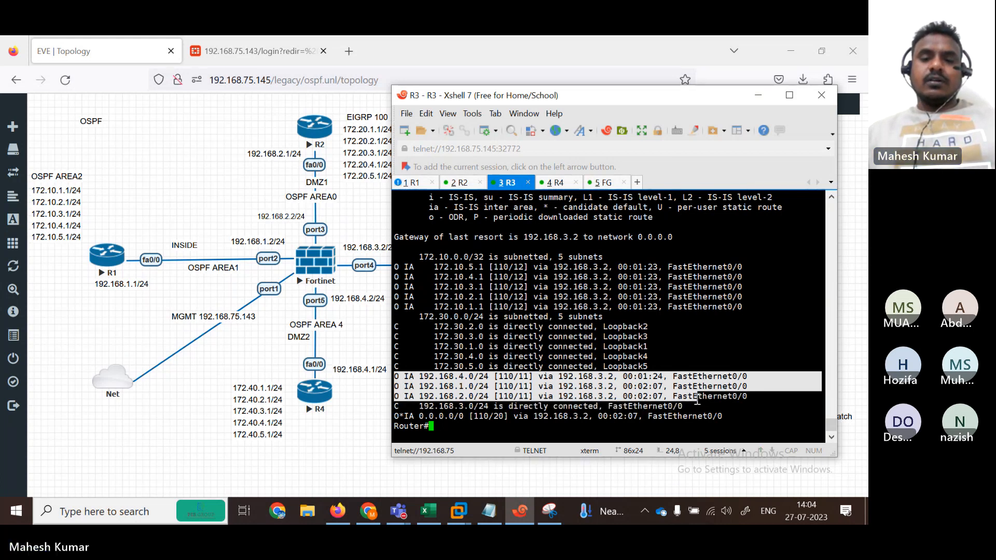
pyautogui.moveTo(706, 398); pyautogui.dragTo(780, 393)
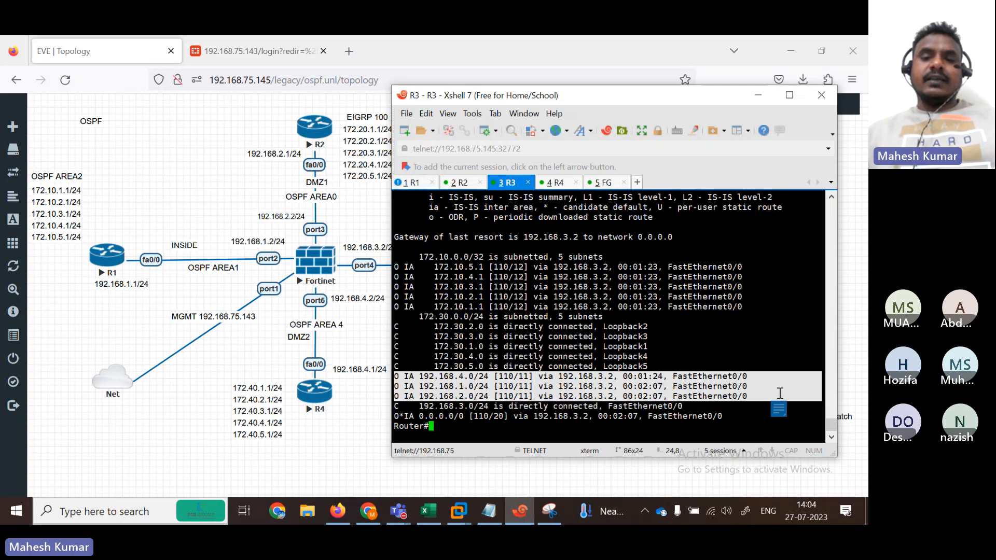
pyautogui.moveTo(397, 266); pyautogui.dragTo(758, 310)
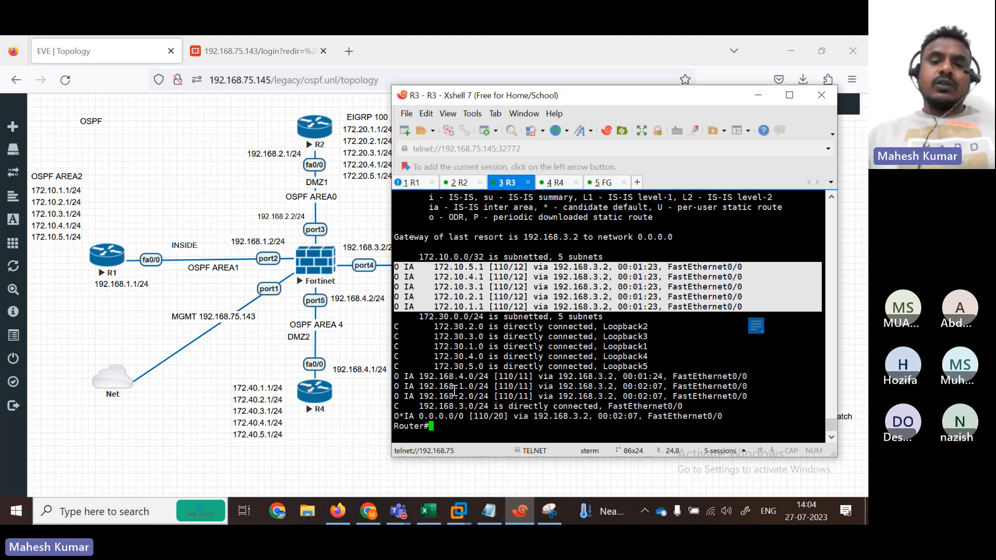
pyautogui.click(542, 275)
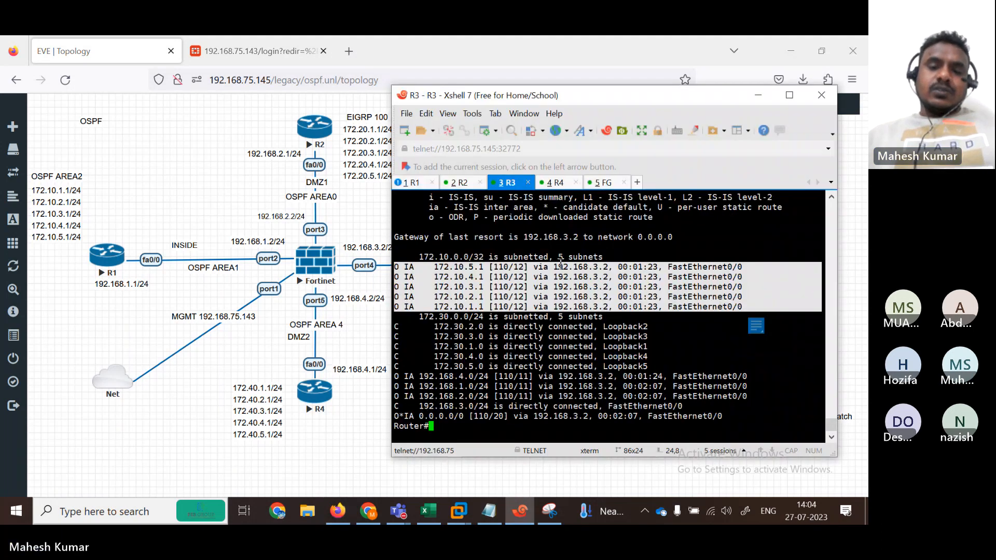
pyautogui.click(561, 263)
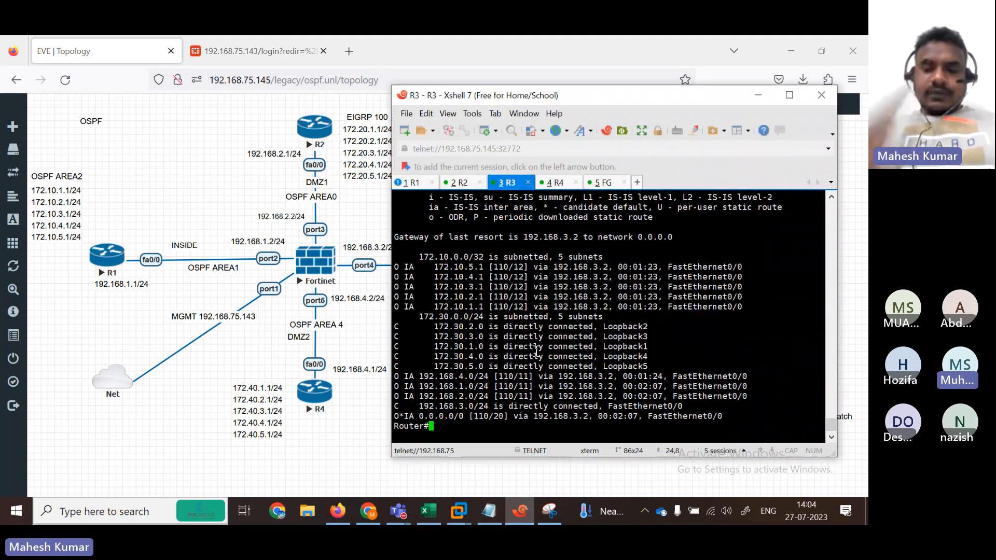
# Ping R2's EIGRP network address 172.20.1.1 from R3
pyautogui.press('Return')
pyautogui.press('Return')
pyautogui.press('Return')
pyautogui.press('Return')
pyautogui.press('Return')
pyautogui.press('Return')
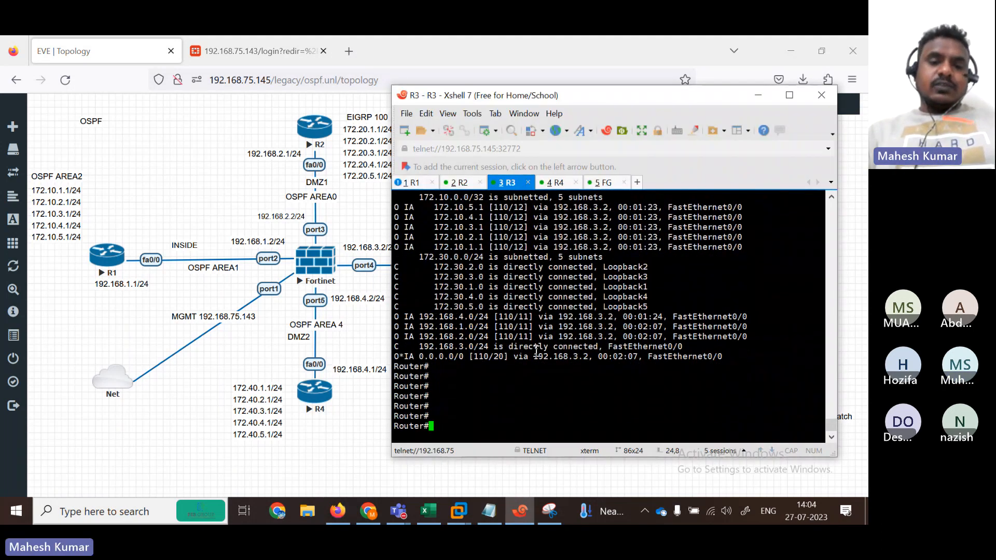
pyautogui.write('pi')
pyautogui.press('Tab')
pyautogui.write('1')
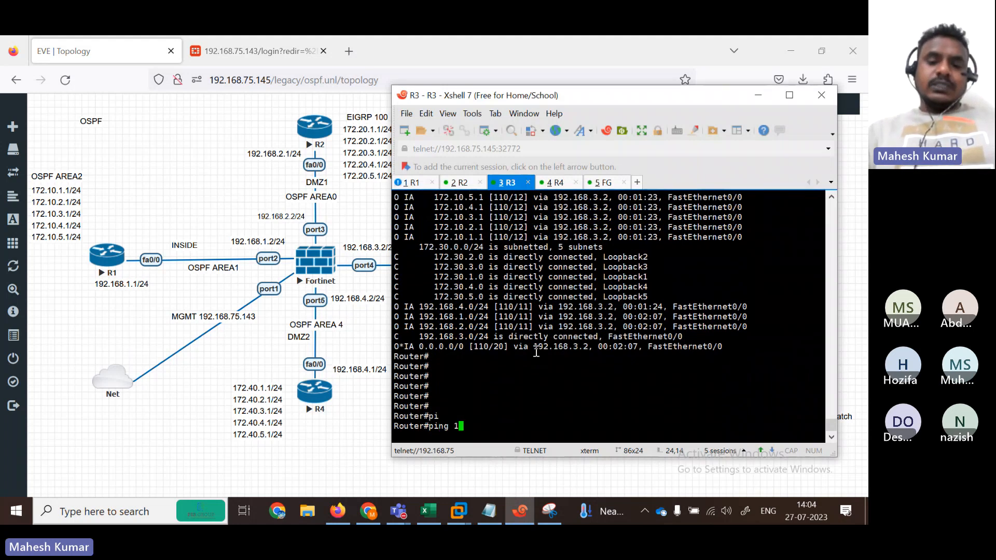
pyautogui.write('72.290')
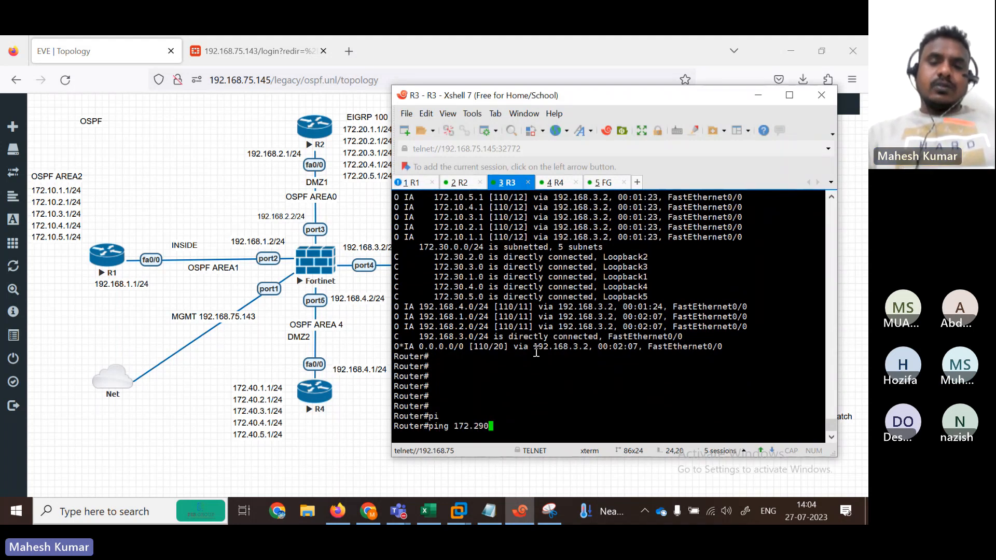
pyautogui.press('BackSpace')
pyautogui.press('BackSpace')
pyautogui.write('0.1.1')
pyautogui.press('Return')
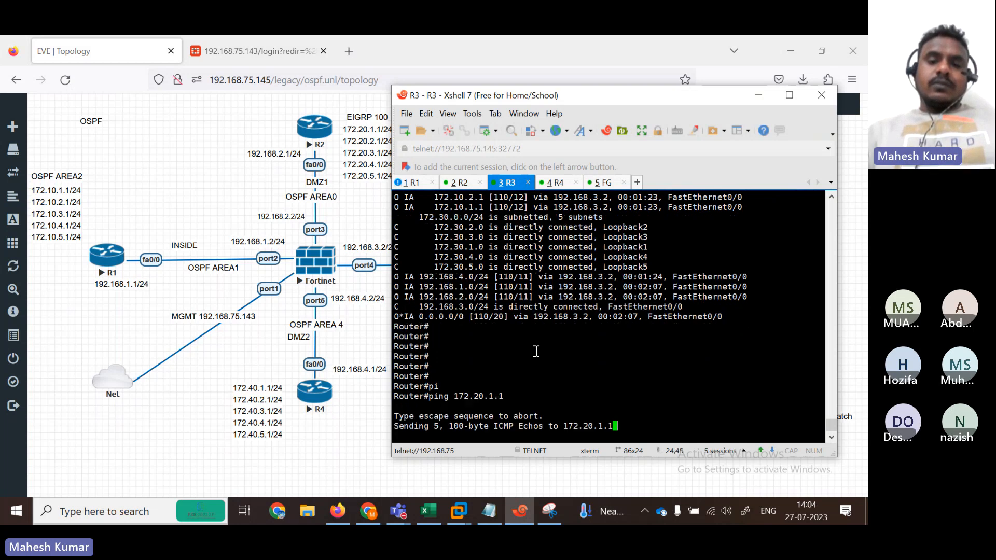
# Ping R4's EIGRP network address 172.40.1.1 from R3
pyautogui.press('Up')
pyautogui.press('BackSpace')
pyautogui.press('BackSpace')
pyautogui.press('BackSpace')
pyautogui.press('BackSpace')
pyautogui.press('BackSpace')
pyautogui.press('BackSpace')
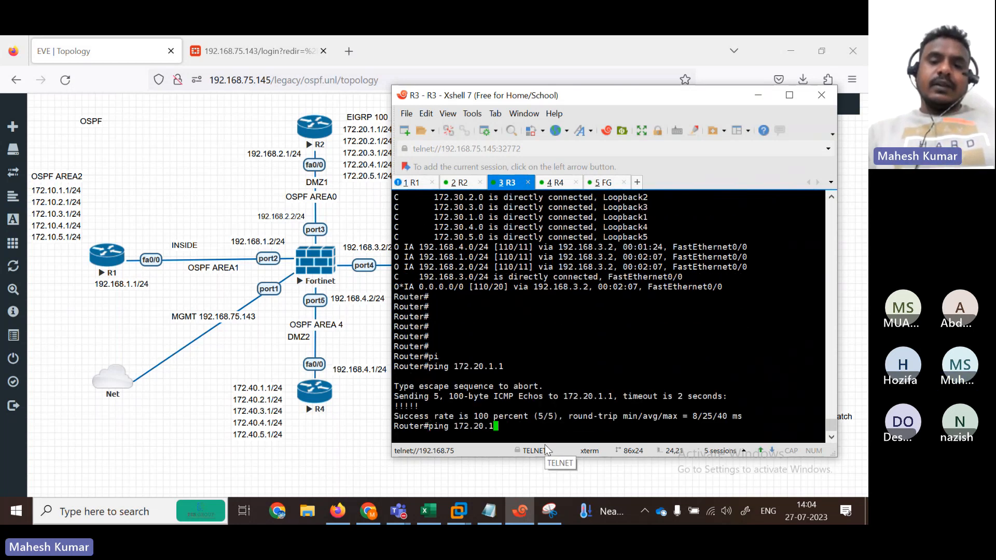
pyautogui.write('40.1.1')
pyautogui.press('Return')
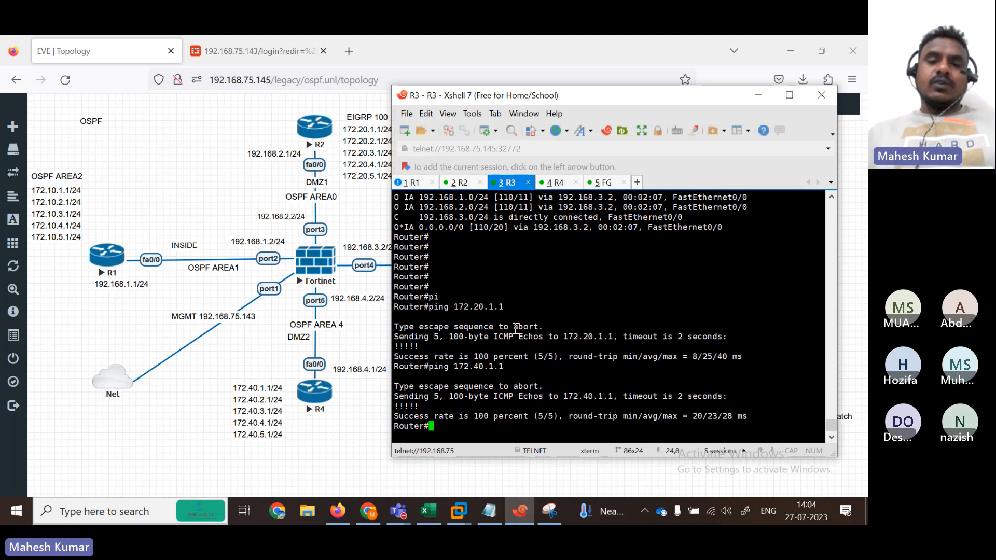
# Display R3's routing table again with show ip route and examine the O*IA default route at its end
pyautogui.press('Return')
pyautogui.press('Return')
pyautogui.press('Return')
pyautogui.write('sh')
pyautogui.press('Tab')
pyautogui.write('i[')
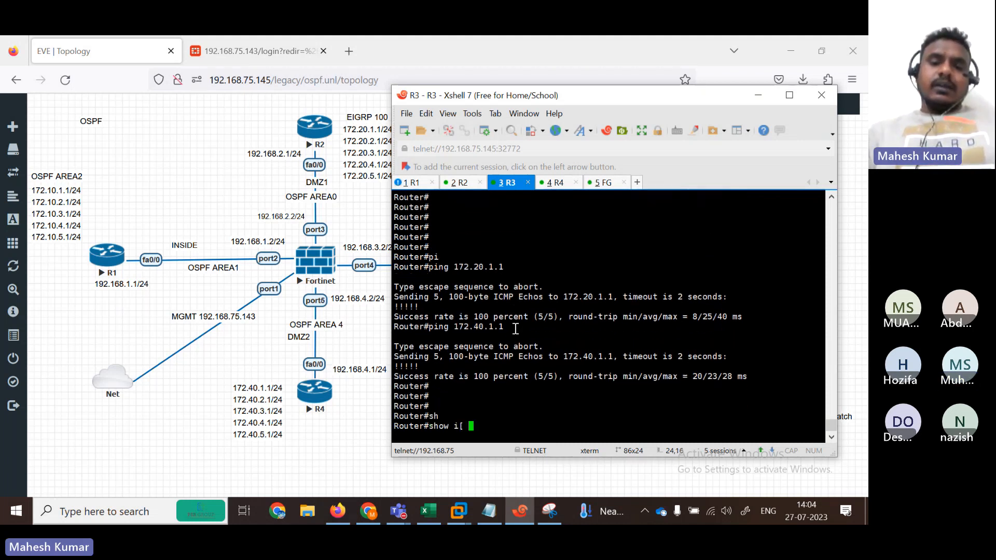
pyautogui.press('BackSpace')
pyautogui.press('BackSpace')
pyautogui.write('p')
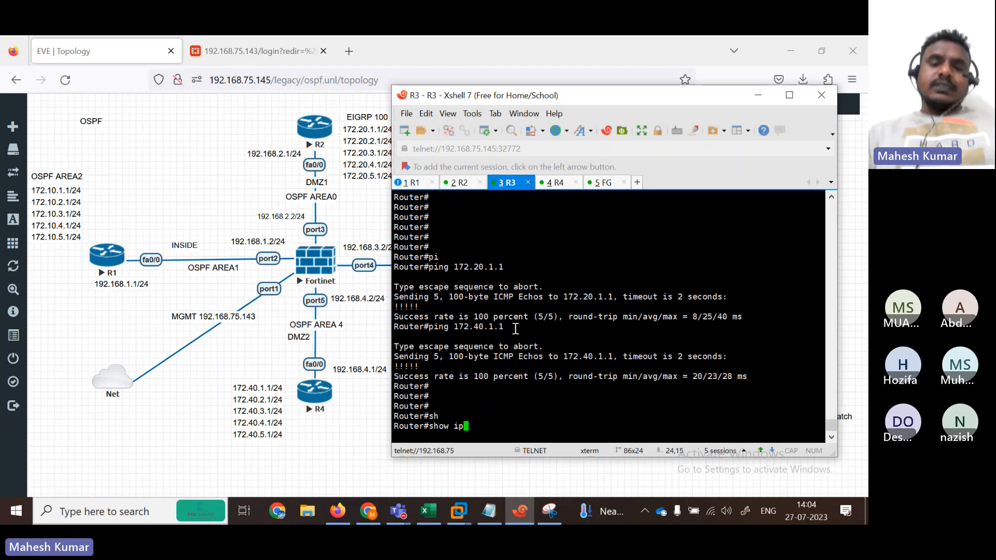
pyautogui.write(' rou')
pyautogui.press('Tab')
pyautogui.press('Return')
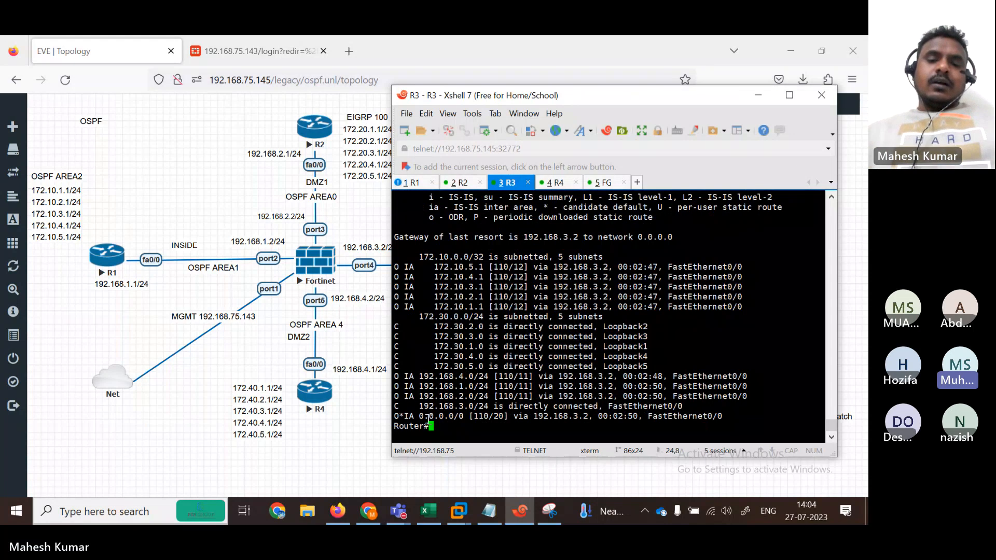
pyautogui.moveTo(409, 417); pyautogui.dragTo(658, 417)
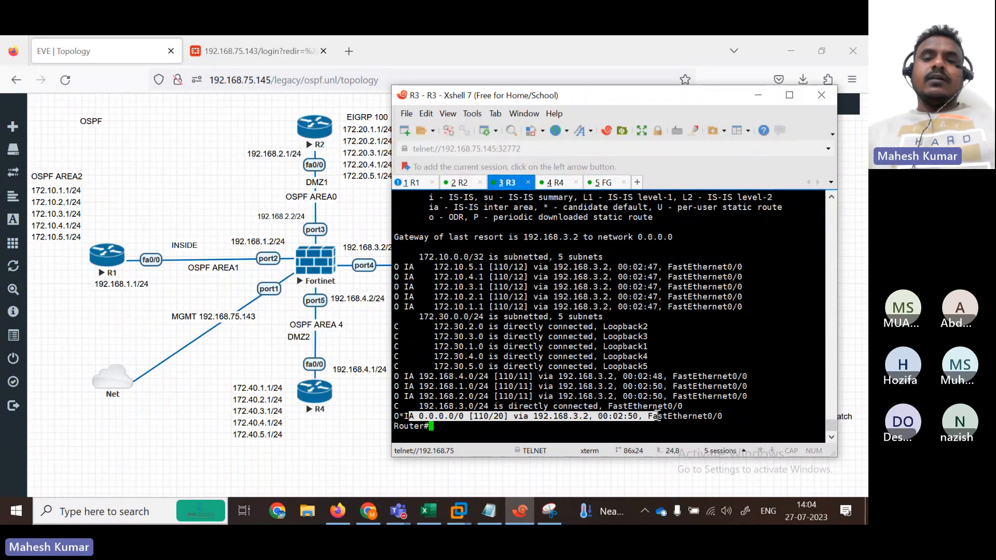
pyautogui.moveTo(658, 417); pyautogui.dragTo(658, 416)
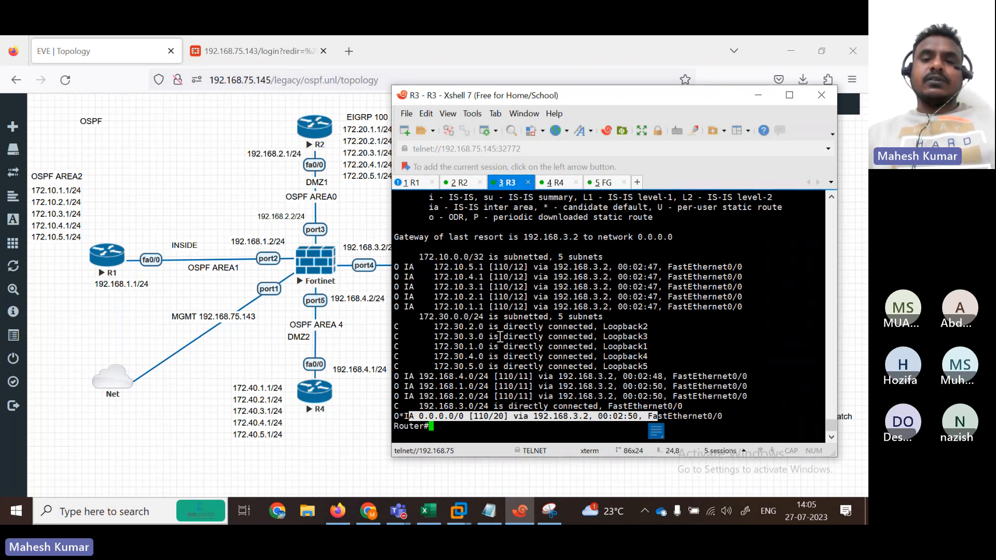
# Check the EVE topology, maximize R3's console and review all the inter-area, connected and default routes in its table
pyautogui.click(512, 353)
pyautogui.press('Return')
pyautogui.press('Return')
pyautogui.press('Return')
pyautogui.press('Return')
pyautogui.press('Return')
pyautogui.press('Return')
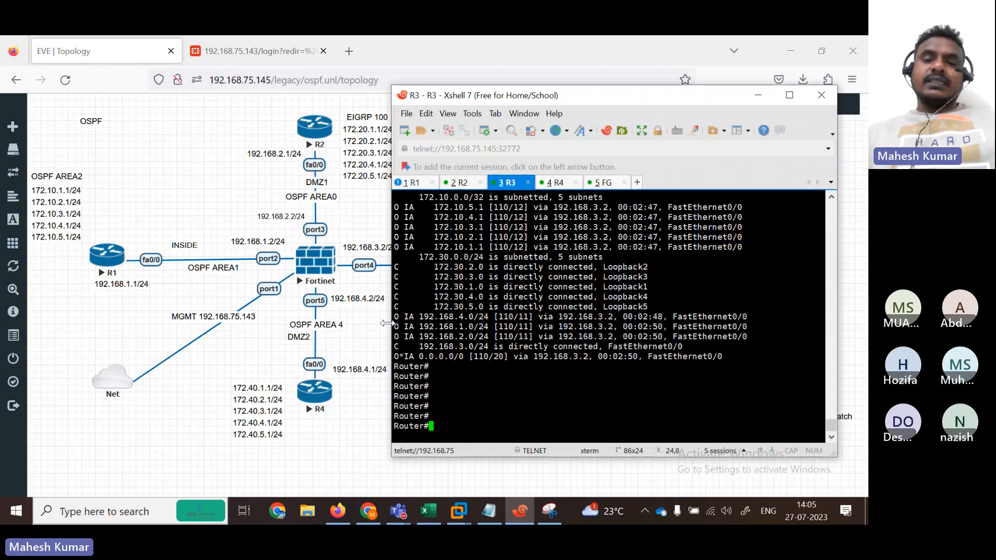
pyautogui.click(365, 348)
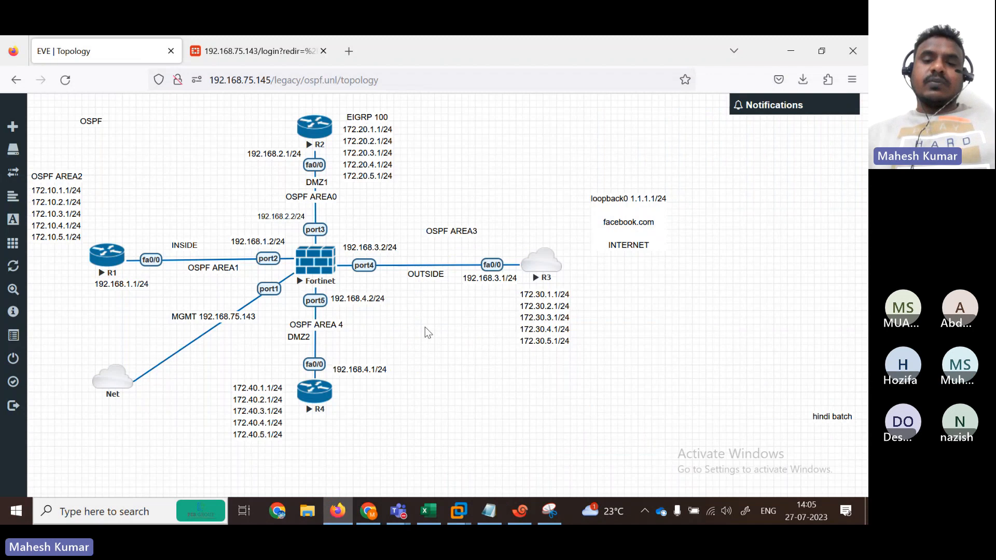
pyautogui.click(523, 521)
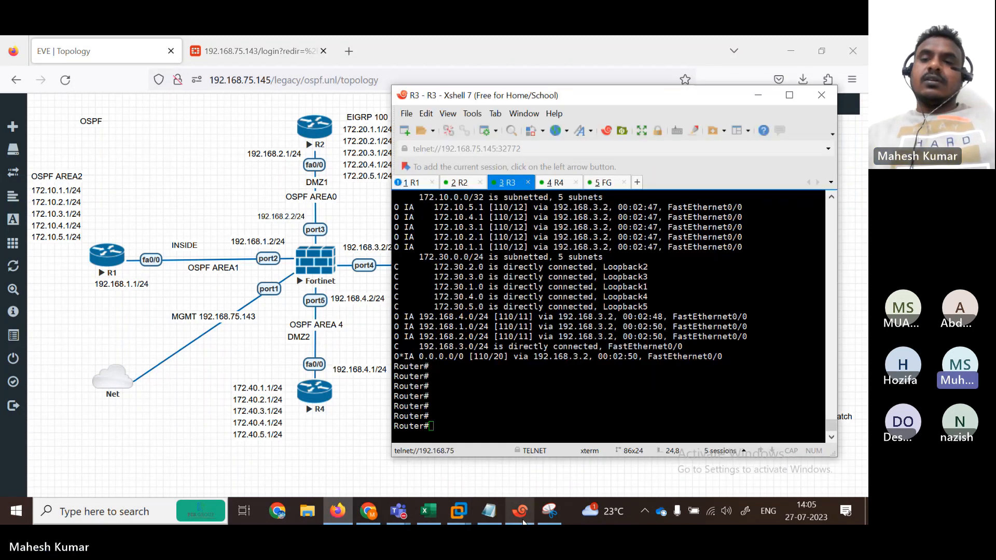
pyautogui.click(788, 96)
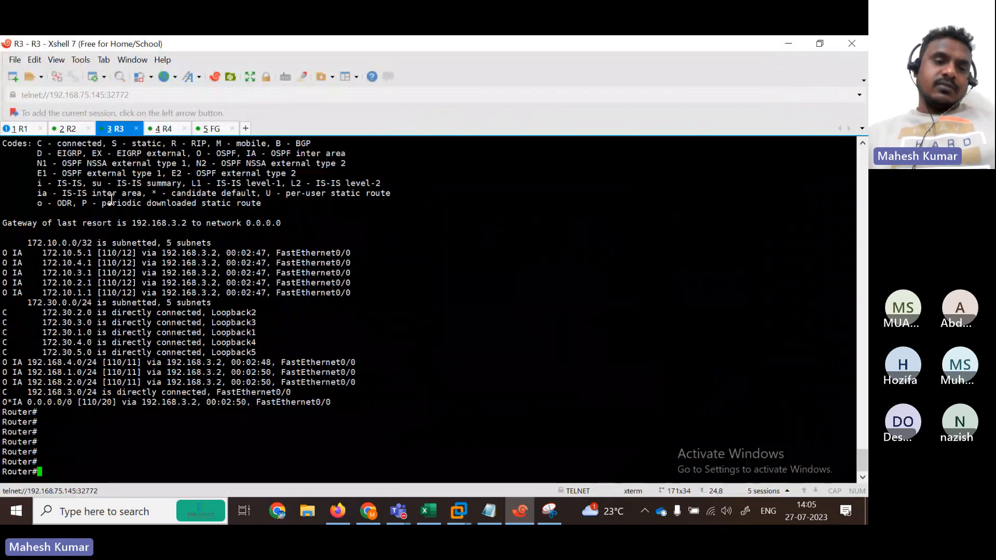
pyautogui.moveTo(14, 242); pyautogui.dragTo(382, 405)
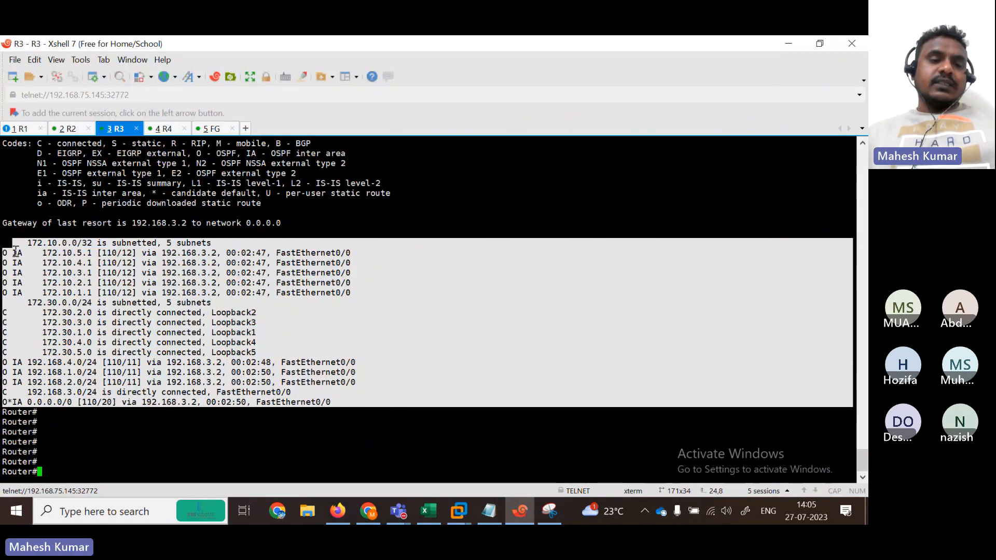
pyautogui.moveTo(14, 254); pyautogui.dragTo(338, 406)
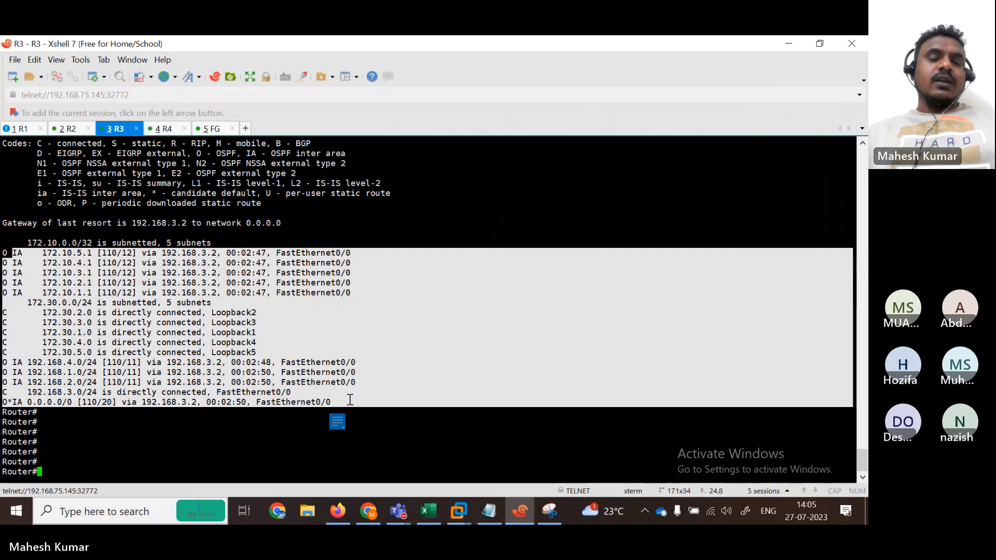
pyautogui.click(323, 386)
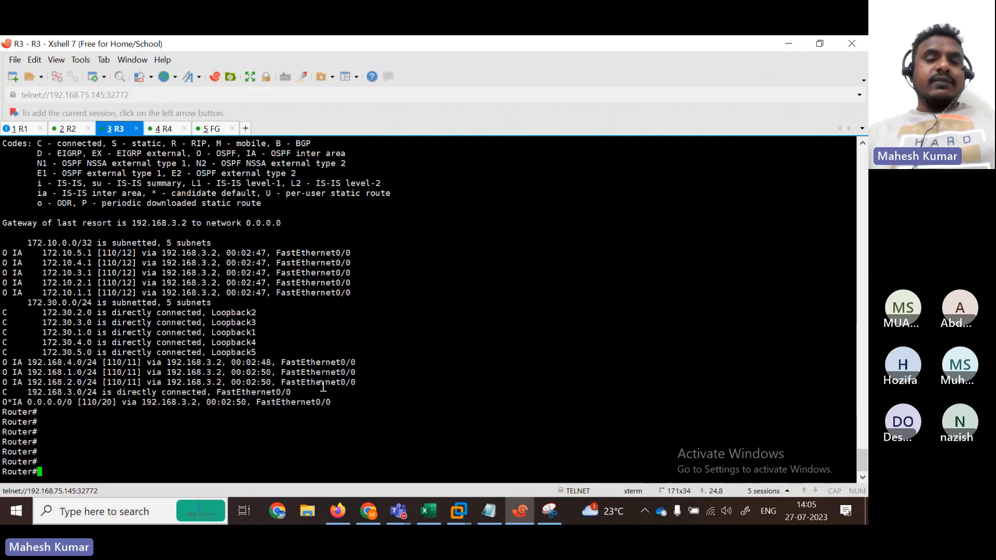
# Review the O IA inter-area routes in R3's routing table, highlighting them, and restore the console beside the EVE topology
pyautogui.doubleClick(343, 409)
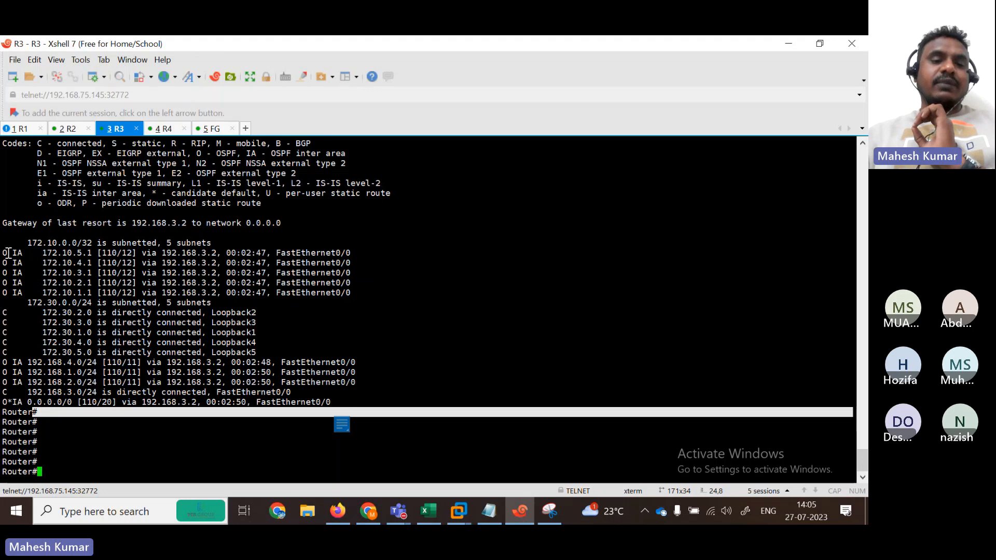
pyautogui.moveTo(5, 253); pyautogui.dragTo(356, 382)
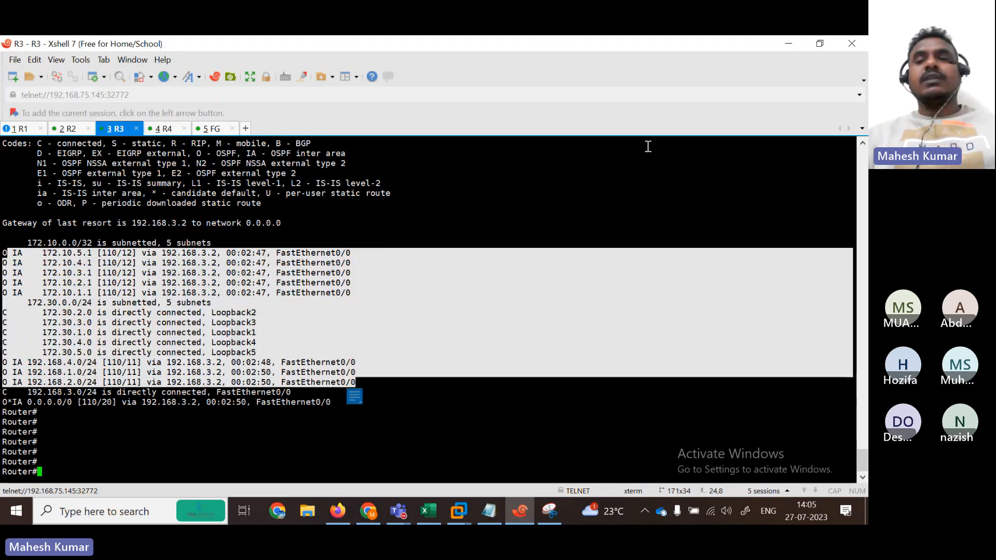
pyautogui.click(820, 44)
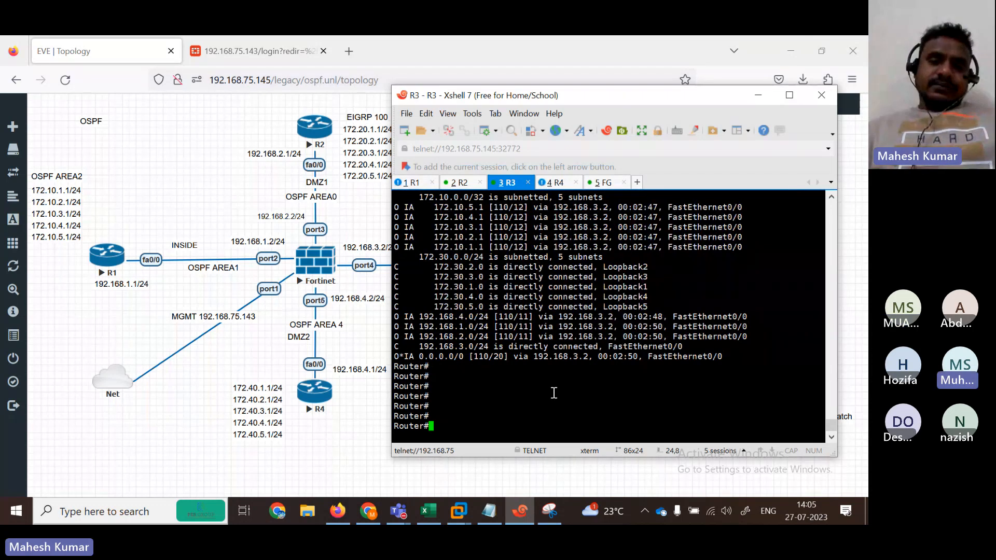
# In the OSPF Notepad notes, examine the note on replacing IA routes with default routes through a totally stub area
pyautogui.click(489, 511)
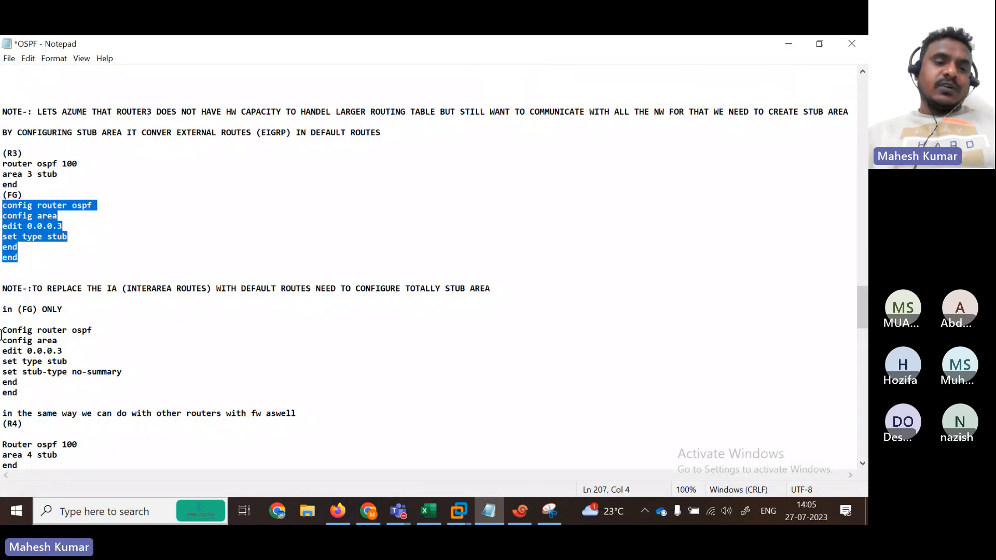
pyautogui.moveTo(1, 330); pyautogui.dragTo(156, 394)
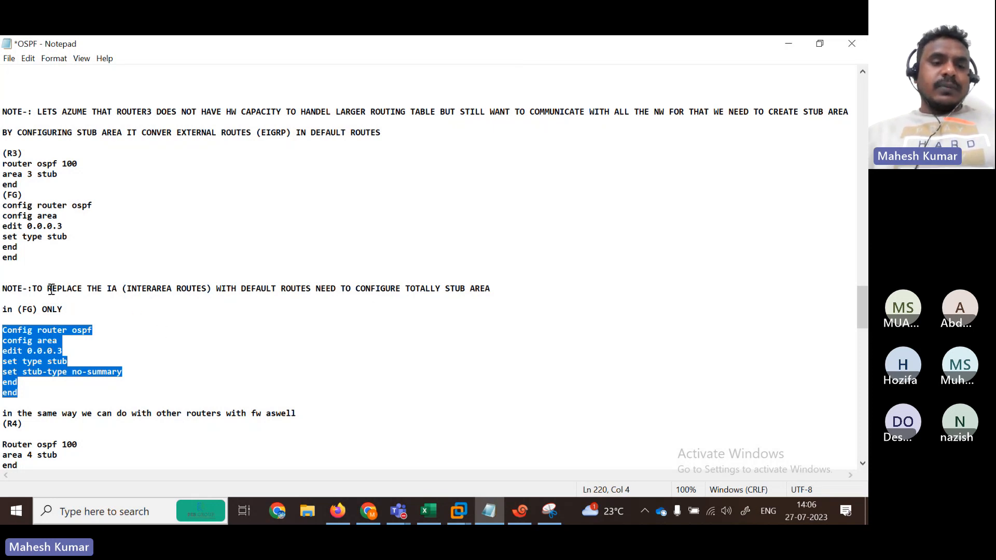
pyautogui.moveTo(117, 288); pyautogui.dragTo(95, 290)
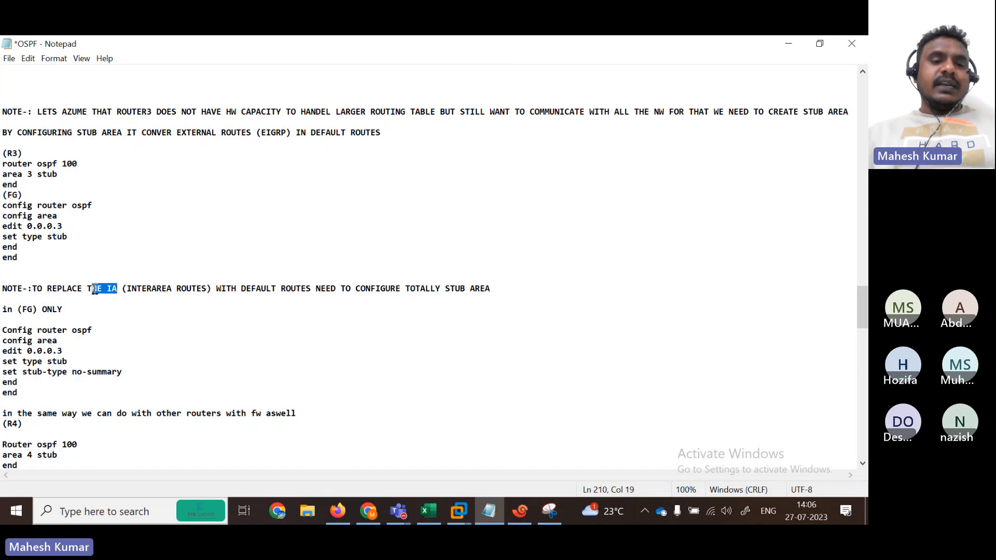
pyautogui.moveTo(207, 289); pyautogui.dragTo(2, 289)
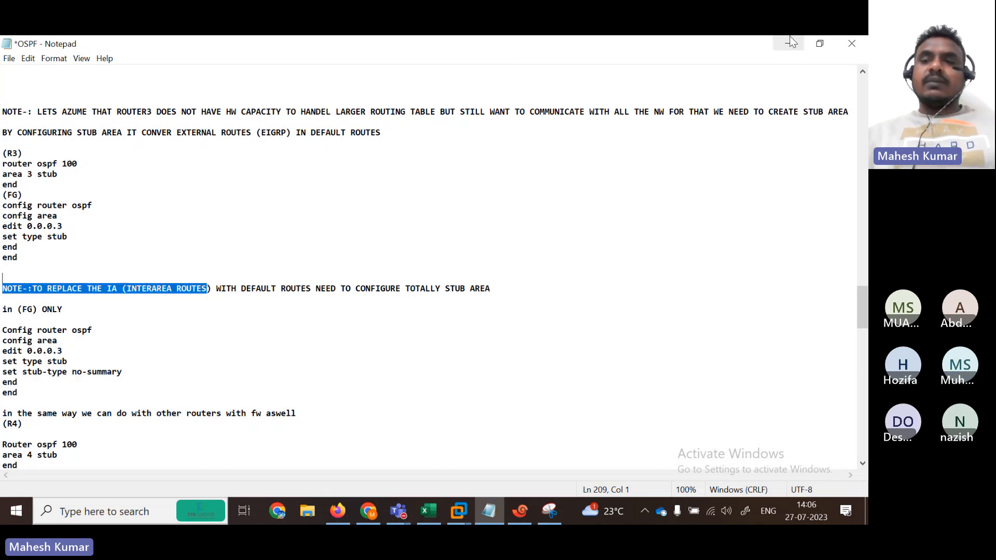
pyautogui.hotkey('alt', 'Tab')
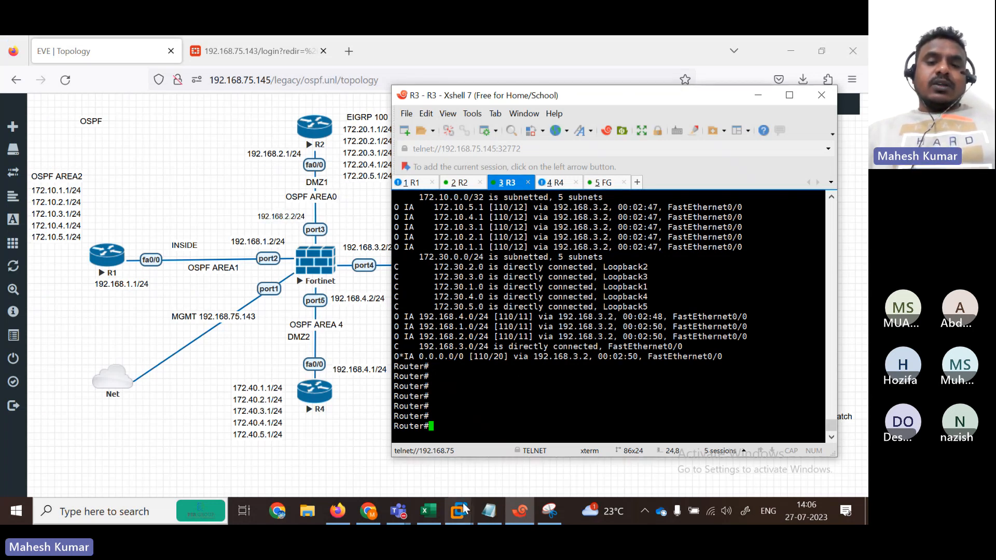
pyautogui.click(496, 513)
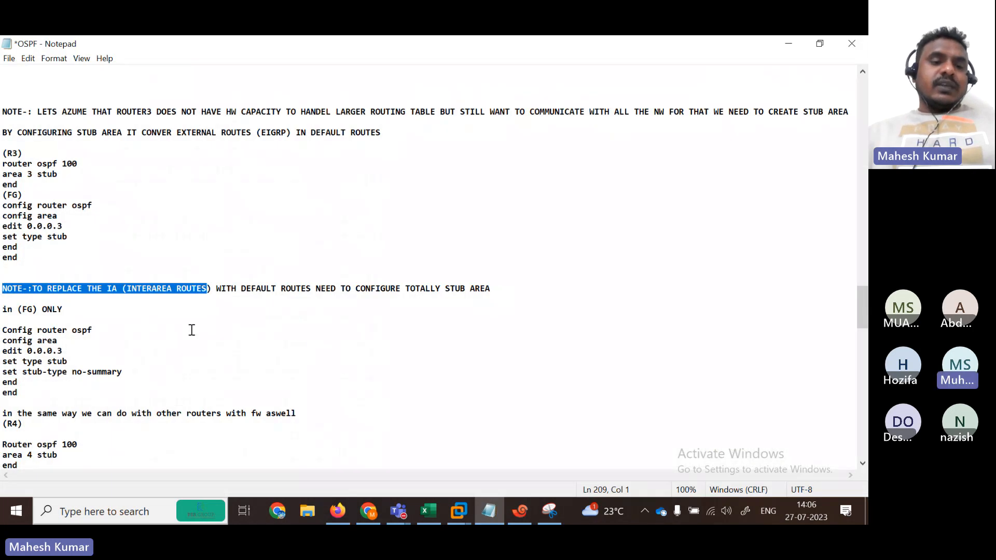
# Try to apply the totally stub area 0.0.0.3 commands from the notes to the FG console as one pasted block
pyautogui.click(88, 338)
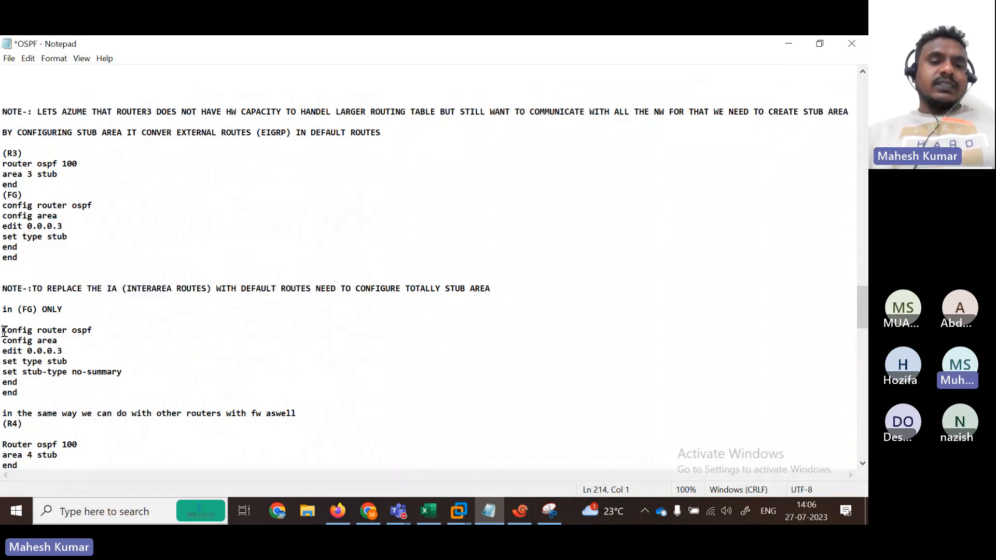
pyautogui.moveTo(3, 331); pyautogui.dragTo(142, 396)
pyautogui.press('super+c')
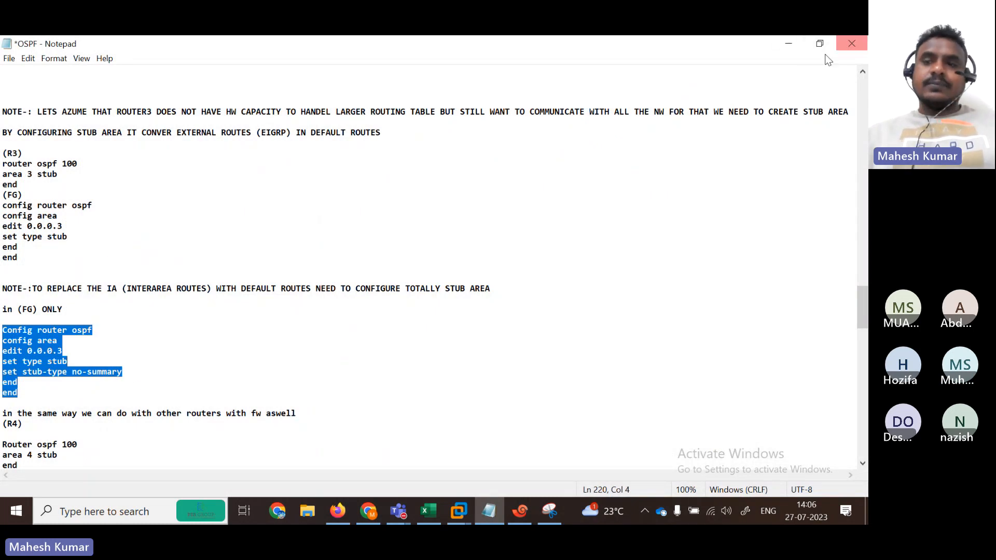
pyautogui.click(789, 44)
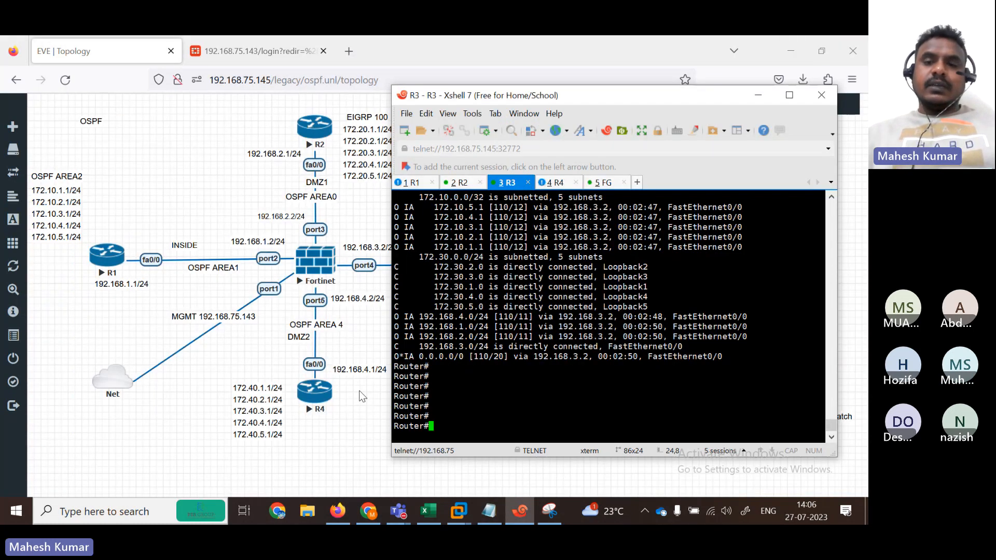
pyautogui.click(604, 182)
pyautogui.rightClick(568, 369)
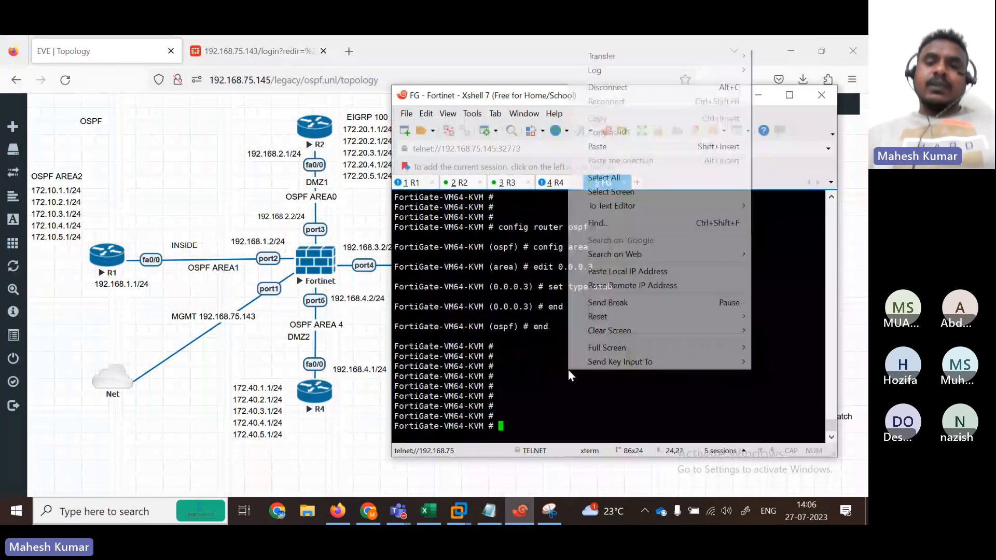
pyautogui.click(598, 146)
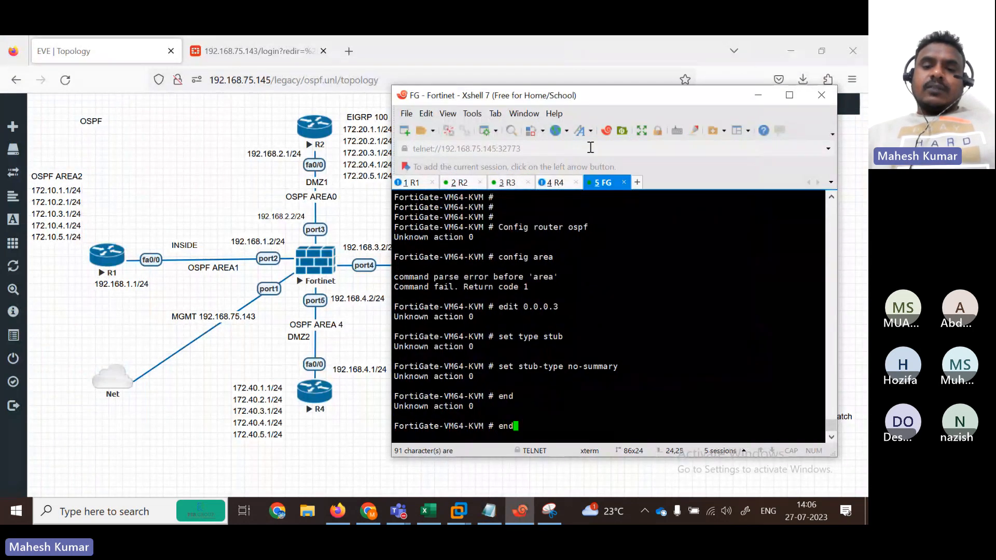
pyautogui.press('Return')
pyautogui.press('Return')
pyautogui.press('Return')
pyautogui.press('Return')
pyautogui.press('Return')
pyautogui.press('Return')
pyautogui.press('Return')
pyautogui.press('Return')
pyautogui.press('Return')
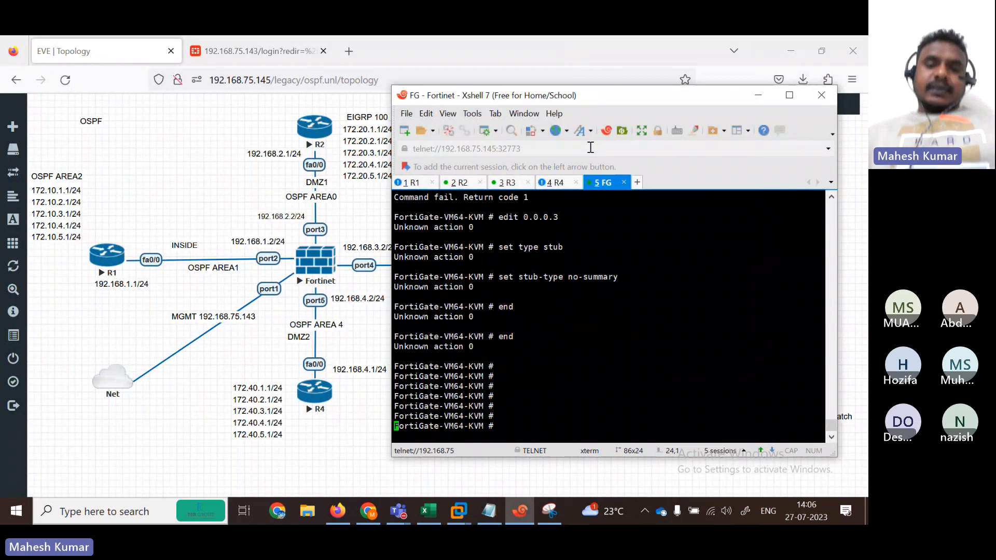
pyautogui.write('end')
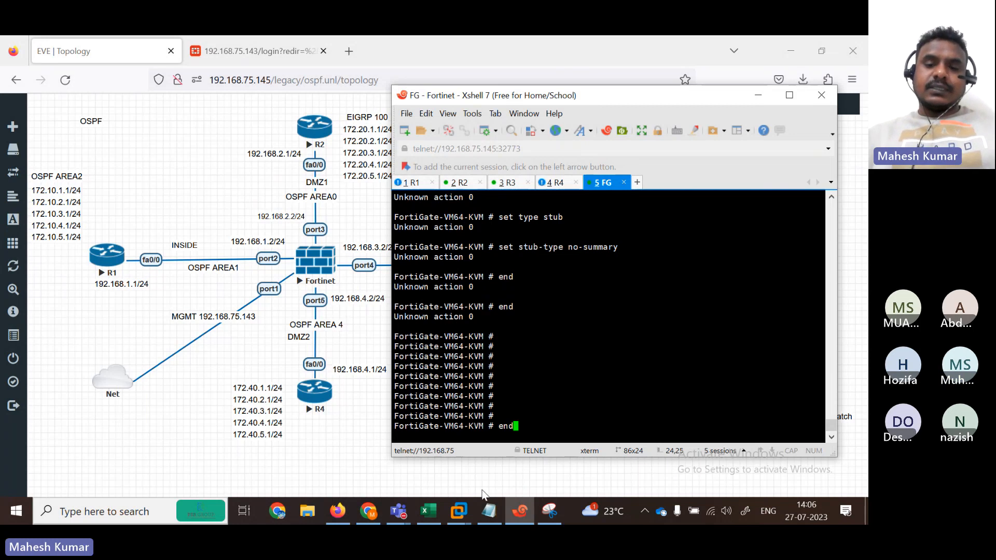
# Arrange the OSPF notes beside the FG console, clear its prompt and show the totally stub commands in the notes
pyautogui.click(483, 522)
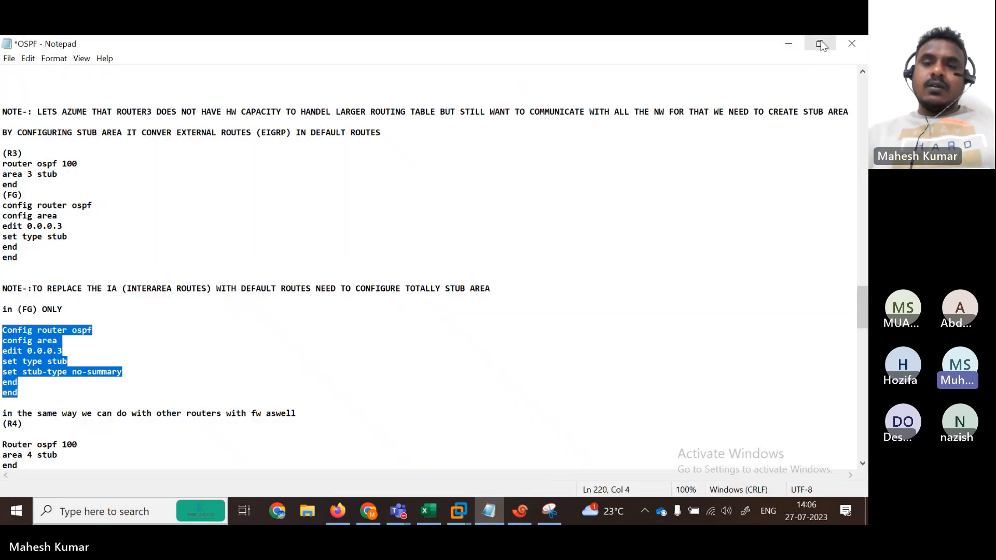
pyautogui.click(822, 43)
pyautogui.moveTo(579, 86); pyautogui.dragTo(579, 83)
pyautogui.moveTo(265, 129); pyautogui.dragTo(265, 80)
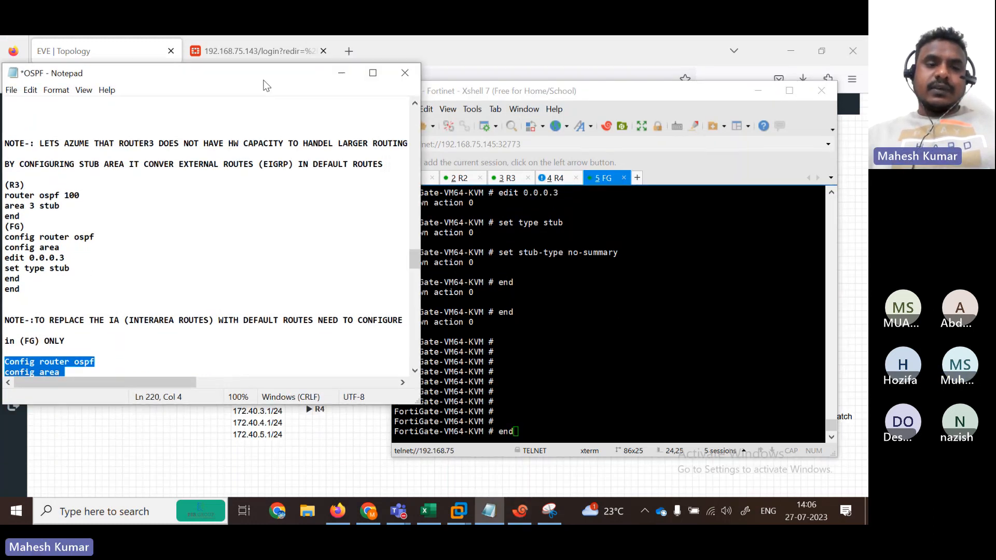
pyautogui.click(581, 365)
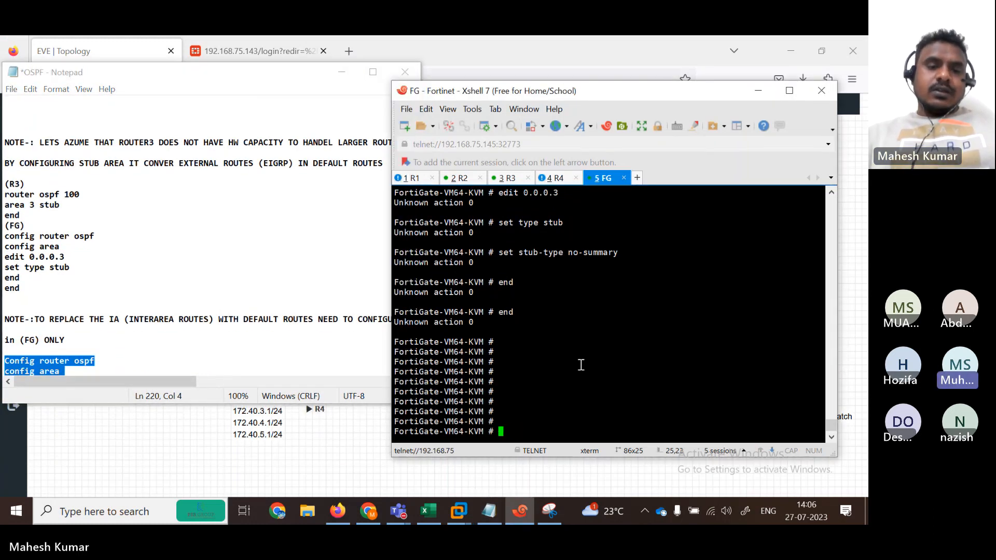
pyautogui.press('Return')
pyautogui.press('Return')
pyautogui.press('Return')
pyautogui.click(351, 312)
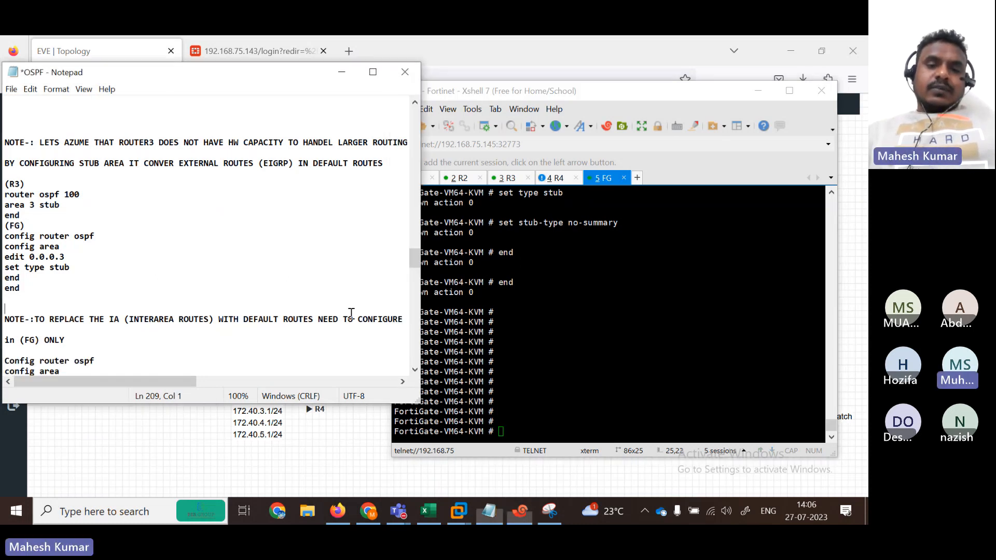
pyautogui.moveTo(413, 258); pyautogui.dragTo(412, 265)
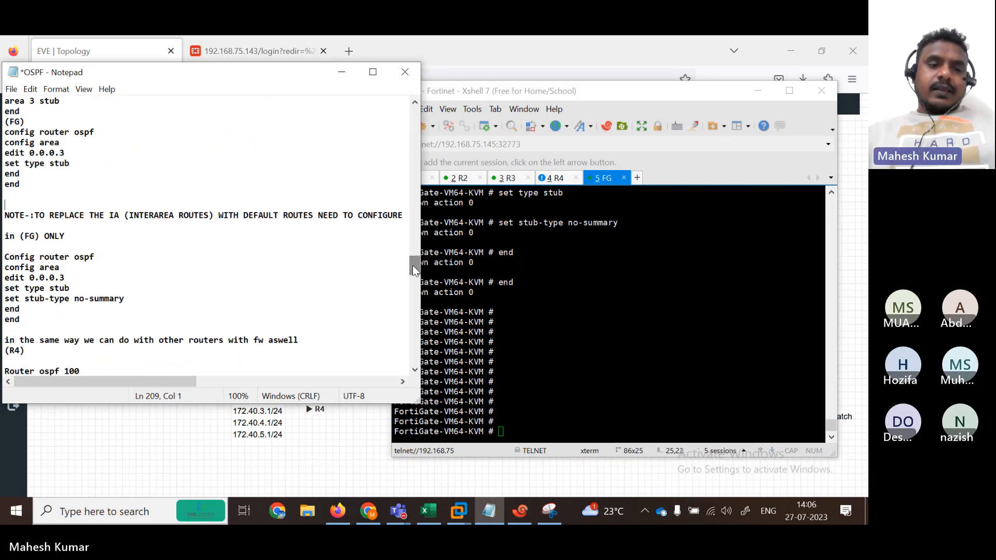
# Enter OSPF configuration mode on the Fortinet firewall with config router ospf
pyautogui.click(552, 351)
pyautogui.write('config ')
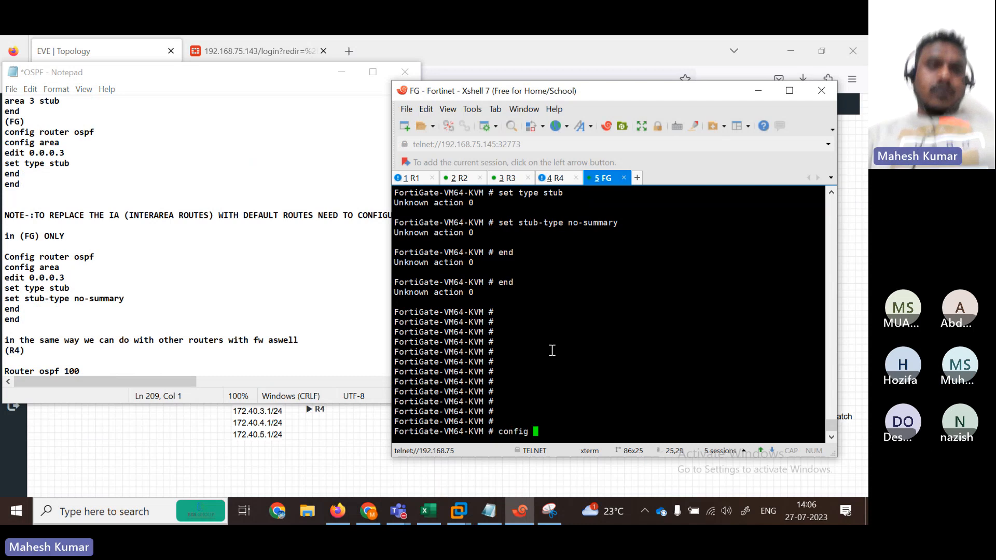
pyautogui.write('router ospf')
pyautogui.press('Return')
pyautogui.press('Return')
pyautogui.press('Return')
pyautogui.press('Return')
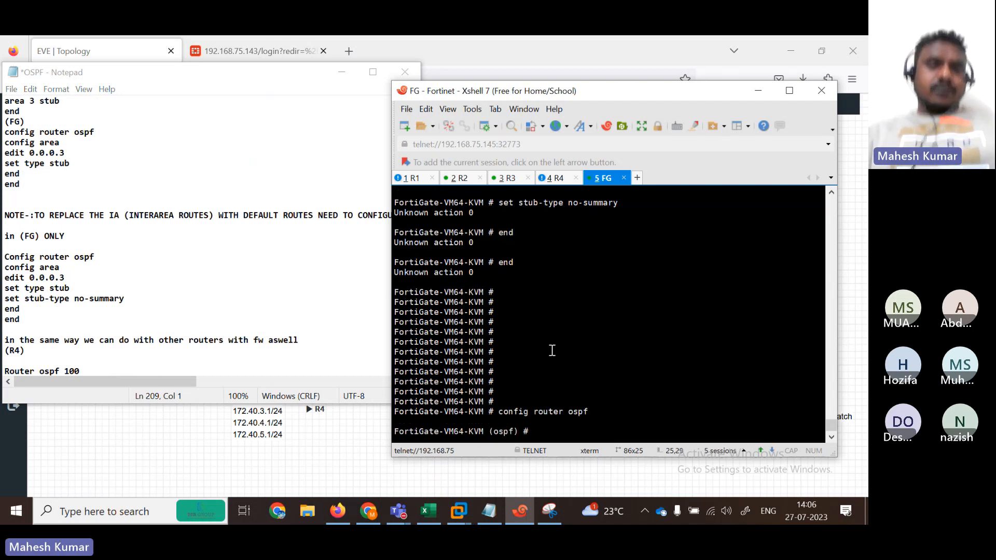
# Open OSPF area 0.0.0.3 for editing on the firewall with config area and edit 0.0.0.3
pyautogui.write('config area')
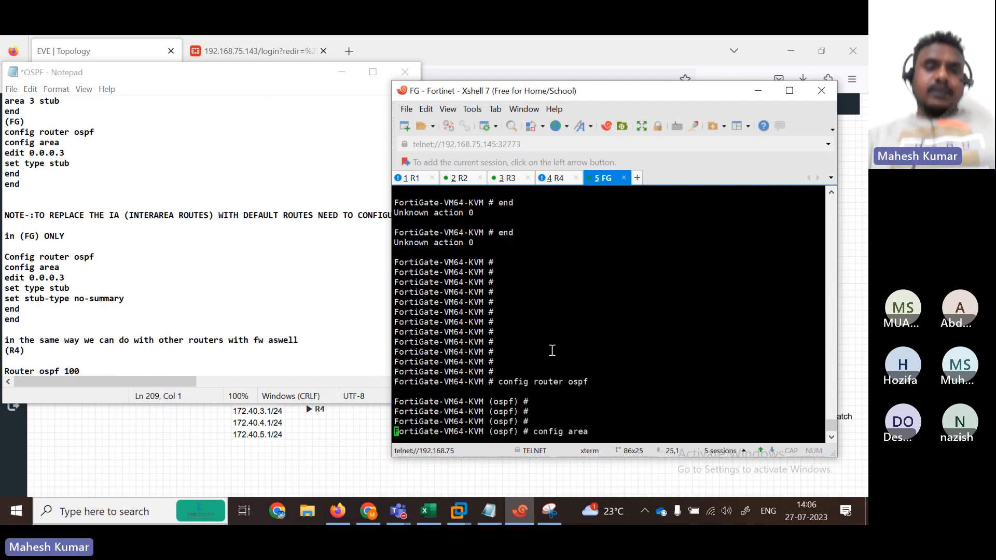
pyautogui.press('Return')
pyautogui.press('Return')
pyautogui.write('edit ')
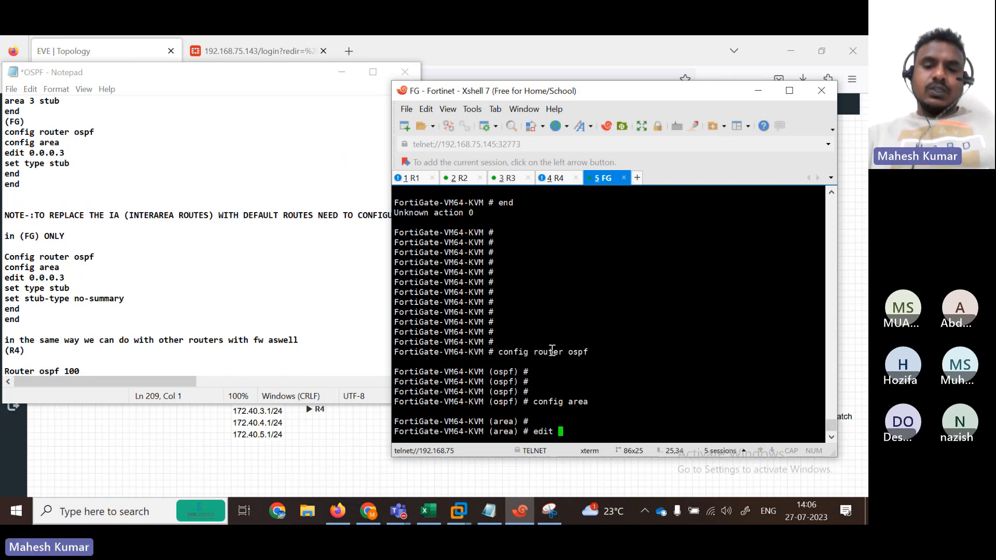
pyautogui.write('0.0.0.3')
pyautogui.press('Return')
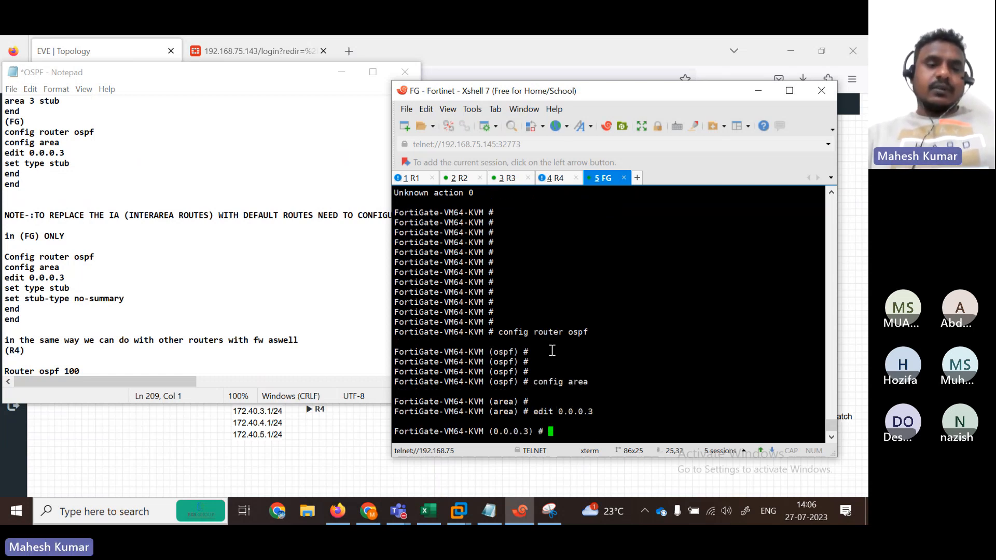
pyautogui.press('Return')
pyautogui.press('Return')
# Set the type of area 0.0.0.3 to stub with set type stub
pyautogui.write('set t')
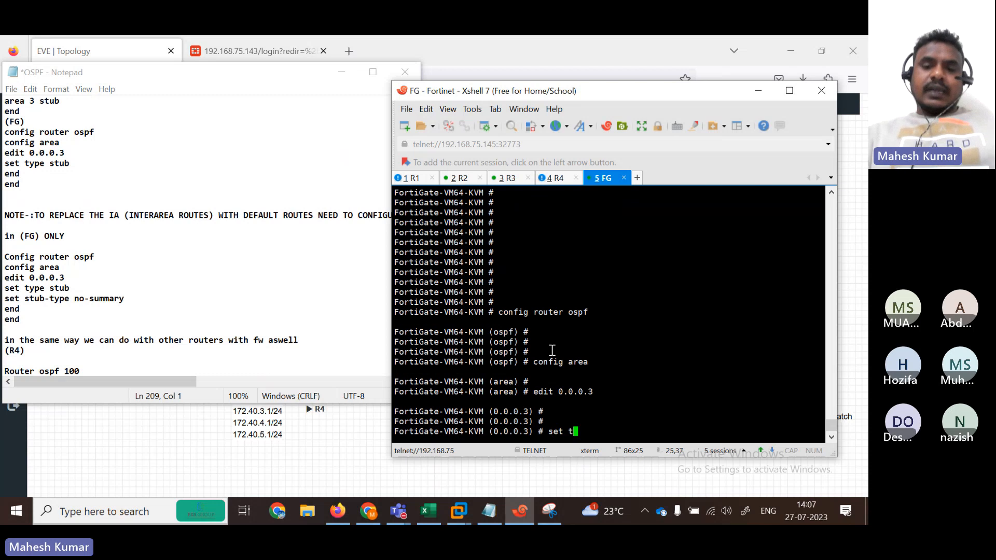
pyautogui.write('ype stub')
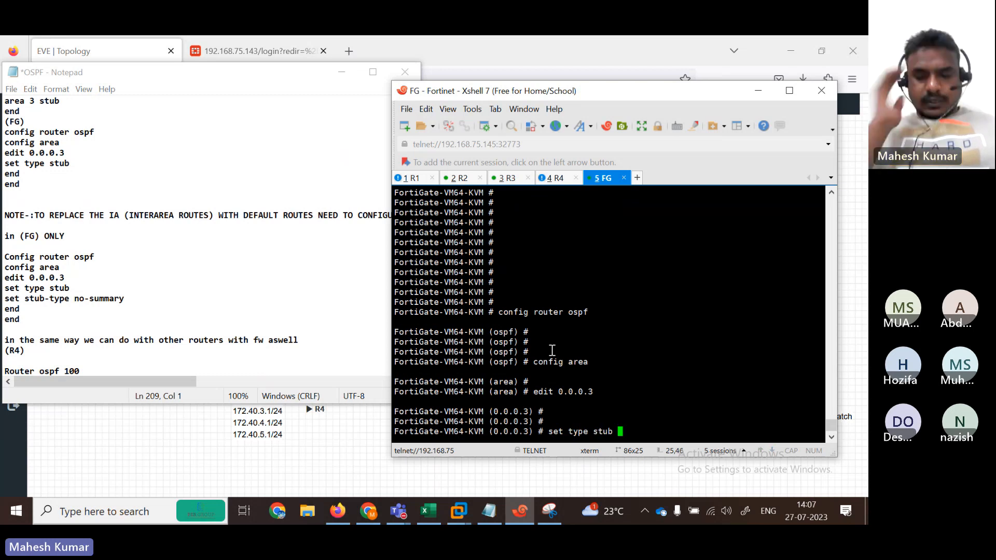
pyautogui.press('Return')
pyautogui.press('Return')
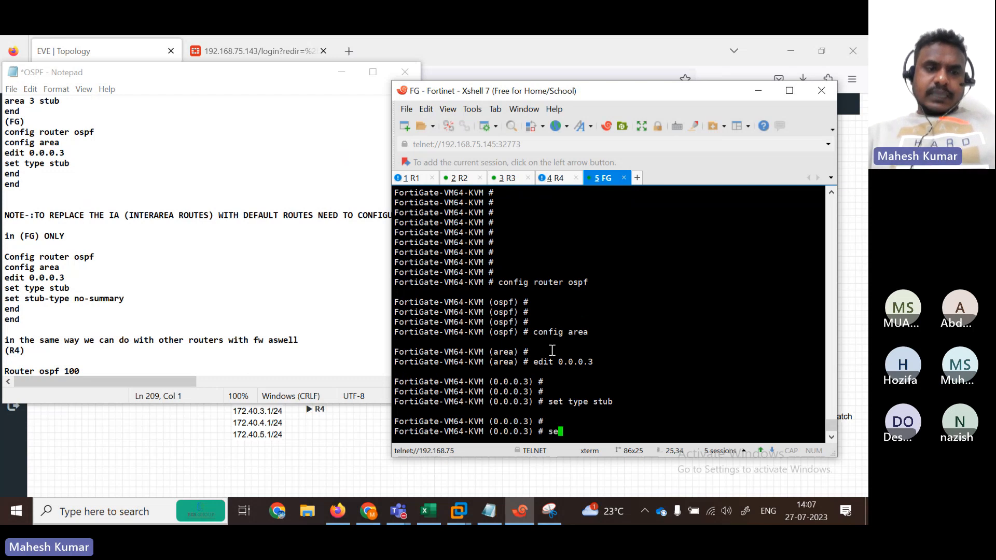
# Make area 0.0.0.3 totally stub with set stub-type no-summary
pyautogui.write('set s')
pyautogui.press('Tab')
pyautogui.press('BackSpace')
pyautogui.press('BackSpace')
pyautogui.press('BackSpace')
pyautogui.press('BackSpace')
pyautogui.press('BackSpace')
pyautogui.press('BackSpace')
pyautogui.press('BackSpace')
pyautogui.press('BackSpace')
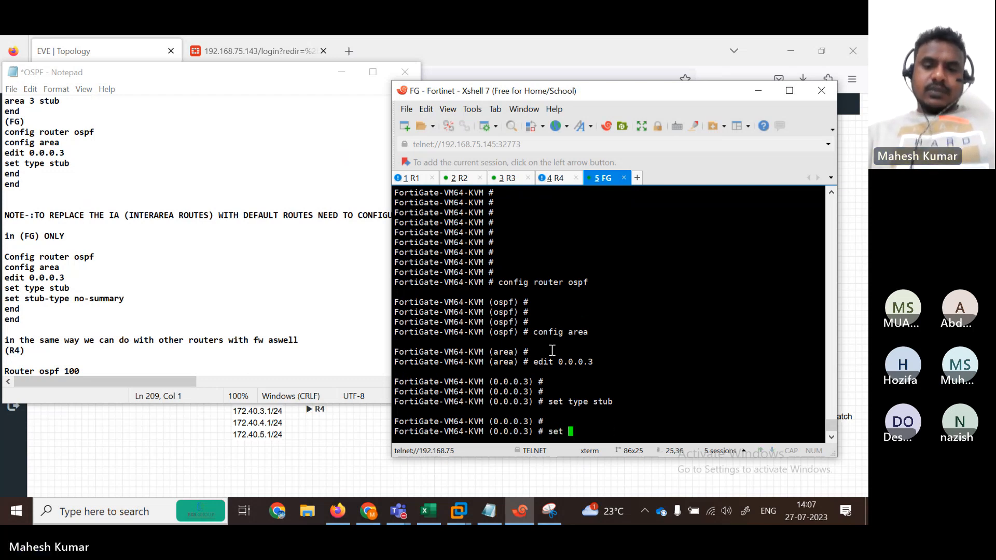
pyautogui.write('stub-type ')
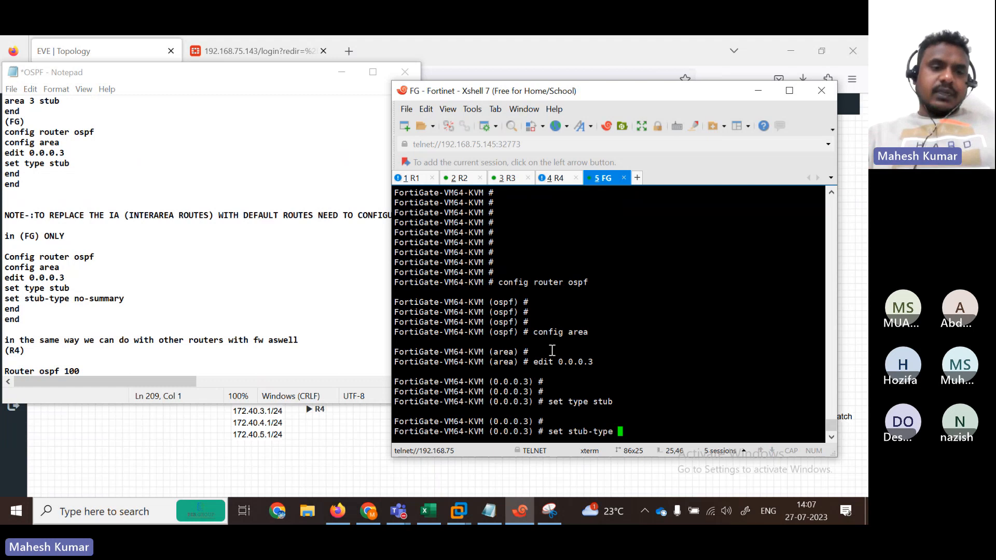
pyautogui.write('no')
pyautogui.press('Tab')
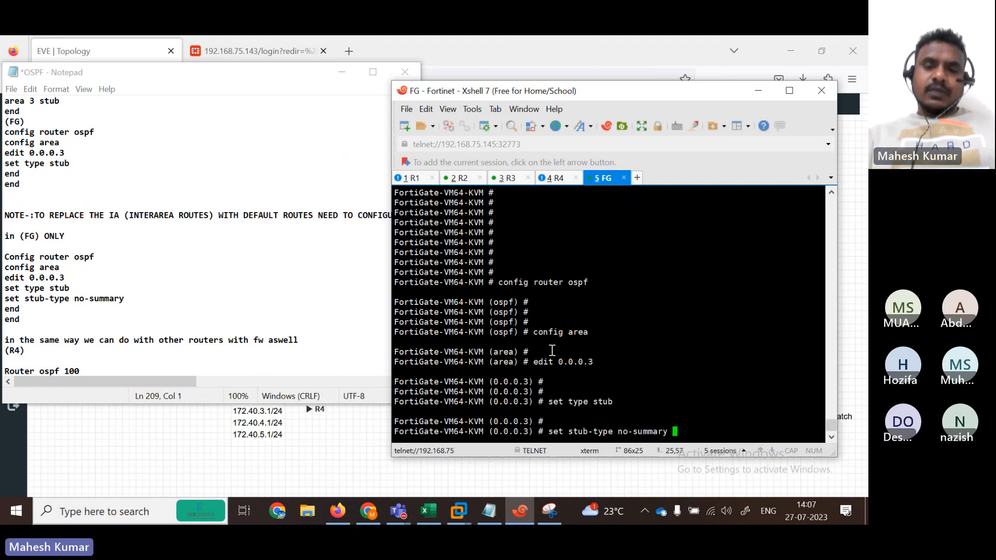
pyautogui.press('Return')
pyautogui.press('Return')
pyautogui.press('Return')
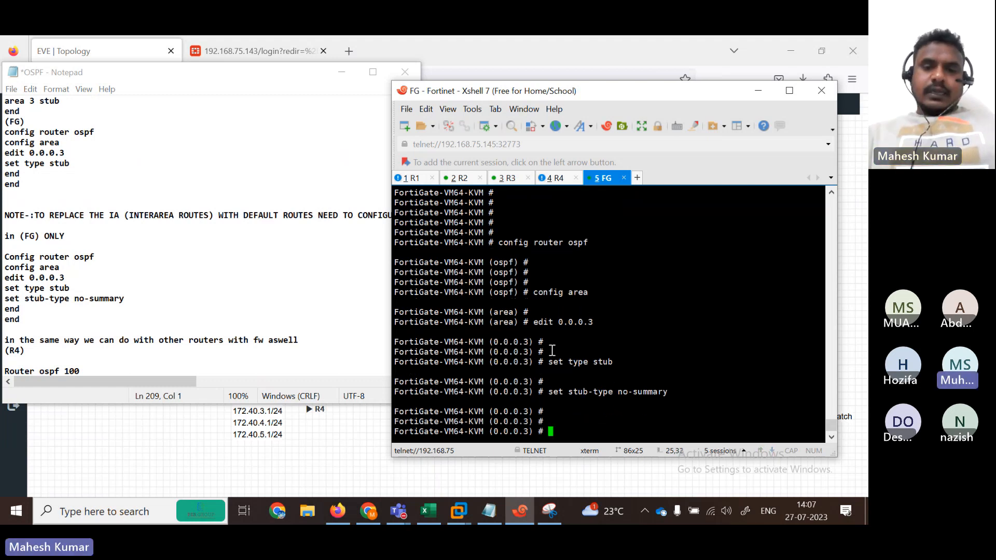
# Save and leave the area and OSPF configuration with end twice, and highlight the entered set stub-type no-summary command
pyautogui.write('end')
pyautogui.press('Return')
pyautogui.write('end')
pyautogui.press('Return')
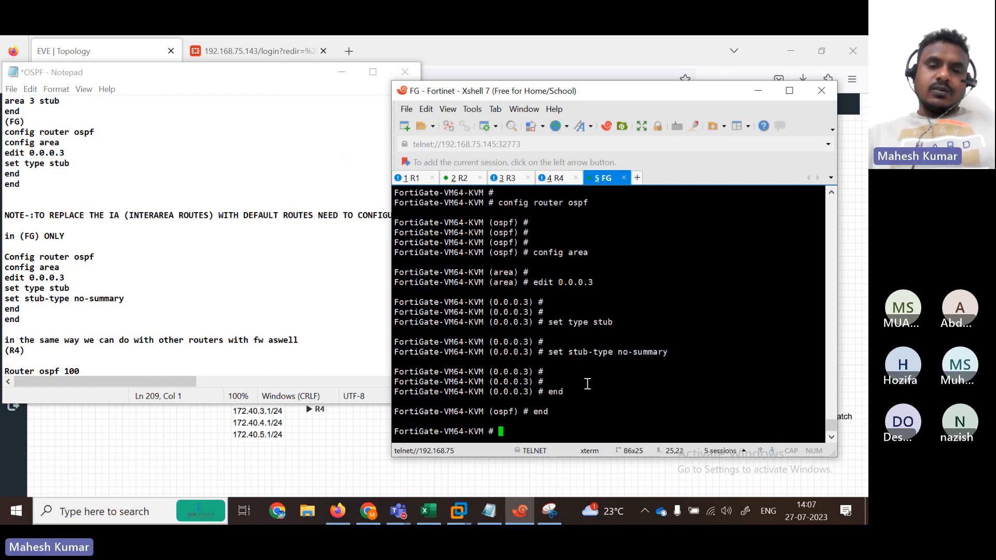
pyautogui.moveTo(548, 353); pyautogui.dragTo(669, 351)
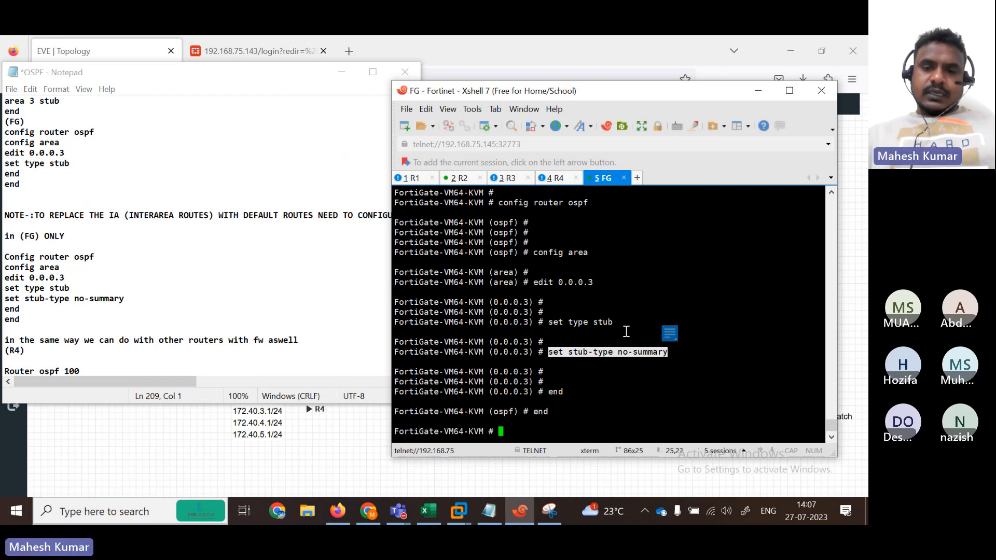
# Switch to the R3 console and list its OSPF routes with show ip route ospf
pyautogui.click(591, 410)
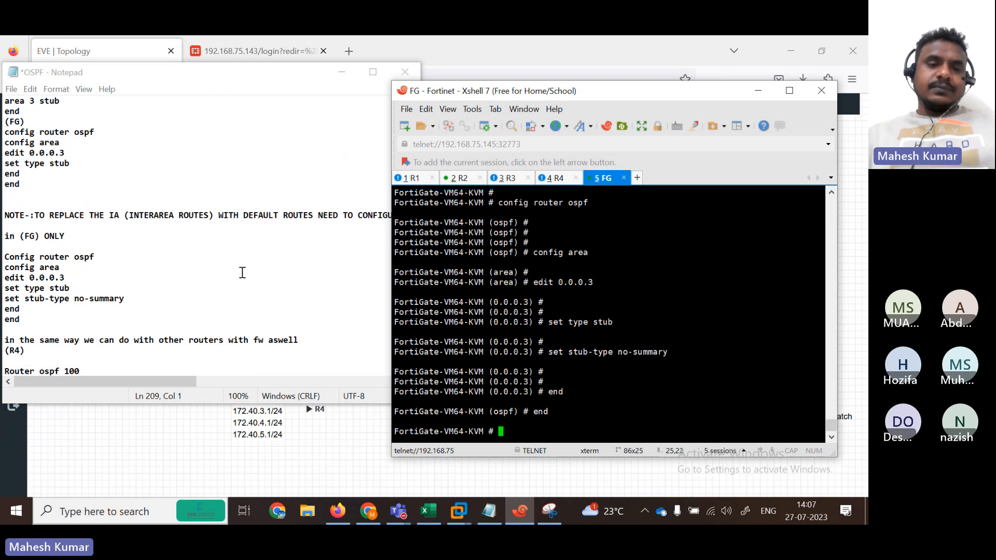
pyautogui.click(170, 471)
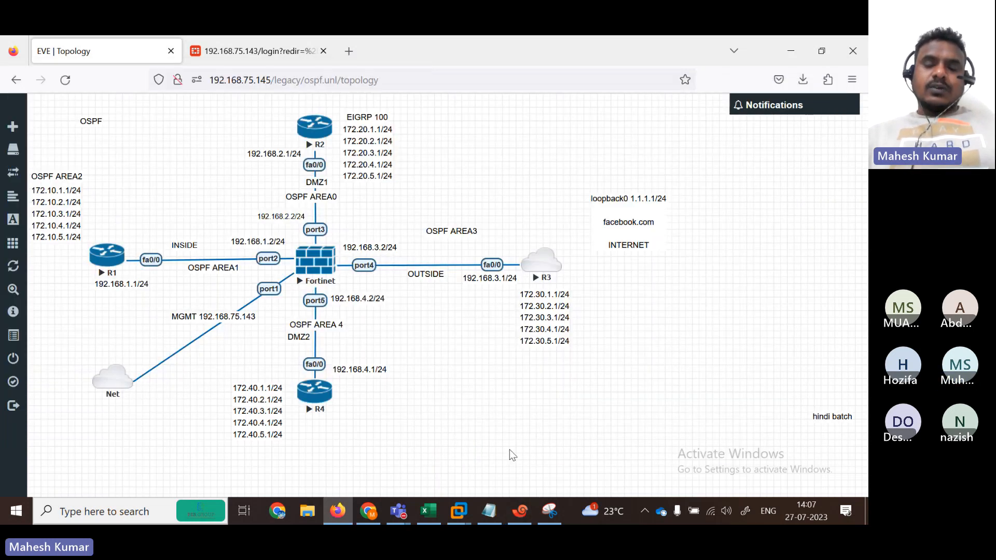
pyautogui.click(520, 511)
pyautogui.click(517, 183)
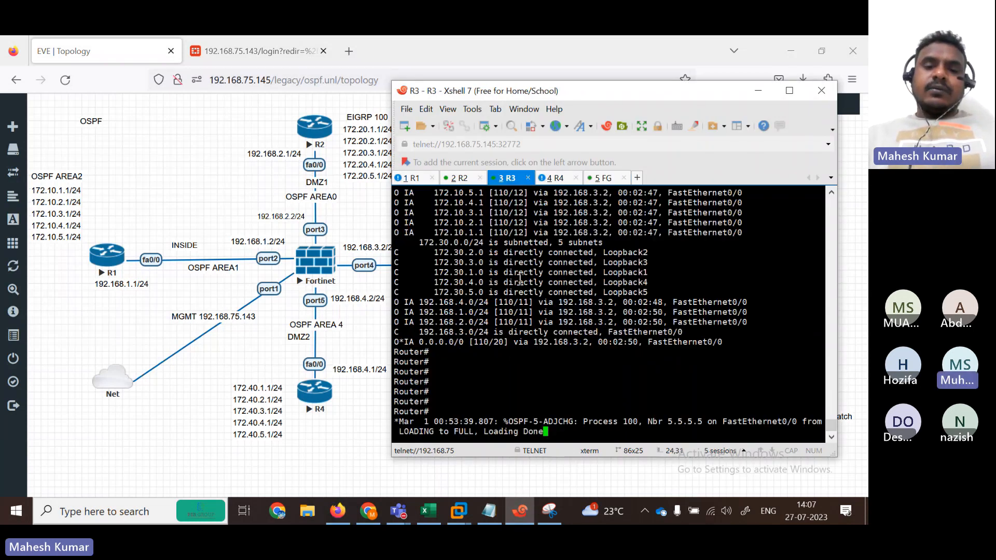
pyautogui.press('Return')
pyautogui.press('Return')
pyautogui.press('Return')
pyautogui.press('Return')
pyautogui.press('Return')
pyautogui.write('sh')
pyautogui.press('Tab')
pyautogui.write('ip rou')
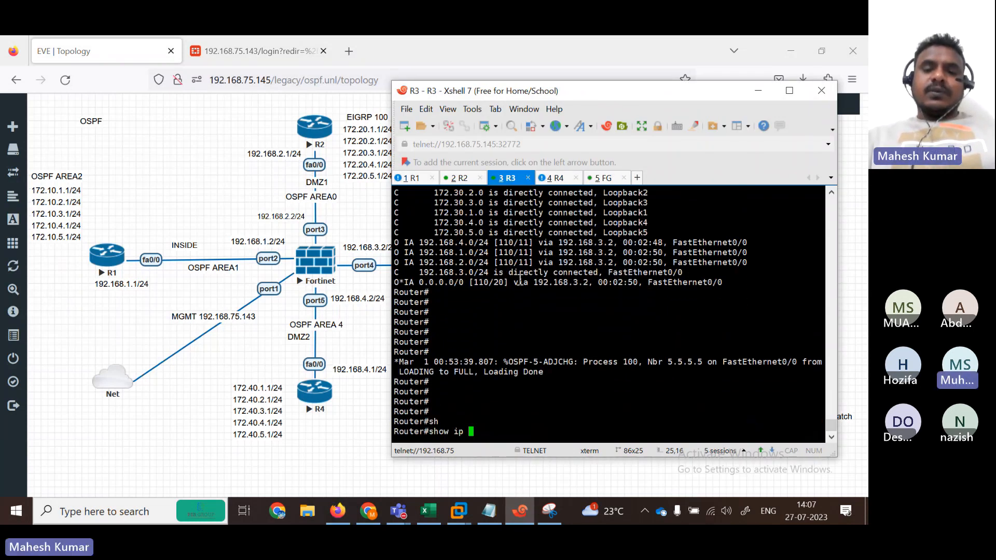
pyautogui.press('Tab')
pyautogui.write('os')
pyautogui.press('Tab')
pyautogui.press('Return')
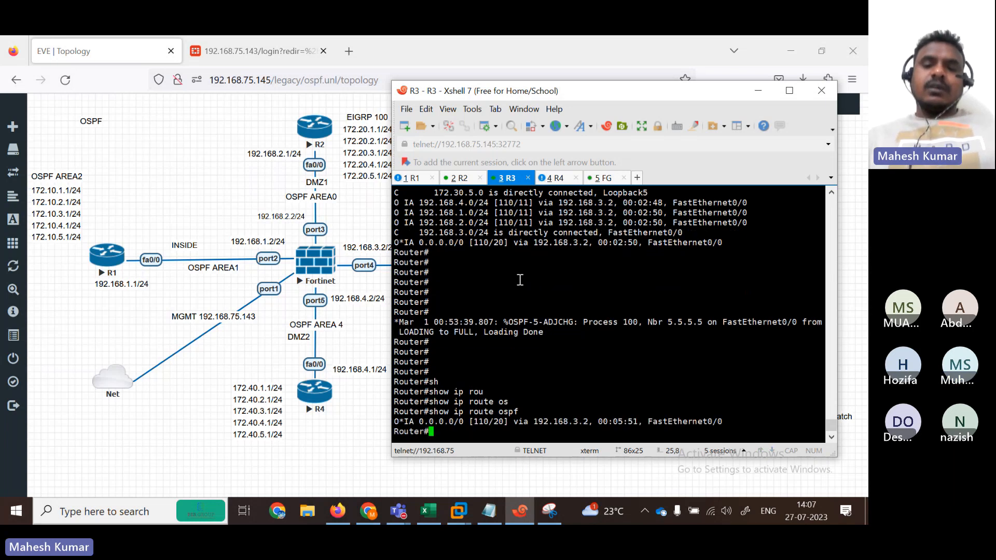
# Highlight R3's OSPF default route and the earlier routing table entries above it for comparison
pyautogui.moveTo(395, 421); pyautogui.dragTo(726, 422)
pyautogui.moveTo(736, 229); pyautogui.dragTo(510, 186)
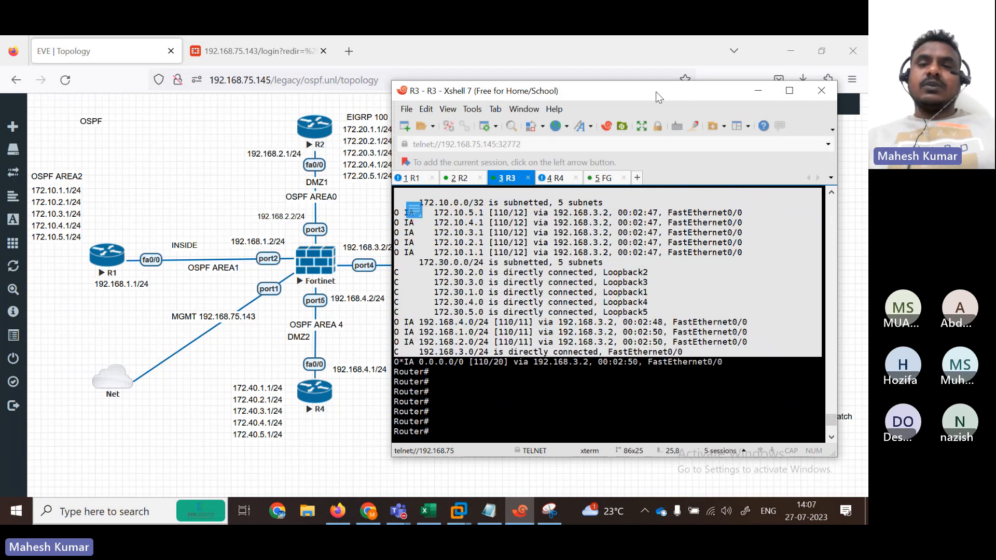
pyautogui.moveTo(656, 91); pyautogui.dragTo(663, 36)
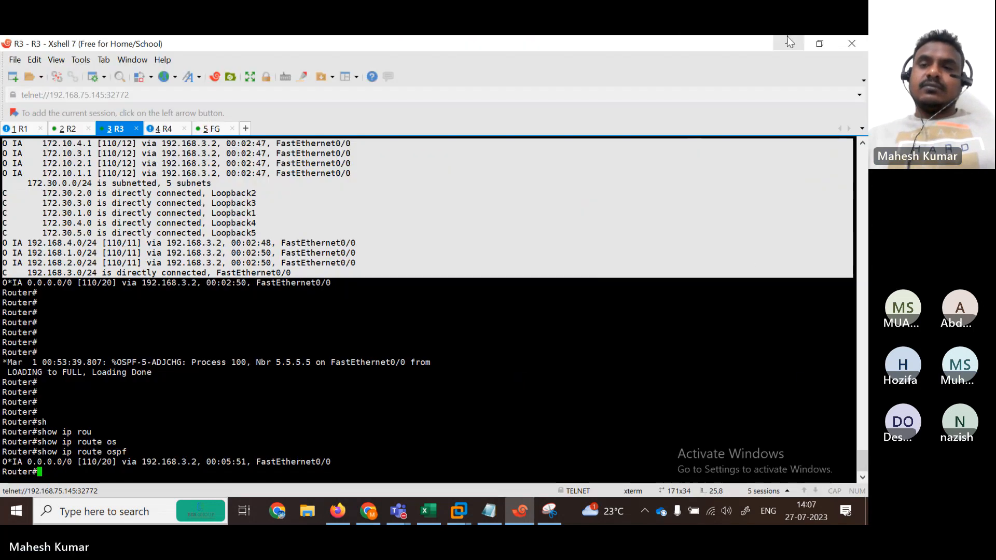
pyautogui.click(820, 43)
pyautogui.click(661, 347)
# Ping 172.10.1.1 behind R1 from the R3 console
pyautogui.press('Return')
pyautogui.press('Return')
pyautogui.press('Return')
pyautogui.press('Return')
pyautogui.press('Return')
pyautogui.press('Return')
pyautogui.press('Return')
pyautogui.press('Return')
pyautogui.press('Return')
pyautogui.press('Return')
pyautogui.press('Return')
pyautogui.press('Return')
pyautogui.press('Return')
pyautogui.press('Return')
pyautogui.press('Return')
pyautogui.press('Return')
pyautogui.press('Return')
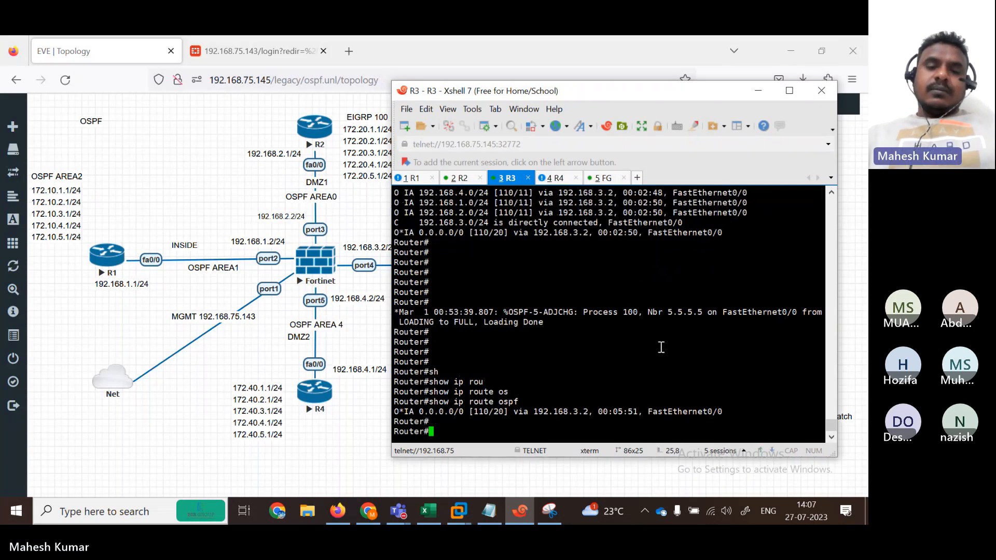
pyautogui.write('pi')
pyautogui.press('Return')
pyautogui.write('ping')
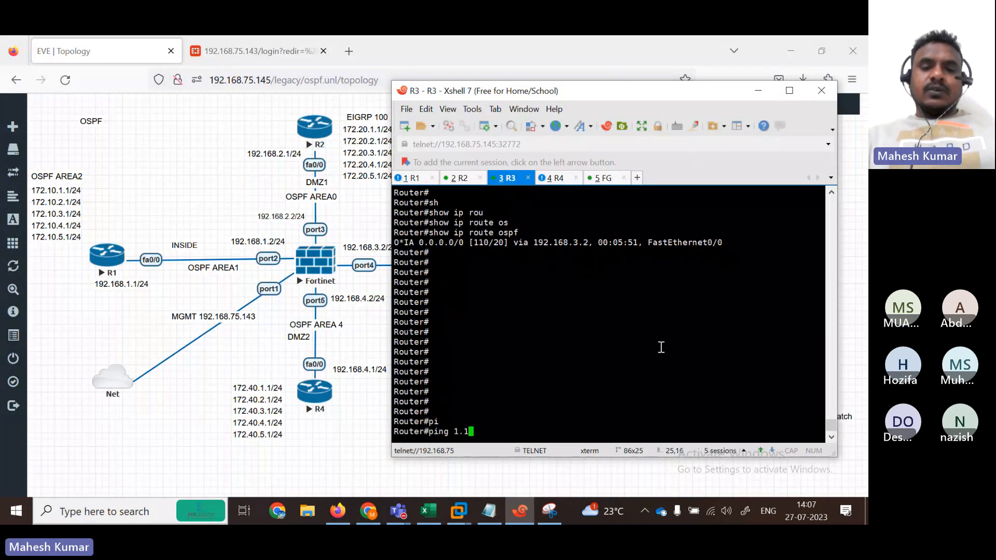
pyautogui.press('BackSpace')
pyautogui.write('18')
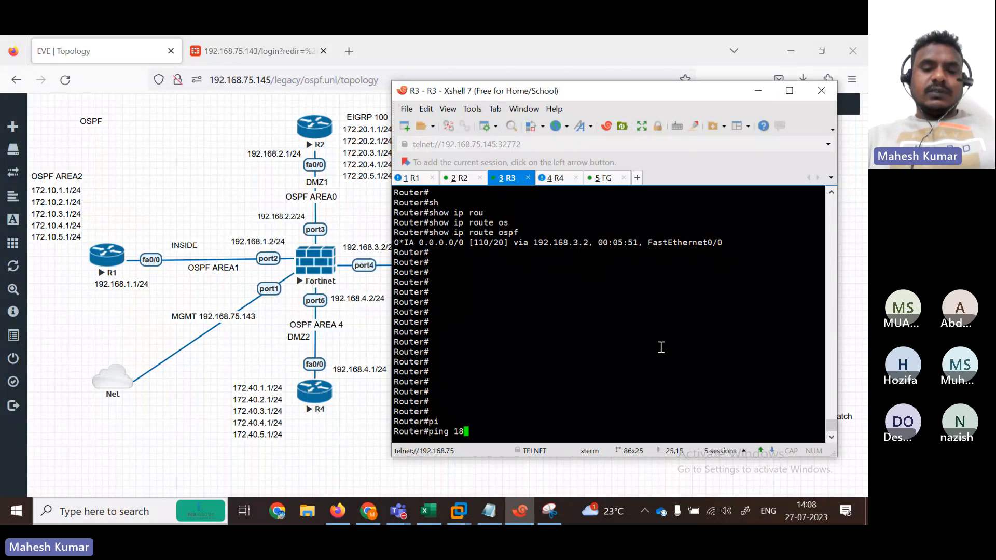
pyautogui.press('BackSpace')
pyautogui.write('72.101.1.1')
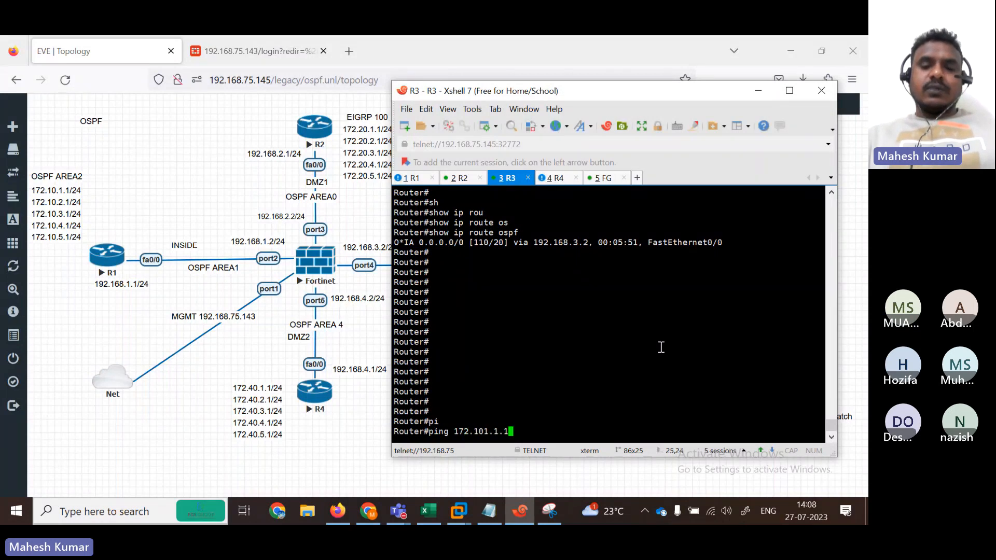
pyautogui.press('BackSpace')
pyautogui.press('BackSpace')
pyautogui.press('BackSpace')
pyautogui.press('BackSpace')
pyautogui.press('BackSpace')
pyautogui.write('.1.1')
pyautogui.press('Return')
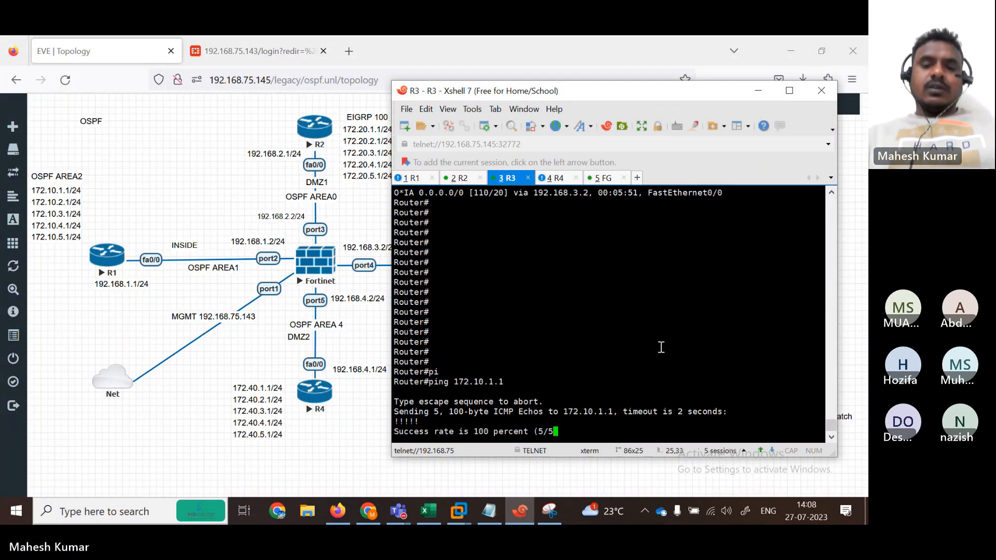
# Ping 172.20.1.1 behind R2 from the R3 console
pyautogui.press('Up')
pyautogui.press('BackSpace')
pyautogui.press('BackSpace')
pyautogui.press('BackSpace')
pyautogui.press('BackSpace')
pyautogui.press('BackSpace')
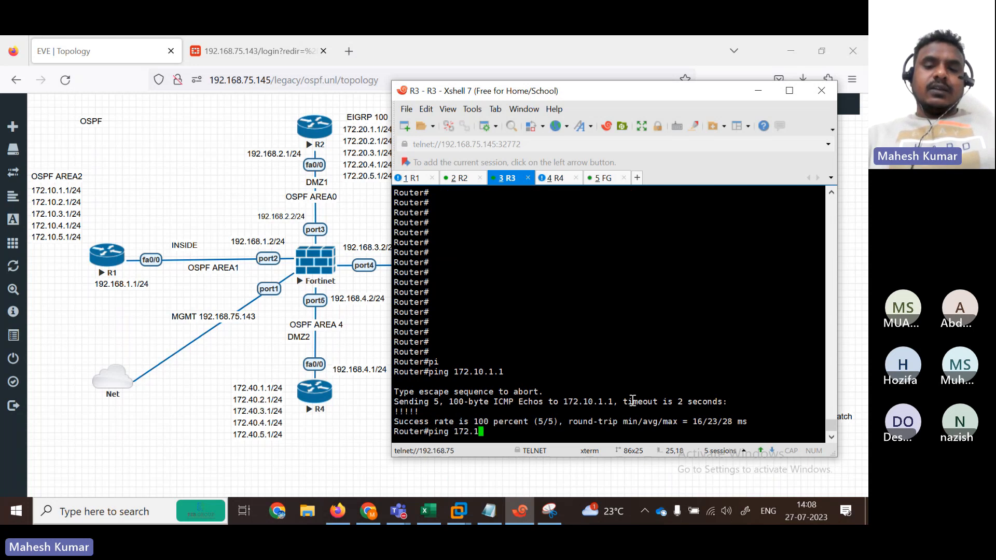
pyautogui.write('20.1.1')
pyautogui.press('Return')
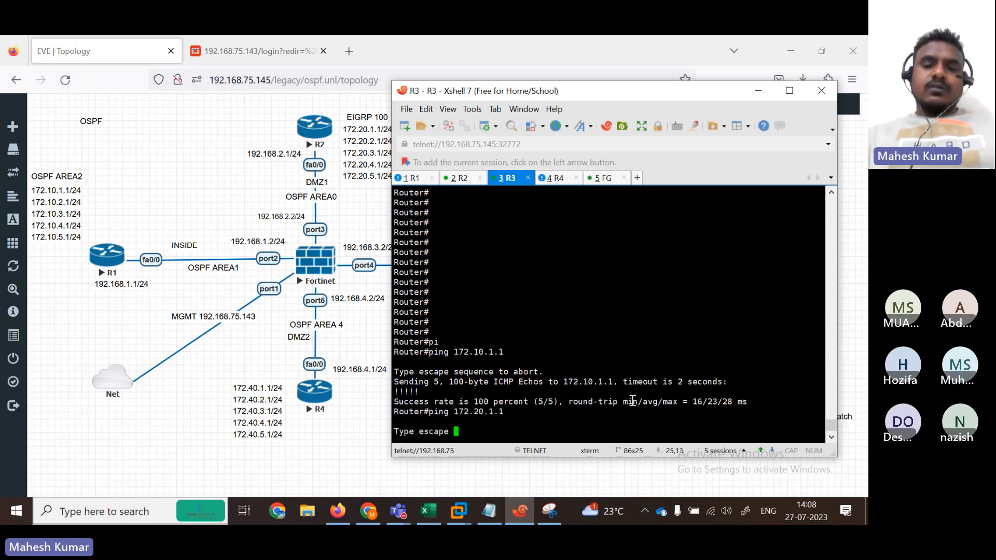
# Ping R3's own loopback network address 172.30.1.1 from its console
pyautogui.press('Up')
pyautogui.press('BackSpace')
pyautogui.press('BackSpace')
pyautogui.press('BackSpace')
pyautogui.press('BackSpace')
pyautogui.press('BackSpace')
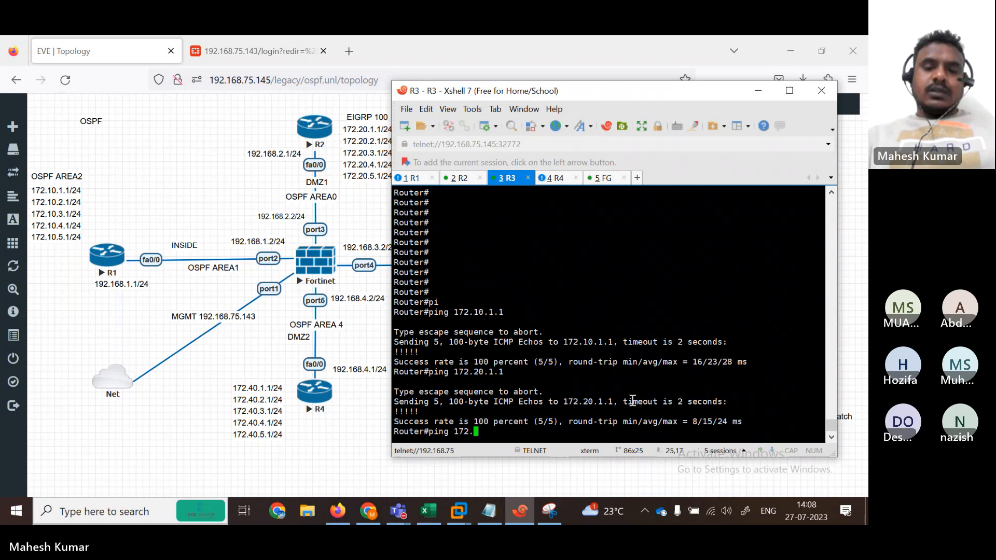
pyautogui.write('30.1.1')
pyautogui.press('Return')
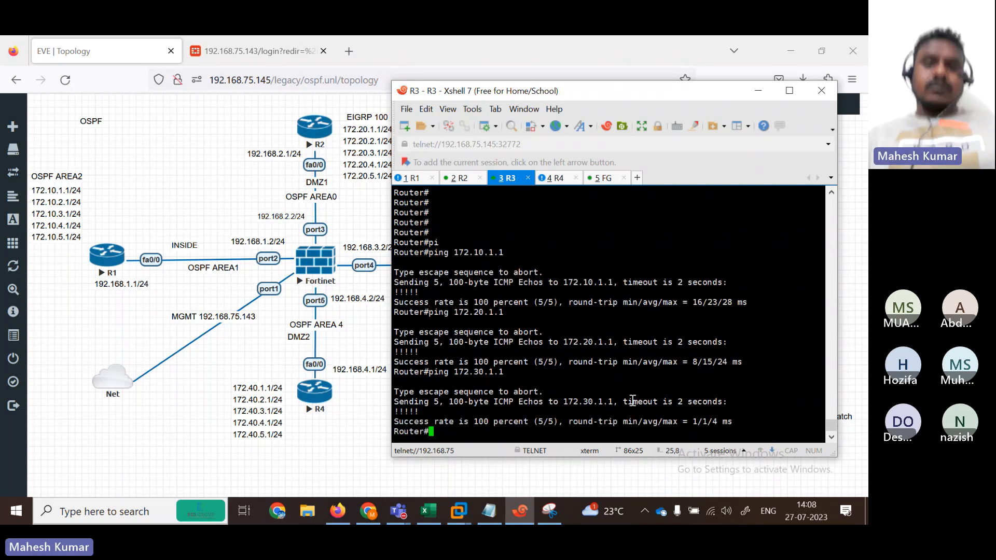
# Ping 172.40.1.1 behind R4 from the R3 console
pyautogui.press('Up')
pyautogui.press('BackSpace')
pyautogui.press('BackSpace')
pyautogui.press('BackSpace')
pyautogui.press('BackSpace')
pyautogui.press('BackSpace')
pyautogui.press('BackSpace')
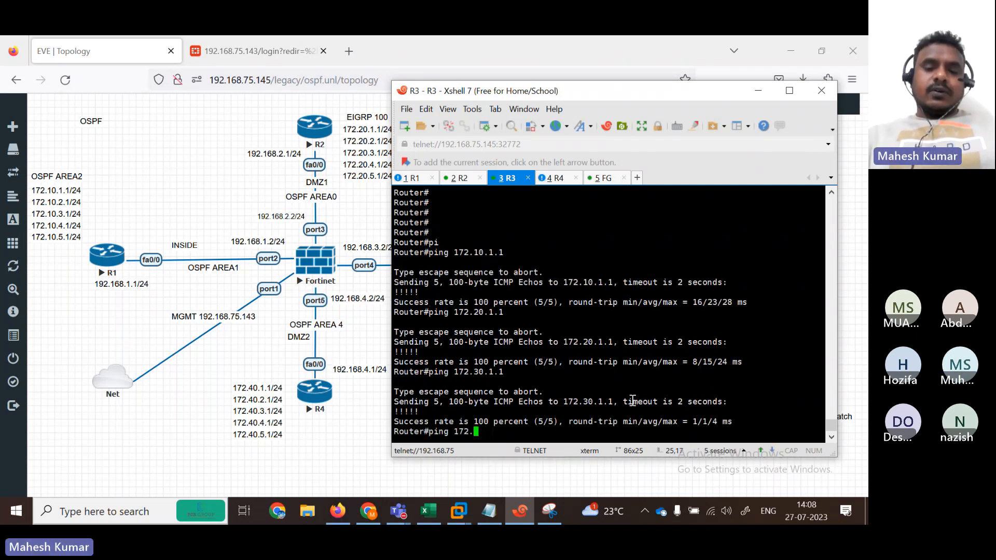
pyautogui.write('40.1.1')
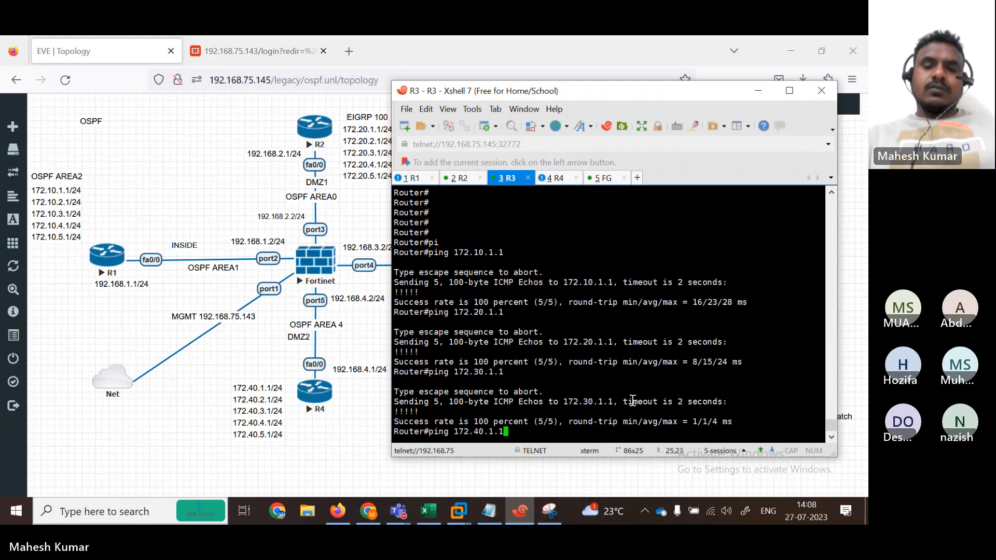
pyautogui.press('Return')
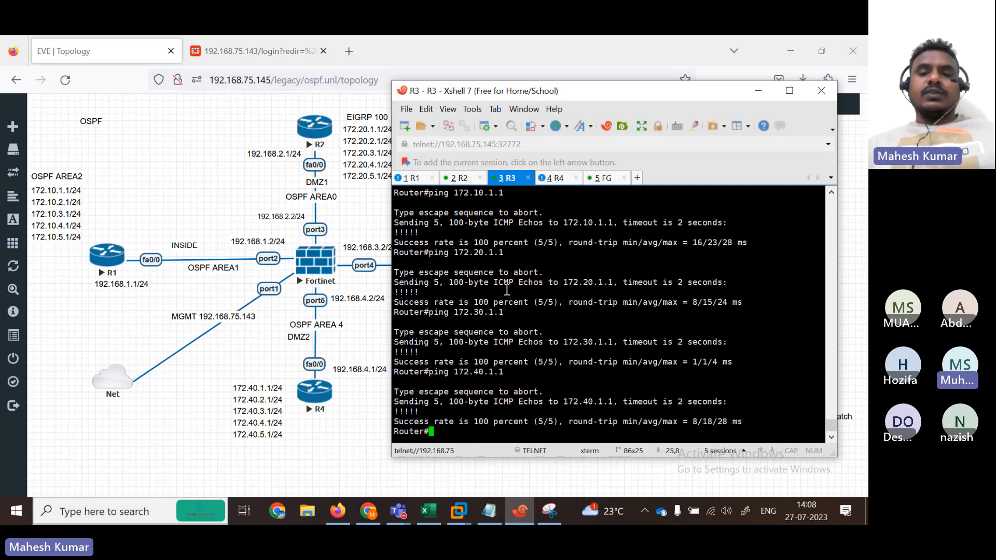
# Run show ip route ospf on R3 again and highlight the default route line in its output
pyautogui.press('Return')
pyautogui.press('Return')
pyautogui.press('Return')
pyautogui.press('Return')
pyautogui.press('Return')
pyautogui.press('Return')
pyautogui.press('Return')
pyautogui.press('Return')
pyautogui.press('Return')
pyautogui.press('Return')
pyautogui.press('Return')
pyautogui.write('s')
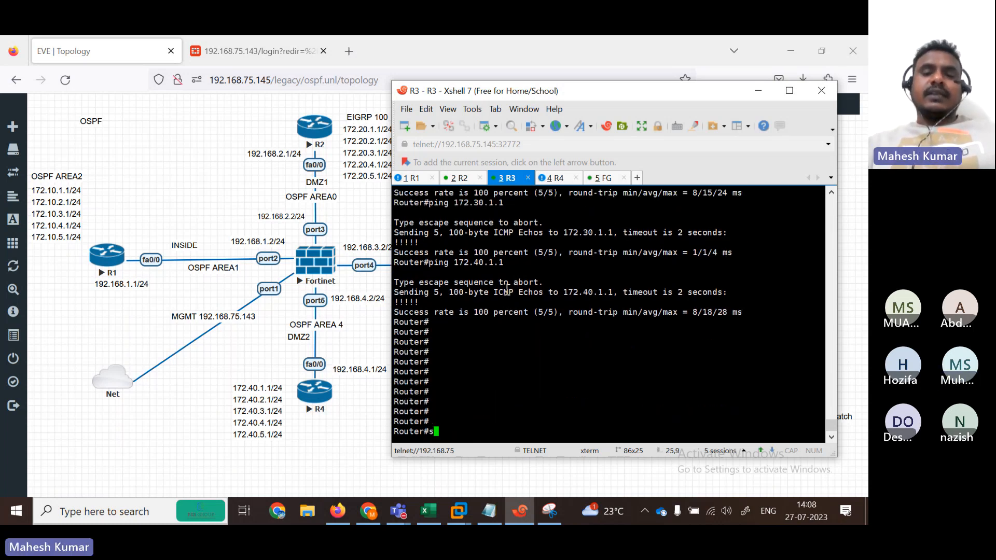
pyautogui.write('h')
pyautogui.press('Tab')
pyautogui.write('ip rou')
pyautogui.press('Tab')
pyautogui.write('os')
pyautogui.press('Tab')
pyautogui.press('Return')
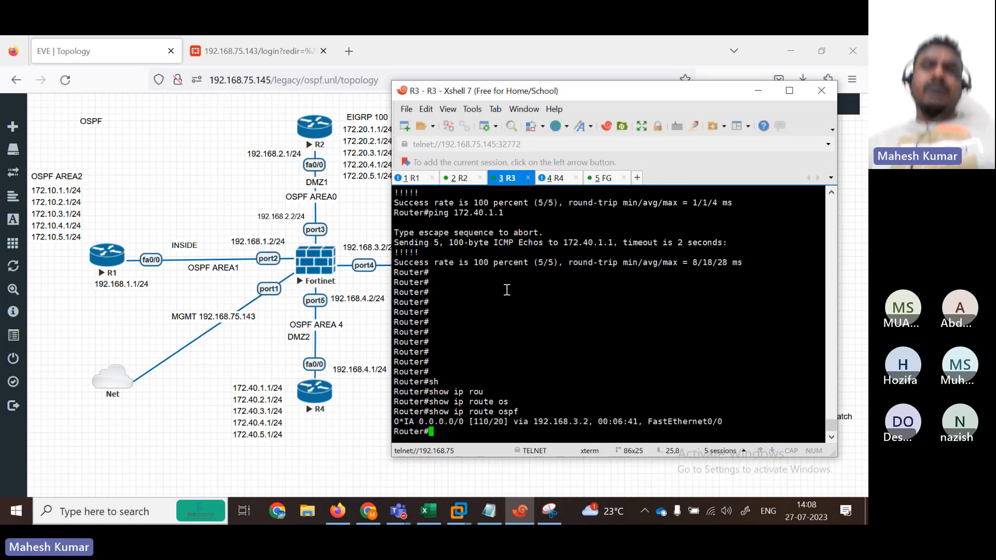
pyautogui.moveTo(399, 421); pyautogui.dragTo(560, 415)
pyautogui.moveTo(716, 412); pyautogui.dragTo(743, 428)
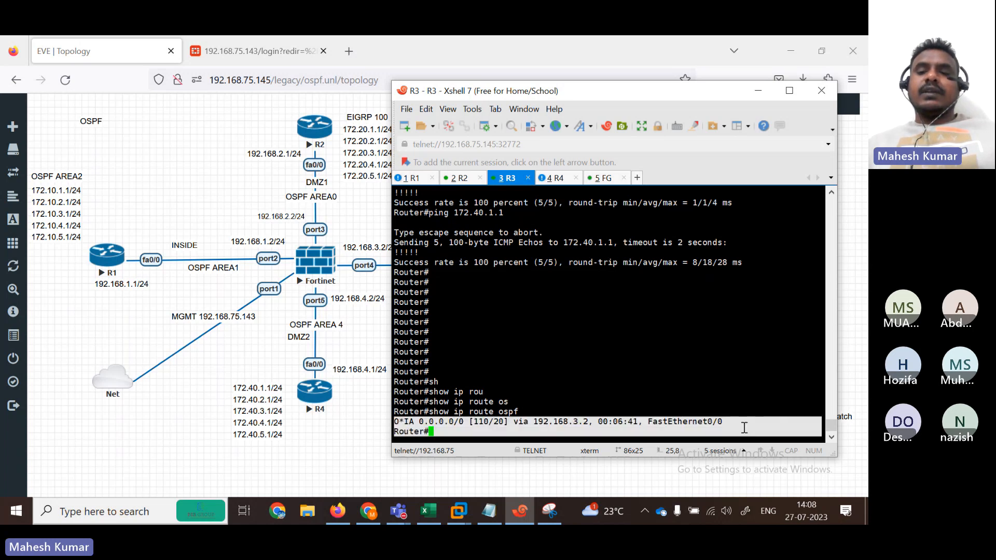
pyautogui.click(570, 375)
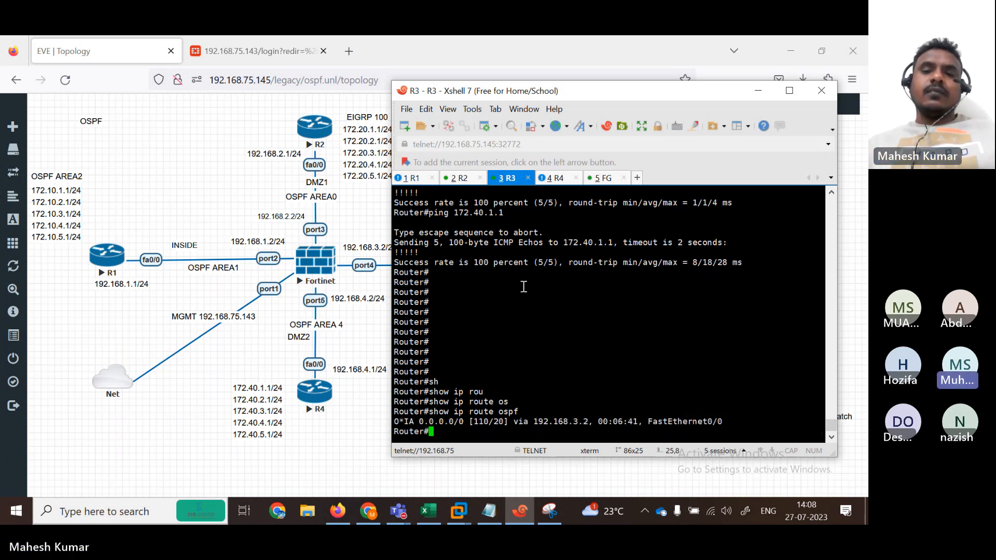
# Switch to the Microsoft Teams meeting, admit the participant waiting in the lobby, and minimize the meeting window
pyautogui.click(399, 511)
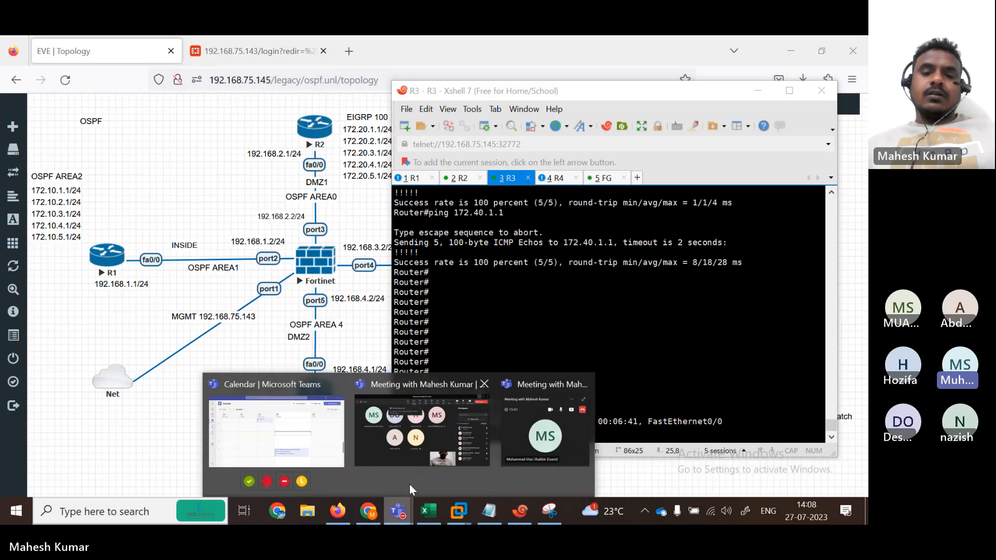
pyautogui.click(411, 490)
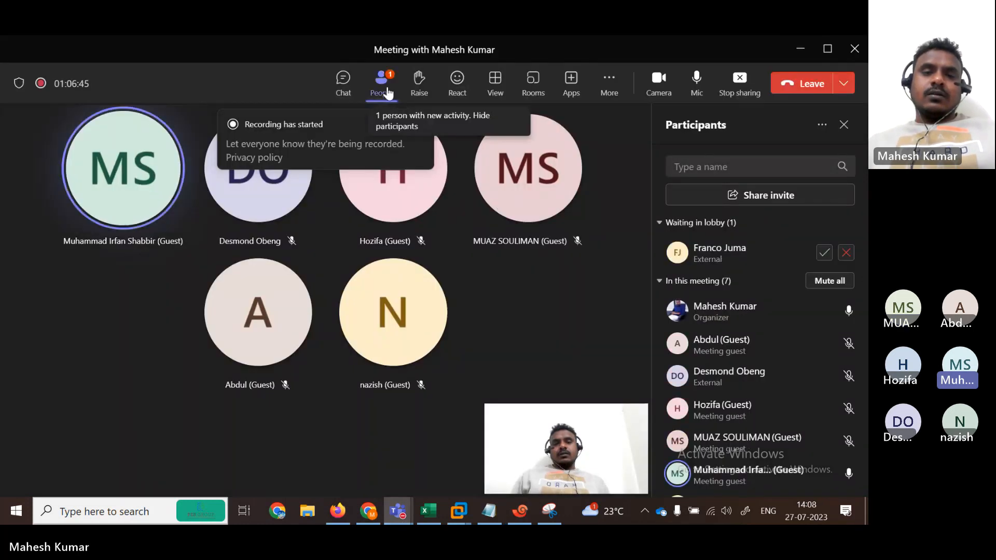
pyautogui.click(825, 253)
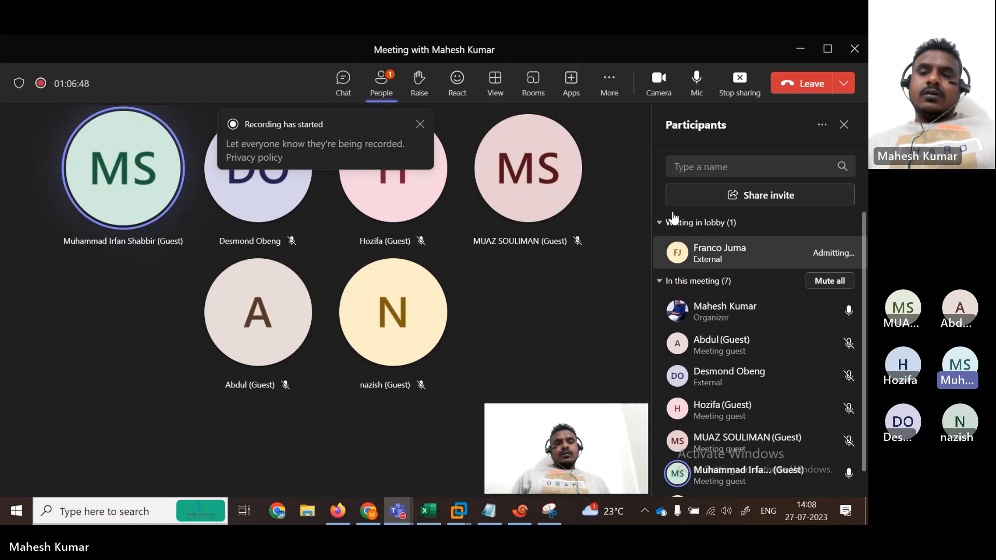
pyautogui.click(800, 49)
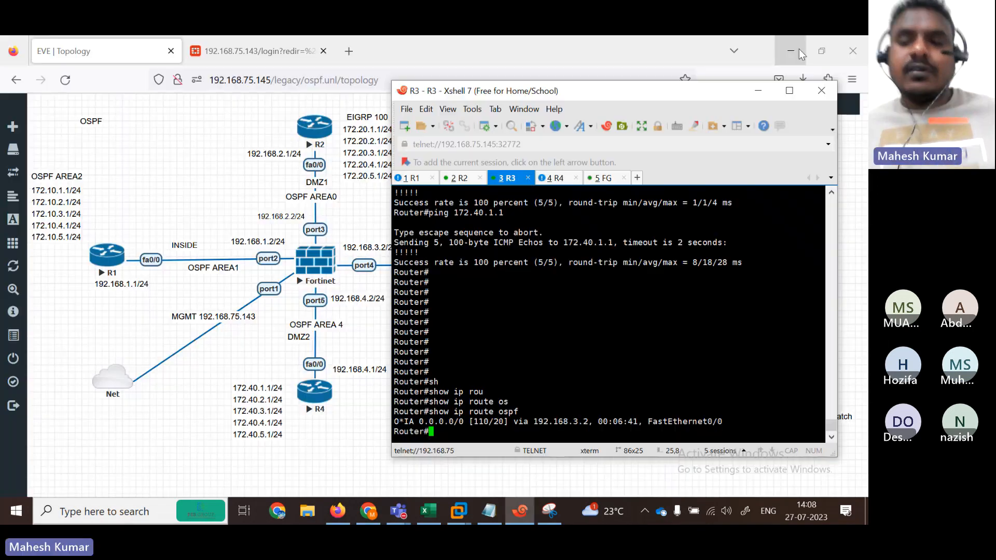
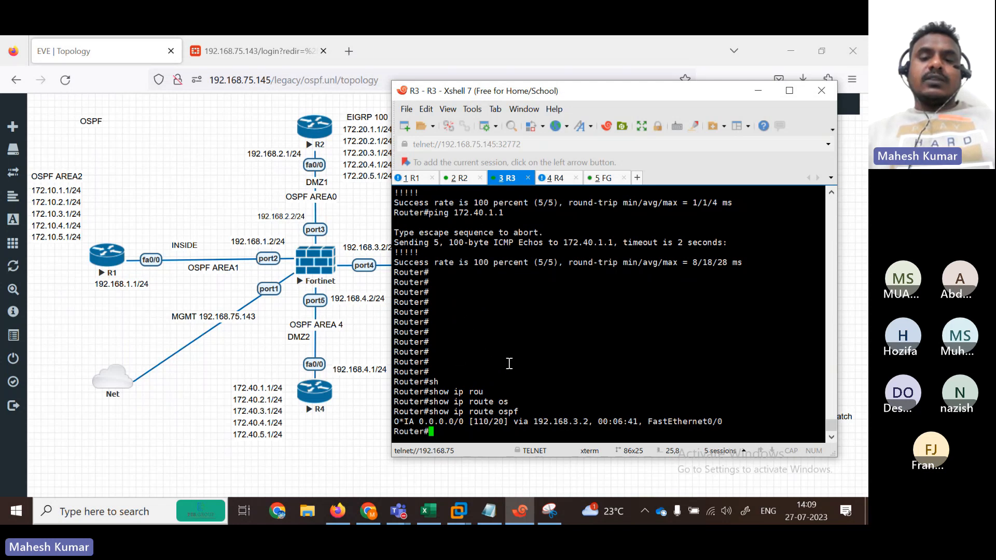
# Highlight the show ip route ospf command and its default route entry in the R3 console
pyautogui.press('Return')
pyautogui.press('Return')
pyautogui.press('Return')
pyautogui.press('Return')
pyautogui.press('Return')
pyautogui.press('Return')
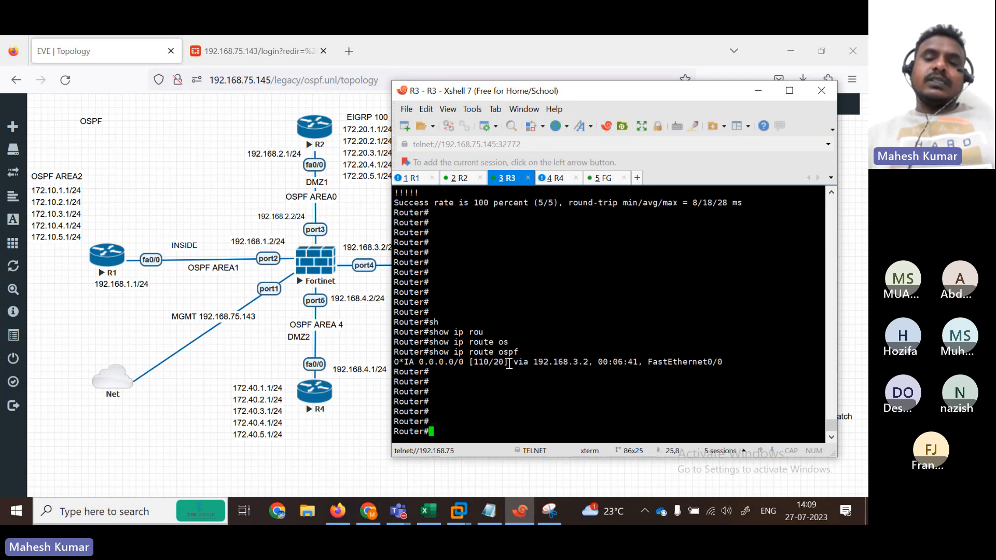
pyautogui.press('Up')
pyautogui.press('BackSpace')
pyautogui.press('BackSpace')
pyautogui.press('BackSpace')
pyautogui.press('BackSpace')
pyautogui.press('BackSpace')
pyautogui.press('BackSpace')
pyautogui.press('BackSpace')
pyautogui.press('BackSpace')
pyautogui.press('BackSpace')
pyautogui.press('BackSpace')
pyautogui.press('BackSpace')
pyautogui.press('BackSpace')
pyautogui.press('BackSpace')
pyautogui.press('BackSpace')
pyautogui.press('BackSpace')
pyautogui.press('BackSpace')
pyautogui.press('BackSpace')
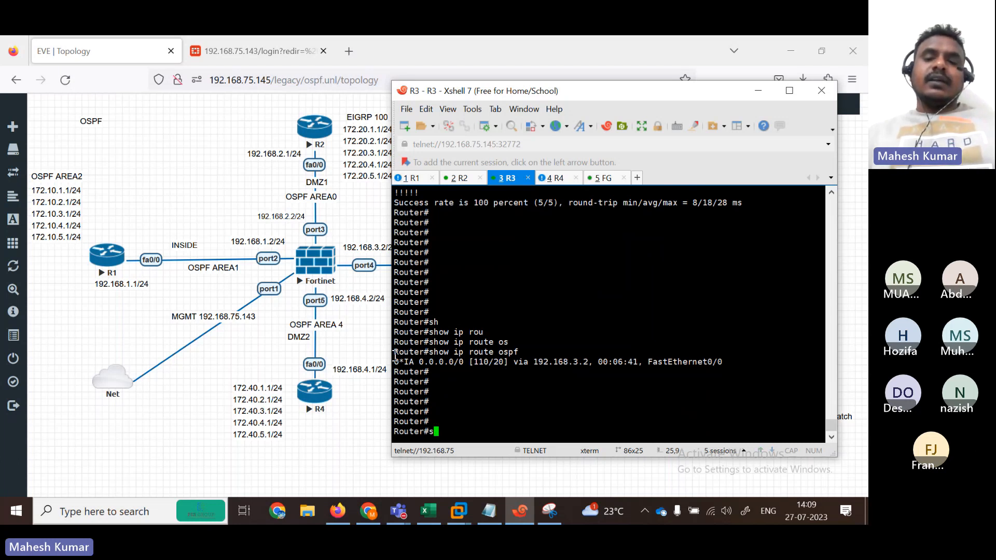
pyautogui.tripleClick(395, 355)
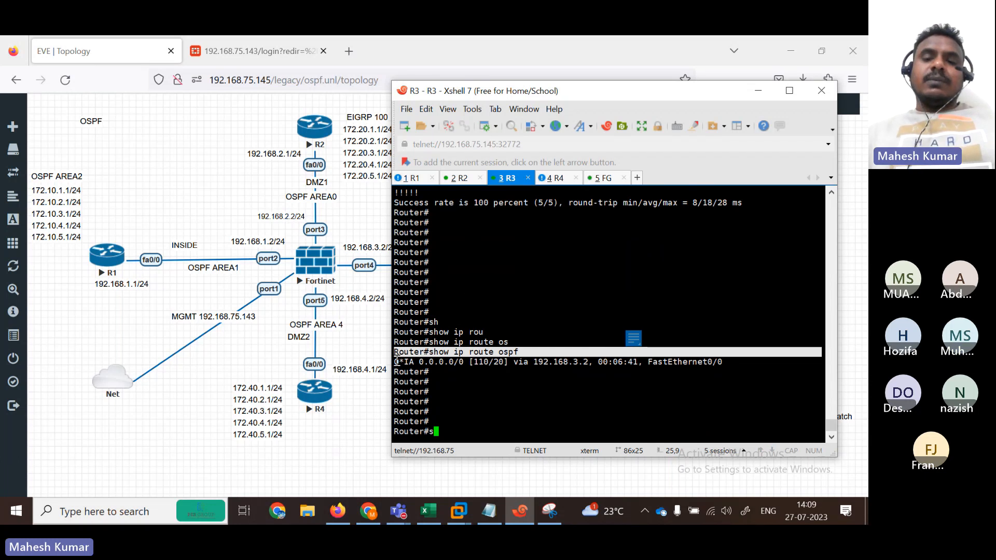
pyautogui.moveTo(396, 362); pyautogui.dragTo(722, 363)
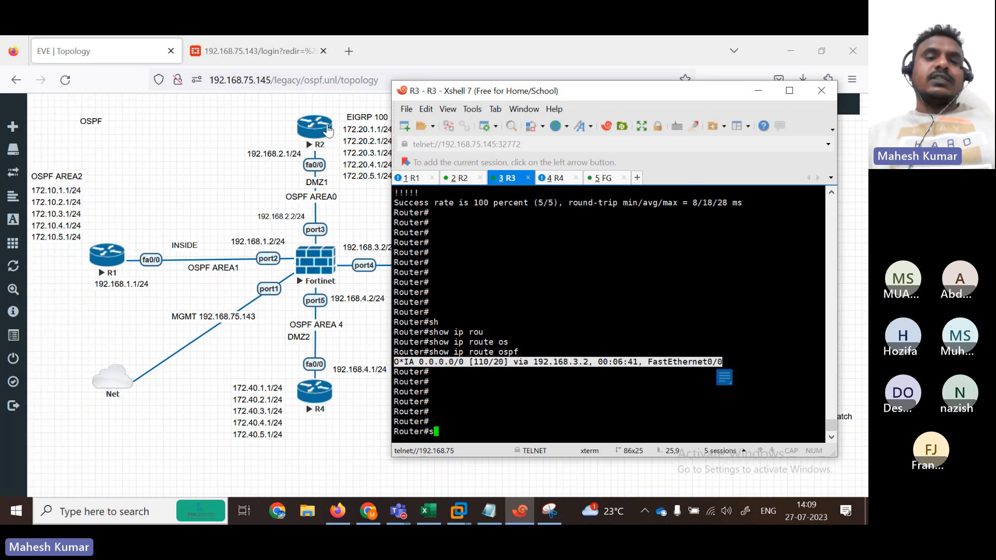
pyautogui.click(485, 387)
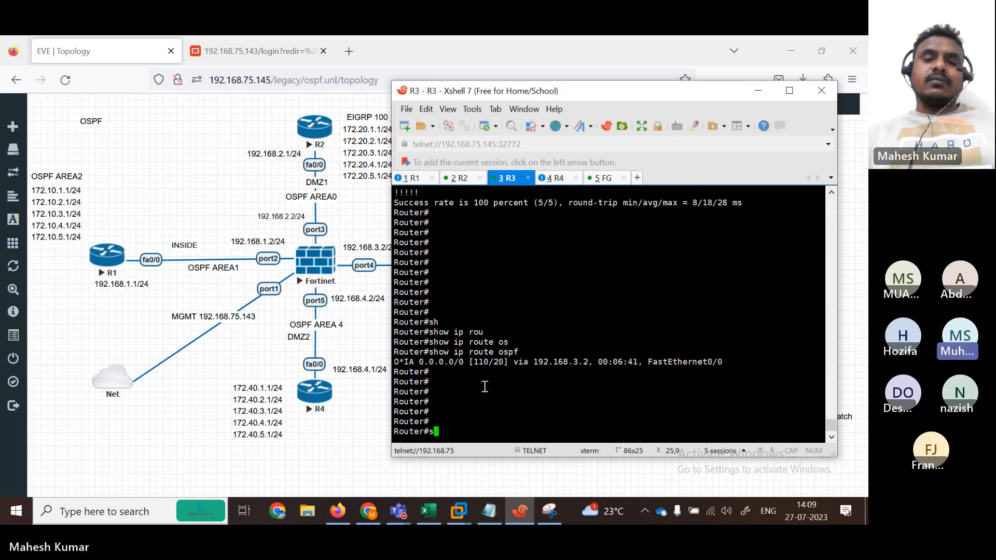
# Switch to the R1 console, wake its session and enter privileged mode with the command en
pyautogui.click(412, 179)
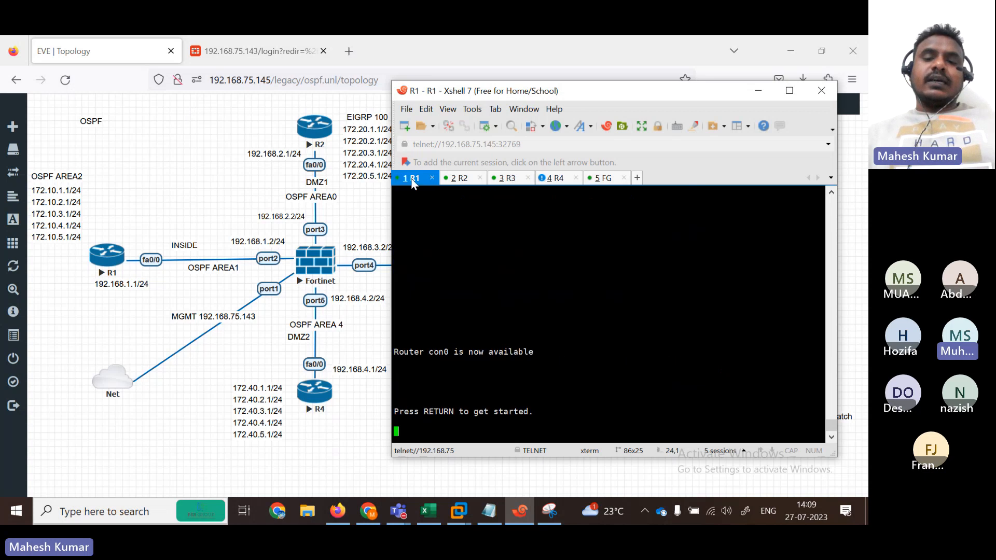
pyautogui.press('Return')
pyautogui.press('Return')
pyautogui.press('Return')
pyautogui.press('Return')
pyautogui.press('Return')
pyautogui.write('en')
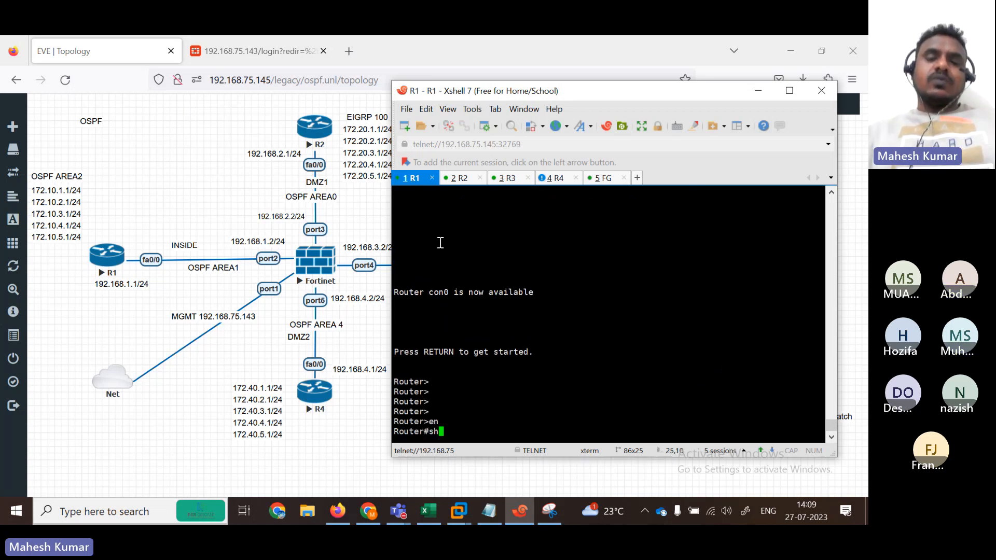
# Display R1's OSPF routes with show ip route ospf and highlight the 172.40.2.0 entry
pyautogui.press('Return')
pyautogui.write('sh')
pyautogui.press('Tab')
pyautogui.write('ip rou')
pyautogui.press('Tab')
pyautogui.write('os')
pyautogui.press('Tab')
pyautogui.press('Return')
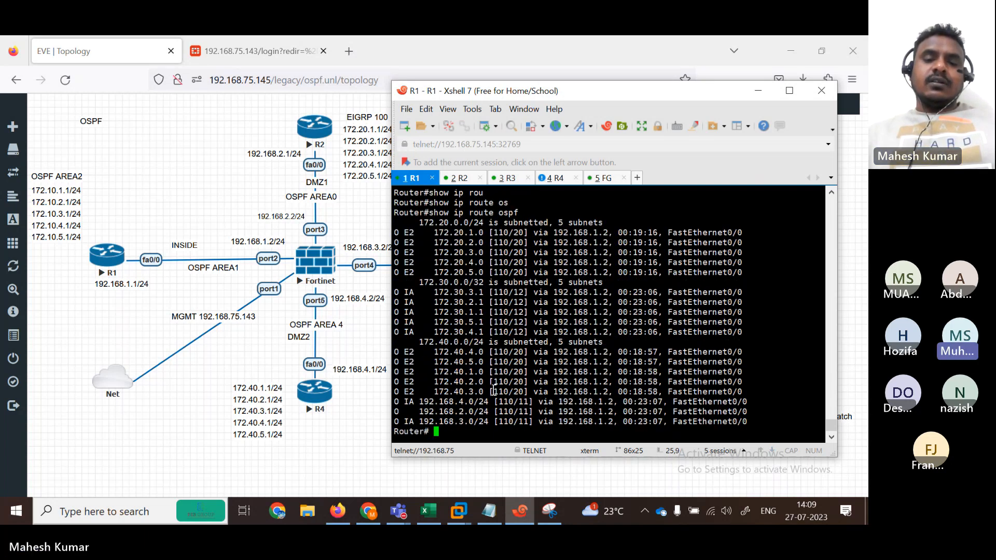
pyautogui.moveTo(425, 383); pyautogui.dragTo(612, 382)
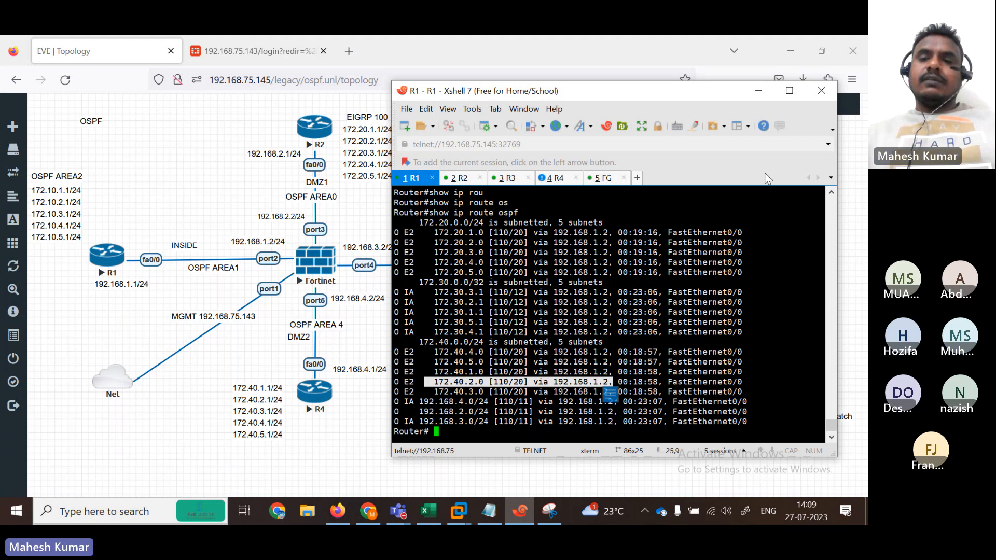
# Switch to the FortiGate firewall's console session and bring up a fresh prompt
pyautogui.click(598, 179)
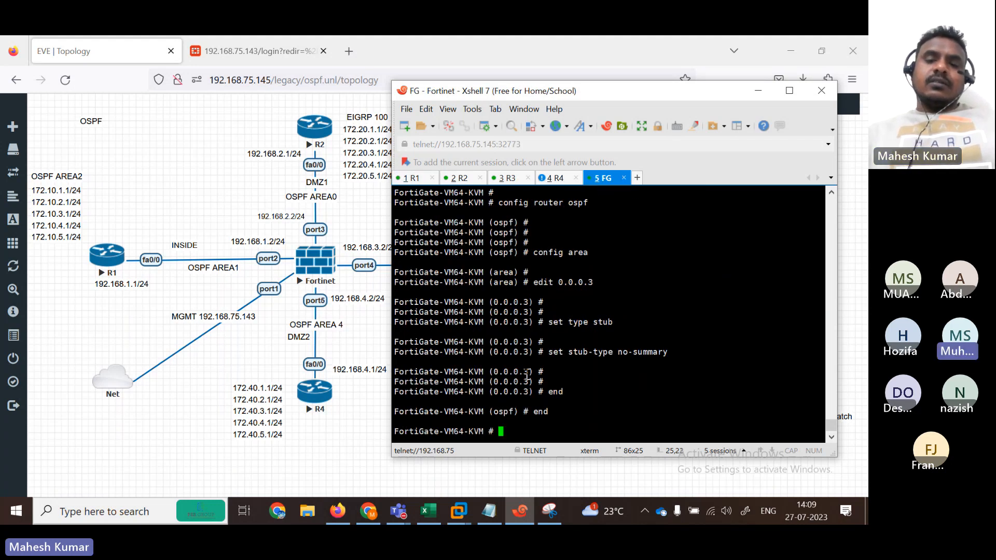
pyautogui.press('Return')
pyautogui.press('Return')
pyautogui.press('Return')
# Try to list the firewall's routes with a show ip rou command
pyautogui.write('show i prou')
pyautogui.press('Tab')
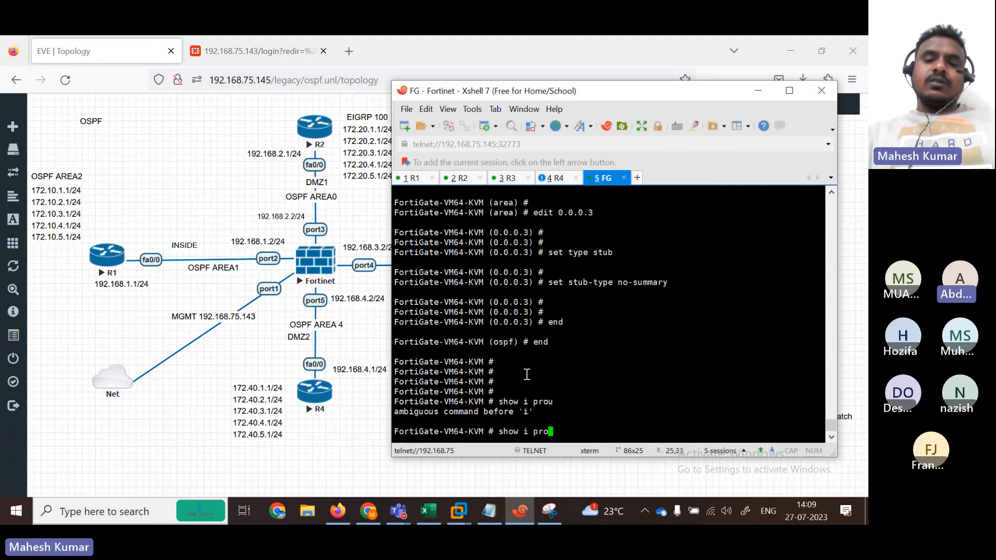
pyautogui.press('BackSpace')
pyautogui.press('BackSpace')
pyautogui.press('BackSpace')
pyautogui.press('BackSpace')
pyautogui.write('p rou')
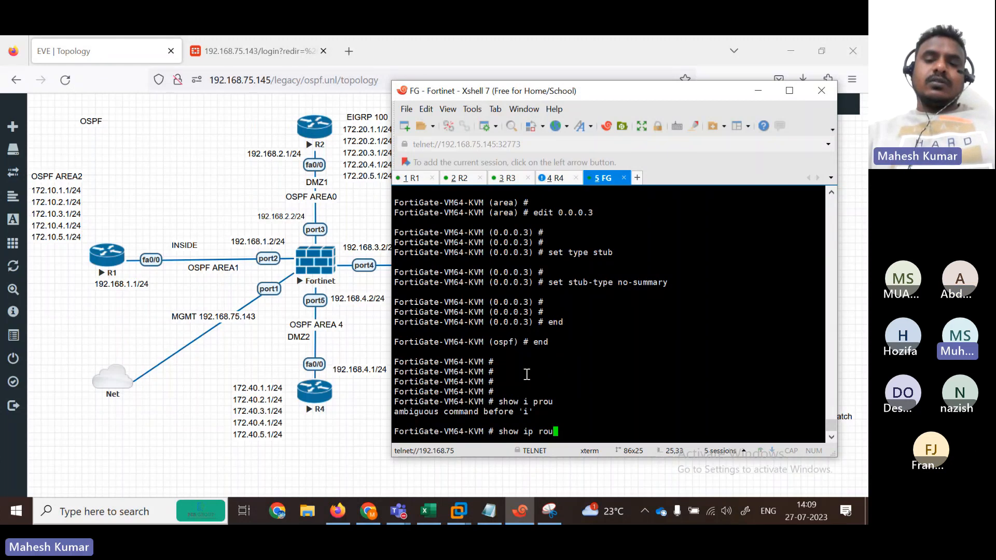
pyautogui.press('BackSpace')
pyautogui.press('BackSpace')
pyautogui.press('BackSpace')
pyautogui.press('BackSpace')
pyautogui.press('BackSpace')
pyautogui.press('BackSpace')
pyautogui.press('BackSpace')
pyautogui.press('BackSpace')
pyautogui.press('BackSpace')
pyautogui.press('BackSpace')
# Display the firewall's complete routing table with get router info routing-table all and highlight its route entries
pyautogui.write('b')
pyautogui.write('e')
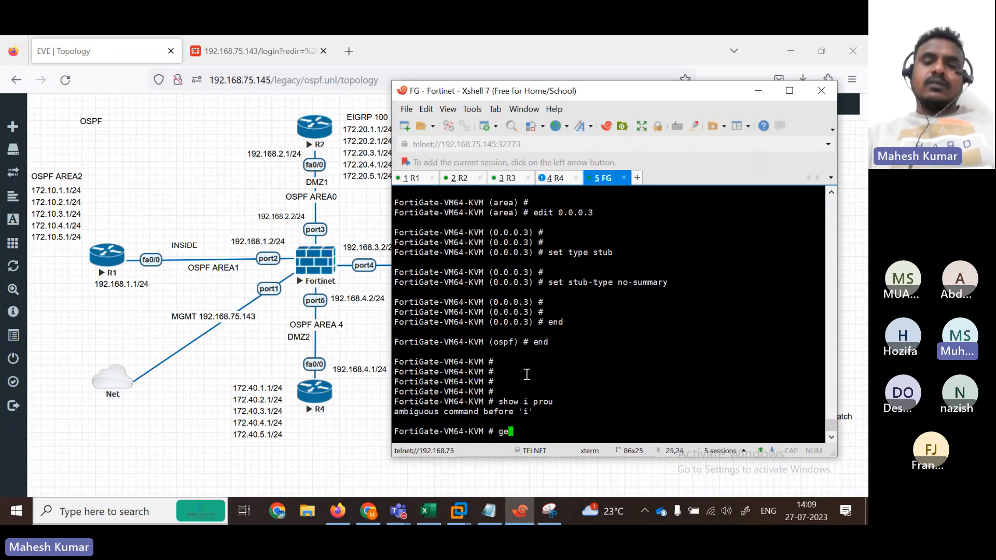
pyautogui.write('t  router info')
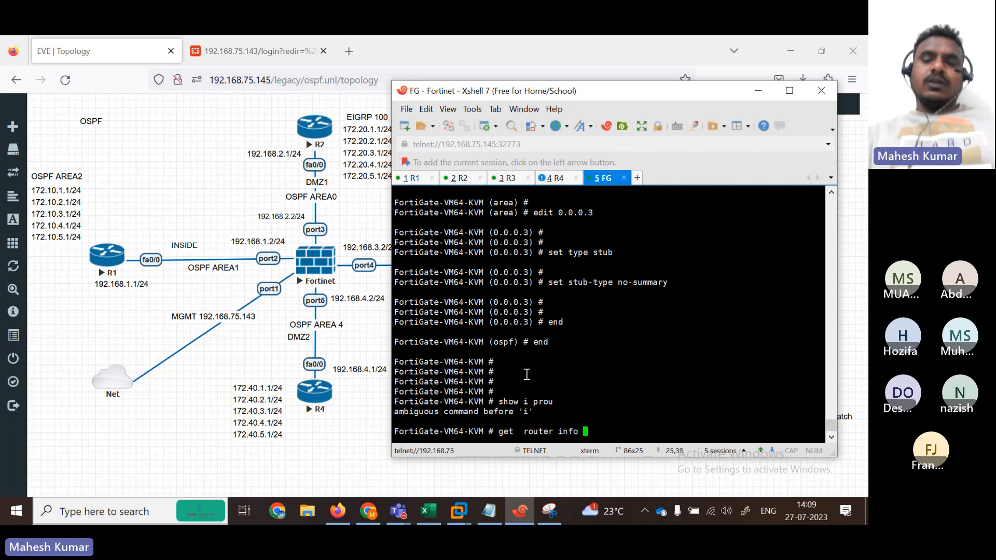
pyautogui.write('routing-table all')
pyautogui.press('Return')
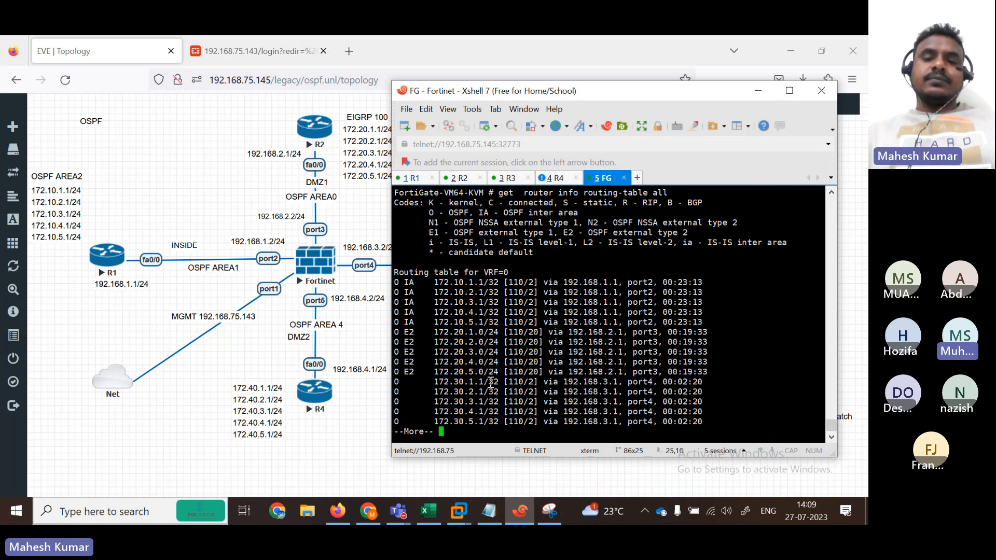
pyautogui.press('space')
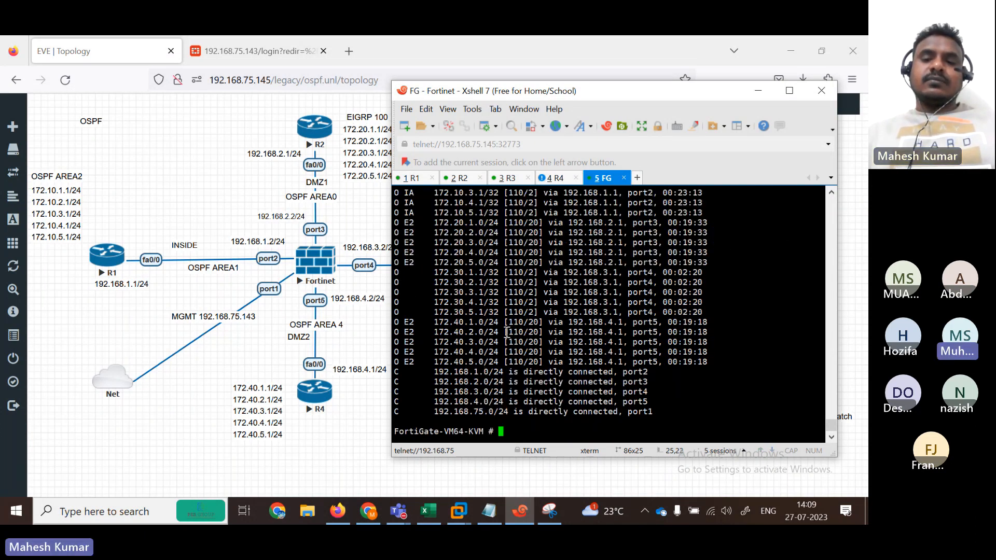
pyautogui.moveTo(618, 426); pyautogui.dragTo(459, 282)
# Switch to the OSPF notes in Notepad, maximize them and insert a blank line before the NOTE following the area 0.0.0.4 stub commands
pyautogui.click(374, 431)
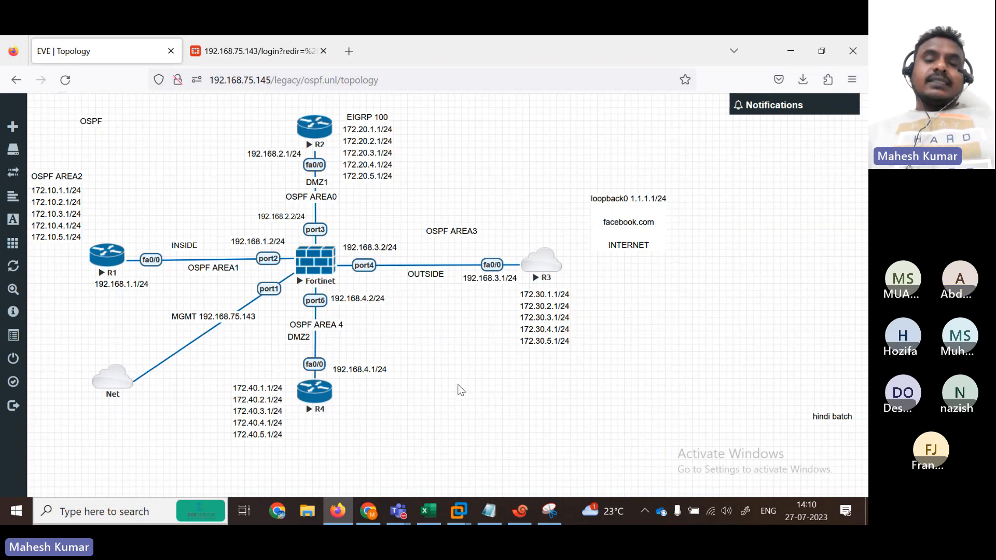
pyautogui.click(497, 514)
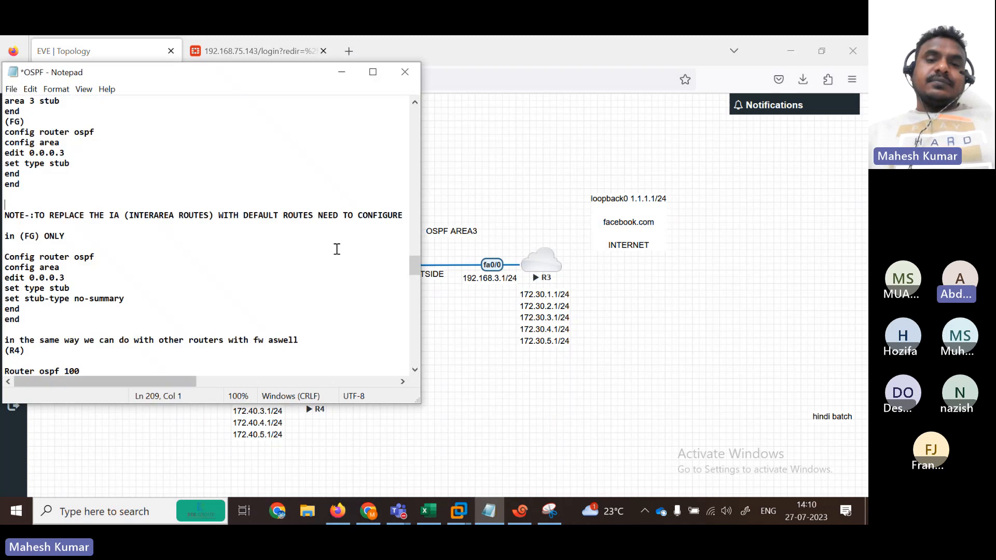
pyautogui.click(372, 69)
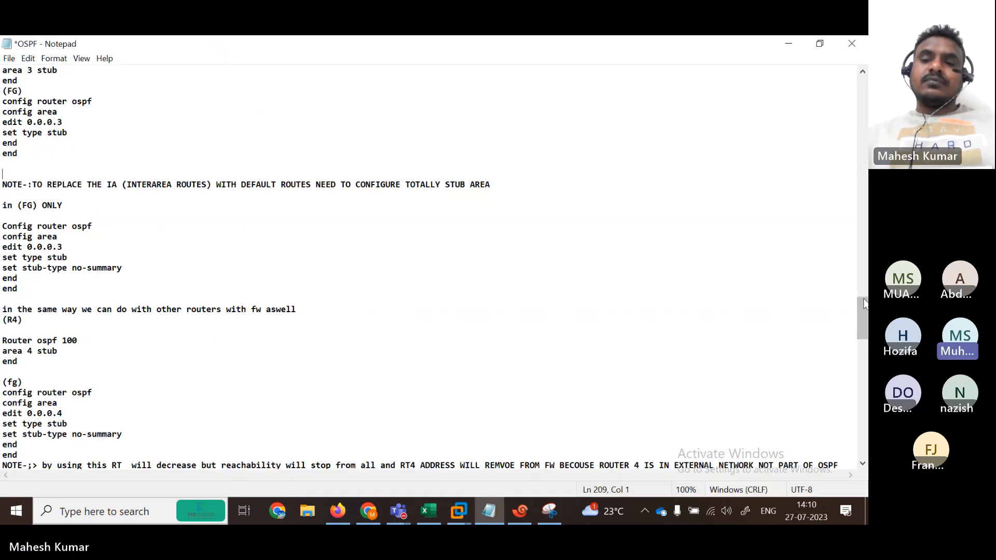
pyautogui.moveTo(865, 315); pyautogui.dragTo(866, 347)
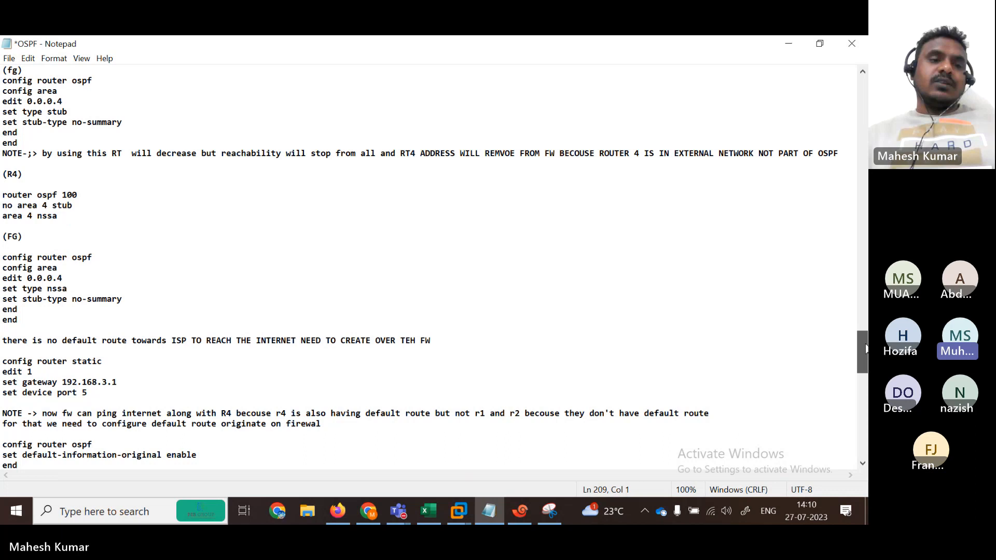
pyautogui.click(41, 143)
pyautogui.press('Return')
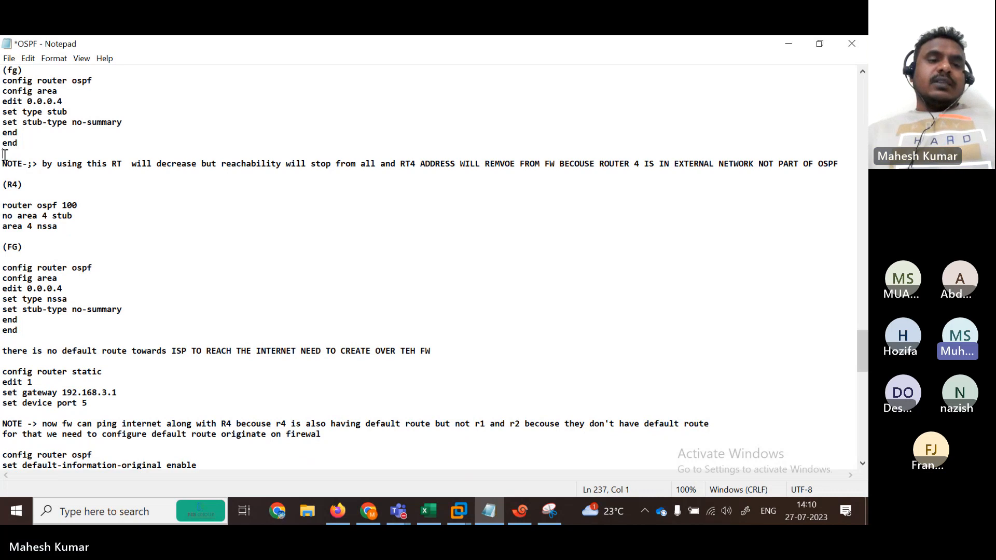
# Highlight the reachability note and R4's NSSA commands, and change RT4 to RT 4 in the note
pyautogui.moveTo(43, 166); pyautogui.dragTo(313, 176)
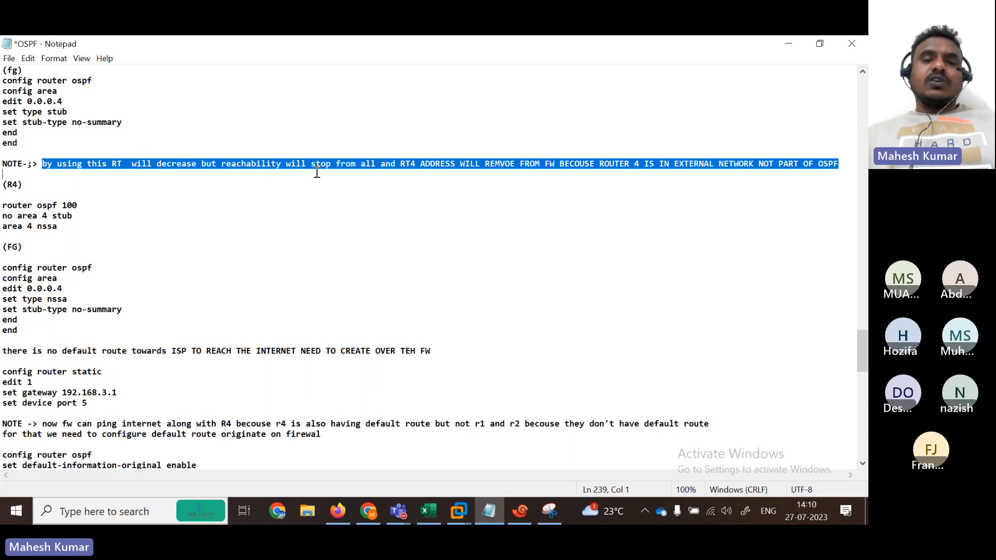
pyautogui.click(384, 174)
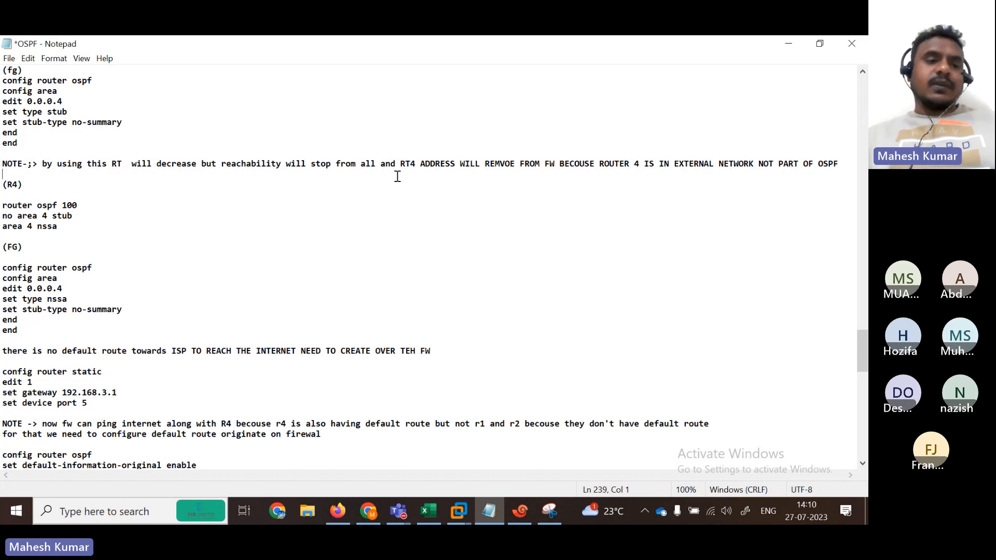
pyautogui.moveTo(2, 203); pyautogui.dragTo(66, 227)
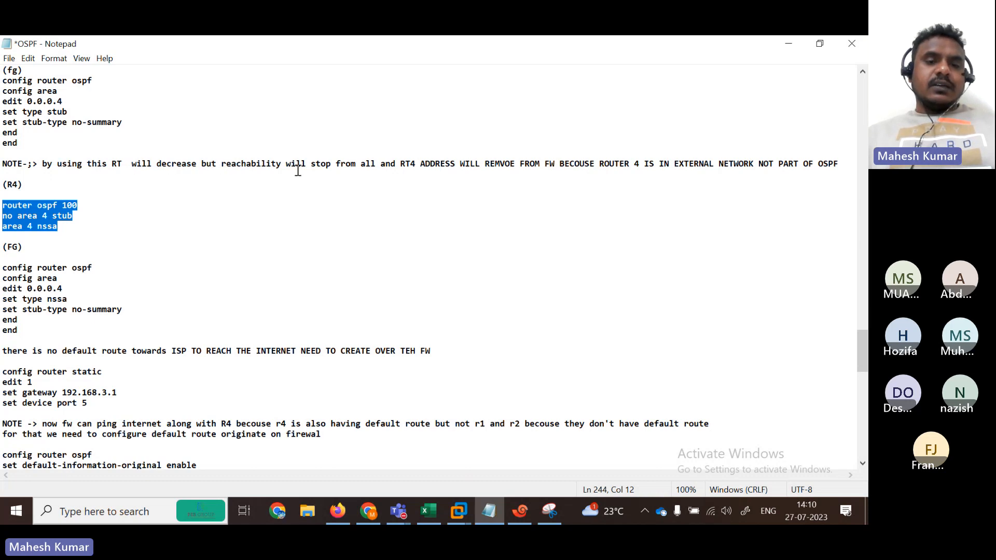
pyautogui.click(414, 167)
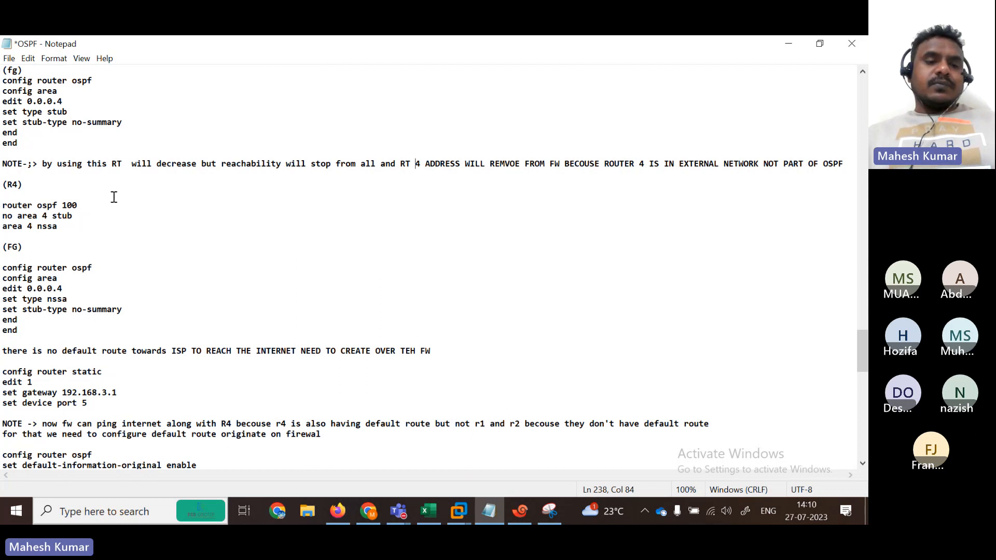
# Highlight R4's area 4 nssa commands and review the earlier OSPF configuration, redistribution and virtual-link sections of the notes
pyautogui.click(3, 206)
pyautogui.moveTo(3, 206); pyautogui.dragTo(110, 225)
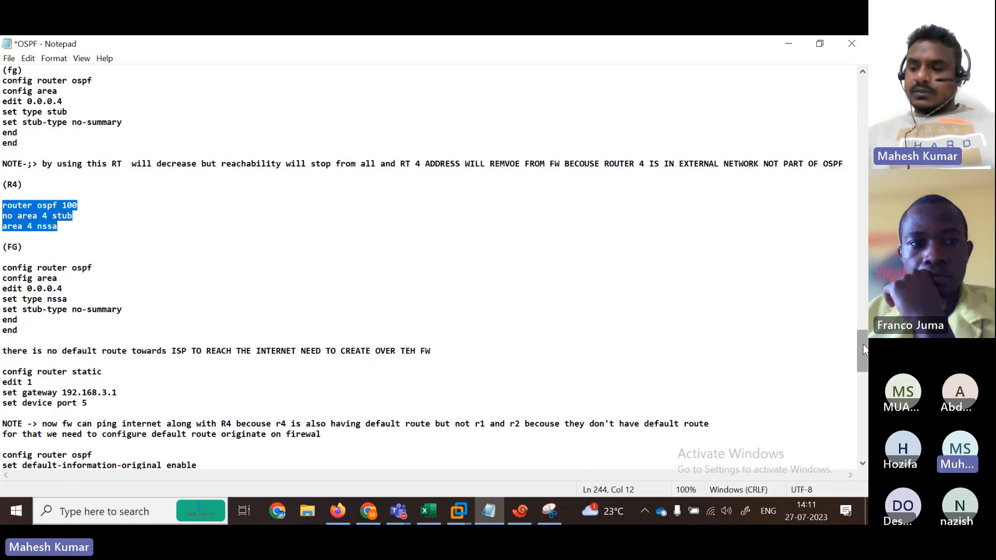
pyautogui.moveTo(865, 349); pyautogui.dragTo(864, 187)
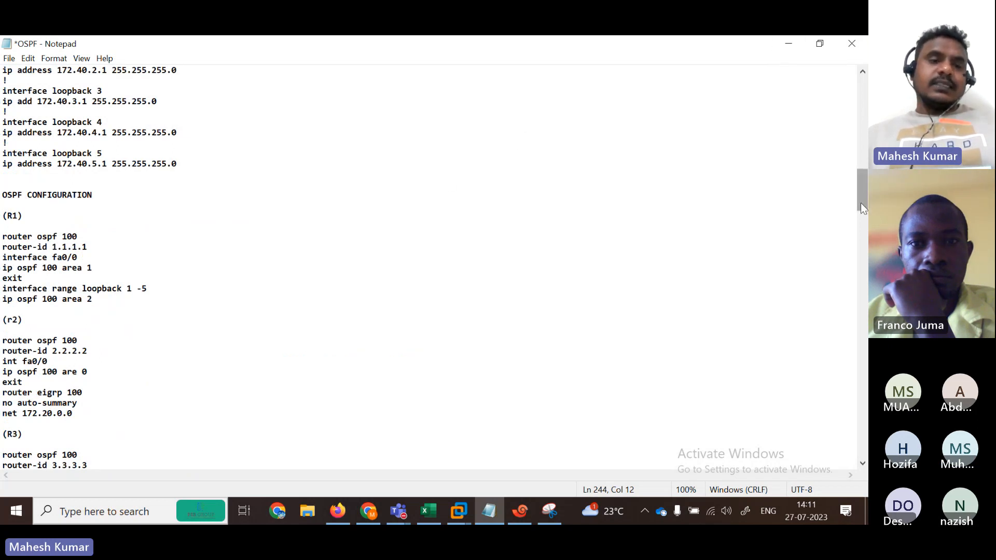
pyautogui.moveTo(861, 203); pyautogui.dragTo(861, 272)
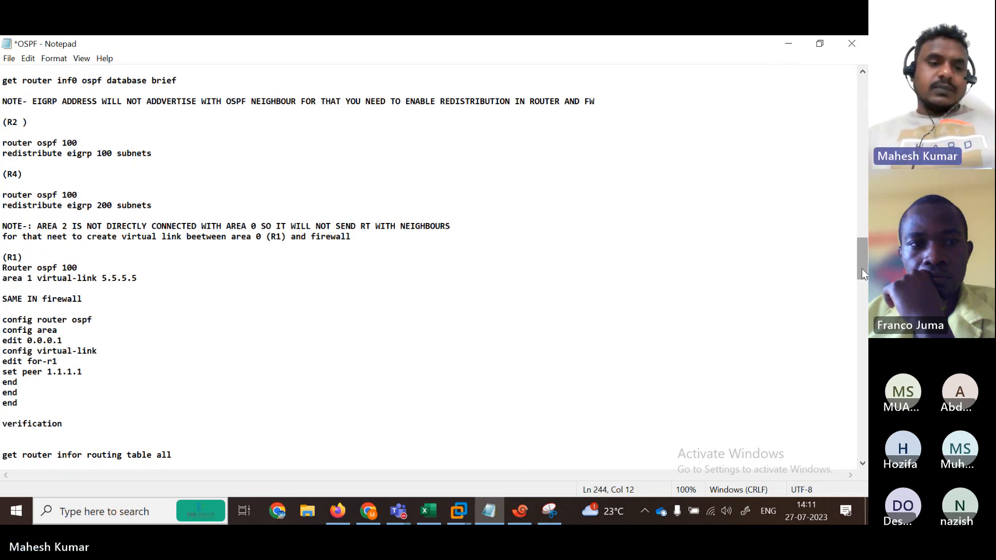
pyautogui.moveTo(862, 268); pyautogui.dragTo(862, 351)
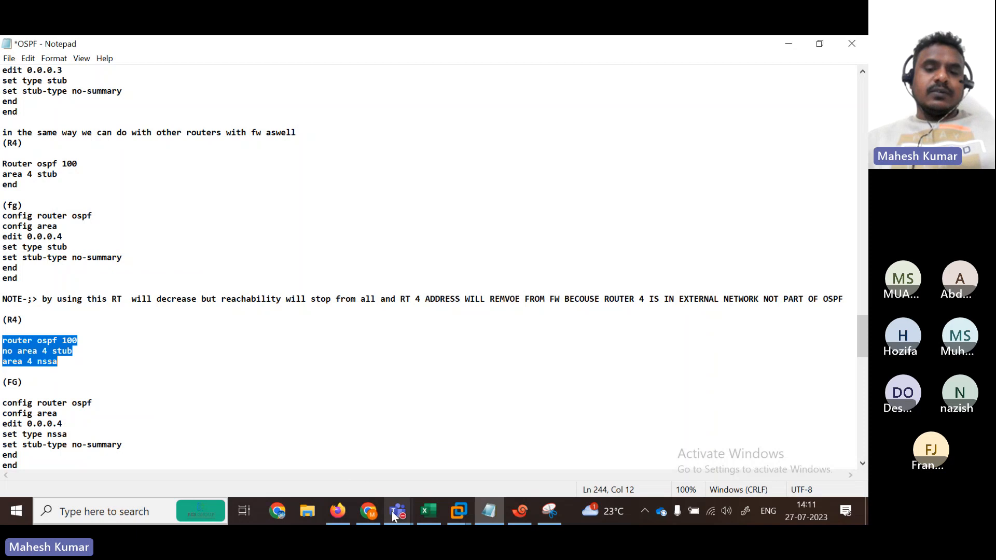
# Switch to the Teams meeting, admit the guest waiting in the lobby and return to the OSPF notes
pyautogui.moveTo(391, 511)
pyautogui.click(363, 430)
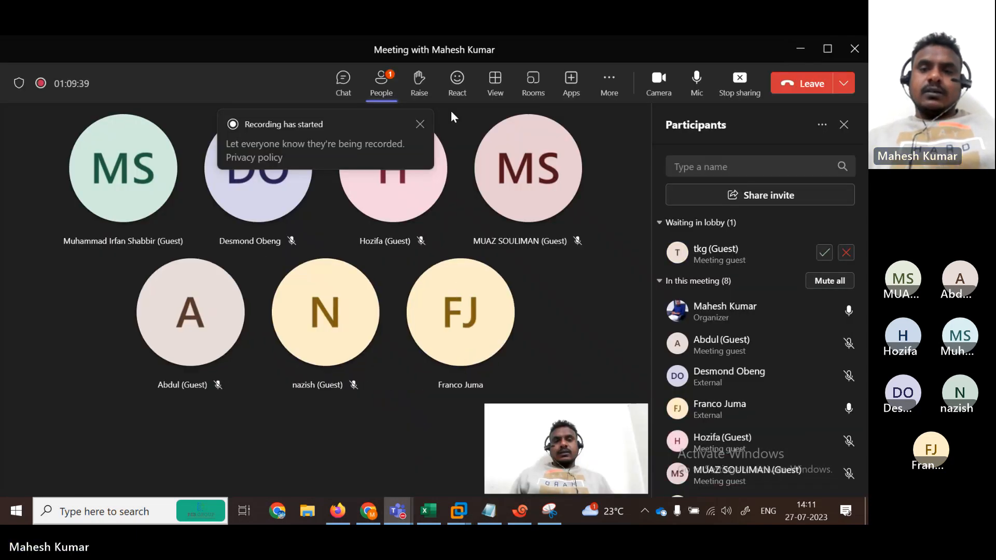
pyautogui.click(824, 254)
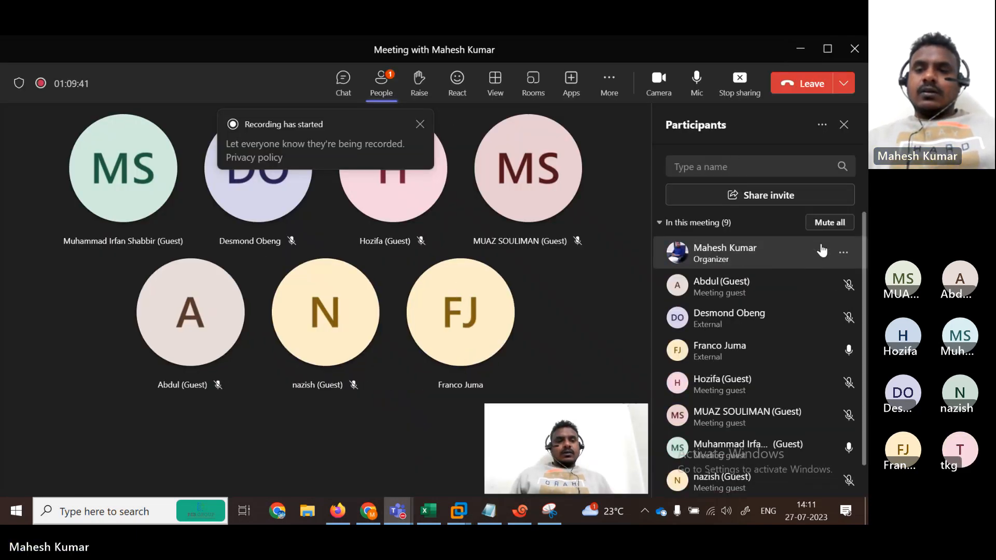
pyautogui.click(801, 48)
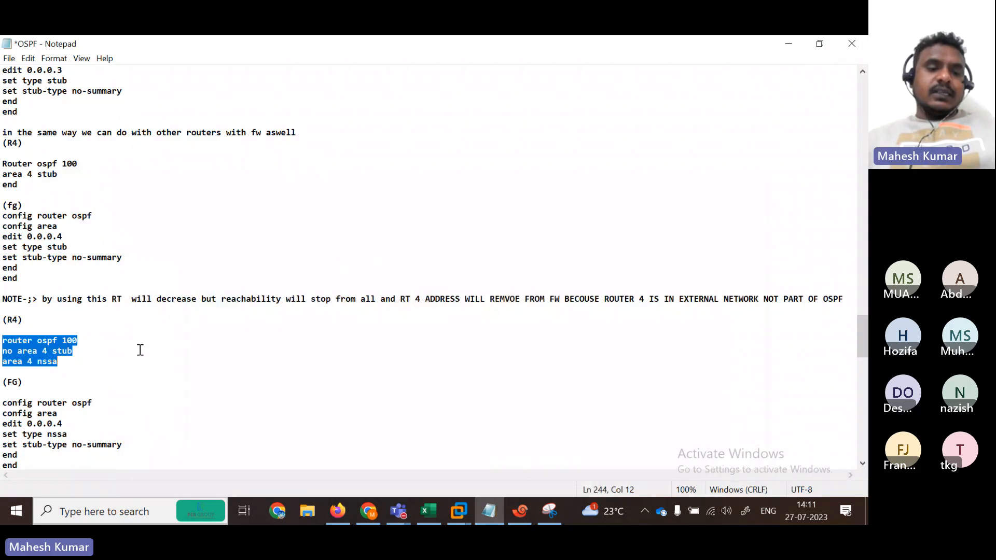
# Insert NSSA after "by using" in the NOTE above R4's area 4 nssa commands
pyautogui.click(83, 370)
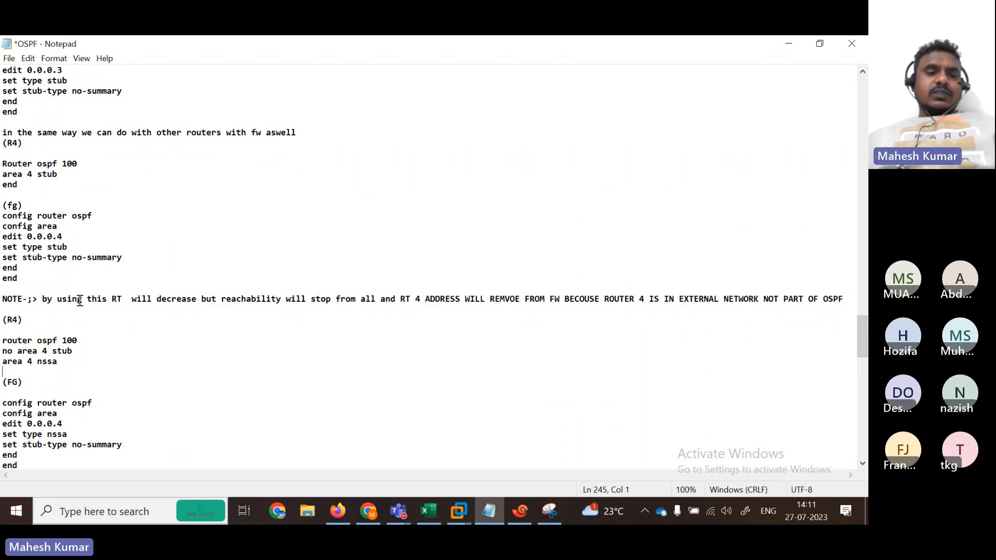
pyautogui.click(86, 300)
pyautogui.write('NSSA')
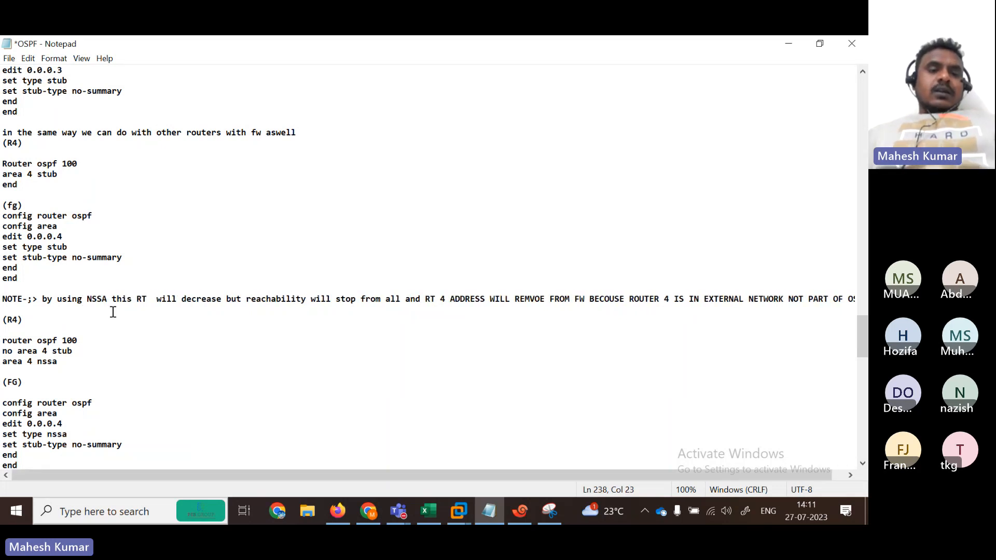
pyautogui.click(147, 320)
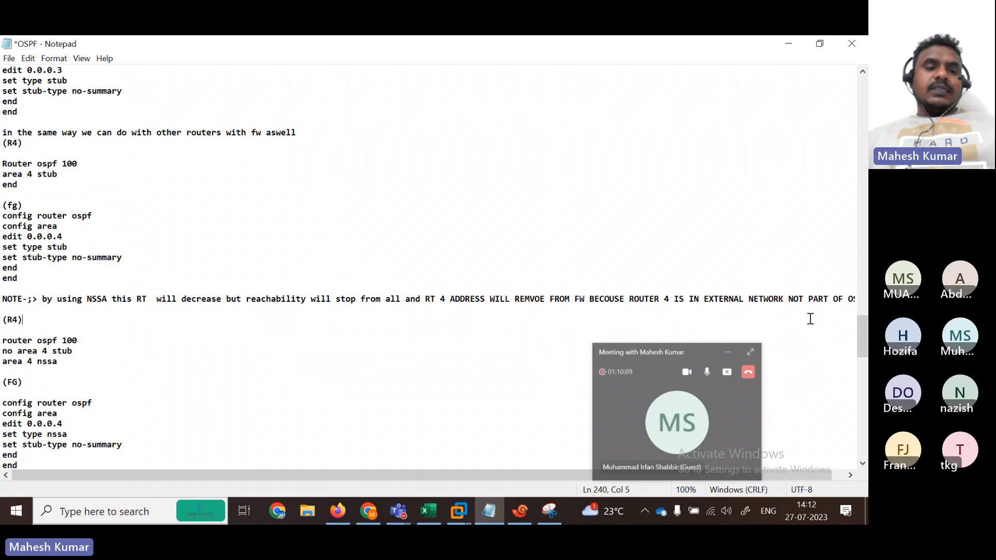
# Select R4's router ospf 100, no area 4 stub and area 4 nssa commands in the notes, and switch to the R4 session in Xshell
pyautogui.moveTo(3, 340); pyautogui.dragTo(103, 372)
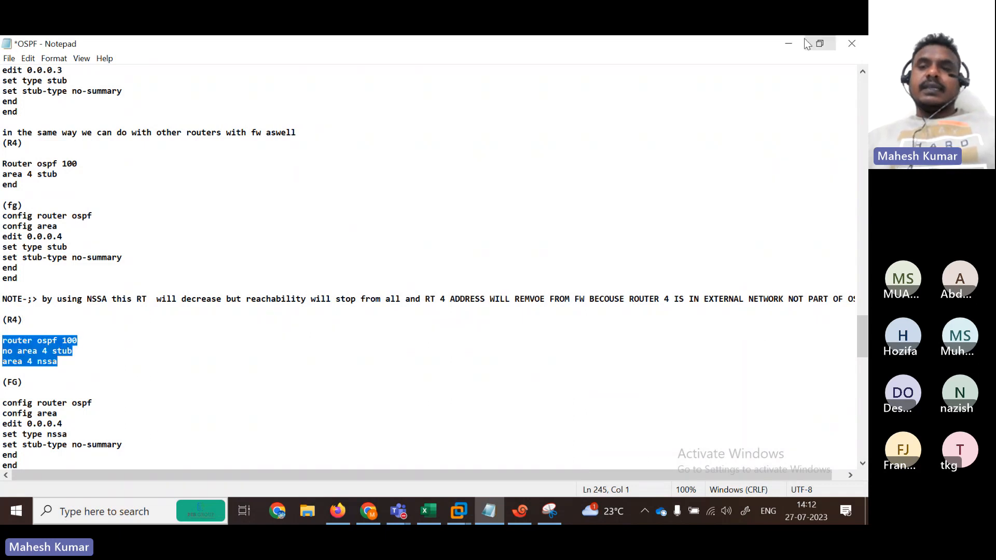
pyautogui.click(789, 43)
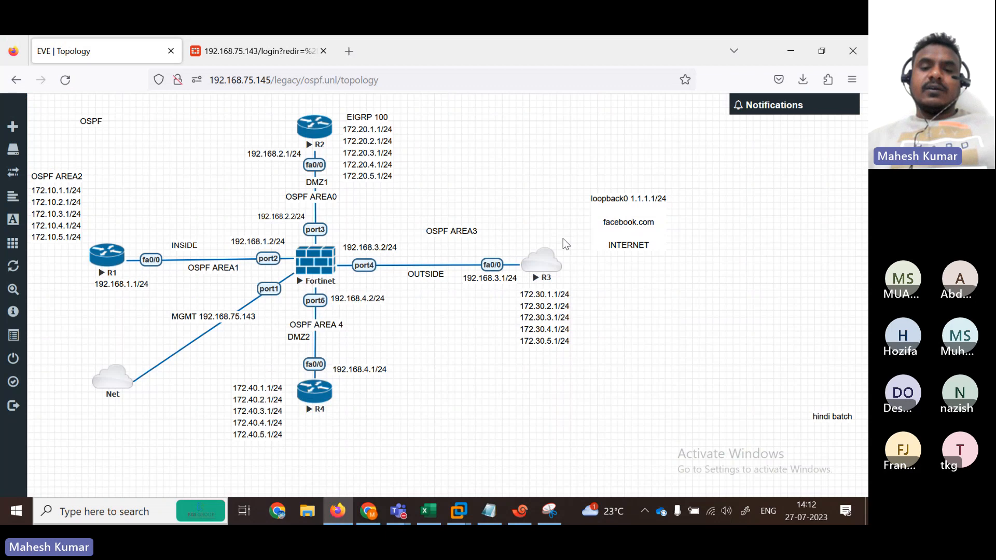
pyautogui.click(521, 523)
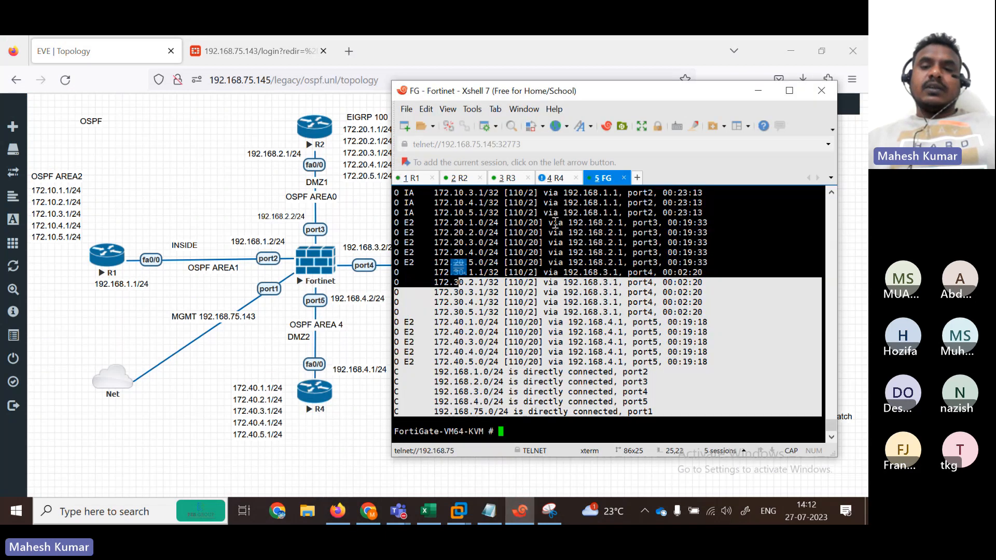
pyautogui.click(555, 179)
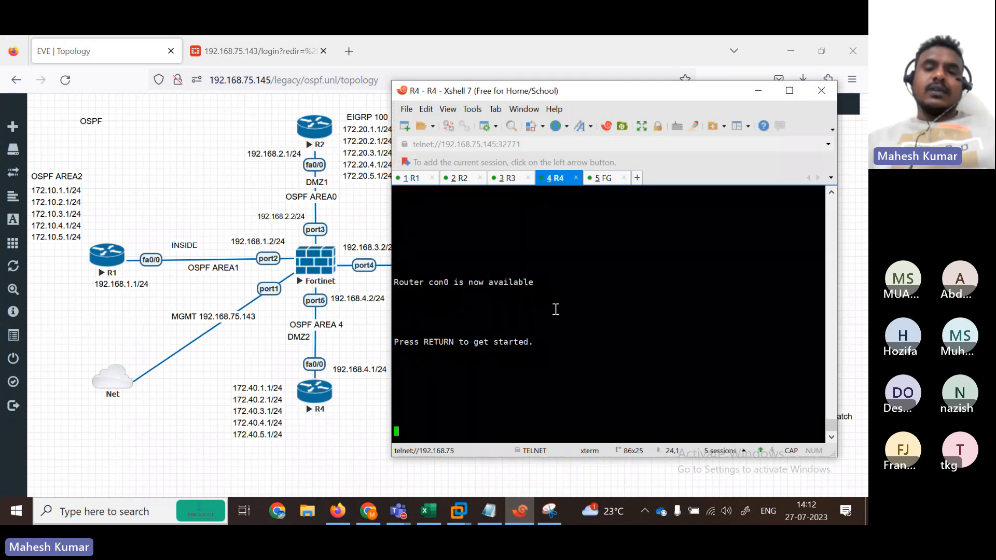
# Enter privileged mode on R4 and open global configuration mode with configure terminal
pyautogui.press('Return')
pyautogui.press('Return')
pyautogui.press('Return')
pyautogui.press('Return')
pyautogui.press('Return')
pyautogui.press('Return')
pyautogui.press('Return')
pyautogui.press('Return')
pyautogui.press('Return')
pyautogui.press('Return')
pyautogui.press('Return')
pyautogui.write('EN')
pyautogui.press('Return')
pyautogui.write('CO')
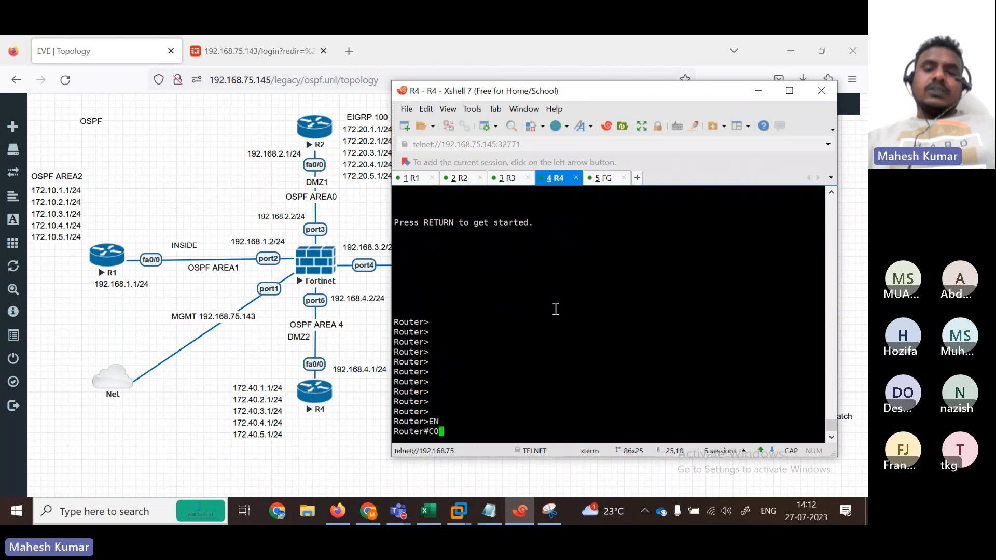
pyautogui.write('NF')
pyautogui.press('Tab')
pyautogui.write('TER')
pyautogui.press('Tab')
pyautogui.press('Return')
pyautogui.press('Return')
pyautogui.press('Return')
pyautogui.press('Return')
pyautogui.press('Return')
pyautogui.press('Return')
pyautogui.press('Return')
pyautogui.press('Return')
pyautogui.press('Return')
pyautogui.press('Return')
pyautogui.press('Return')
pyautogui.press('Return')
pyautogui.press('Return')
pyautogui.press('Return')
pyautogui.press('Return')
pyautogui.press('Return')
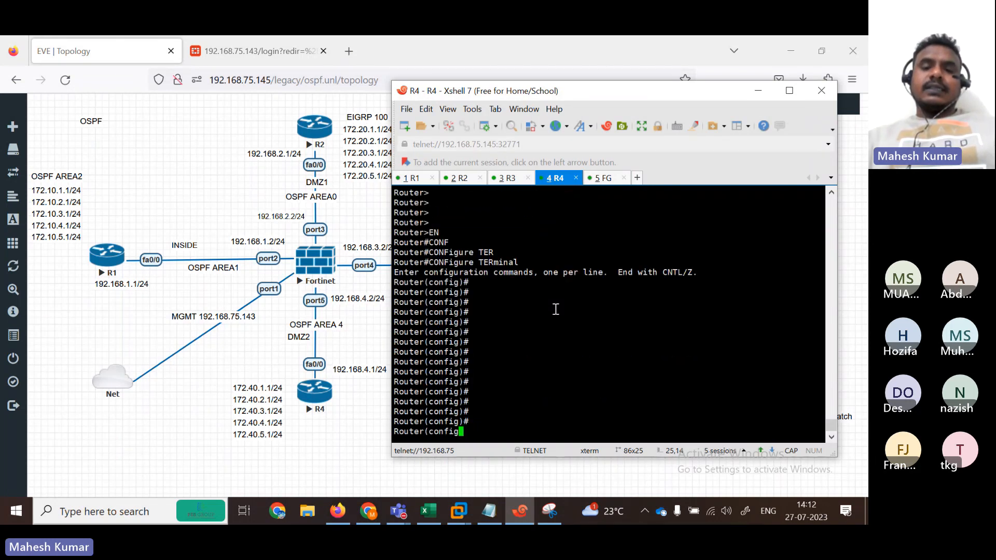
pyautogui.press('Return')
pyautogui.press('Return')
pyautogui.press('Return')
pyautogui.press('Return')
pyautogui.press('Return')
pyautogui.press('Return')
# Paste and run router ospf 100, no area 4 stub and area 4 nssa on R4
pyautogui.rightClick(555, 309)
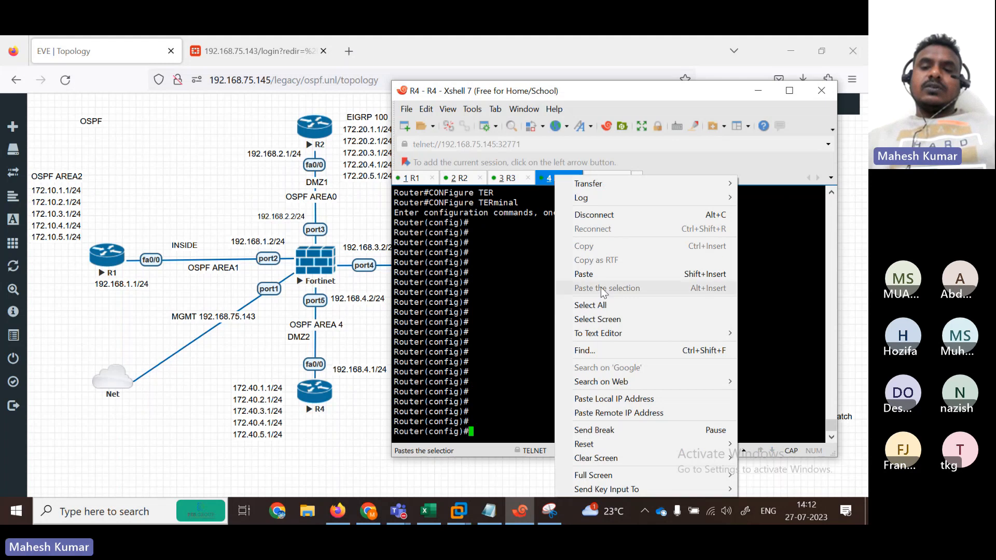
pyautogui.click(576, 275)
pyautogui.press('Return')
pyautogui.press('Return')
pyautogui.press('Return')
pyautogui.press('Return')
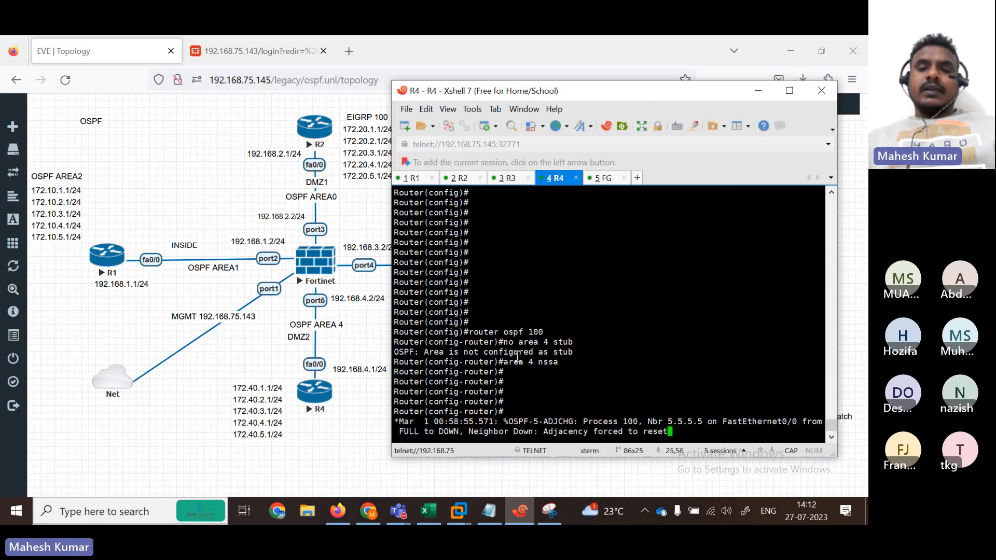
# Highlight the area 4 nssa and no area 4 stub commands in R4's console to review them
pyautogui.moveTo(499, 362); pyautogui.dragTo(566, 364)
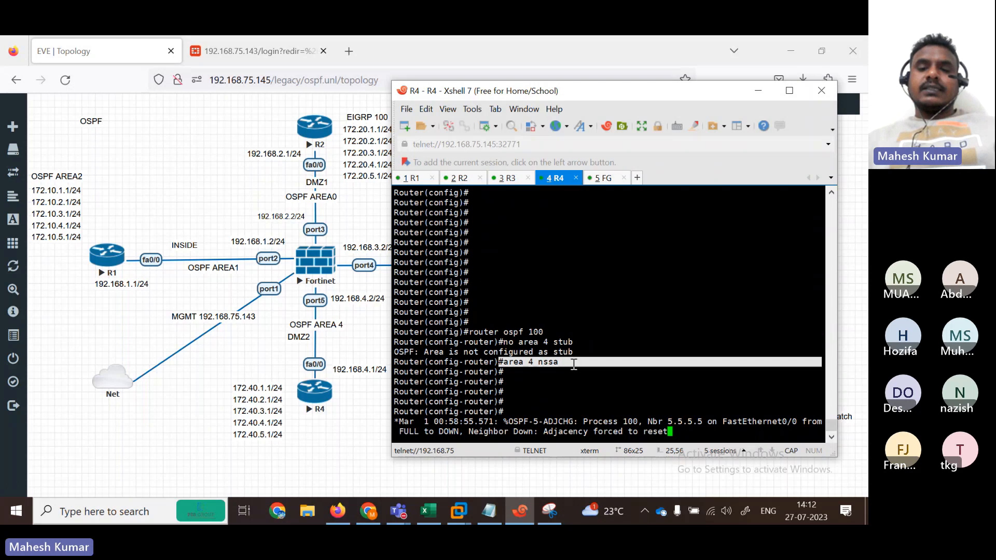
pyautogui.click(515, 383)
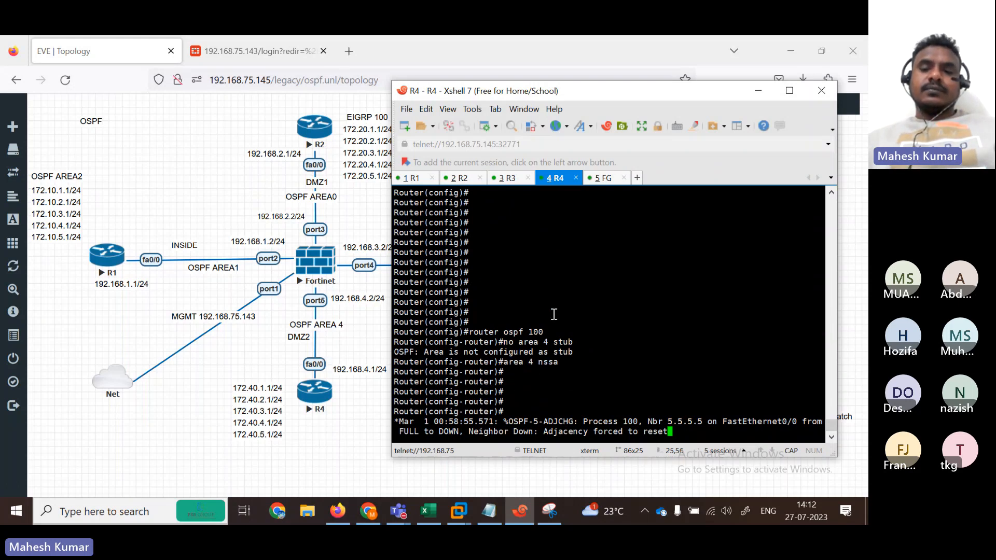
pyautogui.press('Return')
pyautogui.press('Return')
pyautogui.press('Return')
pyautogui.press('Return')
pyautogui.press('Return')
pyautogui.press('Return')
pyautogui.press('Return')
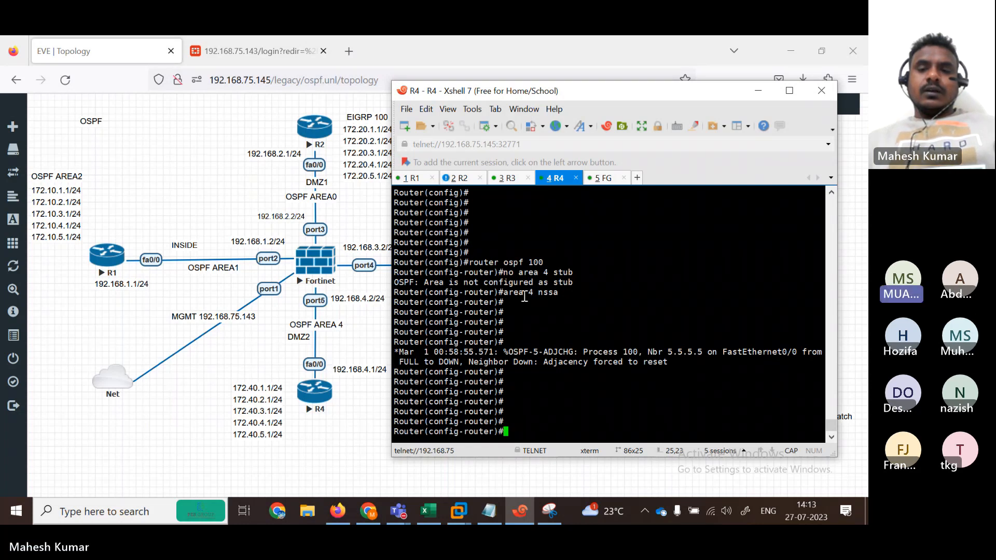
pyautogui.moveTo(519, 275); pyautogui.dragTo(577, 279)
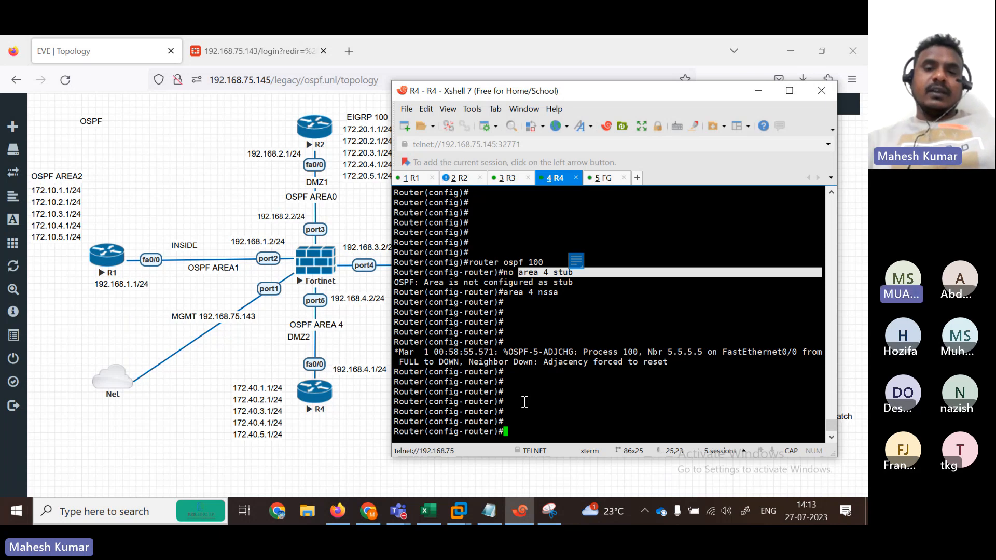
pyautogui.click(535, 425)
pyautogui.press('Return')
pyautogui.press('Return')
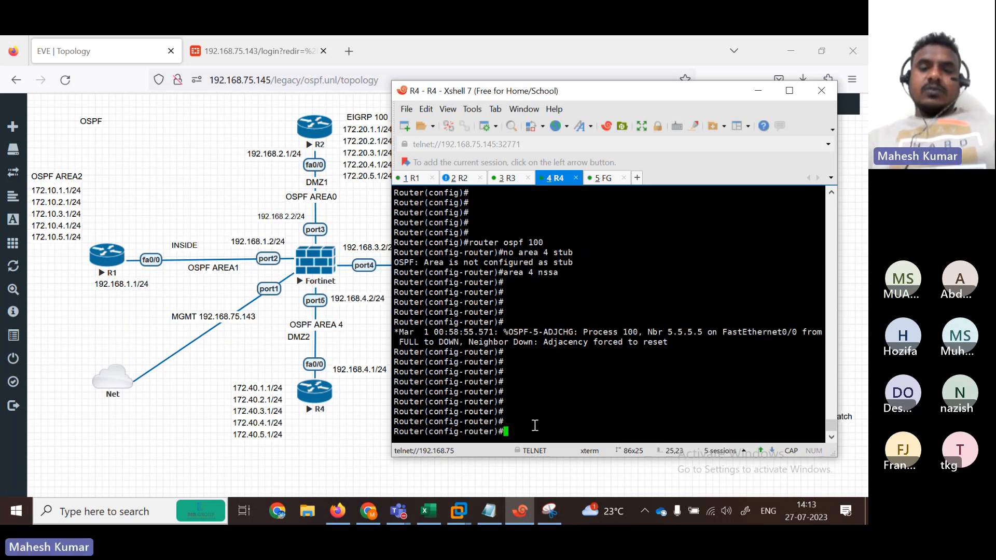
pyautogui.press('Return')
pyautogui.press('Return')
pyautogui.press('Return')
pyautogui.press('Return')
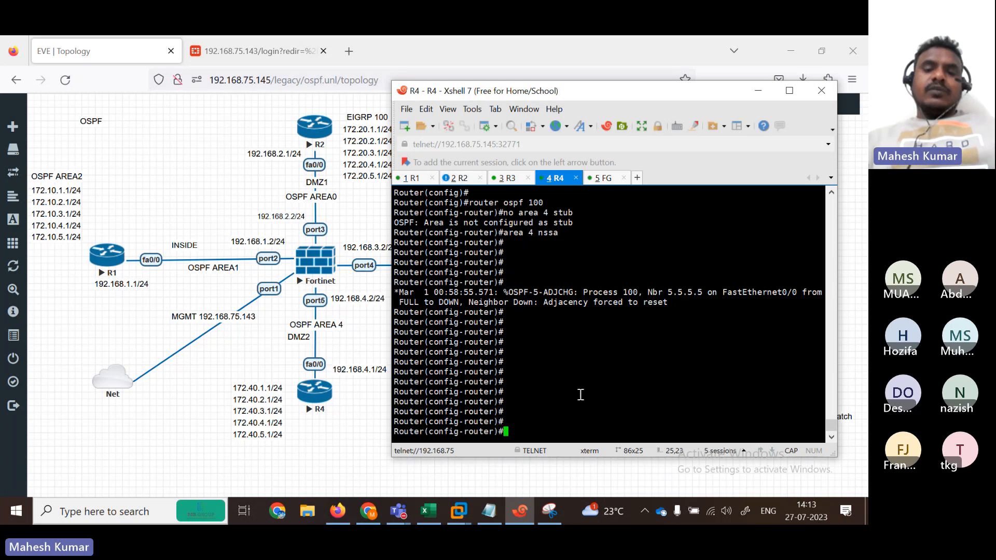
# Leave R4's configuration mode, display its routing table with show ip route, and highlight the 172.40.0.0/24 connected routes
pyautogui.write('END')
pyautogui.press('Return')
pyautogui.press('Return')
pyautogui.press('Return')
pyautogui.press('Return')
pyautogui.write('SH')
pyautogui.press('Tab')
pyautogui.write('IP ')
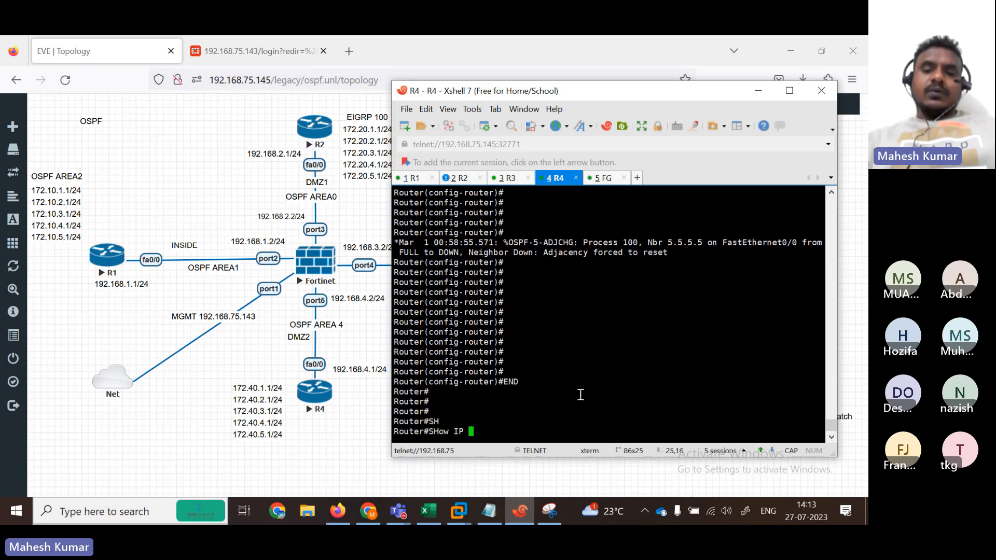
pyautogui.write('ROU')
pyautogui.press('Tab')
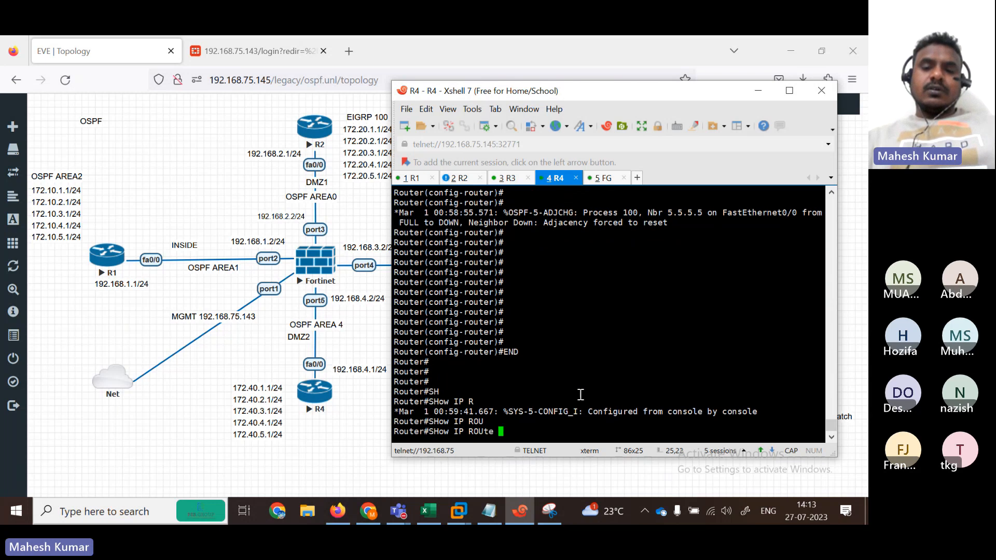
pyautogui.press('Return')
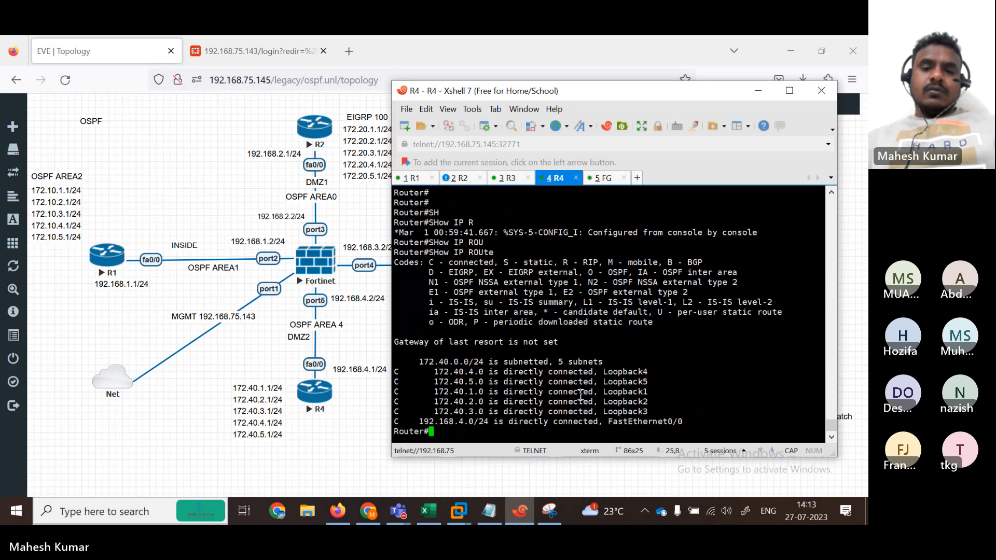
pyautogui.moveTo(421, 366); pyautogui.dragTo(668, 411)
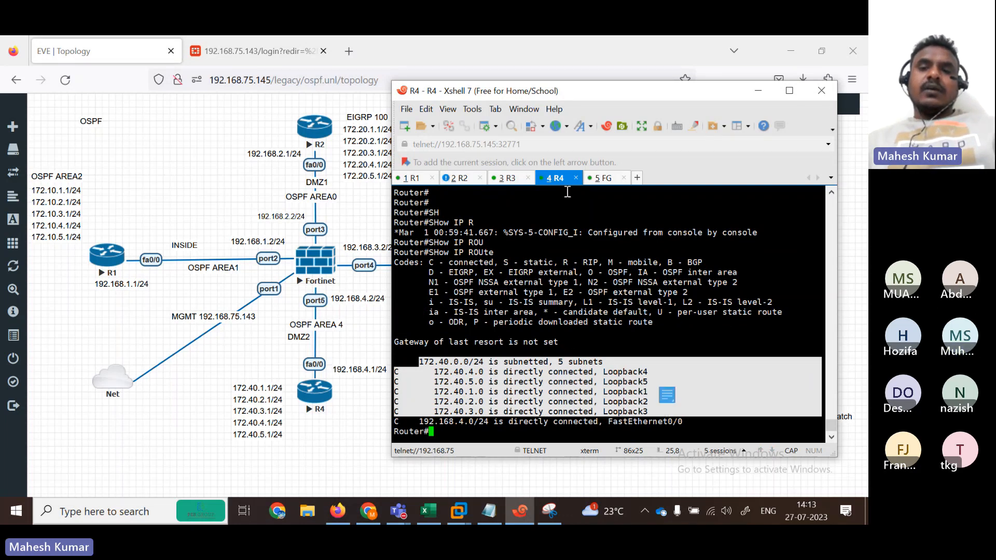
# Switch to the FortiGate's FG console session and get a fresh prompt
pyautogui.click(602, 177)
pyautogui.press('Return')
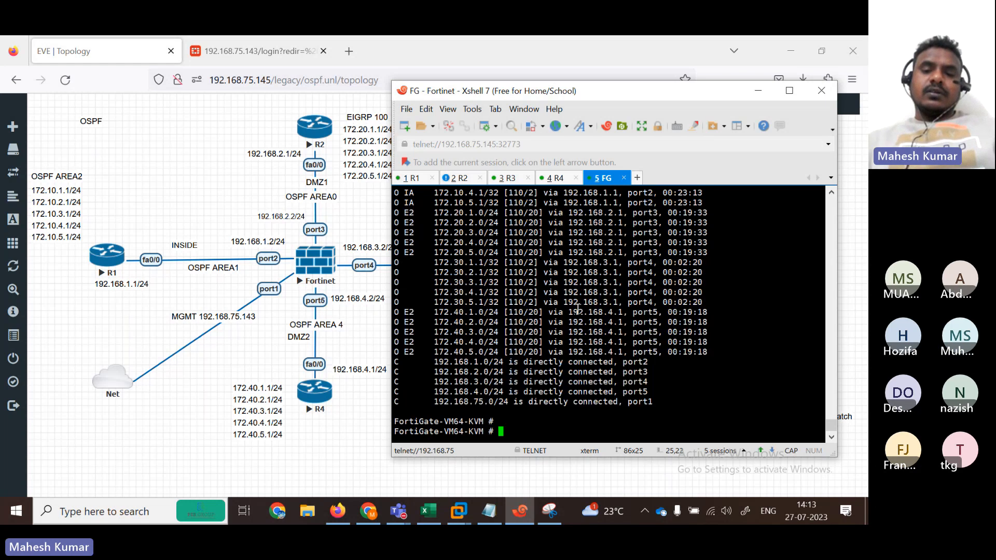
pyautogui.press('Return')
pyautogui.press('Up')
pyautogui.write('\\')
pyautogui.press('Return')
pyautogui.press('Up')
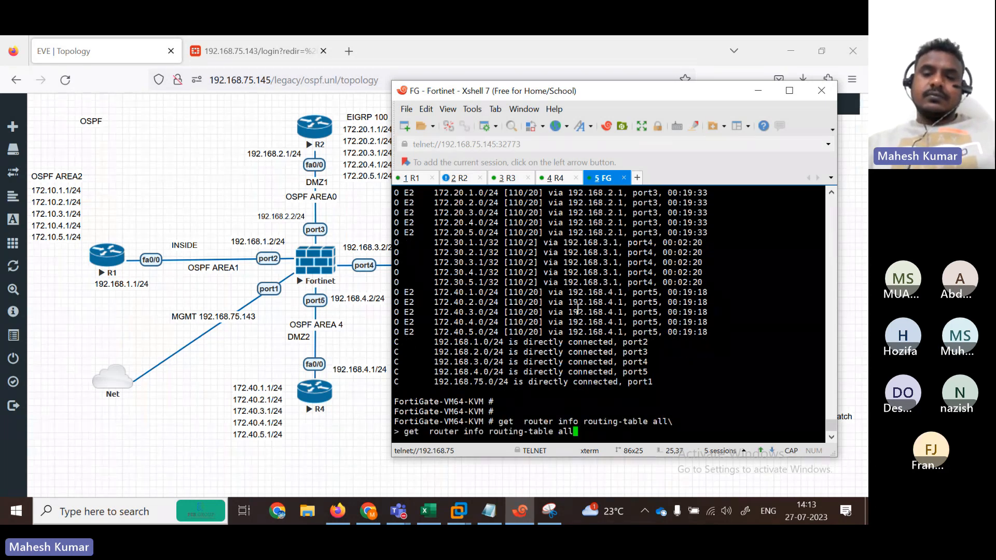
pyautogui.press('Return')
pyautogui.press('Up')
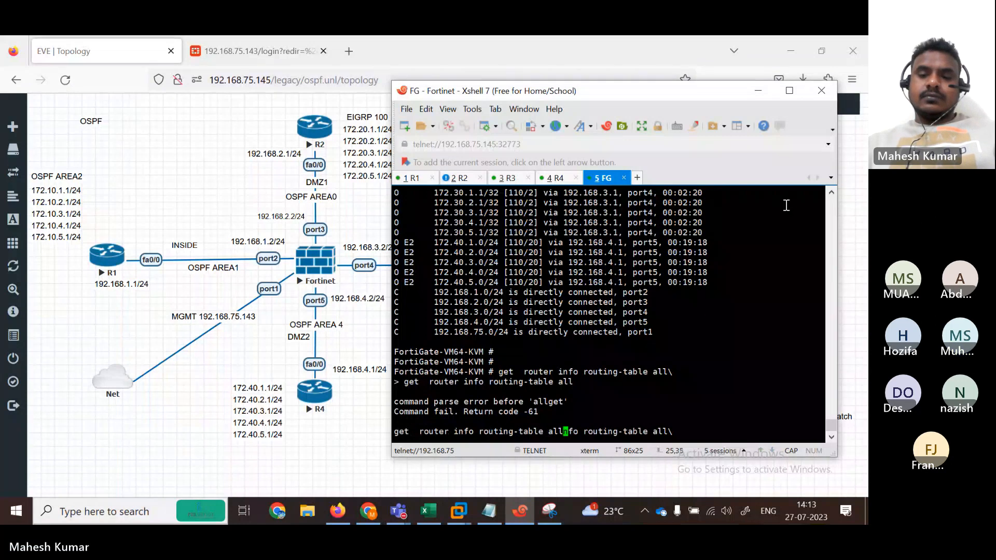
pyautogui.press('Return')
pyautogui.press('Return')
pyautogui.press('Return')
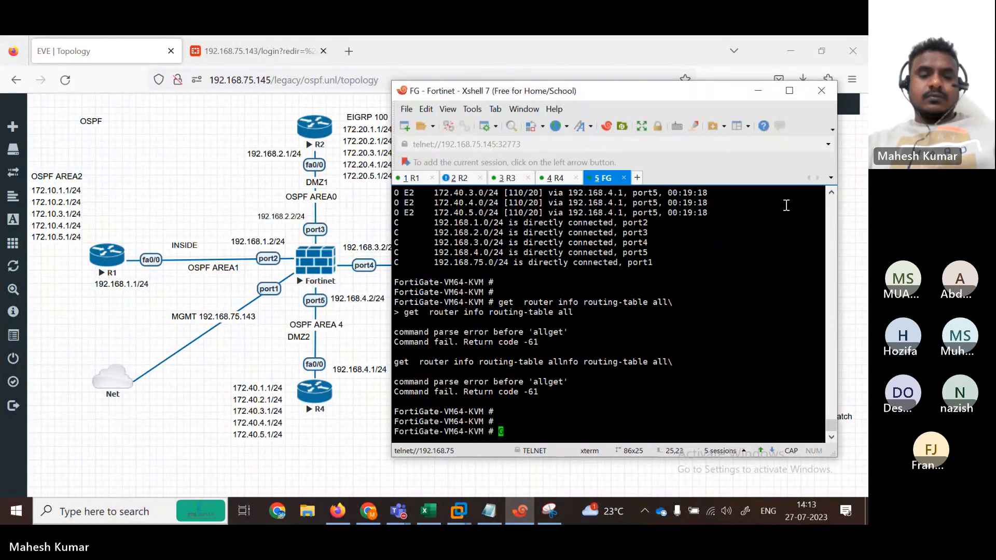
# Display the FortiGate's routing table with get router info routing-table al and highlight the OSPF routes to check for R4's networks
pyautogui.write('get  router inf')
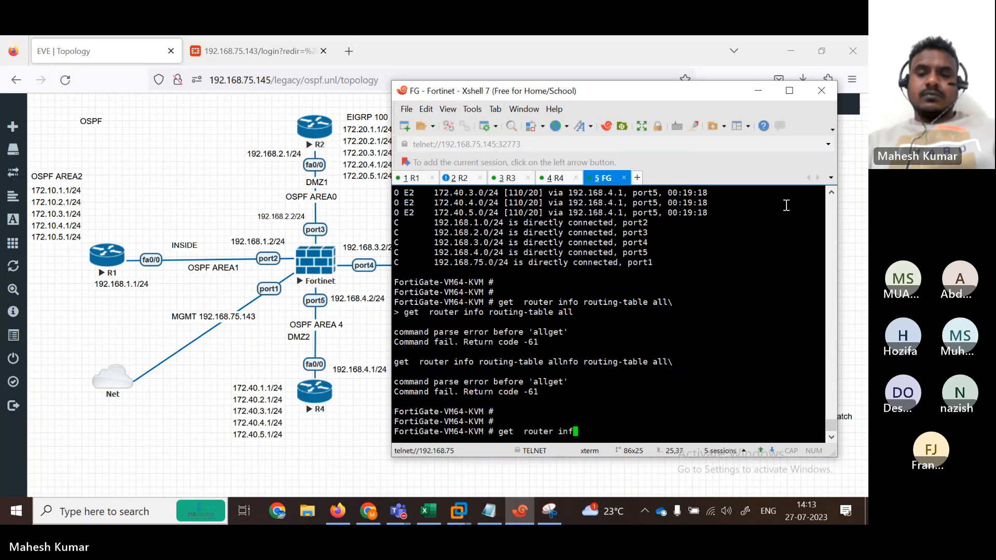
pyautogui.write('o routing-table al')
pyautogui.press('Return')
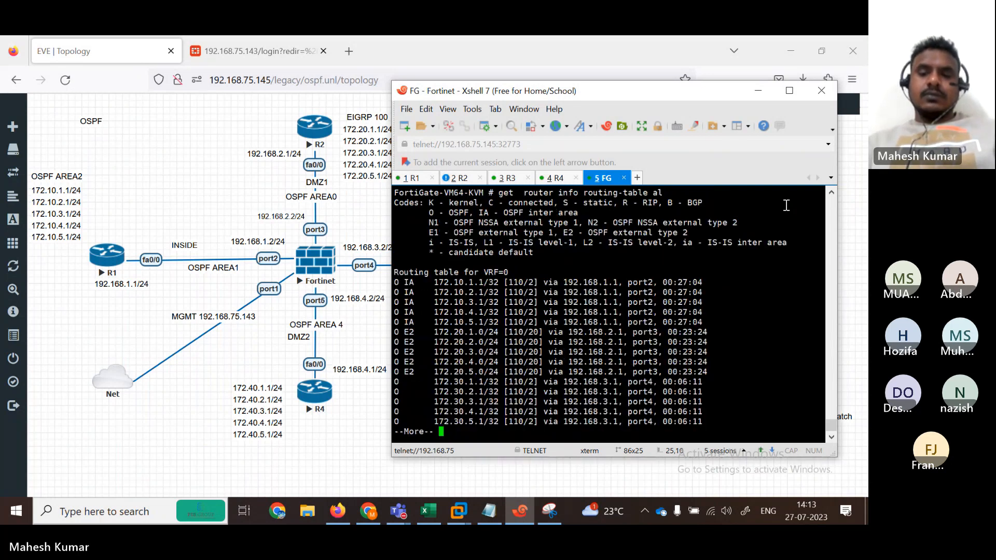
pyautogui.press('space')
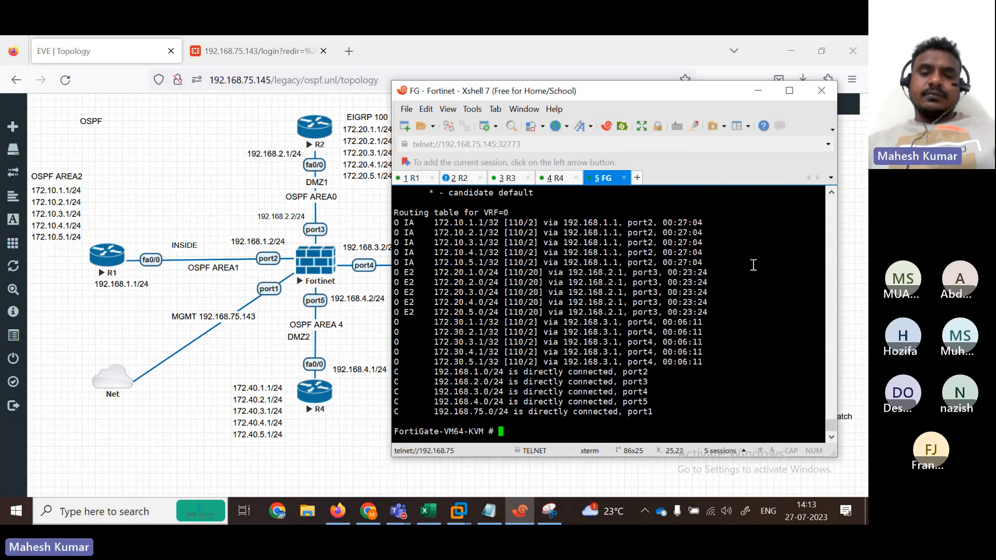
pyautogui.moveTo(426, 220); pyautogui.dragTo(707, 354)
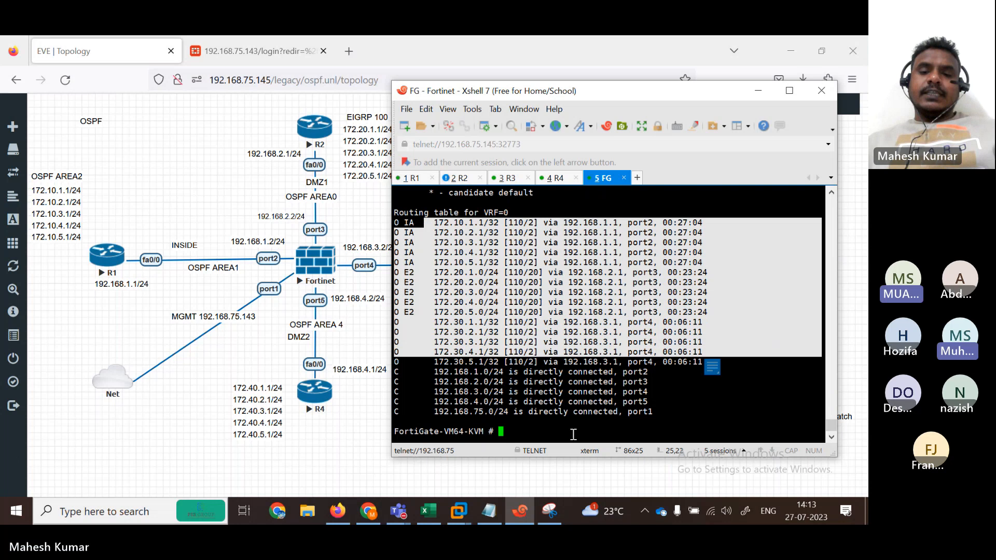
pyautogui.click(529, 429)
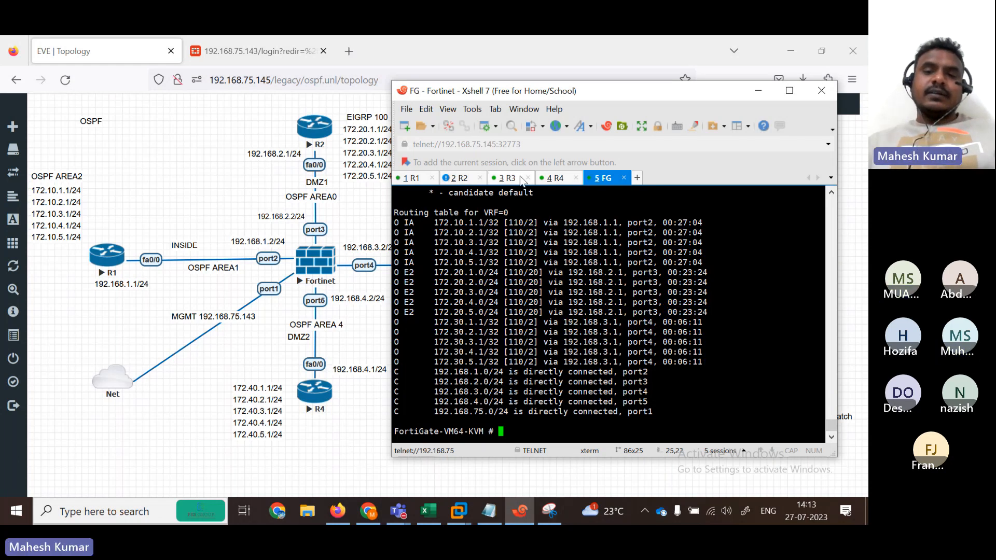
# Ping the FortiGate's port5 address 192.168.4.2 from R4
pyautogui.click(553, 178)
pyautogui.press('Return')
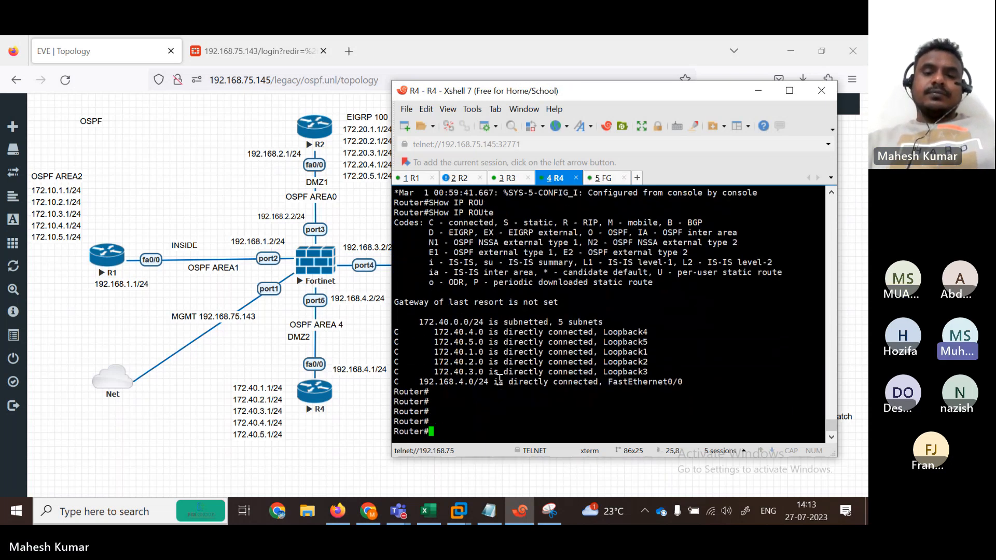
pyautogui.write('pi')
pyautogui.press('Tab')
pyautogui.write('192.1')
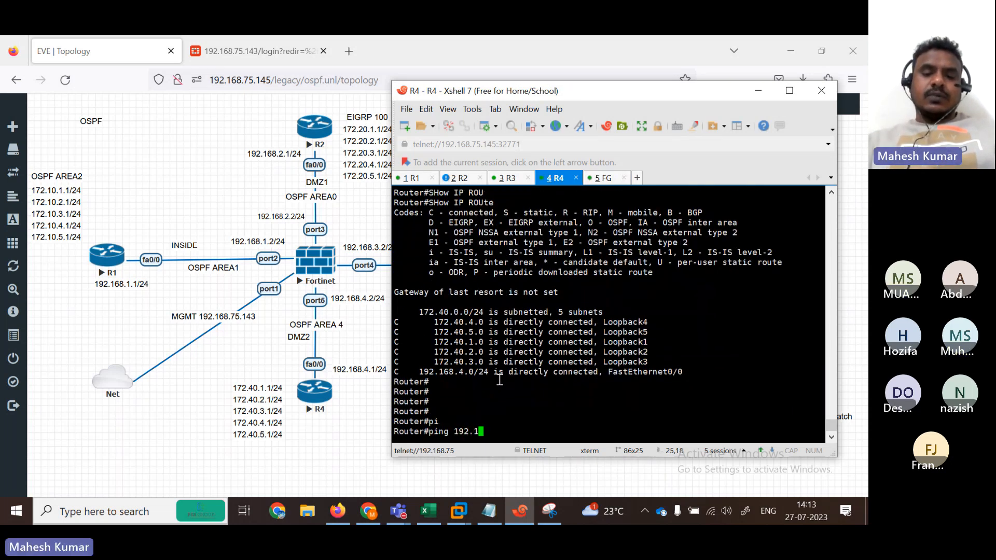
pyautogui.write('68.')
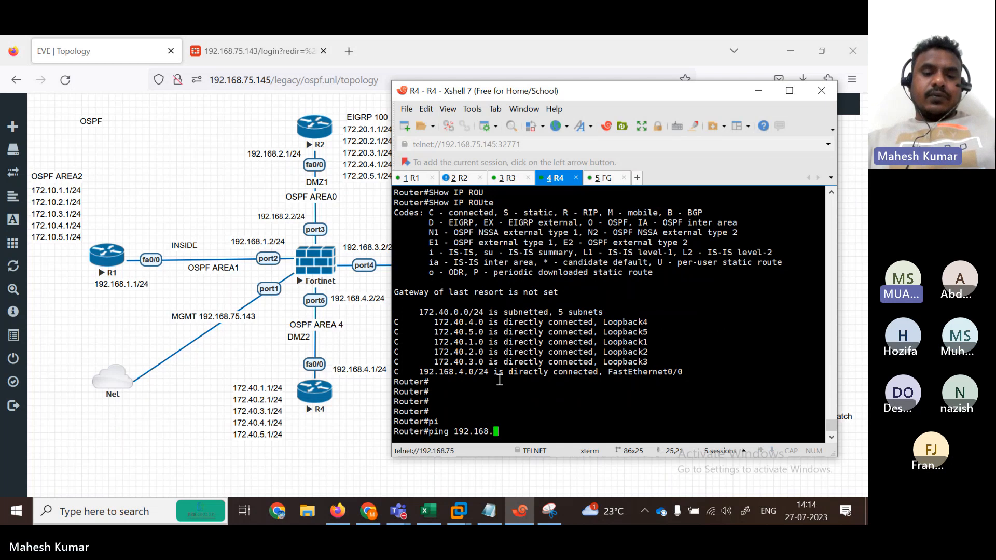
pyautogui.write('4.2')
pyautogui.press('Return')
# Ping the FortiGate's port2 address 192.168.1.2 from R4
pyautogui.press('Up')
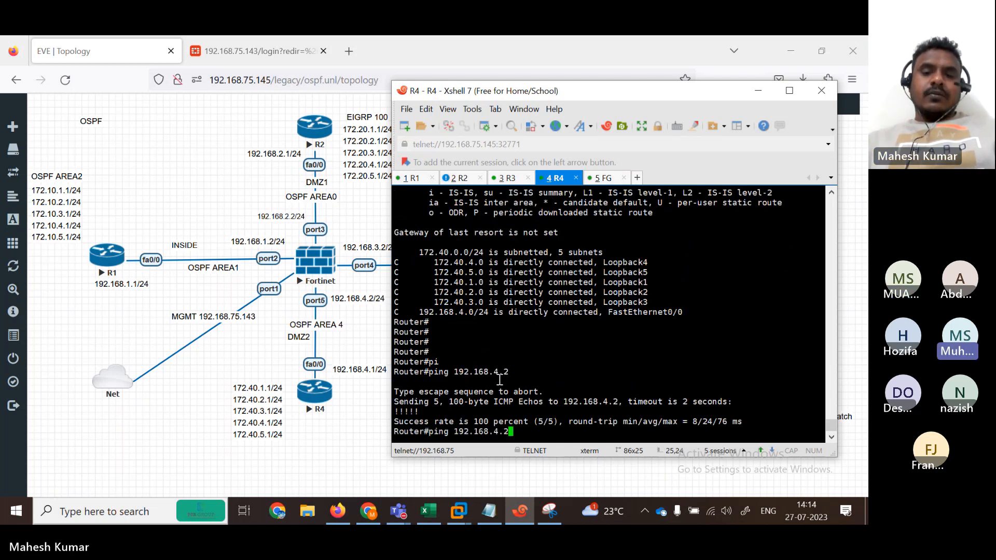
pyautogui.press('BackSpace')
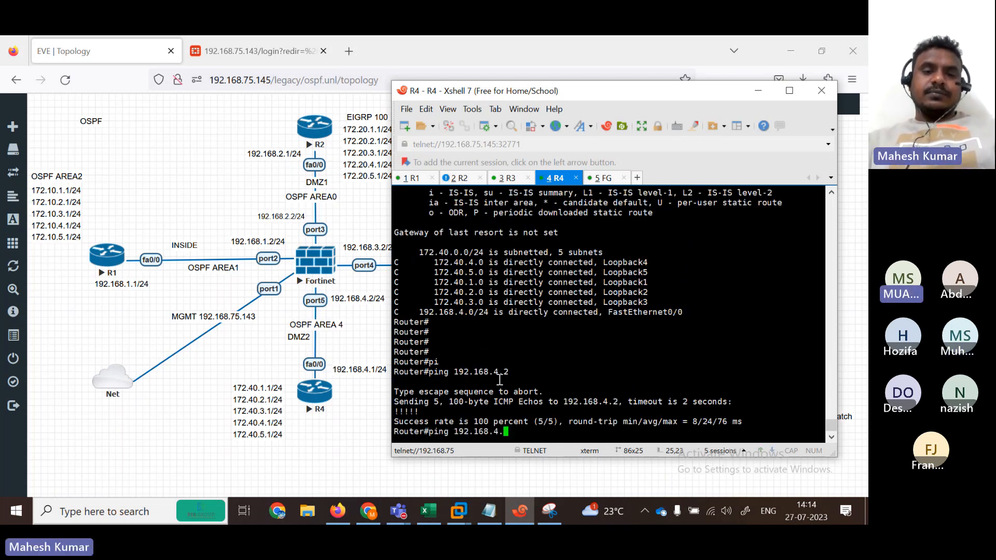
pyautogui.press('BackSpace')
pyautogui.press('BackSpace')
pyautogui.write('1.')
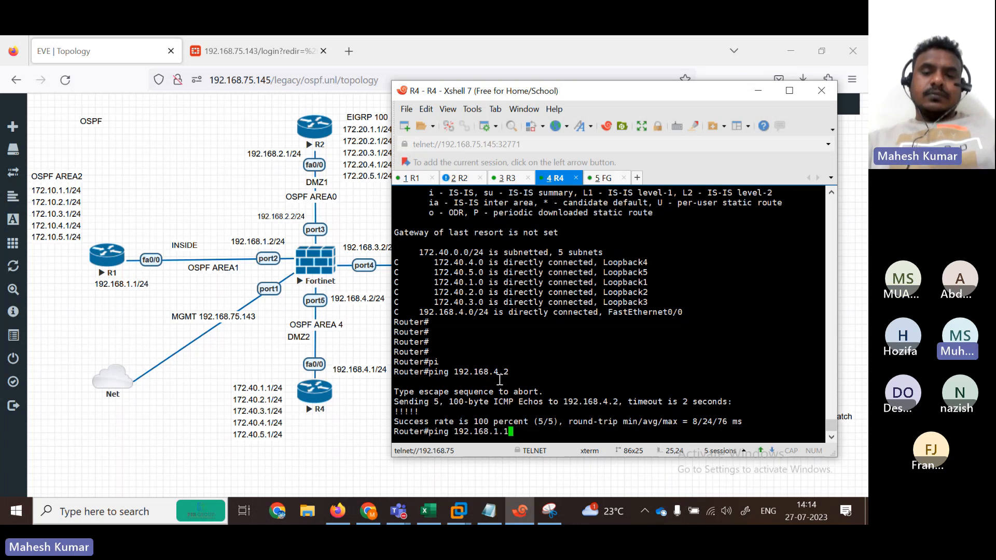
pyautogui.write('2')
pyautogui.press('Return')
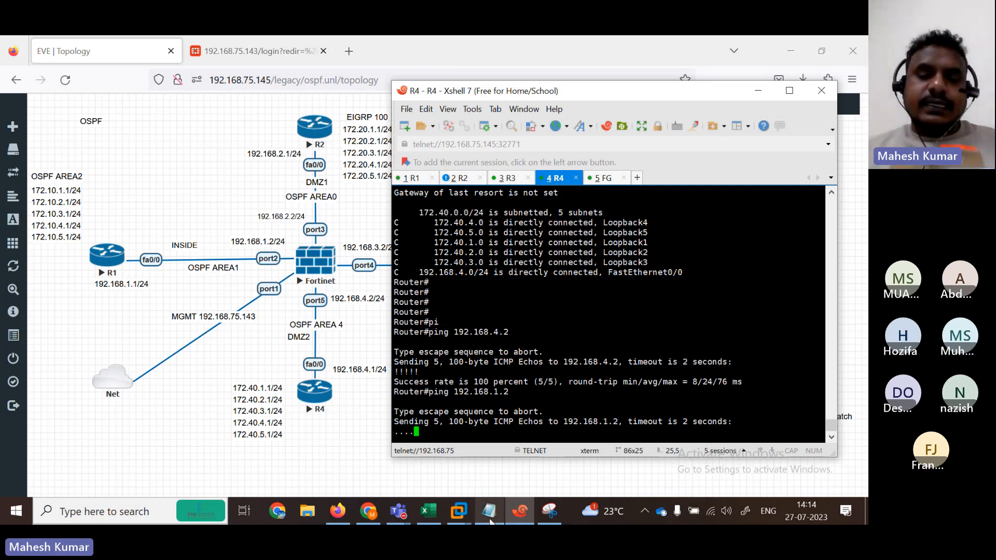
# Copy the FortiGate's NSSA command block for area 0.0.0.4 from the OSPF notes in Notepad, from config router ospf through both end lines
pyautogui.click(489, 511)
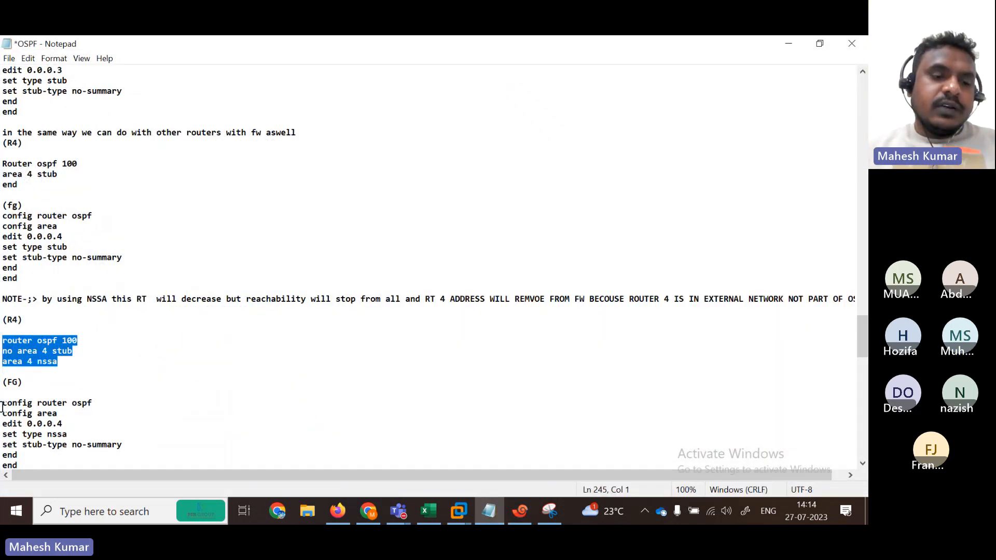
pyautogui.moveTo(2, 407); pyautogui.dragTo(136, 454)
pyautogui.moveTo(127, 386); pyautogui.dragTo(134, 315)
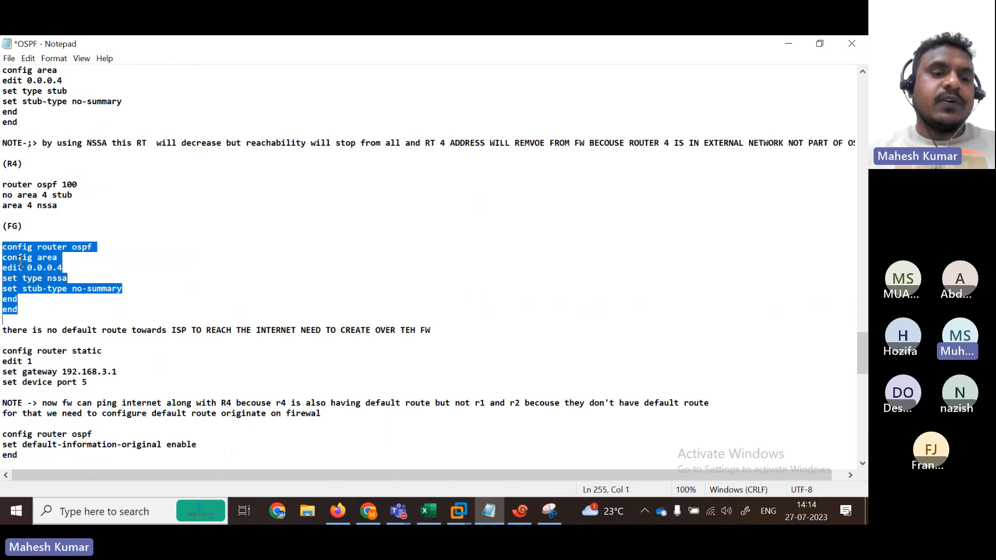
pyautogui.click(66, 270)
pyautogui.moveTo(59, 268); pyautogui.dragTo(118, 300)
pyautogui.click(73, 276)
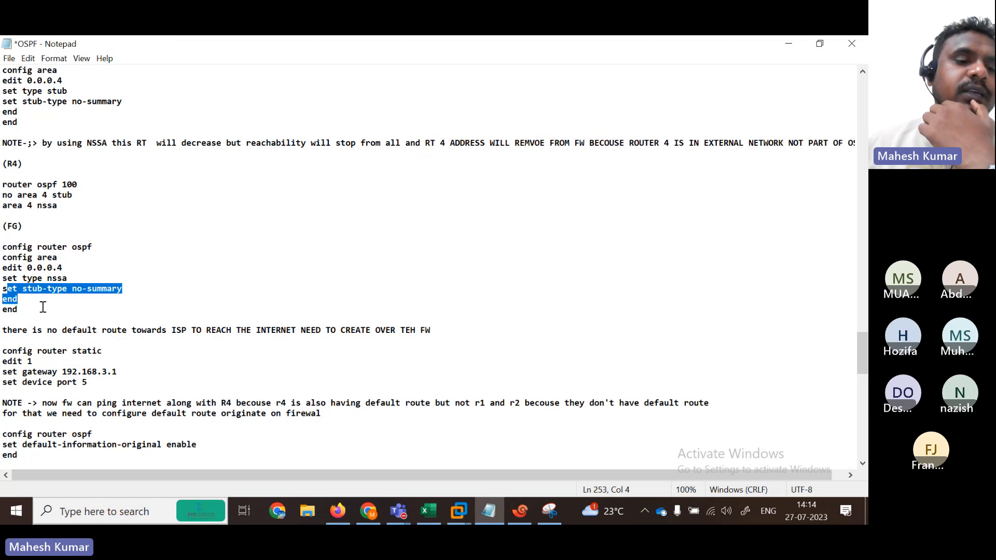
pyautogui.click(20, 311)
pyautogui.moveTo(2, 294); pyautogui.dragTo(2, 247)
pyautogui.press('super+c')
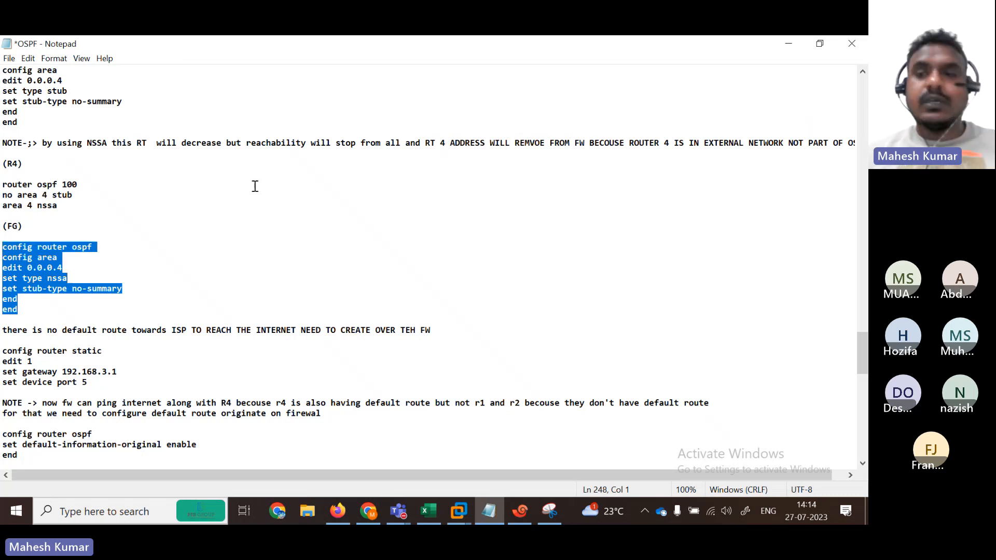
pyautogui.click(778, 45)
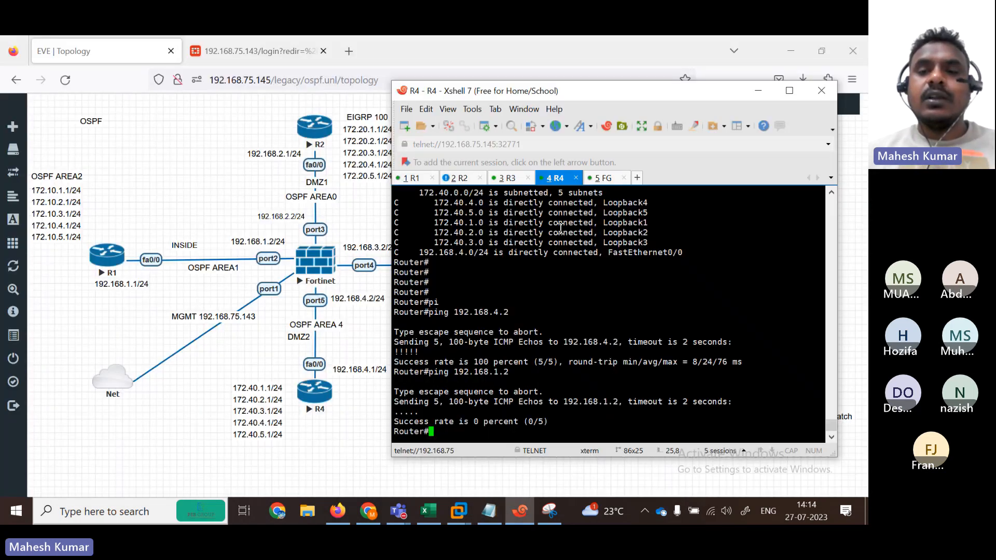
# Run the copied commands in the FG console session to set OSPF area 0.0.0.4 to type nssa with stub-type no-summary
pyautogui.click(604, 178)
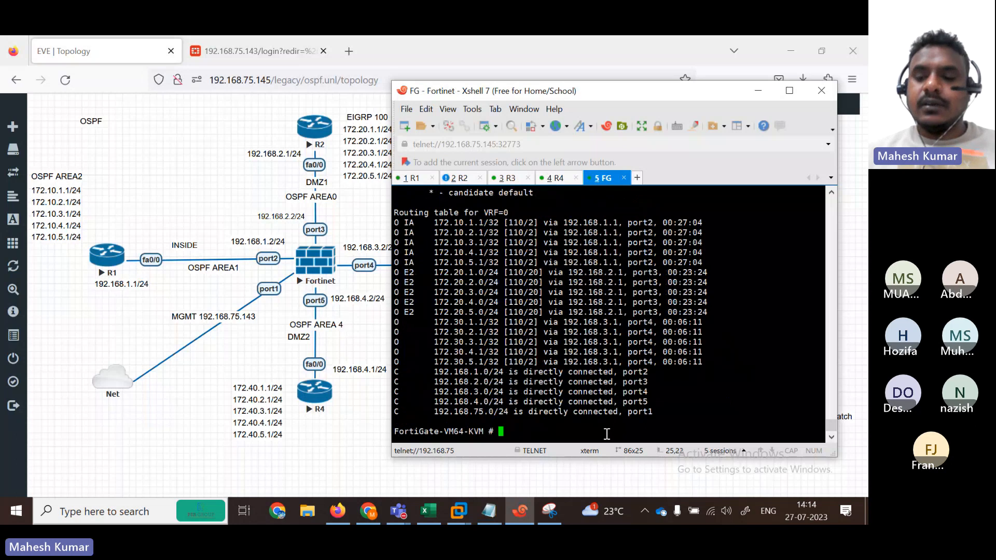
pyautogui.press('Return')
pyautogui.press('Return')
pyautogui.press('Return')
pyautogui.press('Return')
pyautogui.press('Return')
pyautogui.press('Return')
pyautogui.press('Return')
pyautogui.press('Return')
pyautogui.press('Return')
pyautogui.press('Return')
pyautogui.press('Return')
pyautogui.press('Return')
pyautogui.press('Return')
pyautogui.press('Return')
pyautogui.press('Return')
pyautogui.press('Return')
pyautogui.press('Return')
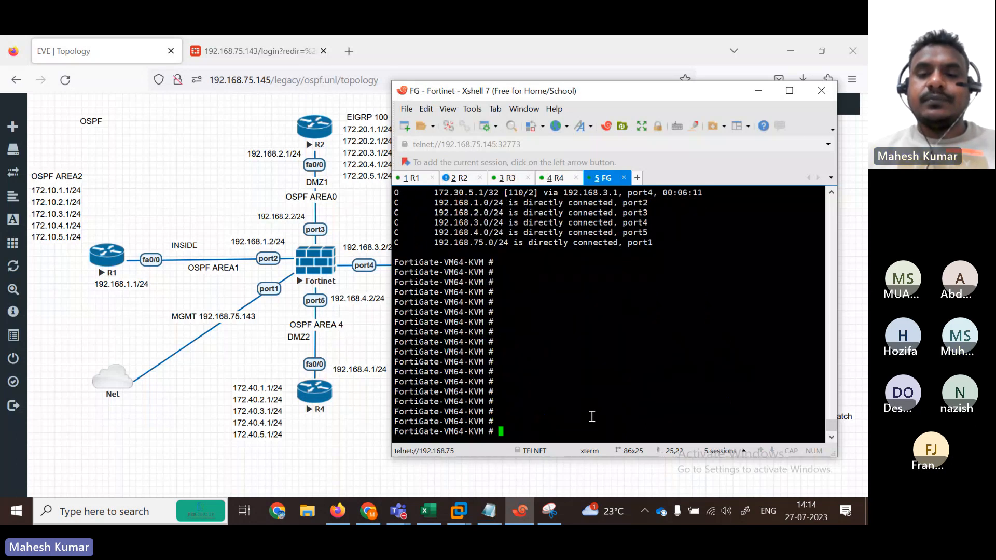
pyautogui.rightClick(592, 417)
pyautogui.click(620, 194)
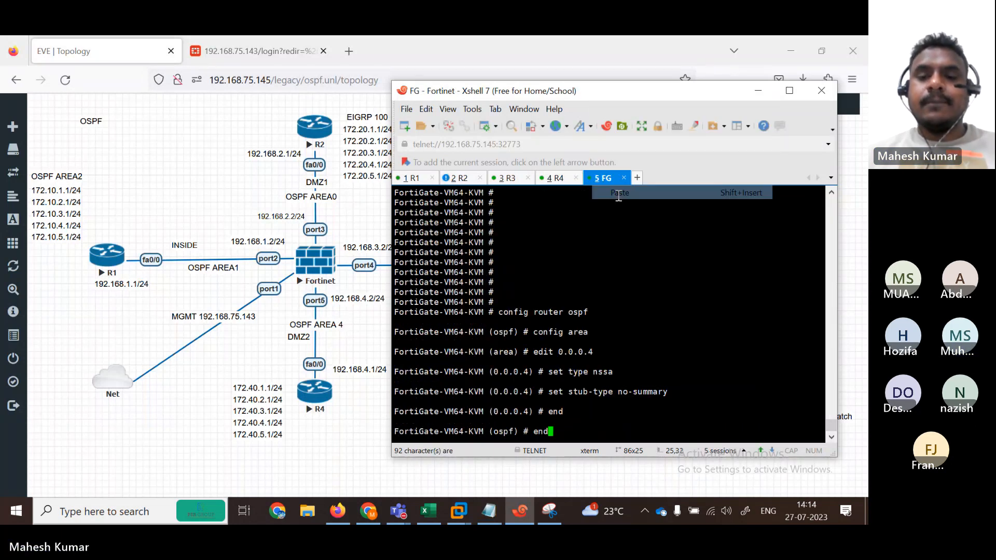
pyautogui.press('Return')
pyautogui.press('Return')
pyautogui.press('Return')
pyautogui.press('Return')
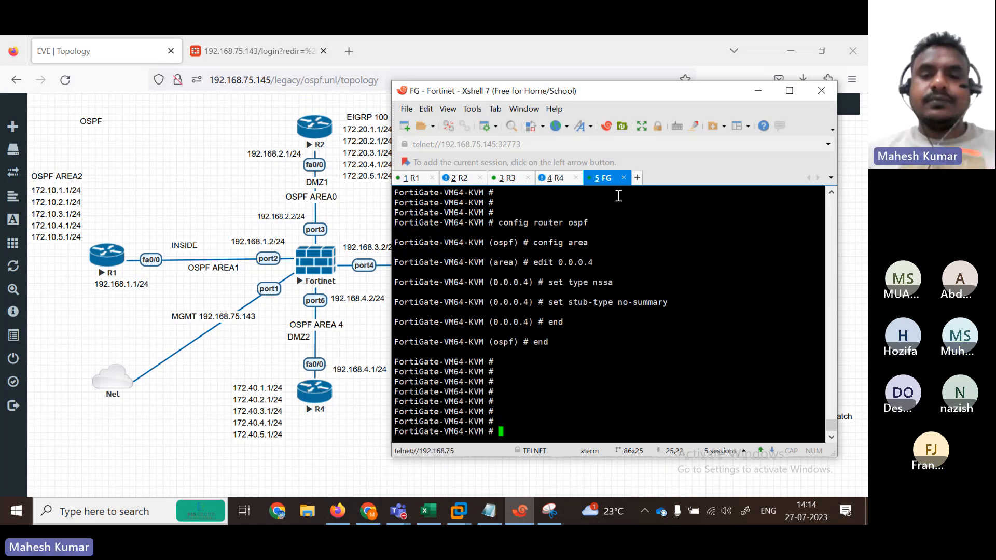
pyautogui.write('end')
pyautogui.press('Return')
pyautogui.press('Return')
pyautogui.press('Return')
pyautogui.press('Return')
# Display the FortiGate's full routing table with get router info routing-table all
pyautogui.write('show i')
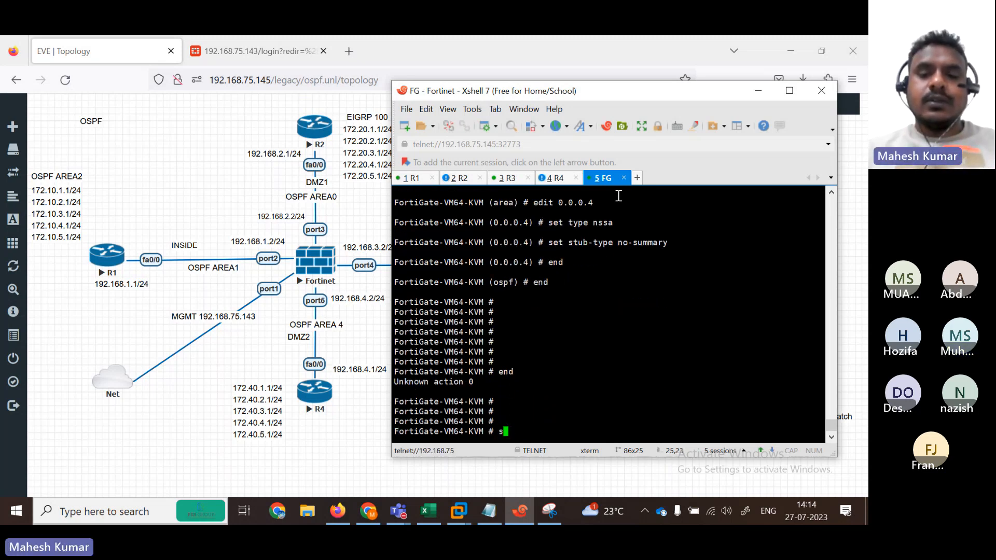
pyautogui.press('BackSpace')
pyautogui.press('BackSpace')
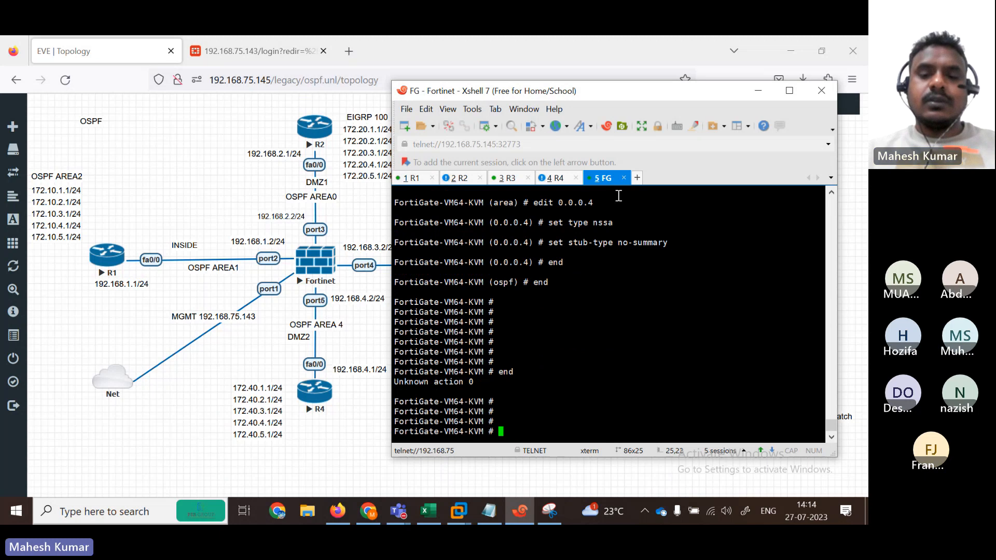
pyautogui.write('get  router info rou')
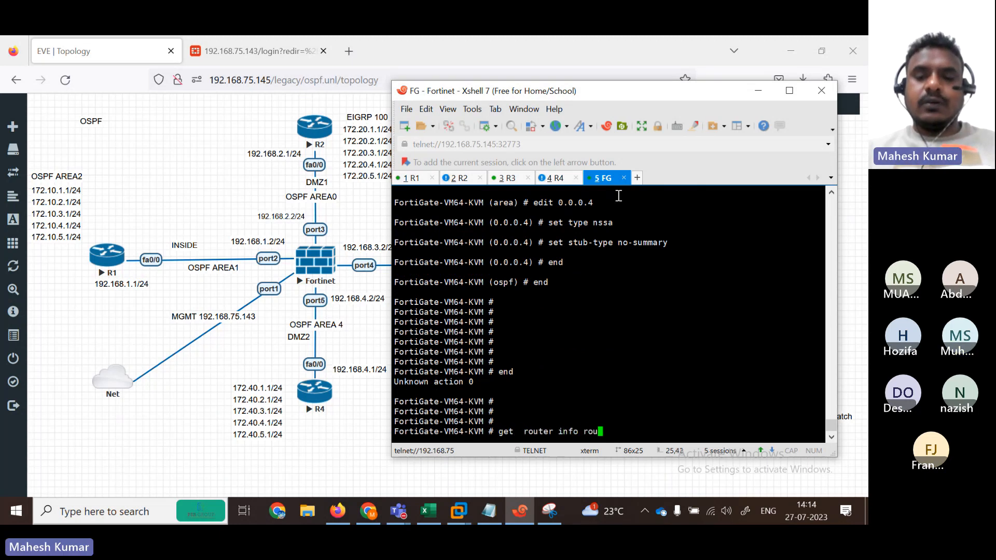
pyautogui.write('ting-table all')
pyautogui.press('Return')
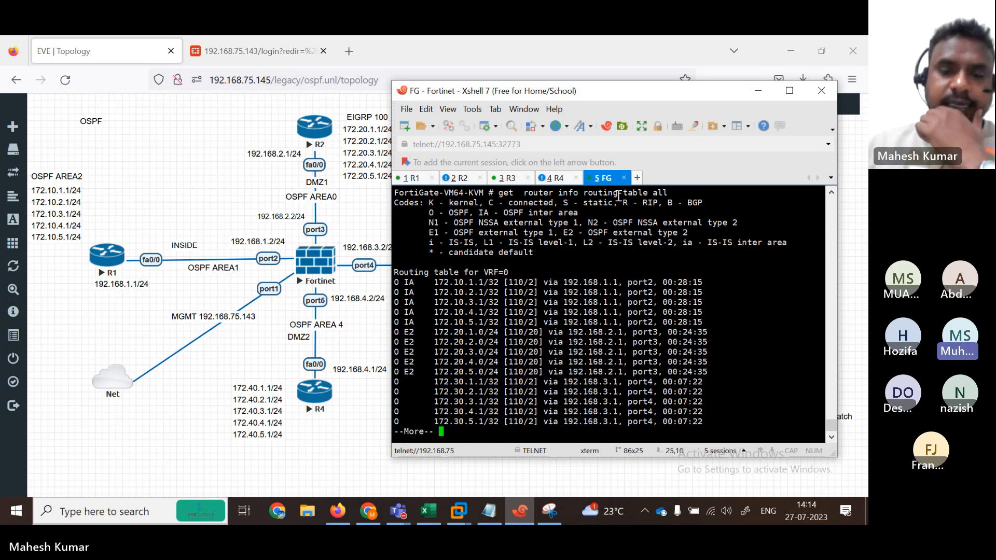
pyautogui.press('space')
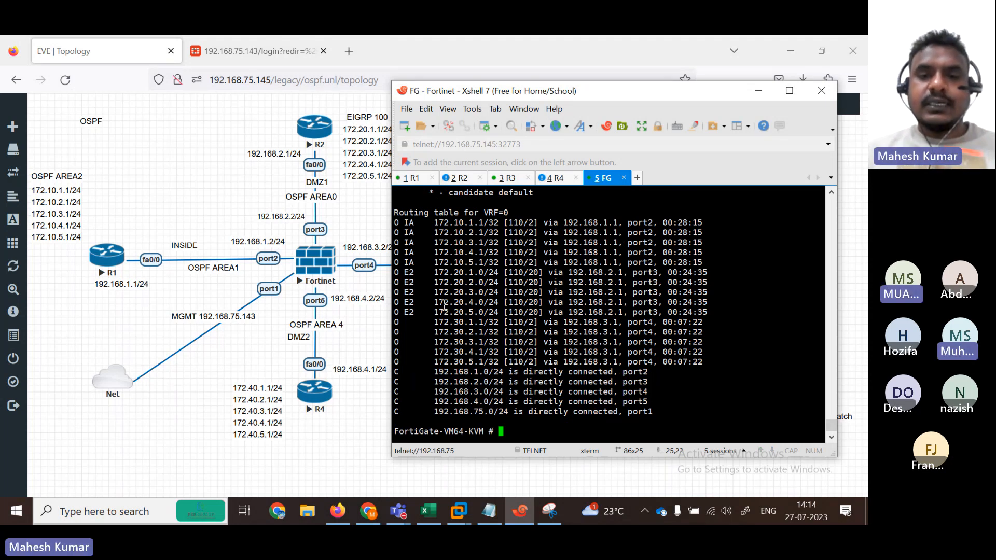
# Switch to the R4 console session, enlarge its window and highlight the OSPF adjacency message for neighbor 5.5.5.5
pyautogui.click(557, 178)
pyautogui.press('Return')
pyautogui.press('Return')
pyautogui.press('Return')
pyautogui.press('Return')
pyautogui.press('Return')
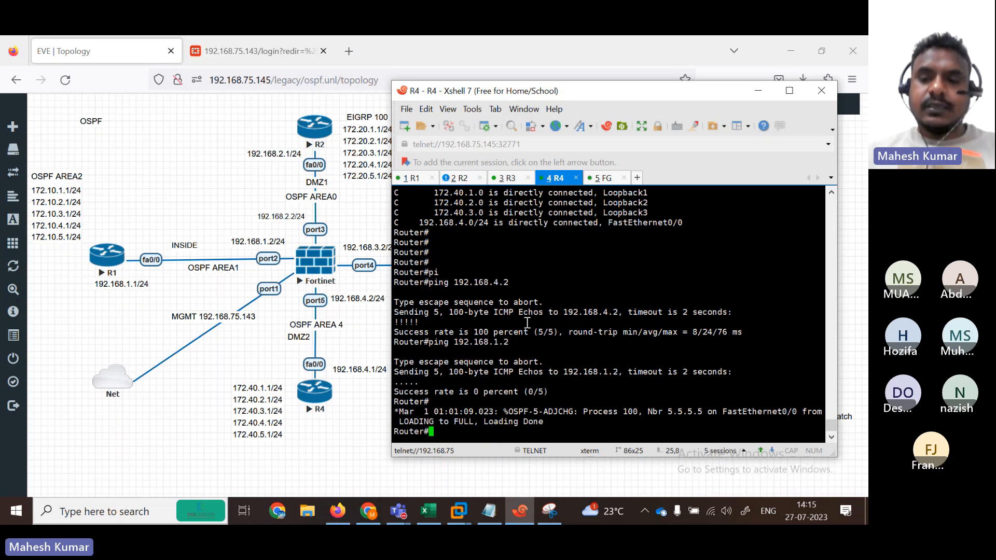
pyautogui.click(790, 91)
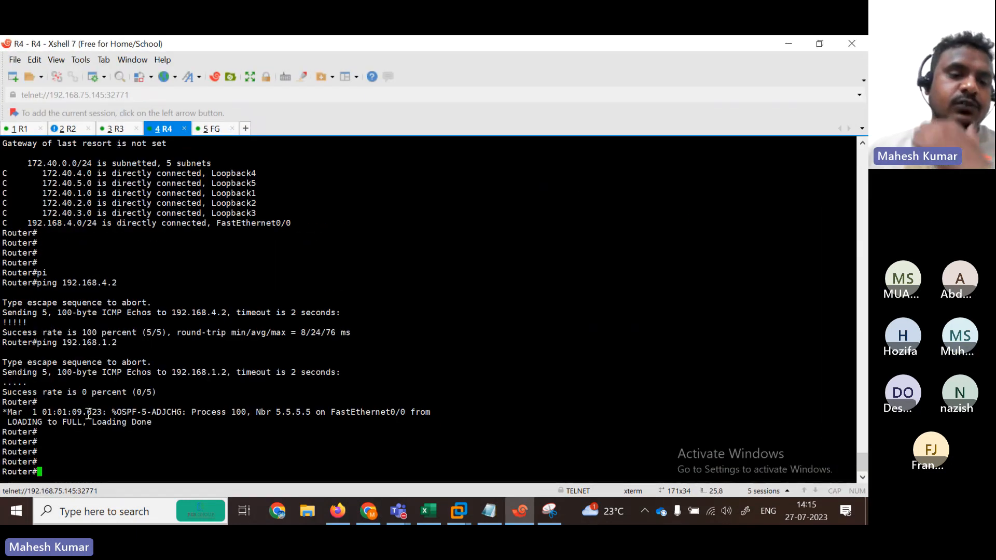
pyautogui.moveTo(191, 412); pyautogui.dragTo(426, 412)
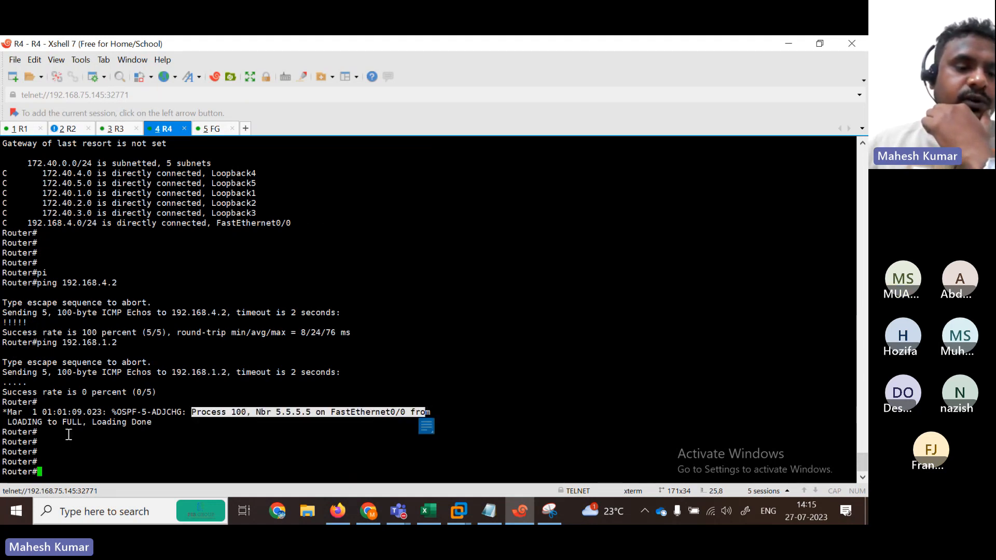
# Display R4's routing table with show ip route and highlight the loopback networks and the O*IA default route
pyautogui.click(147, 465)
pyautogui.write('sh')
pyautogui.press('Tab')
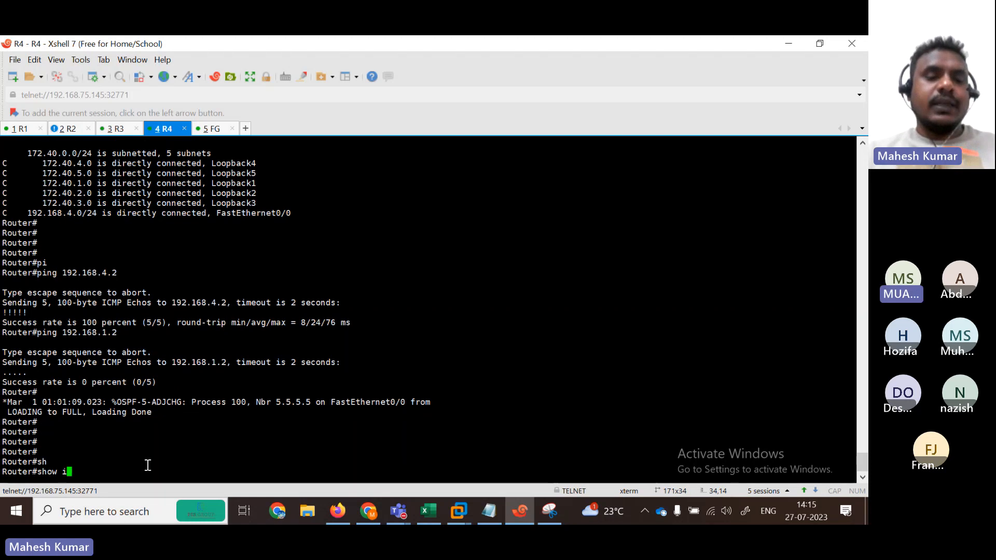
pyautogui.write('ip rou')
pyautogui.press('Tab')
pyautogui.press('Return')
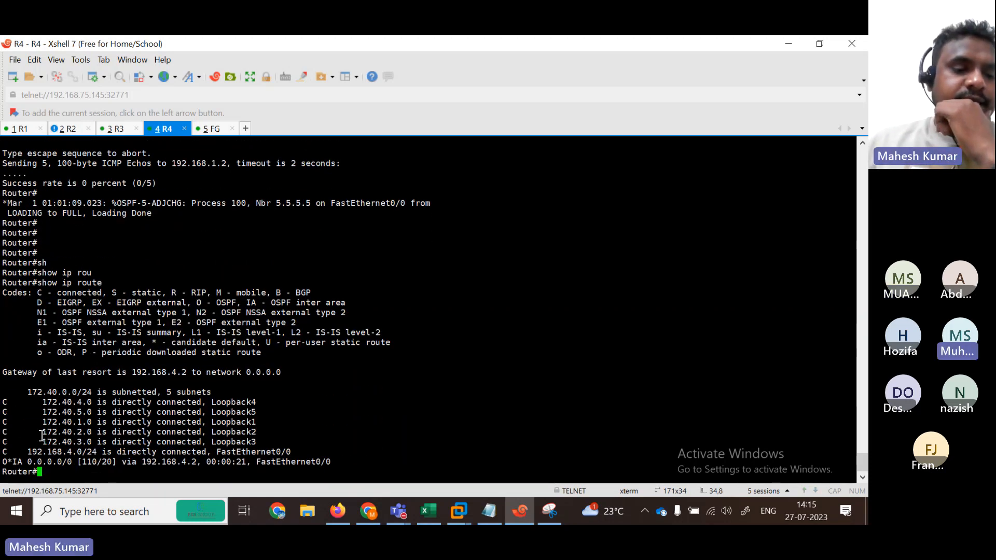
pyautogui.moveTo(32, 403); pyautogui.dragTo(256, 443)
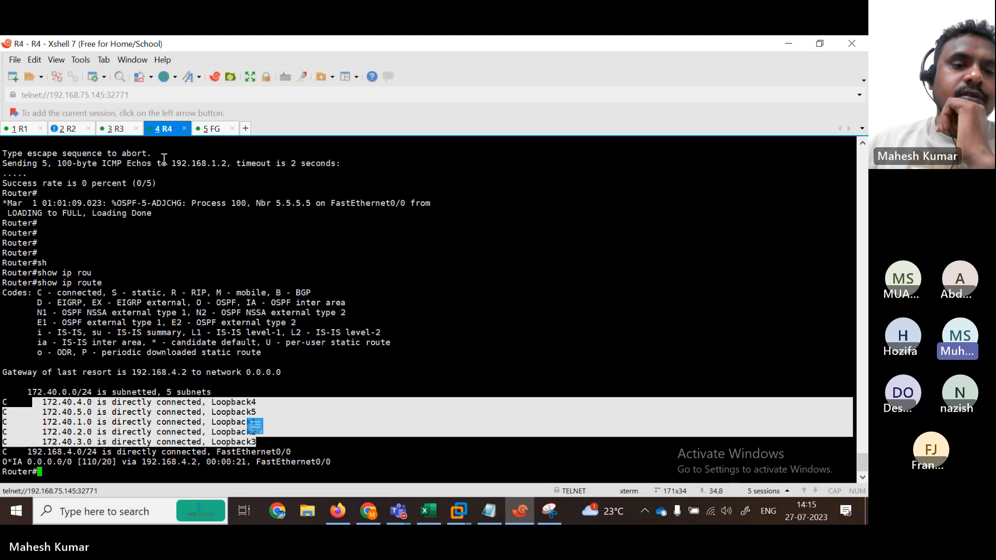
pyautogui.click(820, 44)
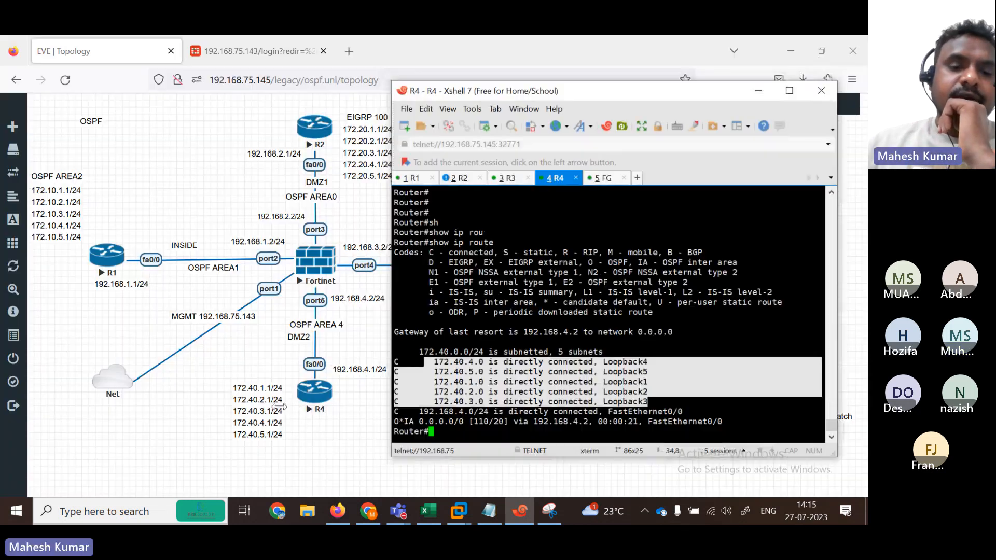
pyautogui.click(787, 94)
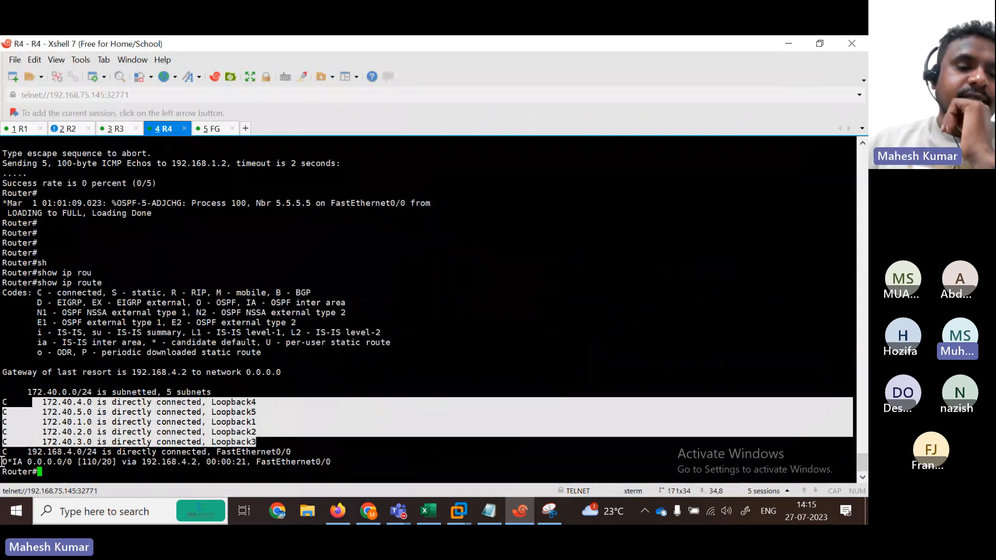
pyautogui.moveTo(3, 461); pyautogui.dragTo(334, 462)
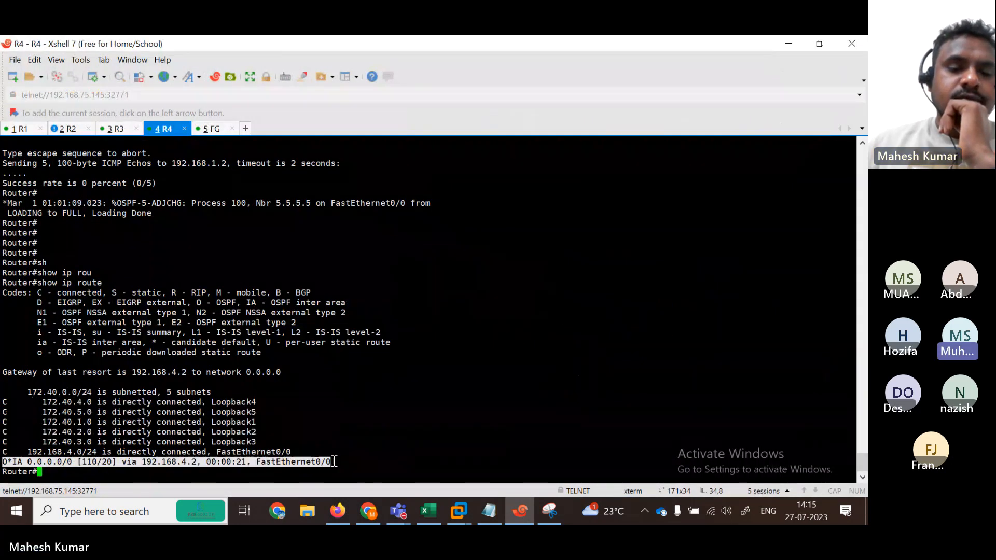
# Ping R1's loopback address 172.10.1.1 from R4
pyautogui.click(97, 471)
pyautogui.press('Return')
pyautogui.press('Return')
pyautogui.press('Return')
pyautogui.press('Return')
pyautogui.press('Return')
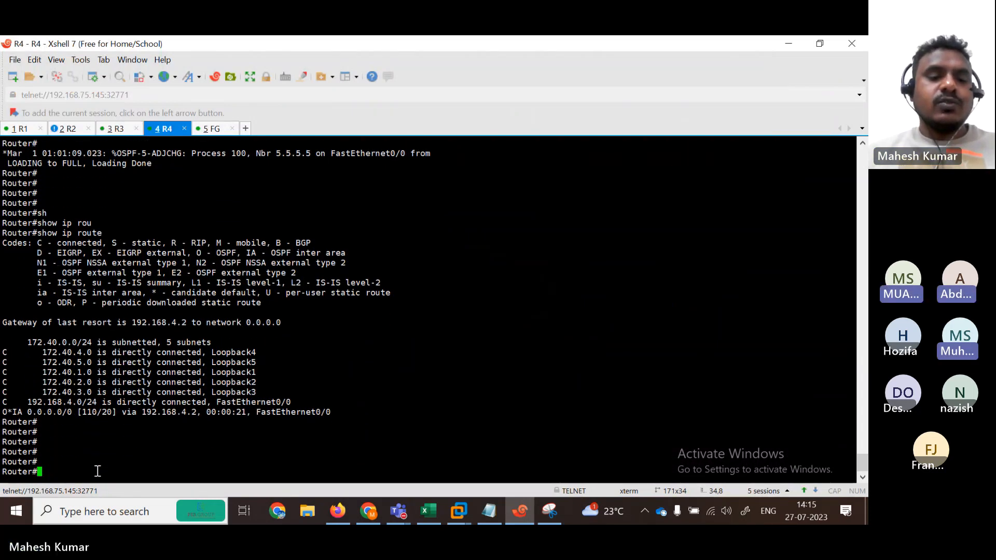
pyautogui.press('Up')
pyautogui.press('BackSpace')
pyautogui.press('BackSpace')
pyautogui.press('BackSpace')
pyautogui.press('BackSpace')
pyautogui.press('BackSpace')
pyautogui.press('BackSpace')
pyautogui.press('BackSpace')
pyautogui.press('BackSpace')
pyautogui.press('BackSpace')
pyautogui.press('BackSpace')
pyautogui.press('BackSpace')
pyautogui.press('BackSpace')
pyautogui.press('BackSpace')
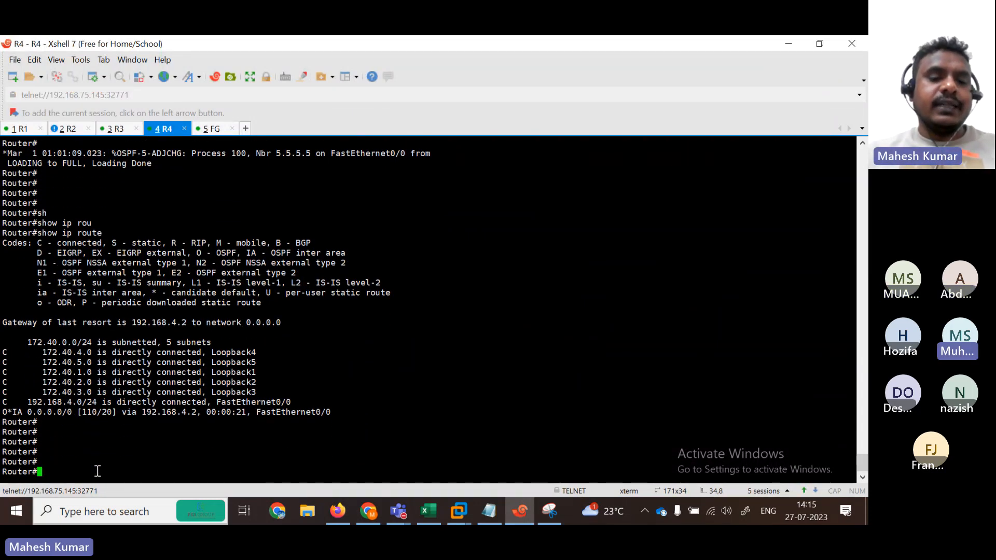
pyautogui.write('pi')
pyautogui.press('Tab')
pyautogui.write('172.')
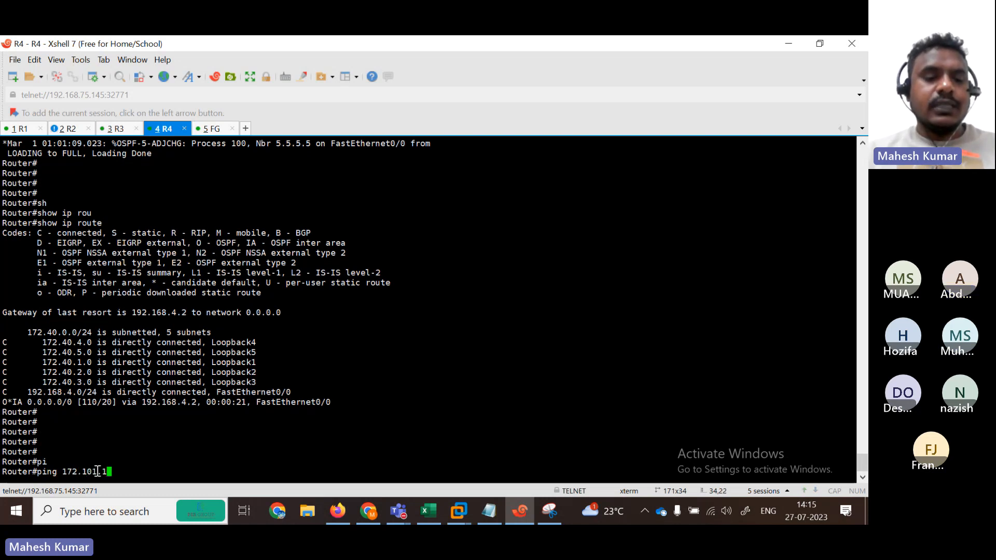
pyautogui.write('10.1.1')
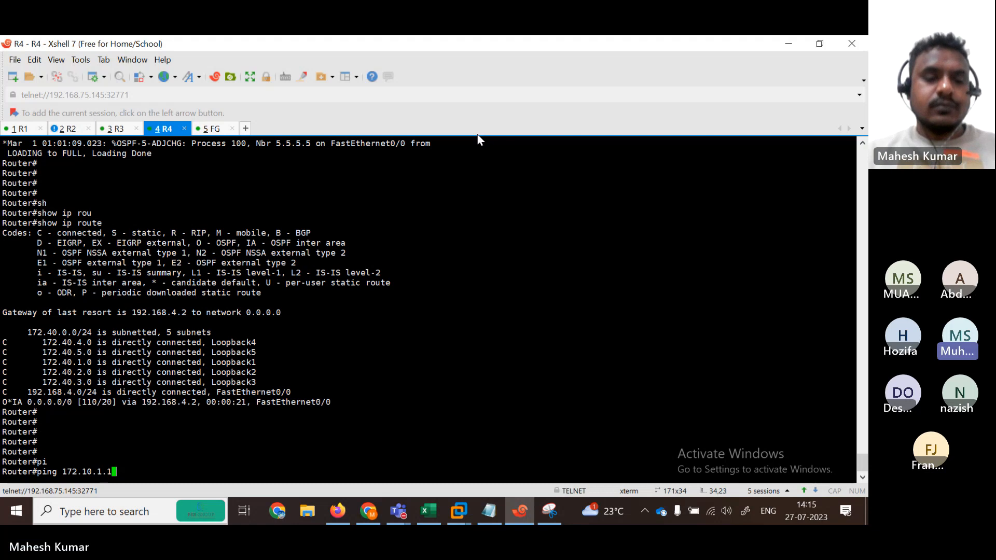
pyautogui.press('Return')
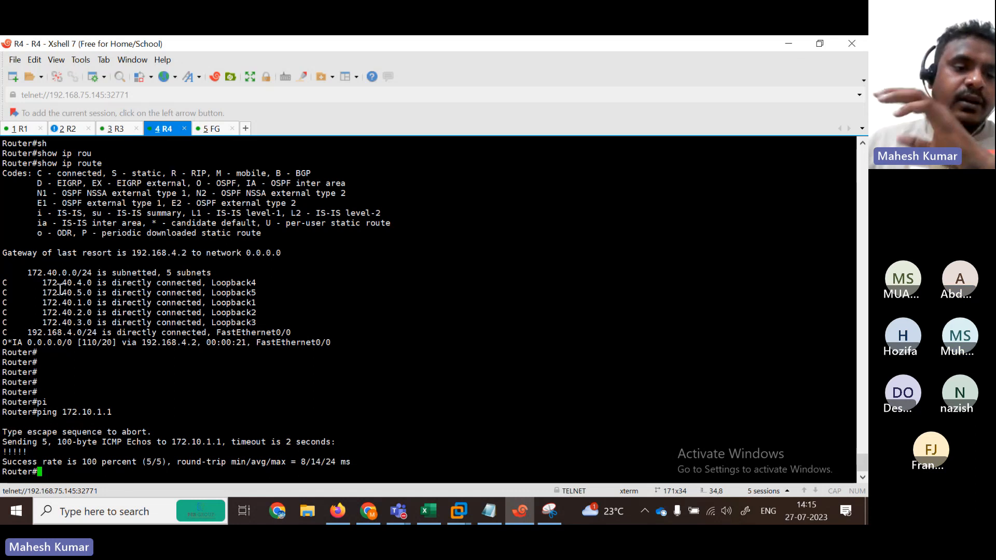
# Rerun get router info routing-table all on the FortiGate and highlight the O N2 routes to R4's 172.40.1.0 through 172.40.5.0 networks
pyautogui.moveTo(38, 284); pyautogui.dragTo(251, 333)
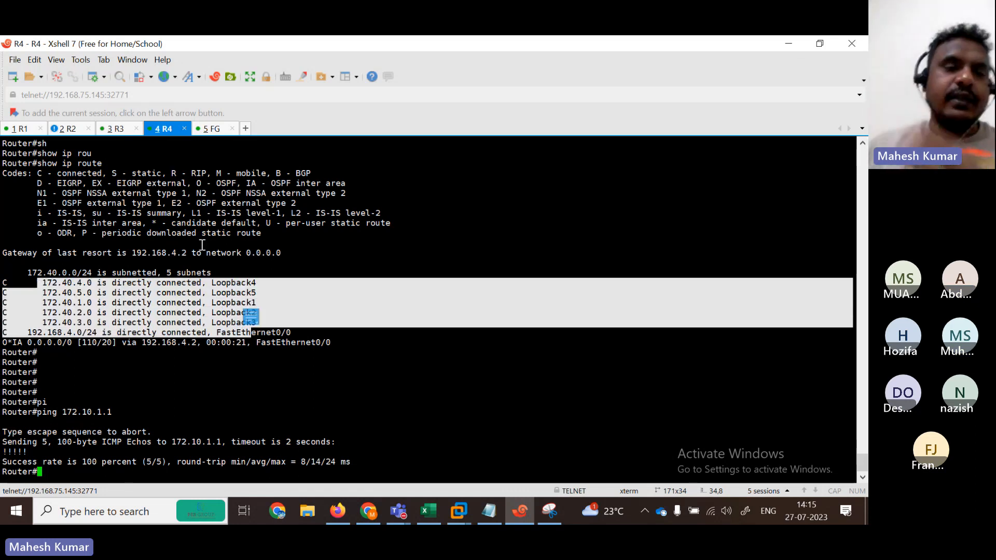
pyautogui.click(210, 129)
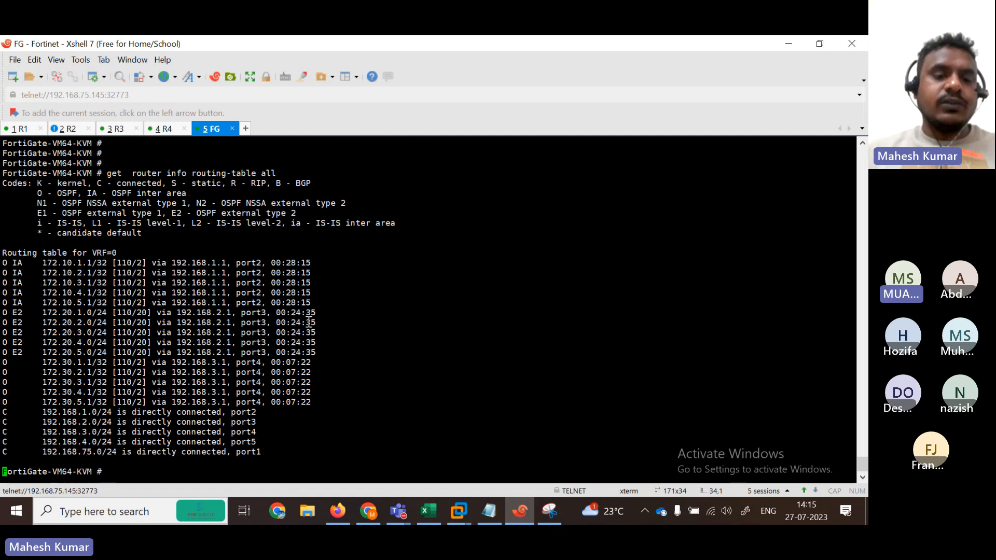
pyautogui.press('Return')
pyautogui.press('Return')
pyautogui.press('Return')
pyautogui.press('Up')
pyautogui.press('Return')
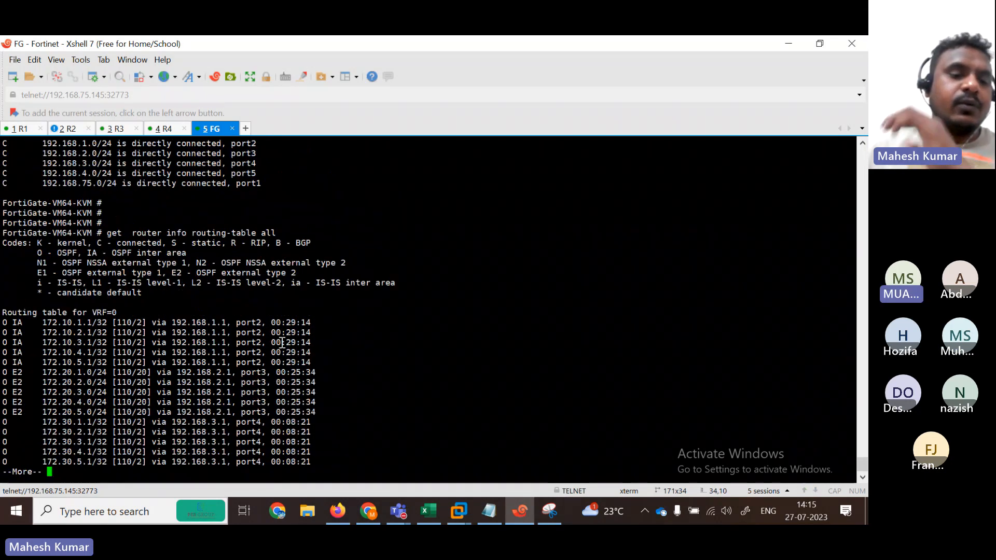
pyautogui.press('space')
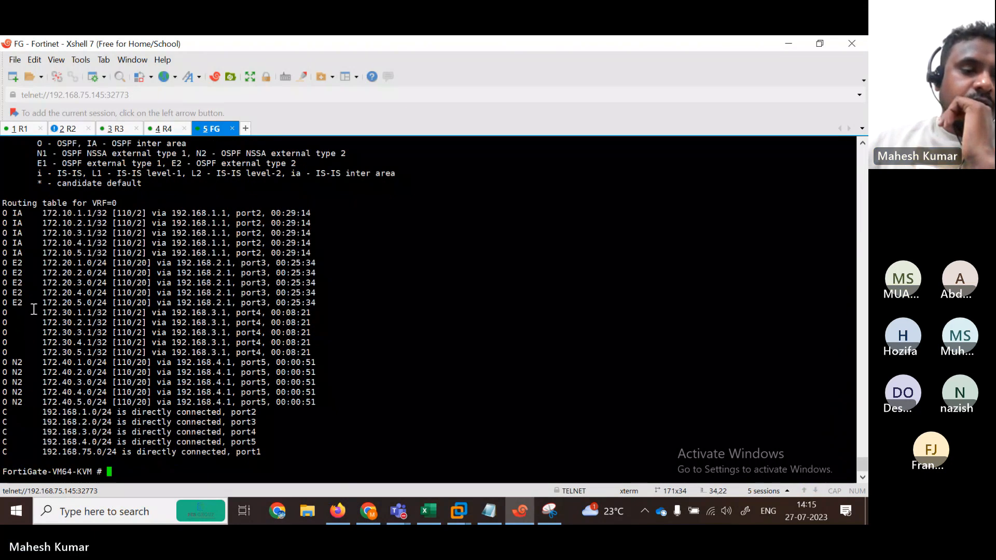
pyautogui.moveTo(26, 364); pyautogui.dragTo(327, 404)
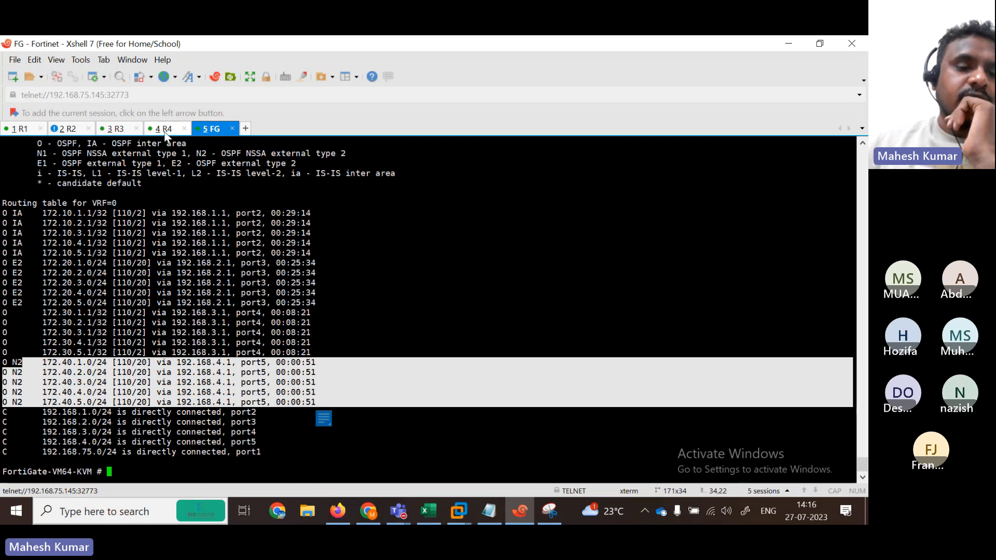
pyautogui.moveTo(14, 363); pyautogui.dragTo(327, 402)
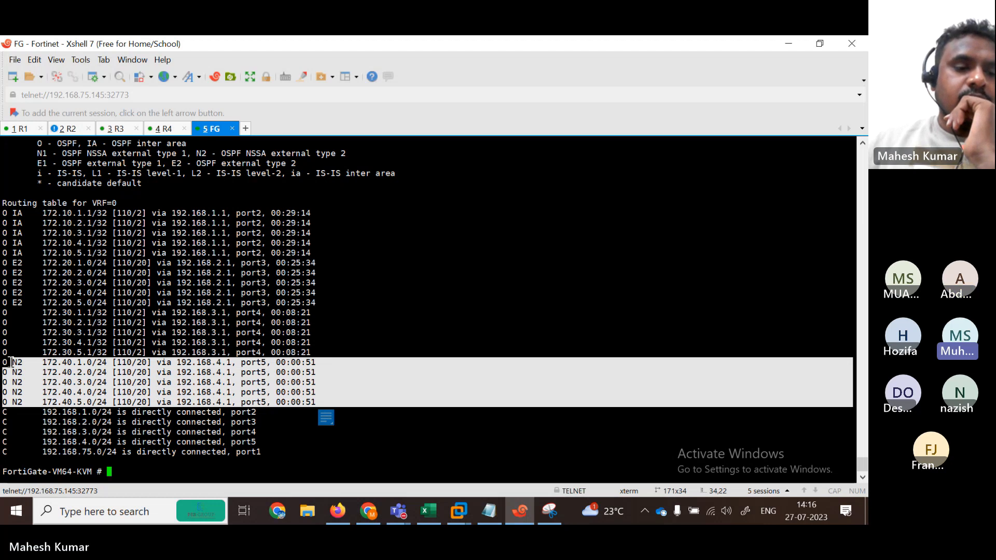
pyautogui.moveTo(4, 362); pyautogui.dragTo(315, 404)
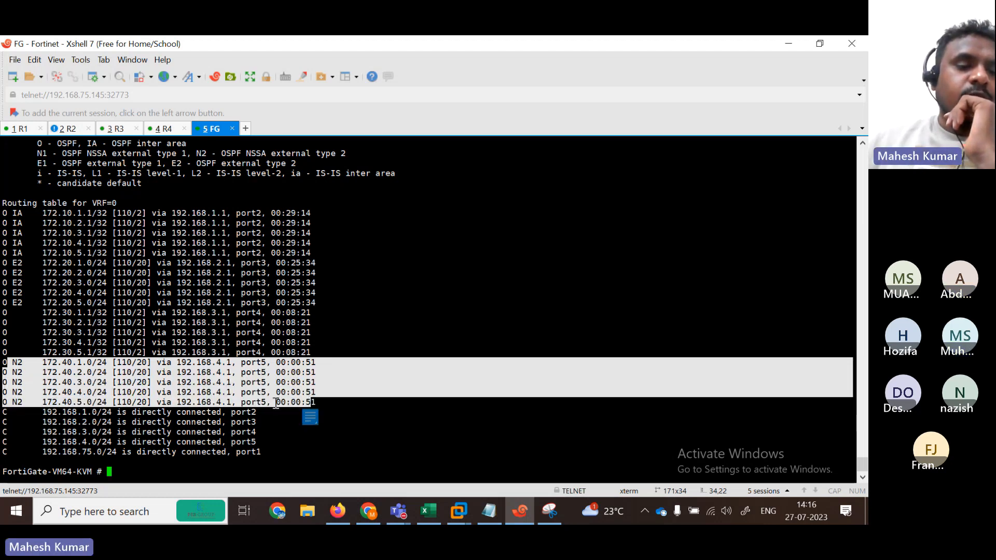
# Compare the O N2 routes to 172.40.x.0 on the FortiGate with the directly connected loopback networks in R4's routing table
pyautogui.moveTo(3, 362); pyautogui.dragTo(325, 403)
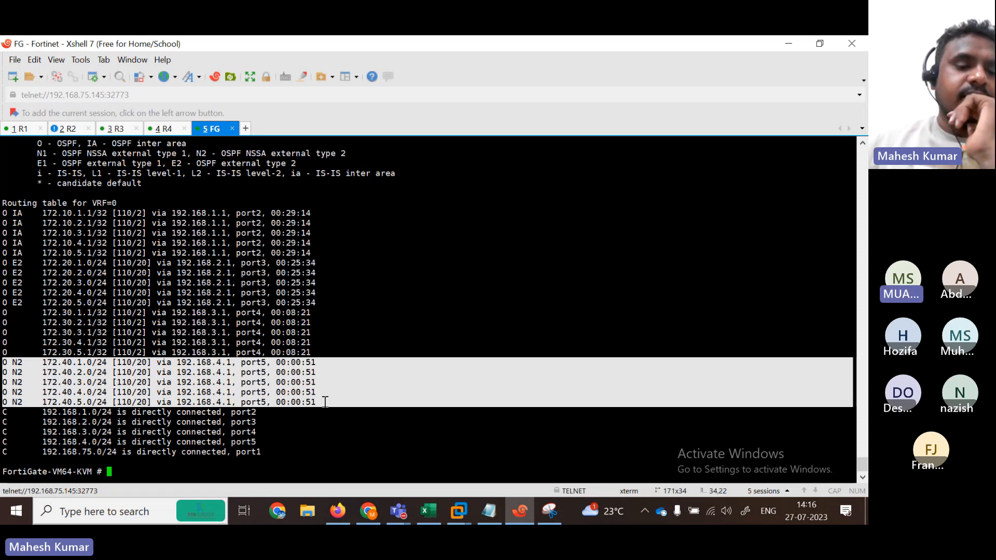
pyautogui.moveTo(326, 402); pyautogui.dragTo(325, 402)
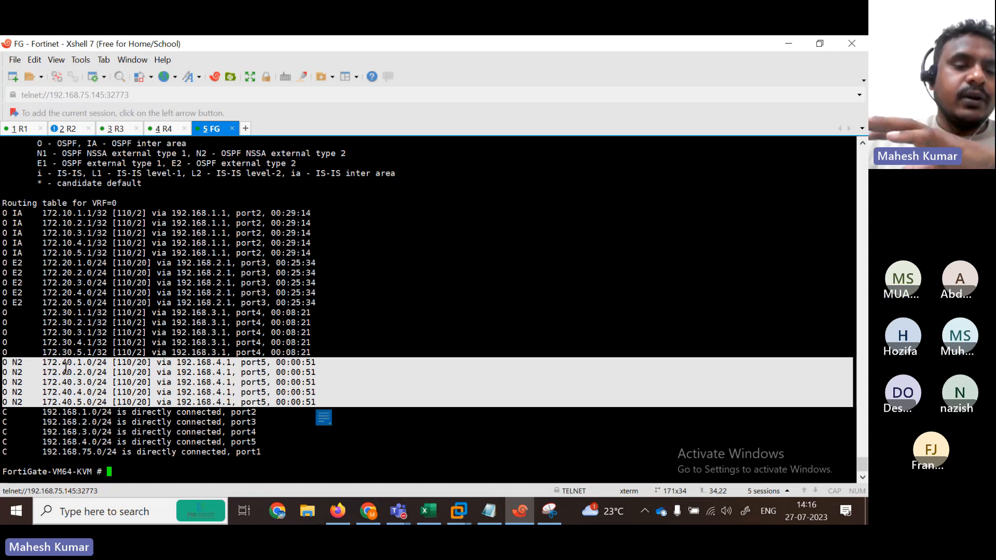
pyautogui.moveTo(27, 364); pyautogui.dragTo(377, 391)
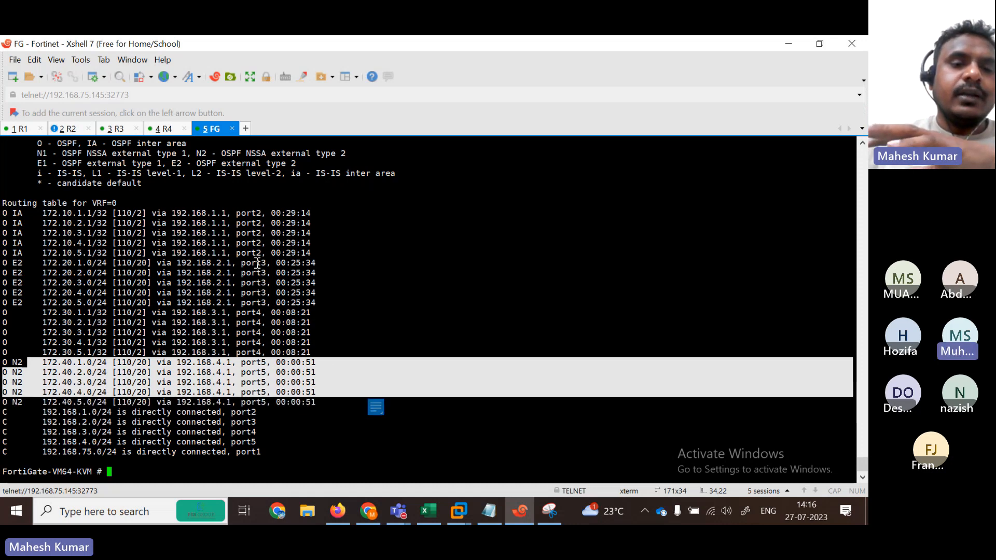
pyautogui.click(165, 129)
pyautogui.click(158, 357)
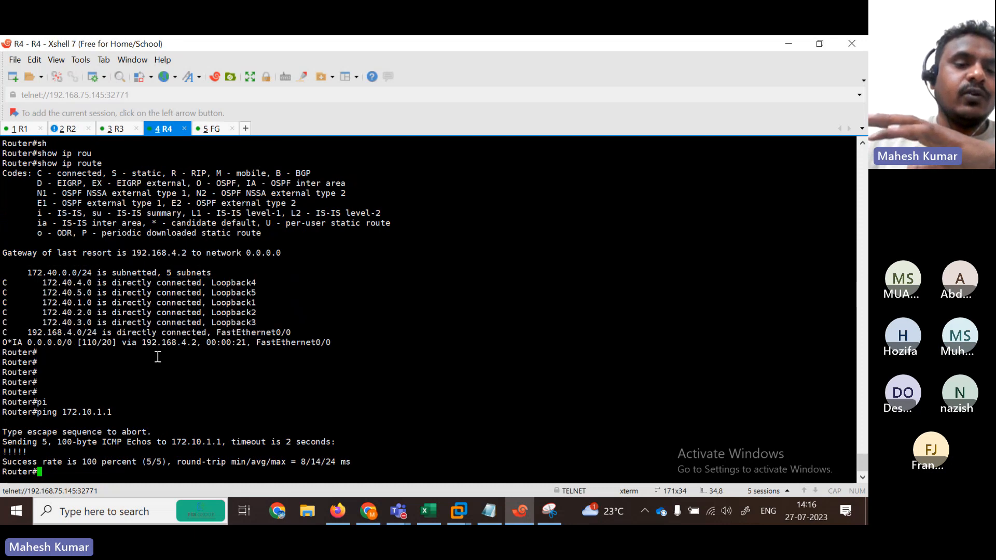
pyautogui.moveTo(22, 282); pyautogui.dragTo(317, 335)
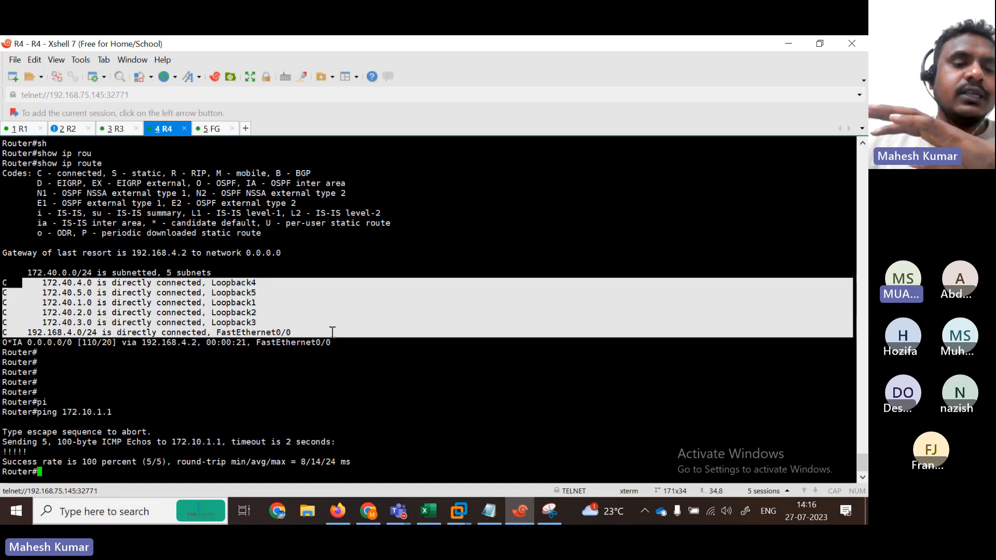
pyautogui.click(117, 372)
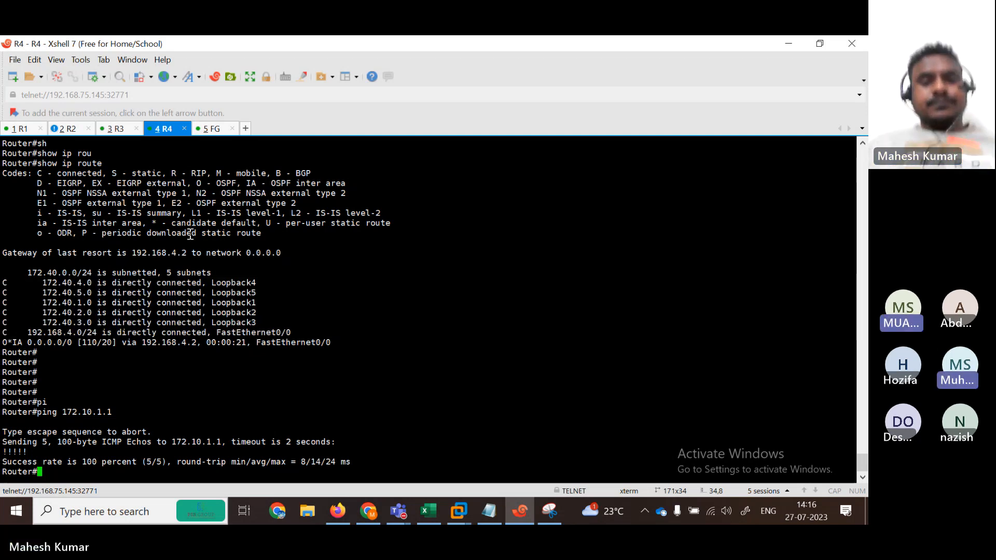
# Shift the loopback0 1.1.1.1/24 facebook.com INTERNET label slightly in the EVE topology and return to the Xshell consoles
pyautogui.click(786, 42)
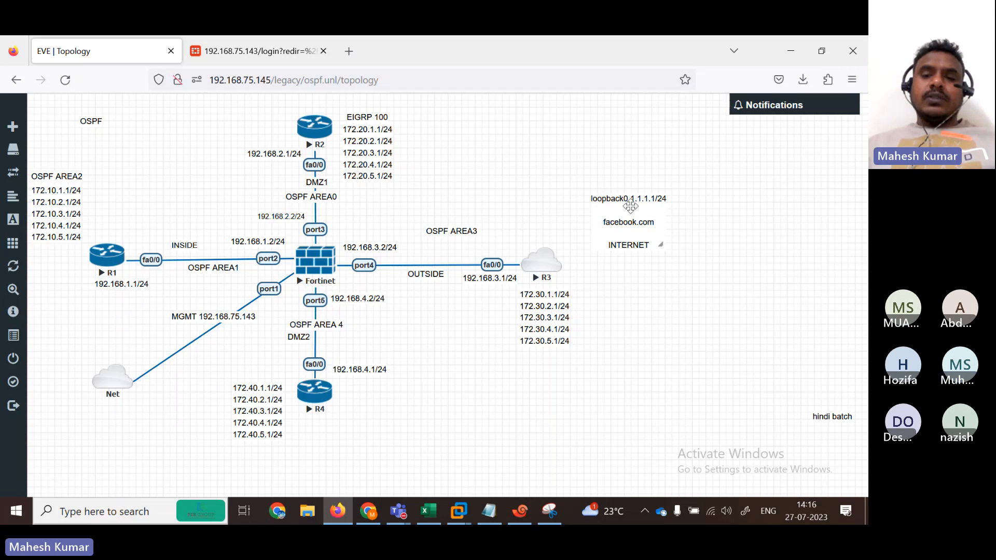
pyautogui.moveTo(631, 207)
pyautogui.mouseDown()
pyautogui.moveTo(627, 234)
pyautogui.moveTo(627, 209)
pyautogui.mouseUp()
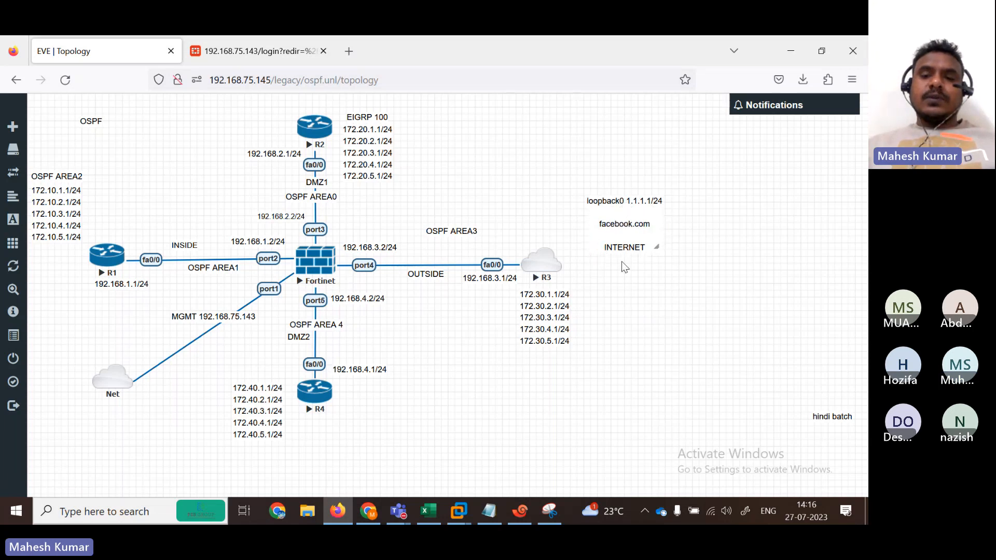
pyautogui.click(520, 511)
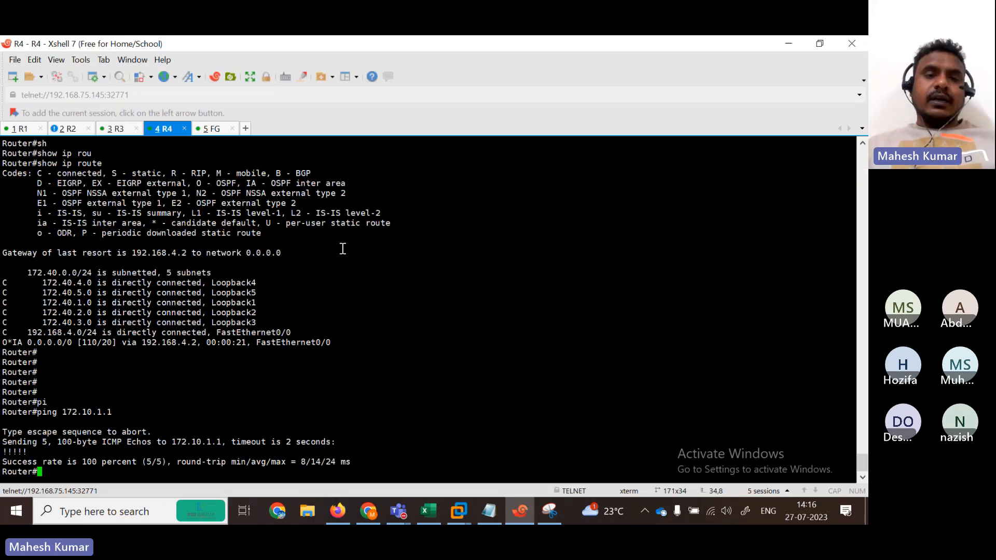
# Switch to the R3 console session and enter global configuration mode with configure terminal
pyautogui.click(115, 129)
pyautogui.press('Return')
pyautogui.press('Return')
pyautogui.press('Return')
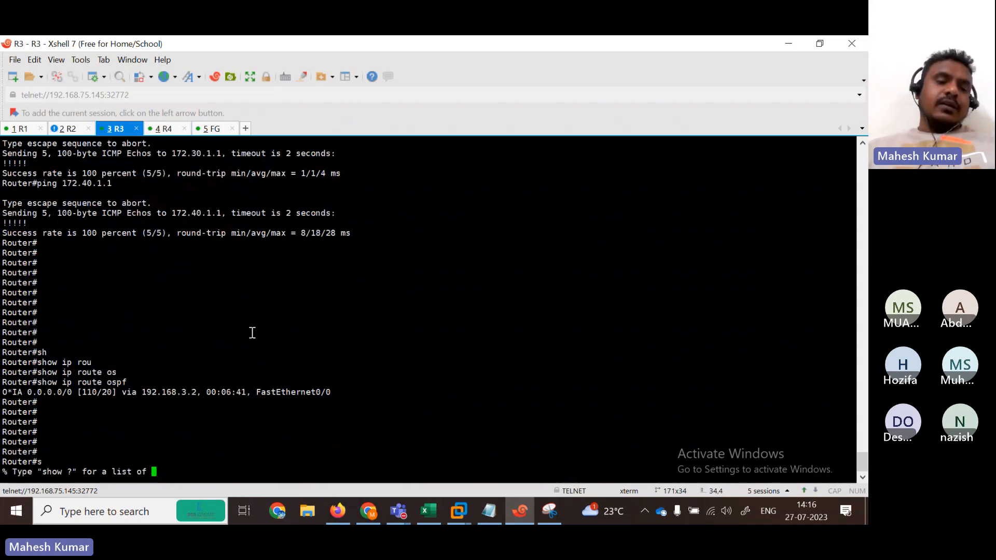
pyautogui.write('con')
pyautogui.press('Tab')
pyautogui.write('f')
pyautogui.press('Tab')
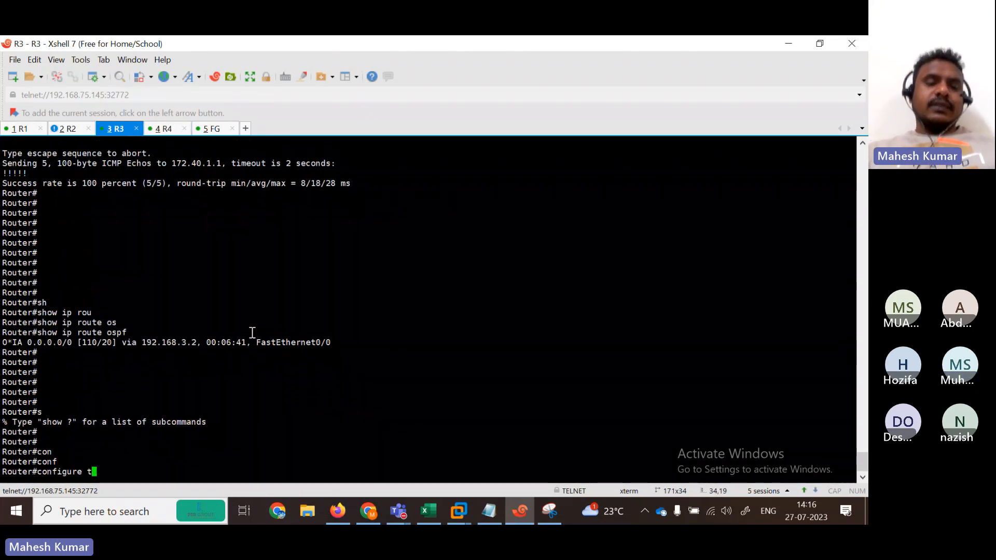
pyautogui.write('ter')
pyautogui.press('Tab')
pyautogui.press('Return')
pyautogui.press('Return')
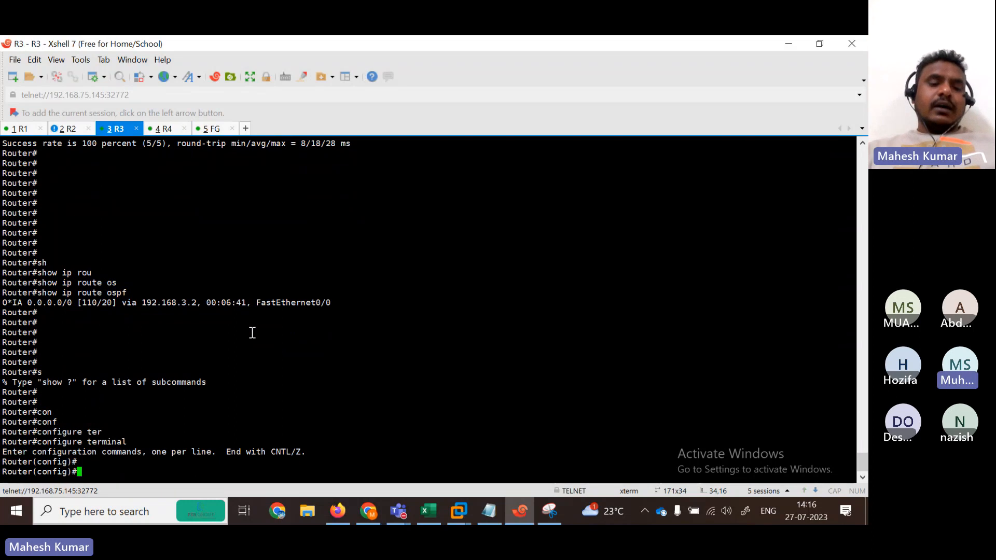
# Create the interface loopback 1 on R3 and enter its interface configuration mode
pyautogui.write('i')
pyautogui.press('BackSpace')
pyautogui.write('nin')
pyautogui.press('Tab')
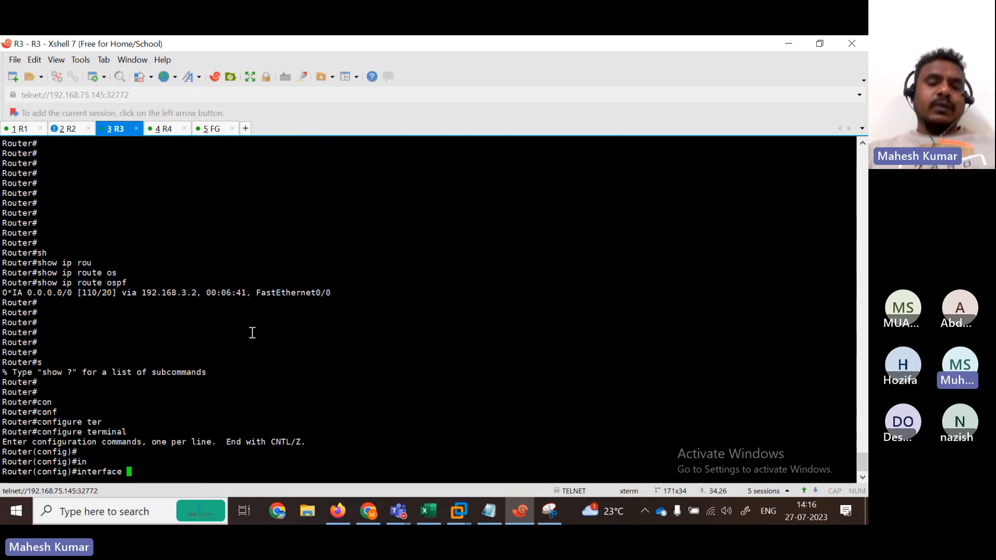
pyautogui.write('lo')
pyautogui.press('Tab')
pyautogui.write('1')
pyautogui.press('Return')
# Try to assign 1.1.1.1 with mask 255.255.255.0 to R3's loopback 1 using ip without the address keyword
pyautogui.write('iup a')
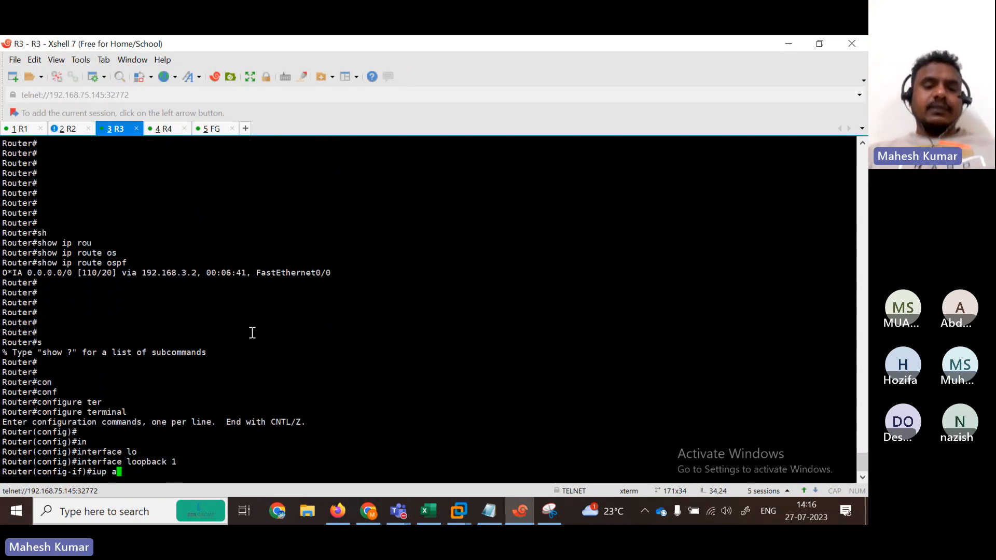
pyautogui.press('BackSpace')
pyautogui.press('BackSpace')
pyautogui.press('BackSpace')
pyautogui.press('BackSpace')
pyautogui.write('p 1l1')
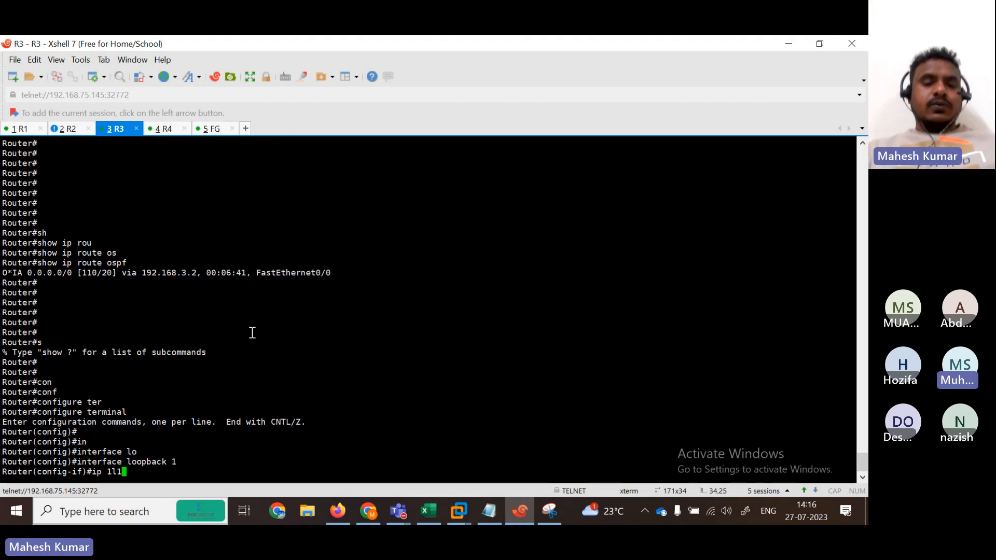
pyautogui.write('1.1.1.1')
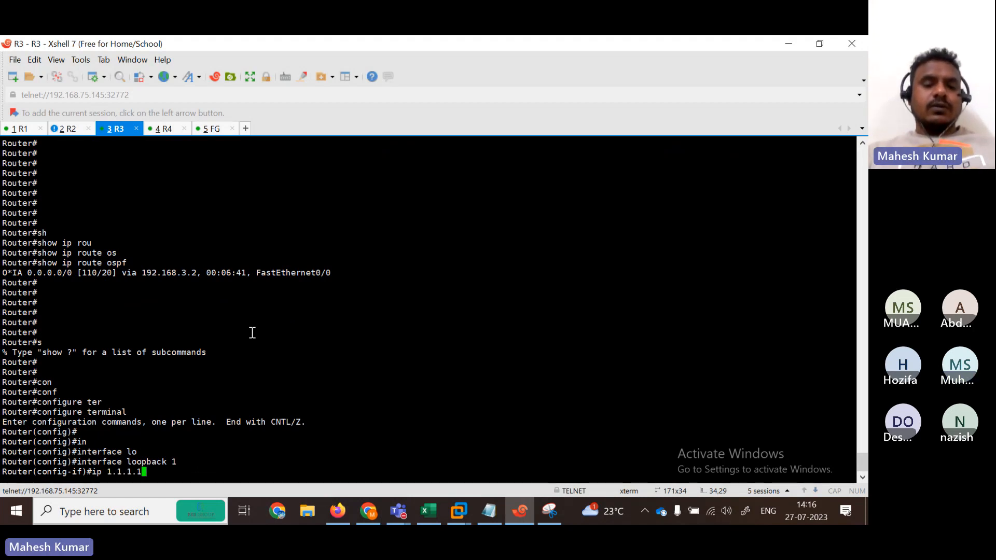
pyautogui.press('Return')
pyautogui.press('Up')
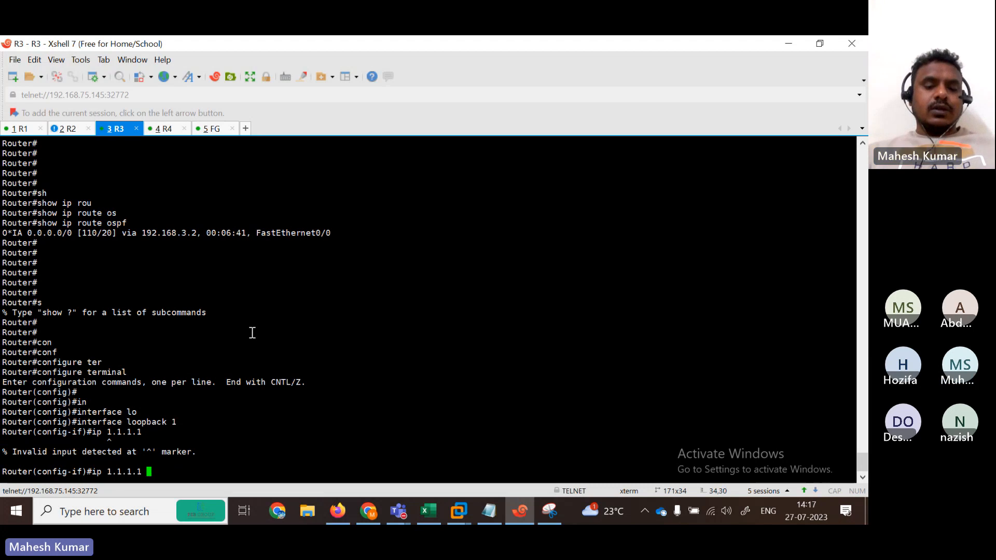
pyautogui.write('255.255.255.0')
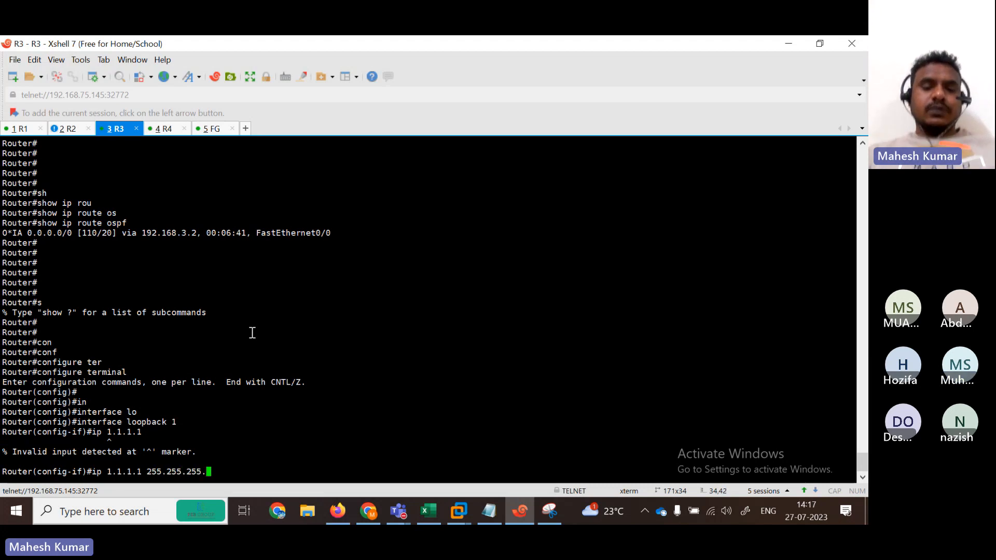
pyautogui.press('Return')
# Correct the command to ip add 1.1.1.1 255.255.255.0 for R3's loopback 1 and leave configuration mode with end
pyautogui.press('Up')
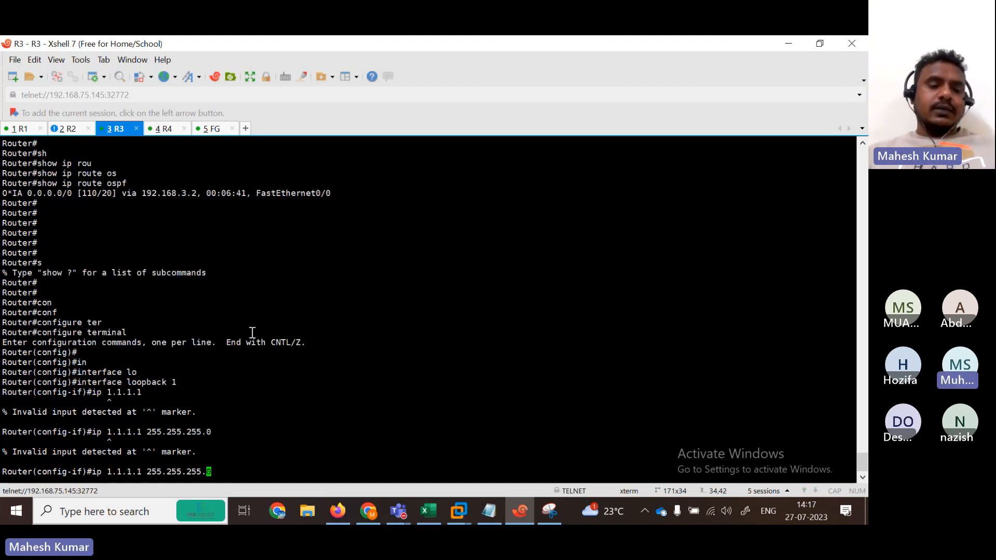
pyautogui.press('Left')
pyautogui.press('Left')
pyautogui.press('Left')
pyautogui.press('Left')
pyautogui.press('Left')
pyautogui.press('Left')
pyautogui.press('Left')
pyautogui.press('Left')
pyautogui.press('Left')
pyautogui.press('Left')
pyautogui.press('Left')
pyautogui.press('Left')
pyautogui.press('Left')
pyautogui.press('Left')
pyautogui.press('Left')
pyautogui.press('Left')
pyautogui.press('Left')
pyautogui.press('Left')
pyautogui.press('Left')
pyautogui.press('Left')
pyautogui.write('add')
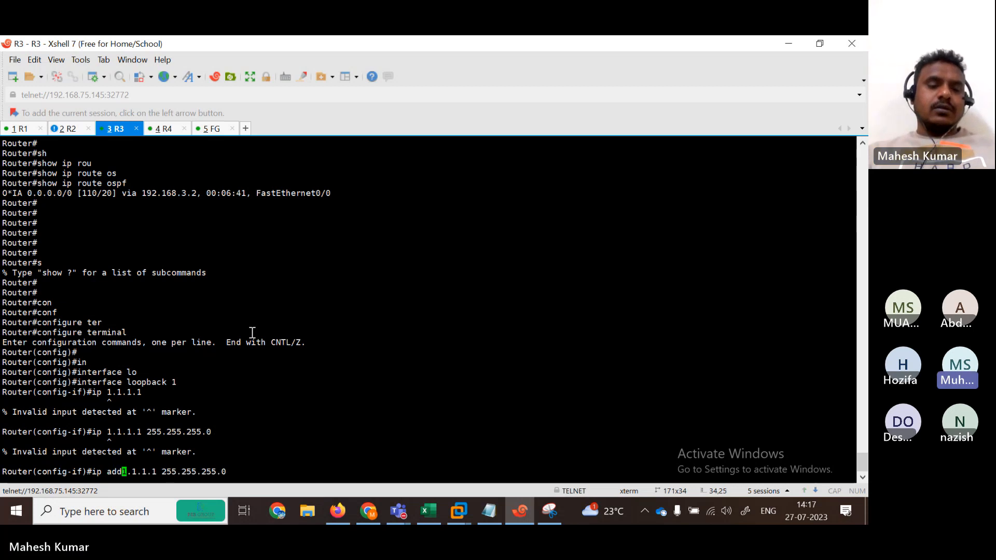
pyautogui.press('Return')
pyautogui.press('Up')
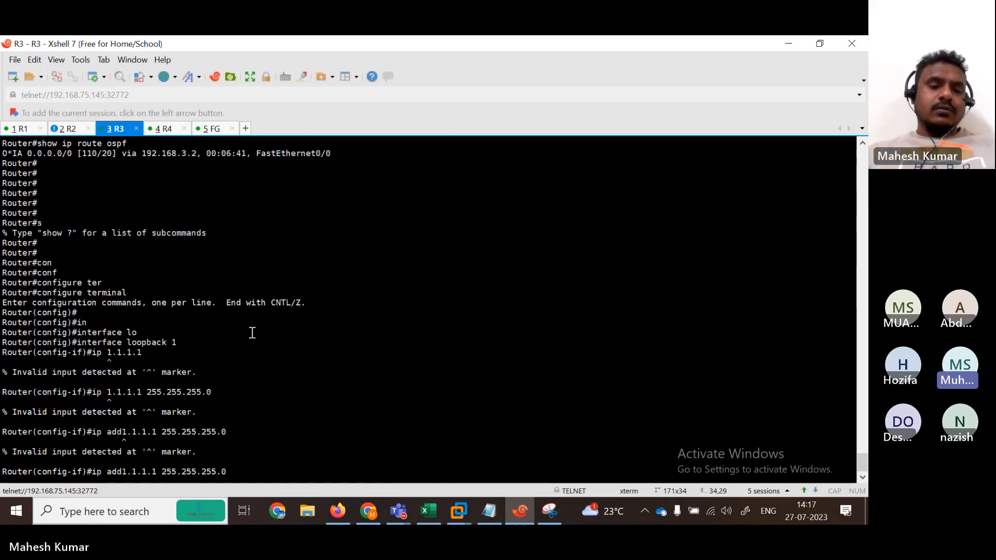
pyautogui.press('Return')
pyautogui.press('Return')
pyautogui.press('Return')
pyautogui.press('Return')
pyautogui.press('Return')
pyautogui.press('Return')
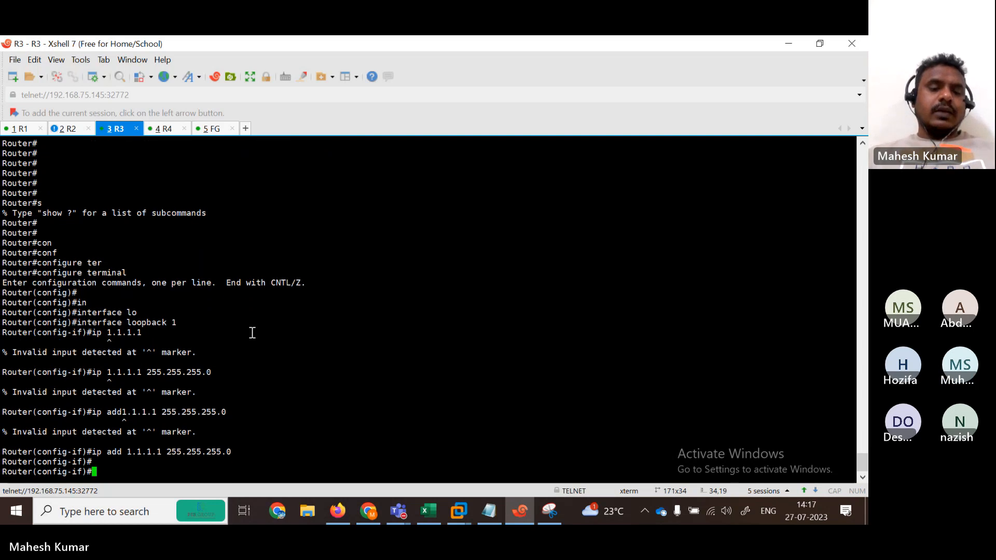
pyautogui.write('end')
pyautogui.press('Return')
pyautogui.press('Return')
pyautogui.press('Return')
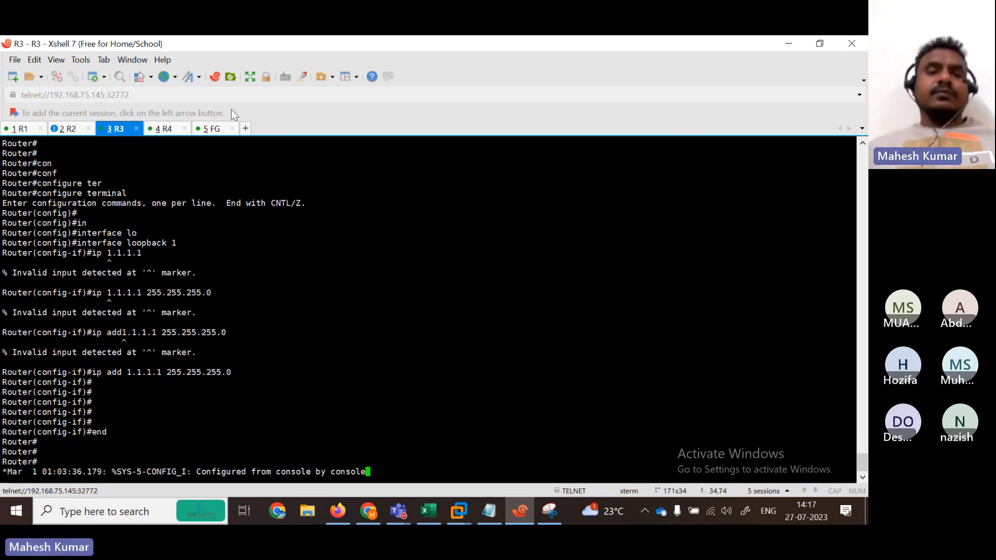
# Switch to the FortiGate console, reduce its window so the topology shows beside it, and clear the view with blank prompts
pyautogui.click(222, 129)
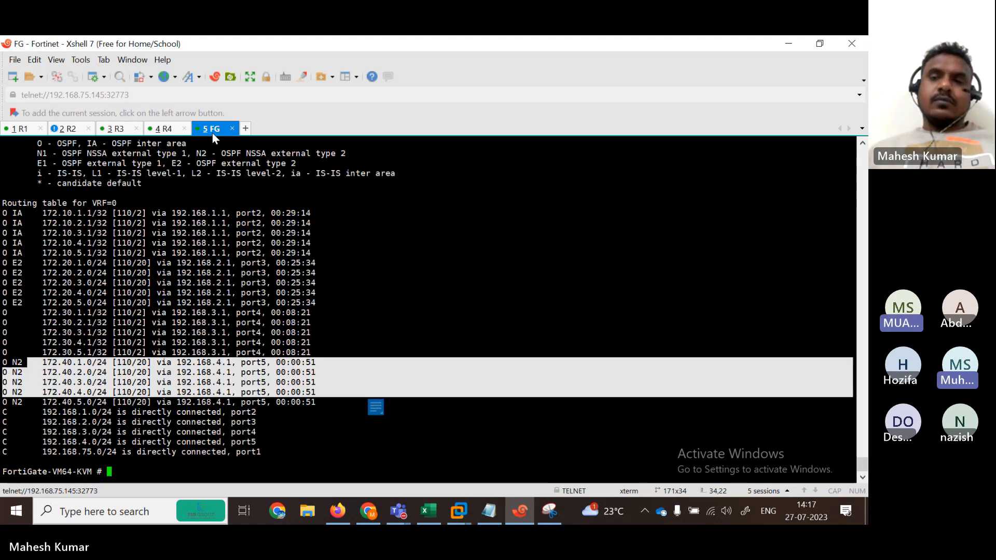
pyautogui.press('super+Down')
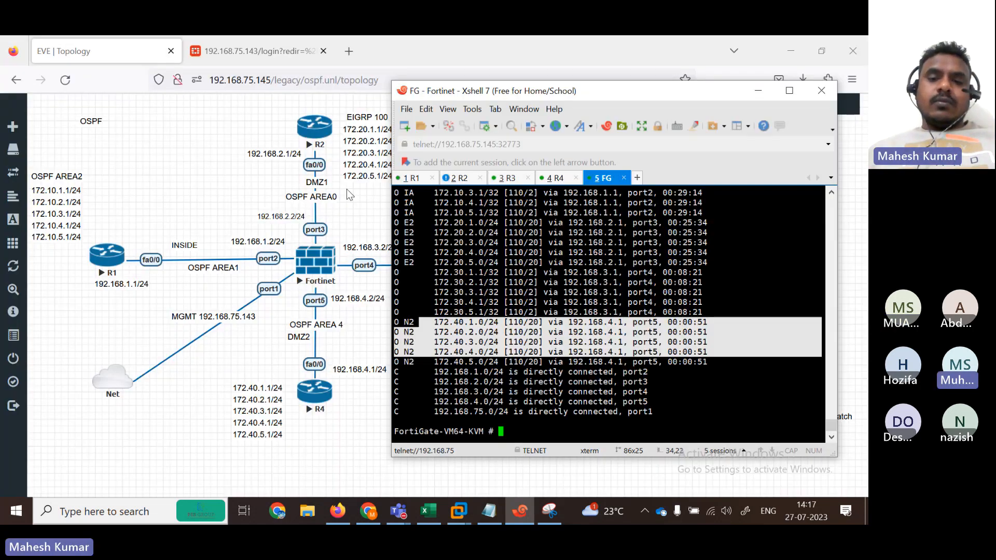
pyautogui.click(514, 331)
pyautogui.press('Return')
pyautogui.press('Return')
pyautogui.press('Return')
pyautogui.press('Return')
pyautogui.press('Return')
pyautogui.press('Return')
pyautogui.press('Return')
pyautogui.press('Return')
pyautogui.press('Return')
pyautogui.press('Return')
pyautogui.press('Return')
pyautogui.press('Return')
pyautogui.press('Return')
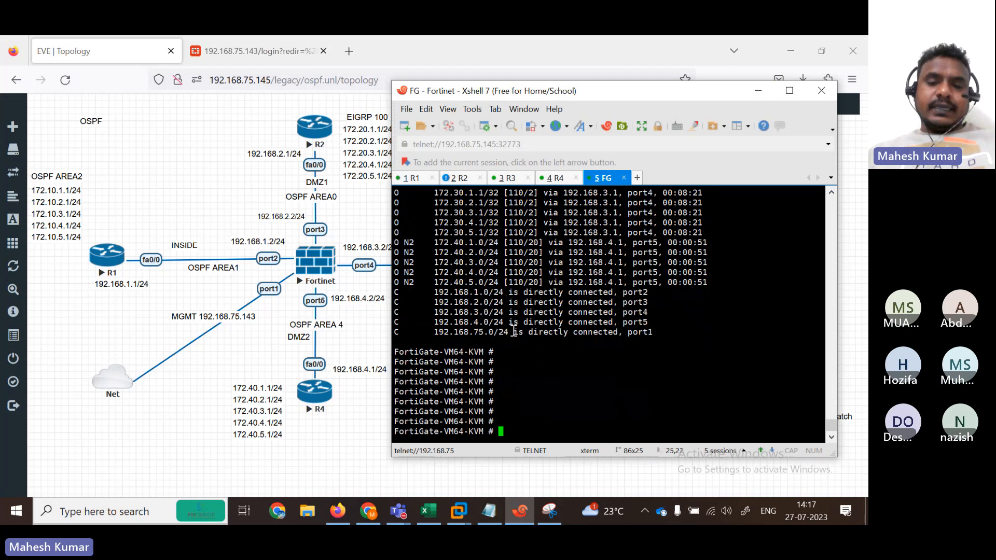
pyautogui.press('Return')
pyautogui.press('Return')
pyautogui.press('Return')
pyautogui.press('Return')
pyautogui.press('Return')
pyautogui.press('Return')
pyautogui.press('Return')
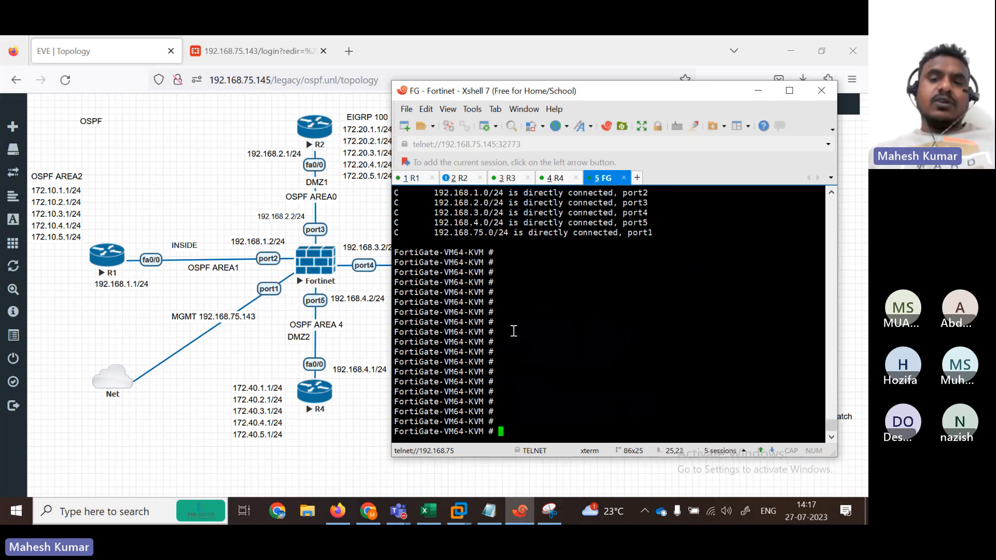
pyautogui.press('Return')
pyautogui.press('Return')
pyautogui.press('Return')
pyautogui.press('Return')
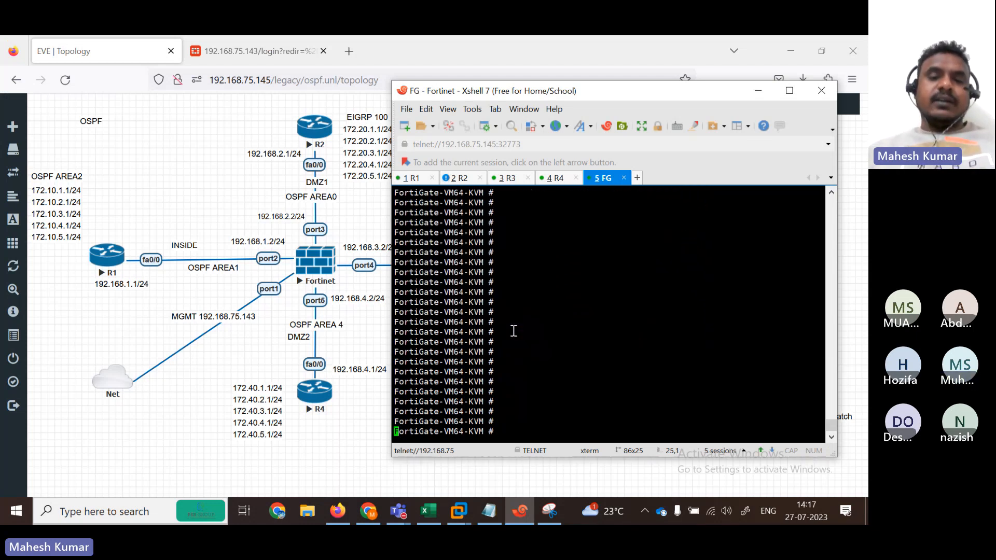
# Ping R3's new loopback address from the FortiGate with execute ping 1.1.1.1
pyautogui.write('pin')
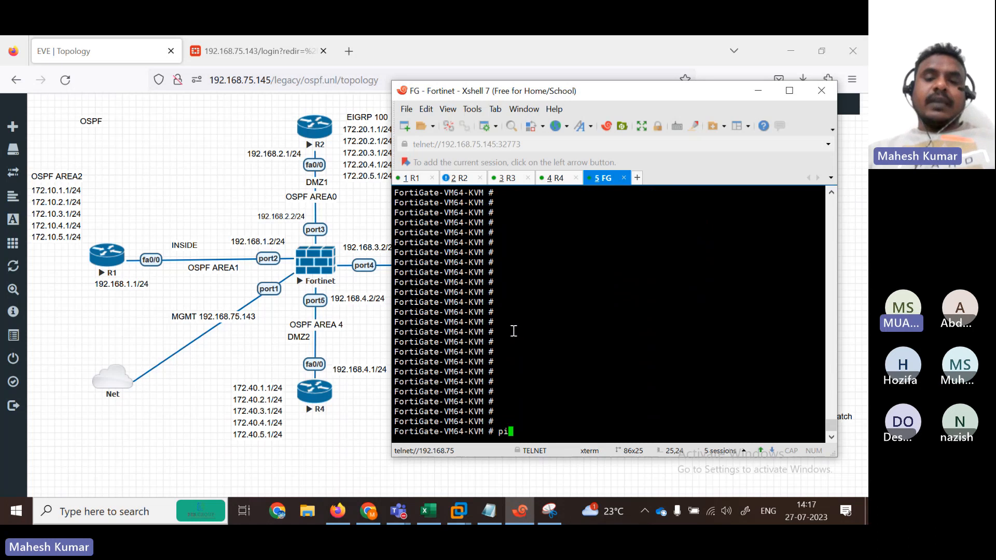
pyautogui.press('BackSpace')
pyautogui.press('BackSpace')
pyautogui.press('BackSpace')
pyautogui.write('ex')
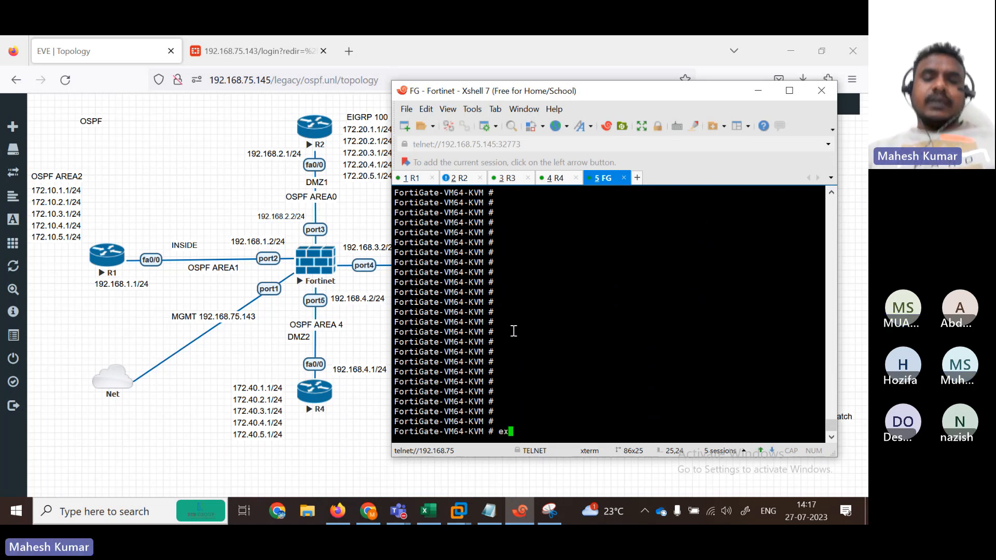
pyautogui.write('ecute ping 1.1.1.1')
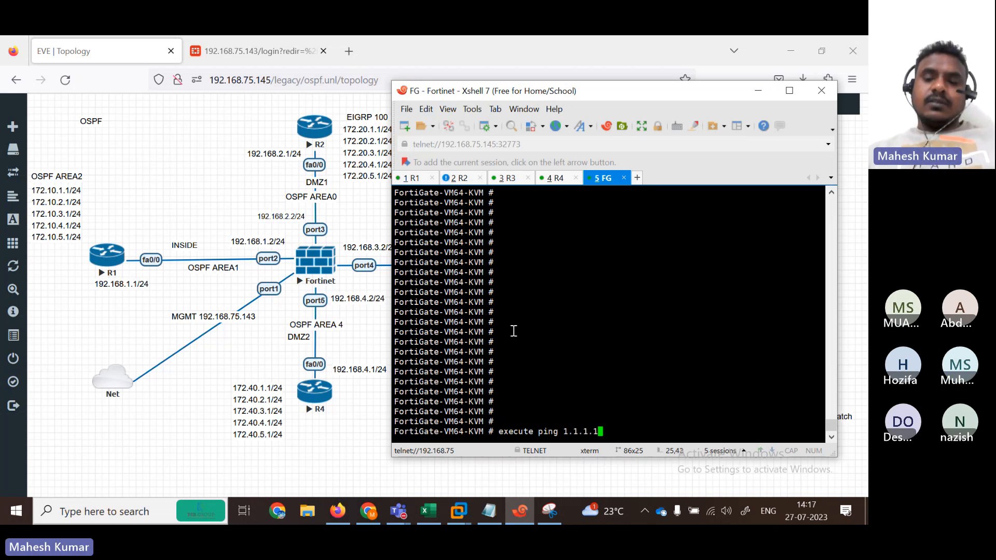
pyautogui.press('Return')
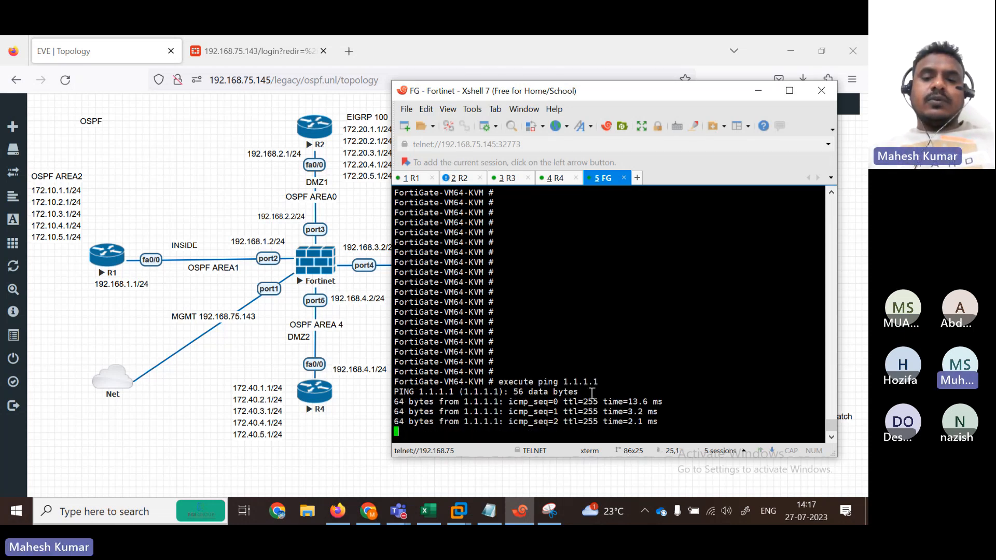
# Switch to the R1 console session and ping 1.1.1.1 from R1
pyautogui.click(414, 178)
pyautogui.press('Return')
pyautogui.press('Return')
pyautogui.press('Return')
pyautogui.press('Return')
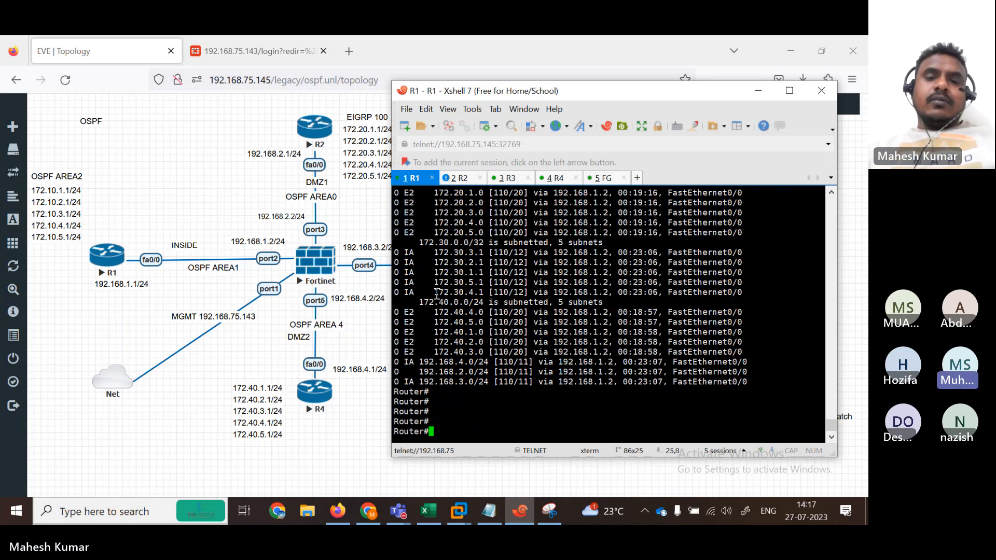
pyautogui.write('pi')
pyautogui.press('Tab')
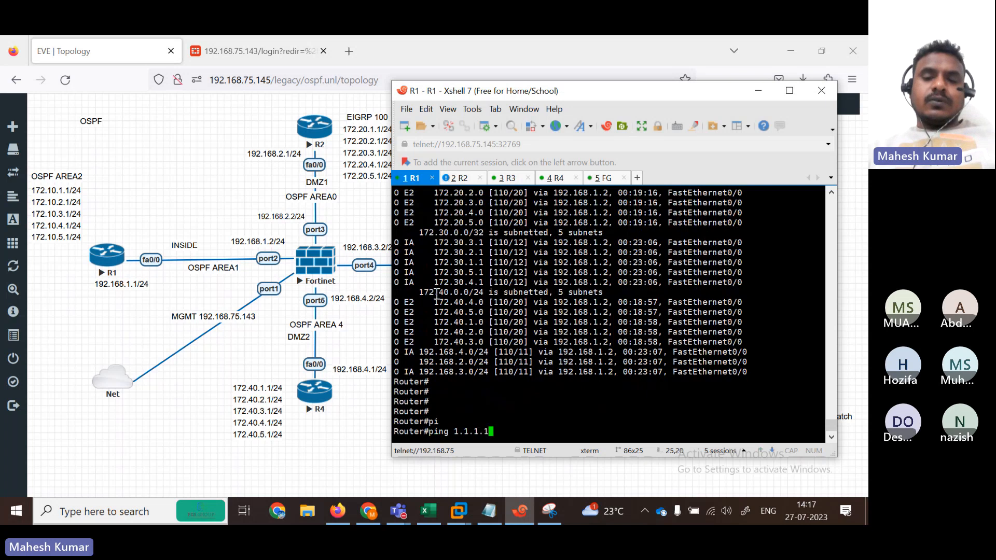
pyautogui.press('Return')
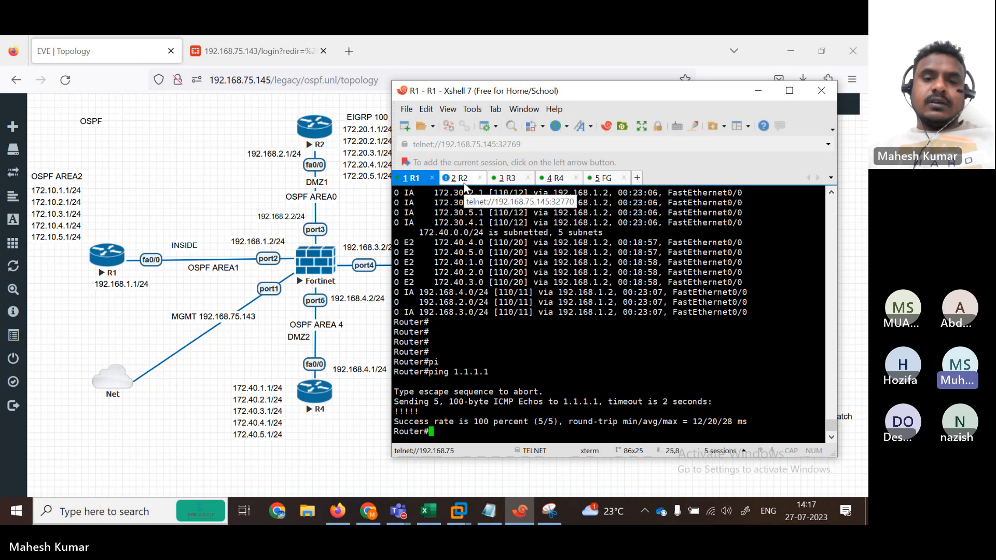
# Display R1's IP routing table with show ip route
pyautogui.write('sh')
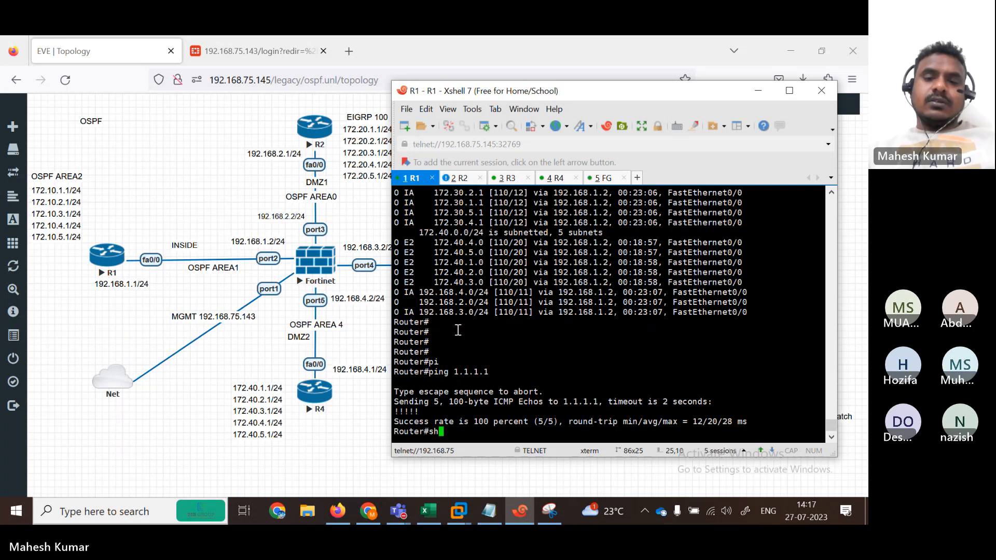
pyautogui.press('Tab')
pyautogui.write('ip rou')
pyautogui.press('Tab')
pyautogui.press('Return')
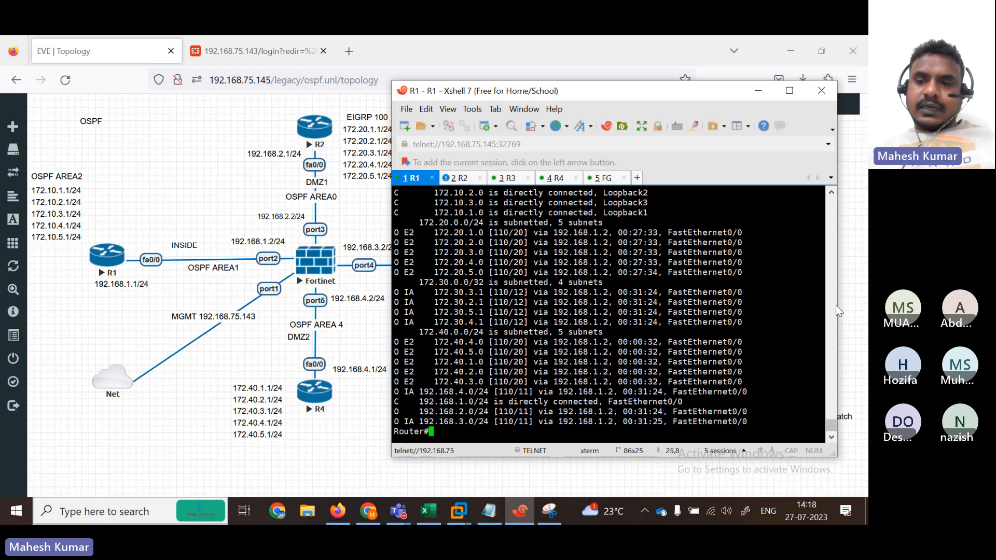
# Enlarge the console, examine the 1.1.1.1 route entry in R1's routing table, and restore the window size
pyautogui.click(789, 91)
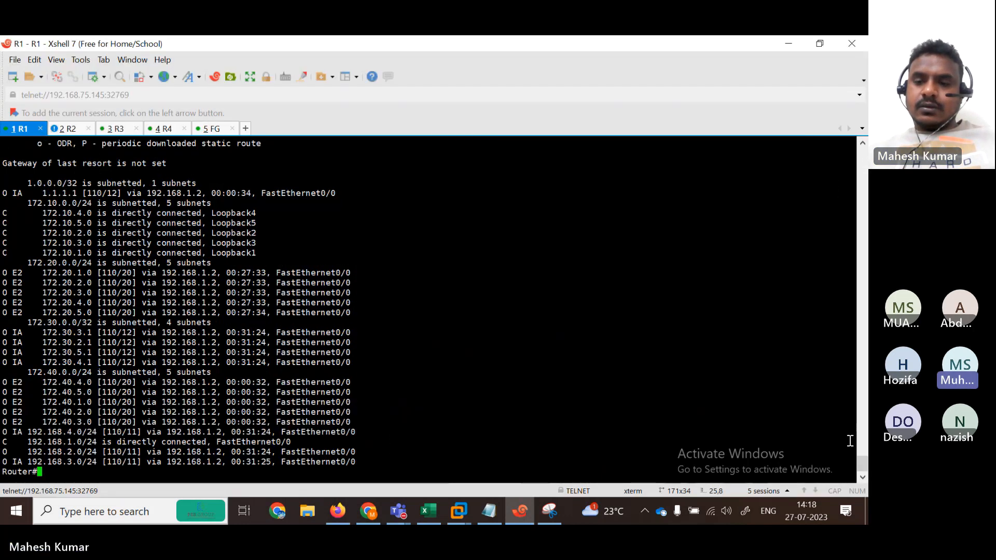
pyautogui.scroll(2, 858, 464)
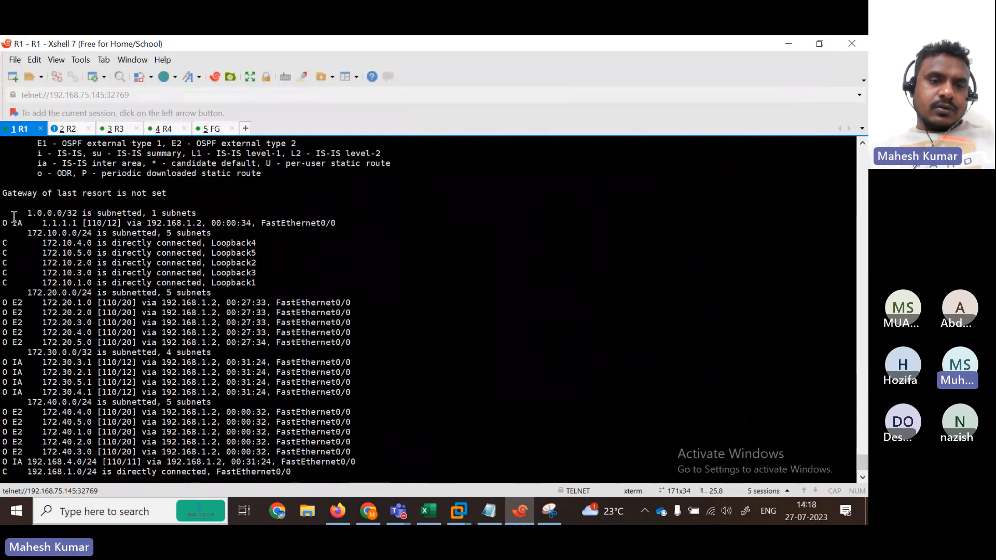
pyautogui.moveTo(12, 213); pyautogui.dragTo(101, 226)
pyautogui.click(56, 223)
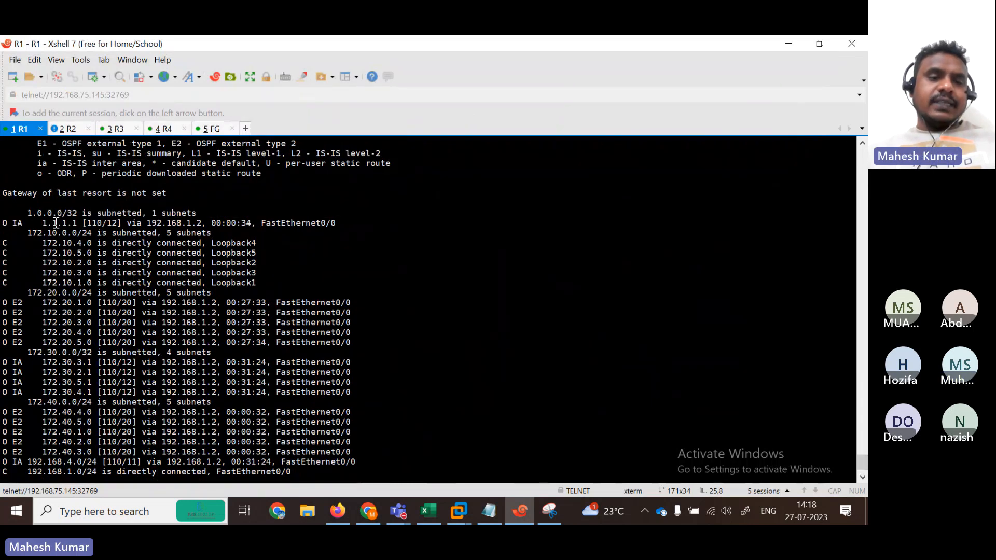
pyautogui.moveTo(29, 222); pyautogui.dragTo(216, 224)
pyautogui.click(824, 37)
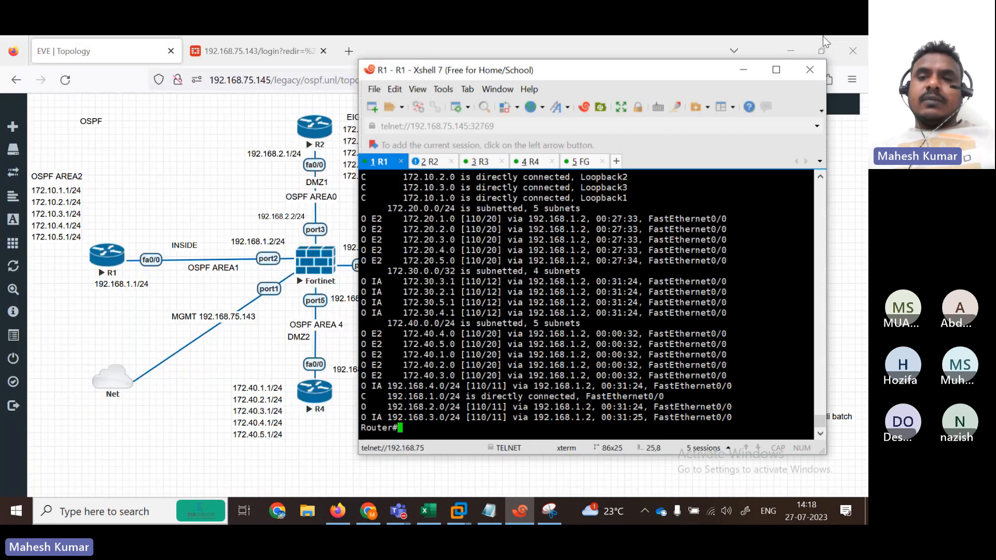
# Bring the topology page forward and reposition the loopback0 1.1.1.1/24, facebook.com, INTERNET label just above and beside the R3 cloud
pyautogui.click(566, 64)
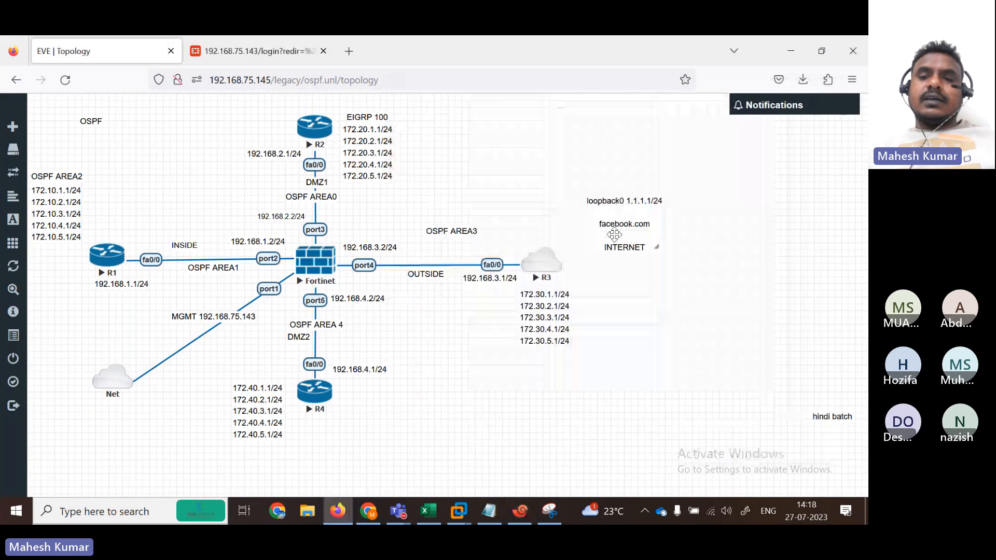
pyautogui.moveTo(613, 233); pyautogui.dragTo(640, 222)
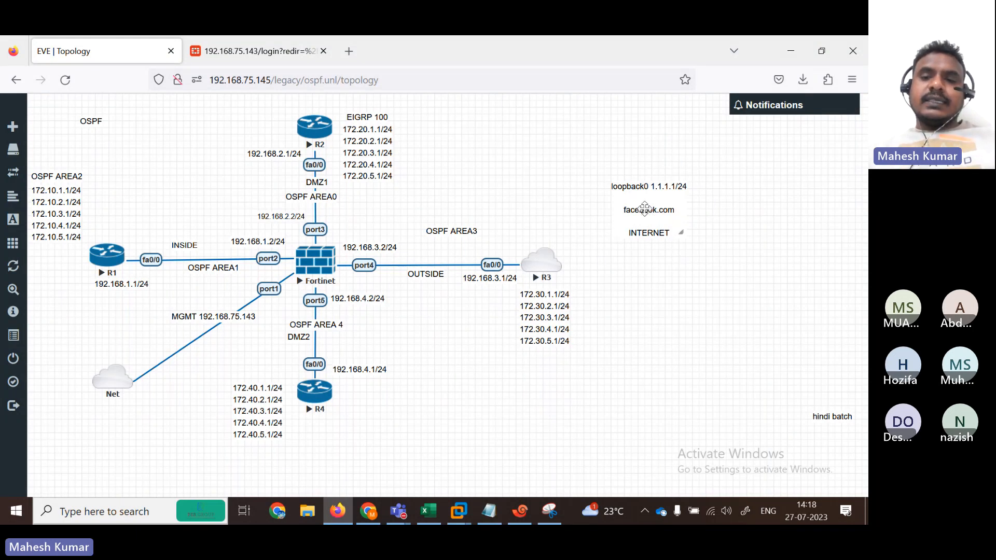
pyautogui.moveTo(645, 210); pyautogui.dragTo(600, 248)
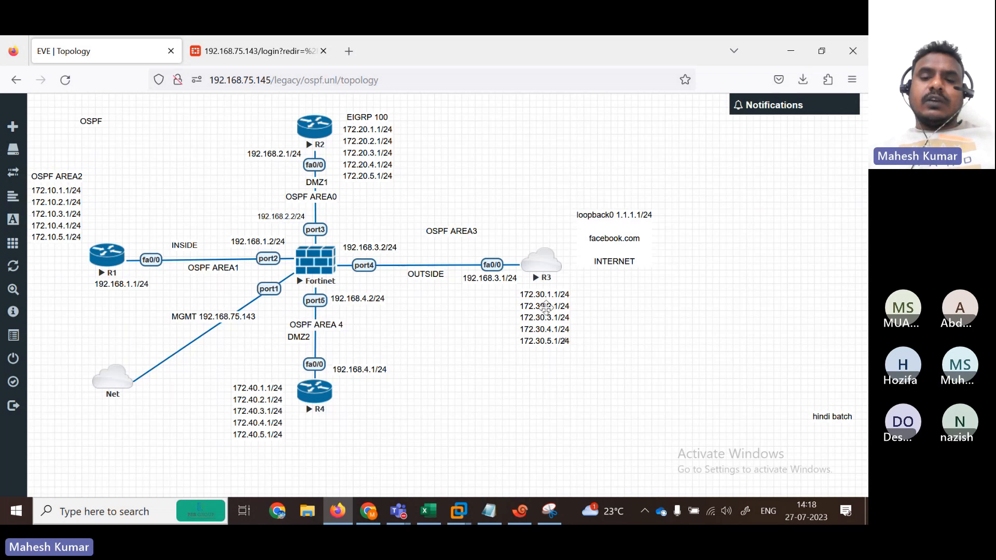
# Return to Xshell, switch to the R3 console session, and clear the view with blank prompts
pyautogui.click(515, 512)
pyautogui.press('Return')
pyautogui.press('Return')
pyautogui.press('Return')
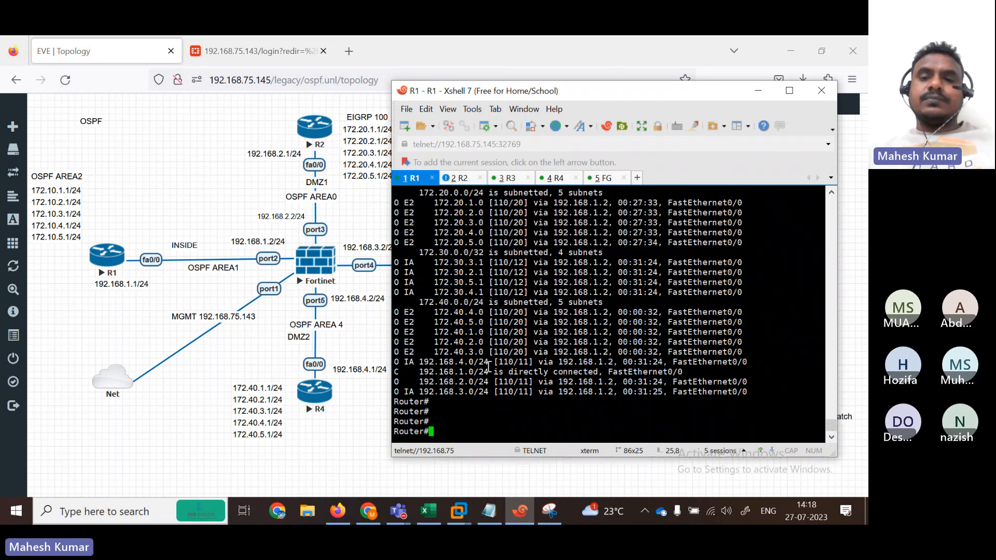
pyautogui.click(527, 181)
pyautogui.press('Return')
pyautogui.press('Return')
pyautogui.press('Return')
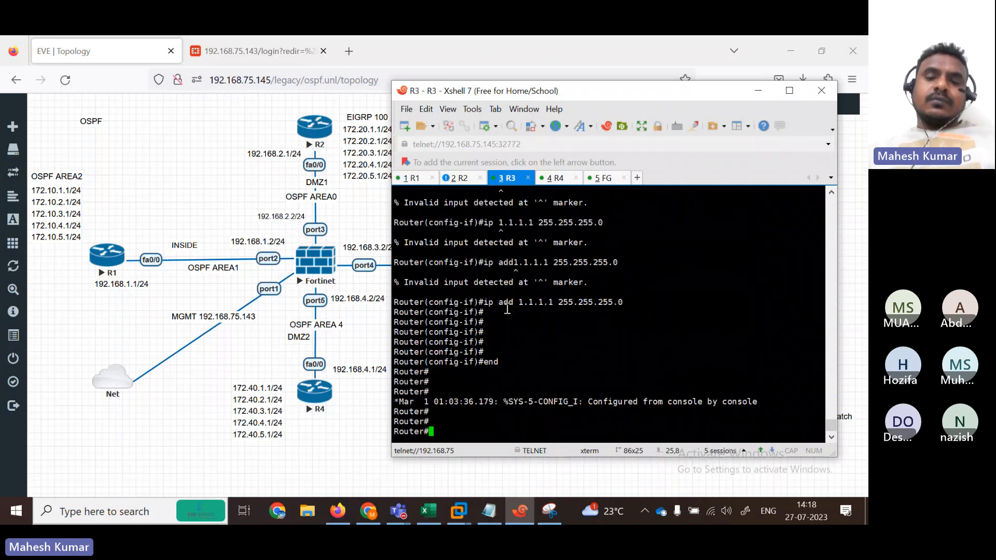
# List R3's interfaces and their addresses with show ip int brief
pyautogui.write('sj')
pyautogui.press('Tab')
pyautogui.write('i')
pyautogui.press('Tab')
pyautogui.write('ip ')
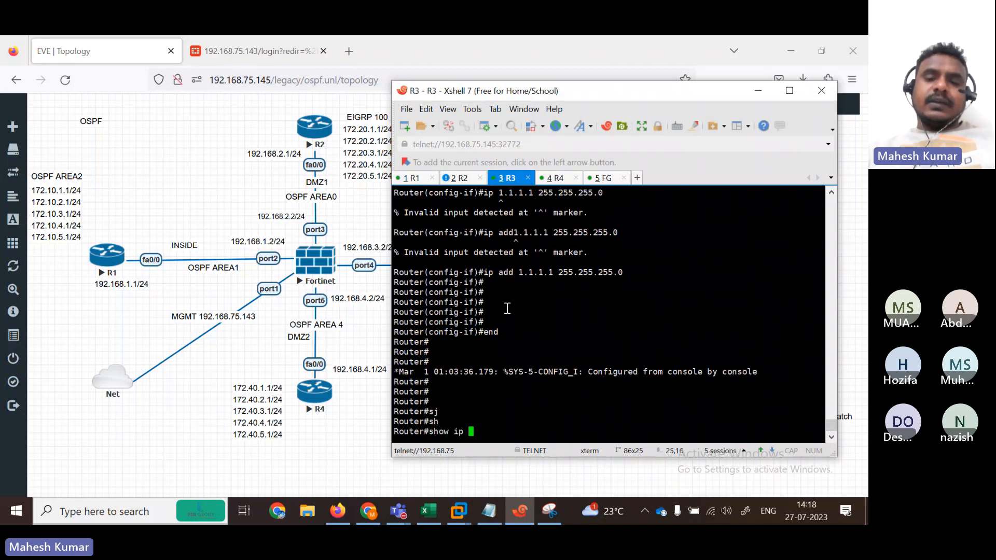
pyautogui.write('in')
pyautogui.press('Tab')
pyautogui.write('b')
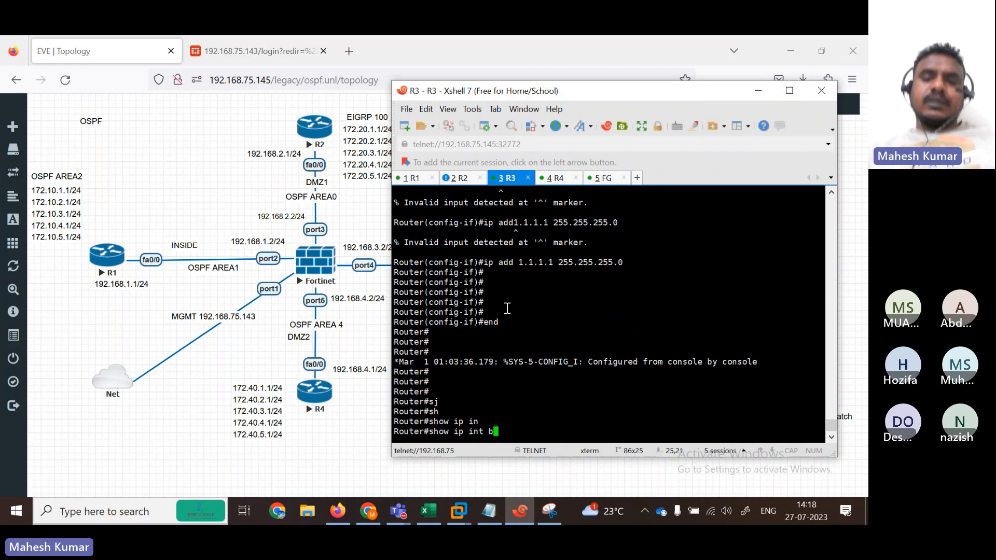
pyautogui.press('Tab')
pyautogui.write('r')
pyautogui.press('Tab')
pyautogui.press('Return')
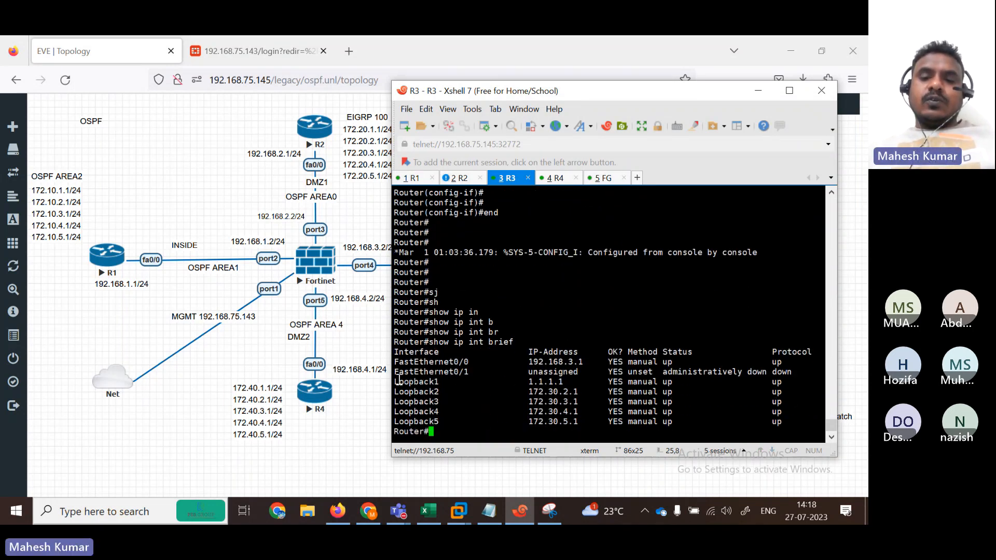
# Compare R3's Loopback1 to Loopback5 addresses with the topology labels and add blank prompts below the list
pyautogui.moveTo(399, 381); pyautogui.dragTo(588, 382)
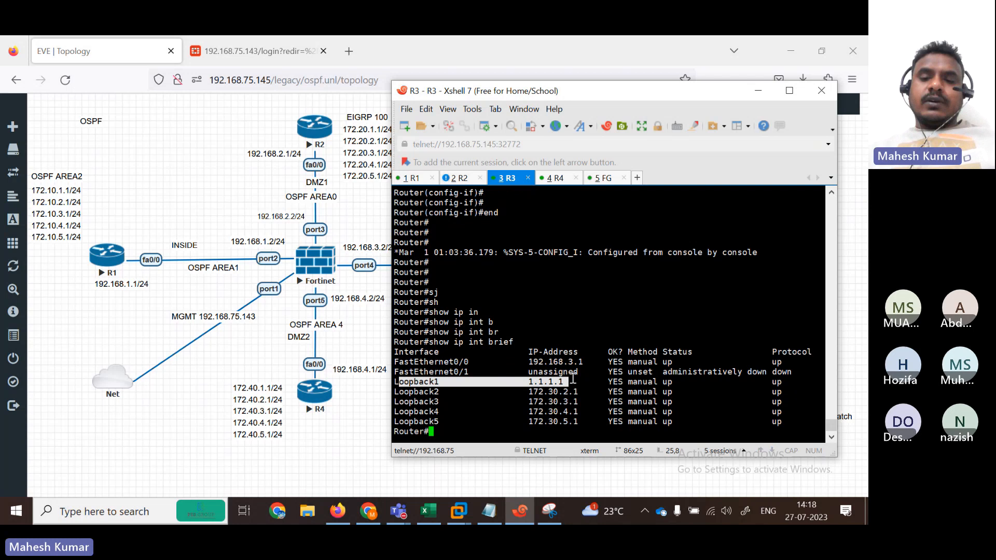
pyautogui.click(382, 450)
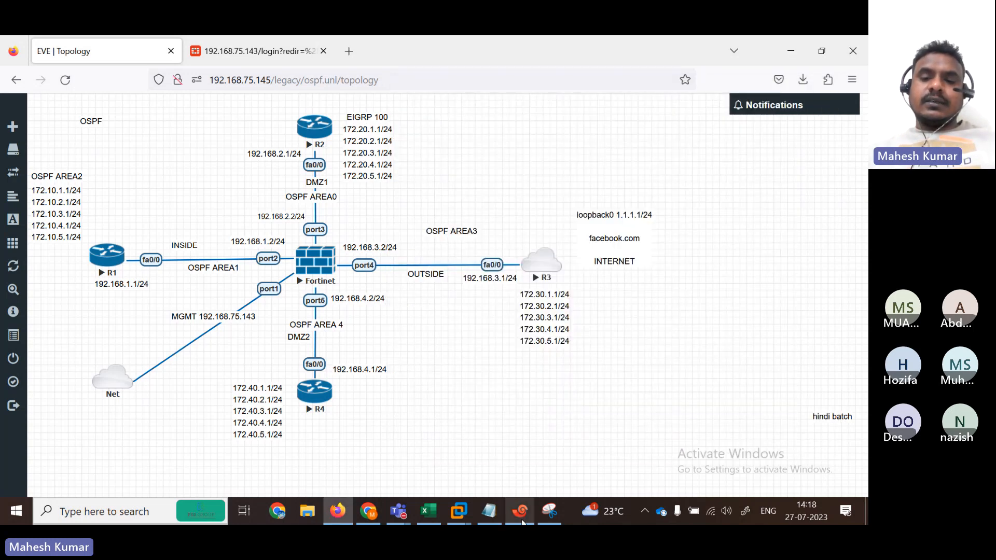
pyautogui.click(522, 520)
pyautogui.moveTo(525, 391); pyautogui.dragTo(596, 442)
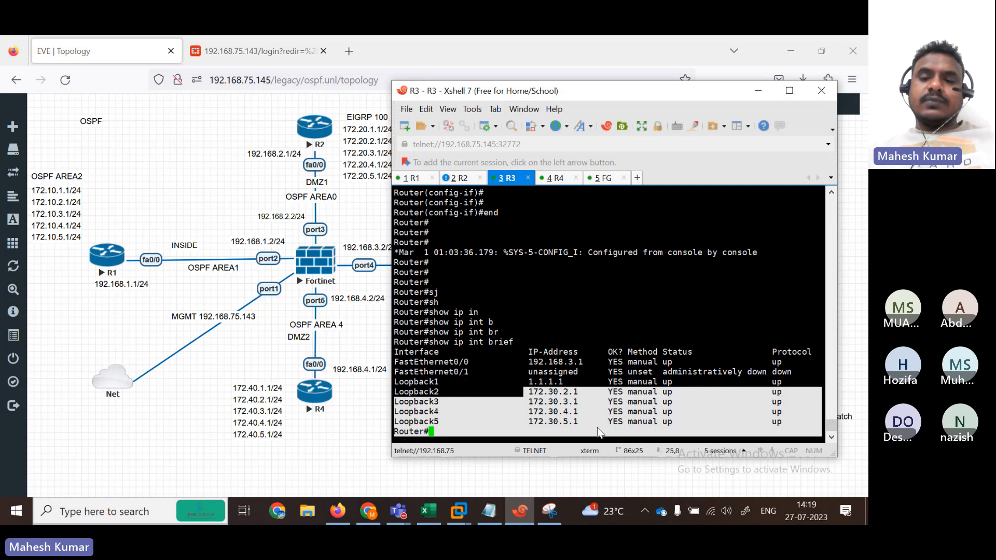
pyautogui.press('Return')
pyautogui.press('Return')
# Enter R3's global configuration mode with configure terminal and open interface loopback 1
pyautogui.press('Return')
pyautogui.press('Return')
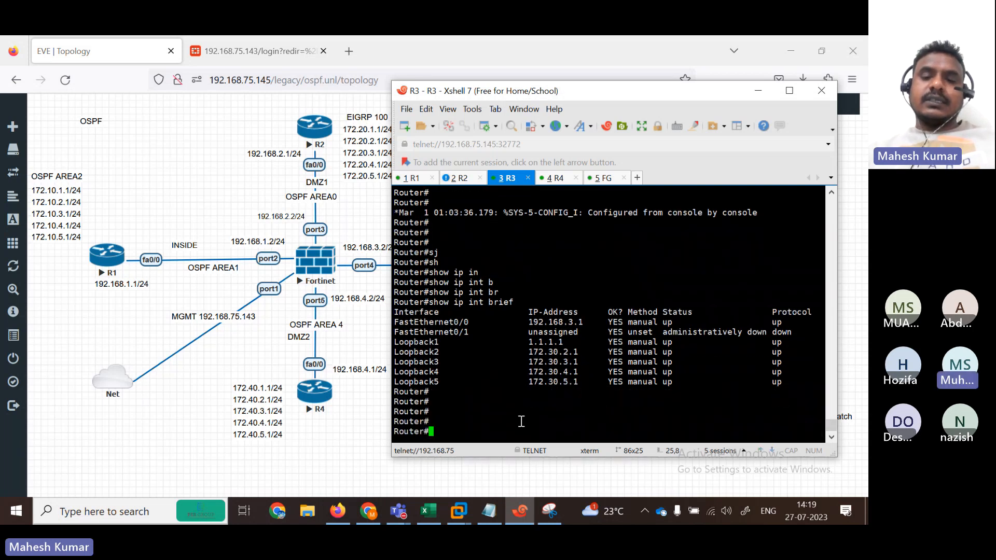
pyautogui.write('con')
pyautogui.press('Tab')
pyautogui.write('f')
pyautogui.press('Tab')
pyautogui.write('ter')
pyautogui.press('Tab')
pyautogui.press('Return')
pyautogui.press('Return')
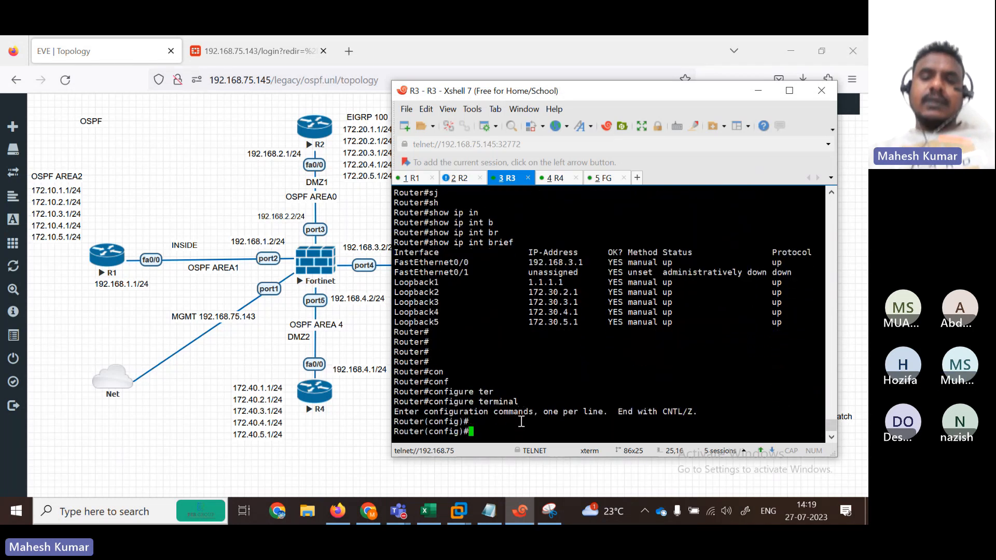
pyautogui.write('in')
pyautogui.press('Tab')
pyautogui.write('l')
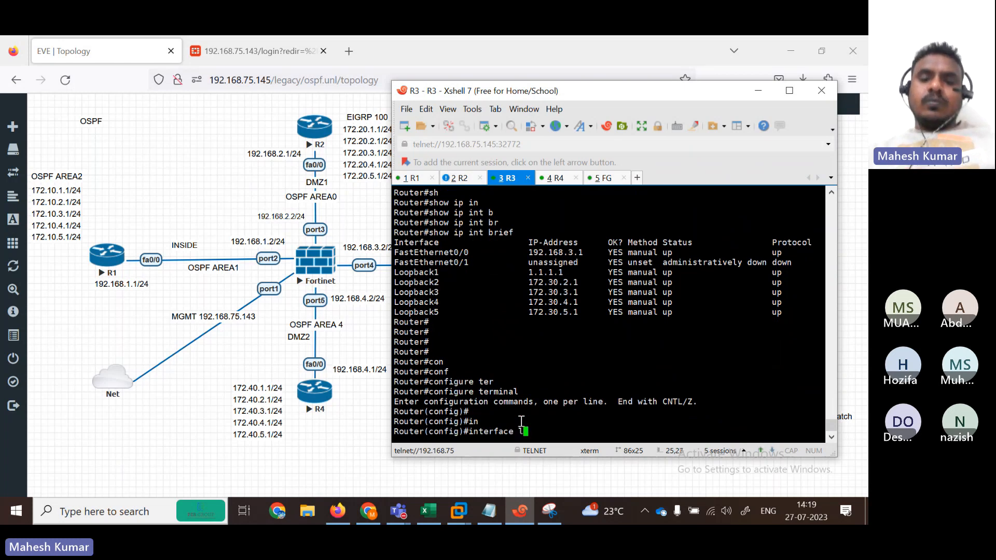
pyautogui.write('o')
pyautogui.press('Tab')
pyautogui.write('1')
pyautogui.press('Return')
# Set loopback 1's address to 172.30.1.1 255.255.255.0 and leave configuration mode with end
pyautogui.write('ip add 17')
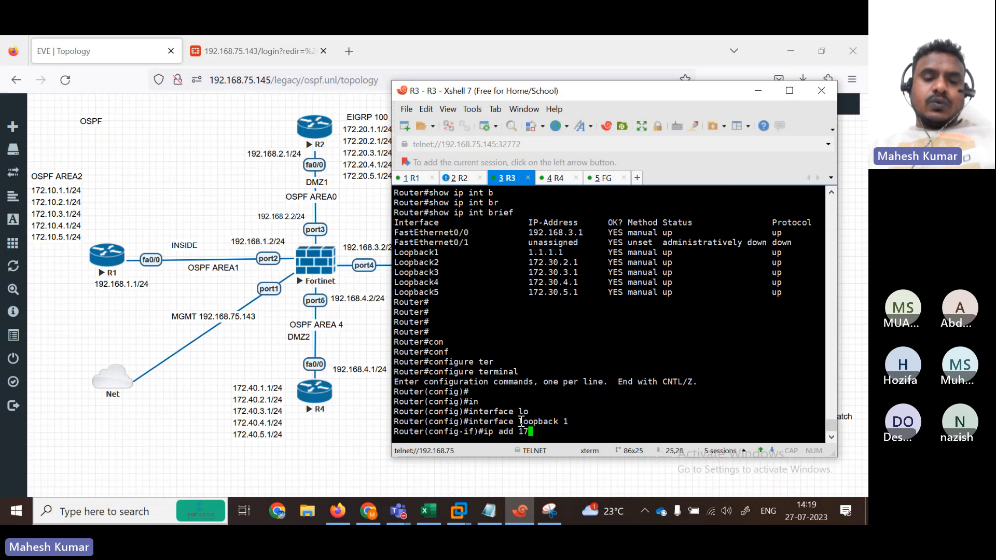
pyautogui.write('2.30.1.')
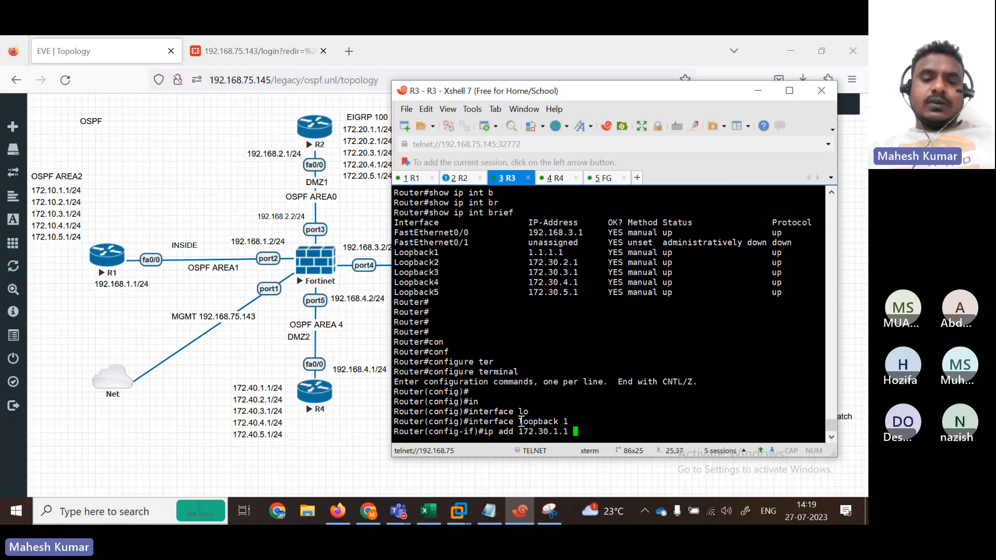
pyautogui.write('1 255.255.255.')
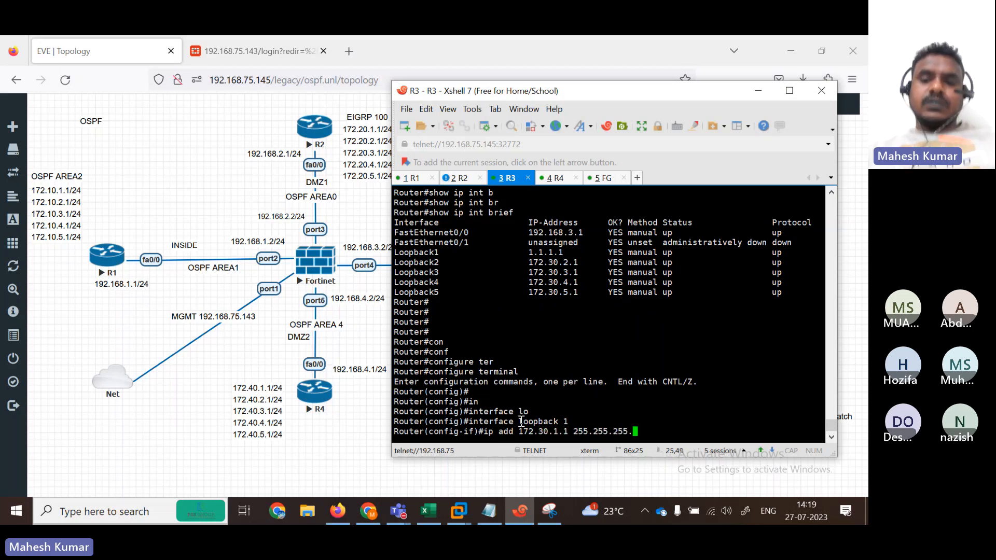
pyautogui.write('0')
pyautogui.press('Return')
pyautogui.press('Return')
pyautogui.write('end')
pyautogui.press('Return')
# Recheck R3's interface addresses with show ip int brief and highlight the loopback entries
pyautogui.write('sh')
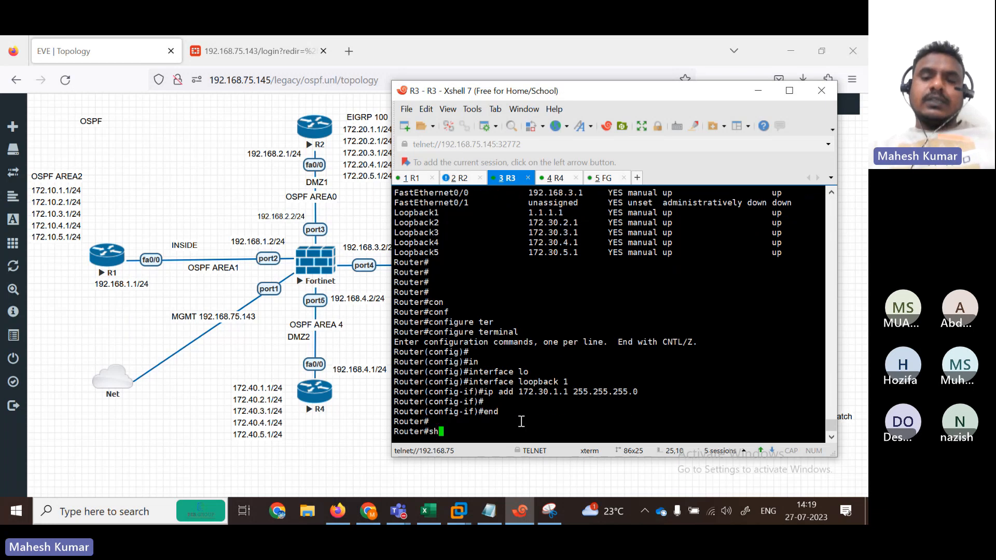
pyautogui.press('Tab')
pyautogui.write('ip')
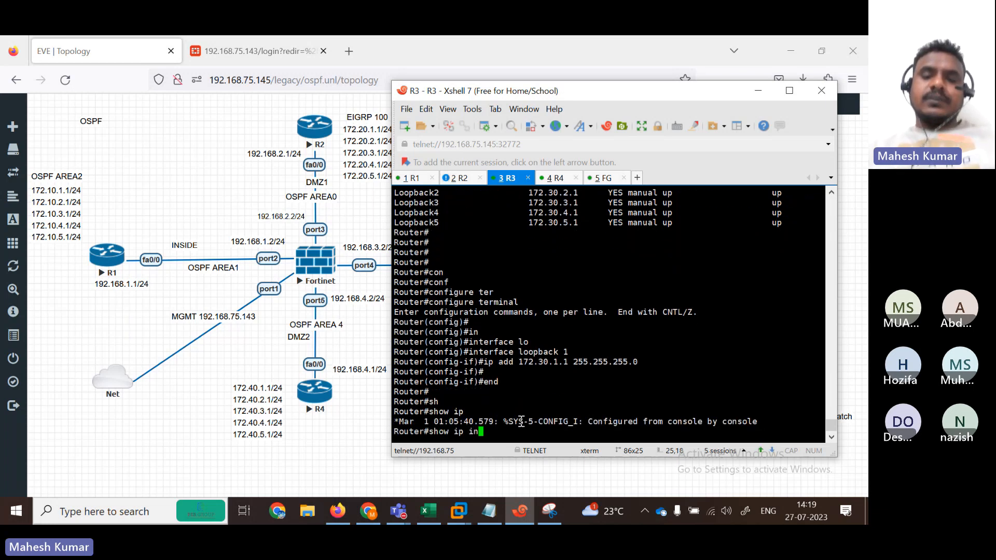
pyautogui.write(' int br')
pyautogui.press('Tab')
pyautogui.press('Return')
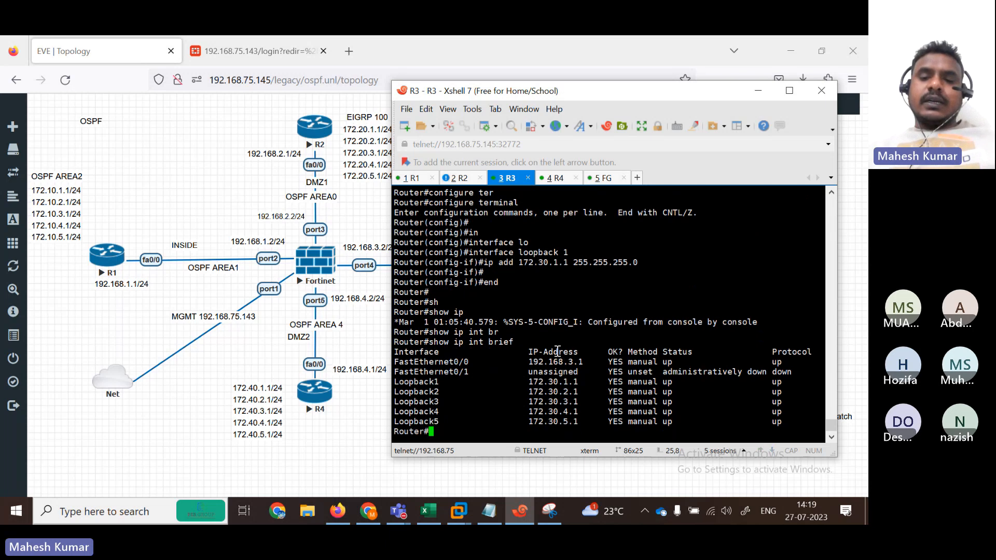
pyautogui.moveTo(510, 365); pyautogui.dragTo(561, 431)
# Add blank prompts and re-enter R3's global configuration mode with configure terminal
pyautogui.press('Return')
pyautogui.press('Return')
pyautogui.press('Return')
pyautogui.press('Return')
pyautogui.write('conf')
pyautogui.press('Tab')
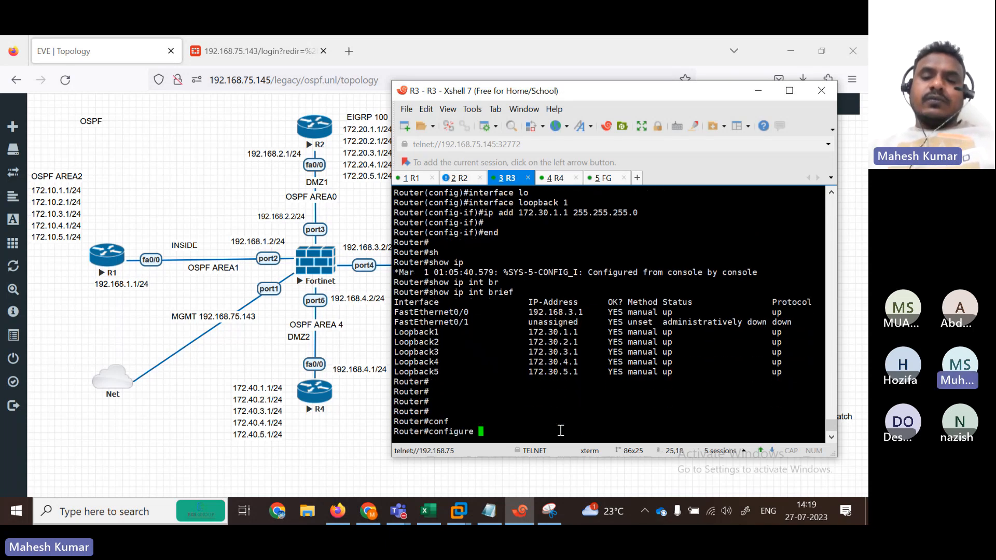
pyautogui.write('ter')
pyautogui.press('Tab')
pyautogui.press('Return')
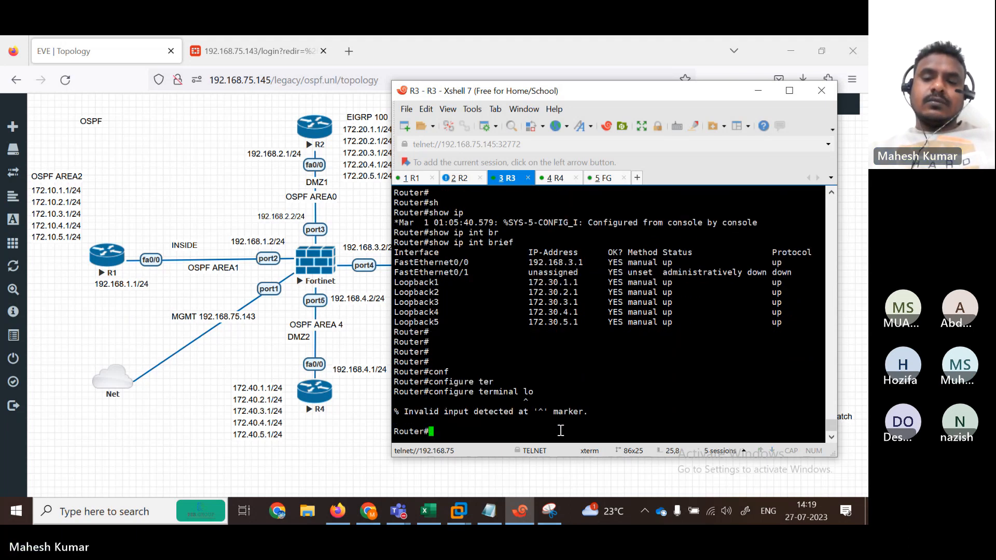
pyautogui.press('Up')
pyautogui.press('Return')
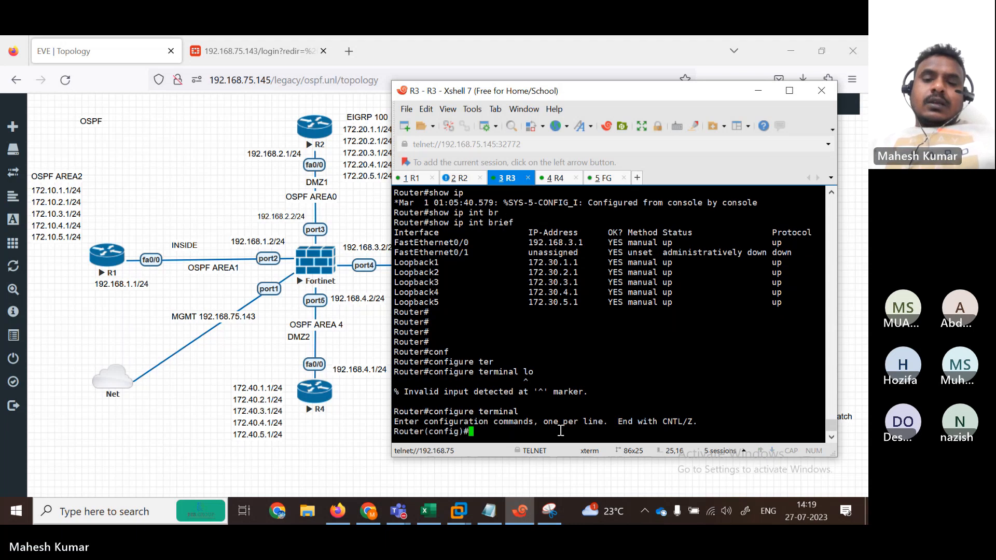
pyautogui.write('con')
pyautogui.press('Return')
pyautogui.write('conf')
pyautogui.press('Return')
pyautogui.write('configt')
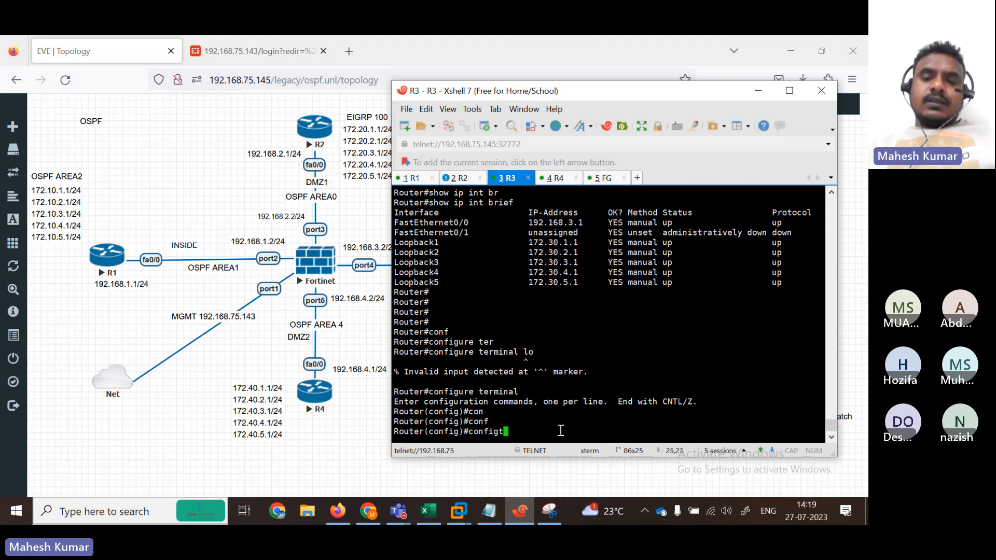
pyautogui.press('BackSpace')
pyautogui.write('ter')
pyautogui.press('Return')
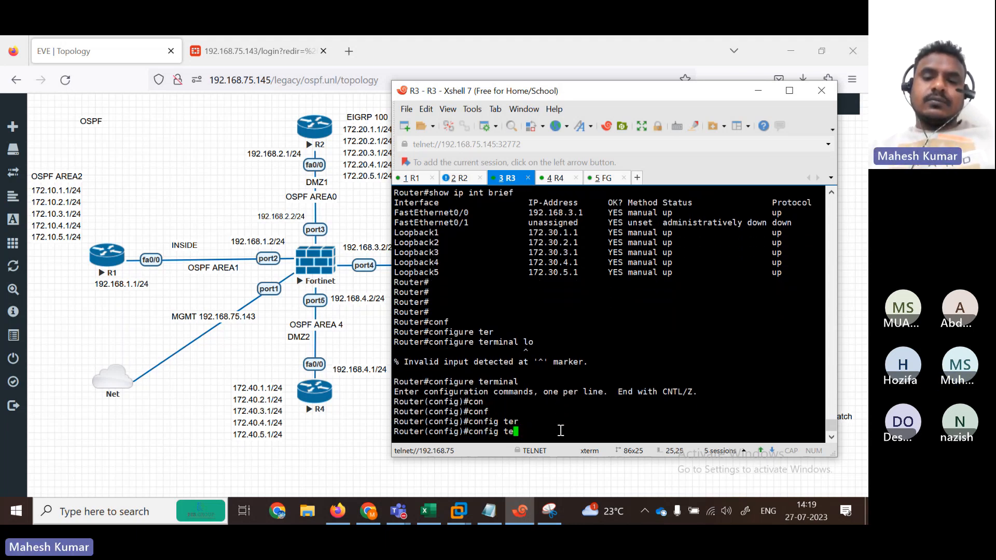
pyautogui.write('con')
pyautogui.press('BackSpace')
pyautogui.press('BackSpace')
pyautogui.press('BackSpace')
# Create interface loopback 100 on R3
pyautogui.write('in')
pyautogui.press('Tab')
pyautogui.write('lo')
pyautogui.press('Tab')
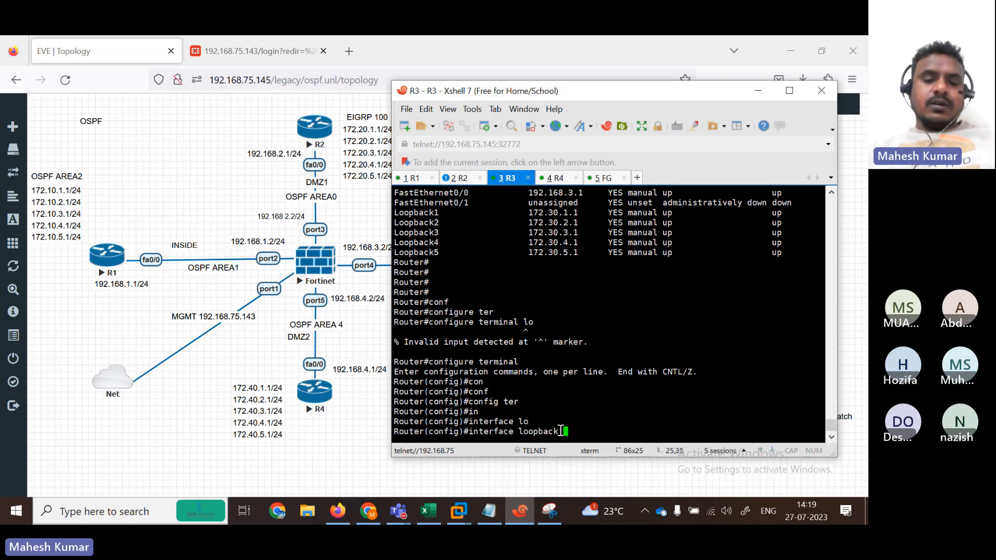
pyautogui.write('100')
pyautogui.press('Return')
pyautogui.press('Return')
pyautogui.press('Return')
pyautogui.press('Return')
pyautogui.press('Return')
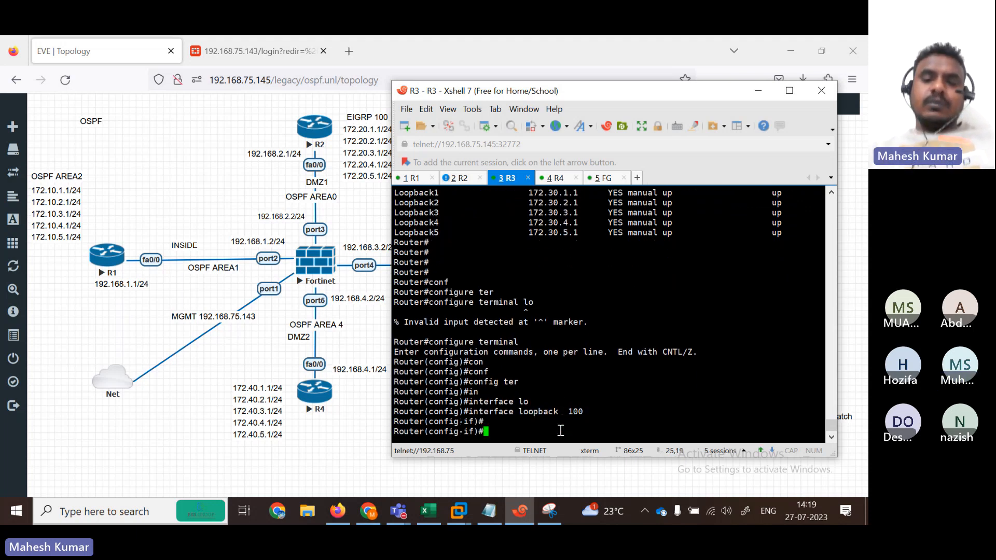
# Give loopback 100 the address 1.1.1.1 255.255.255.0 and leave configuration mode with end
pyautogui.write('ip ad')
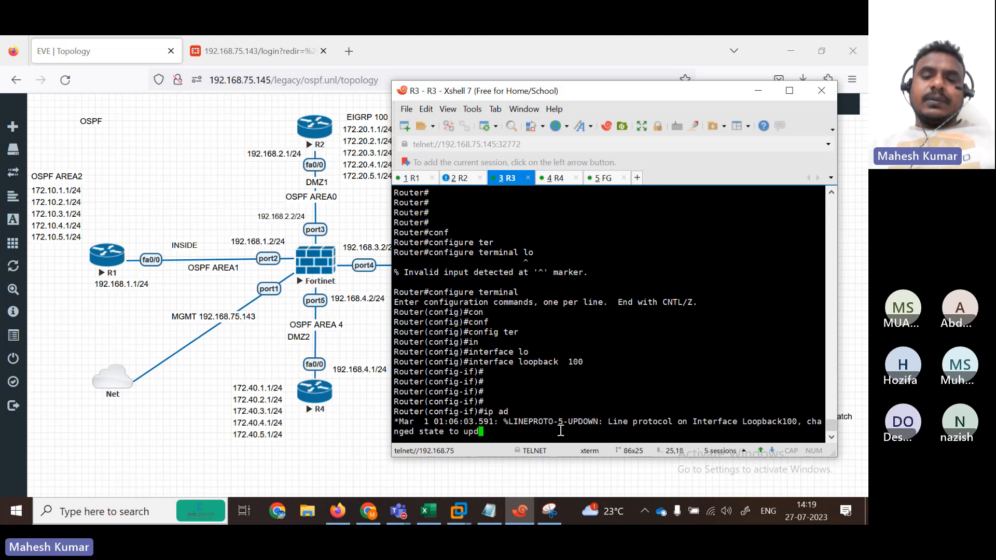
pyautogui.press('Tab')
pyautogui.write('1.1.1.1')
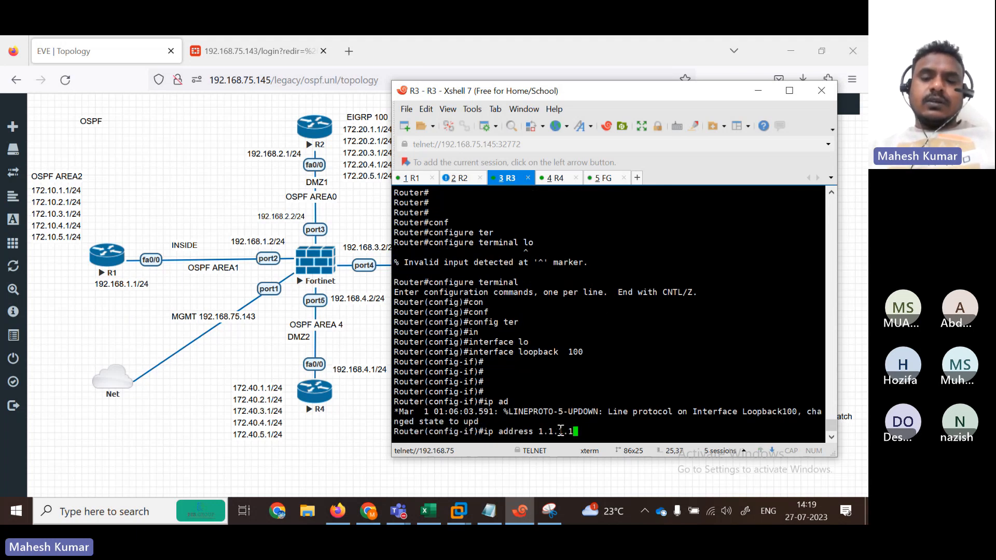
pyautogui.write(' 255.255.255.')
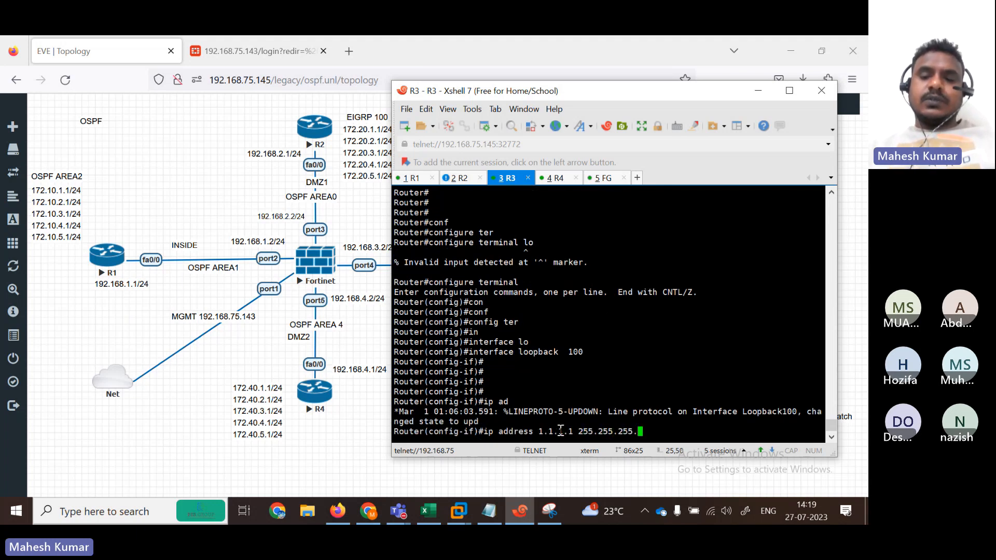
pyautogui.write('0')
pyautogui.press('Return')
pyautogui.press('Return')
pyautogui.press('Return')
pyautogui.write('end')
pyautogui.press('Return')
pyautogui.press('Return')
pyautogui.press('Return')
# List R3's interface addresses with show ip interface brief and highlight the Loopback100 entry
pyautogui.write('sh')
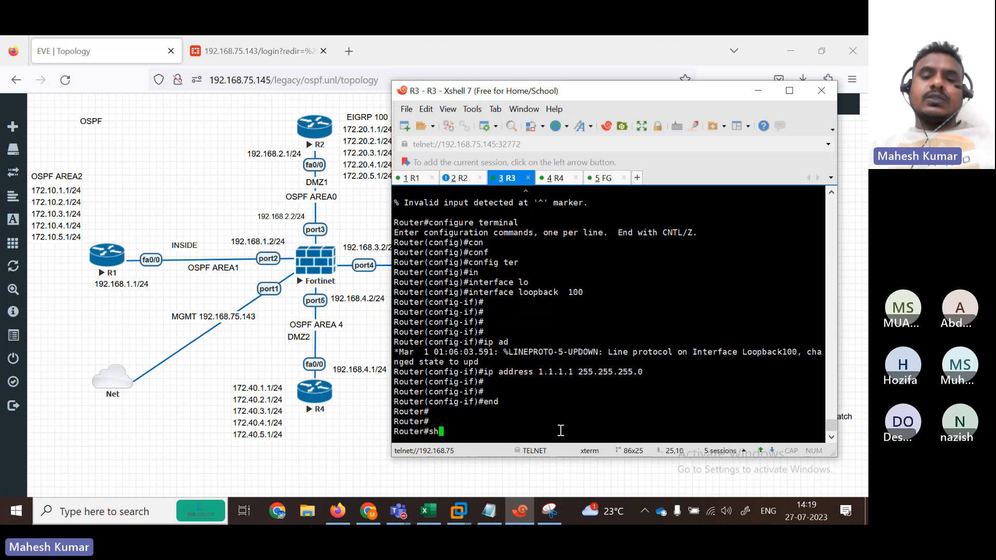
pyautogui.press('Tab')
pyautogui.write('ip rou')
pyautogui.press('BackSpace')
pyautogui.press('BackSpace')
pyautogui.press('BackSpace')
pyautogui.press('Tab')
pyautogui.write('in')
pyautogui.press('Tab')
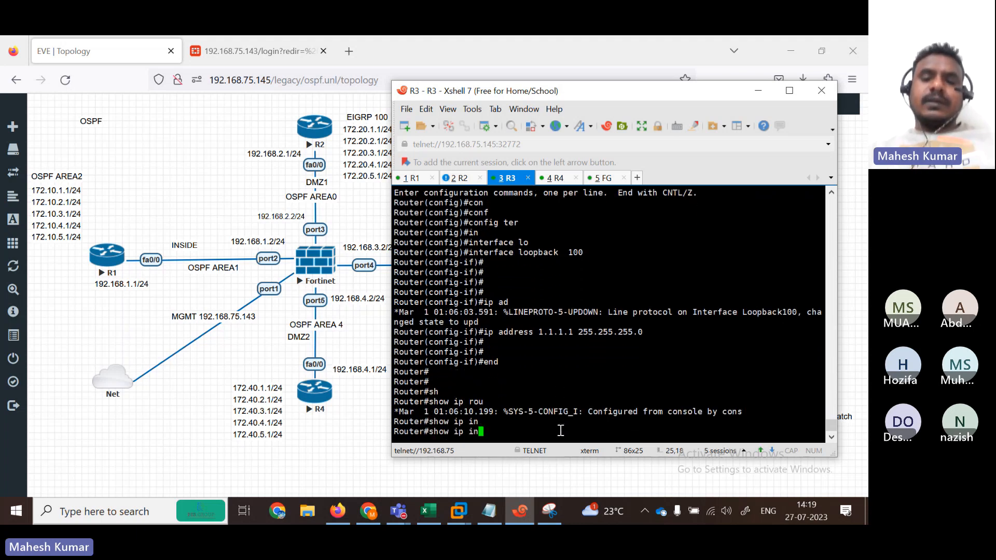
pyautogui.write('t')
pyautogui.press('Tab')
pyautogui.write('br')
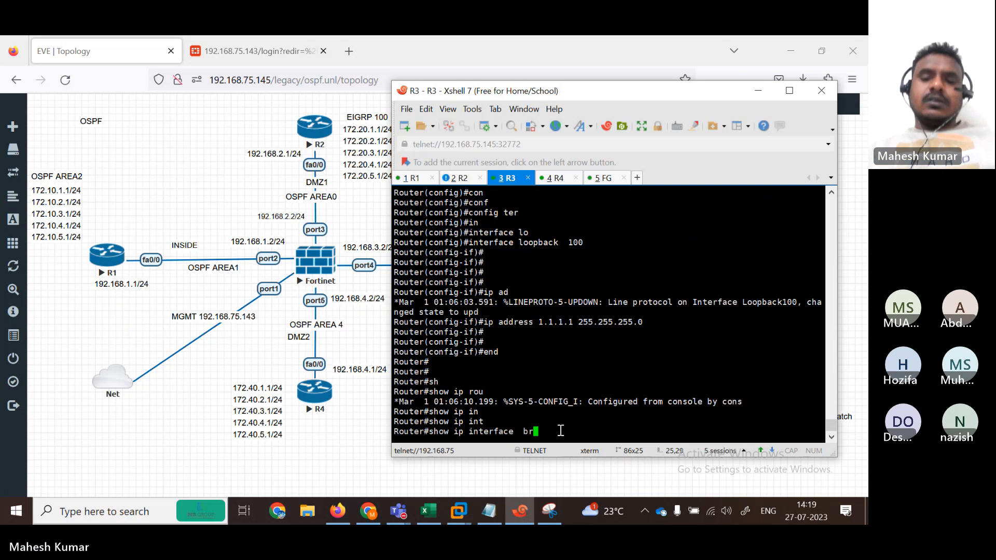
pyautogui.press('Tab')
pyautogui.press('Return')
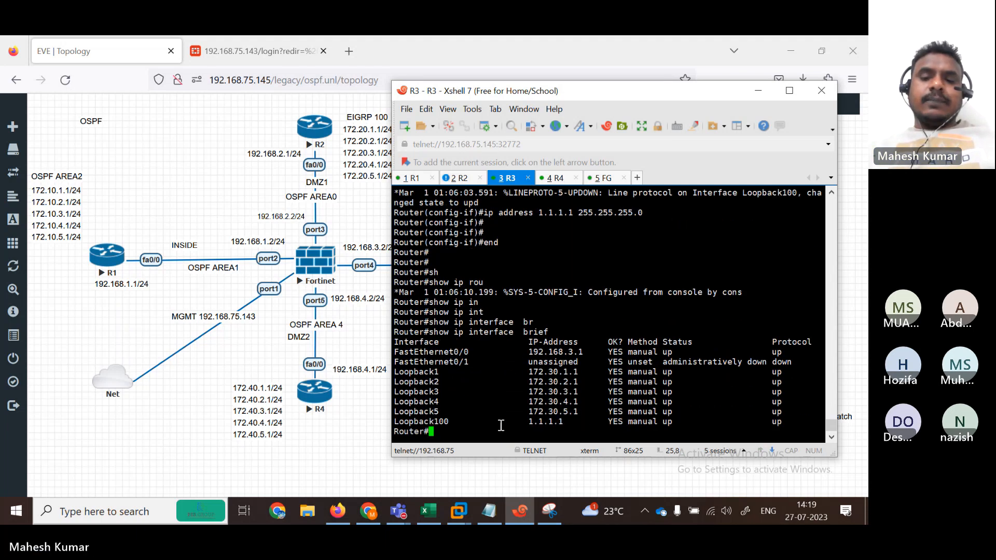
pyautogui.moveTo(395, 419); pyautogui.dragTo(527, 422)
# Review the FortiGate session's earlier ping output and highlight the 1.1.1.1 route in R1's previous routing table output
pyautogui.click(607, 179)
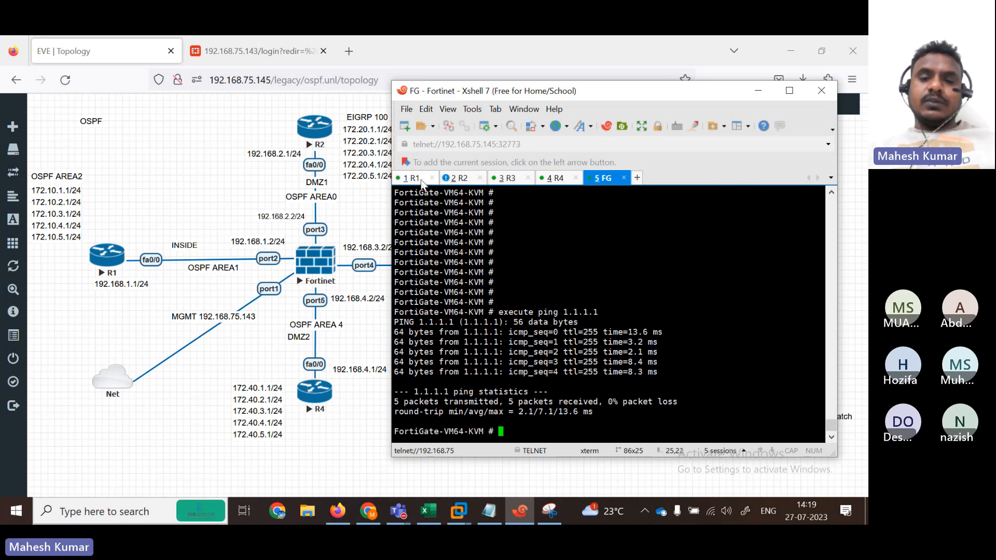
pyautogui.click(413, 179)
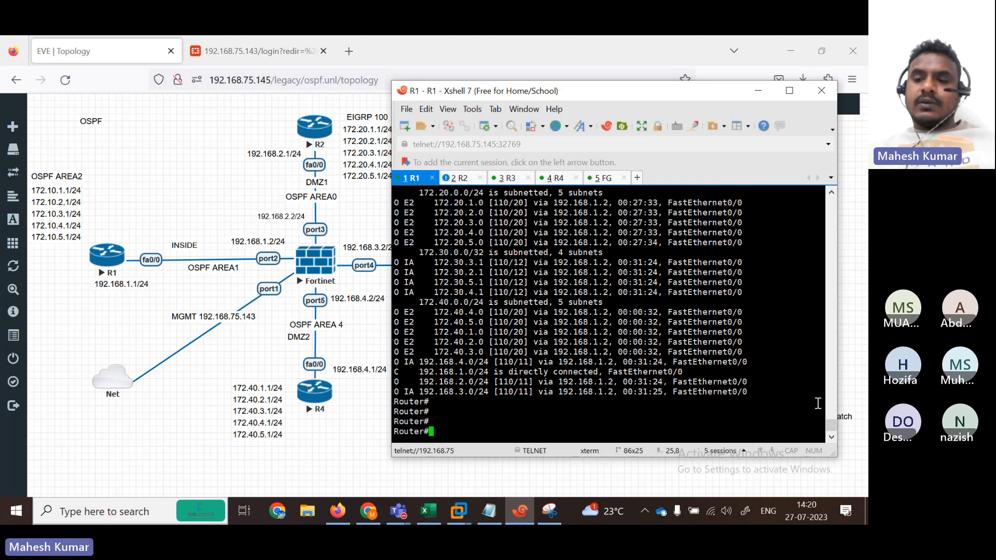
pyautogui.moveTo(827, 422); pyautogui.dragTo(827, 414)
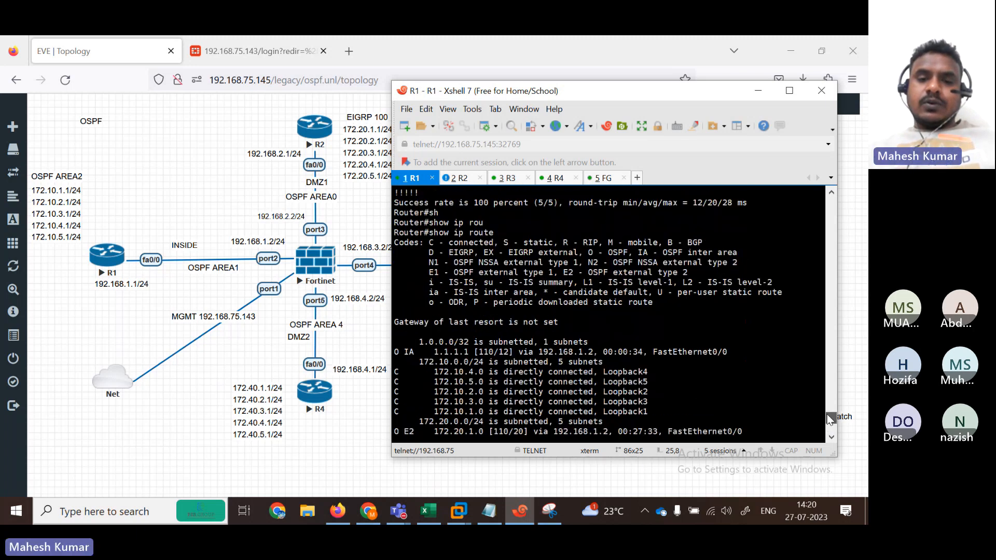
pyautogui.moveTo(425, 353); pyautogui.dragTo(628, 361)
pyautogui.moveTo(834, 422); pyautogui.dragTo(833, 431)
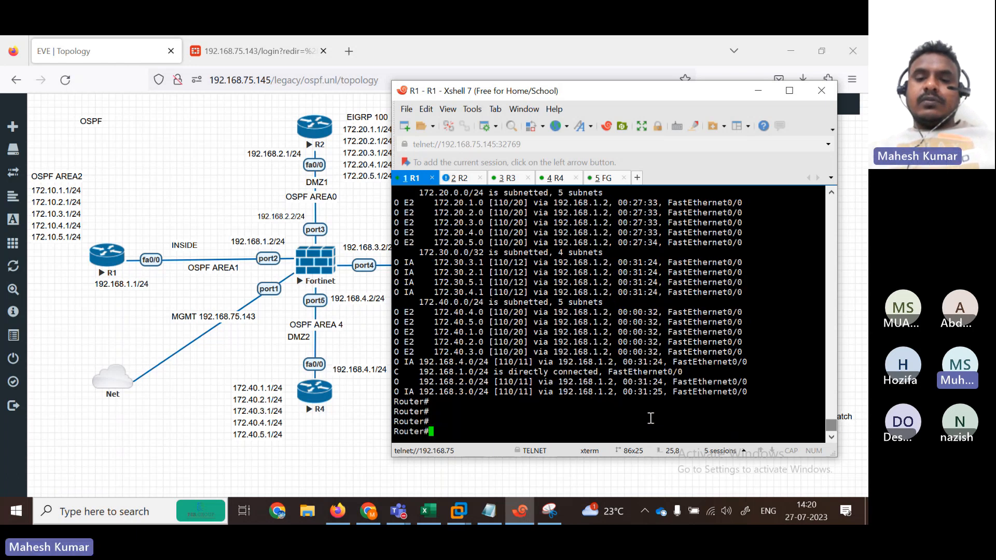
# Display R1's current routing table with show ip route, highlight the 1.1.1.1 route, and page through the remaining routes
pyautogui.write('sh')
pyautogui.press('Tab')
pyautogui.write('ip ')
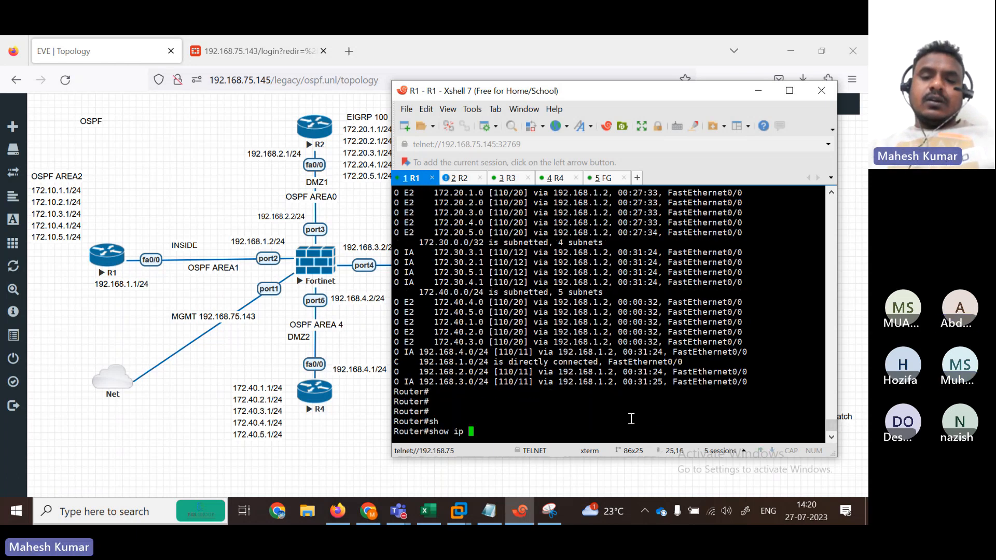
pyautogui.write('rou')
pyautogui.press('Tab')
pyautogui.press('Return')
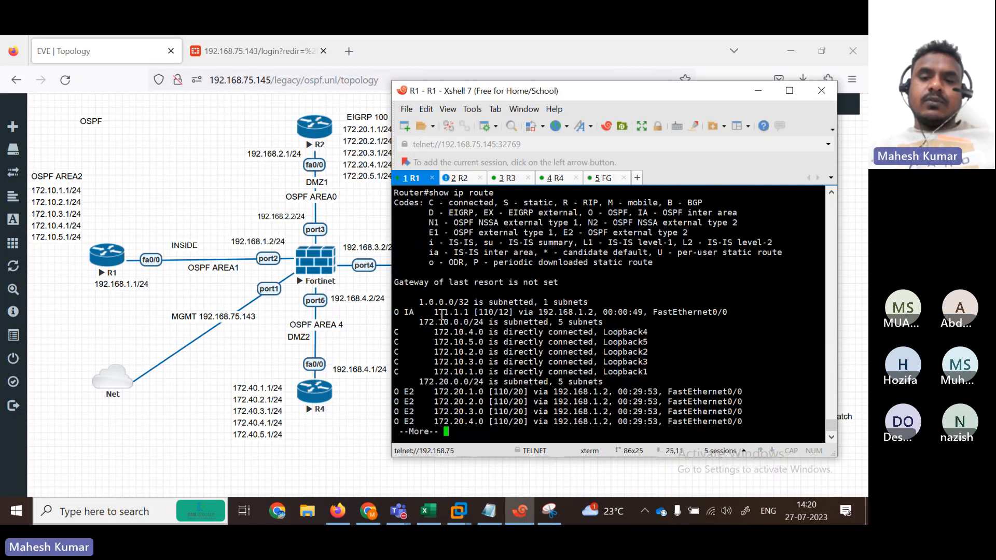
pyautogui.moveTo(437, 311); pyautogui.dragTo(632, 311)
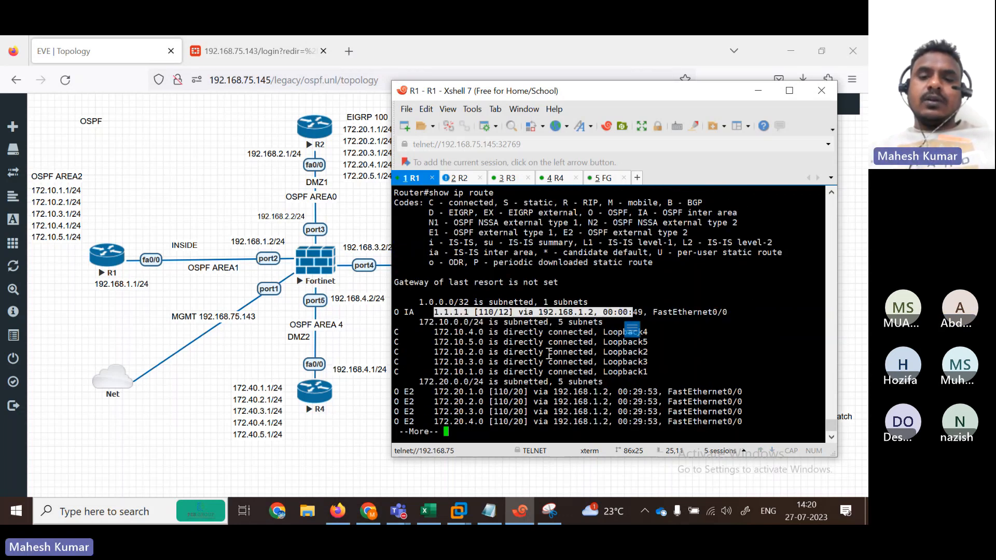
pyautogui.press('space')
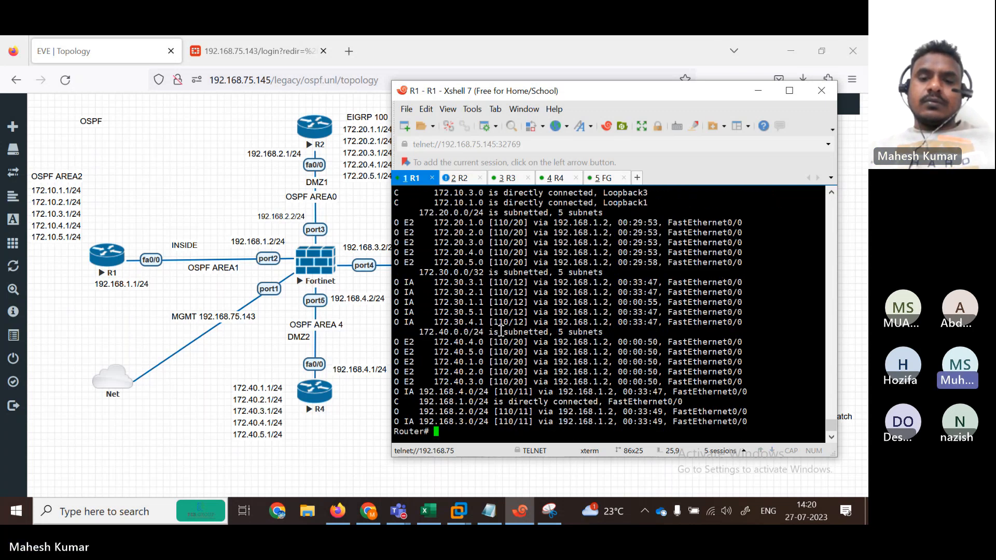
pyautogui.press('Return')
pyautogui.press('Return')
pyautogui.press('Return')
pyautogui.press('Return')
pyautogui.press('Return')
pyautogui.press('Return')
pyautogui.press('Return')
pyautogui.press('Return')
pyautogui.press('Return')
pyautogui.press('Return')
pyautogui.press('Return')
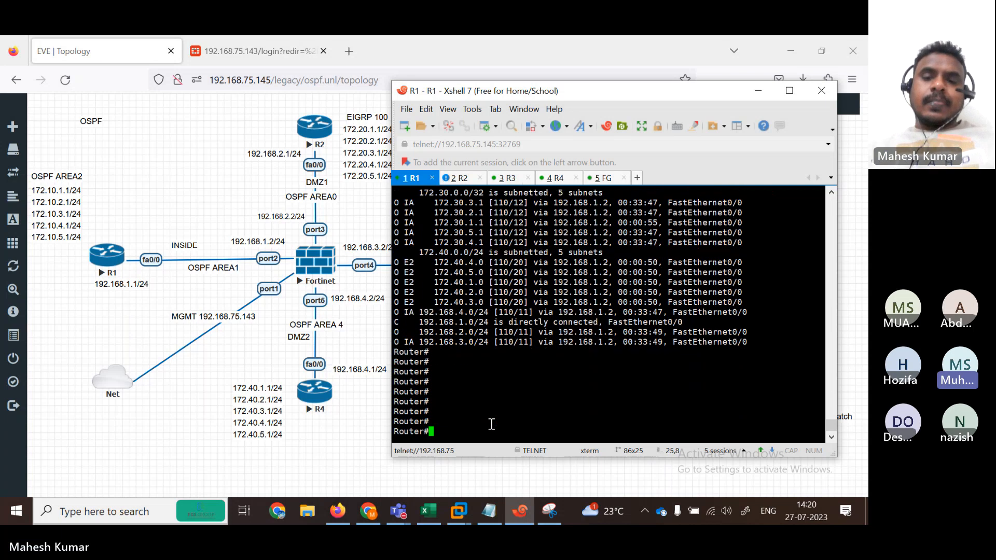
pyautogui.write('con')
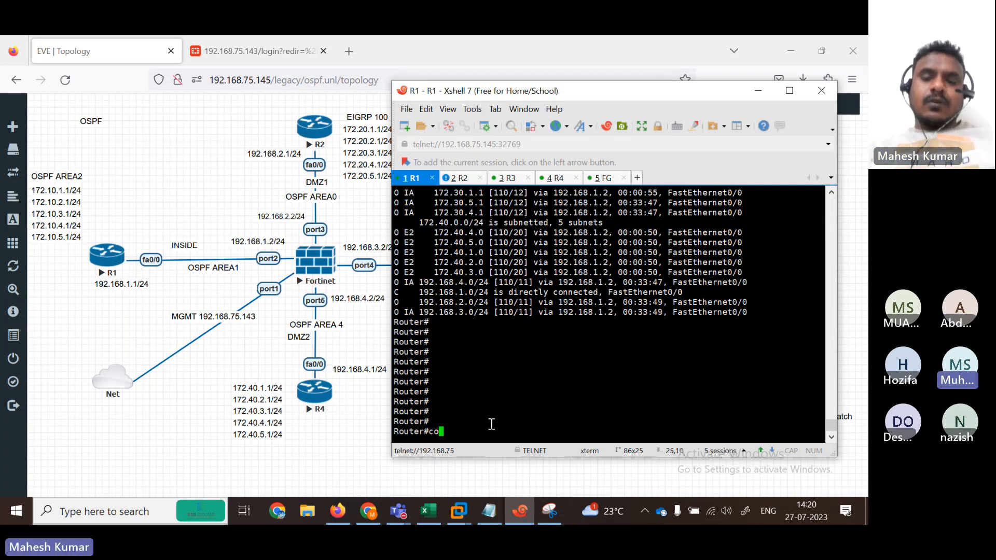
pyautogui.press('Tab')
pyautogui.press('BackSpace')
pyautogui.press('BackSpace')
pyautogui.press('BackSpace')
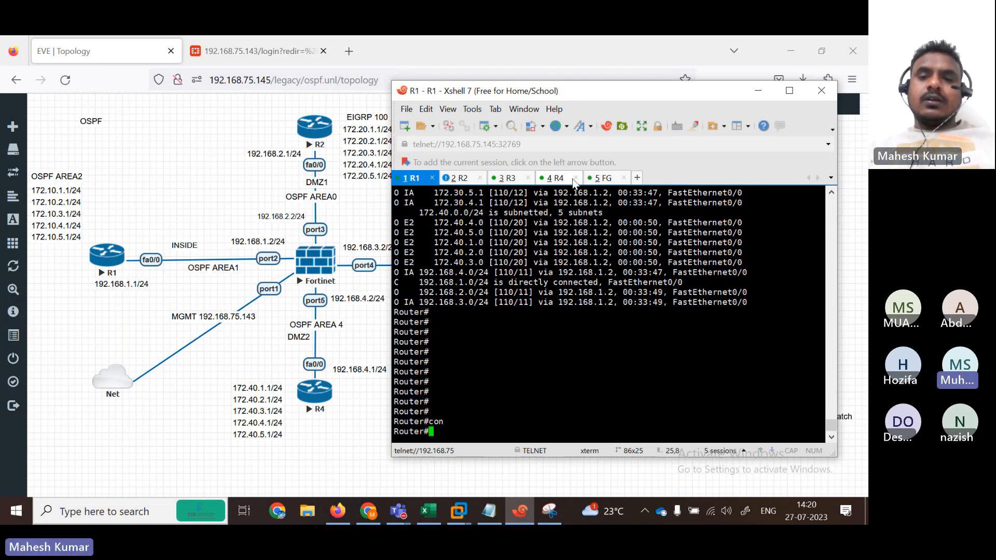
# Switch to the FortiGate session and list the available options of the execute router command
pyautogui.click(594, 183)
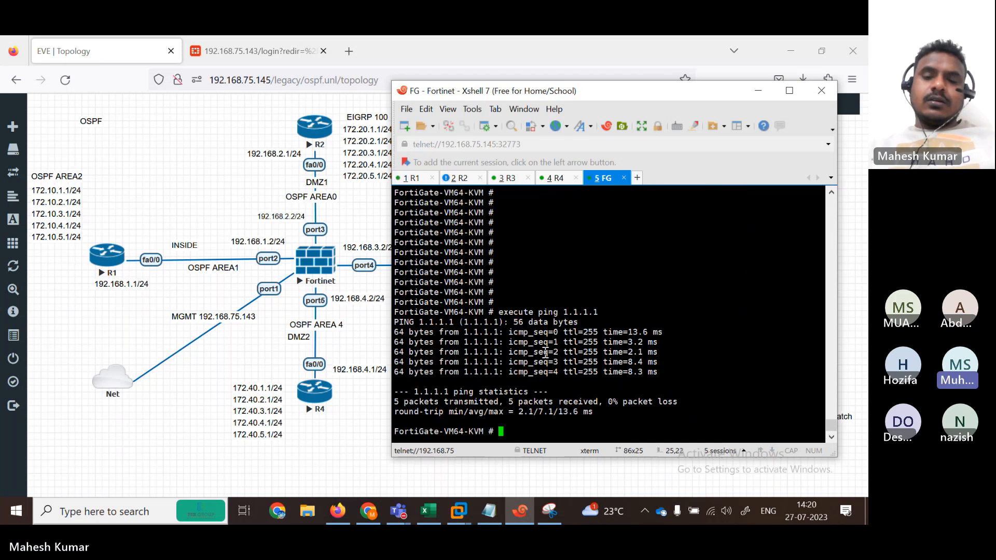
pyautogui.write('execute p')
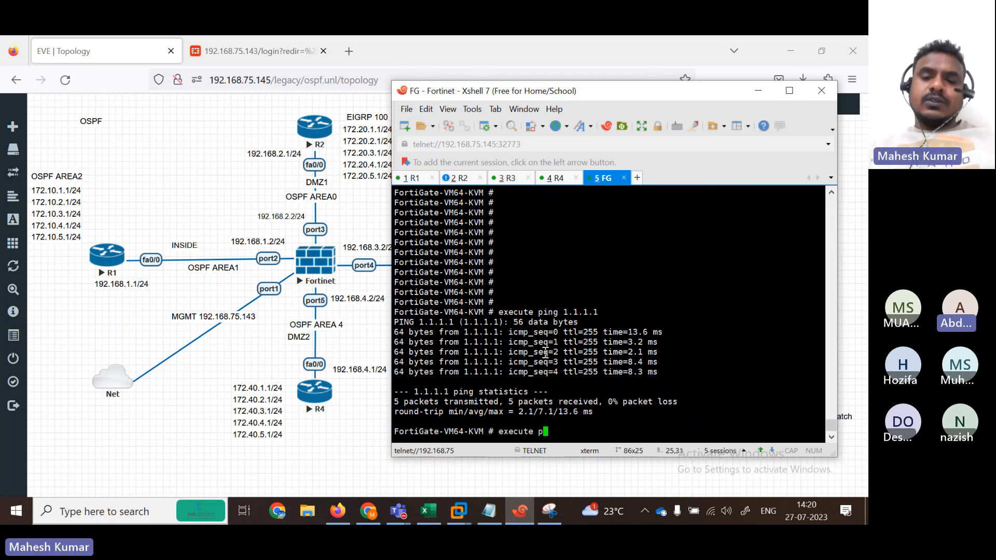
pyautogui.press('BackSpace')
pyautogui.write('reboot')
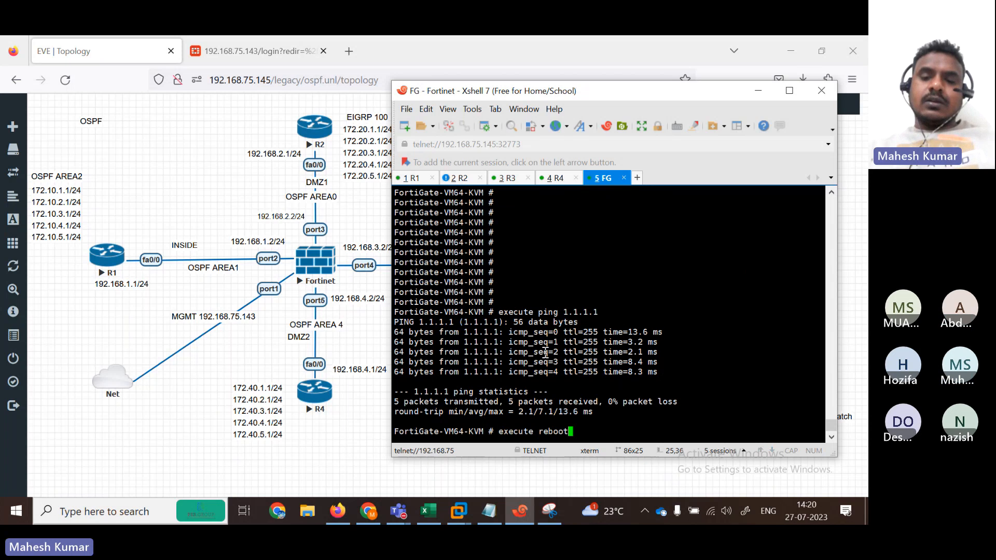
pyautogui.press('BackSpace')
pyautogui.press('BackSpace')
pyautogui.press('BackSpace')
pyautogui.press('BackSpace')
pyautogui.press('BackSpace')
pyautogui.press('BackSpace')
pyautogui.write('router ')
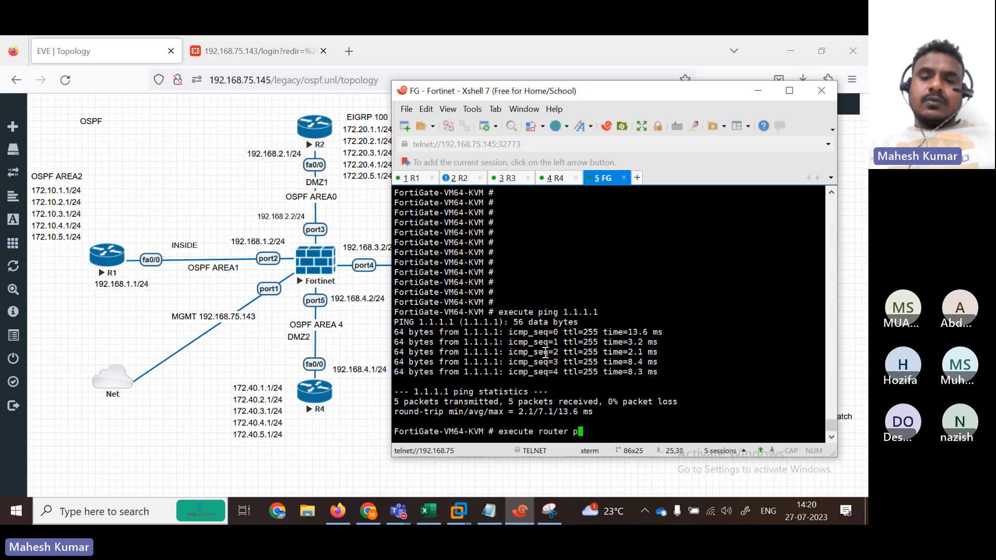
pyautogui.write('o')
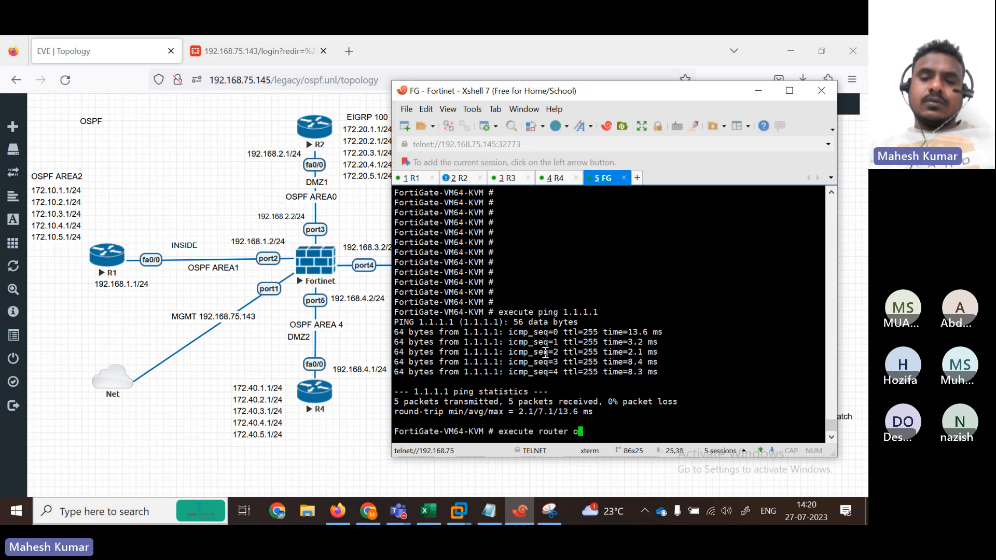
pyautogui.press('BackSpace')
pyautogui.write('?')
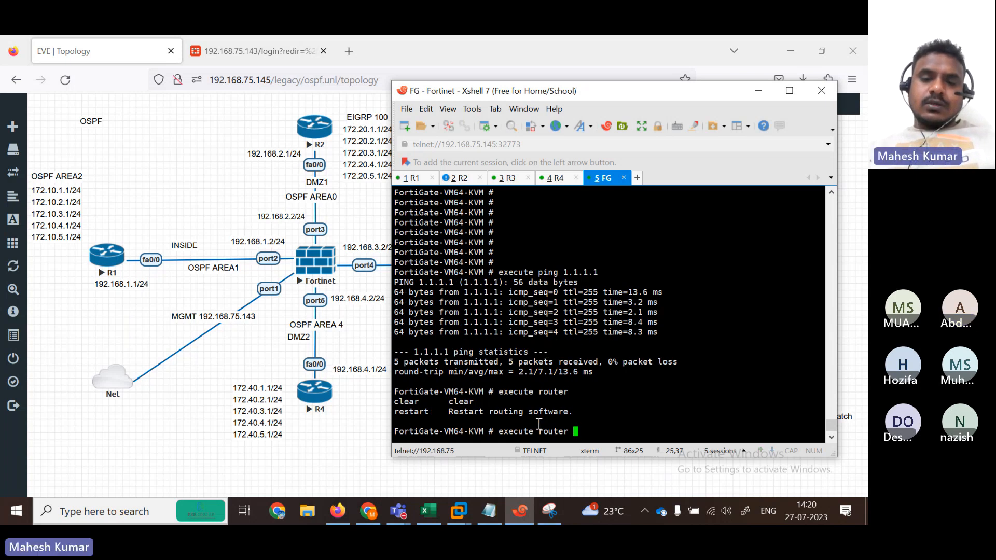
pyautogui.write('restart')
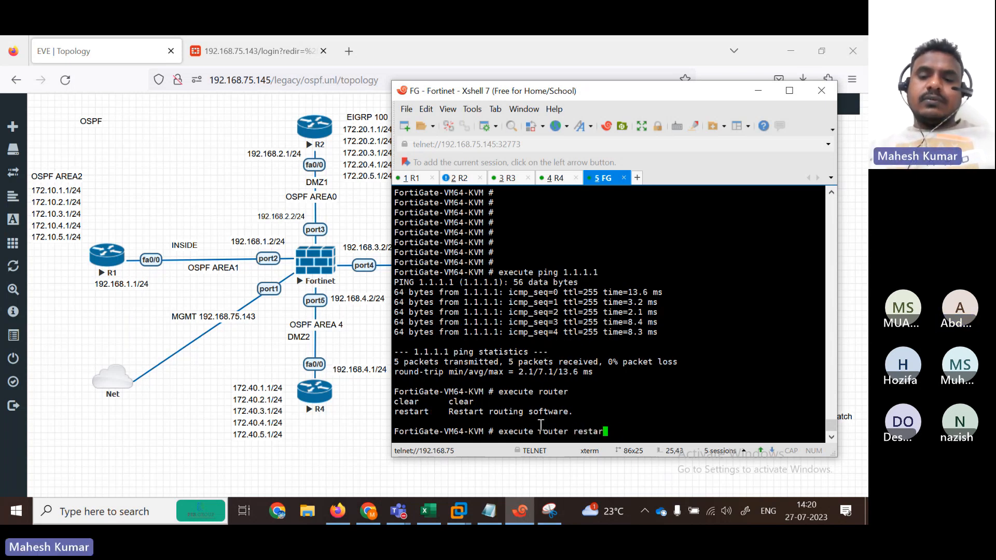
pyautogui.press('BackSpace')
pyautogui.press('BackSpace')
pyautogui.press('BackSpace')
pyautogui.press('BackSpace')
pyautogui.press('BackSpace')
pyautogui.press('BackSpace')
pyautogui.press('BackSpace')
pyautogui.press('BackSpace')
pyautogui.press('BackSpace')
pyautogui.press('BackSpace')
pyautogui.press('BackSpace')
pyautogui.press('BackSpace')
pyautogui.press('BackSpace')
pyautogui.press('BackSpace')
pyautogui.press('BackSpace')
pyautogui.press('BackSpace')
pyautogui.press('BackSpace')
pyautogui.press('BackSpace')
pyautogui.press('BackSpace')
pyautogui.press('BackSpace')
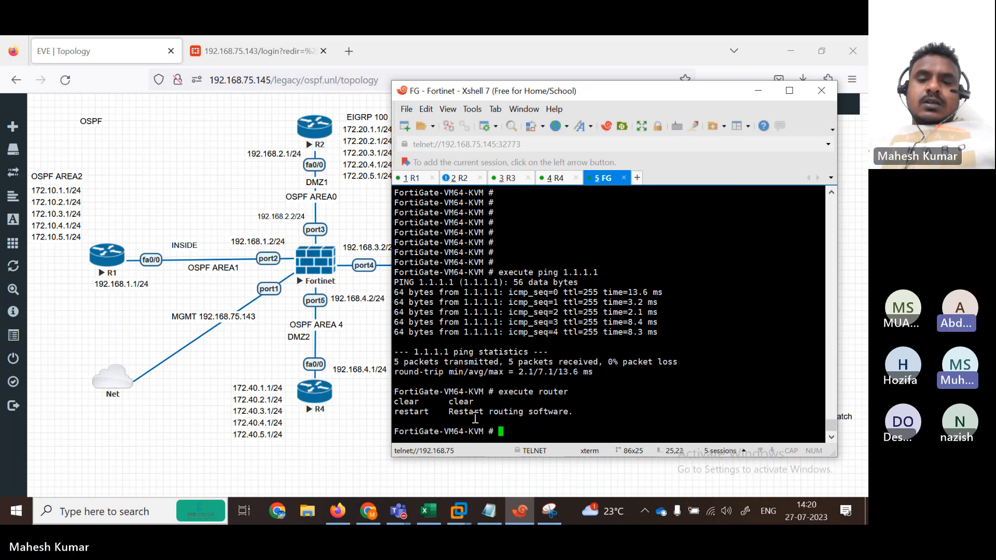
pyautogui.write('execute')
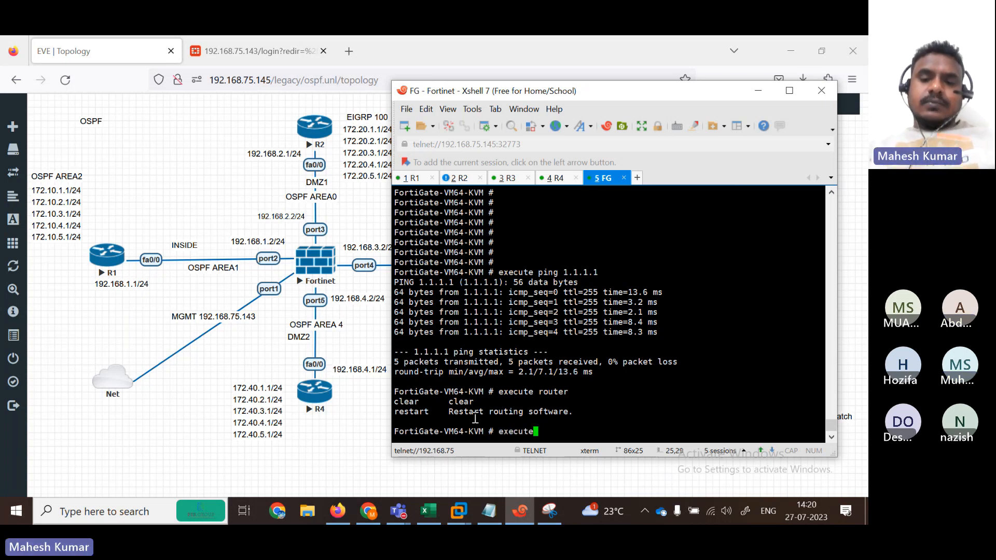
pyautogui.press('BackSpace')
pyautogui.press('BackSpace')
pyautogui.press('BackSpace')
pyautogui.press('BackSpace')
pyautogui.press('BackSpace')
# Enter execute router restart at the FortiGate prompt without running it
pyautogui.write('ex')
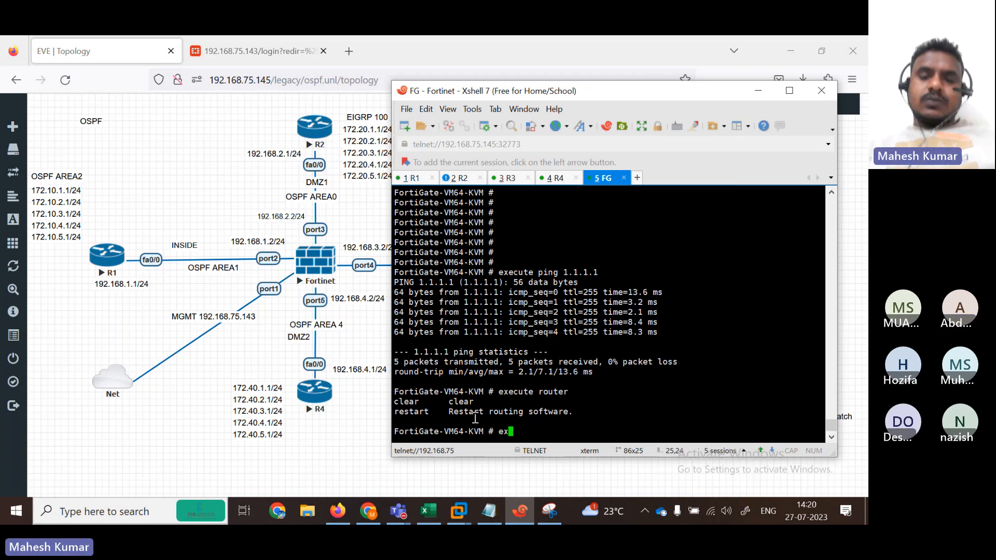
pyautogui.write('ecute router re')
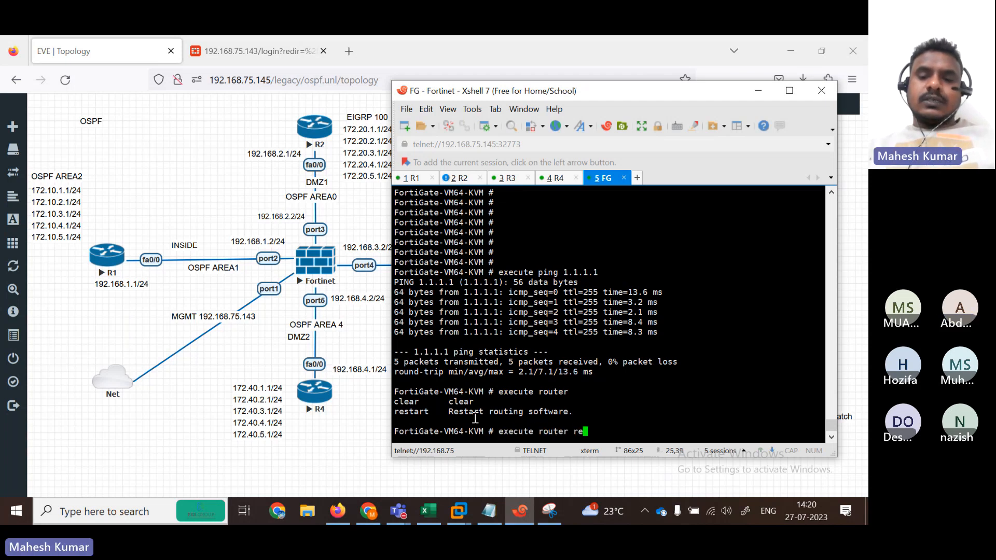
pyautogui.write('start')
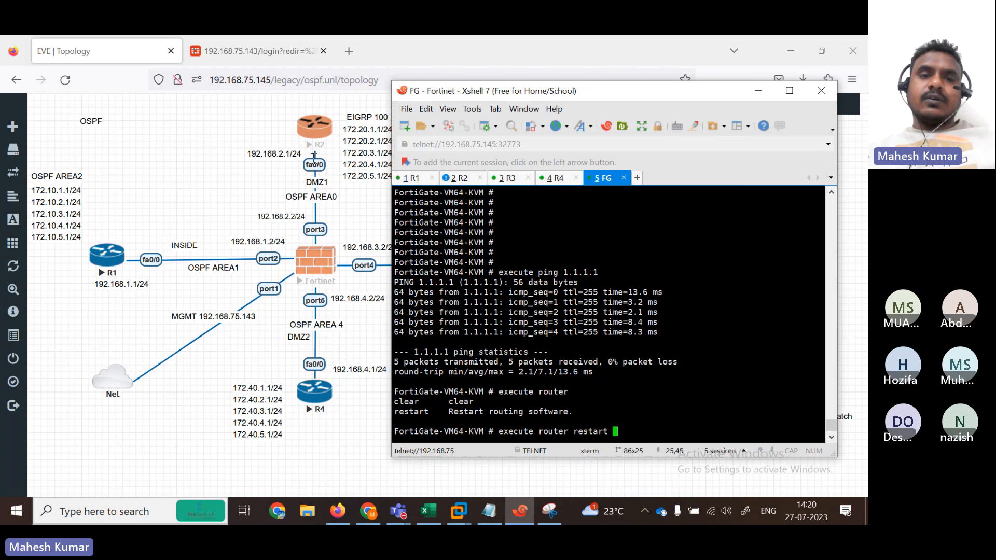
# Search the web in a new browser tab for "cmd to stop routing process in fortigate"
pyautogui.click(355, 51)
pyautogui.click(355, 52)
pyautogui.write('c')
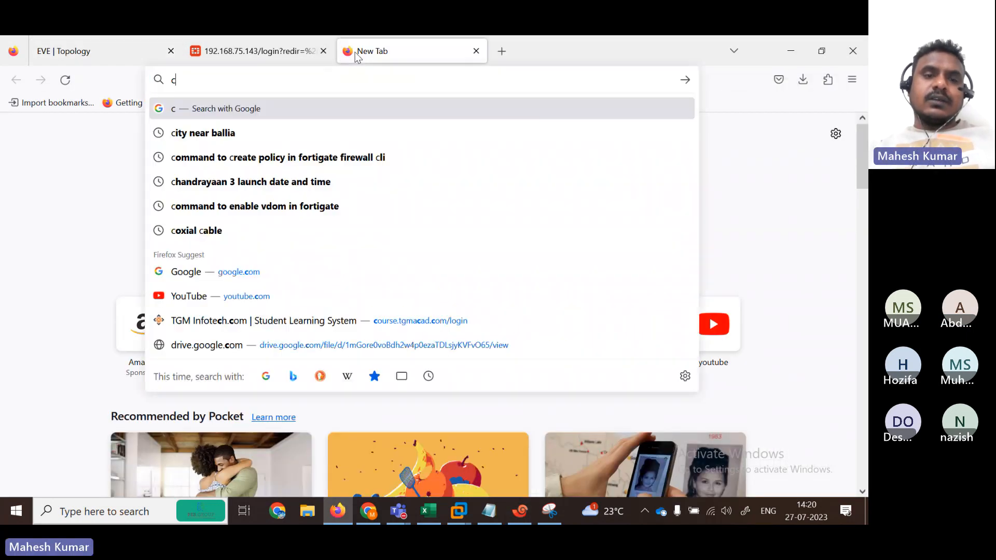
pyautogui.write('md to sto')
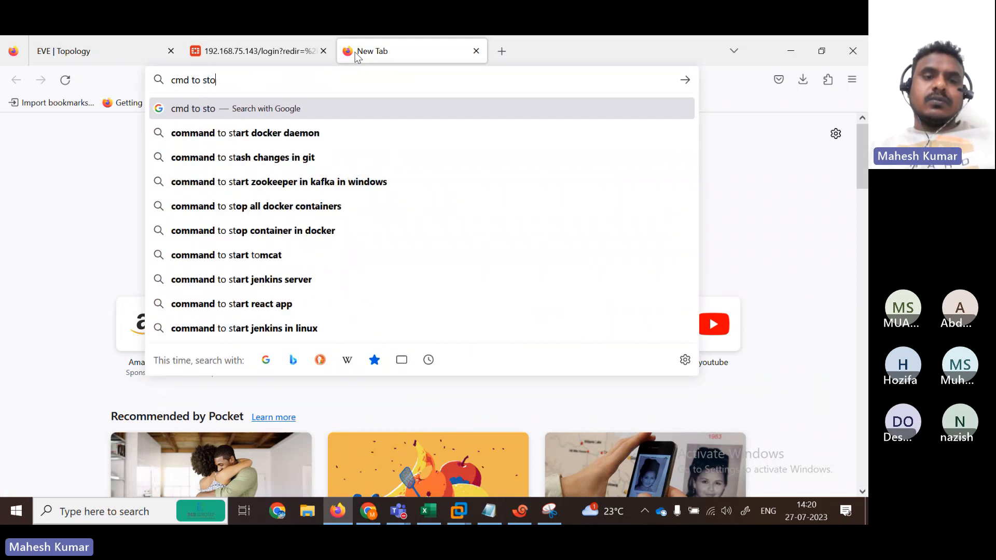
pyautogui.write('p routing pro')
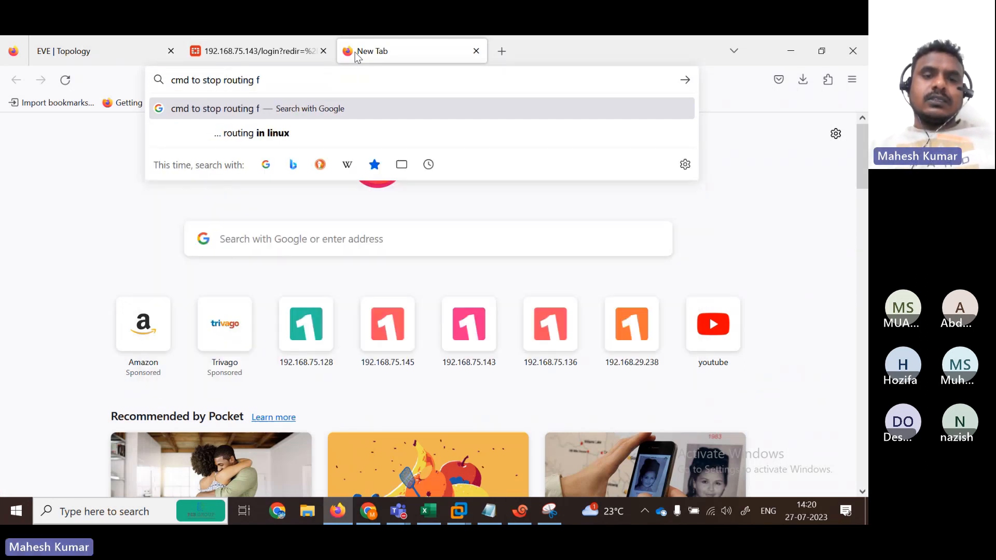
pyautogui.write('cess i')
pyautogui.write('n fo')
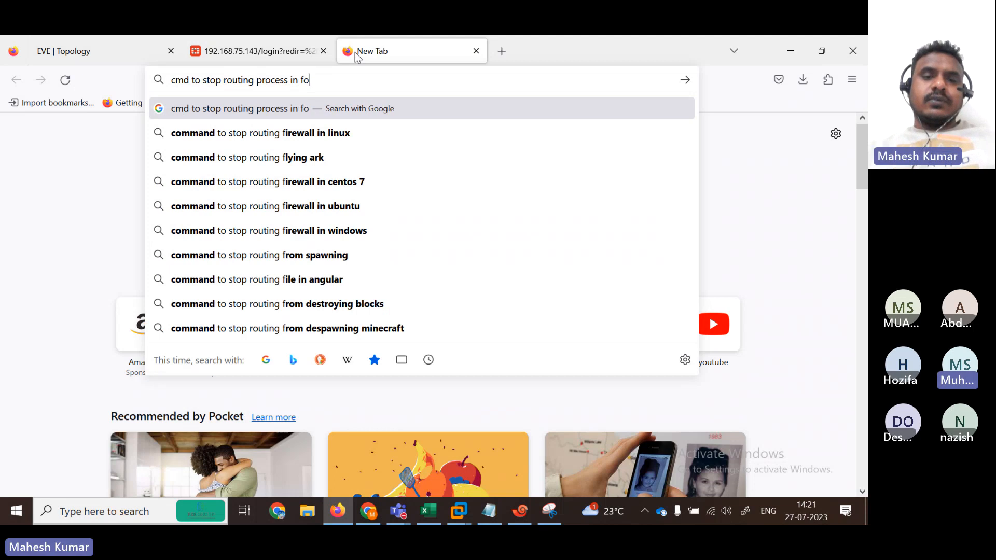
pyautogui.write('rtigate')
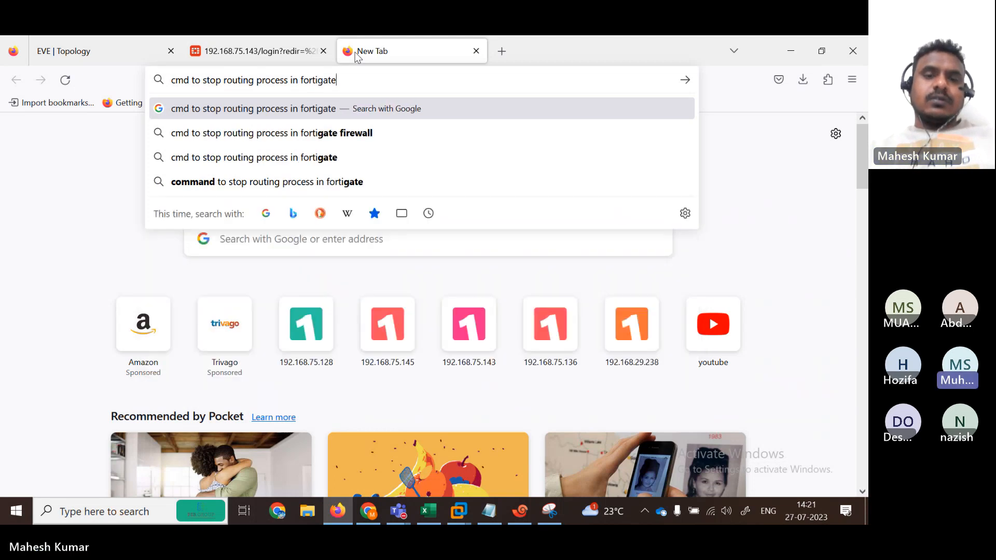
pyautogui.press('Down')
pyautogui.press('Return')
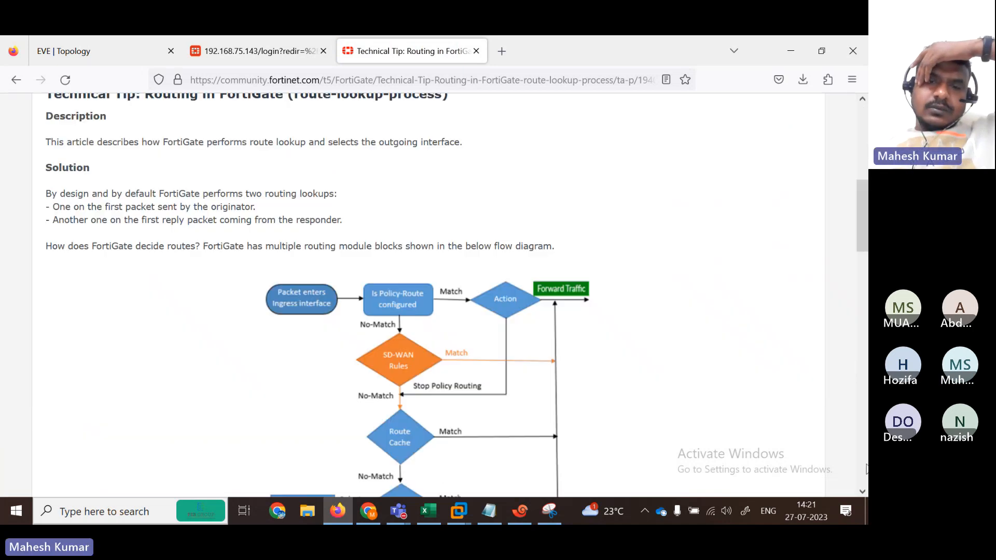
# Read through the Fortinet Community technical tip on the FortiGate route-lookup process, including its flow diagram
pyautogui.click(864, 452)
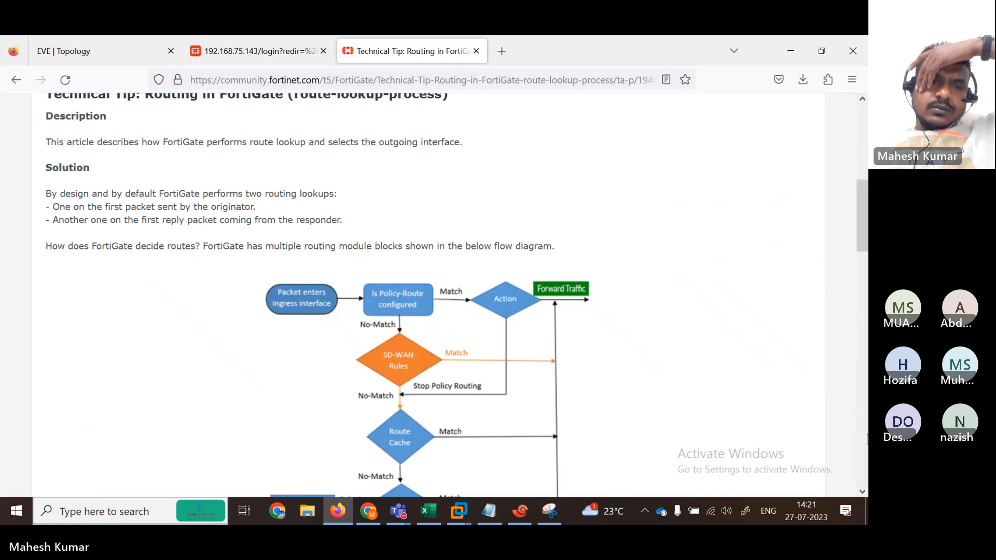
pyautogui.scroll(-10, 867, 438)
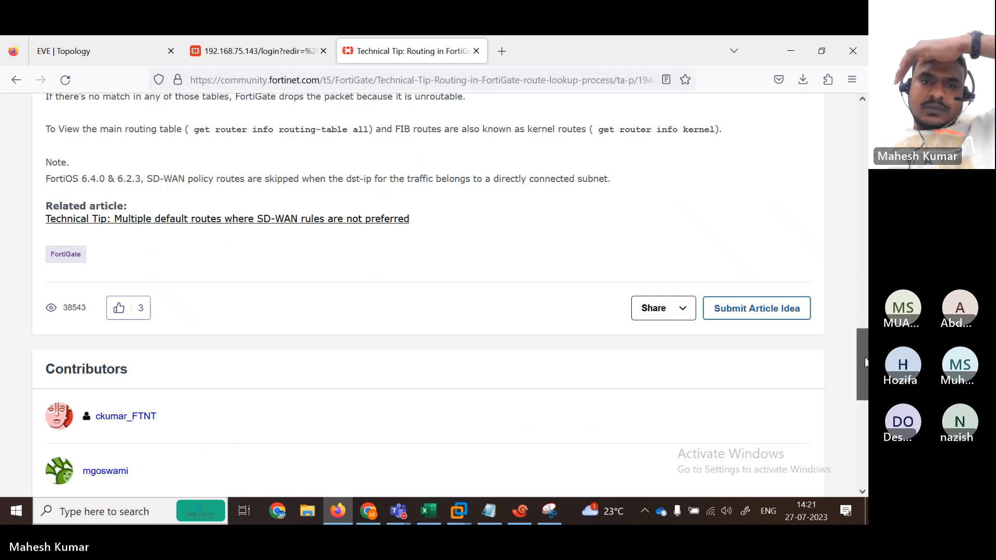
pyautogui.moveTo(867, 362); pyautogui.dragTo(858, 213)
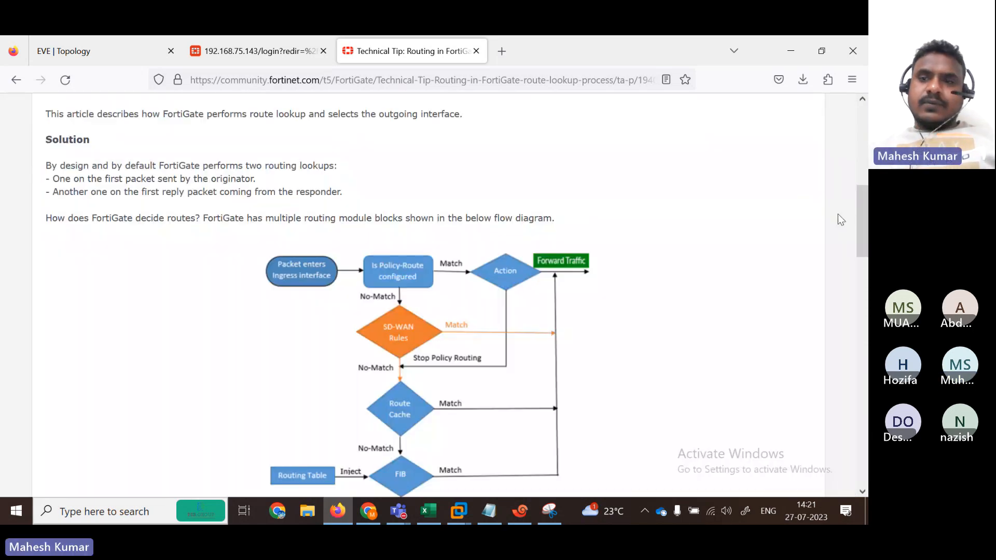
# Switch to the FortiGate session in Xshell and run execute router restart twice
pyautogui.click(519, 511)
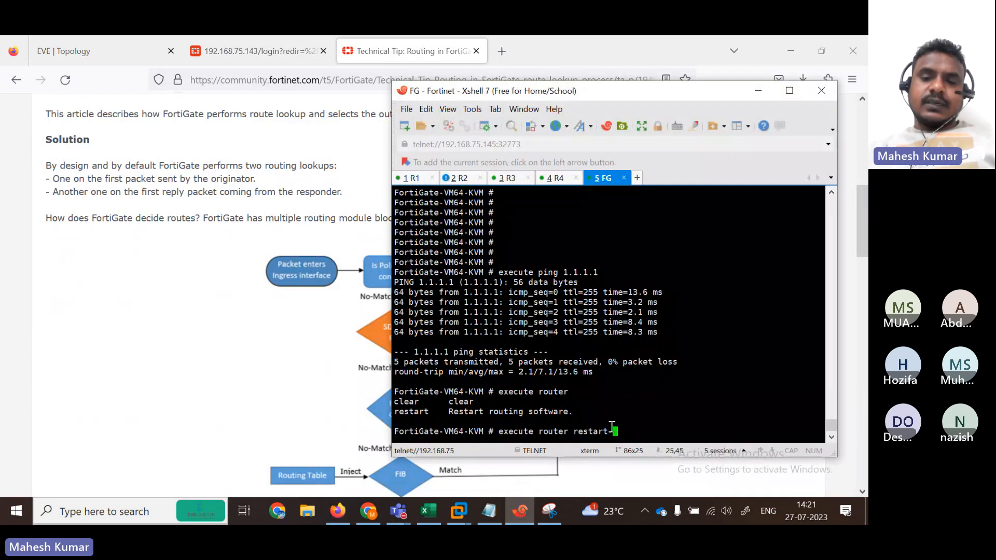
pyautogui.press('Return')
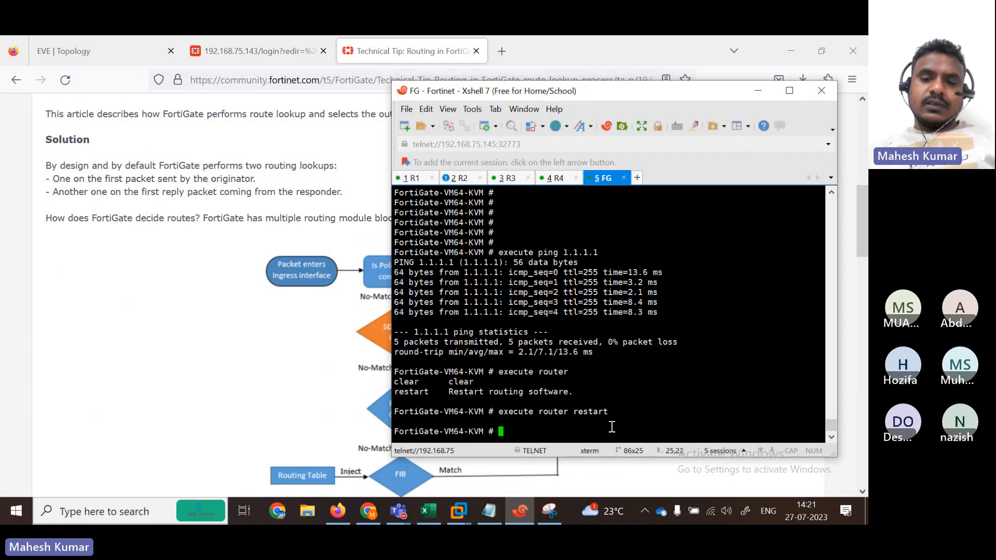
pyautogui.press('Return')
pyautogui.press('Return')
pyautogui.press('Return')
pyautogui.press('Return')
pyautogui.press('Return')
pyautogui.press('Return')
pyautogui.press('Return')
pyautogui.press('Return')
pyautogui.press('Return')
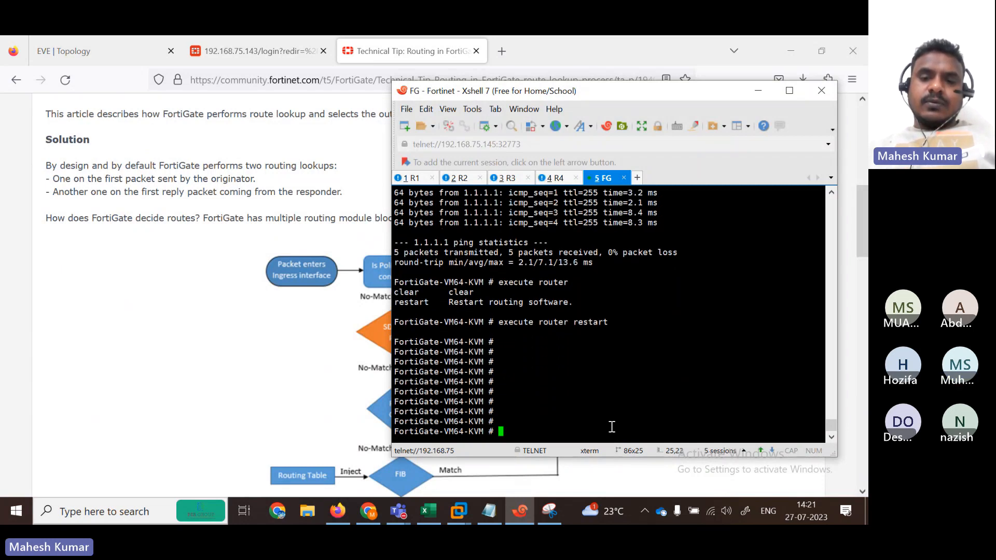
pyautogui.press('Up')
pyautogui.press('Return')
pyautogui.press('Return')
pyautogui.press('Return')
pyautogui.press('Return')
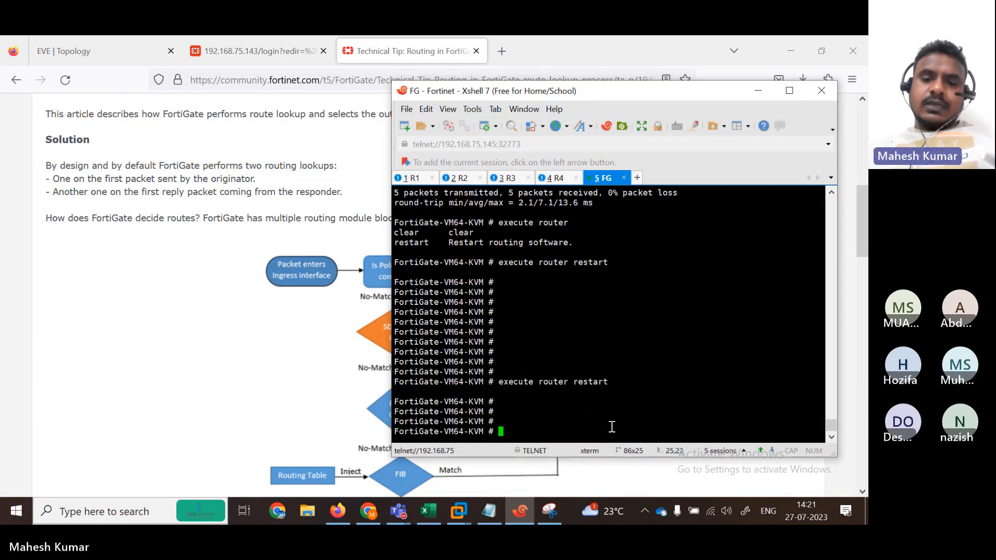
pyautogui.press('Return')
pyautogui.write('show')
pyautogui.press('BackSpace')
pyautogui.press('BackSpace')
pyautogui.press('BackSpace')
pyautogui.press('BackSpace')
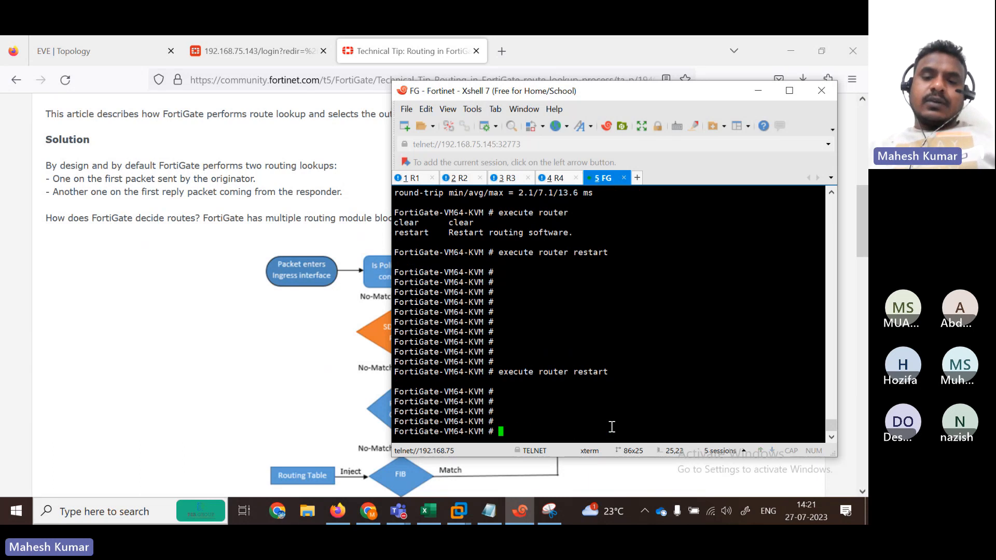
# Close the Fortinet Community article in the browser and return to the FortiGate session in Xshell
pyautogui.click(287, 406)
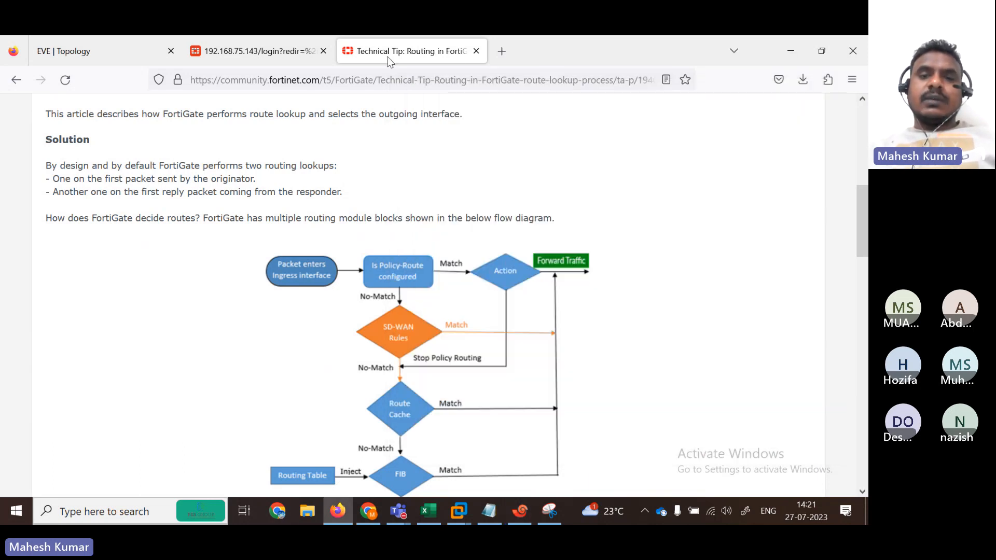
pyautogui.click(476, 51)
pyautogui.click(520, 511)
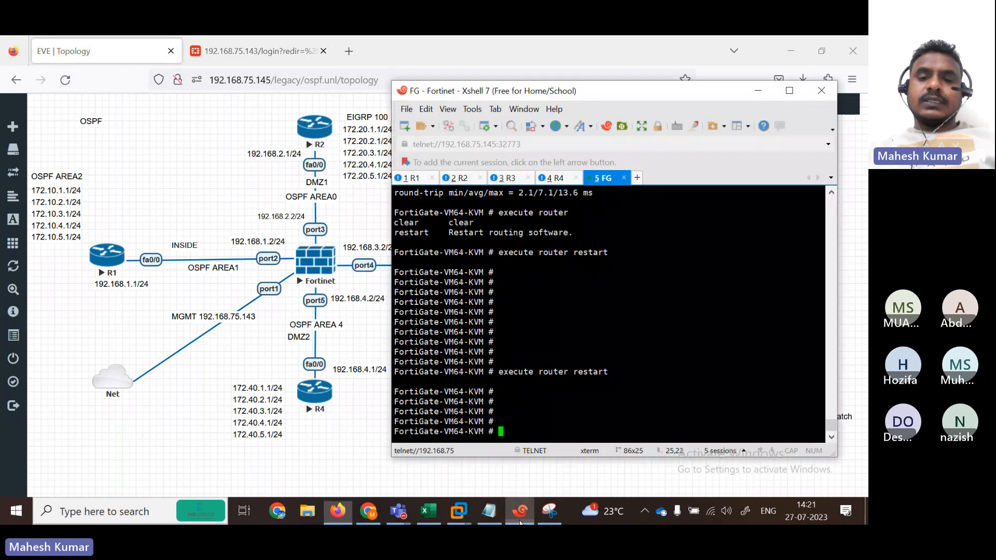
pyautogui.write('show')
pyautogui.press('BackSpace')
pyautogui.press('BackSpace')
pyautogui.press('BackSpace')
pyautogui.press('BackSpace')
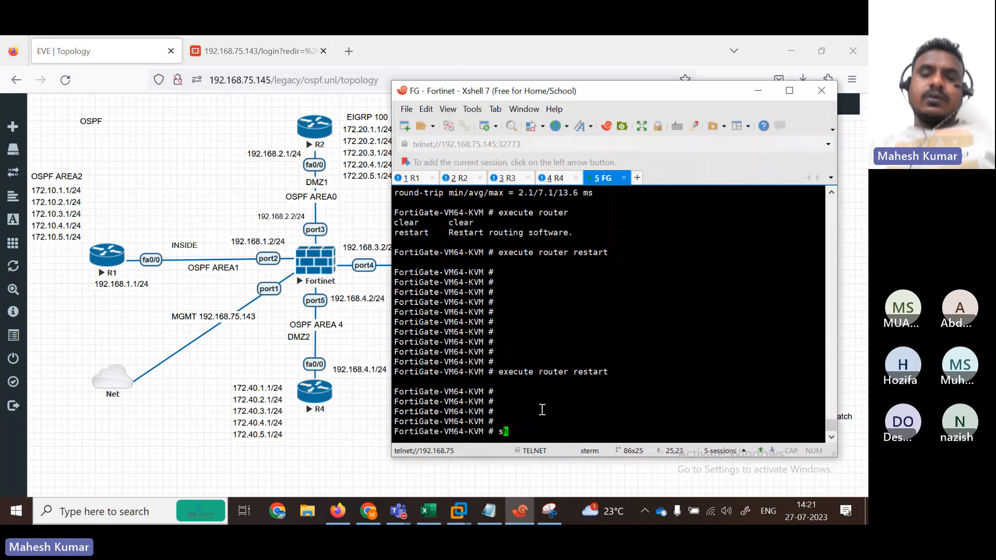
# Display FortiGate's routing table with get router info routing-table all and highlight the listed routes
pyautogui.write('get  router in')
pyautogui.press('Return')
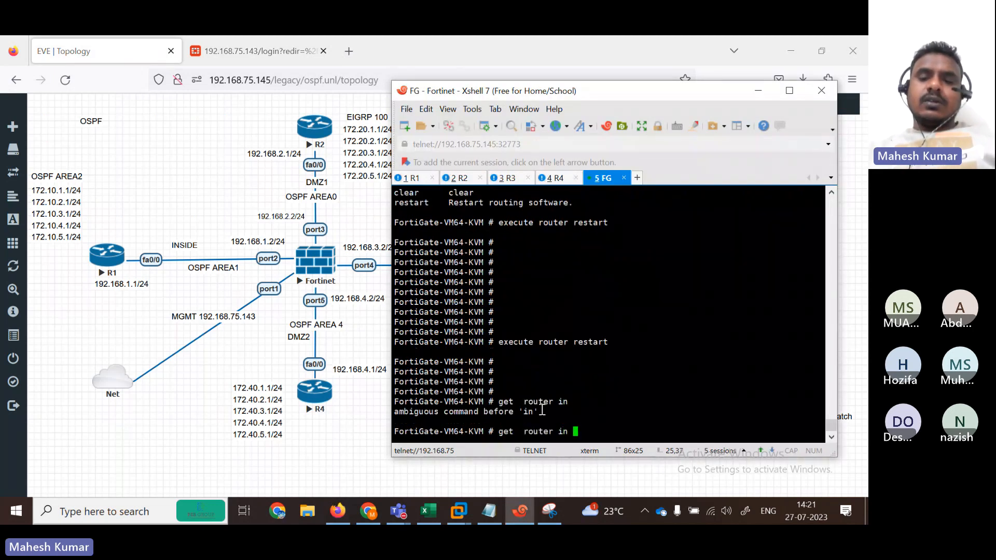
pyautogui.write('fo routing-table all')
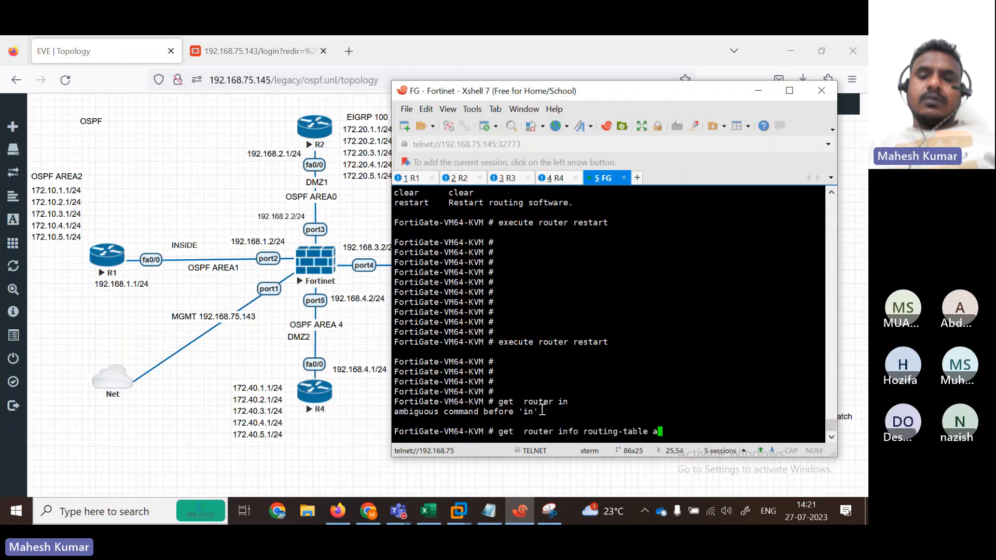
pyautogui.press('Return')
pyautogui.moveTo(421, 315); pyautogui.dragTo(674, 406)
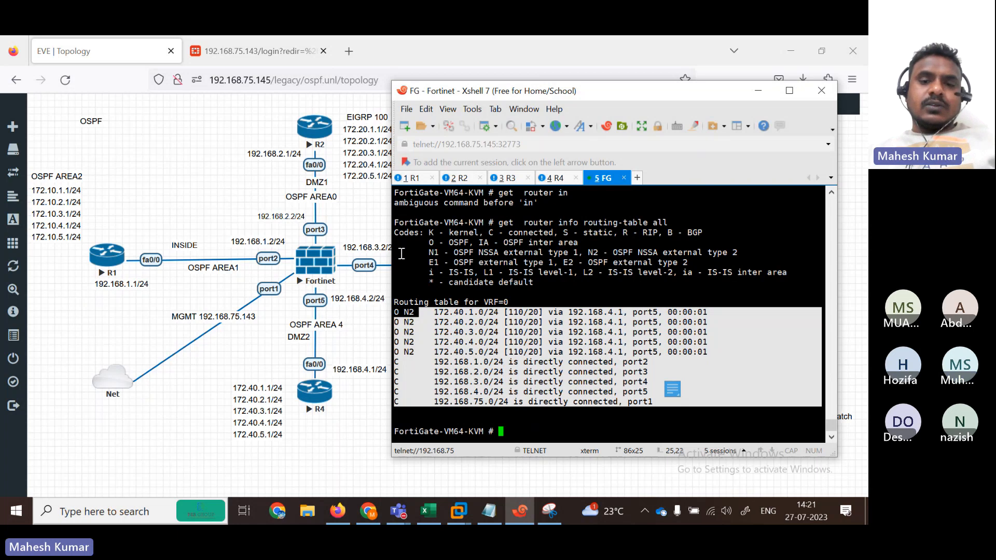
# Switch to the R1 session and display its routing table with show ip route
pyautogui.click(412, 178)
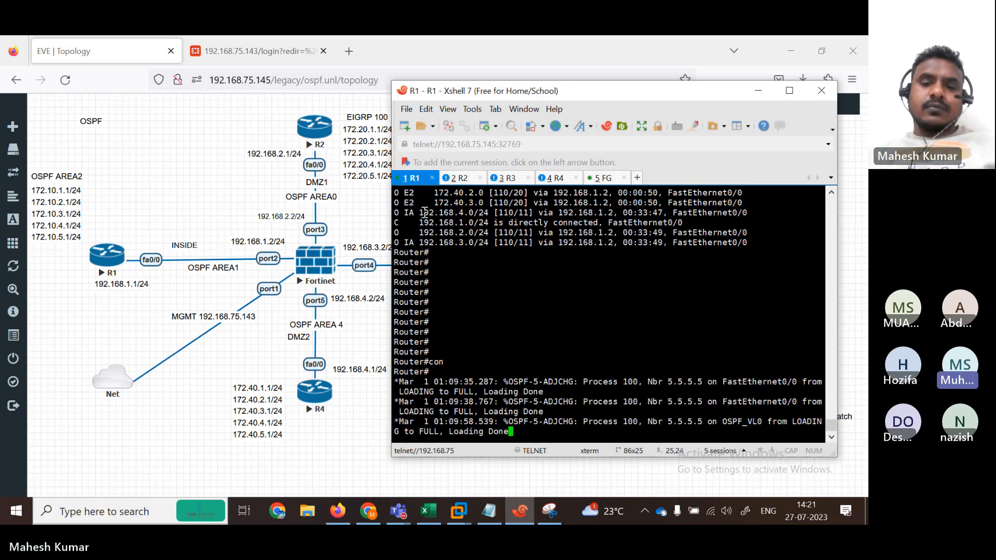
pyautogui.press('Return')
pyautogui.press('Return')
pyautogui.press('Return')
pyautogui.press('Return')
pyautogui.write('show ip route')
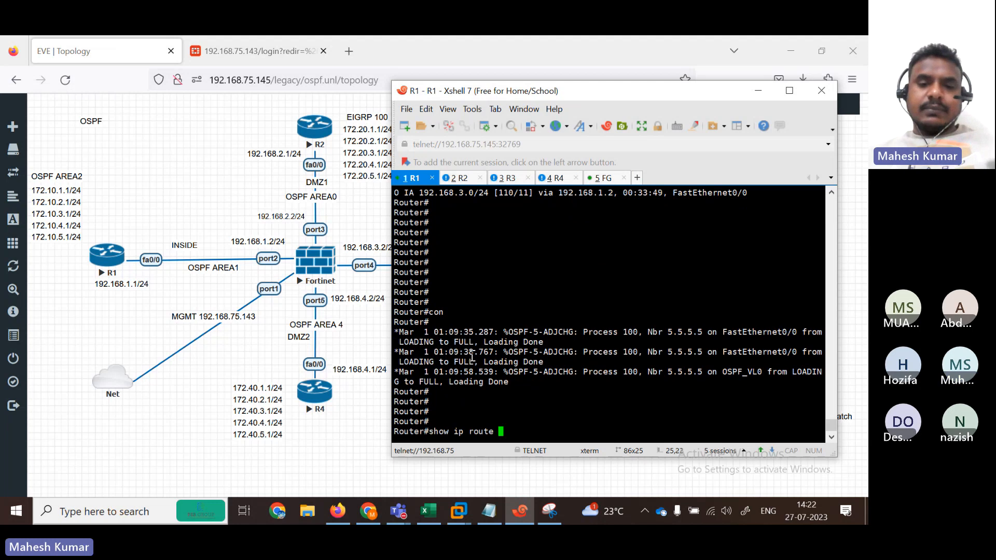
pyautogui.press('Return')
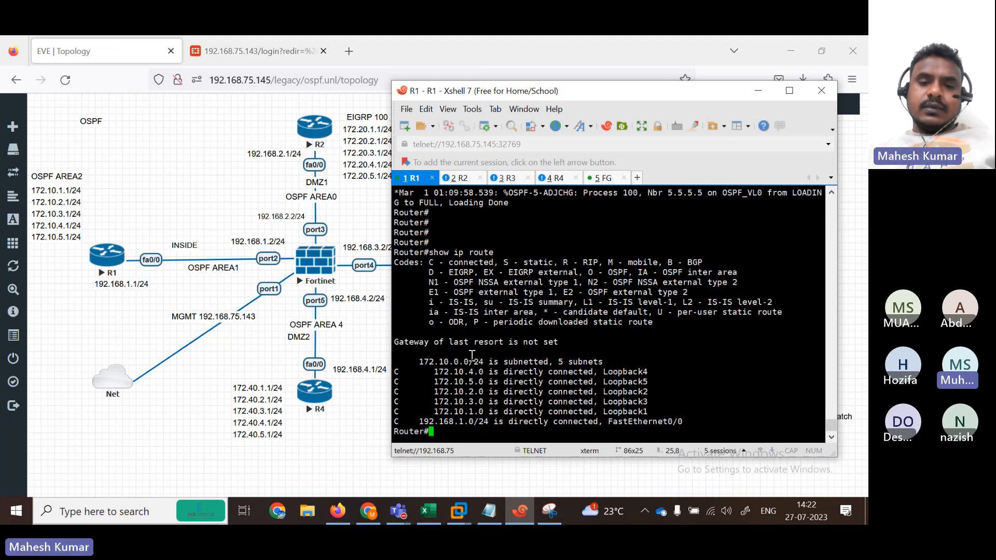
# Ping 1.1.1.1 from R1, abort the ping early, and leave the command prompt empty
pyautogui.press('Up')
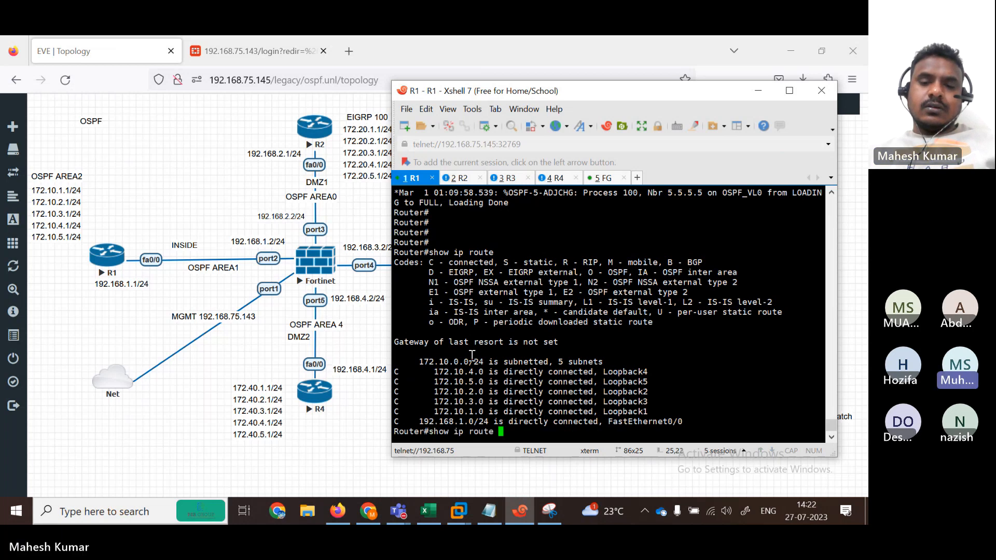
pyautogui.press('Up')
pyautogui.press('Return')
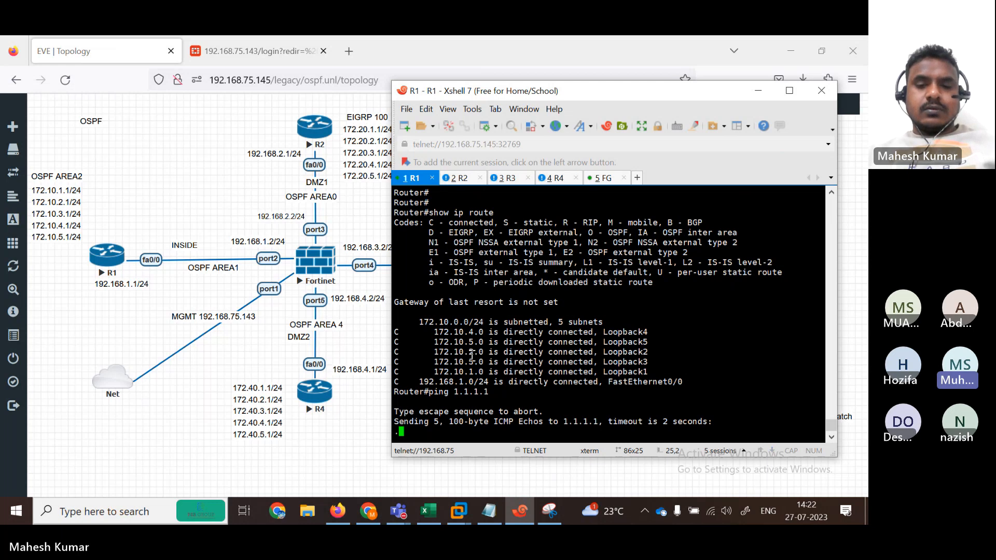
pyautogui.hotkey('ctrl', 'shift', '6')
pyautogui.press('Up')
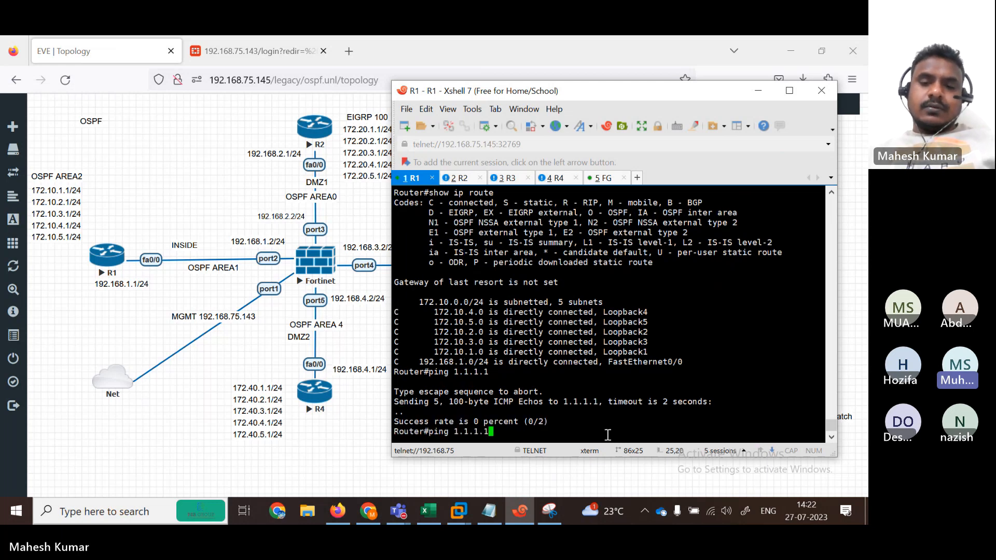
pyautogui.press('Up')
pyautogui.press('BackSpace')
pyautogui.press('BackSpace')
pyautogui.press('BackSpace')
pyautogui.press('BackSpace')
pyautogui.press('BackSpace')
pyautogui.press('BackSpace')
pyautogui.press('BackSpace')
pyautogui.press('BackSpace')
pyautogui.press('BackSpace')
pyautogui.press('BackSpace')
pyautogui.press('BackSpace')
pyautogui.press('BackSpace')
pyautogui.press('BackSpace')
pyautogui.press('BackSpace')
pyautogui.press('BackSpace')
pyautogui.press('BackSpace')
pyautogui.press('BackSpace')
pyautogui.press('BackSpace')
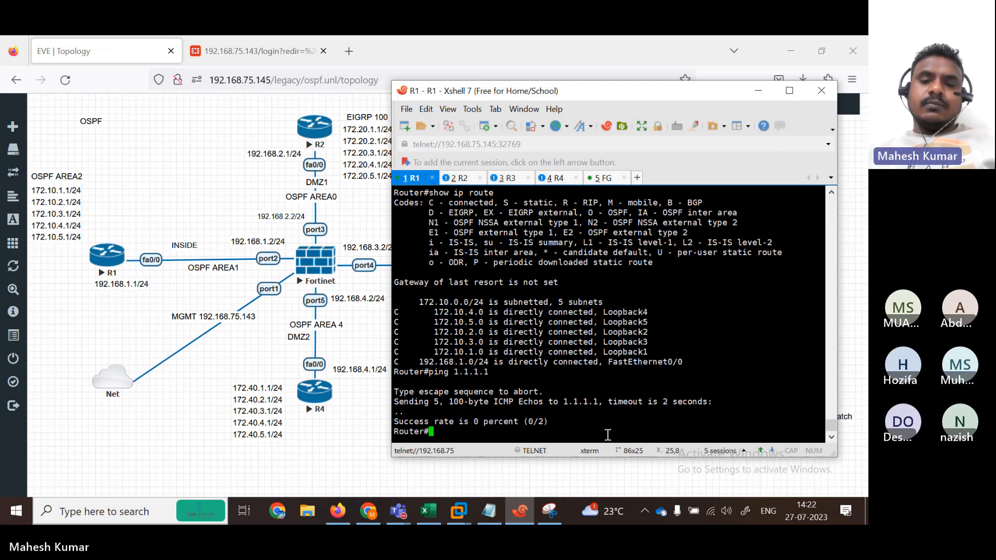
# List only R1's OSPF routes with show ip route ospf, running the command twice
pyautogui.press('Return')
pyautogui.press('Return')
pyautogui.press('Return')
pyautogui.press('Return')
pyautogui.press('Up')
pyautogui.press('Up')
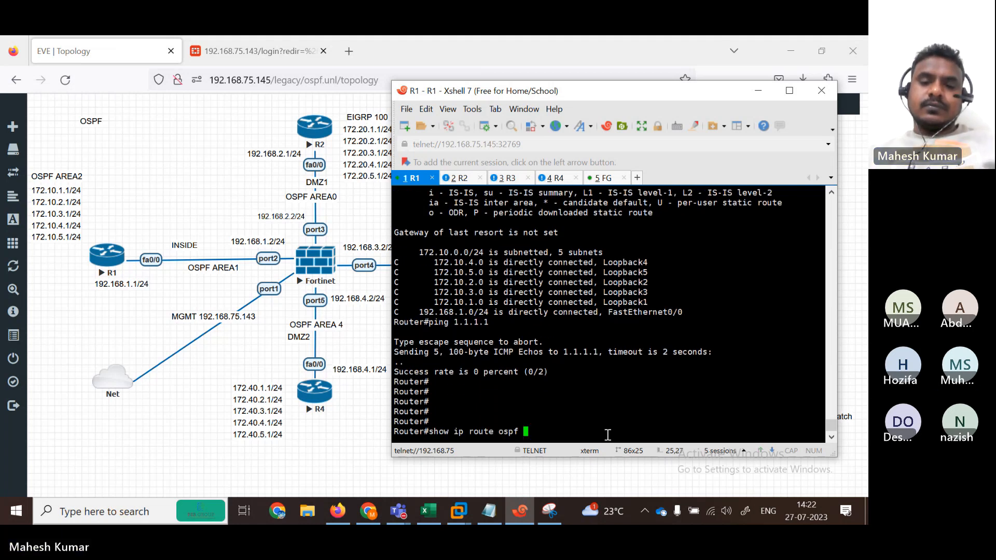
pyautogui.press('Return')
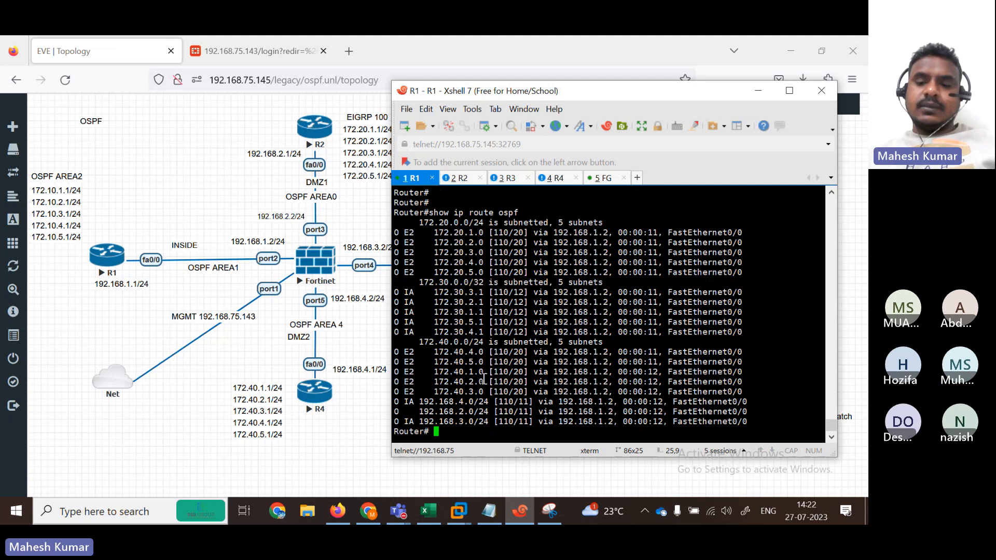
pyautogui.press('Up')
pyautogui.press('Return')
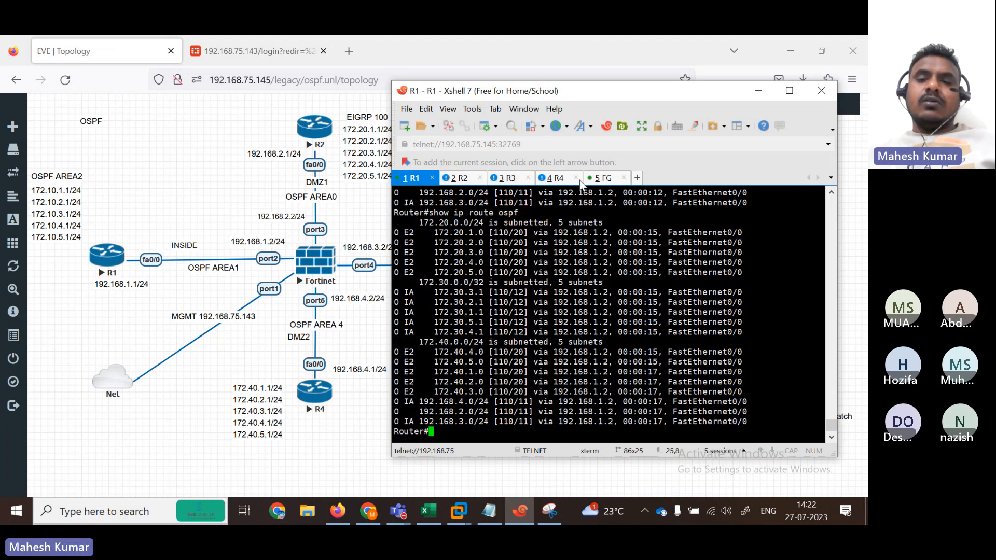
# Return to the FortiGate session, rerun get router info routing-table all, and page to the end of the table
pyautogui.click(219, 187)
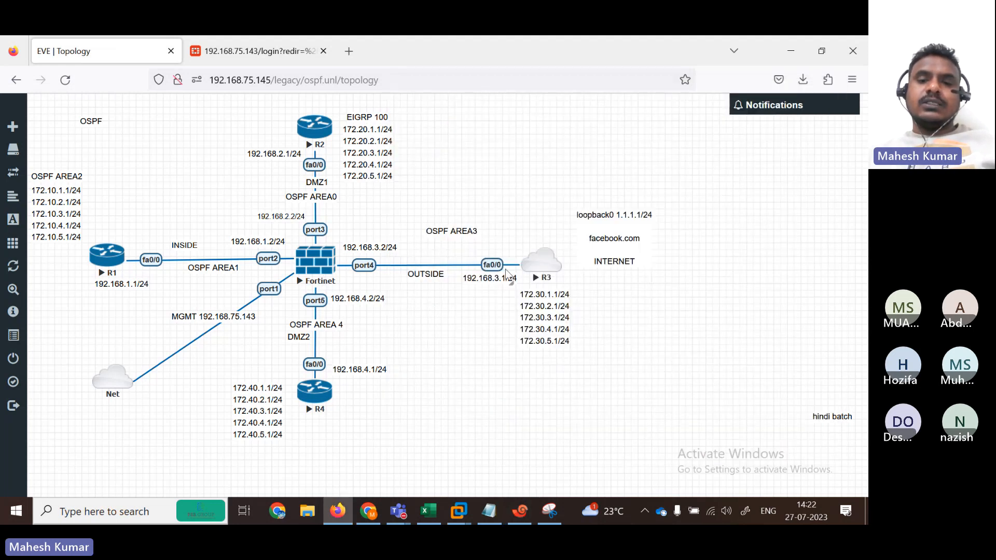
pyautogui.click(516, 515)
pyautogui.click(603, 178)
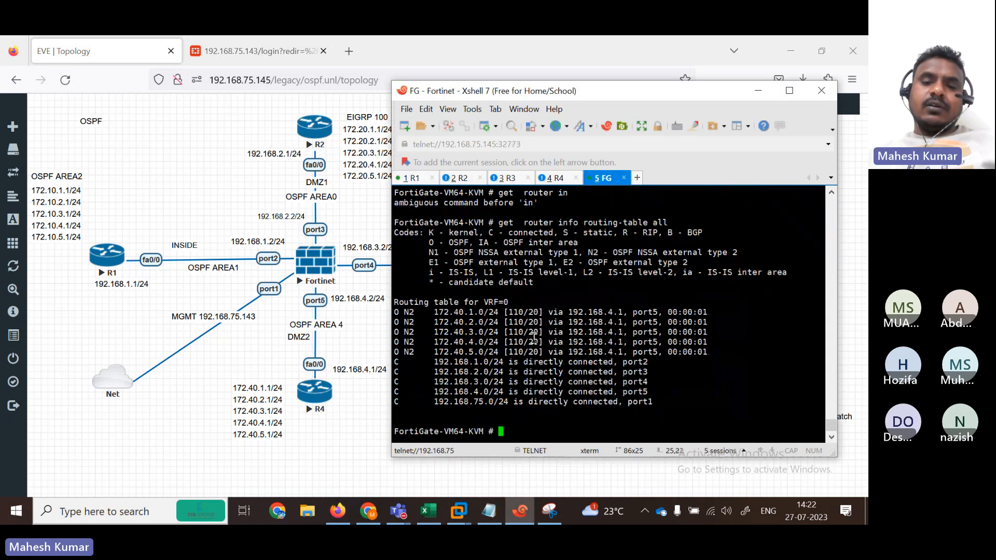
pyautogui.press('Up')
pyautogui.press('Return')
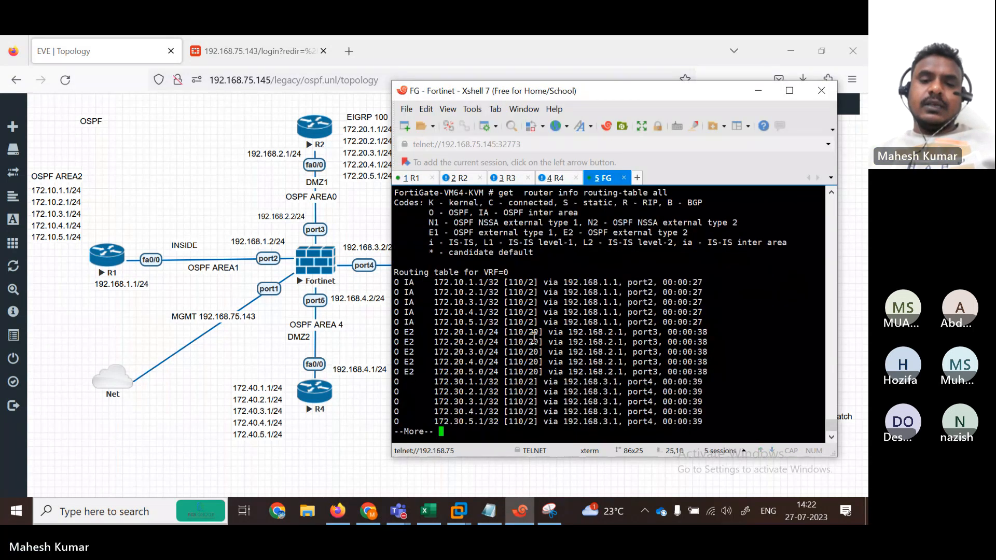
pyautogui.press('space')
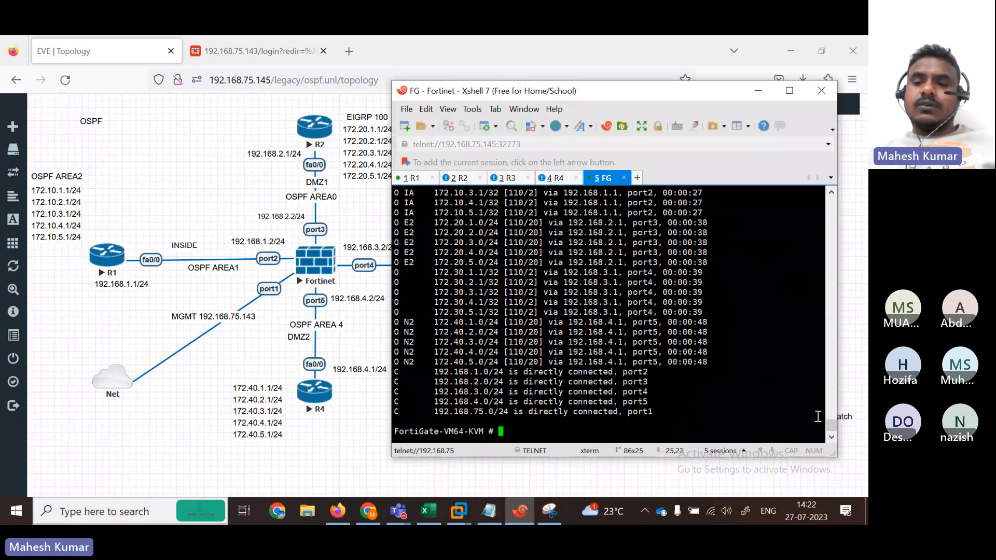
pyautogui.moveTo(829, 425)
pyautogui.mouseDown()
pyautogui.moveTo(829, 416)
pyautogui.moveTo(829, 425)
pyautogui.mouseUp()
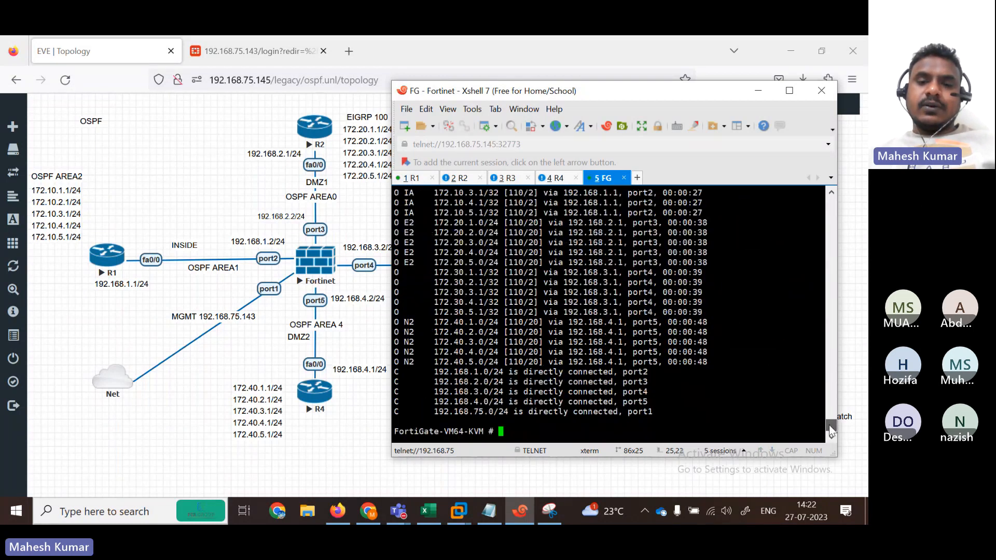
# Review the FortiGate routing table, then test the simulated Internet address from FortiGate with execute ping 1.1.1.1
pyautogui.scroll(2, 833, 430)
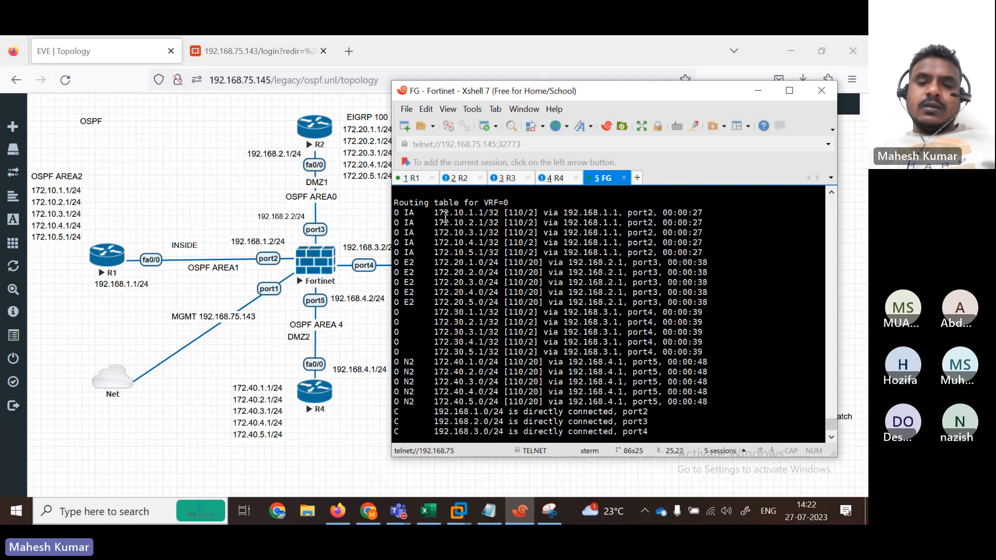
pyautogui.scroll(-2, 544, 432)
pyautogui.write('pi')
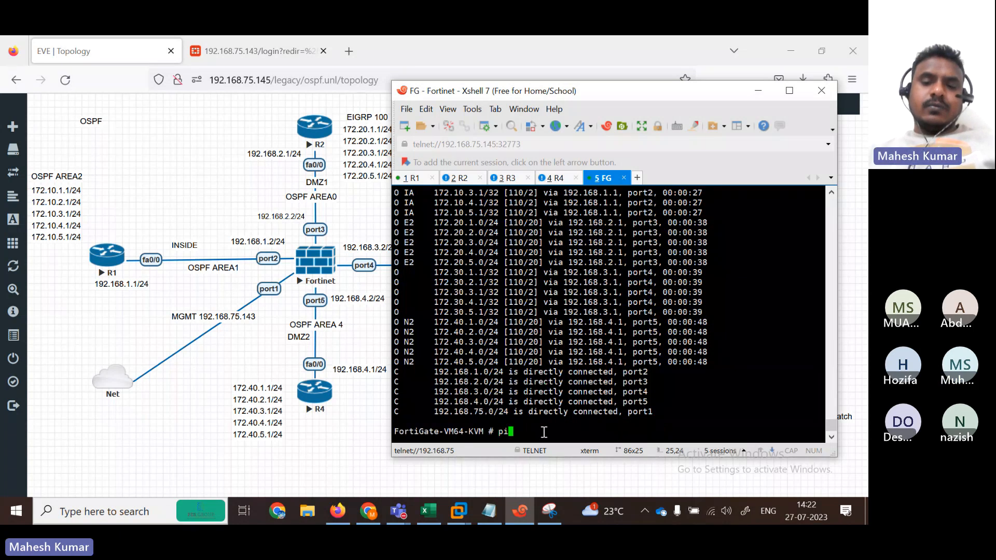
pyautogui.press('BackSpace')
pyautogui.press('BackSpace')
pyautogui.write('execute ping')
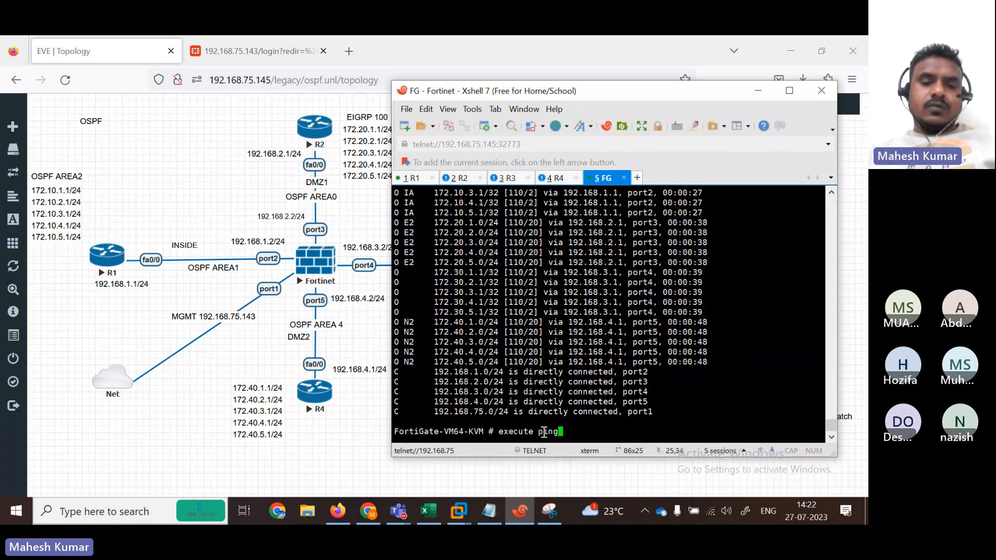
pyautogui.write(' 1.1.1.1')
pyautogui.press('Return')
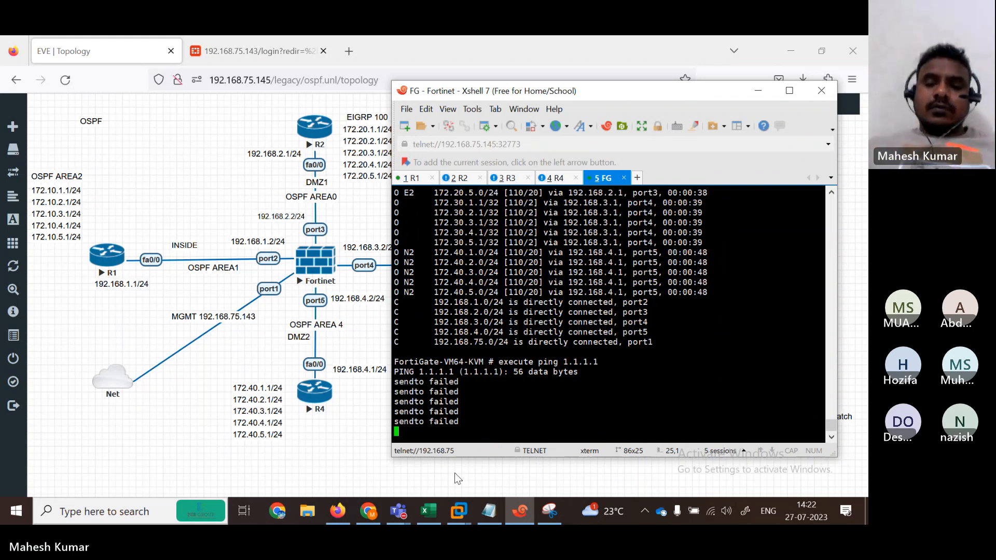
# Switch to the OSPF notes in Notepad and replace "OVER" with "in" in the line about the missing default route
pyautogui.moveTo(493, 515)
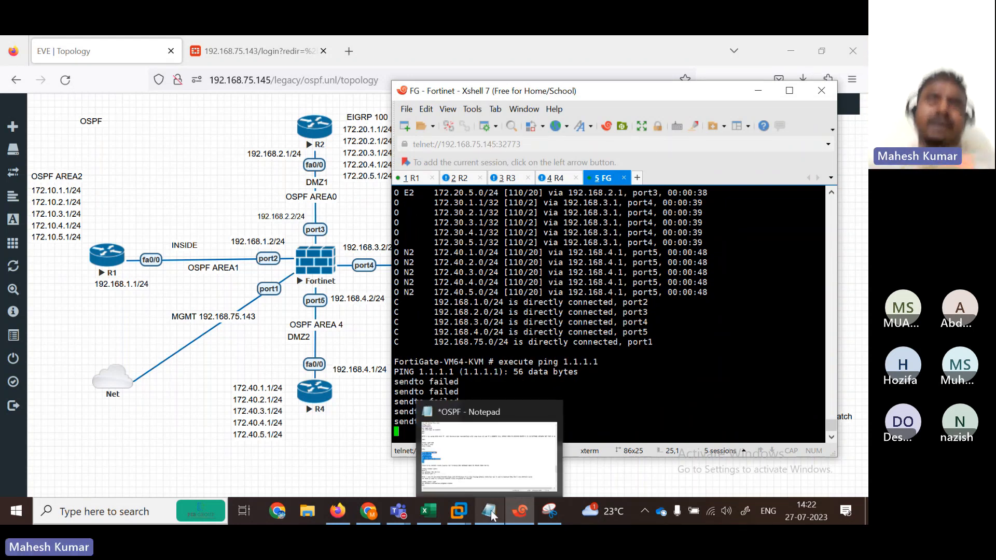
pyautogui.click(492, 514)
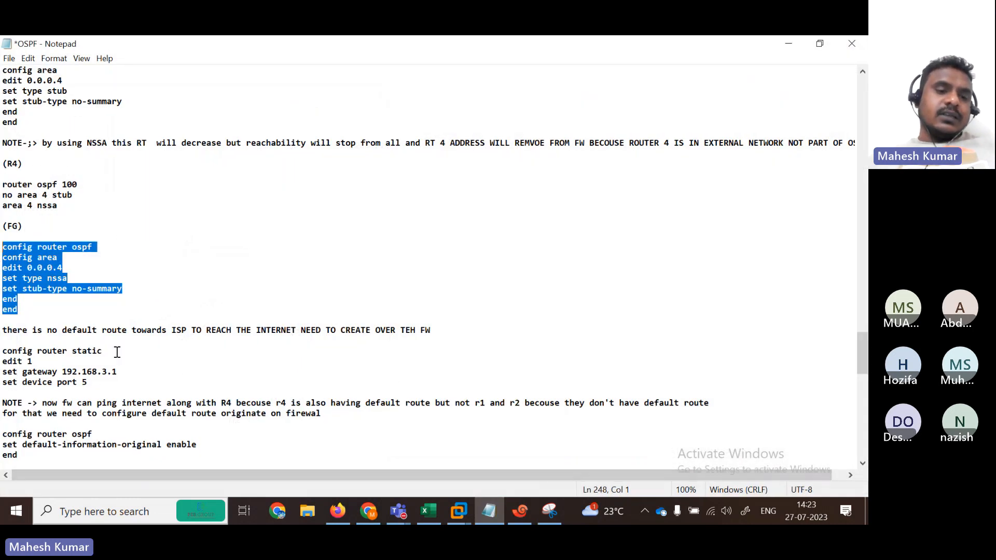
pyautogui.moveTo(1, 353); pyautogui.dragTo(232, 375)
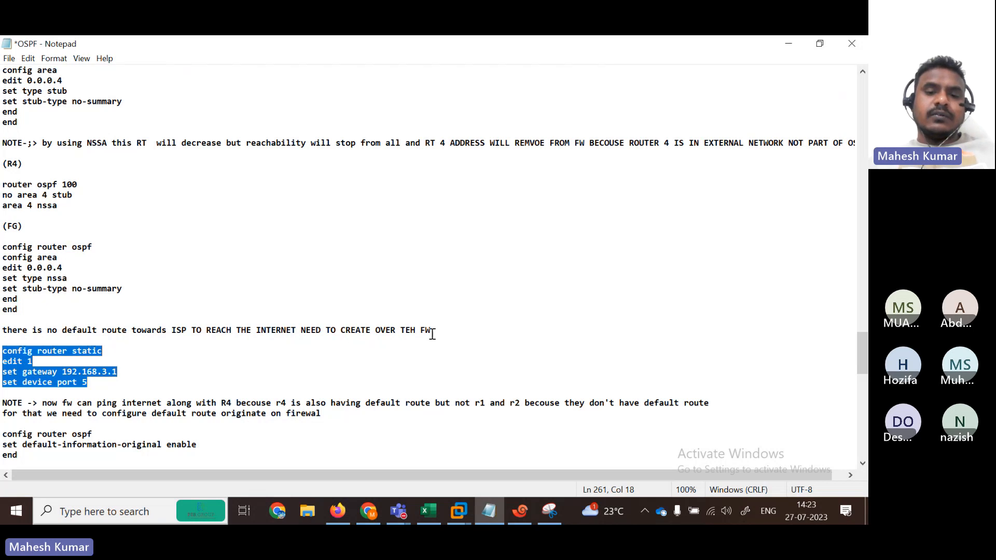
pyautogui.click(402, 334)
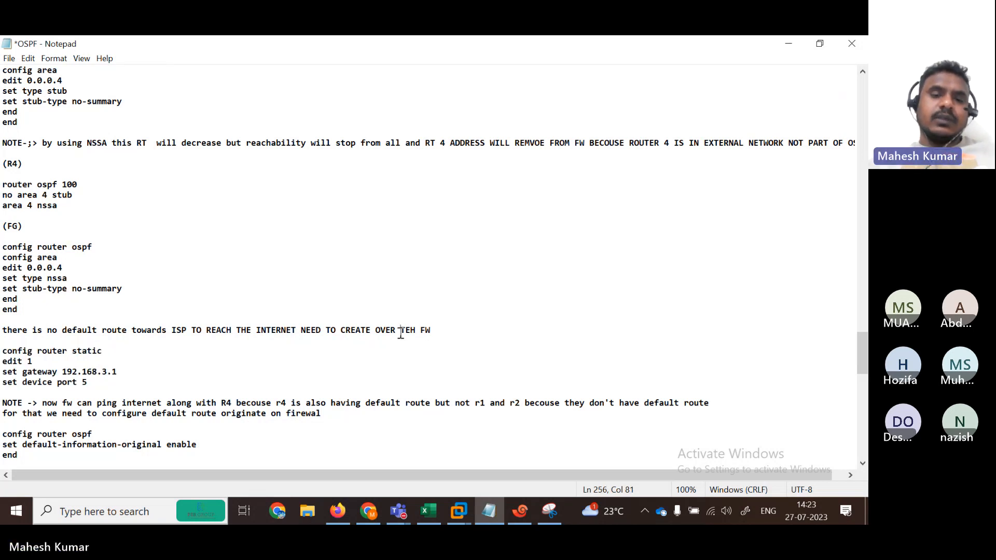
pyautogui.press('BackSpace')
pyautogui.press('BackSpace')
pyautogui.press('BackSpace')
pyautogui.press('BackSpace')
pyautogui.press('BackSpace')
pyautogui.write('in')
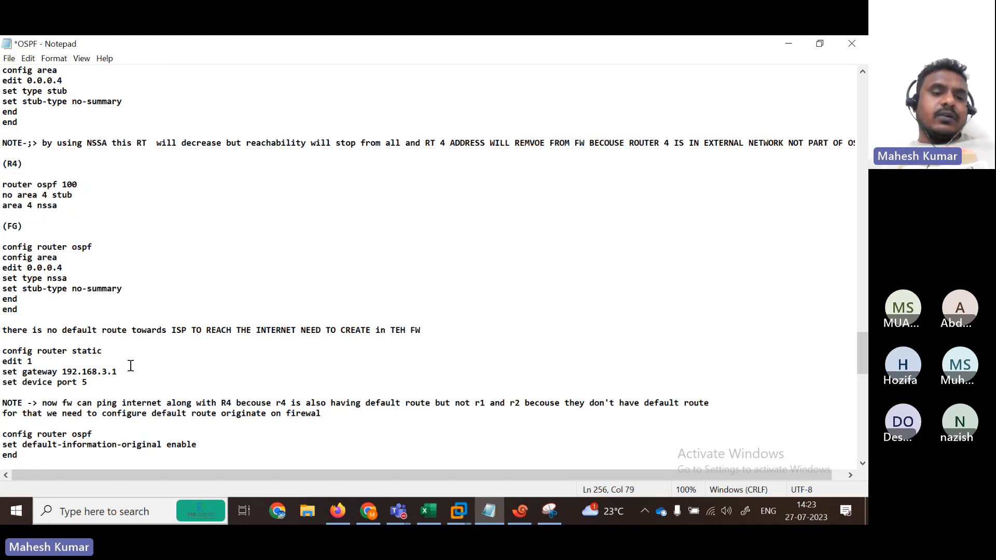
# Set the device port to 4 in the notes' static route commands and copy the block starting with config router static
pyautogui.click(108, 383)
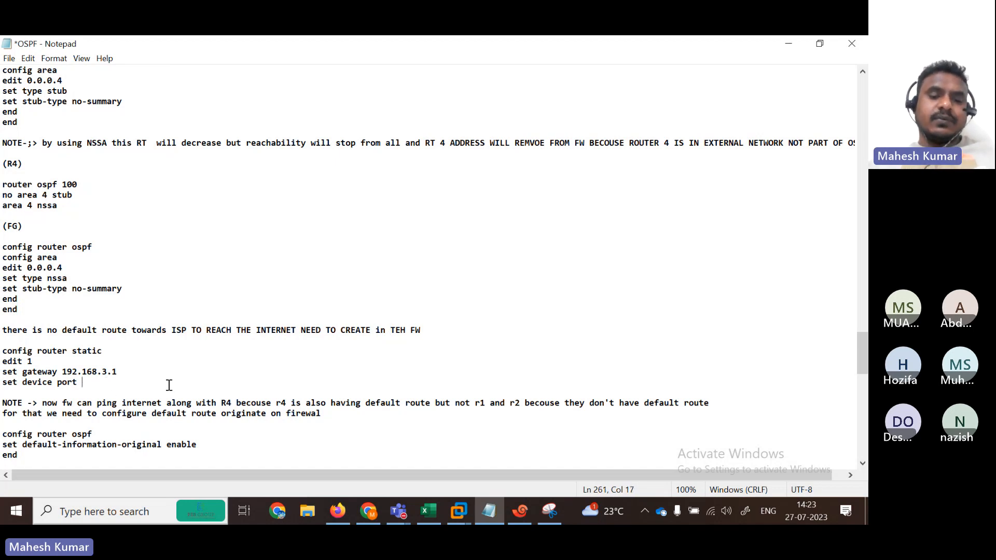
pyautogui.write('4')
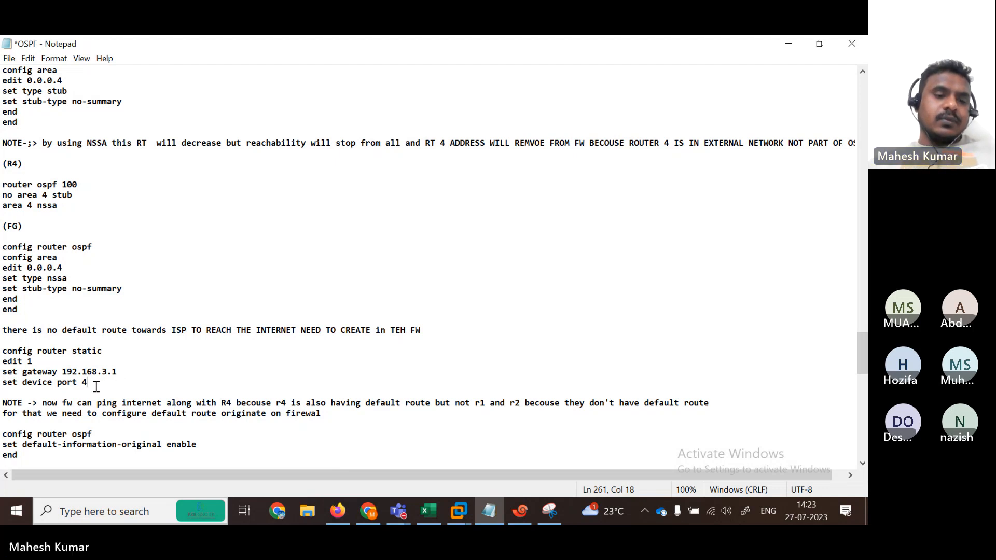
pyautogui.moveTo(93, 385); pyautogui.dragTo(1, 352)
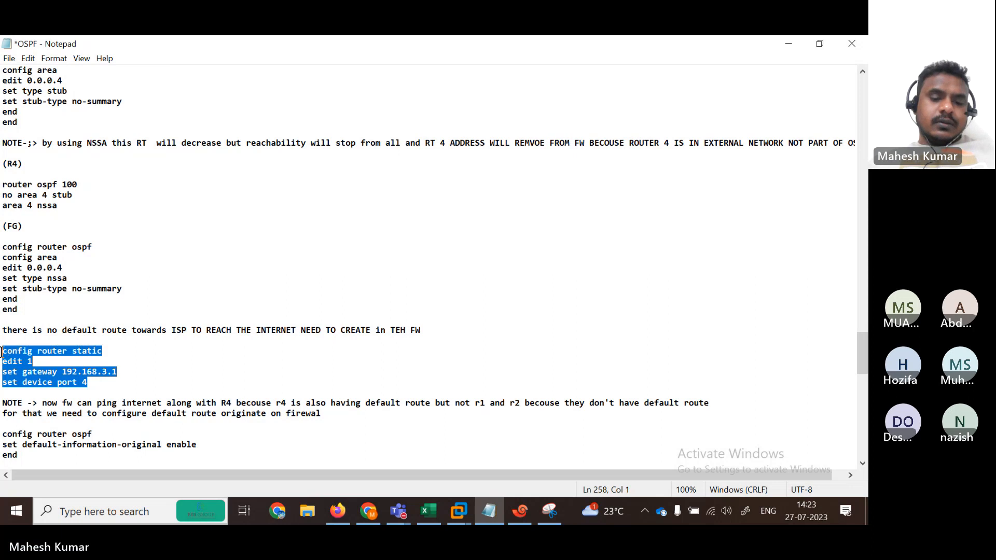
pyautogui.click(782, 44)
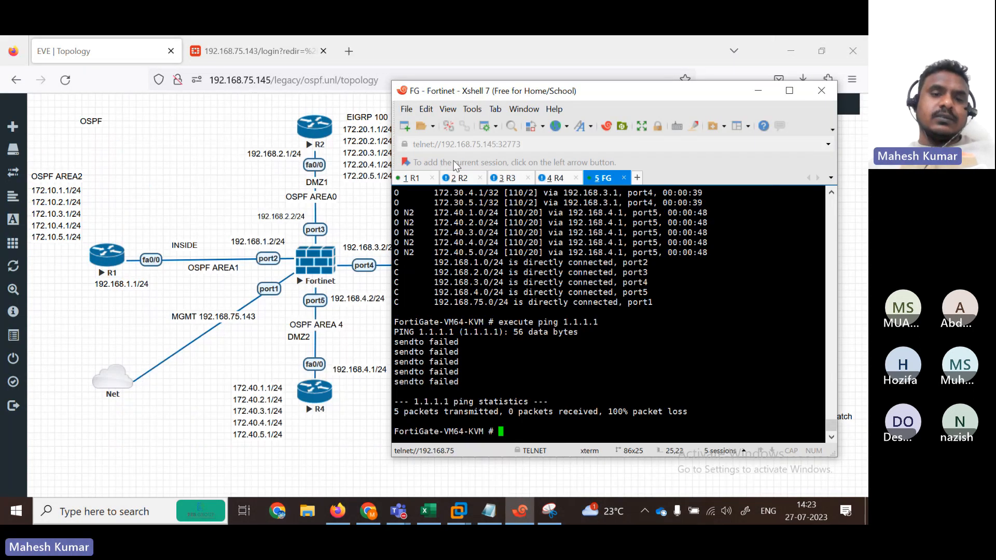
# Log in to the FortiGate web interface with the administrator username and password, without saving the login, and postpone the FortiGate setup
pyautogui.click(258, 52)
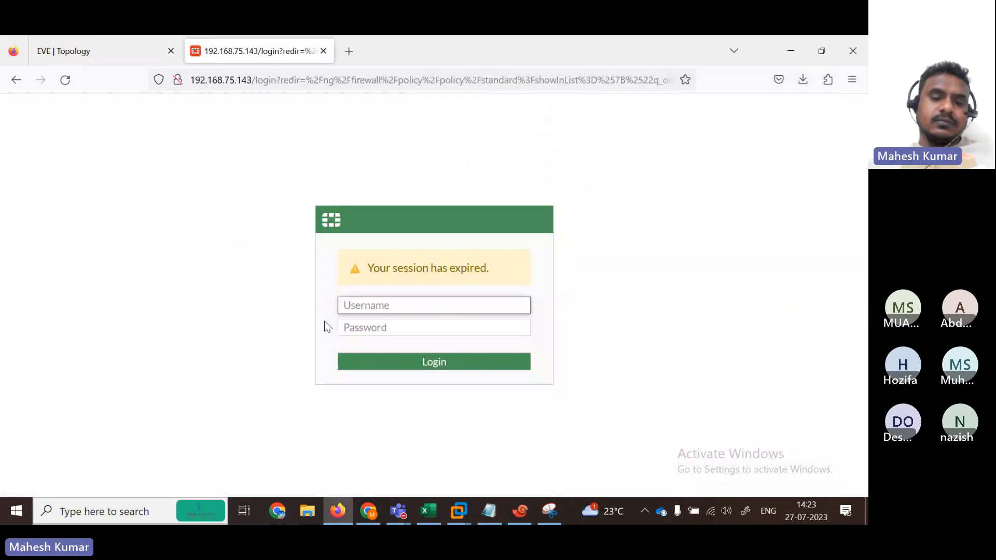
pyautogui.write('adminad')
pyautogui.press('BackSpace')
pyautogui.press('BackSpace')
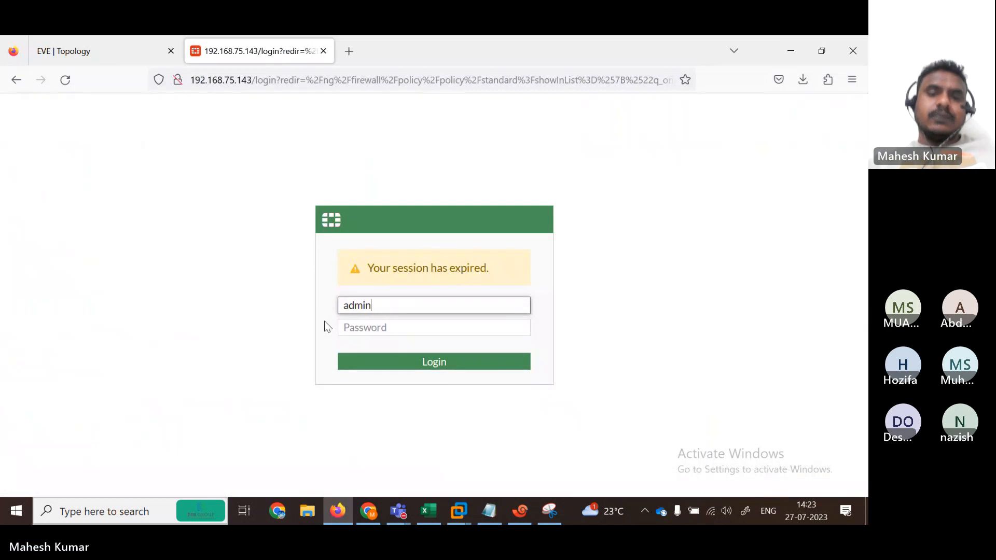
pyautogui.press('Tab')
pyautogui.write('admin')
pyautogui.press('Return')
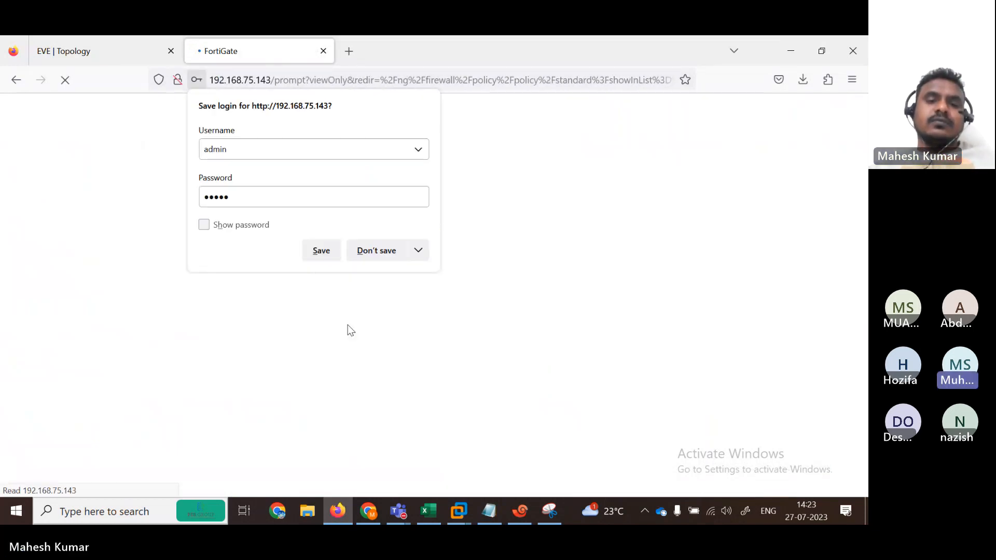
pyautogui.click(363, 252)
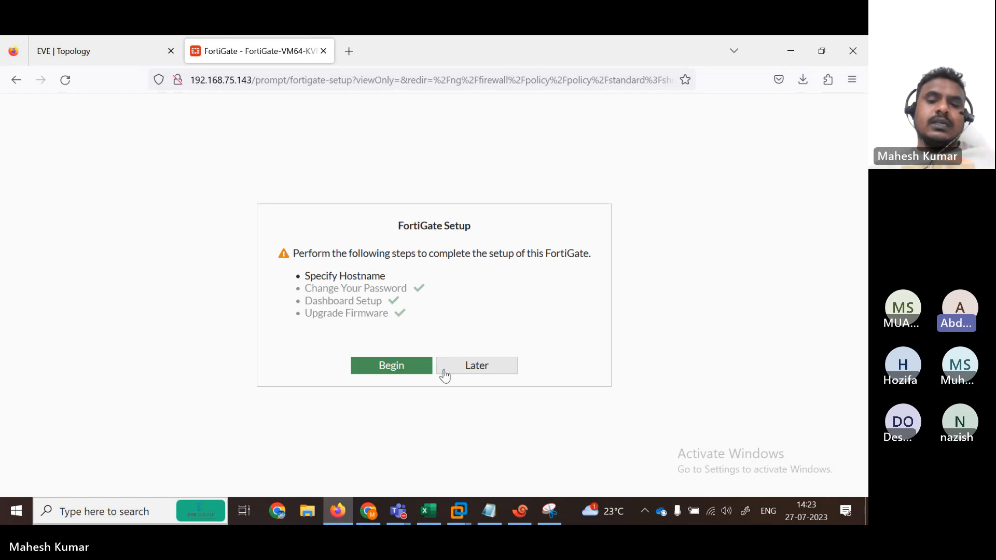
pyautogui.click(470, 366)
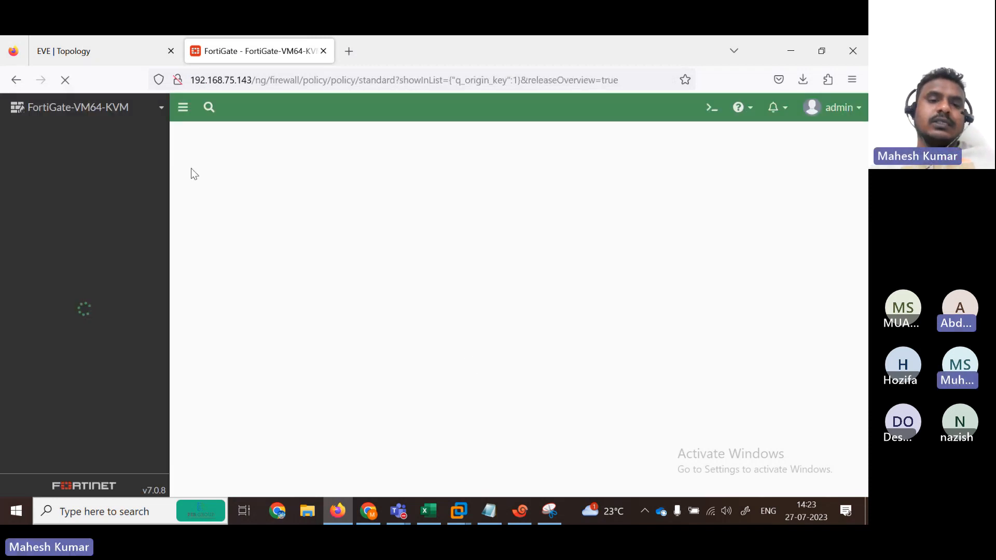
pyautogui.click(467, 479)
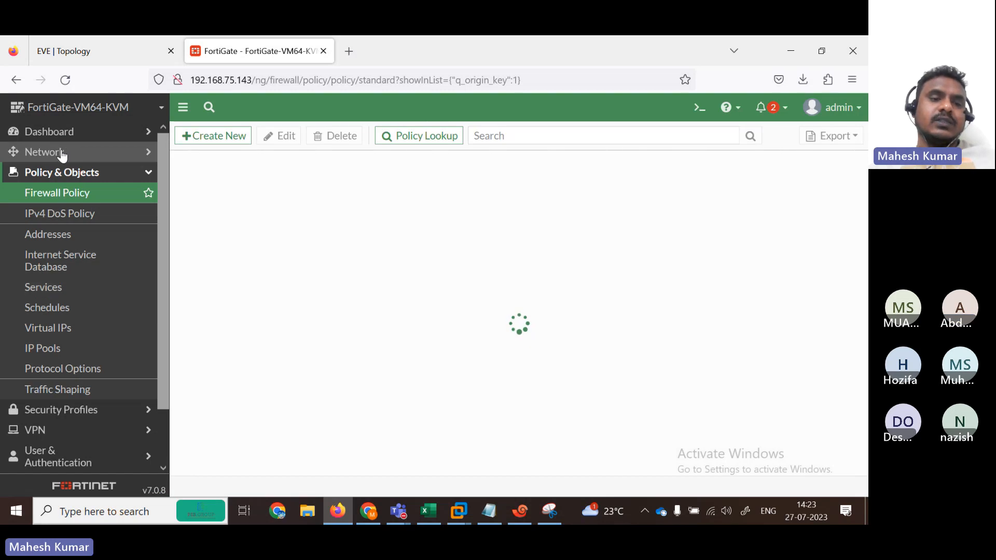
pyautogui.click(66, 154)
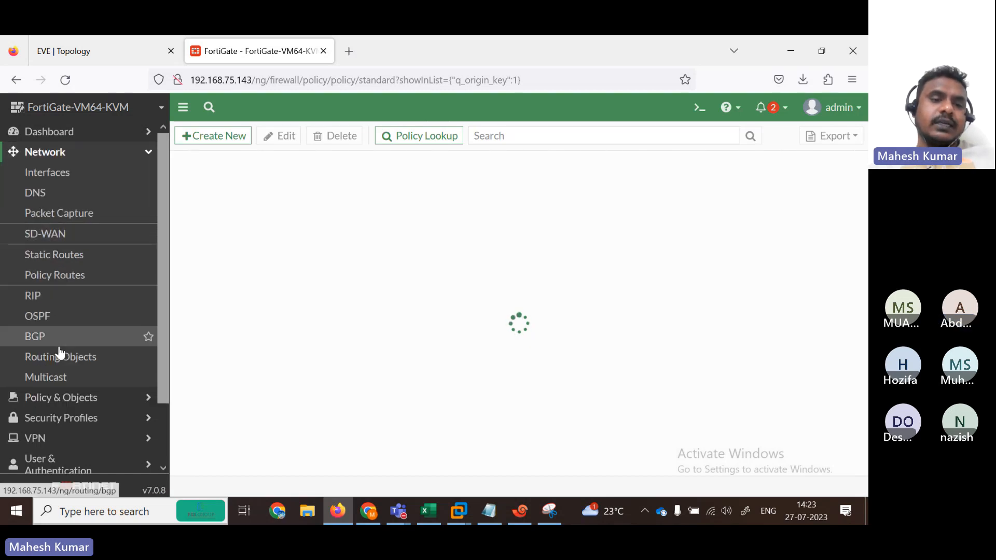
pyautogui.click(57, 255)
pyautogui.click(216, 141)
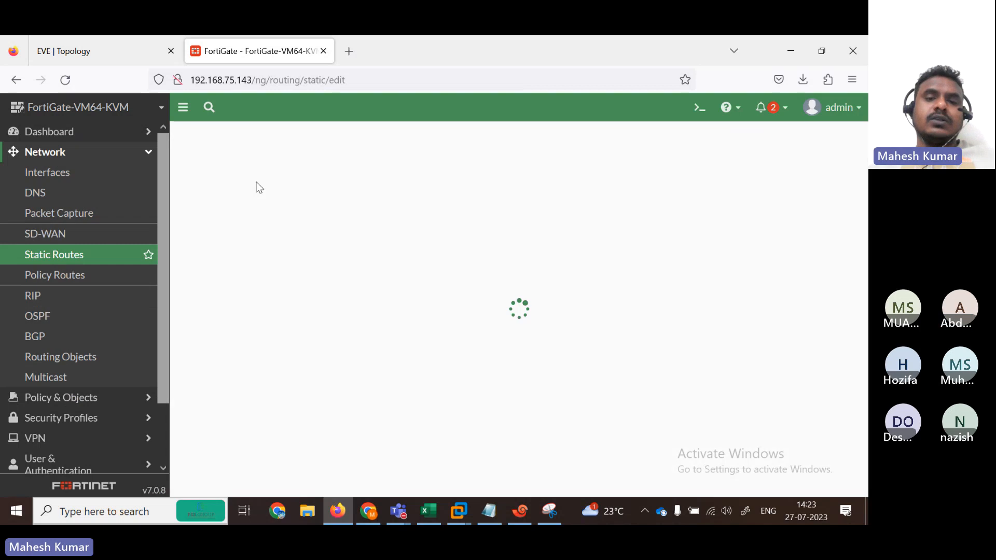
pyautogui.click(371, 203)
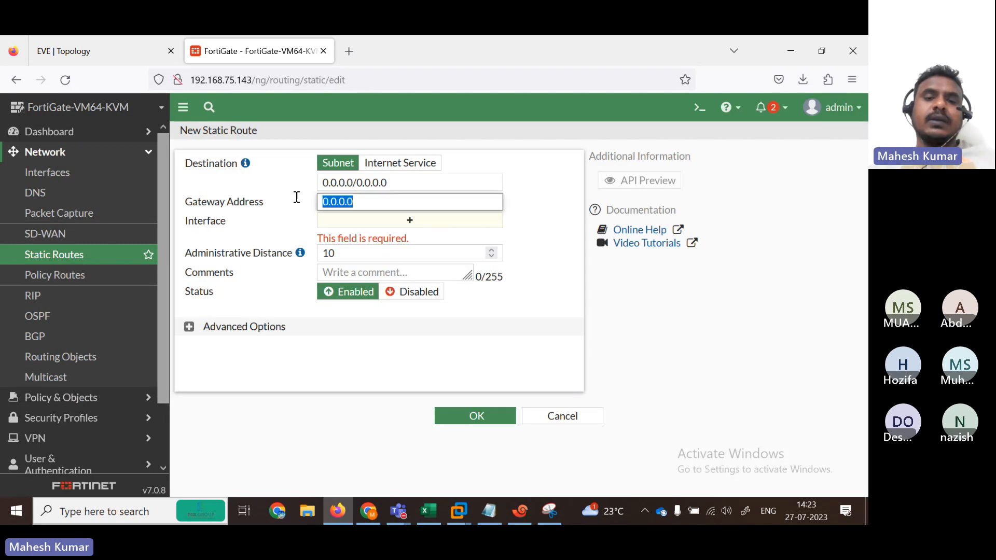
# Open the FortiGate CLI console and try to create static route 1 with the copied commands, closing the configuration with end
pyautogui.click(698, 110)
pyautogui.write('config router static edit 1 set gateway 192.168.3.1 set device port 4')
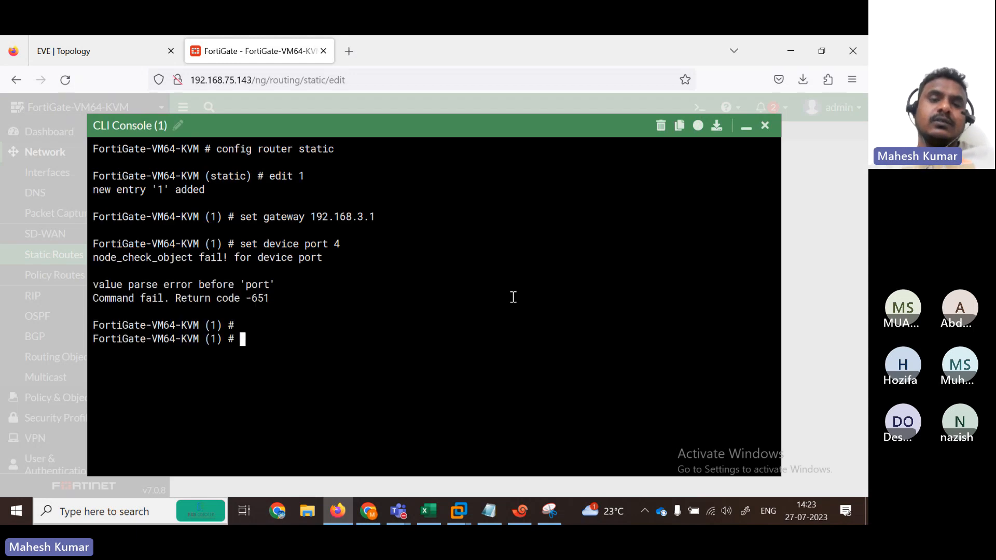
pyautogui.write('end')
pyautogui.press('Return')
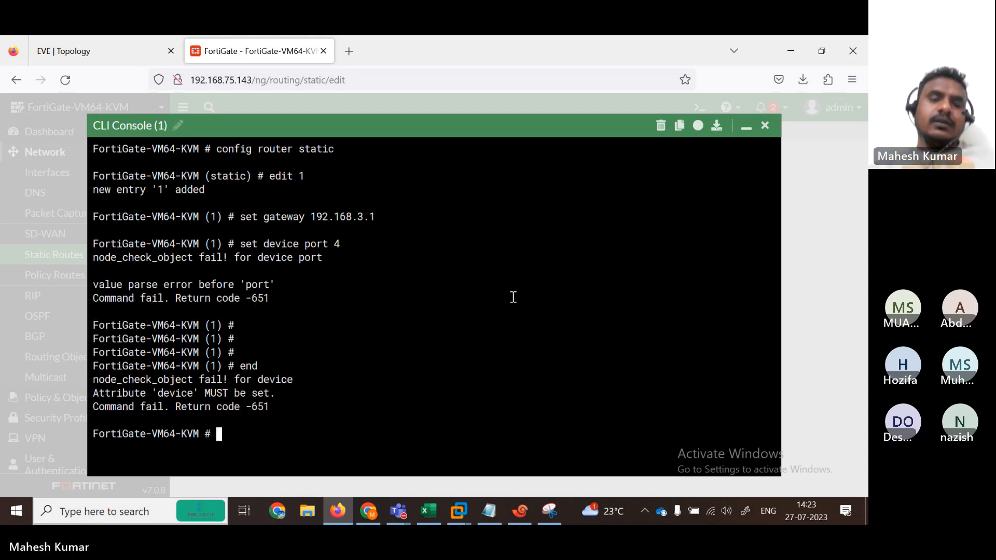
# Re-enter the static route configuration with config router static and create entry 1 with edit 1
pyautogui.press('Return')
pyautogui.write('config r')
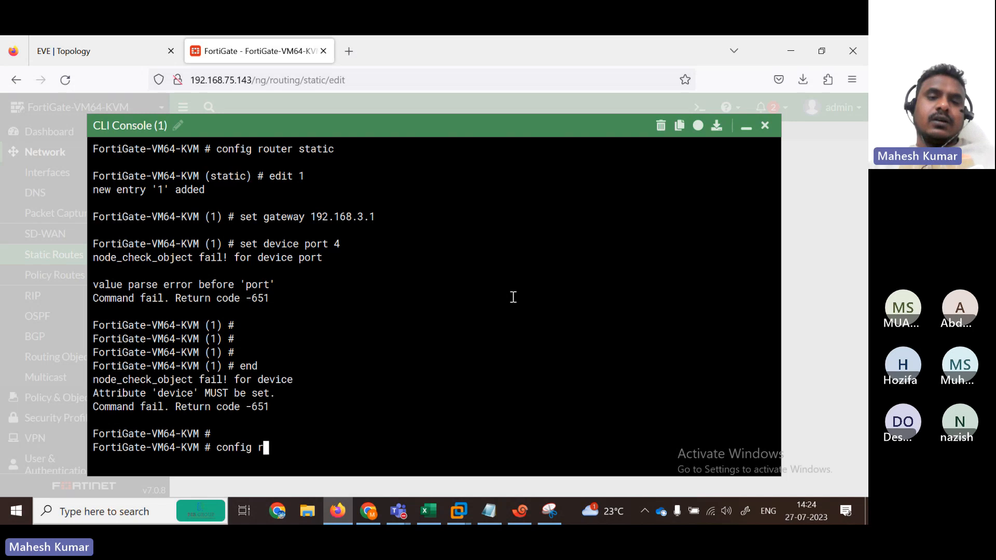
pyautogui.write('outer static')
pyautogui.press('Return')
pyautogui.press('Return')
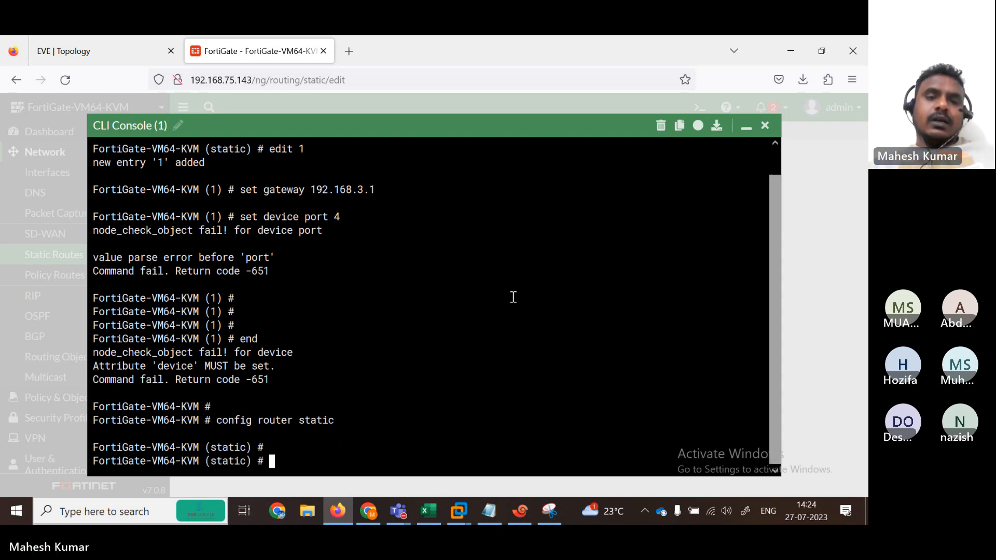
pyautogui.write('ed')
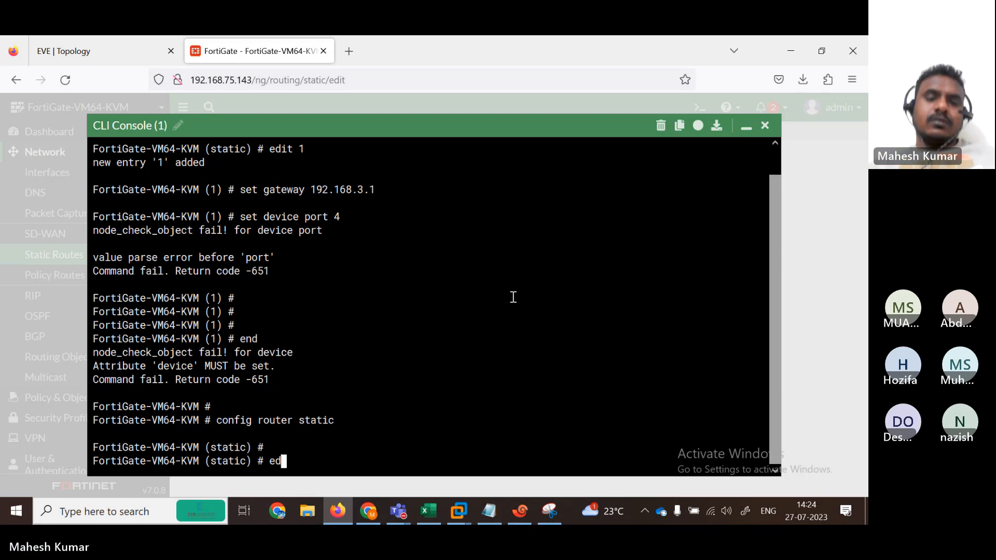
pyautogui.press('BackSpace')
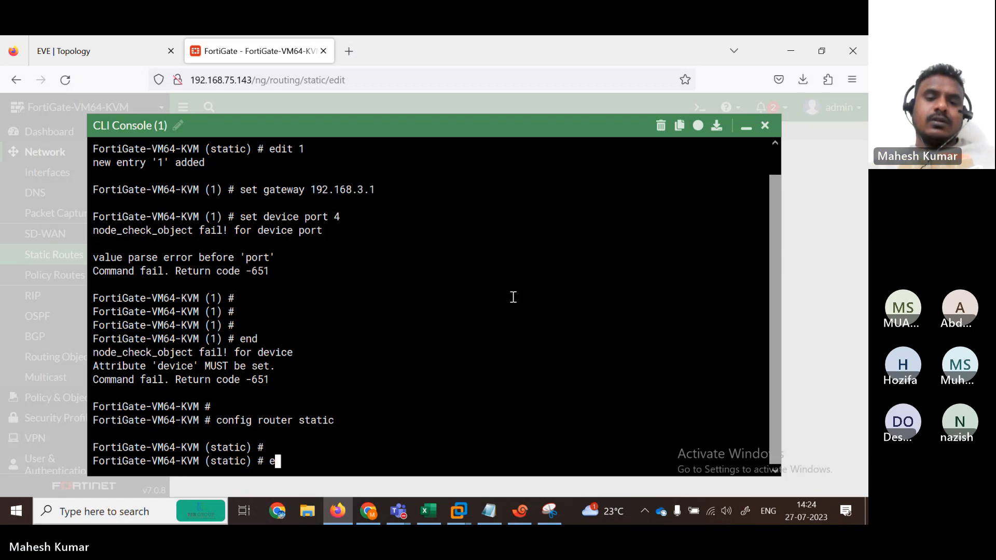
pyautogui.write('dit 1')
pyautogui.press('Return')
pyautogui.press('Return')
pyautogui.press('Return')
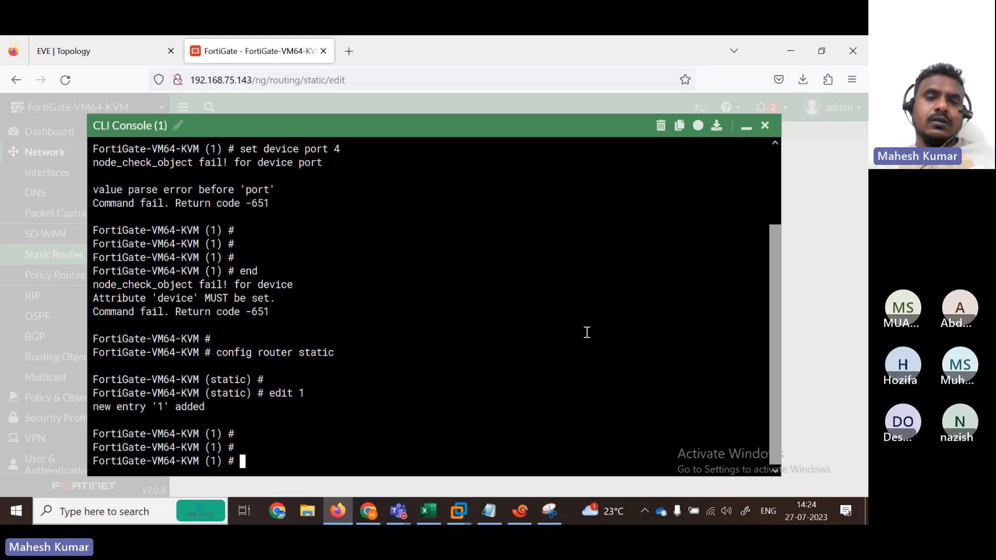
# Set the gateway of static route entry 1 to 192.168.3.1 in the CLI console
pyautogui.write('set g')
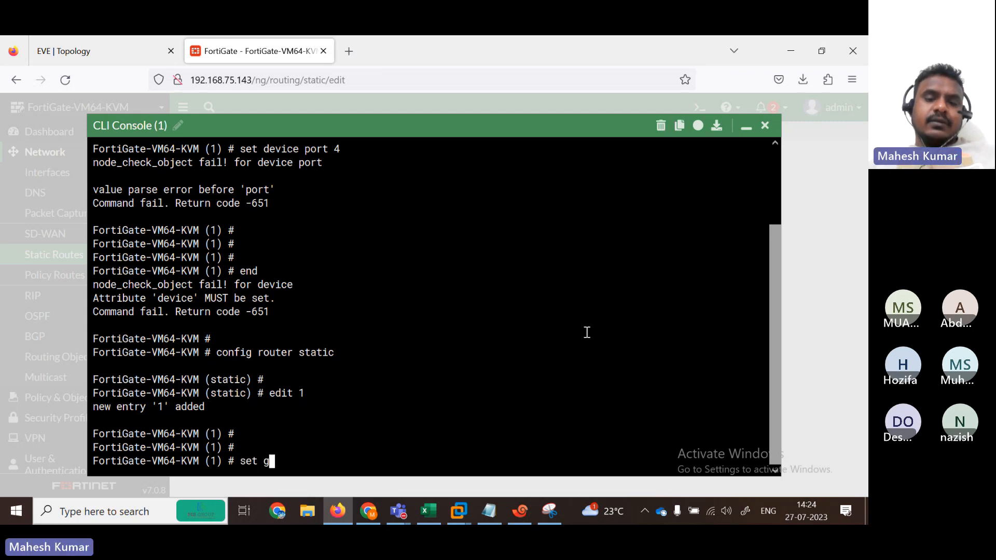
pyautogui.write('ateway 192.168.3.1')
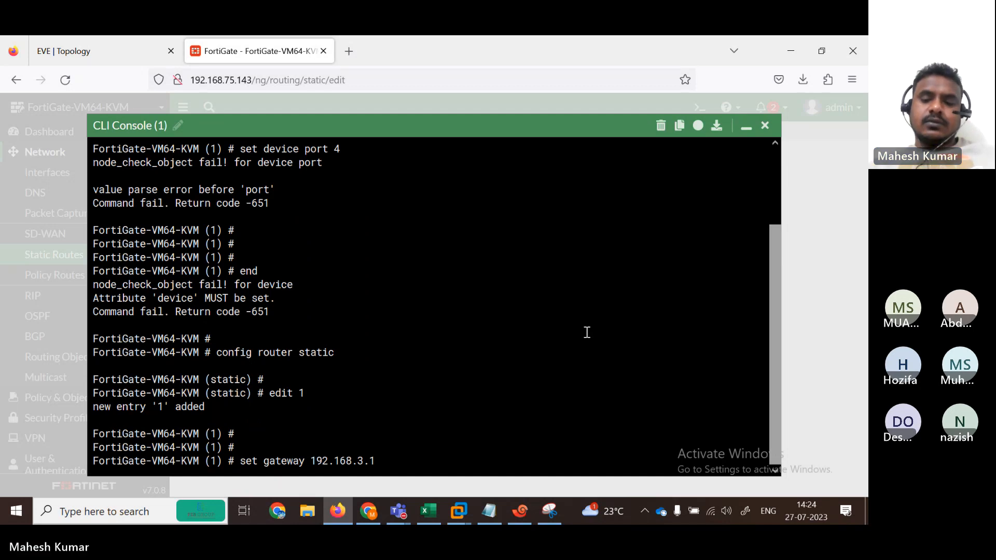
pyautogui.press('Return')
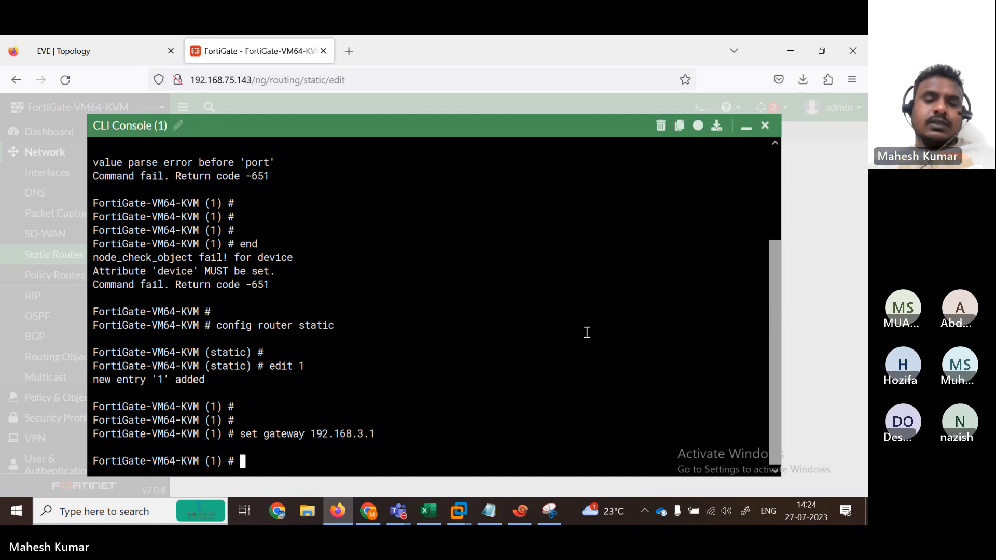
pyautogui.press('Return')
pyautogui.press('Return')
pyautogui.press('Return')
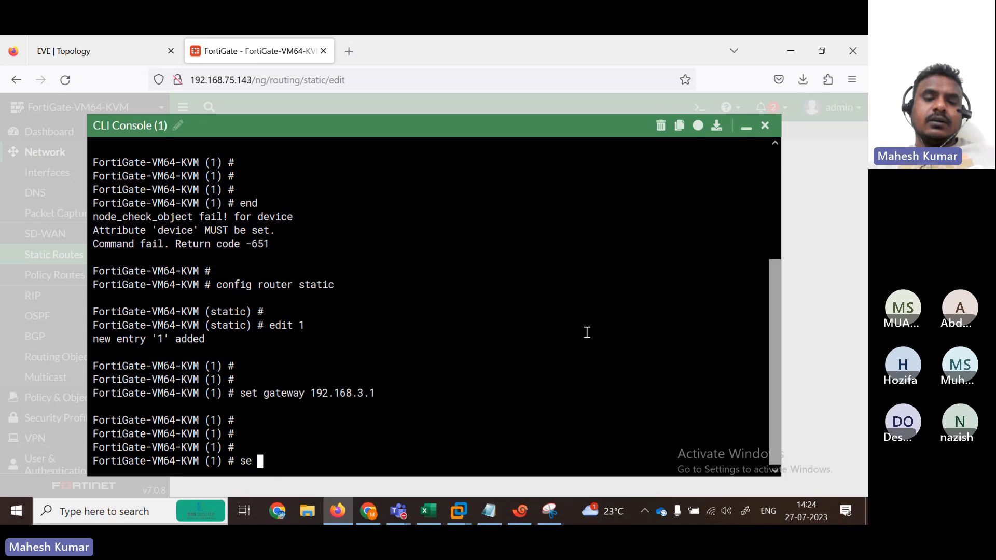
# Set the device of static route entry 1 to port4 and save the configuration with end
pyautogui.press('BackSpace')
pyautogui.write('t de')
pyautogui.press('Tab')
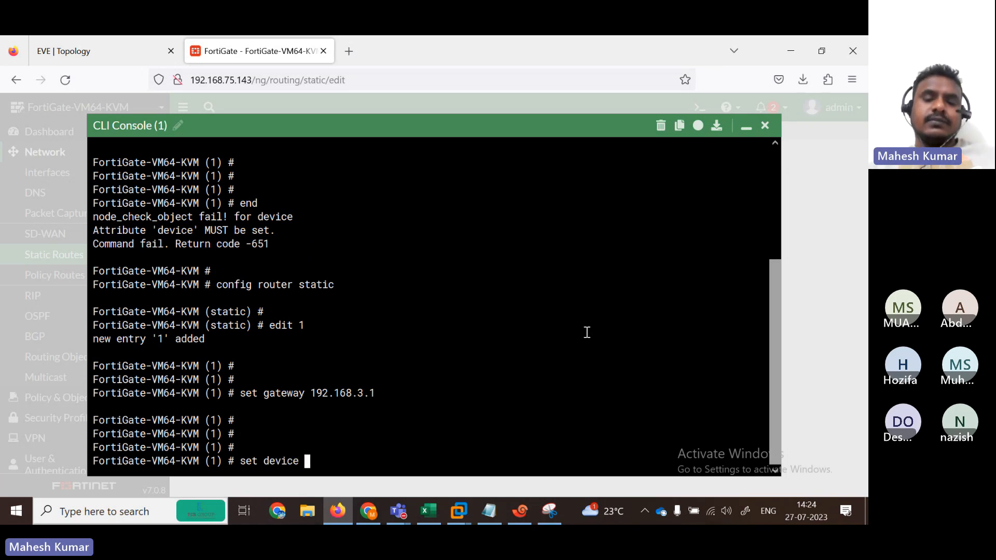
pyautogui.write('port1')
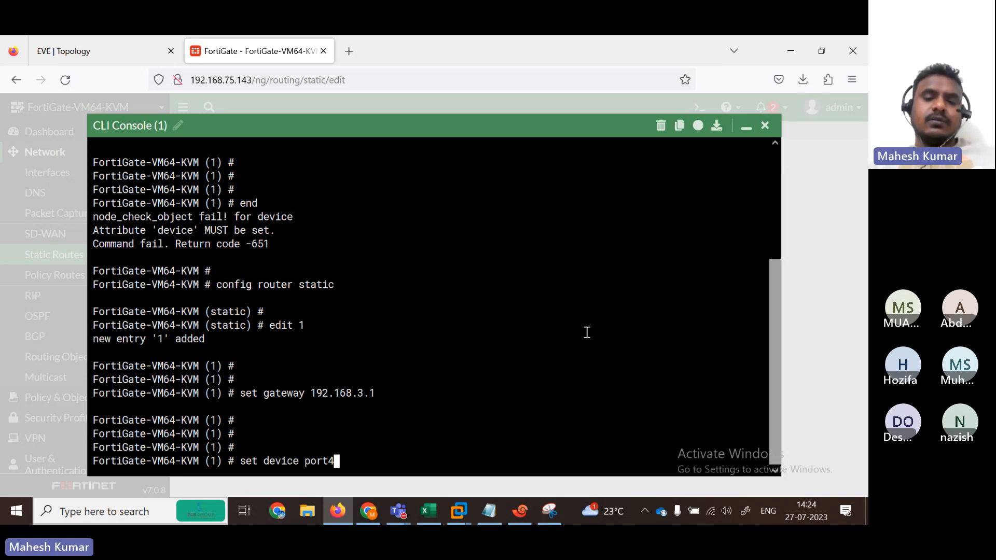
pyautogui.press('Return')
pyautogui.press('Return')
pyautogui.press('Return')
pyautogui.write('end')
pyautogui.press('Return')
pyautogui.press('Return')
pyautogui.press('Return')
# Check the route with show router static, and close the console and the blank New Static Route form to view the static routes list
pyautogui.write('show ')
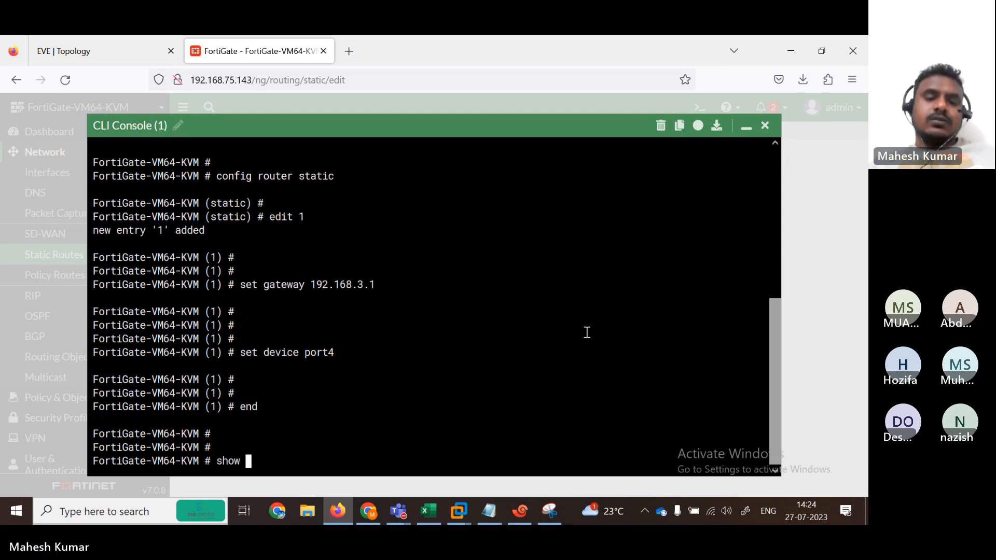
pyautogui.write('router ')
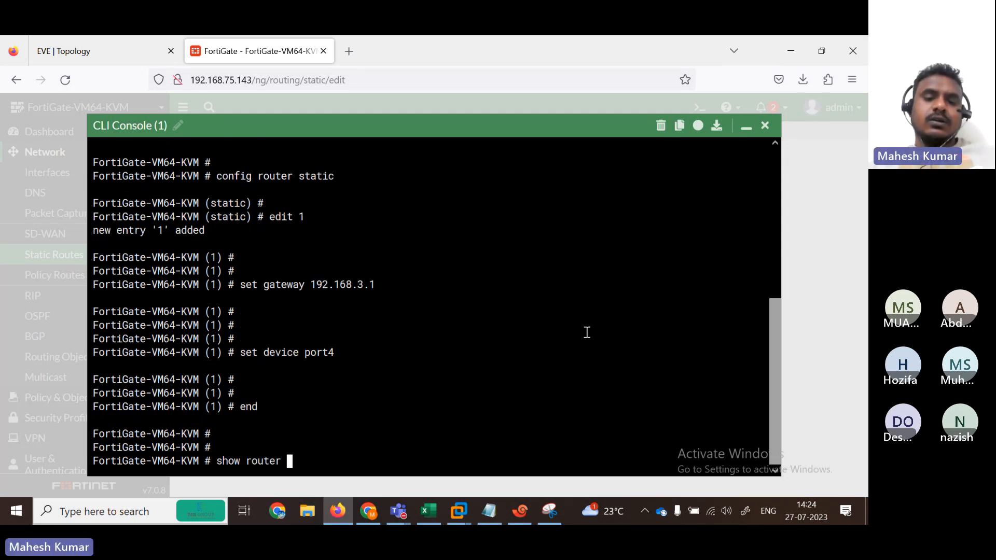
pyautogui.write('static')
pyautogui.press('Return')
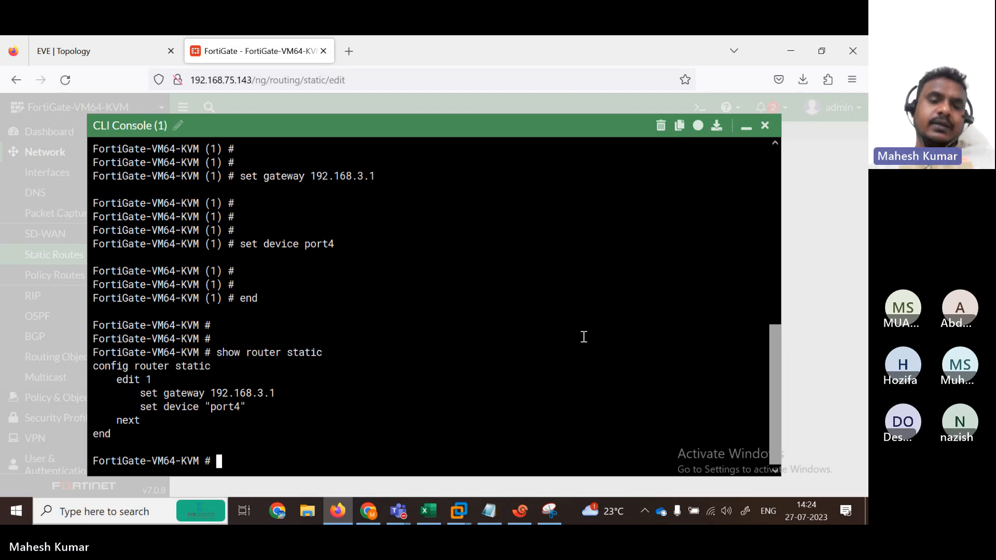
pyautogui.moveTo(141, 393); pyautogui.dragTo(288, 392)
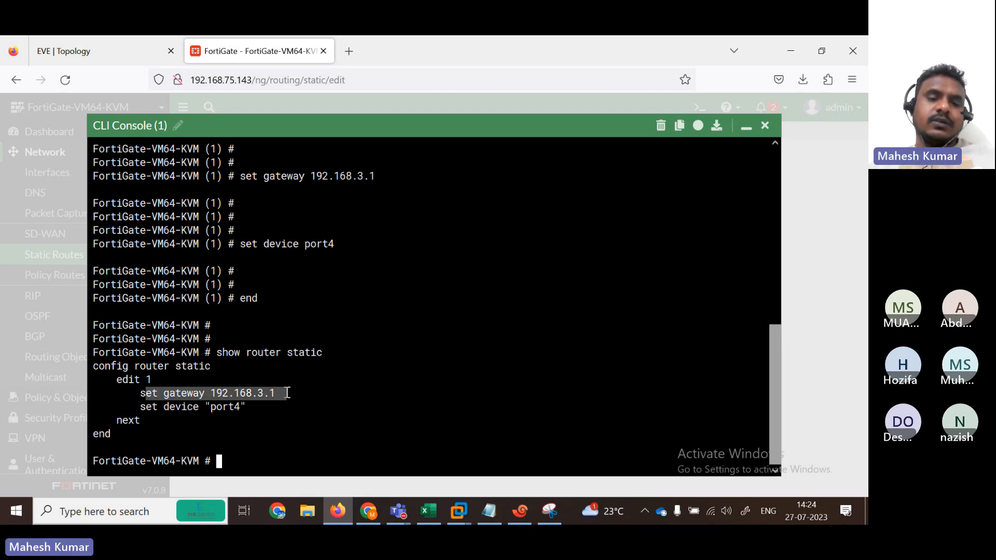
pyautogui.moveTo(146, 407); pyautogui.dragTo(255, 407)
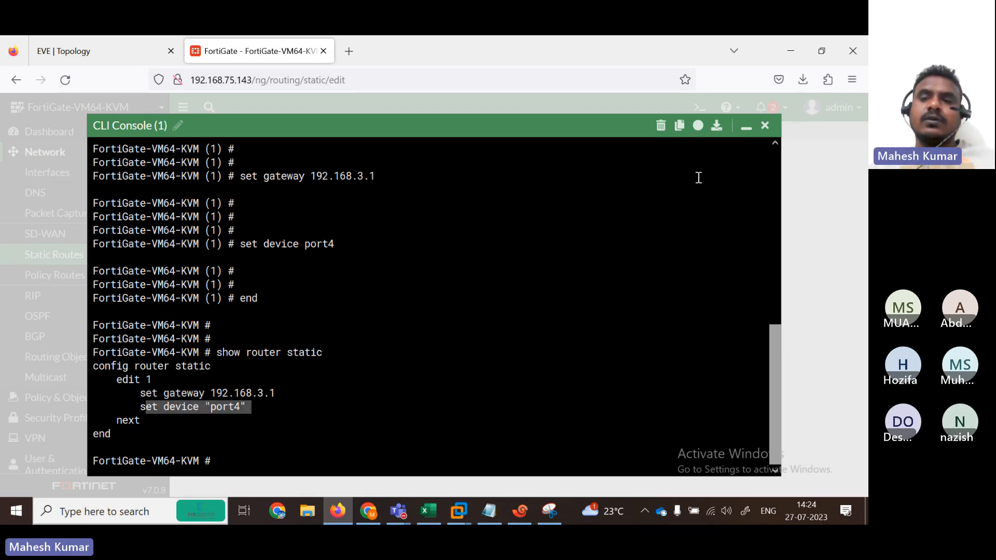
pyautogui.click(766, 128)
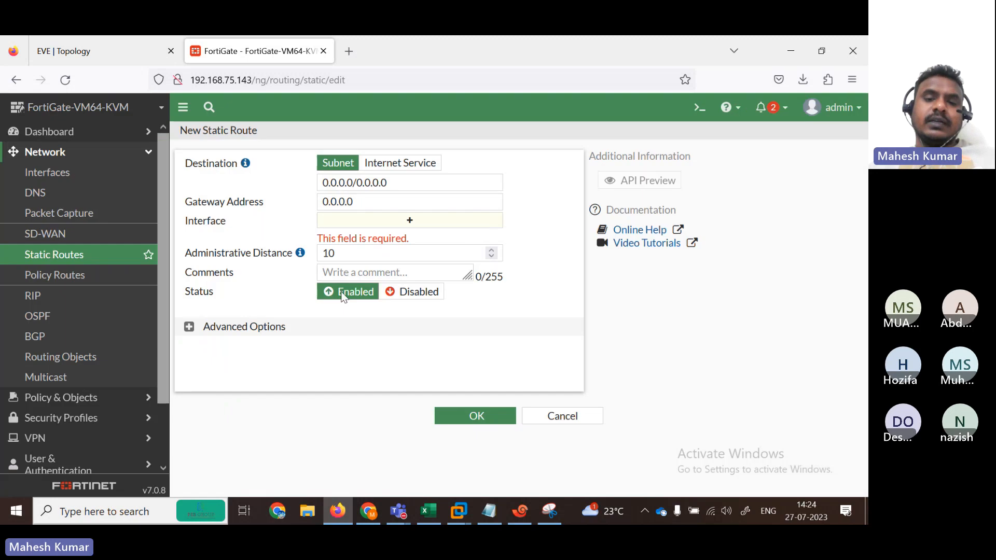
pyautogui.click(569, 417)
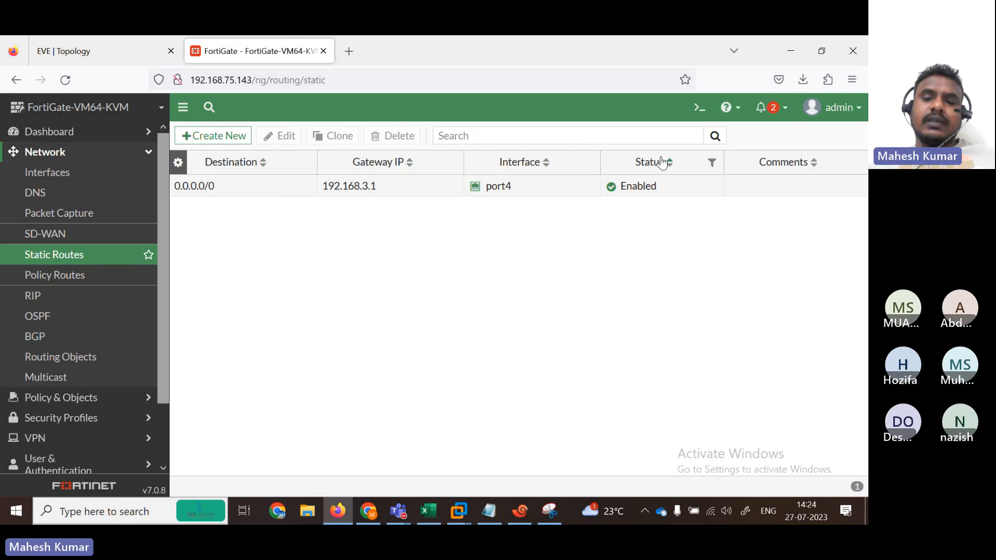
# Switch to the FG session in Xshell and repeat execute ping 1.1.1.1
pyautogui.click(520, 511)
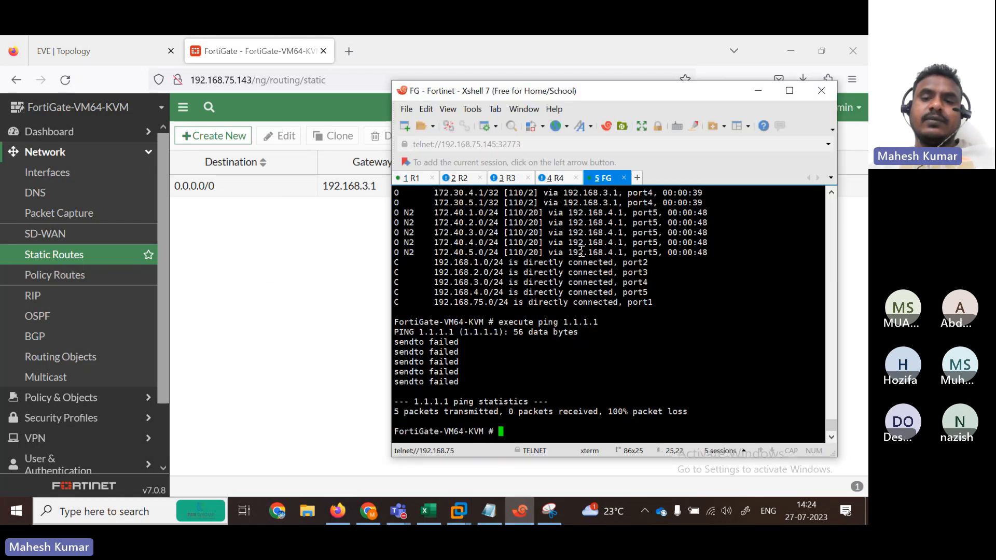
pyautogui.press('Up')
pyautogui.press('Return')
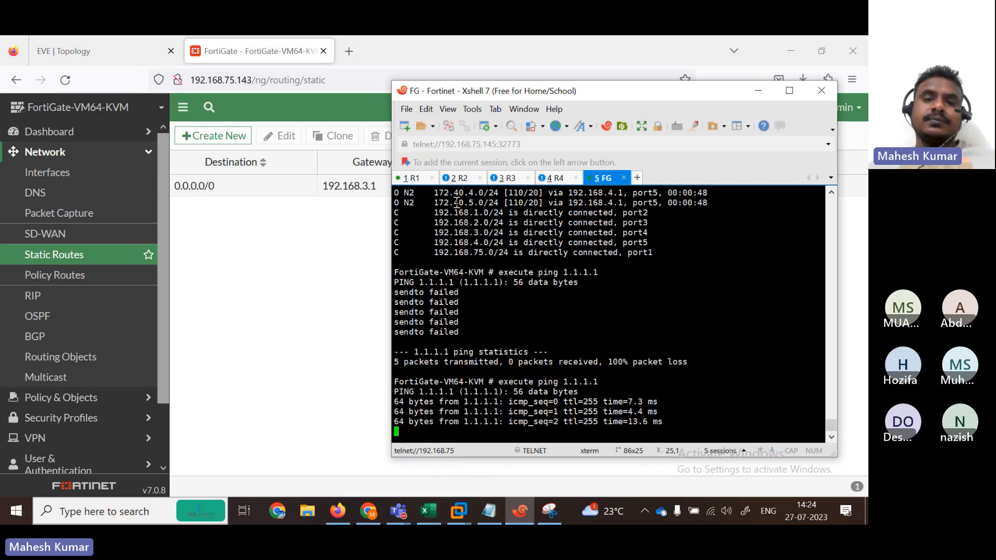
# Switch to the R1 session and ping 1.1.1.1 from the router
pyautogui.click(412, 178)
pyautogui.press('Return')
pyautogui.press('Return')
pyautogui.press('Return')
pyautogui.press('Return')
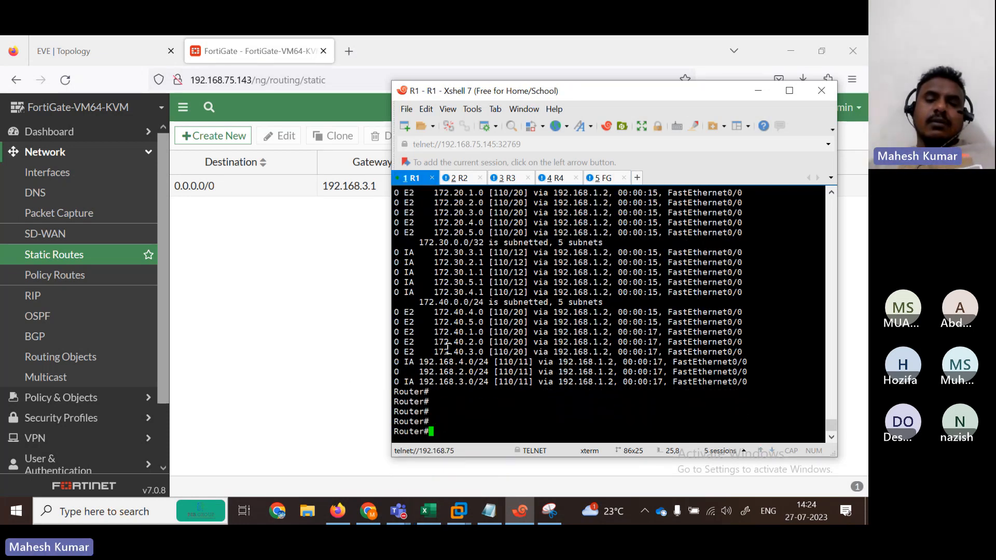
pyautogui.write('pi')
pyautogui.press('Tab')
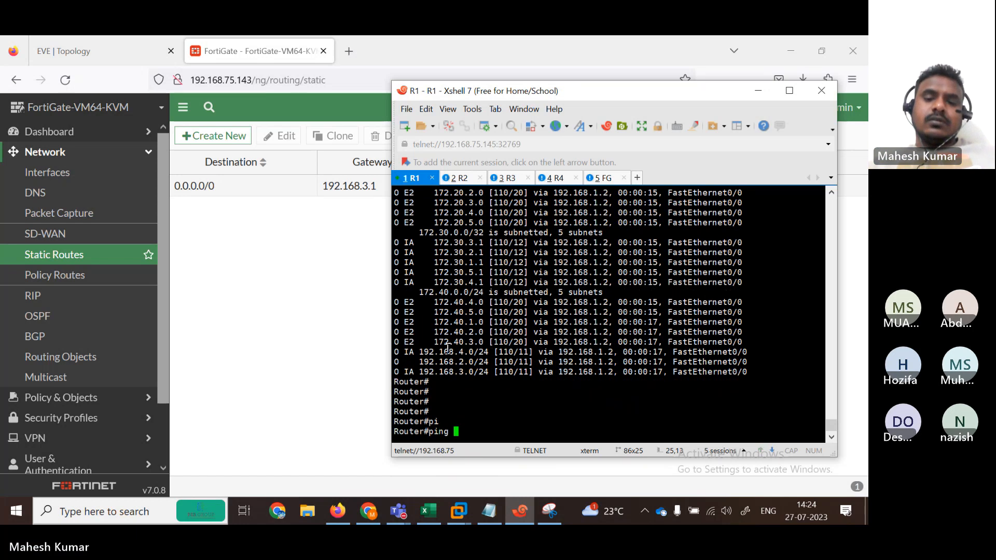
pyautogui.write('1.1.1.1')
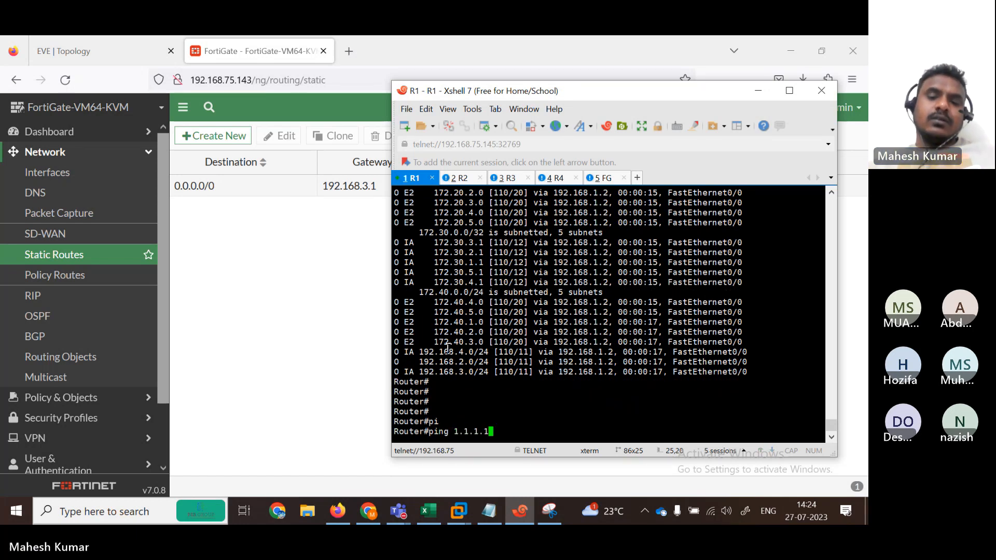
pyautogui.press('Return')
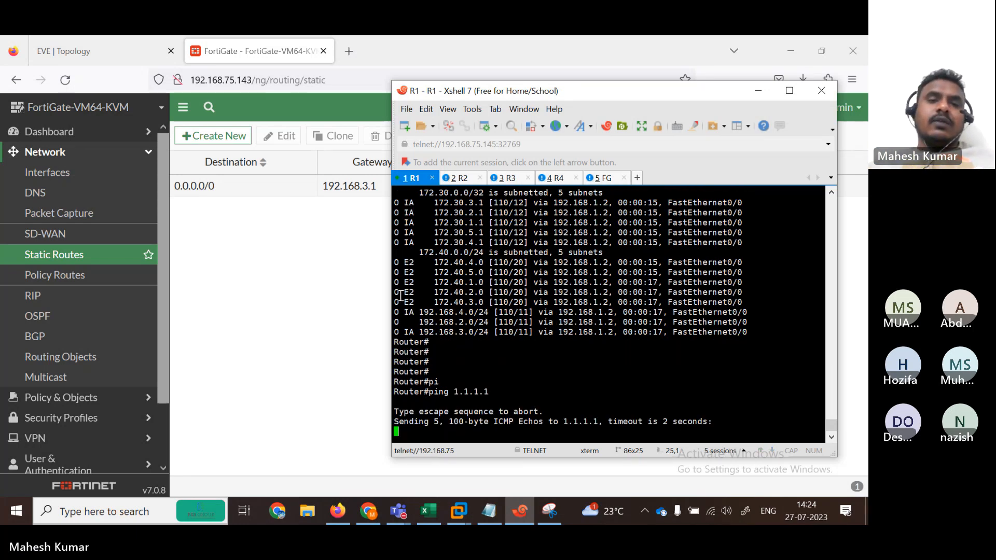
# Review the OSPF topology in EVE, and return to the FortiGate static routes list in Firefox
pyautogui.click(86, 40)
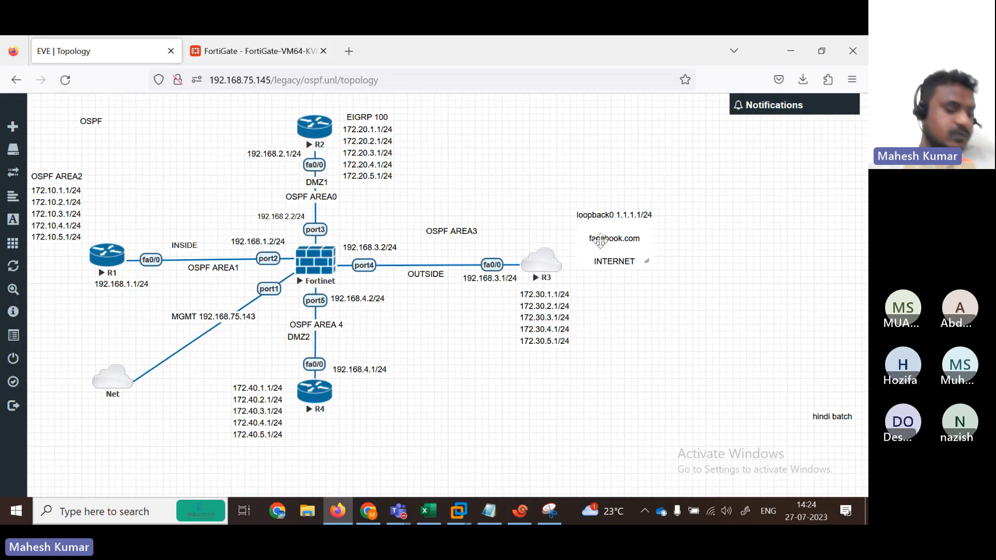
pyautogui.press('XF86AudioRaiseVolume')
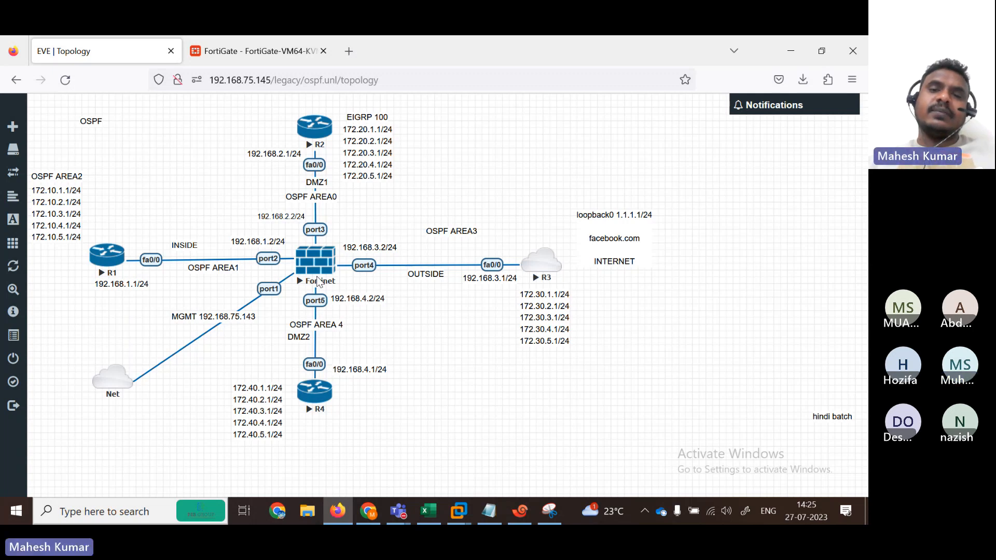
pyautogui.click(275, 39)
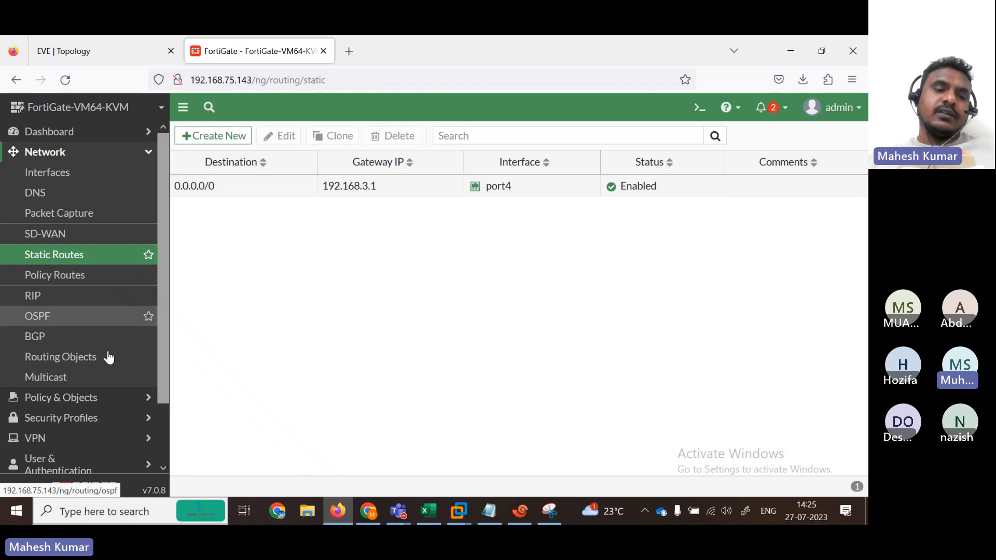
pyautogui.moveTo(160, 382); pyautogui.dragTo(167, 456)
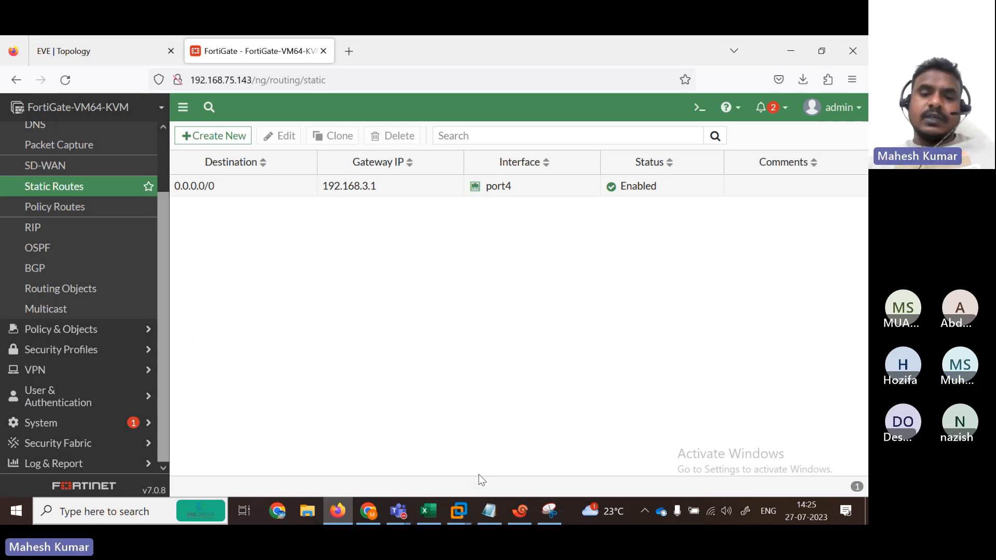
# Switch to the Microsoft Teams meeting window and mute the microphone
pyautogui.click(399, 521)
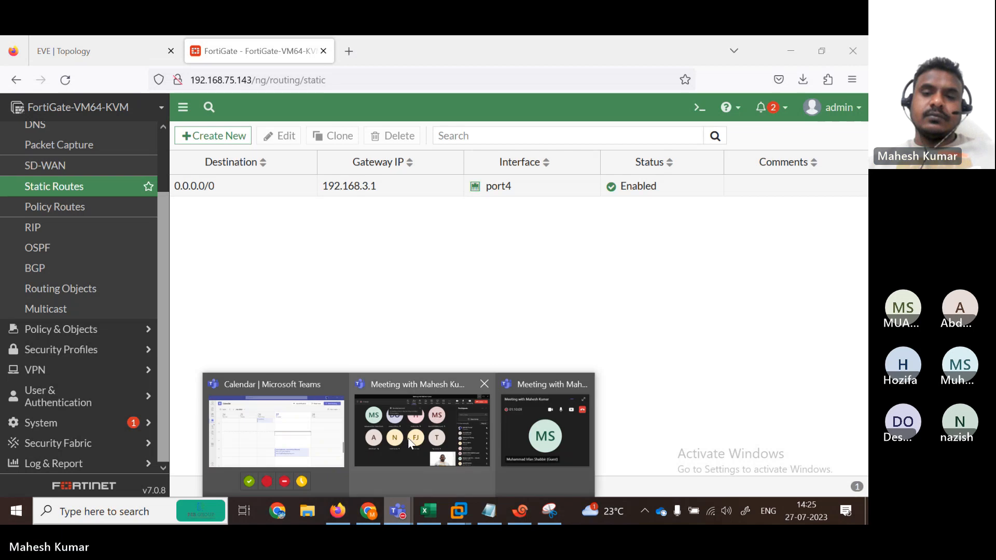
pyautogui.click(408, 437)
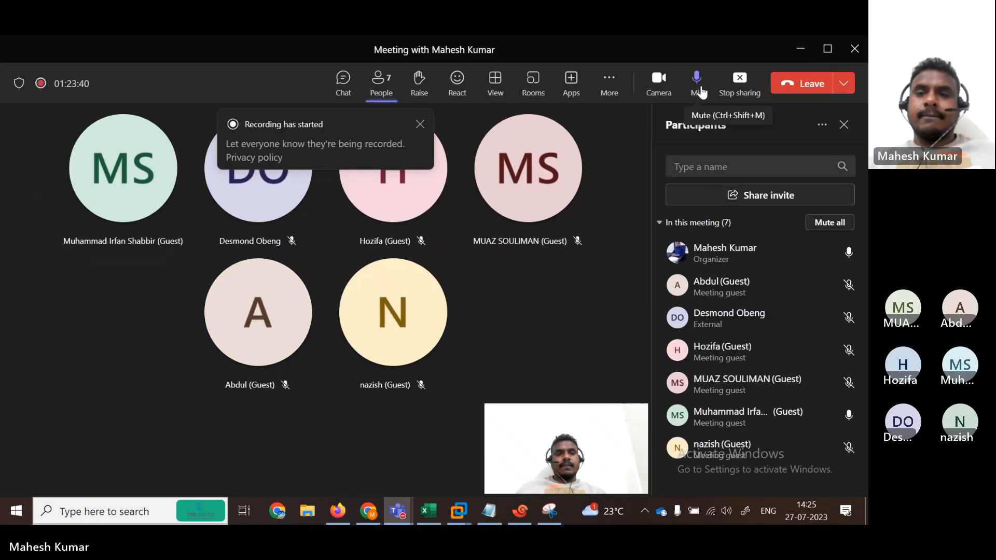
pyautogui.click(701, 91)
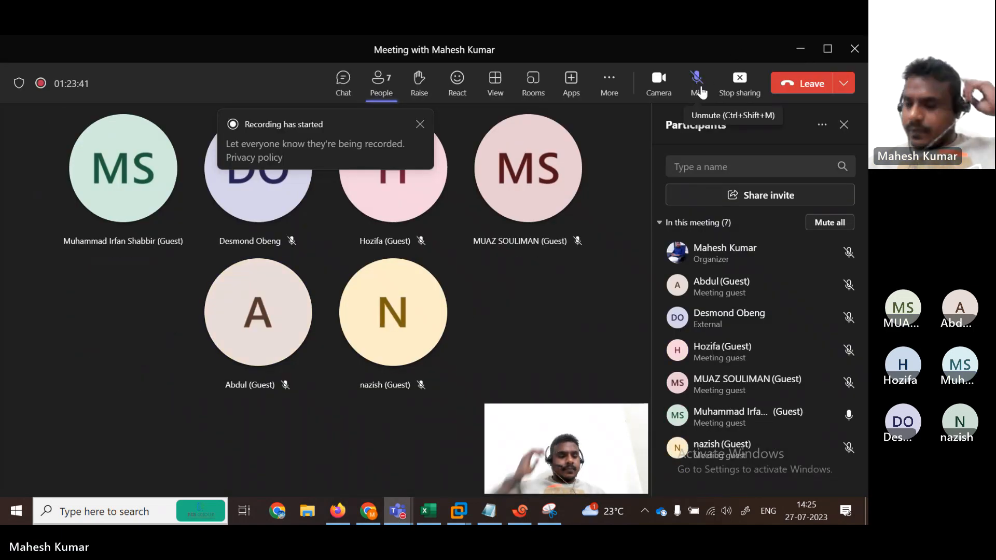
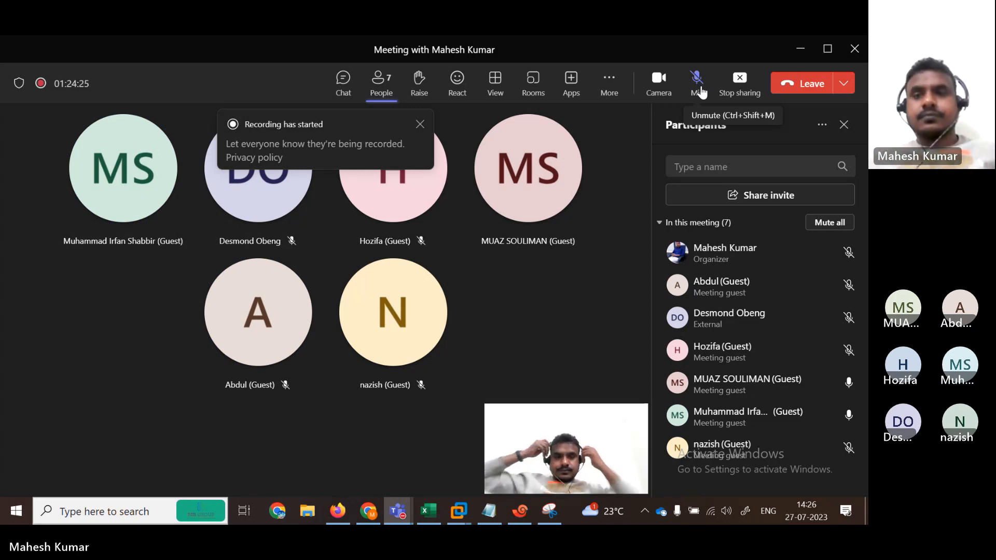
# Unmute the microphone in the Teams meeting and close the Participants list
pyautogui.click(698, 83)
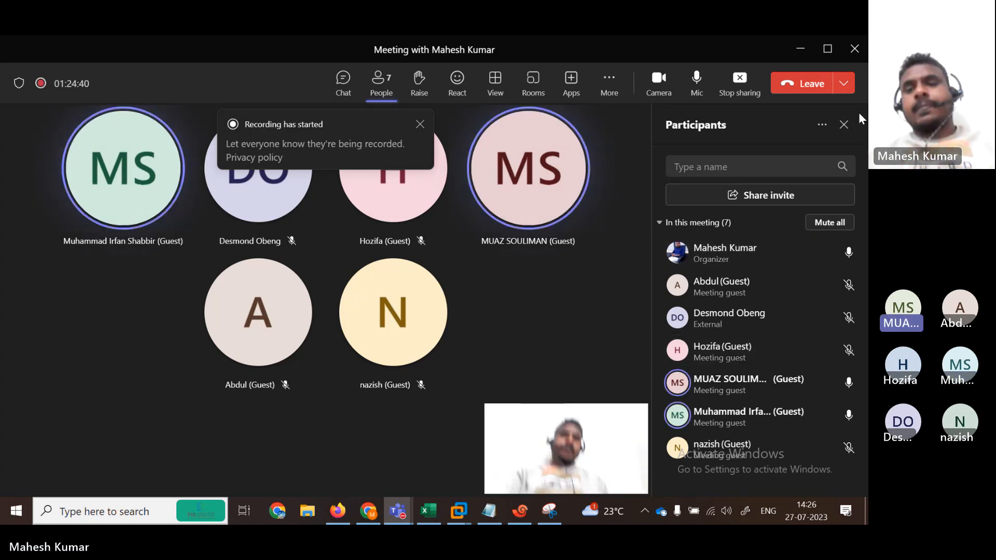
pyautogui.click(844, 124)
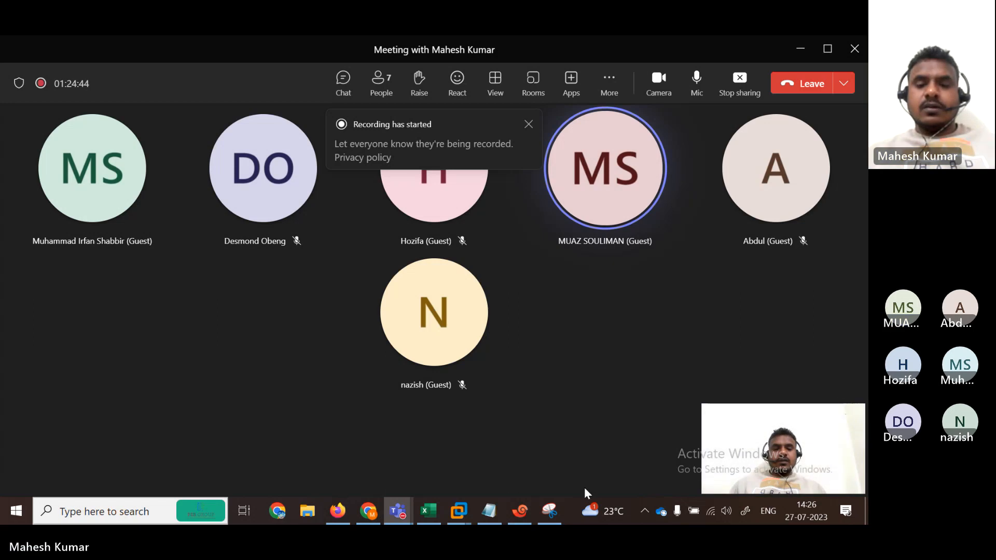
# Switch to the R1 session in Xshell, repeat ping 1.1.1.1, and minimize the Teams meeting window
pyautogui.click(519, 511)
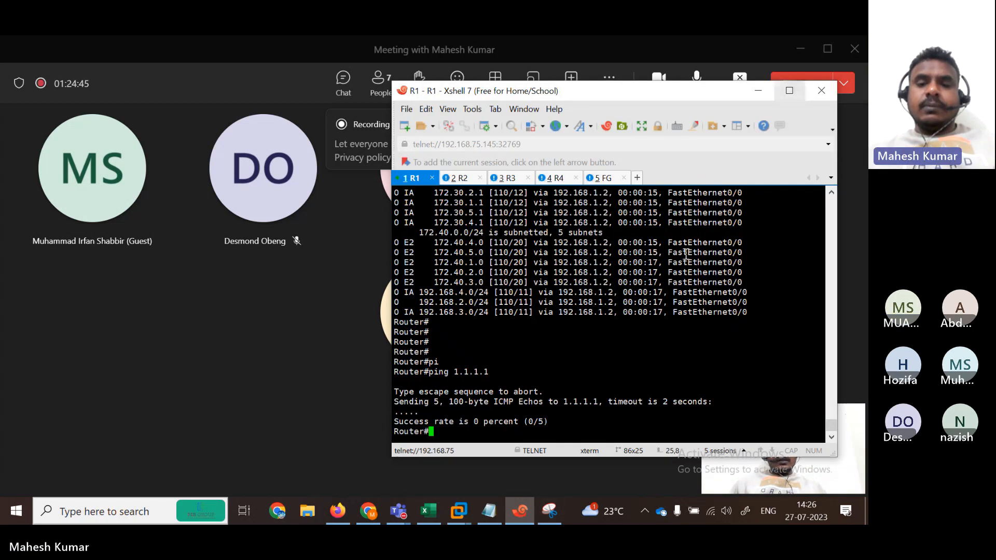
pyautogui.press('Up')
pyautogui.press('Return')
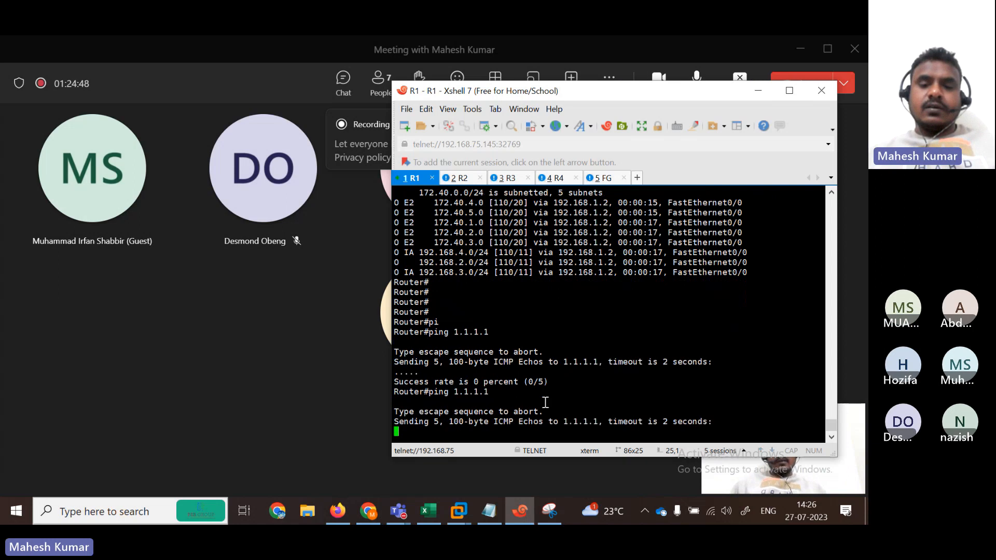
pyautogui.click(801, 48)
pyautogui.click(801, 49)
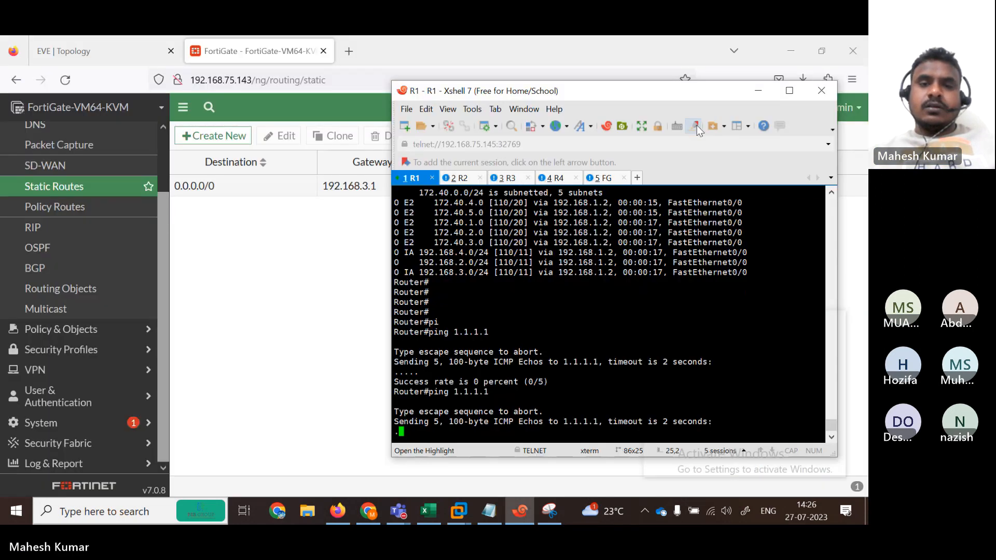
# Review the OSPF topology in EVE, and return to the R1 session in Xshell to ping 1.1.1.1 again
pyautogui.click(85, 46)
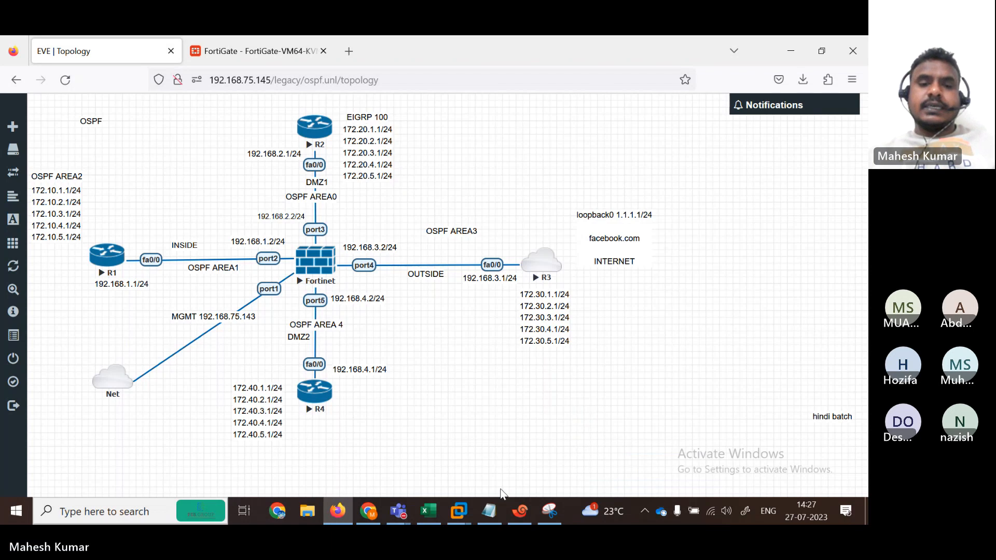
pyautogui.click(520, 511)
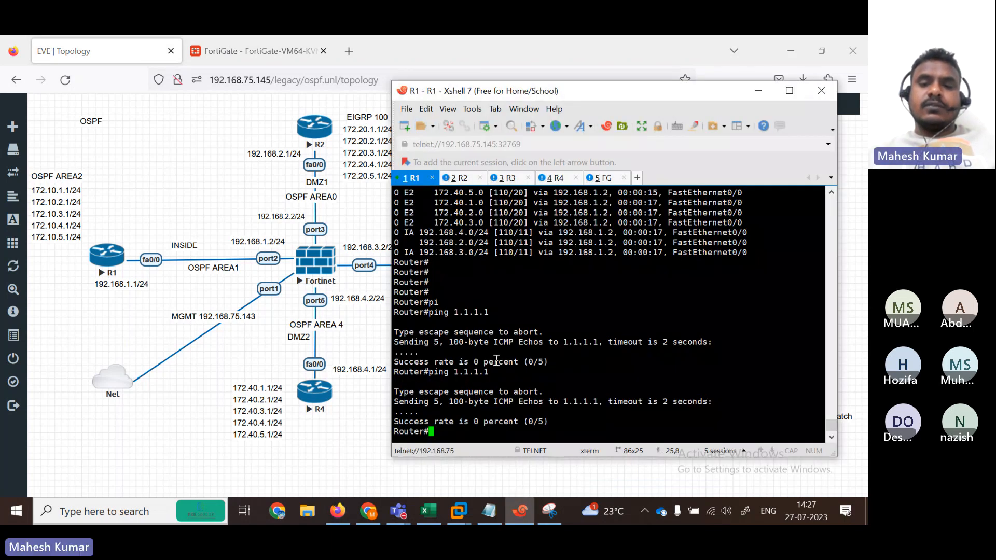
pyautogui.press('Up')
pyautogui.press('Return')
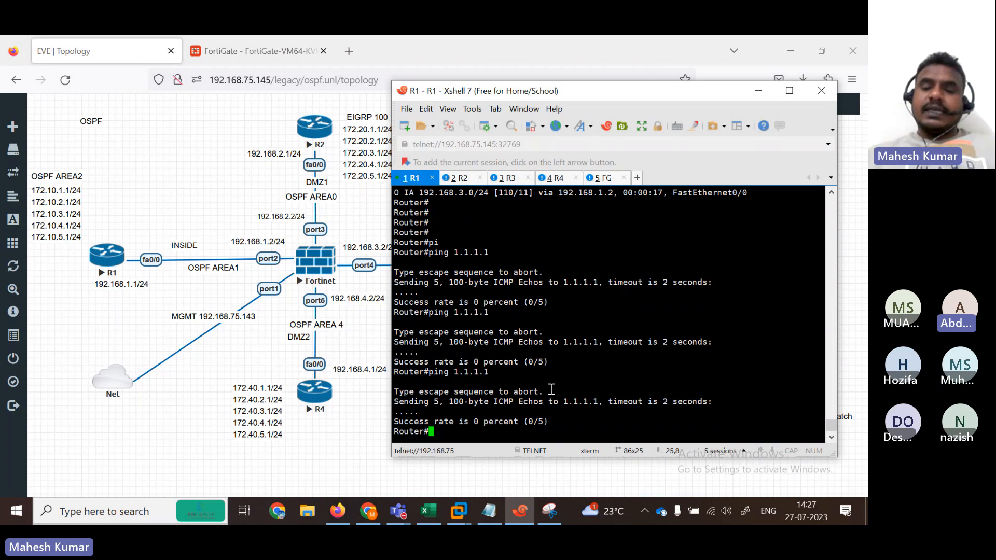
pyautogui.press('Return')
pyautogui.press('Return')
pyautogui.press('Return')
pyautogui.press('Return')
pyautogui.press('Return')
pyautogui.press('Return')
pyautogui.press('Return')
pyautogui.press('Return')
pyautogui.press('Return')
pyautogui.press('Return')
pyautogui.press('Return')
pyautogui.press('Return')
pyautogui.press('Return')
pyautogui.press('Return')
pyautogui.press('Return')
pyautogui.press('Return')
pyautogui.press('Return')
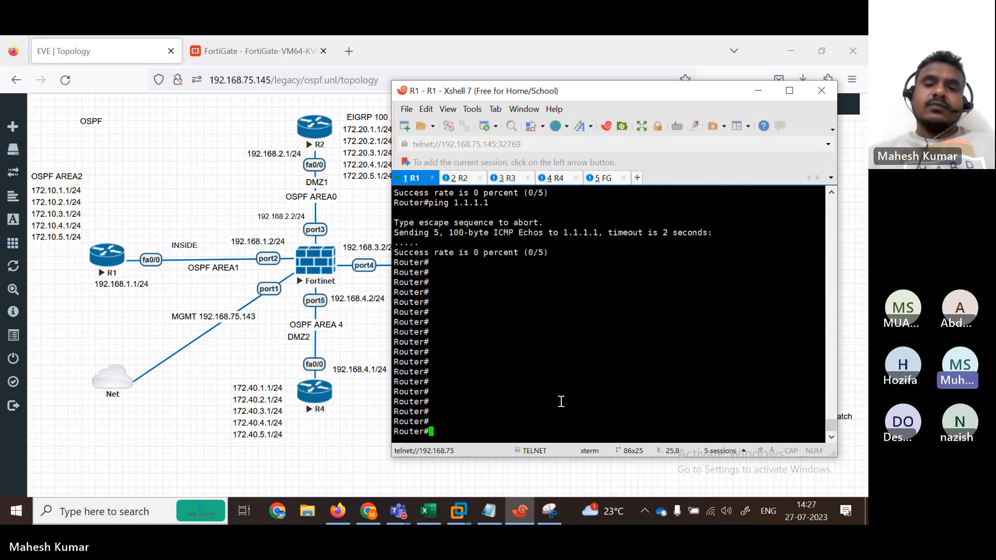
# Check the ping output in the FG session, and list R1's OSPF routes with show ip route ospf
pyautogui.click(600, 179)
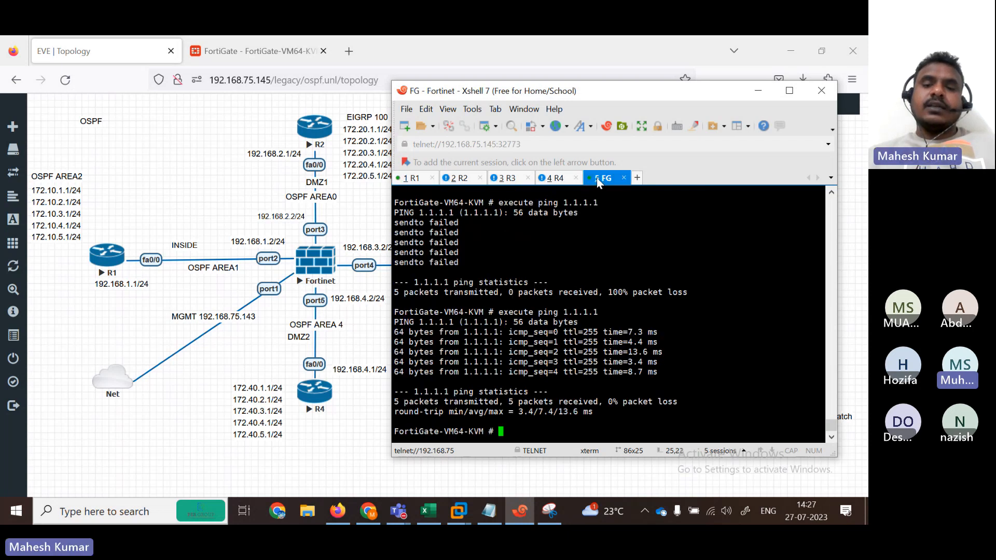
pyautogui.click(413, 182)
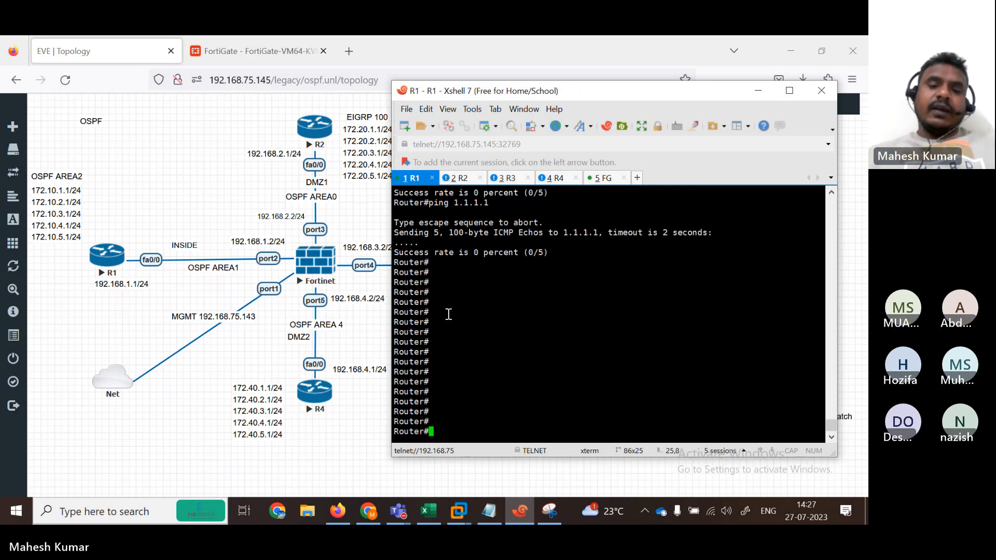
pyautogui.write('show ip r')
pyautogui.write('ou')
pyautogui.press('Tab')
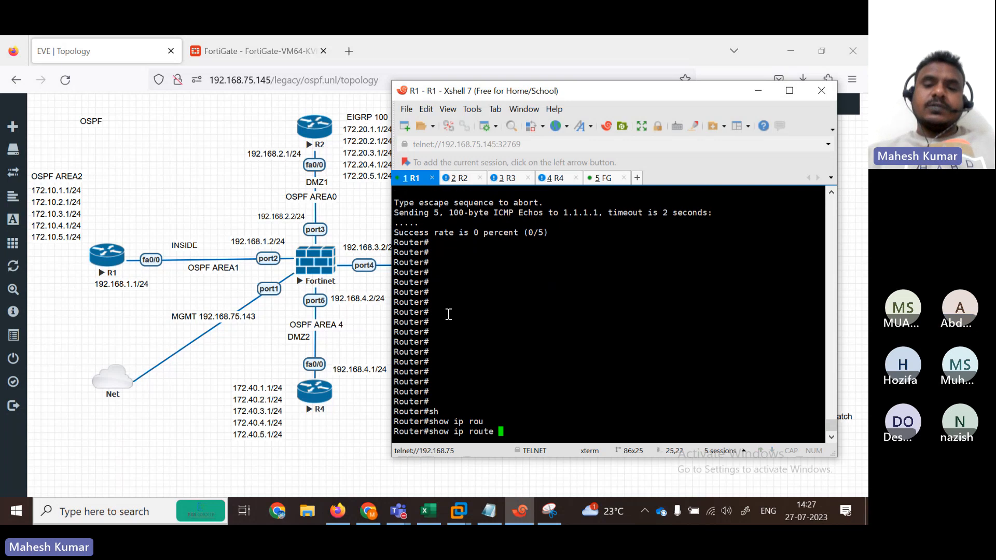
pyautogui.write('os')
pyautogui.press('Tab')
pyautogui.press('Return')
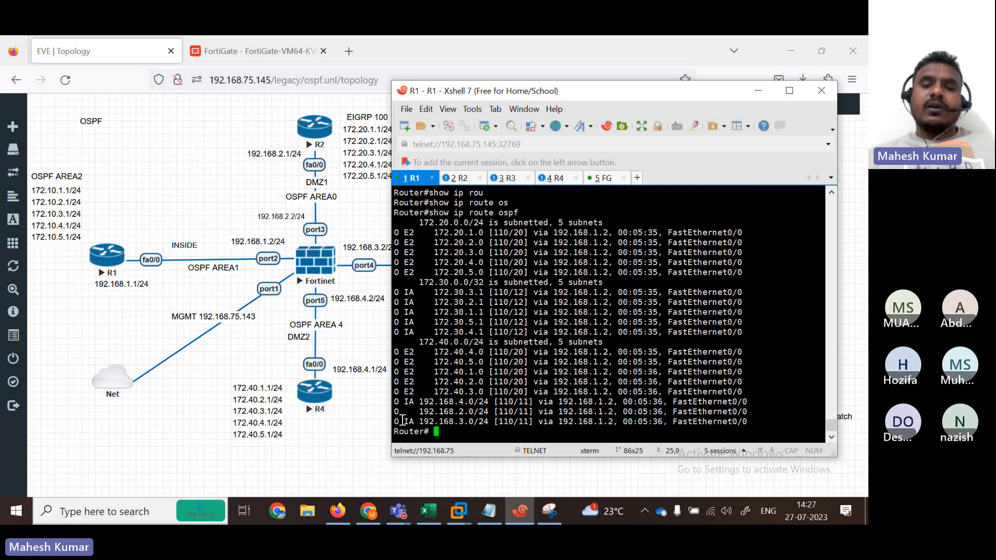
# Examine R1's OSPF route entries for a default route, and add blank prompt lines below the output
pyautogui.moveTo(396, 421); pyautogui.dragTo(686, 421)
pyautogui.tripleClick(711, 421)
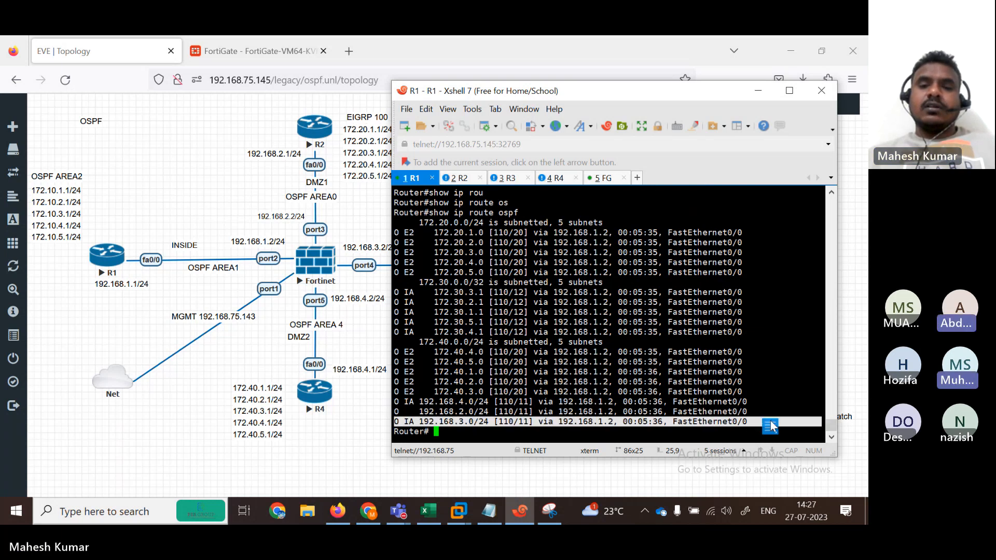
pyautogui.click(397, 232)
pyautogui.moveTo(396, 232); pyautogui.dragTo(759, 417)
pyautogui.press('Return')
pyautogui.press('Return')
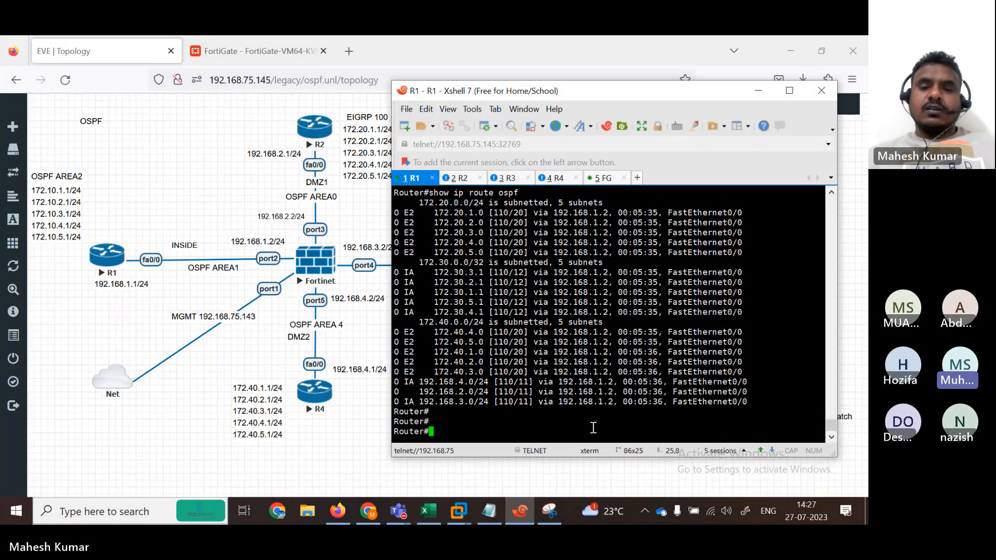
pyautogui.press('Return')
pyautogui.press('Return')
pyautogui.press('Return')
pyautogui.press('Return')
pyautogui.press('Return')
pyautogui.press('Return')
pyautogui.press('Return')
pyautogui.press('Return')
pyautogui.press('Return')
pyautogui.press('Return')
pyautogui.press('Return')
pyautogui.press('Return')
pyautogui.press('Return')
pyautogui.press('Return')
pyautogui.press('Return')
pyautogui.press('Return')
pyautogui.press('Return')
pyautogui.press('Return')
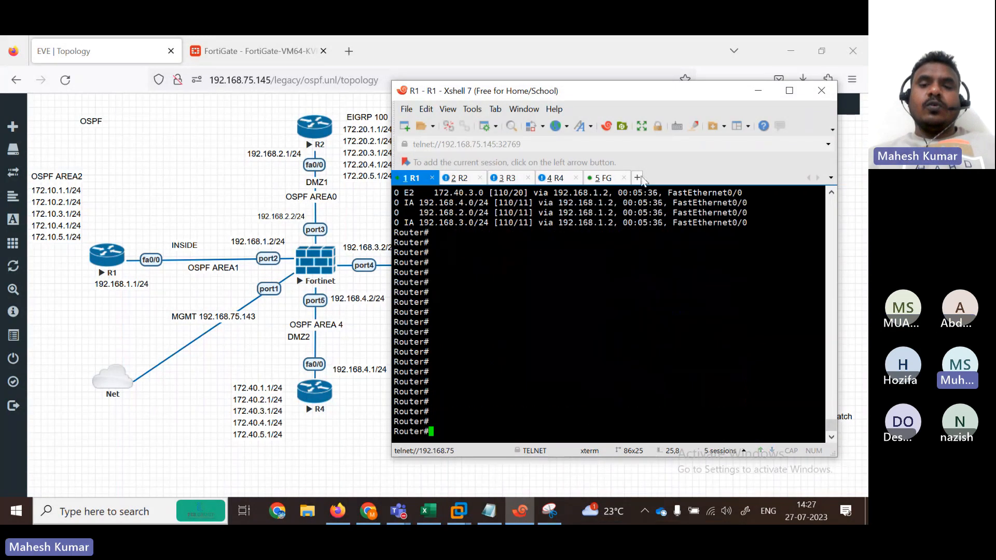
# Copy the config router ospf block with set default-information-original enable and end from the OSPF notes in Notepad
pyautogui.click(231, 229)
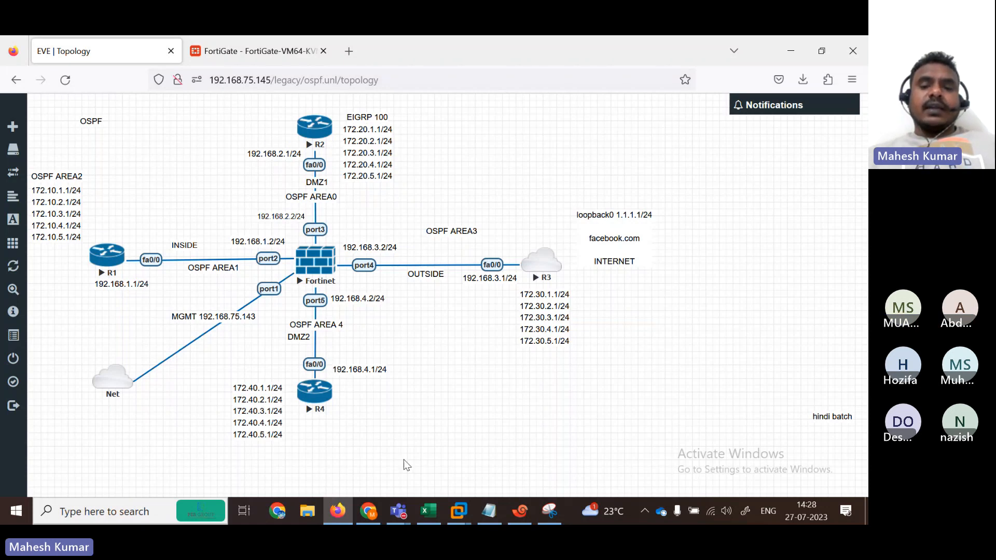
pyautogui.click(488, 512)
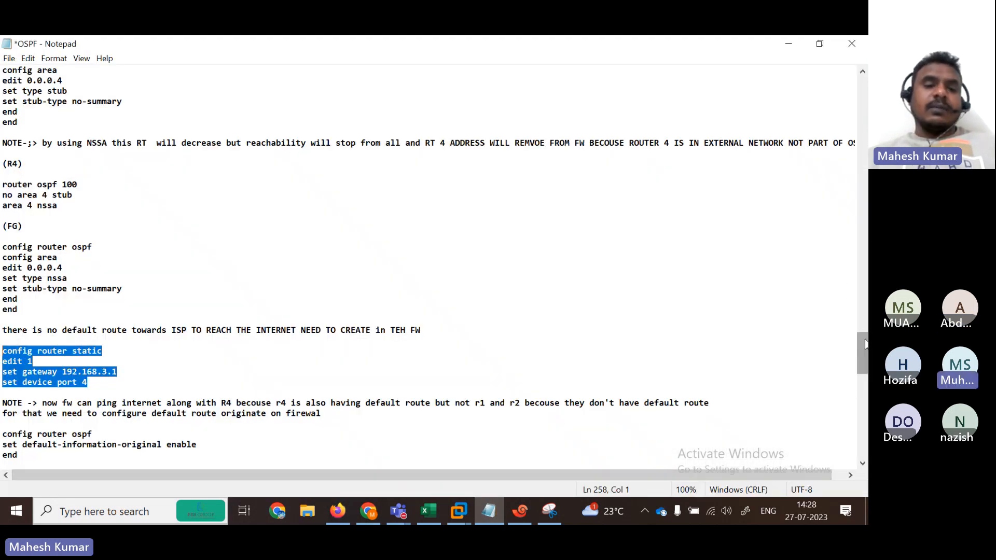
pyautogui.moveTo(864, 346); pyautogui.dragTo(863, 369)
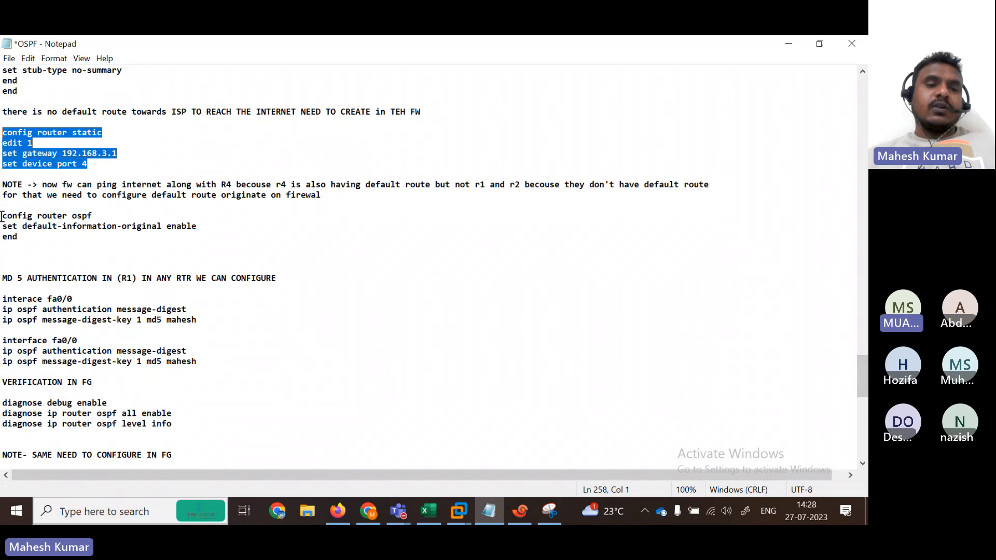
pyautogui.moveTo(3, 216); pyautogui.dragTo(214, 234)
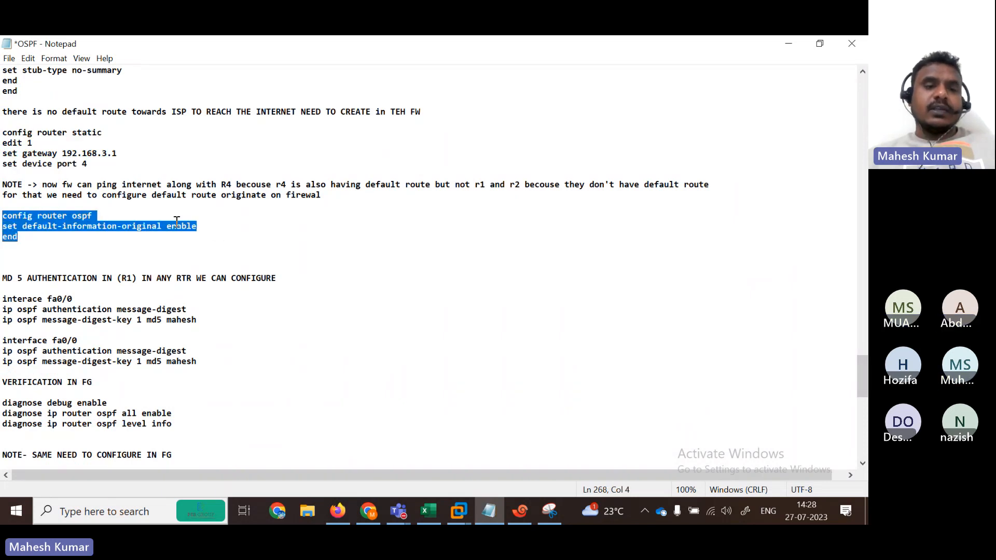
# Try to enable default route origination by pasting the copied OSPF commands into the FG session in Xshell
pyautogui.click(789, 43)
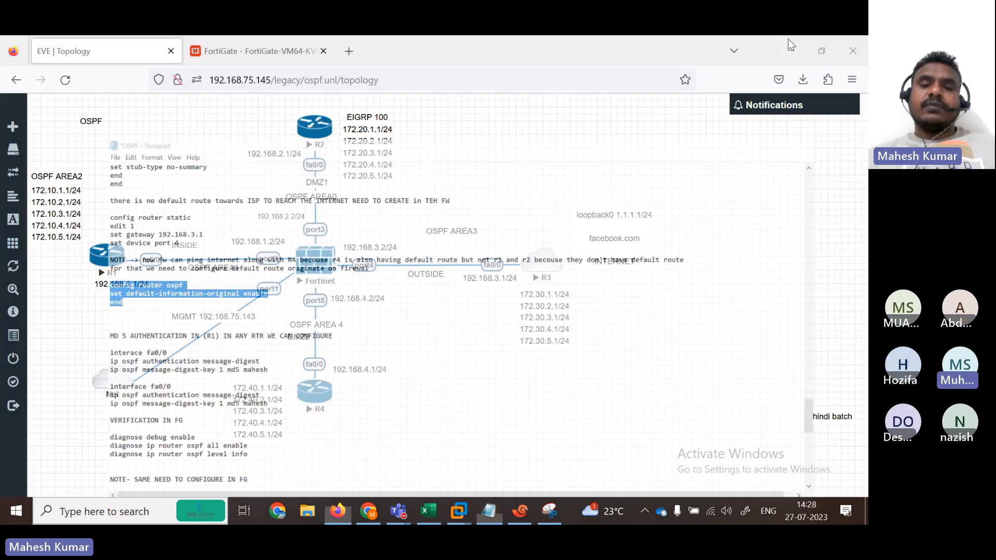
pyautogui.click(517, 512)
pyautogui.click(603, 178)
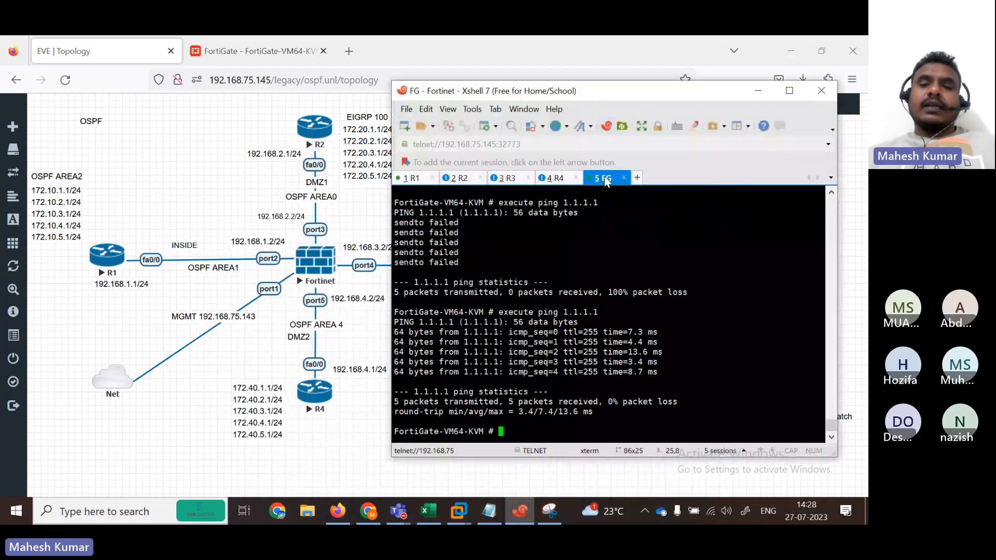
pyautogui.rightClick(586, 433)
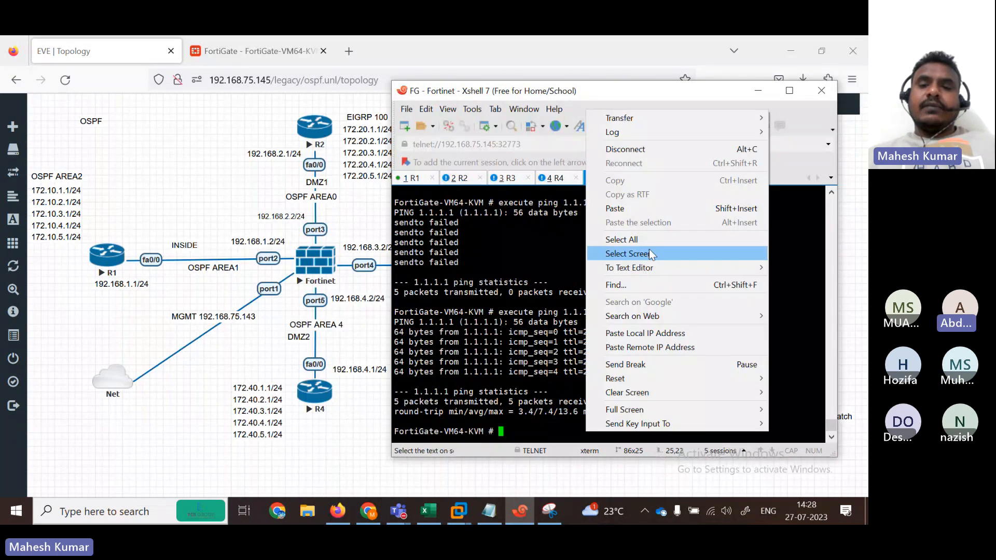
pyautogui.click(618, 210)
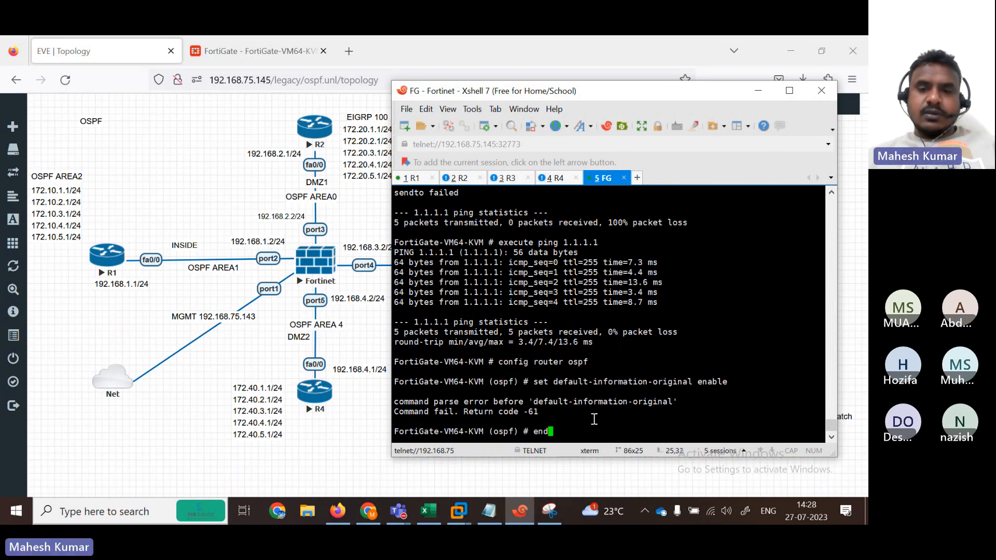
pyautogui.press('Return')
pyautogui.press('Return')
pyautogui.press('Return')
pyautogui.press('Return')
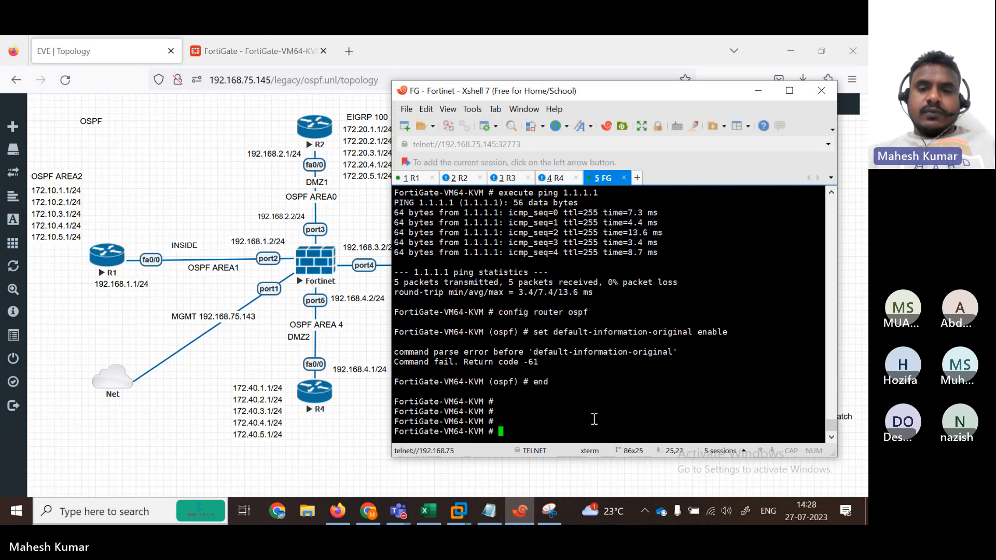
# Enter config router ospf on the FortiGate and run set default-information-originate enable
pyautogui.write('config router ospf')
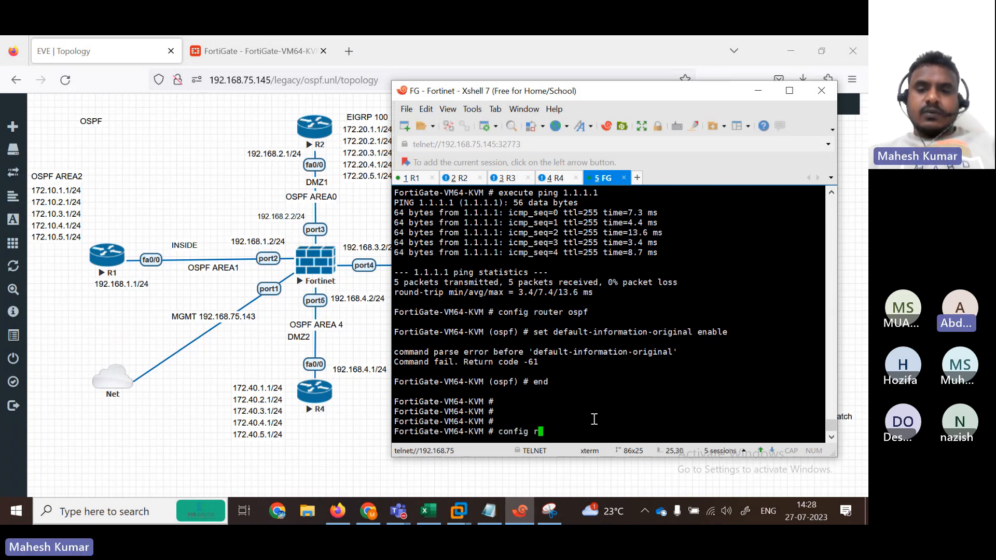
pyautogui.press('Return')
pyautogui.press('Return')
pyautogui.press('Return')
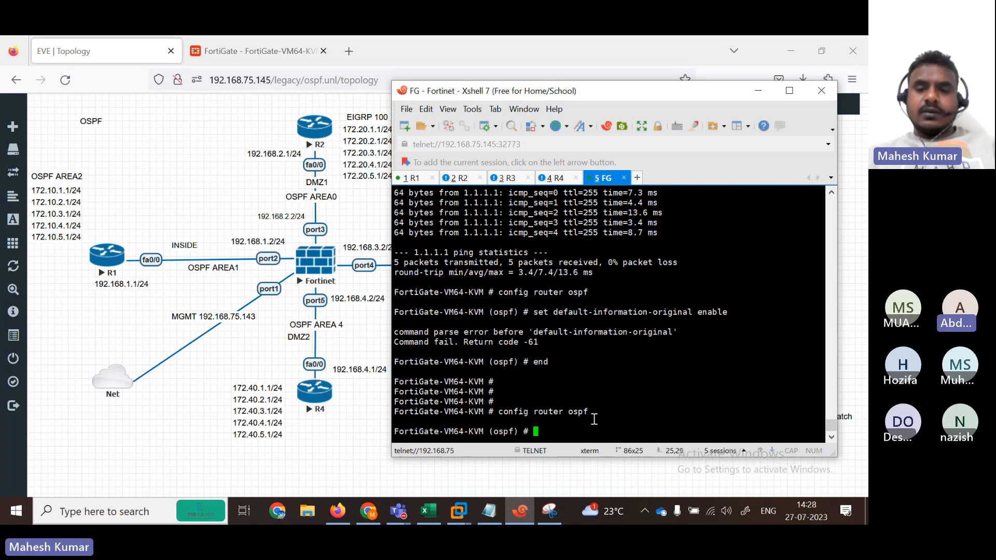
pyautogui.write('set de')
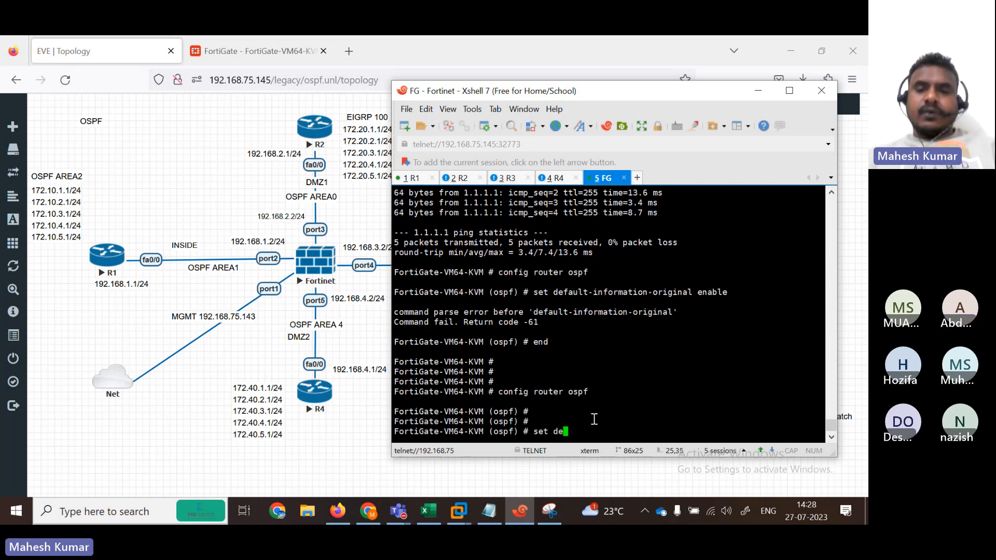
pyautogui.write('fault-information-originate enable')
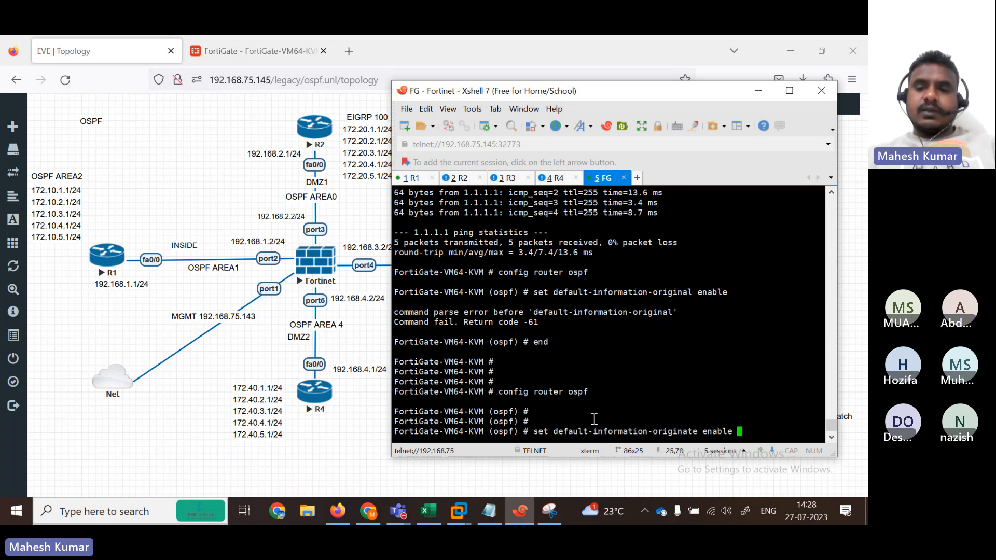
pyautogui.press('Return')
pyautogui.press('Return')
pyautogui.press('Return')
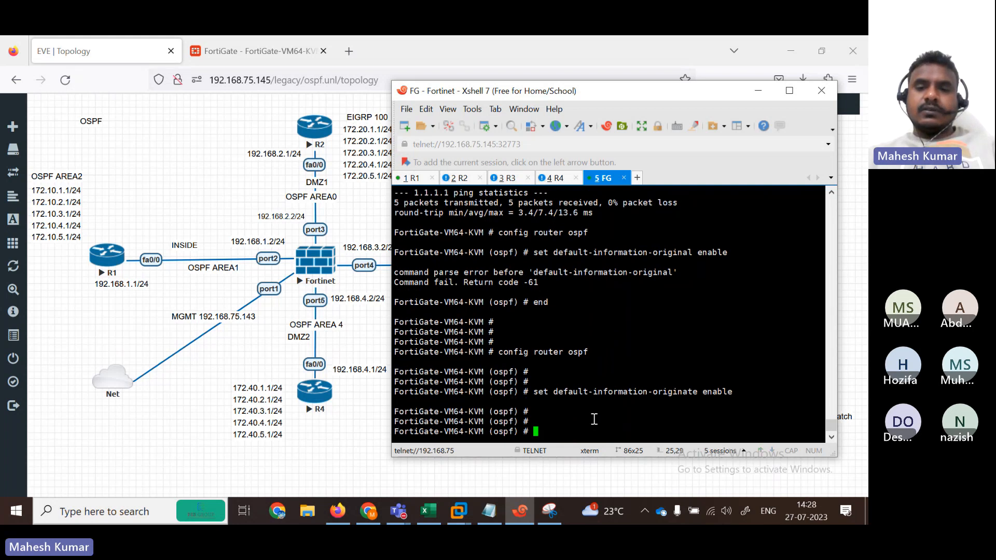
pyautogui.write('de')
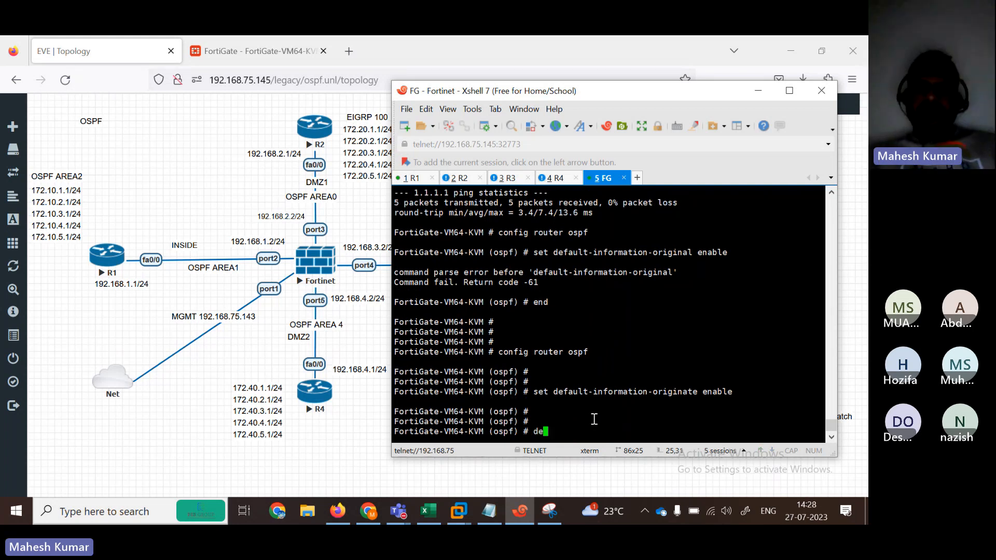